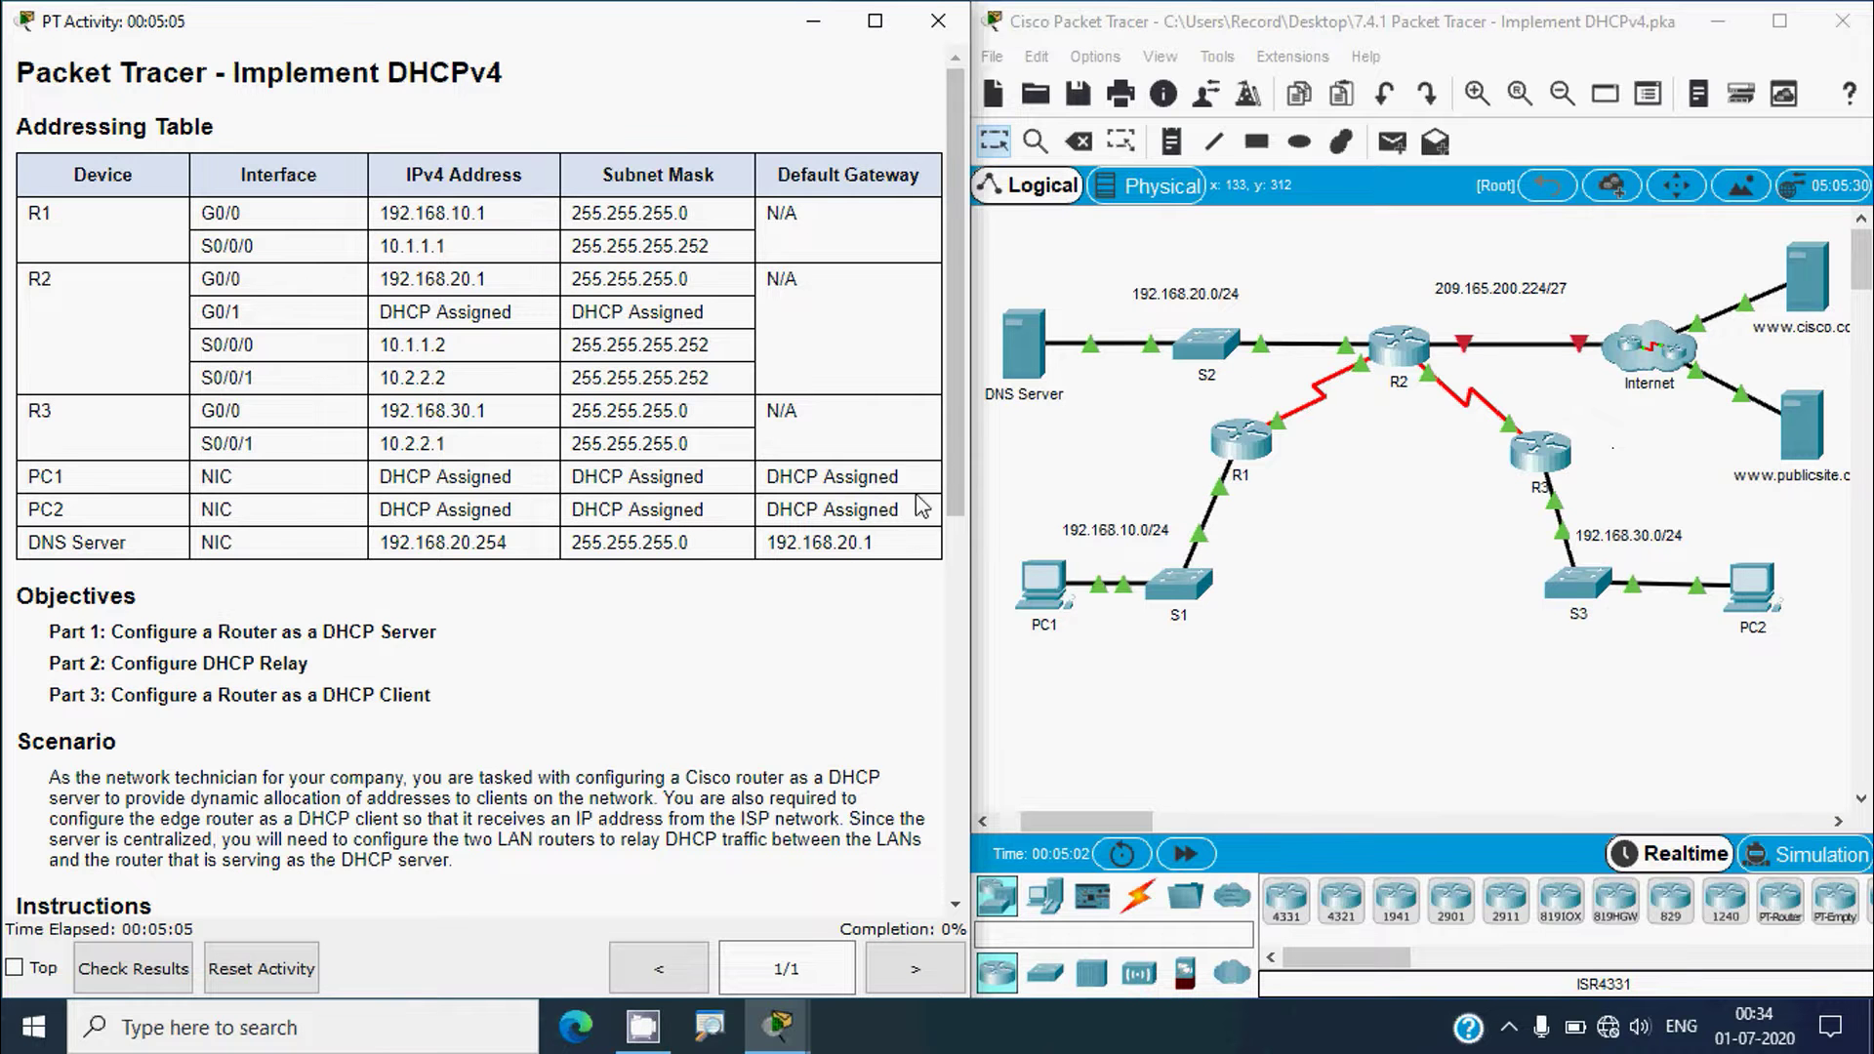
- Read the addressing table, objectives and Part 1 DHCP server instructions, and examine the network topology around R2
mouse_move(958, 378)
left_mouse_down()
mouse_move(959, 781)
mouse_move(964, 381)
left_mouse_up()
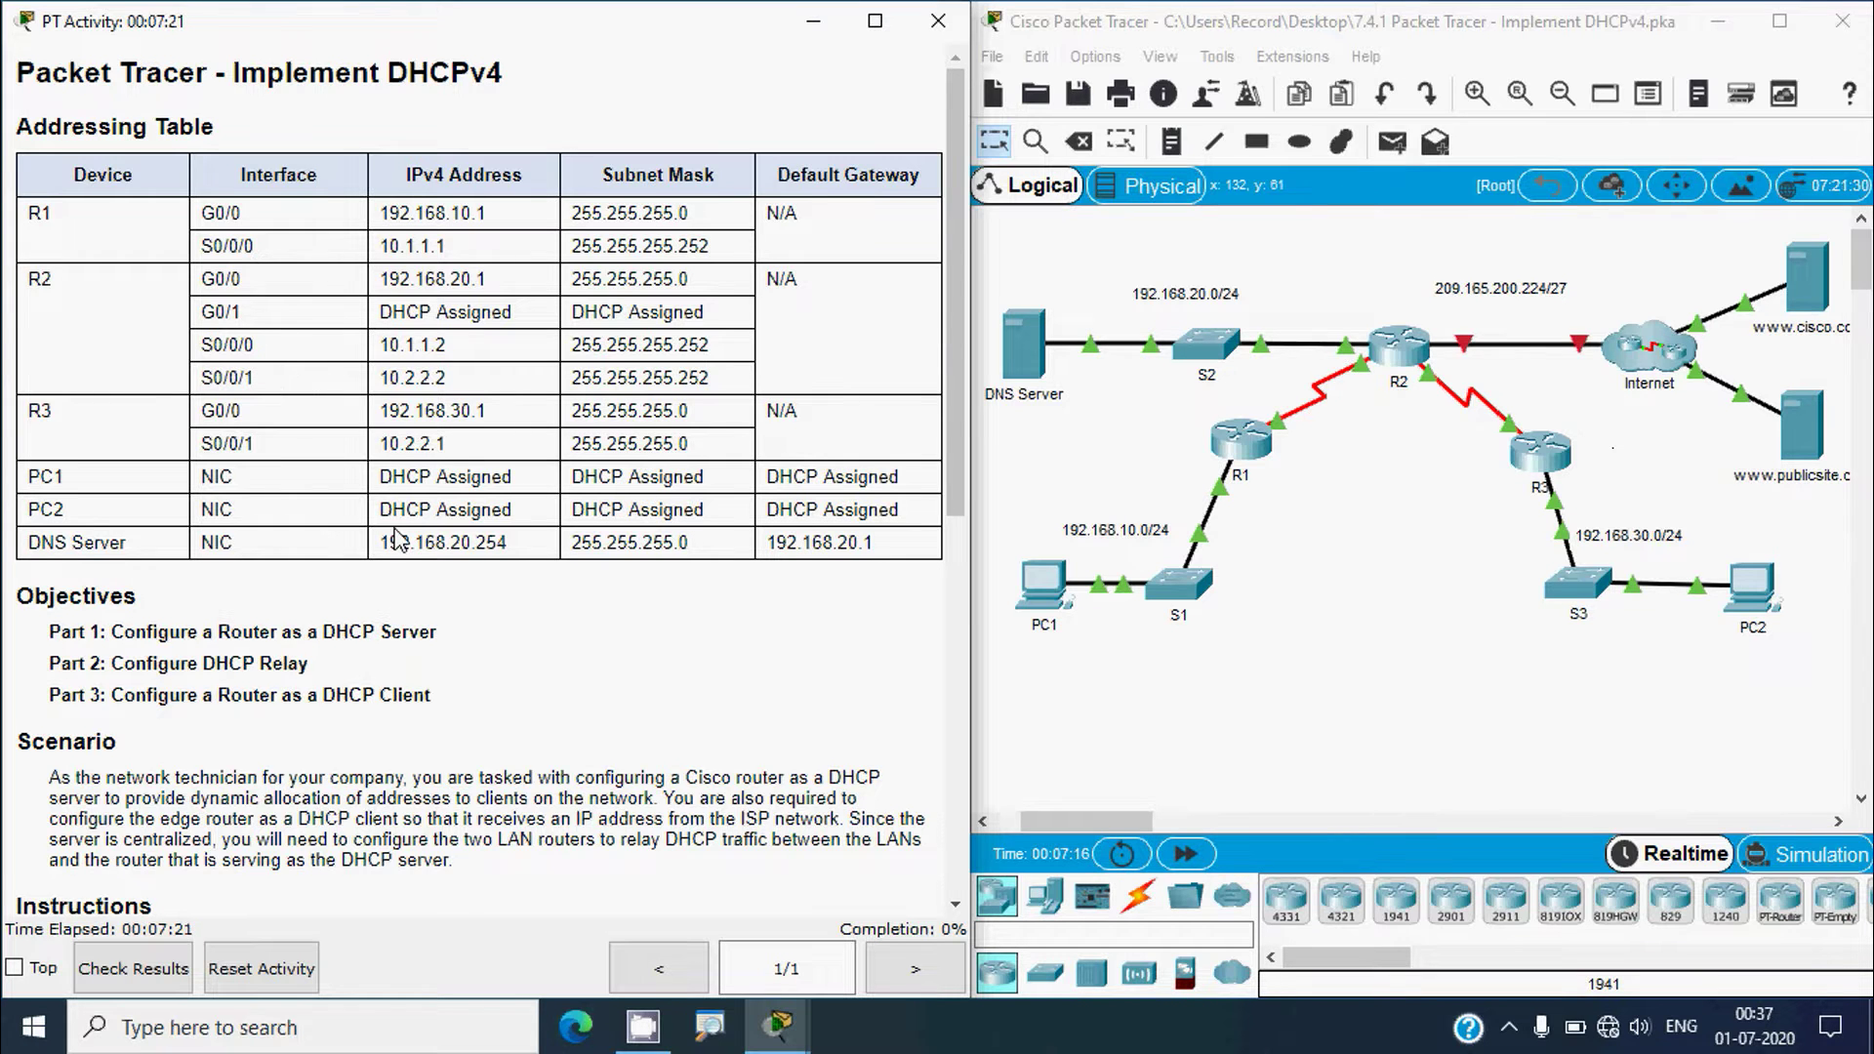
scroll(395, 532, "down", 1)
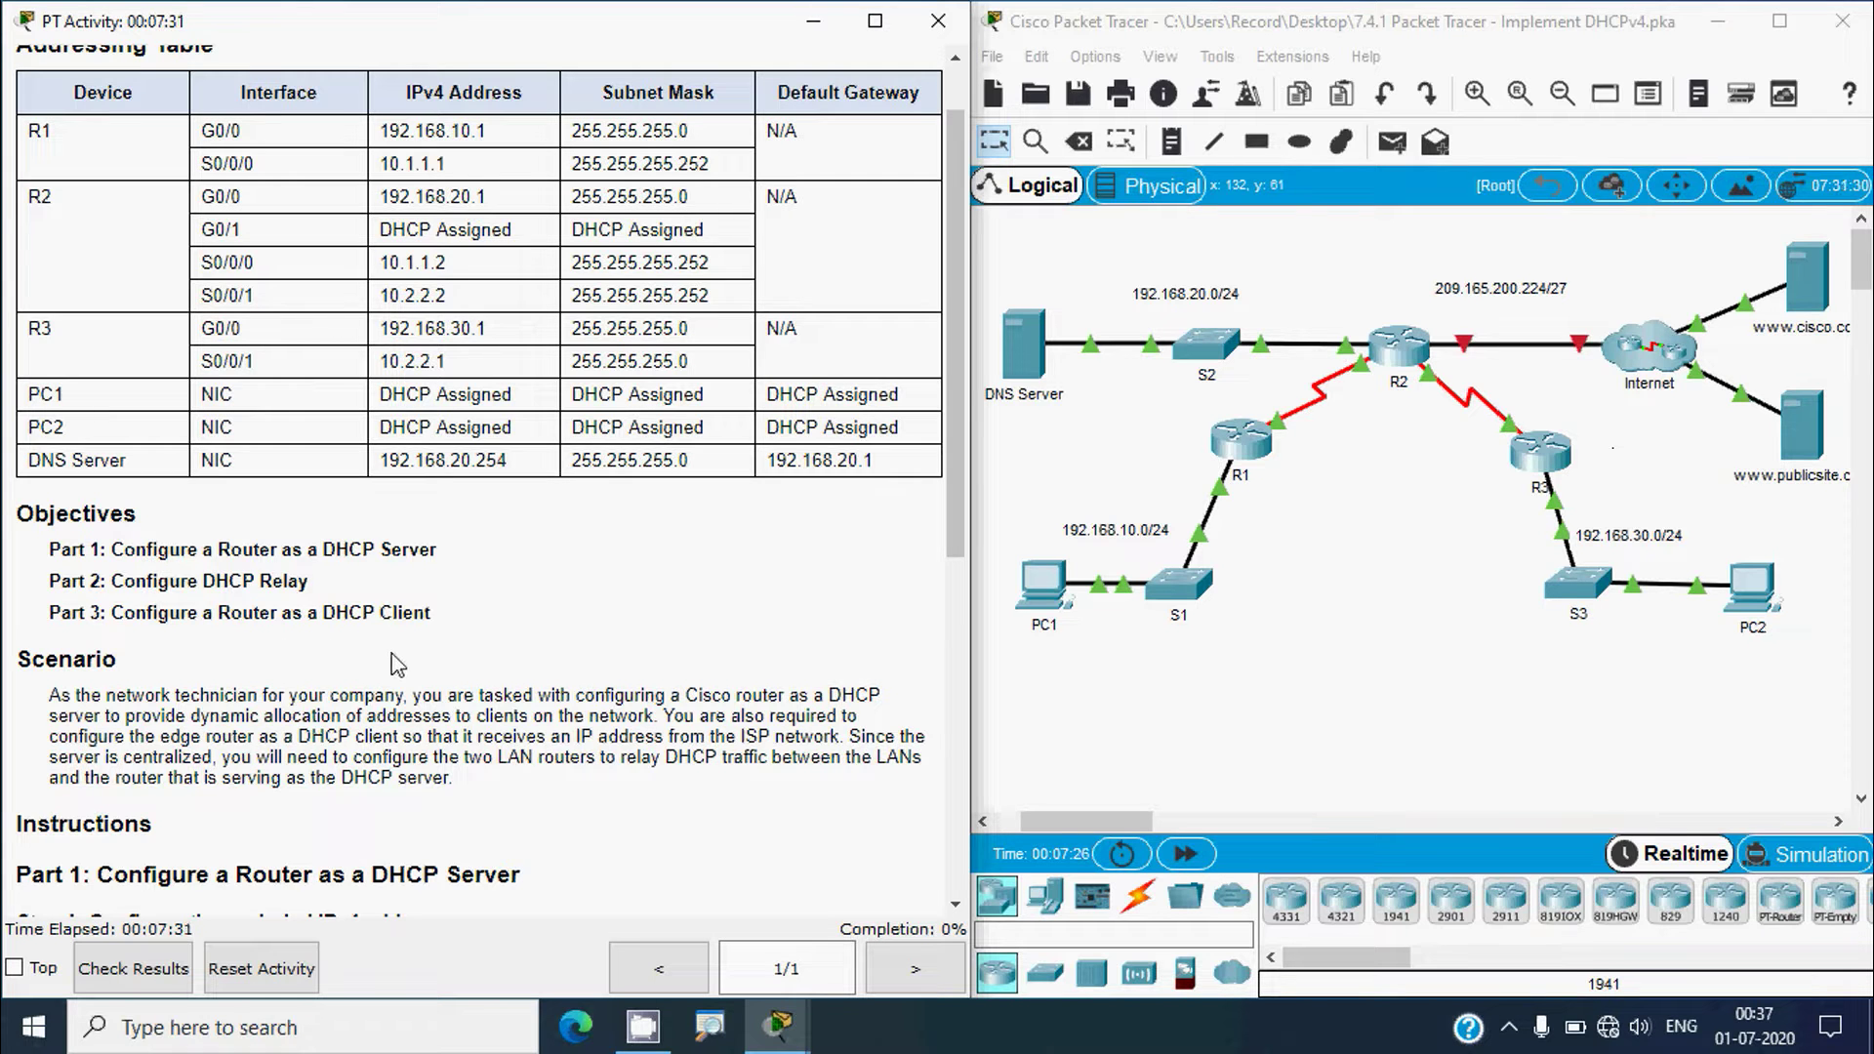
scroll(403, 654, "down", 3)
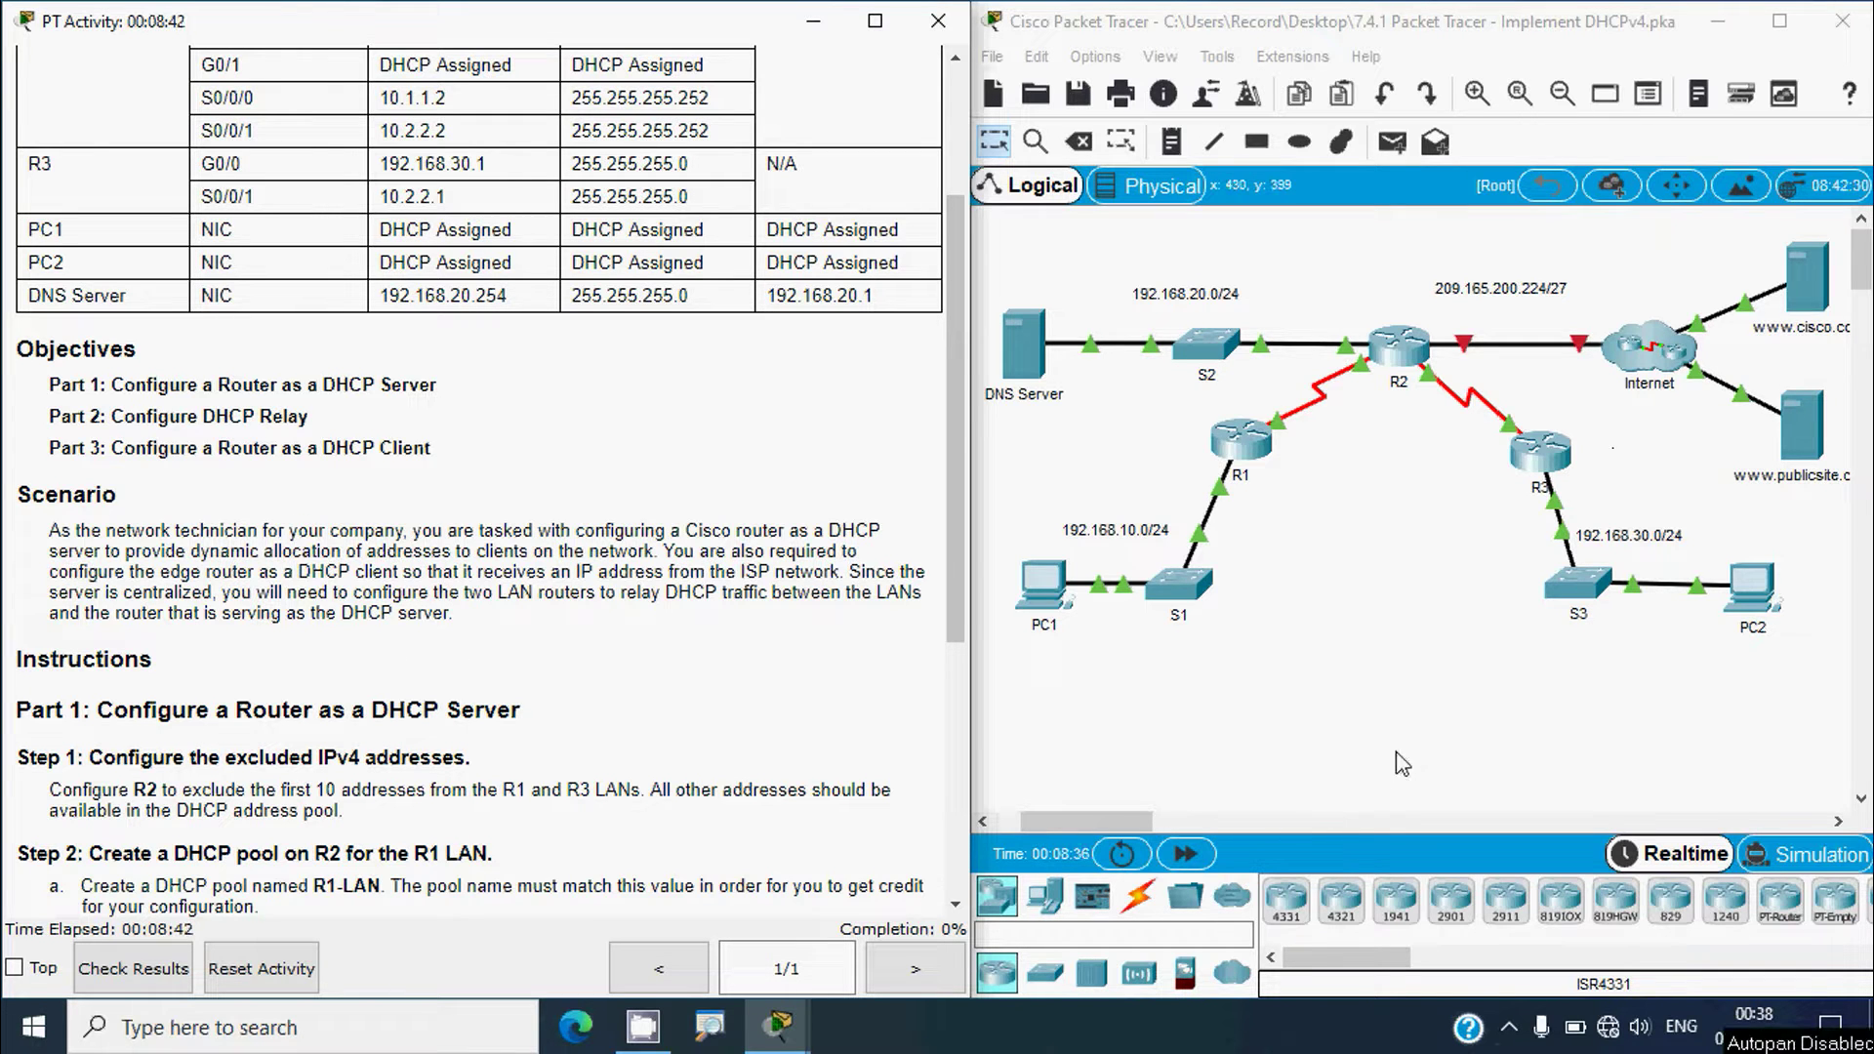
left_click(1420, 744)
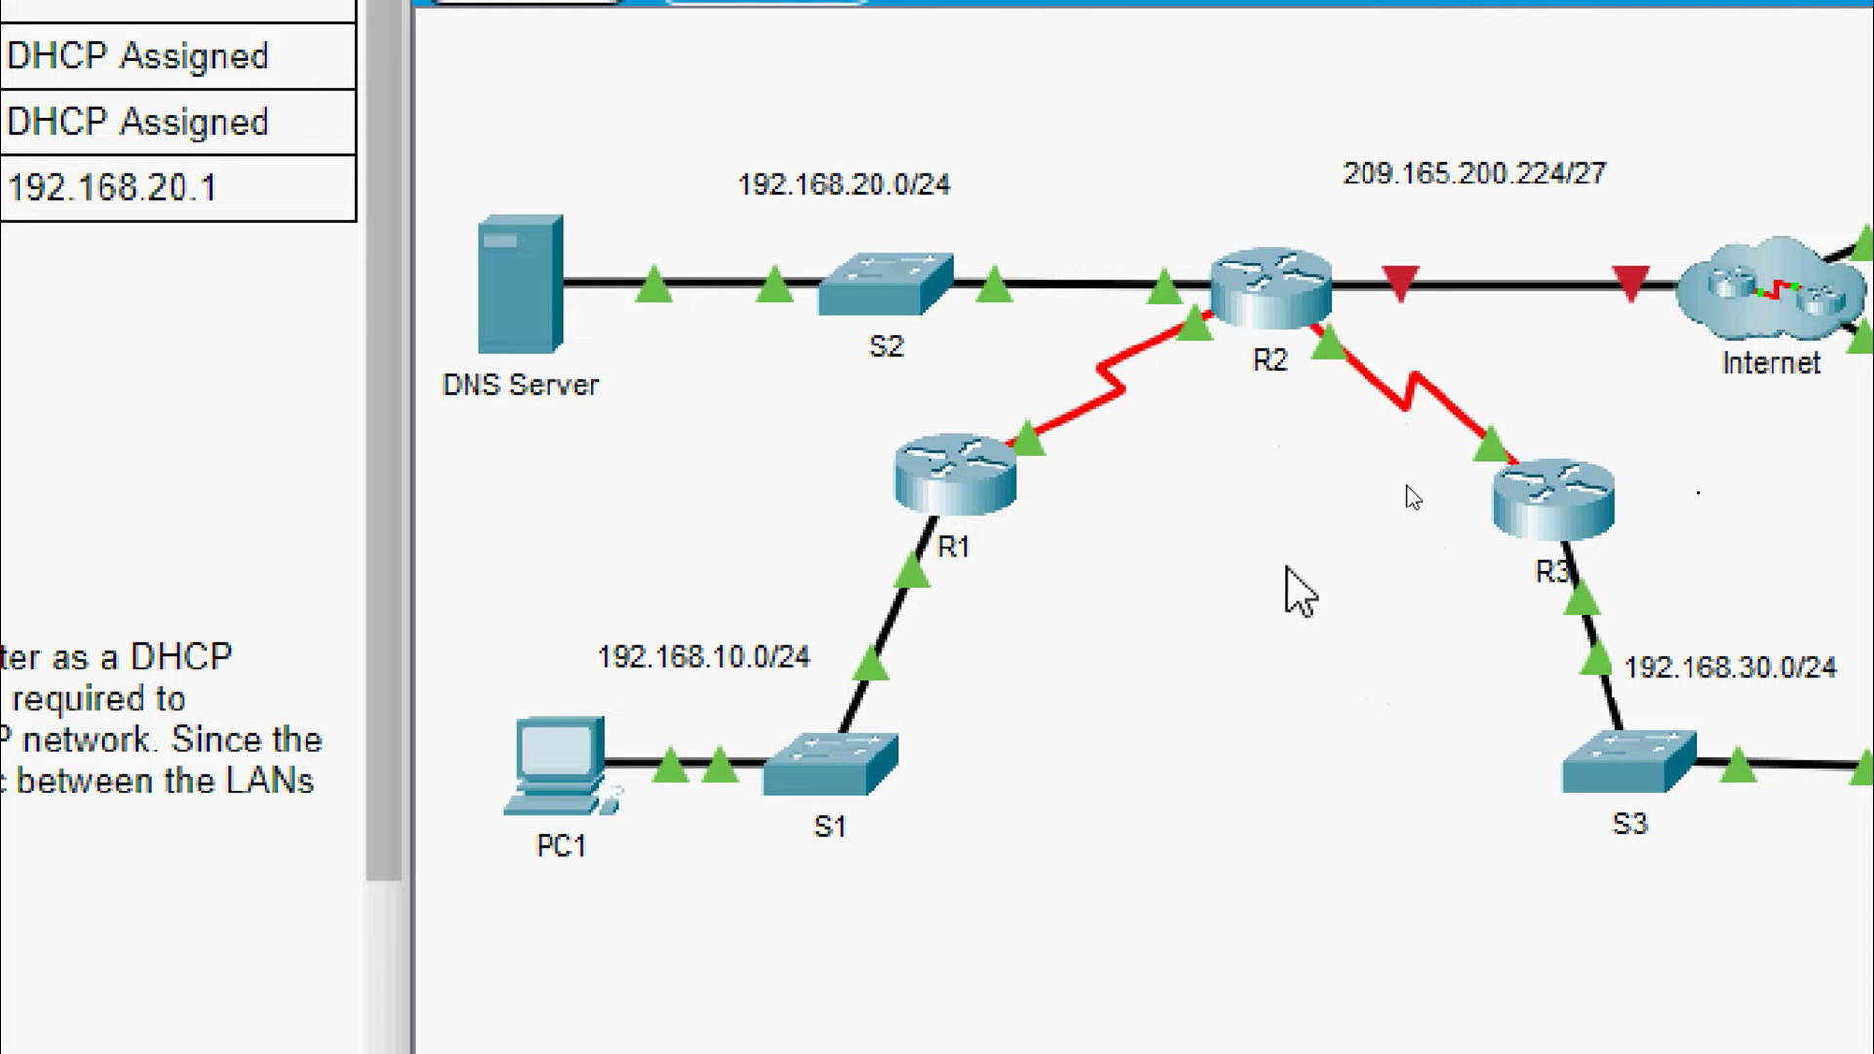
mouse_move(1405, 310)
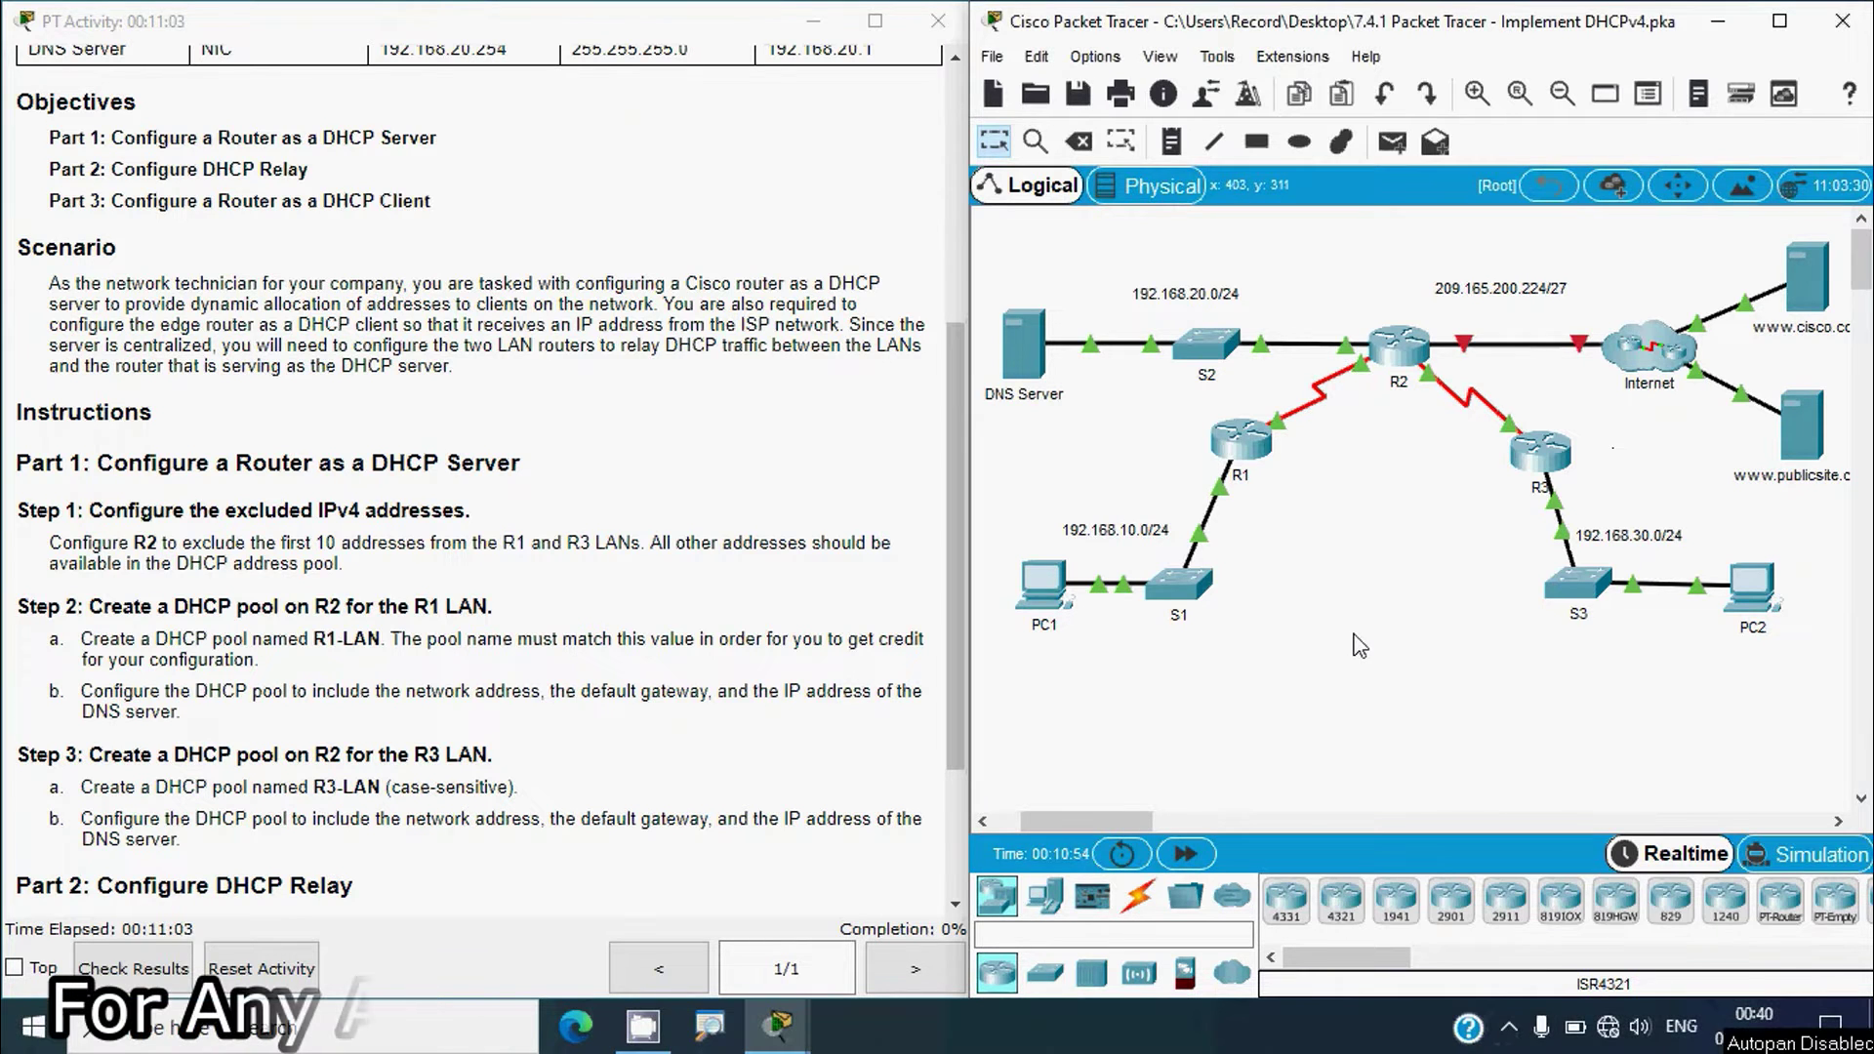
- Open R2's command line, widen its window, enter global configuration mode and list the available ip dhcp options
left_click(1386, 376)
left_click(762, 179)
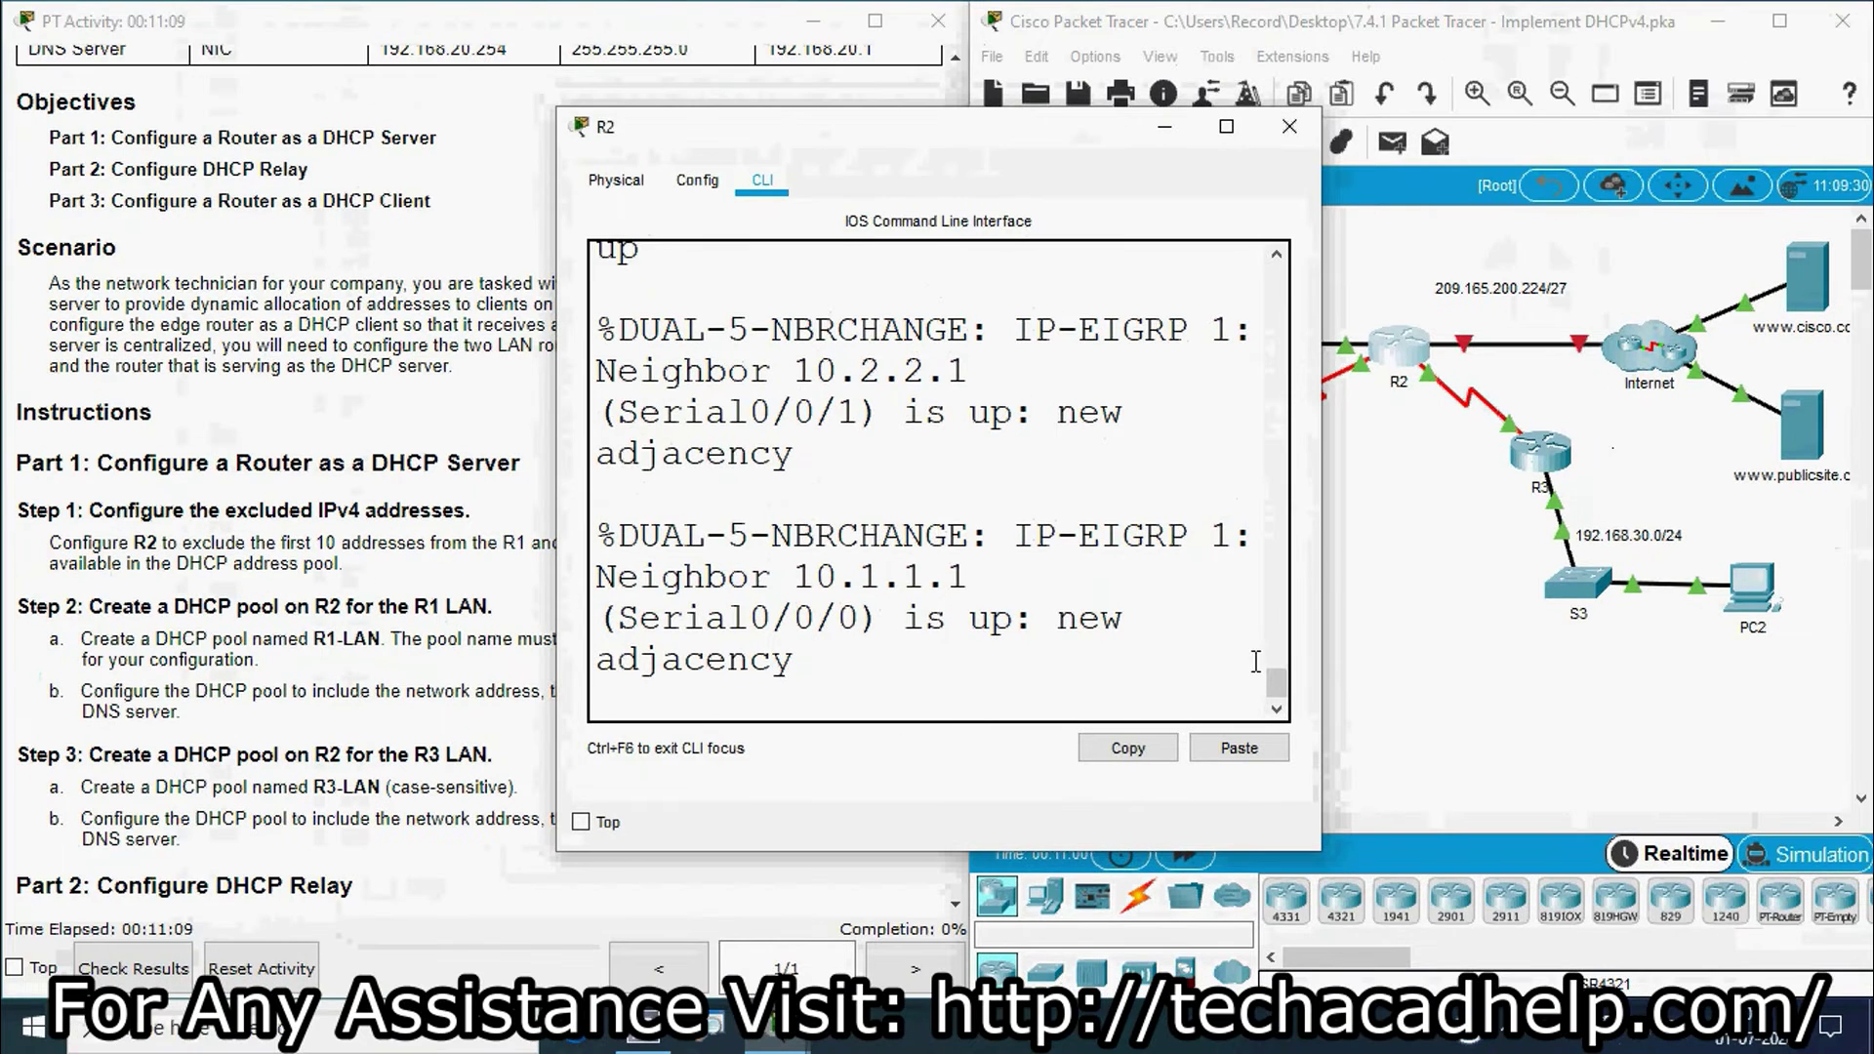
left_click_drag(1325, 588, 1716, 587)
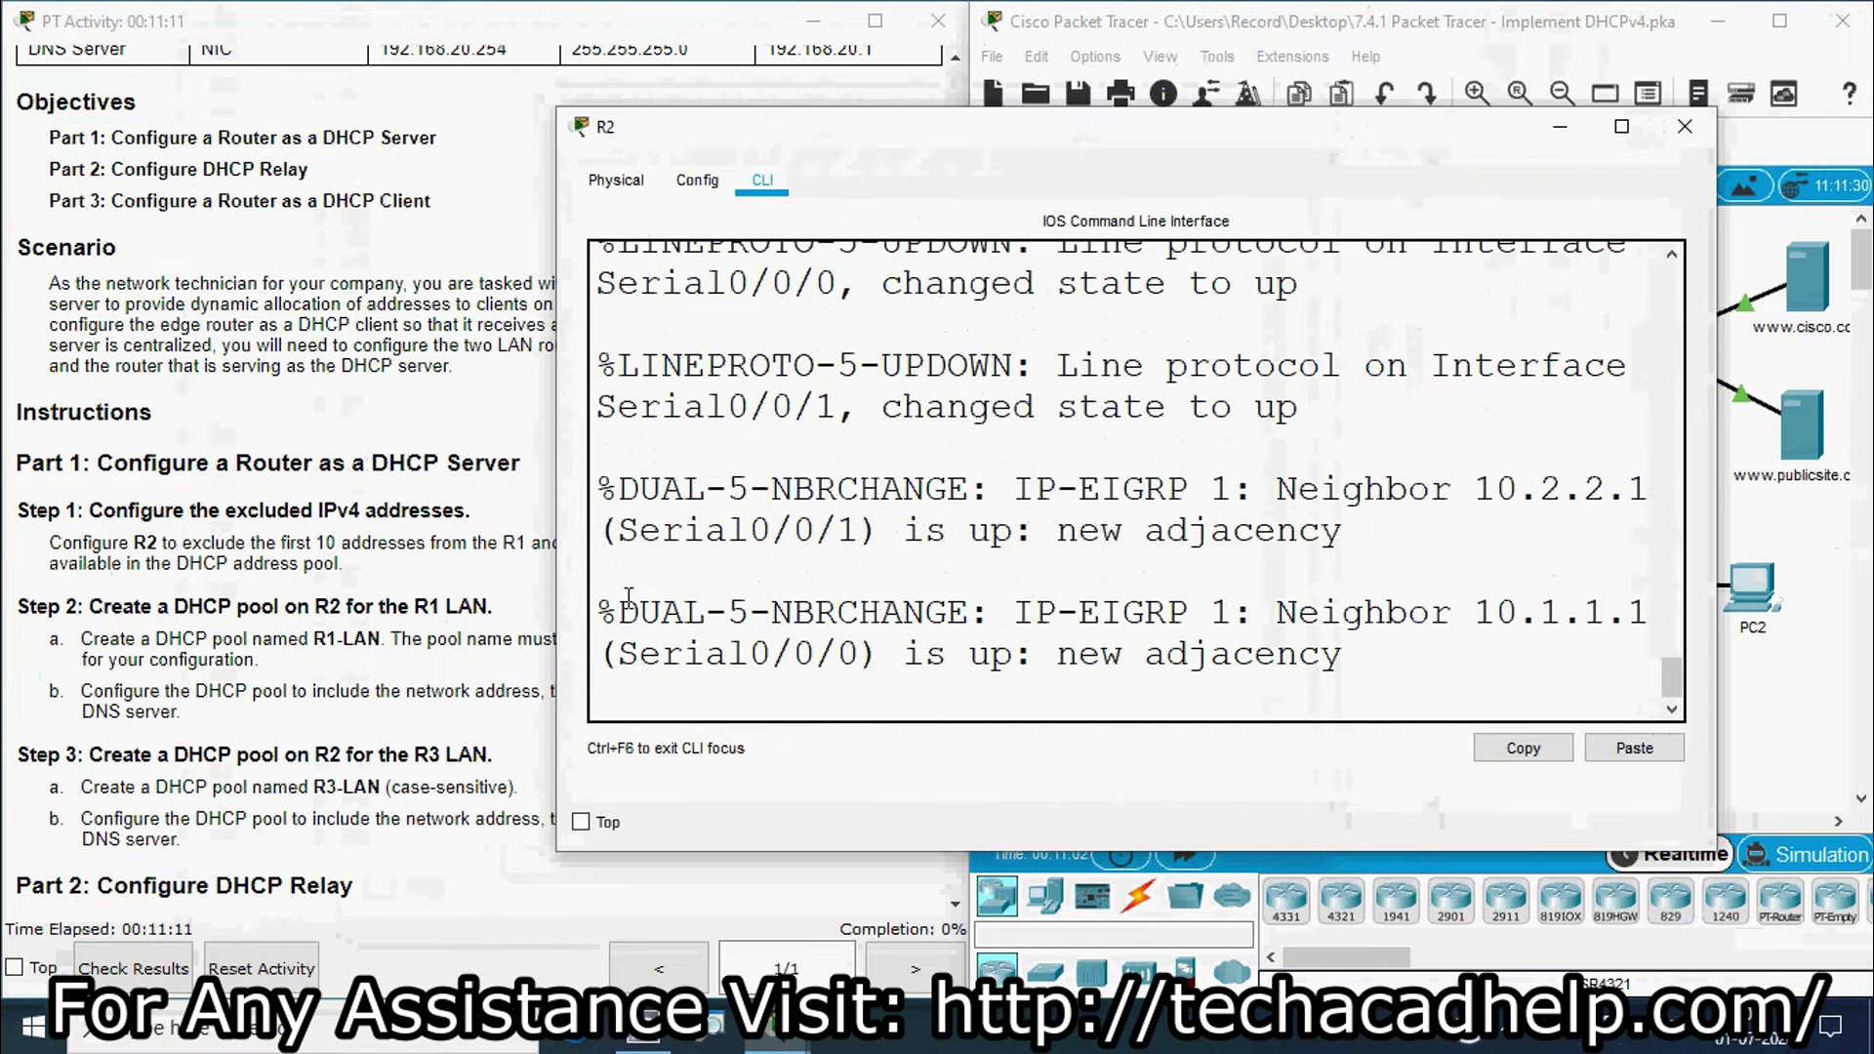
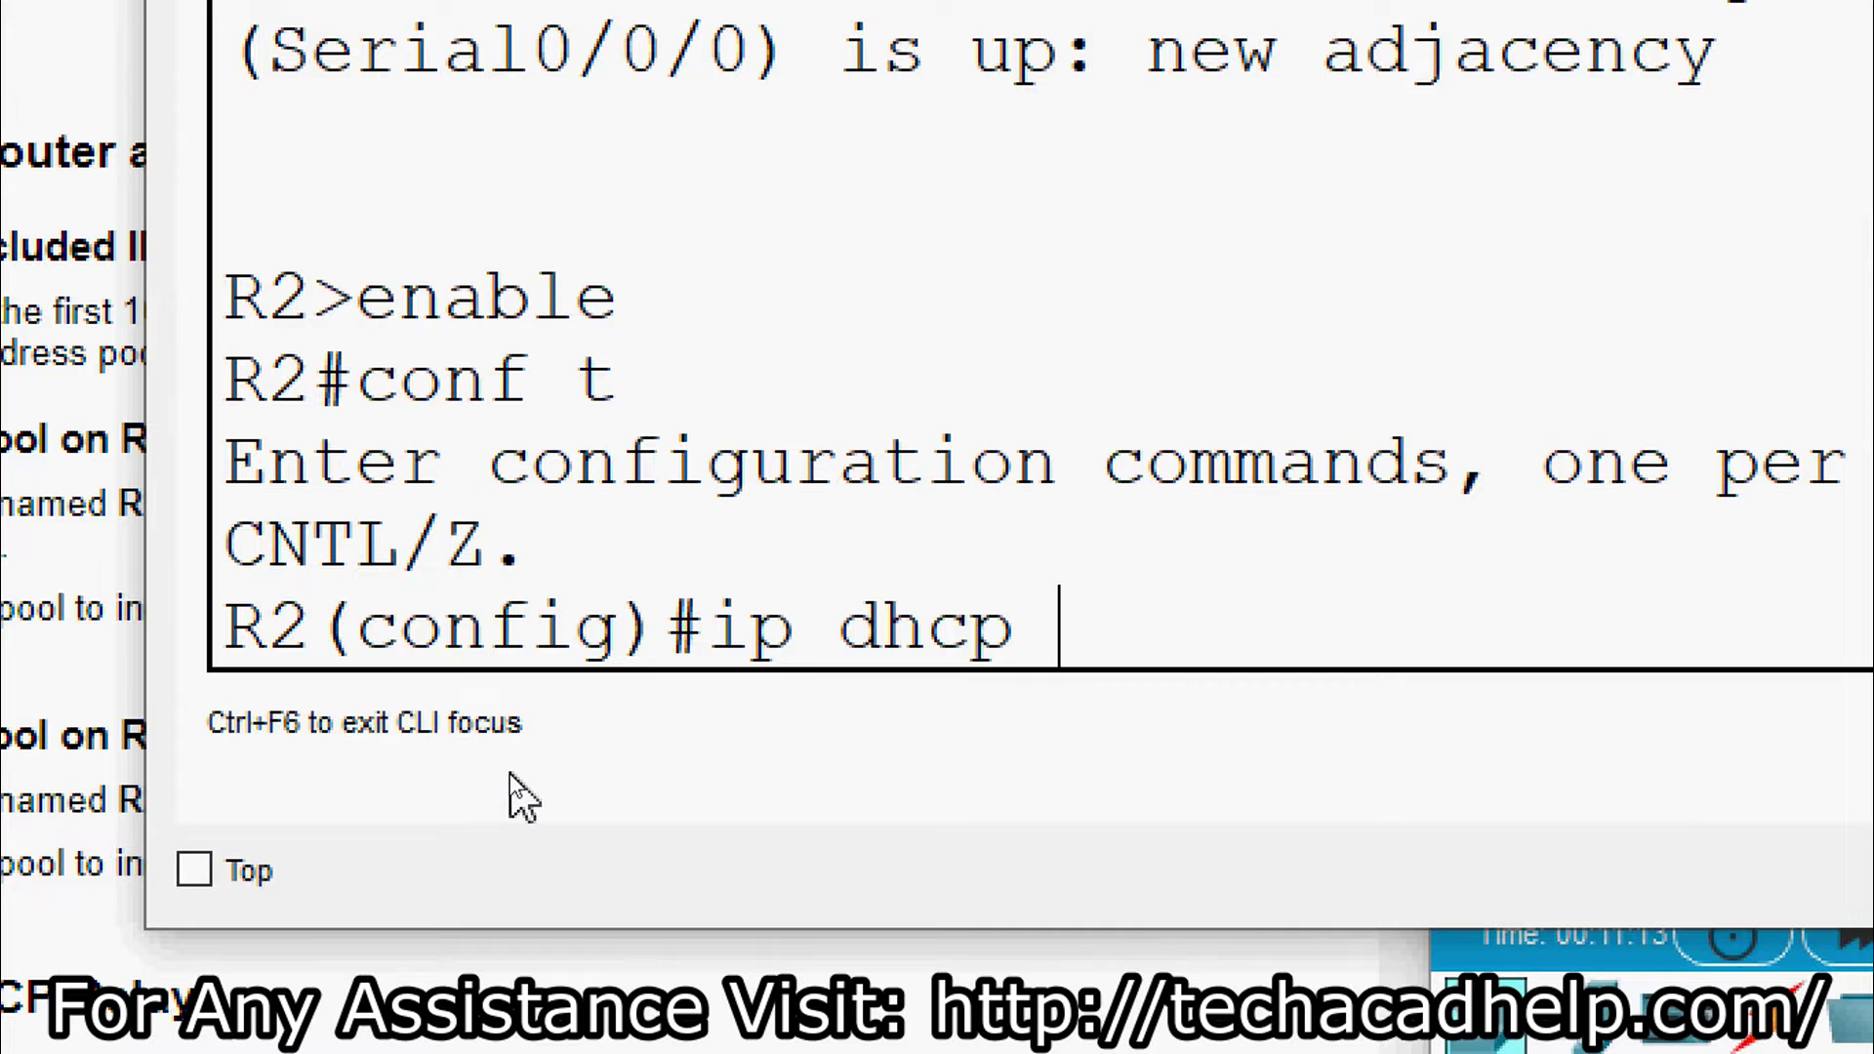
type("?")
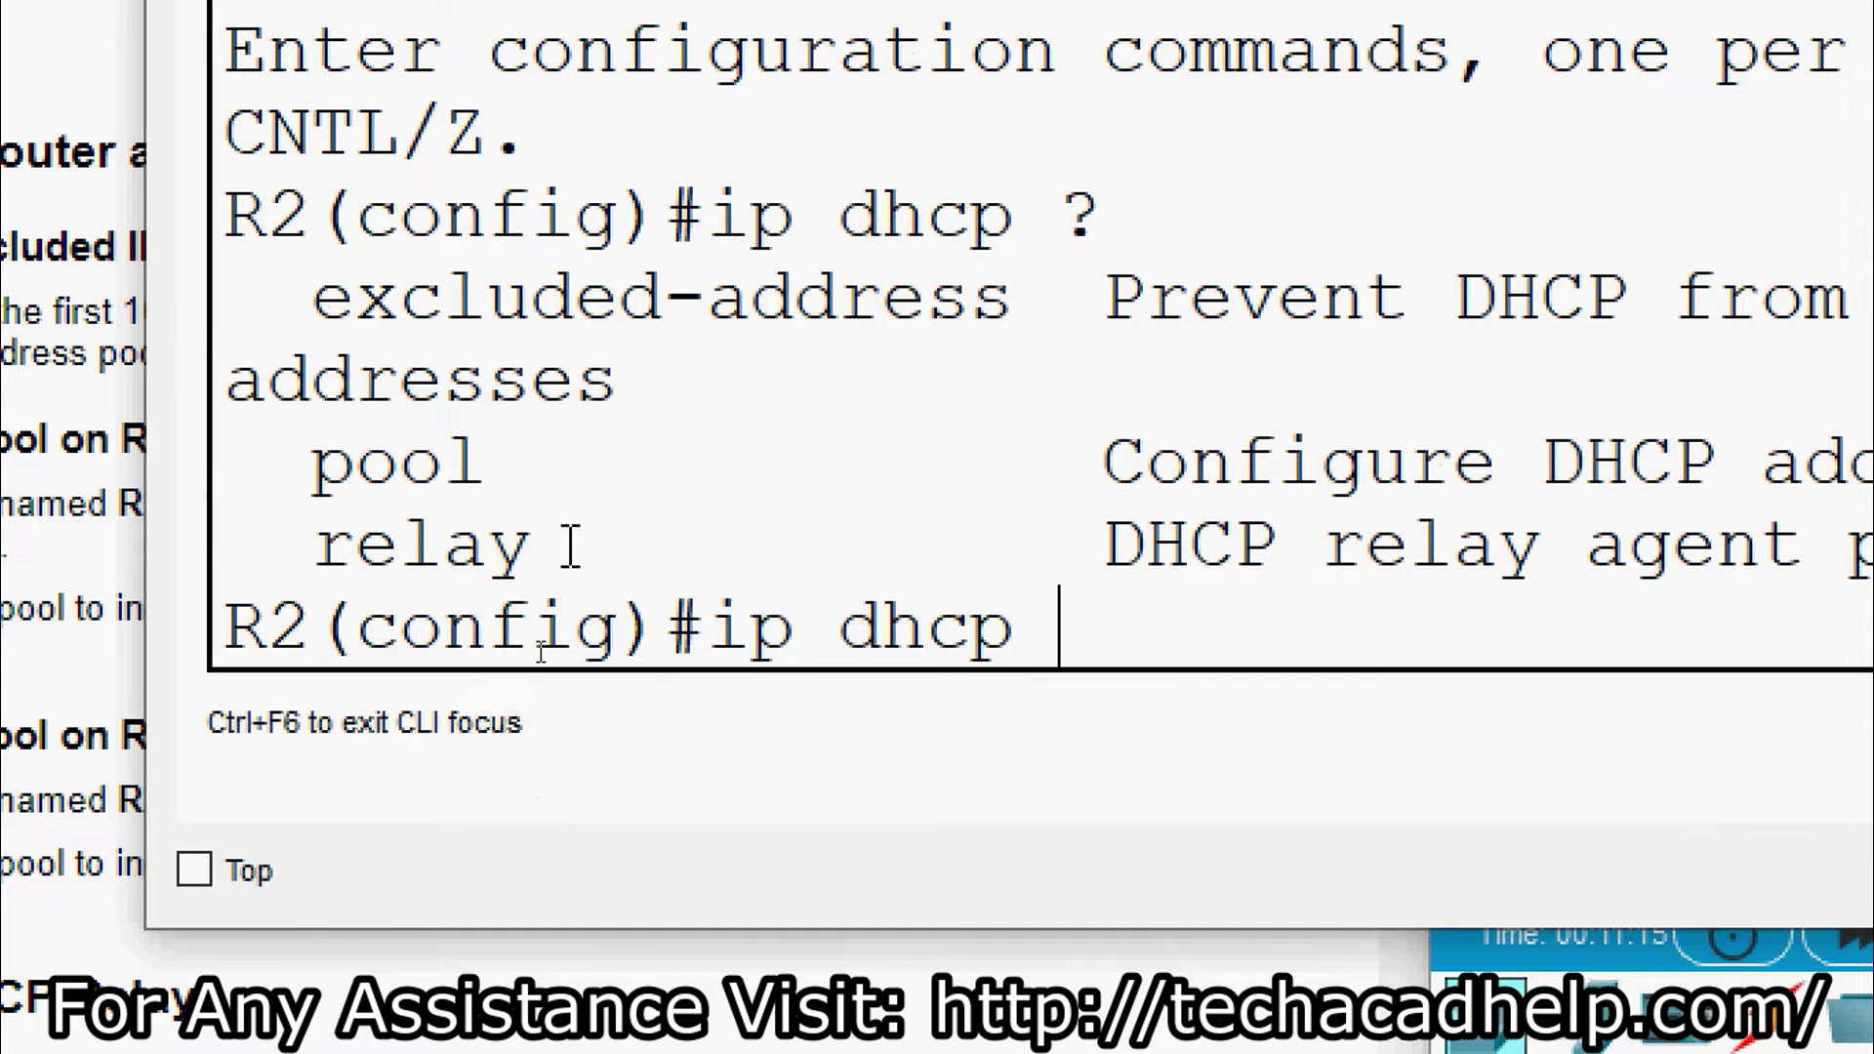
- Enter ip dhcp excluded-address on R2 and display the help for the argument it expects
type("exc")
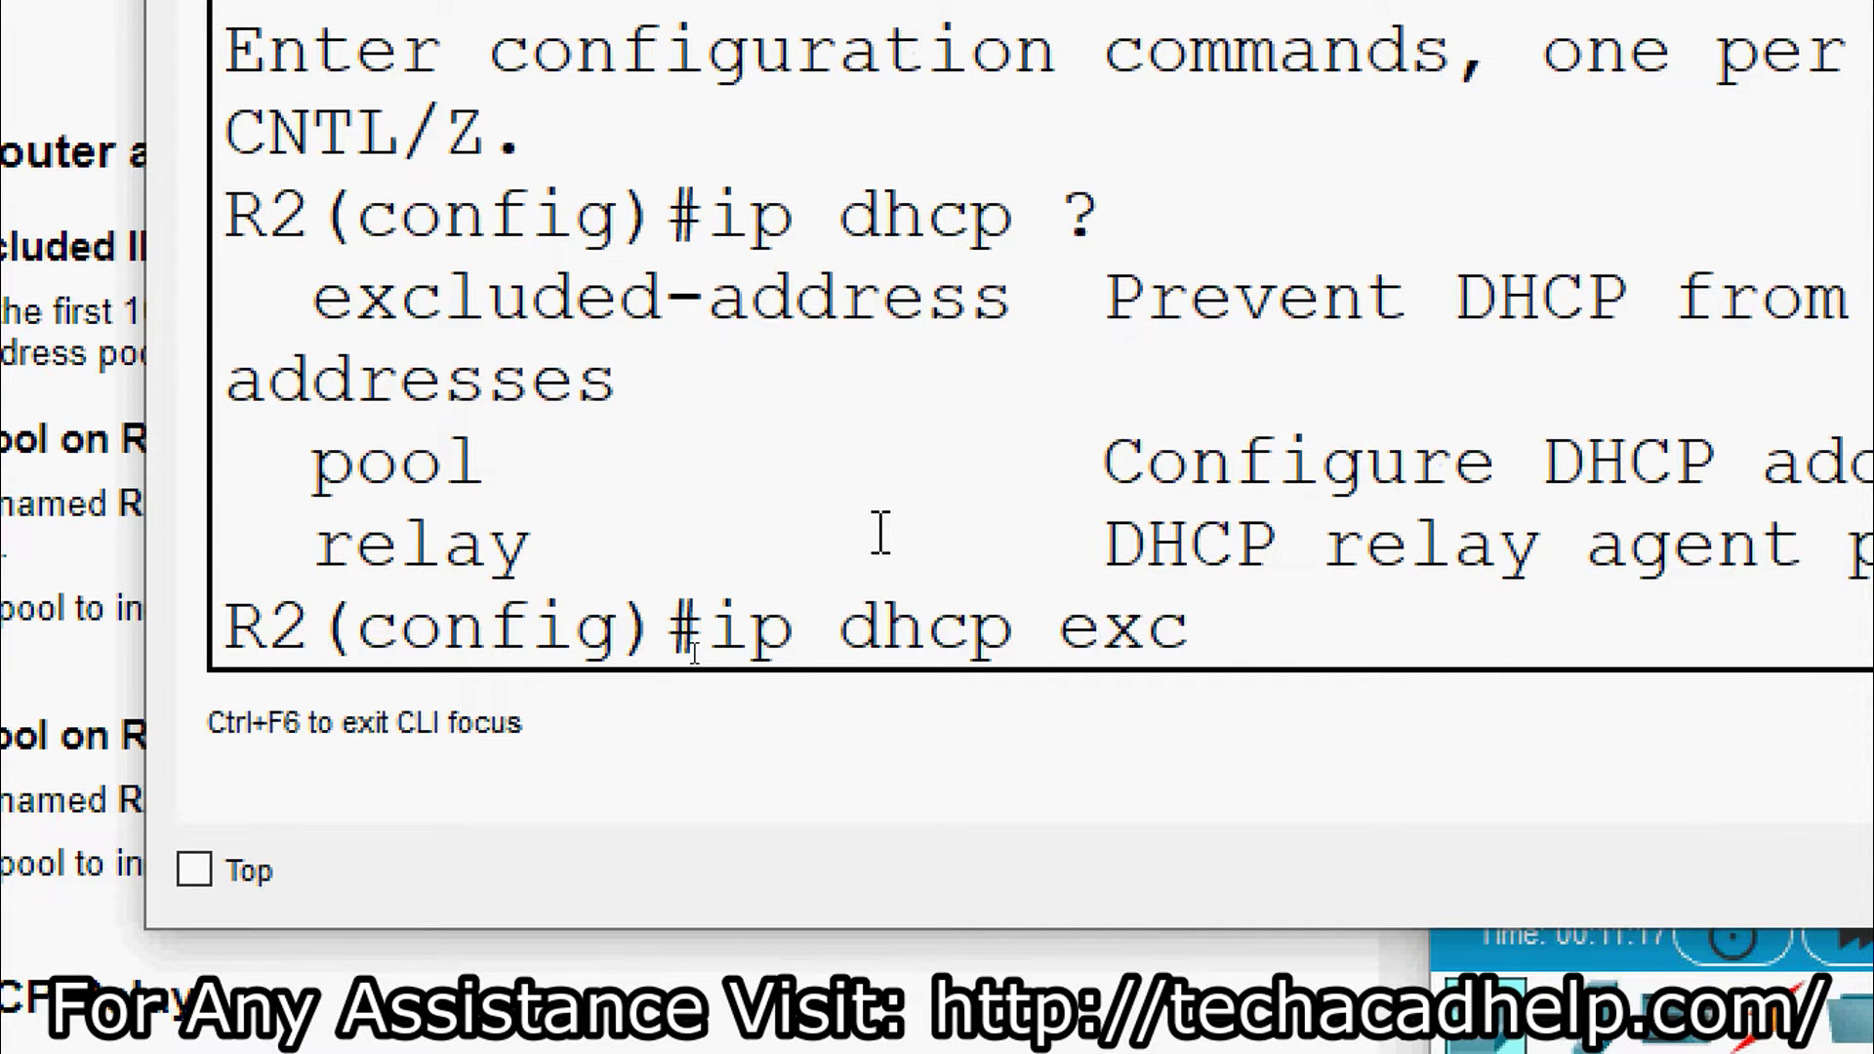
type("luded ")
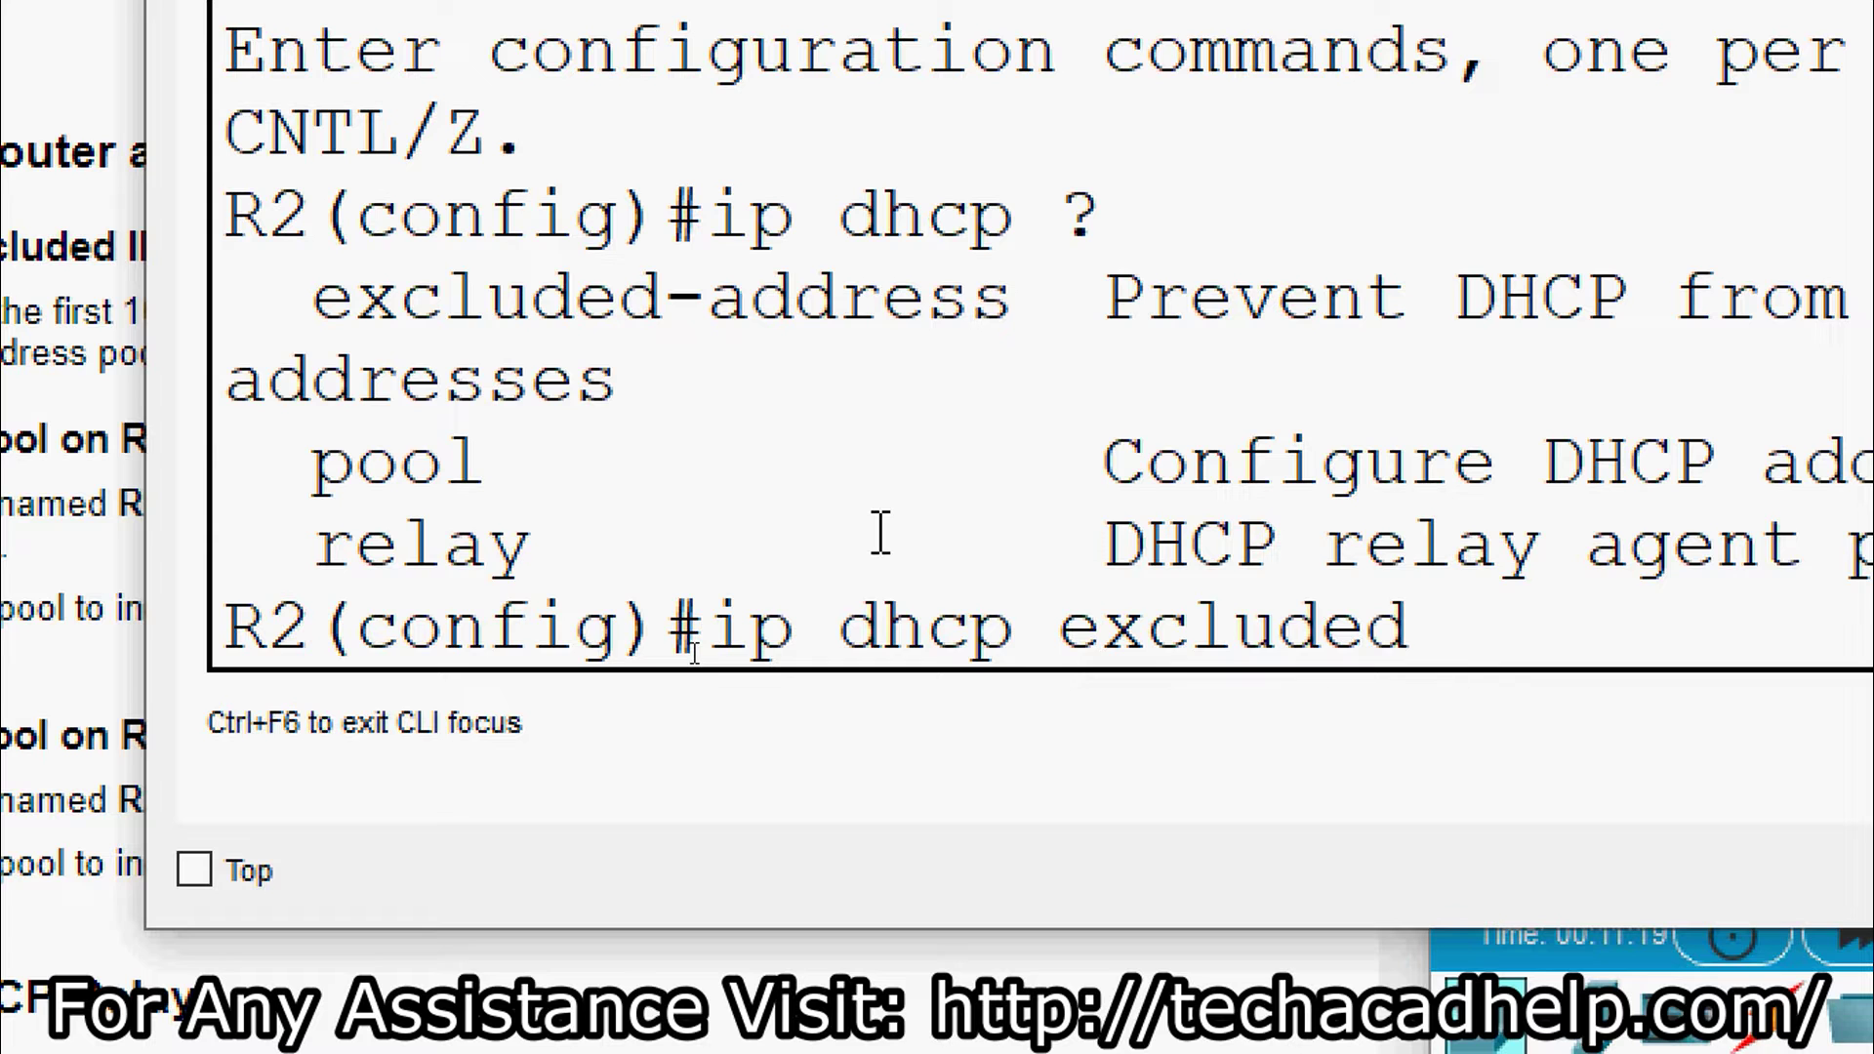
type("-address")
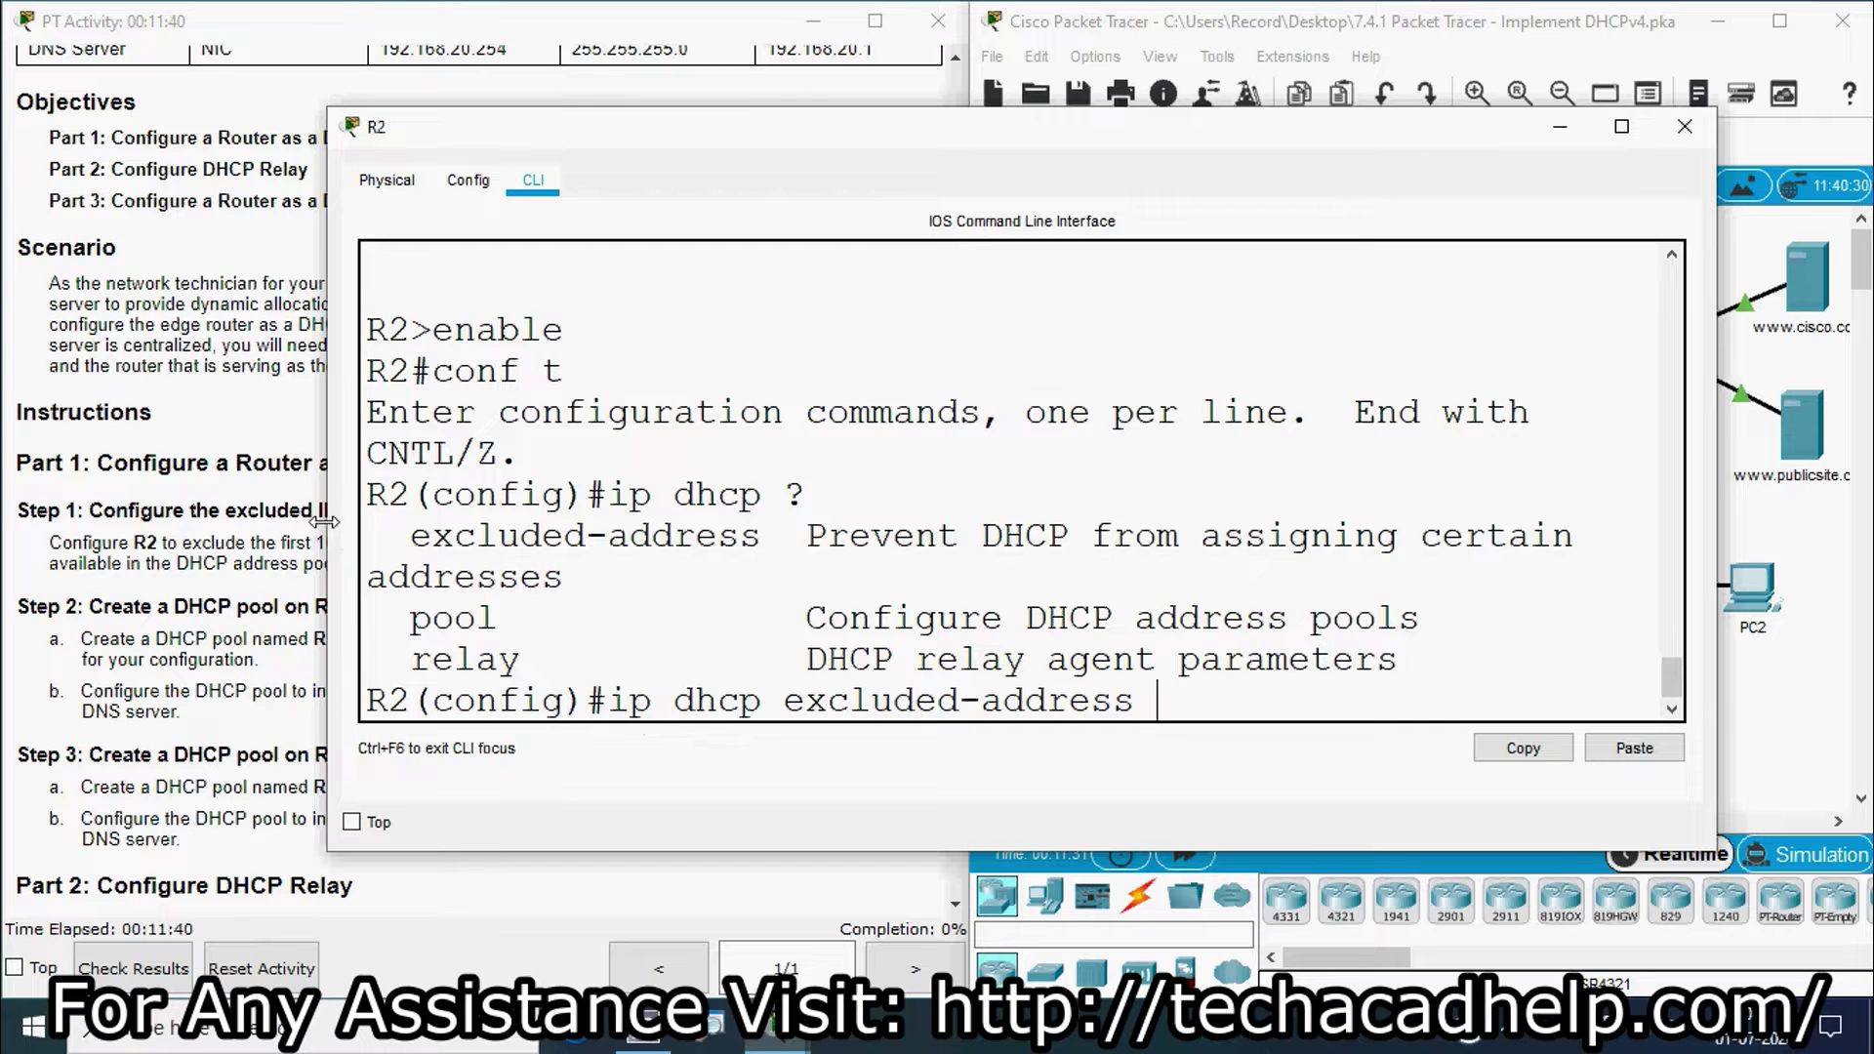
left_click_drag(328, 535, 247, 527)
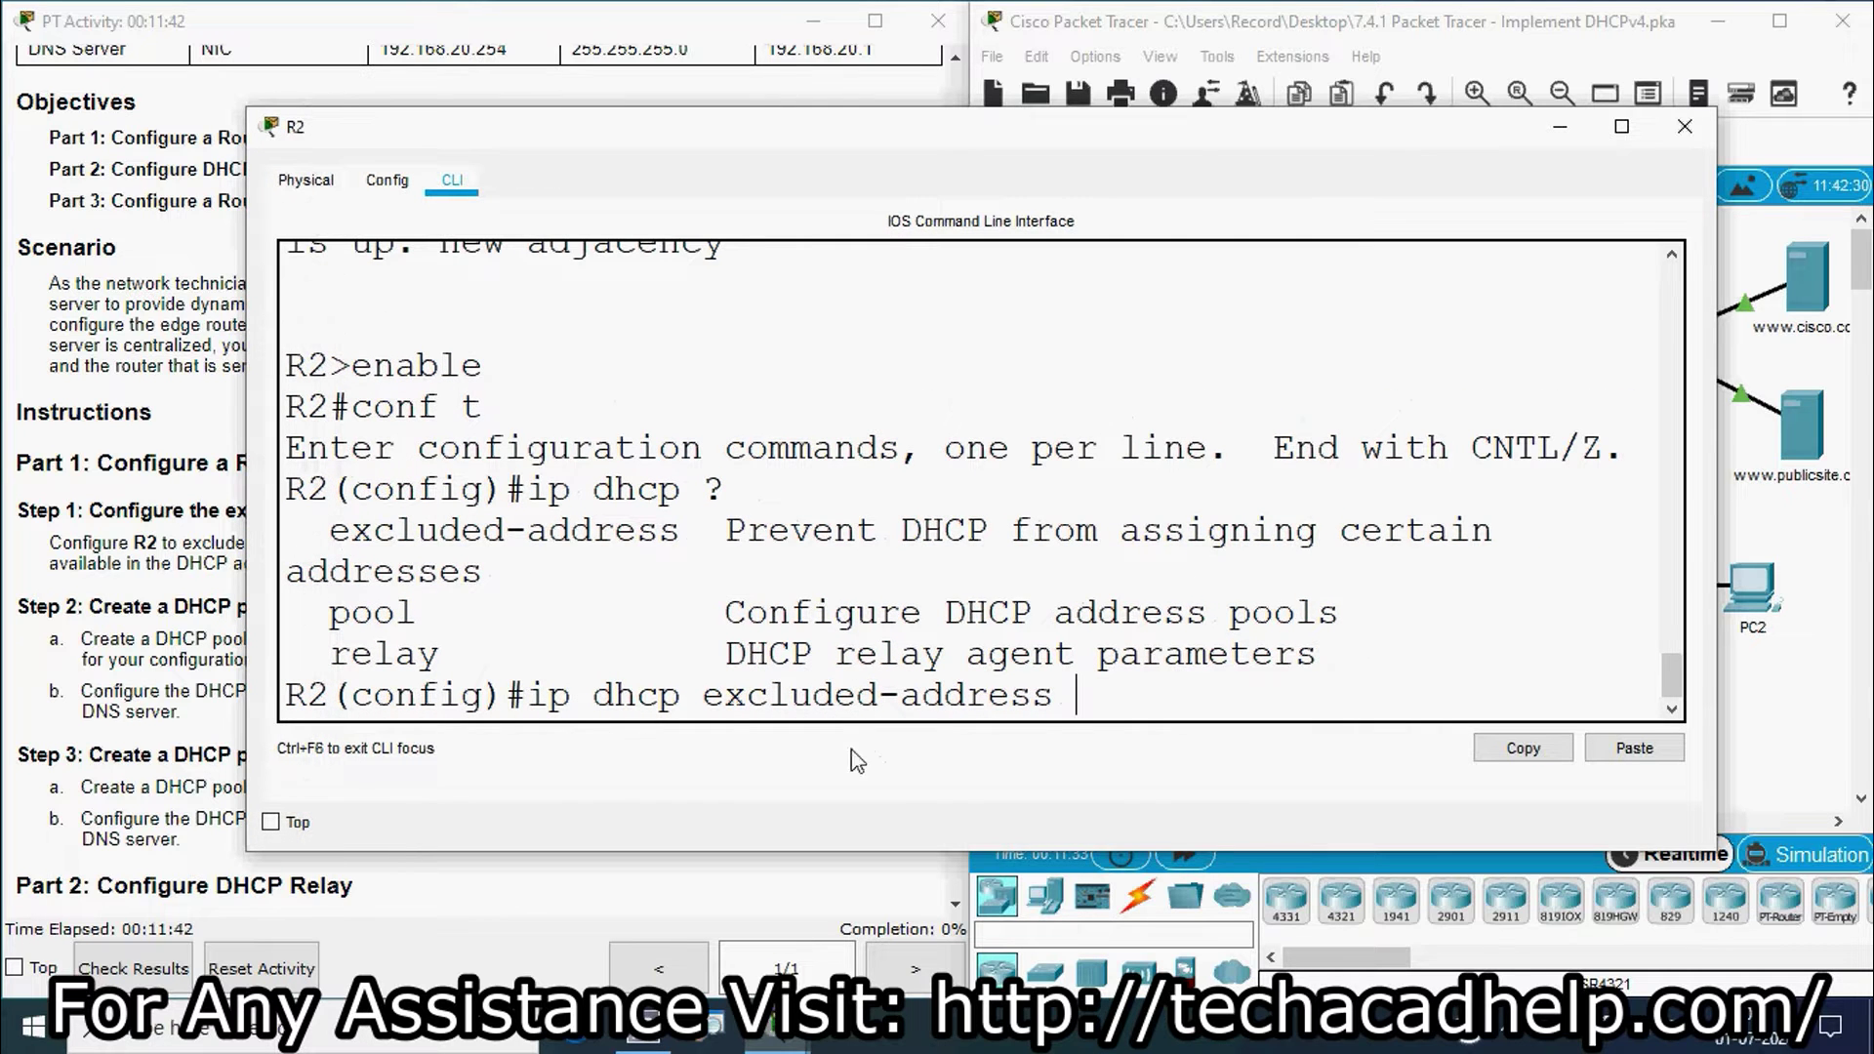
type("?")
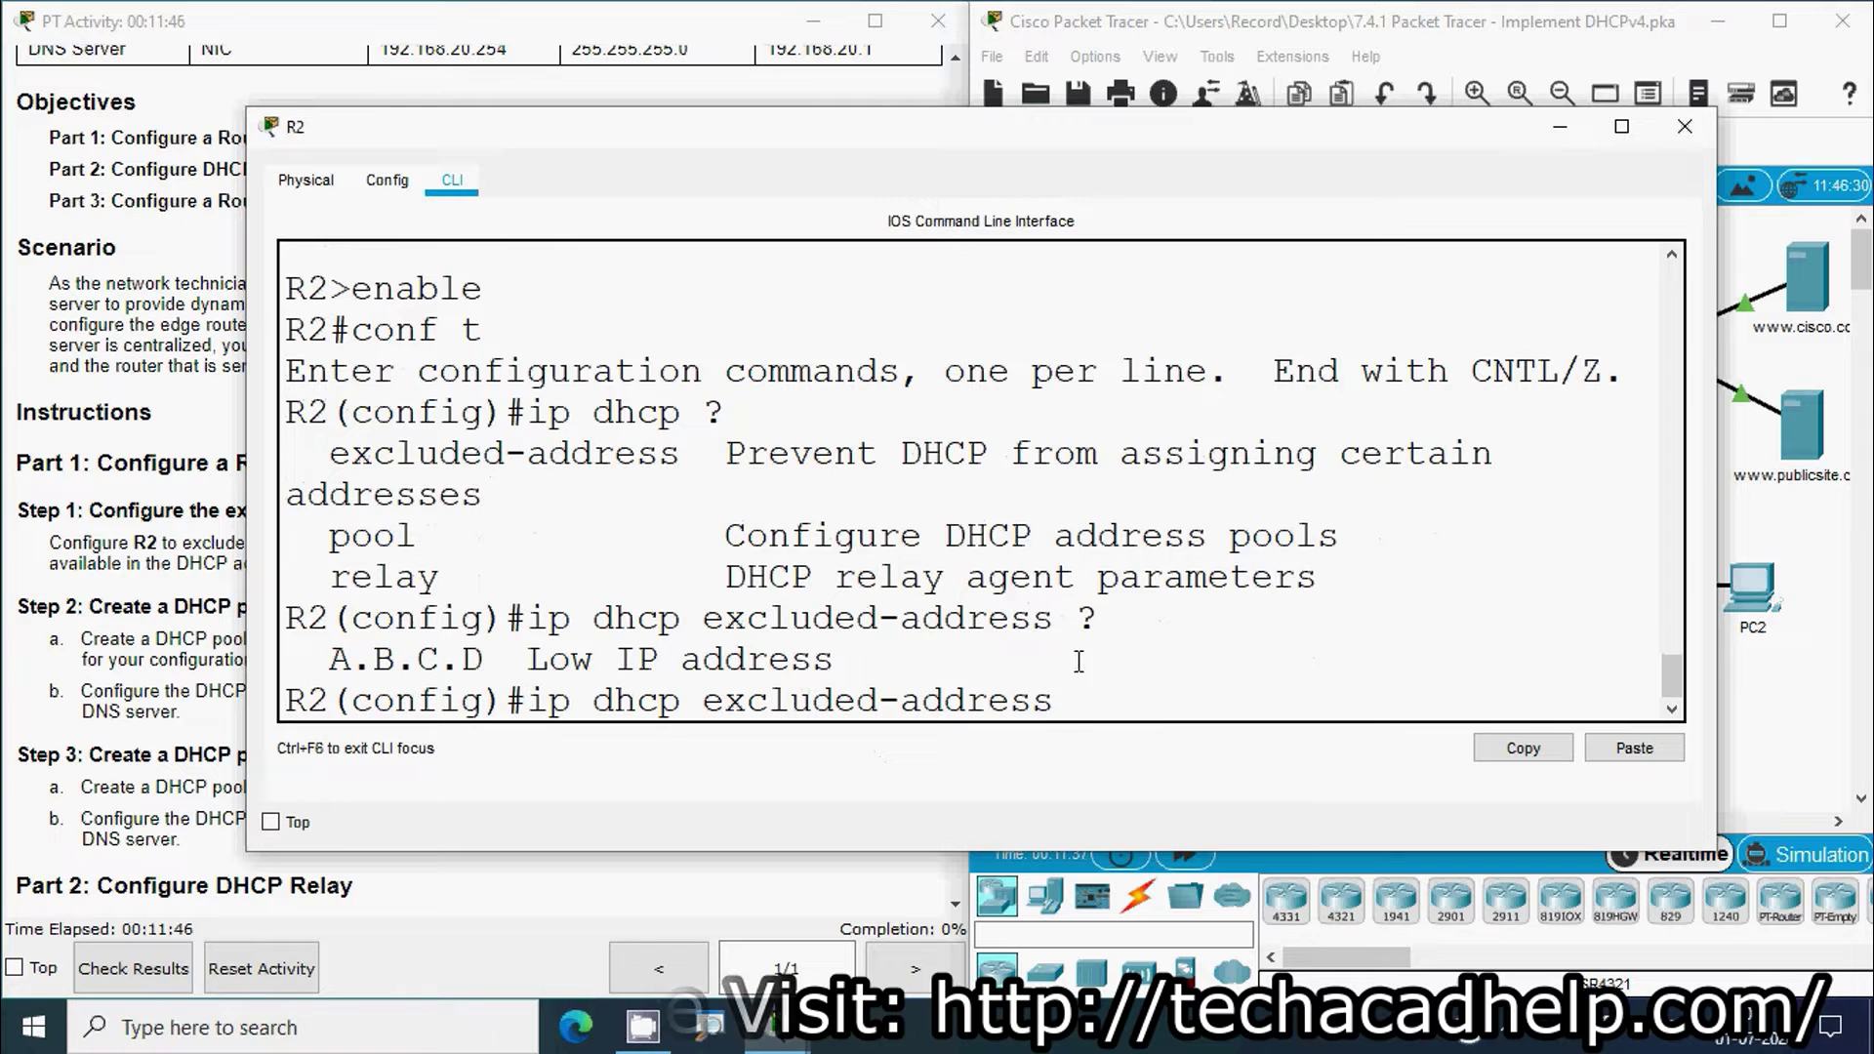
double_click(1075, 621)
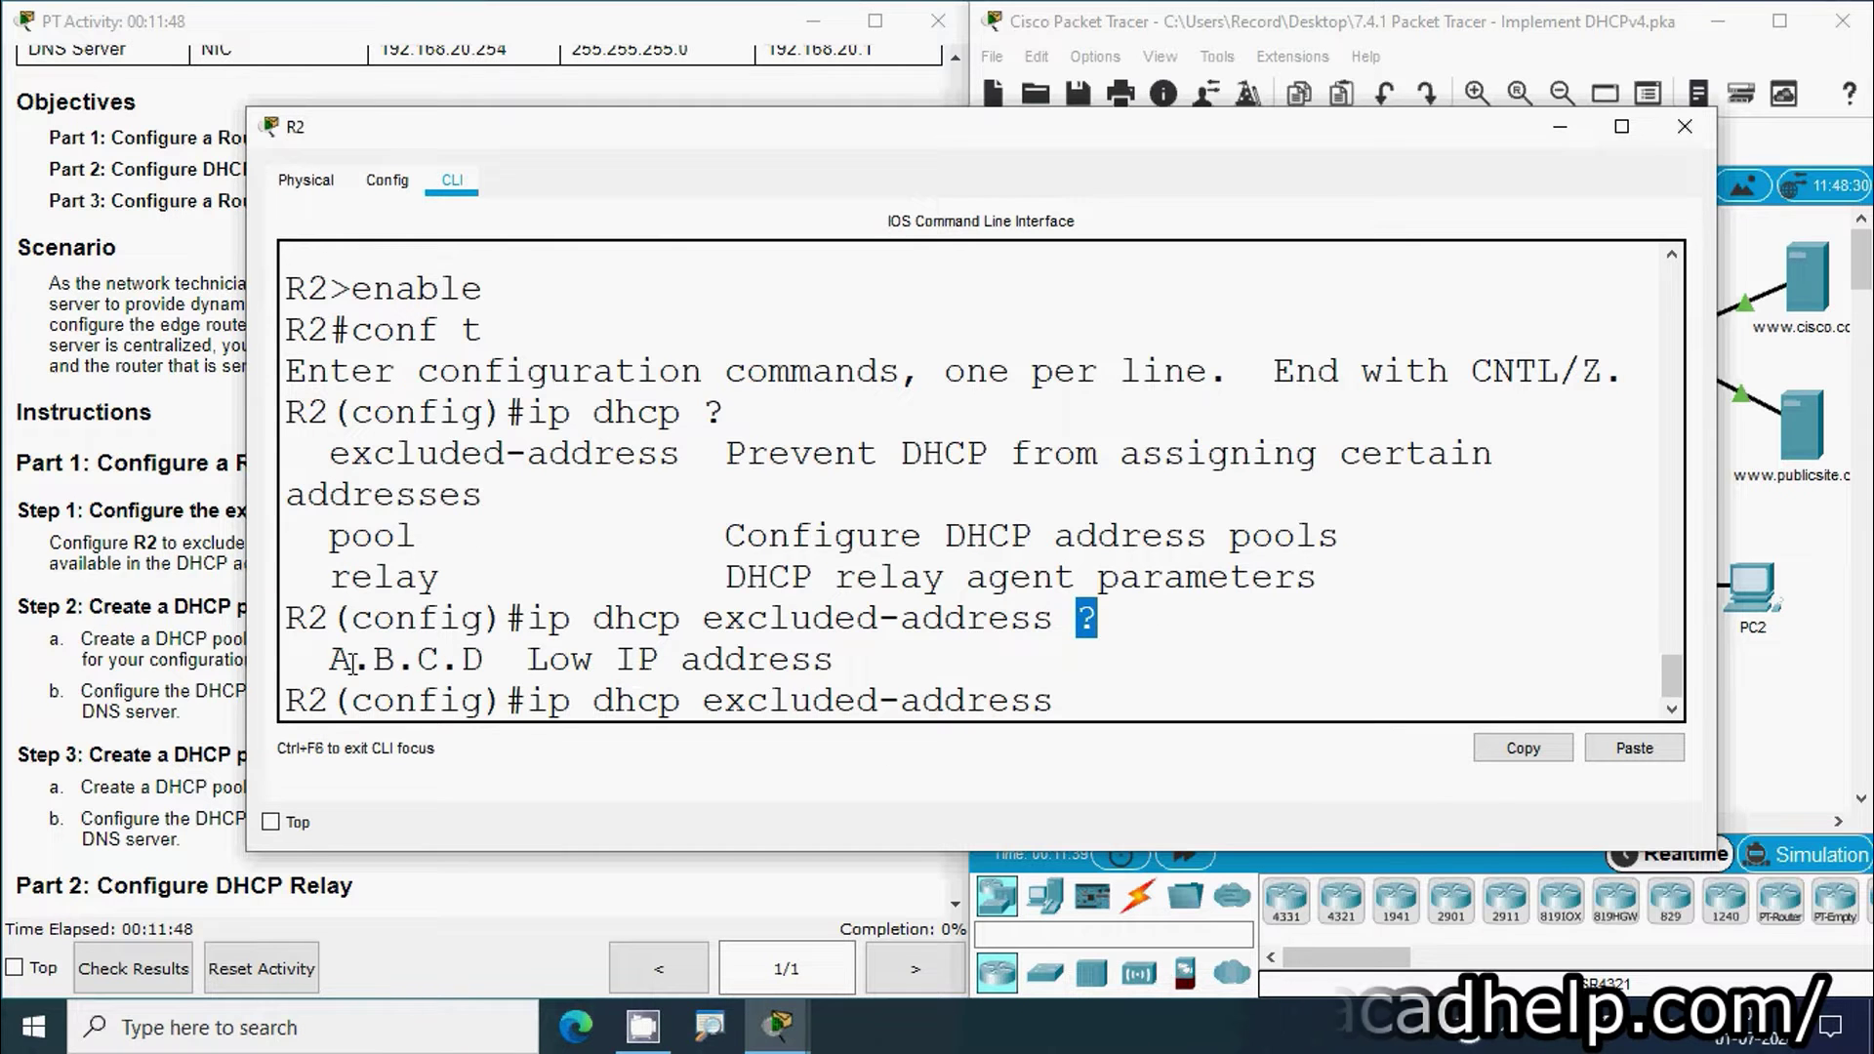
left_click_drag(329, 660, 527, 660)
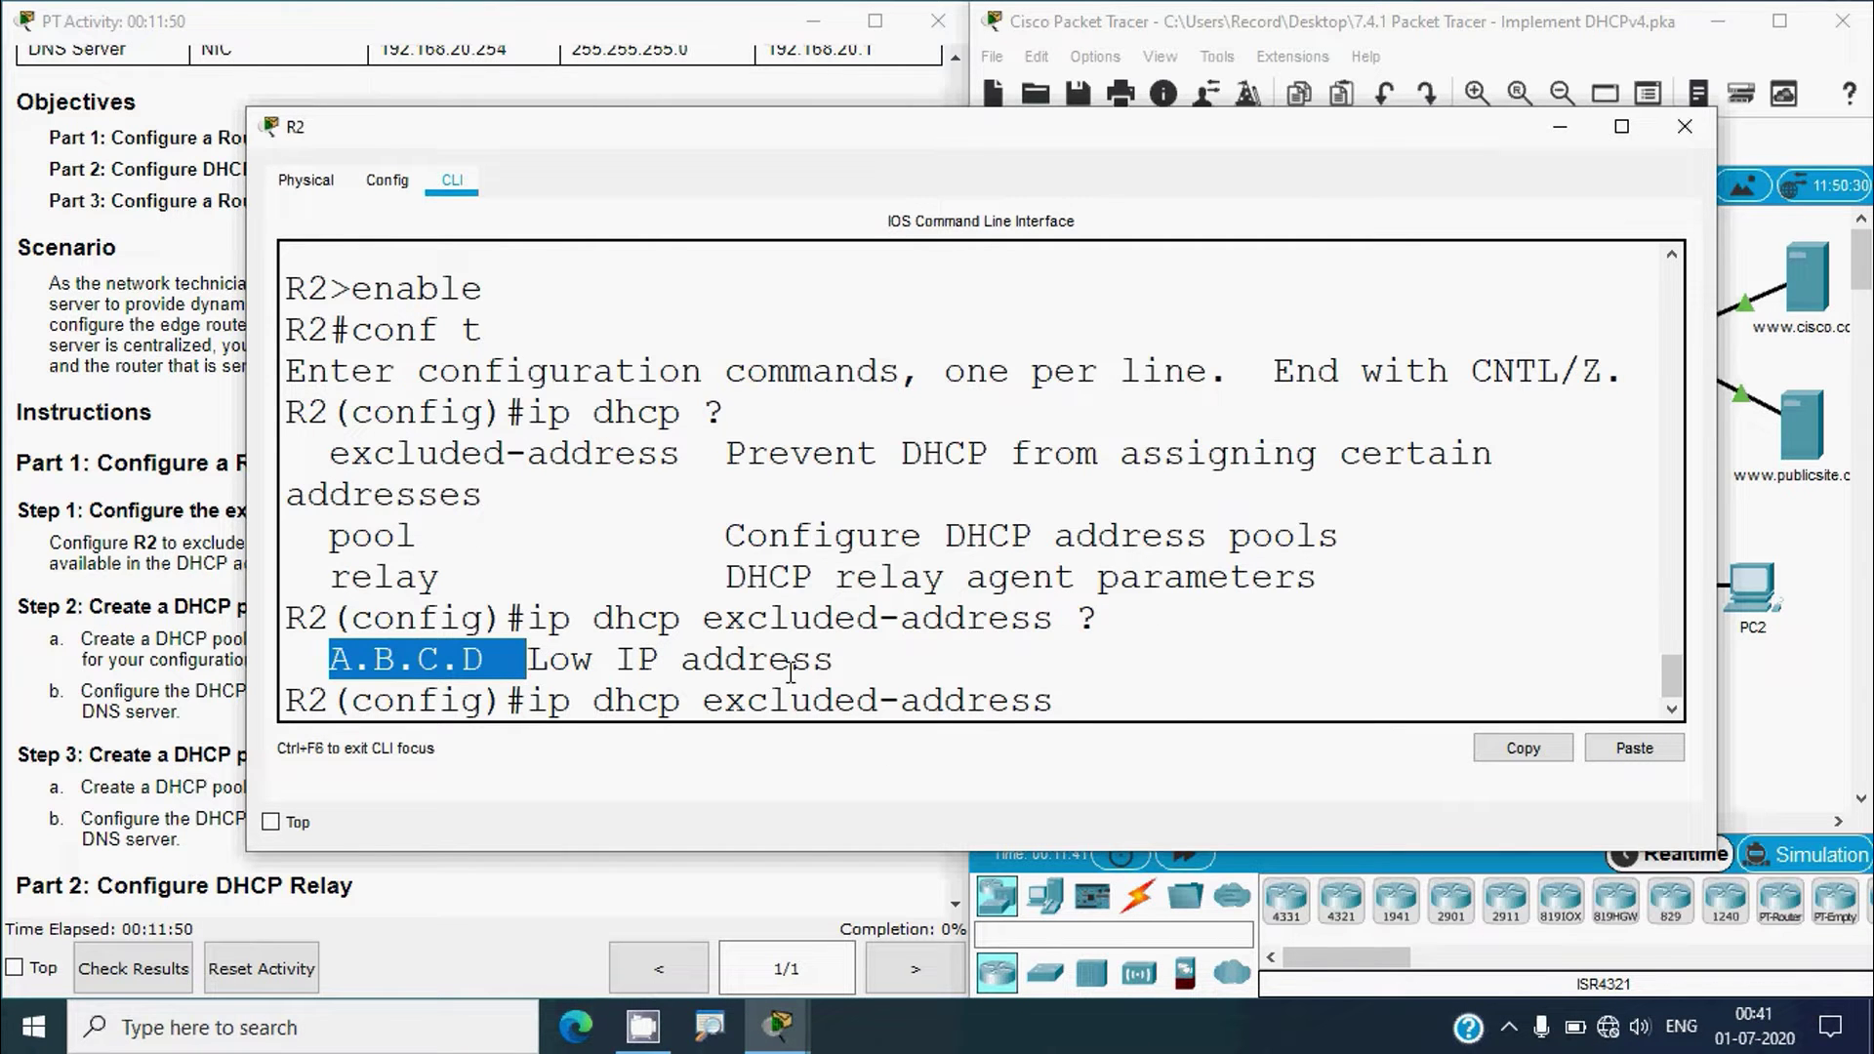
- Check the R1 LAN's network in the topology and exclude DHCP addresses 192.168.10.1 to 192.168.10.10 on R2
left_click(184, 636)
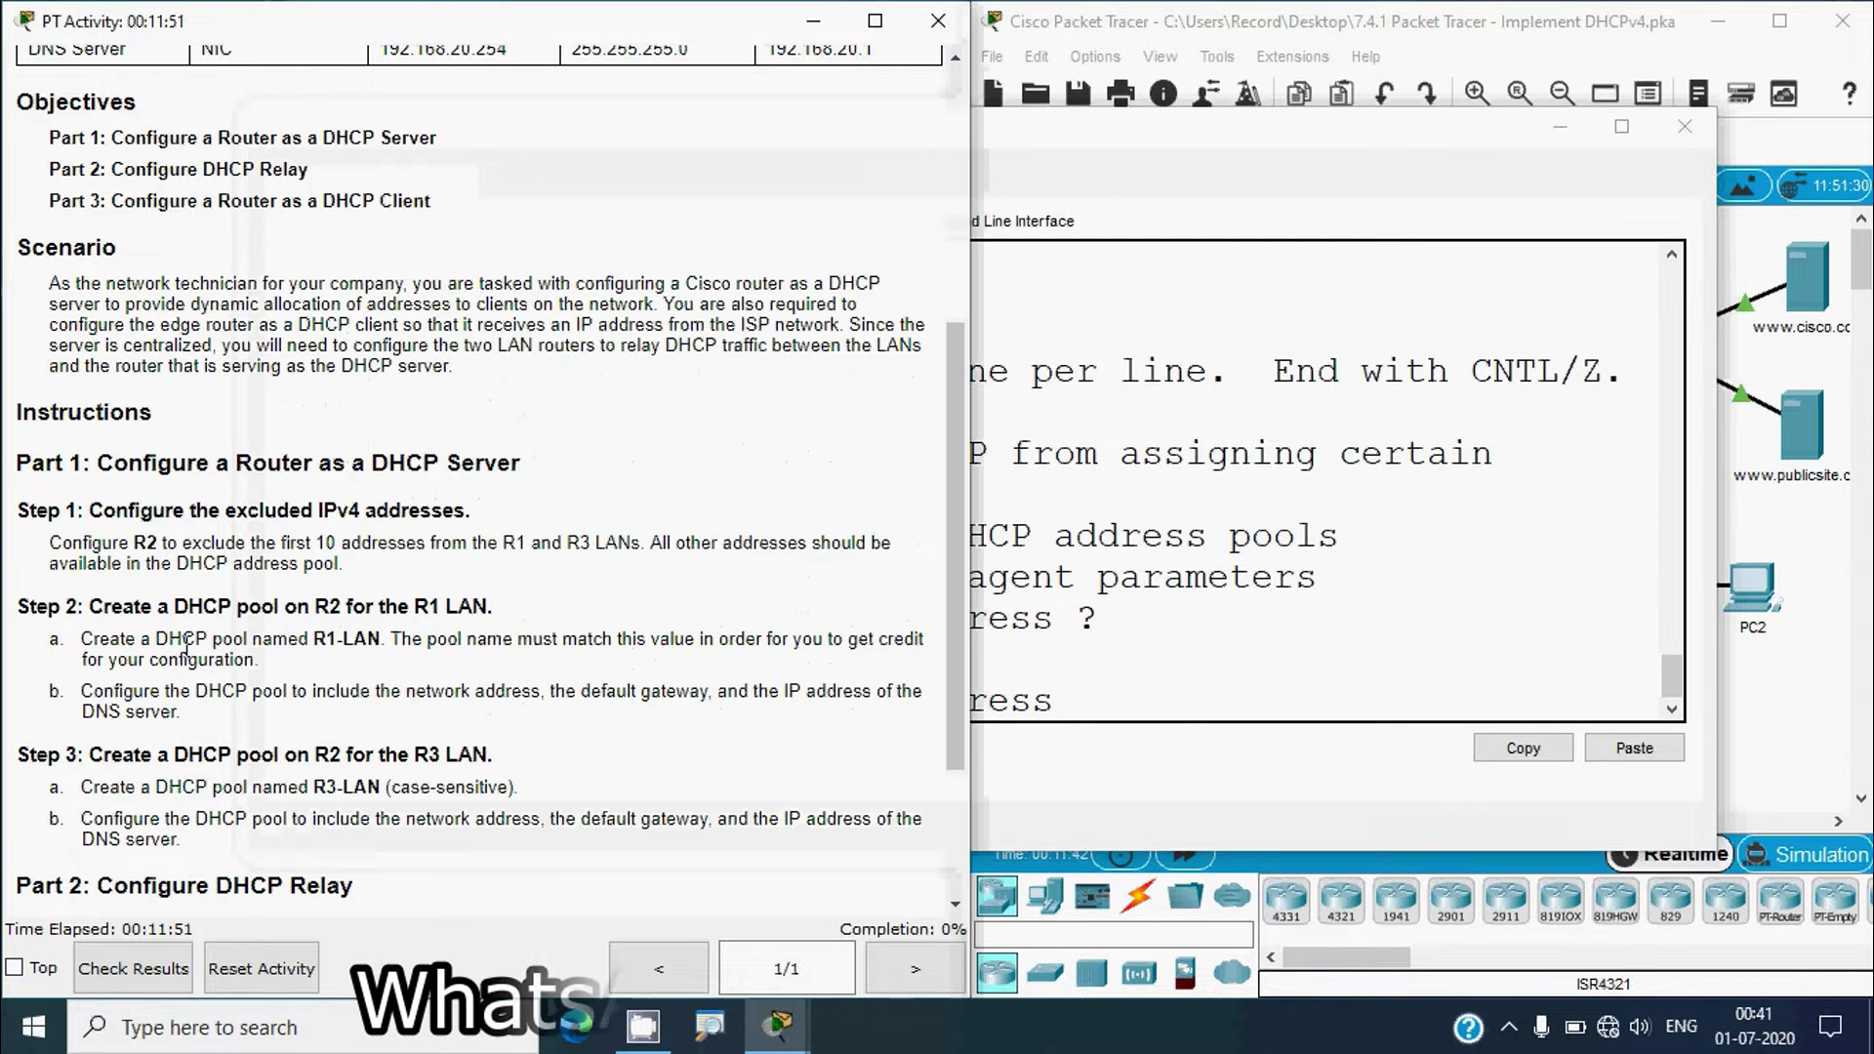
left_click(1792, 766)
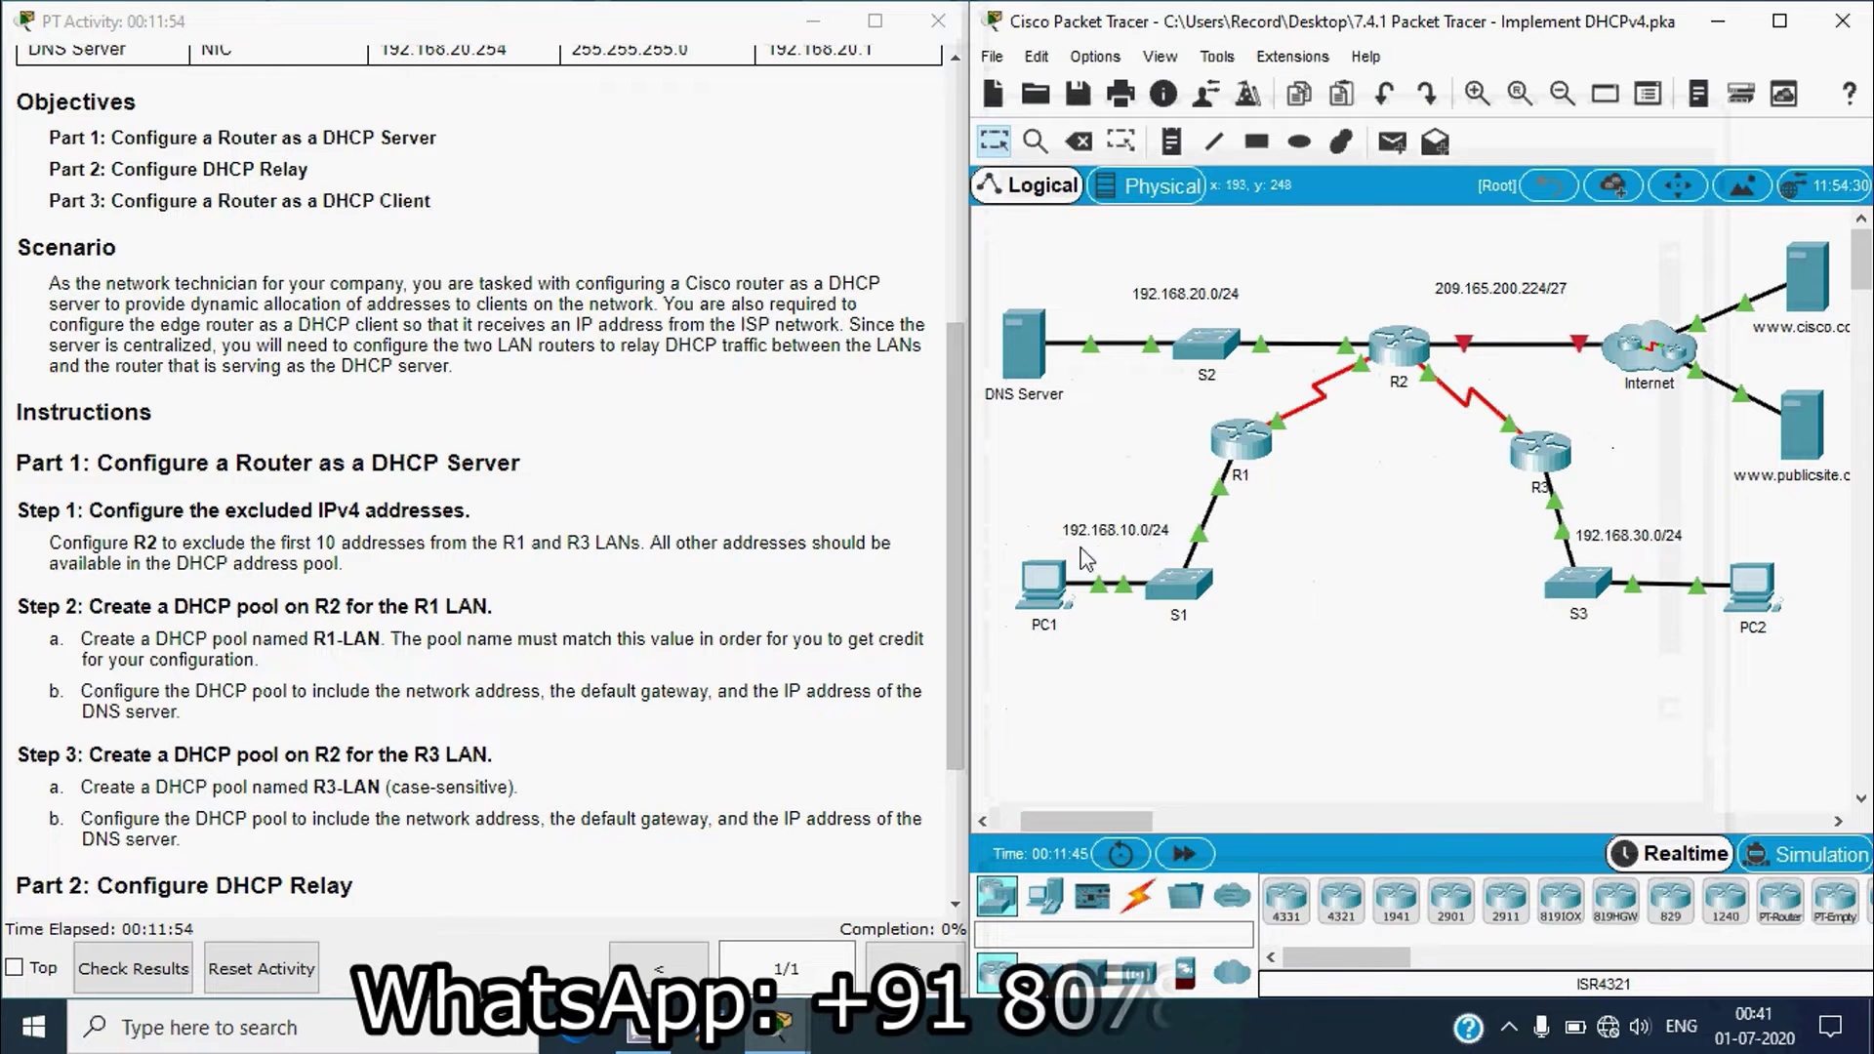
left_click(1391, 351)
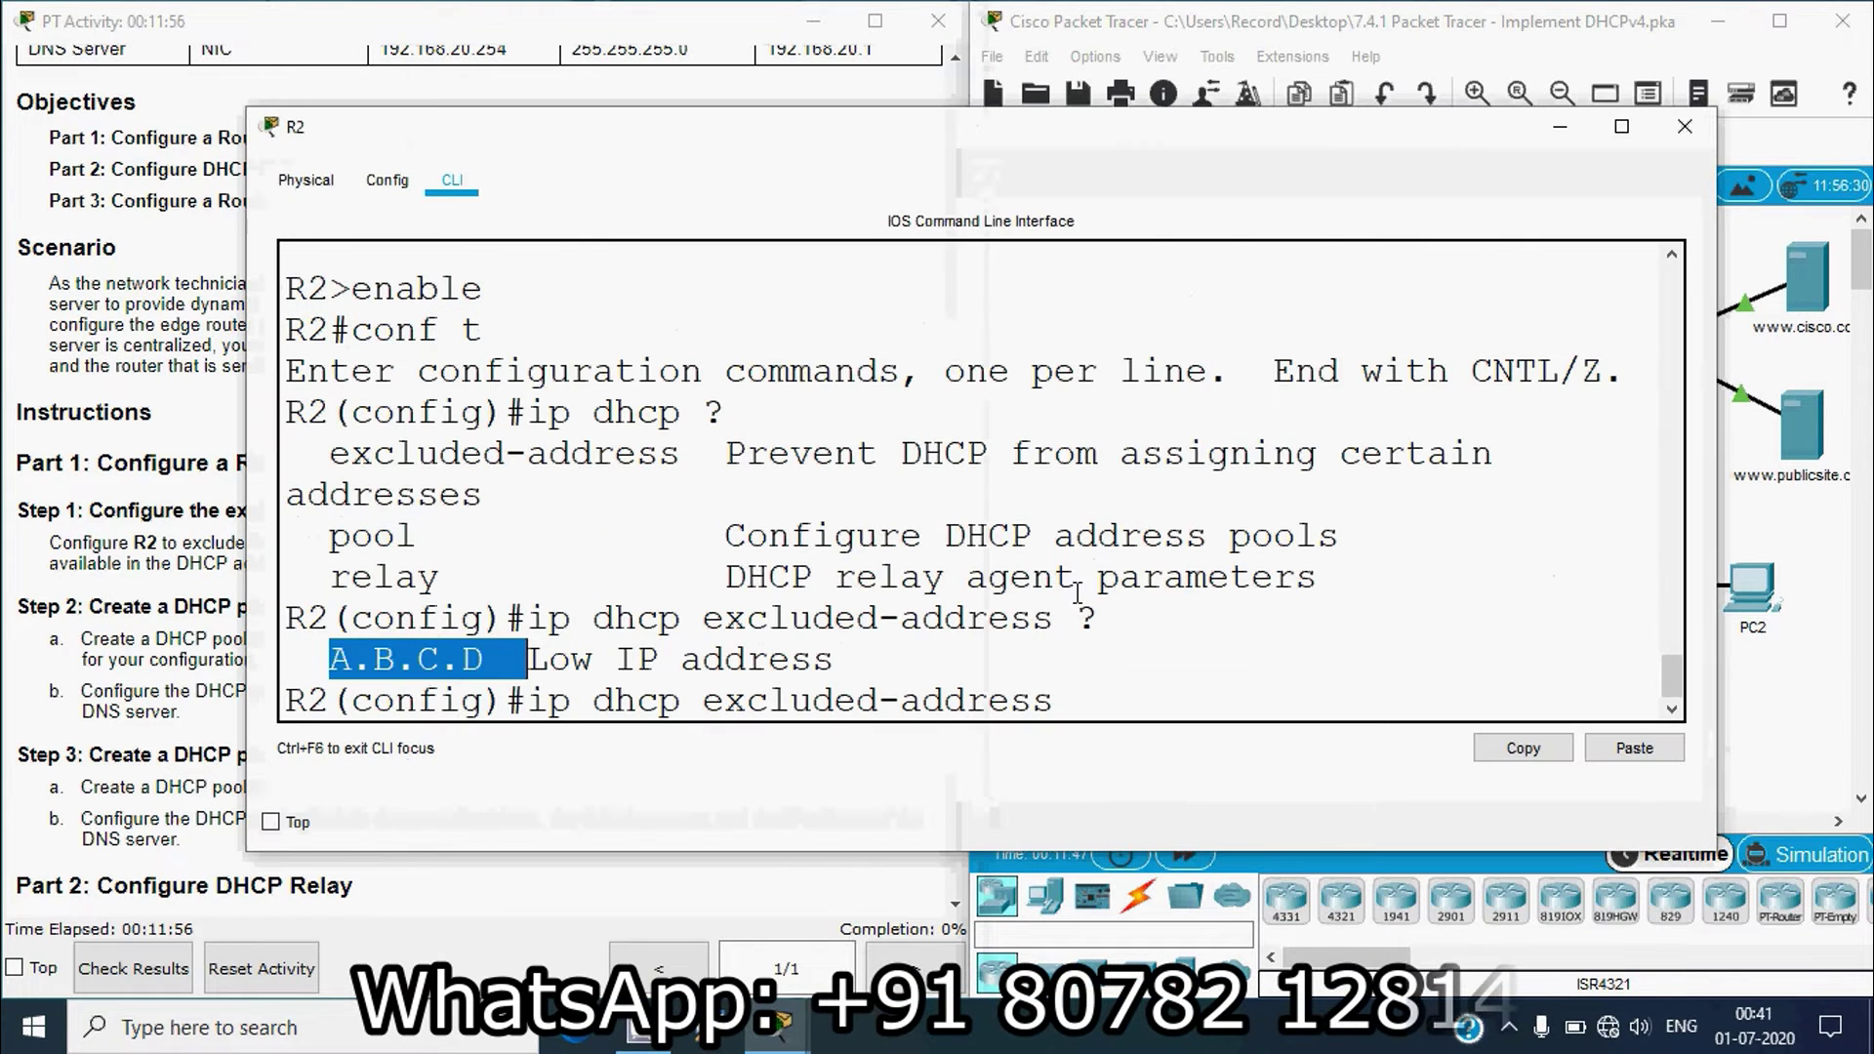
left_click(1078, 592)
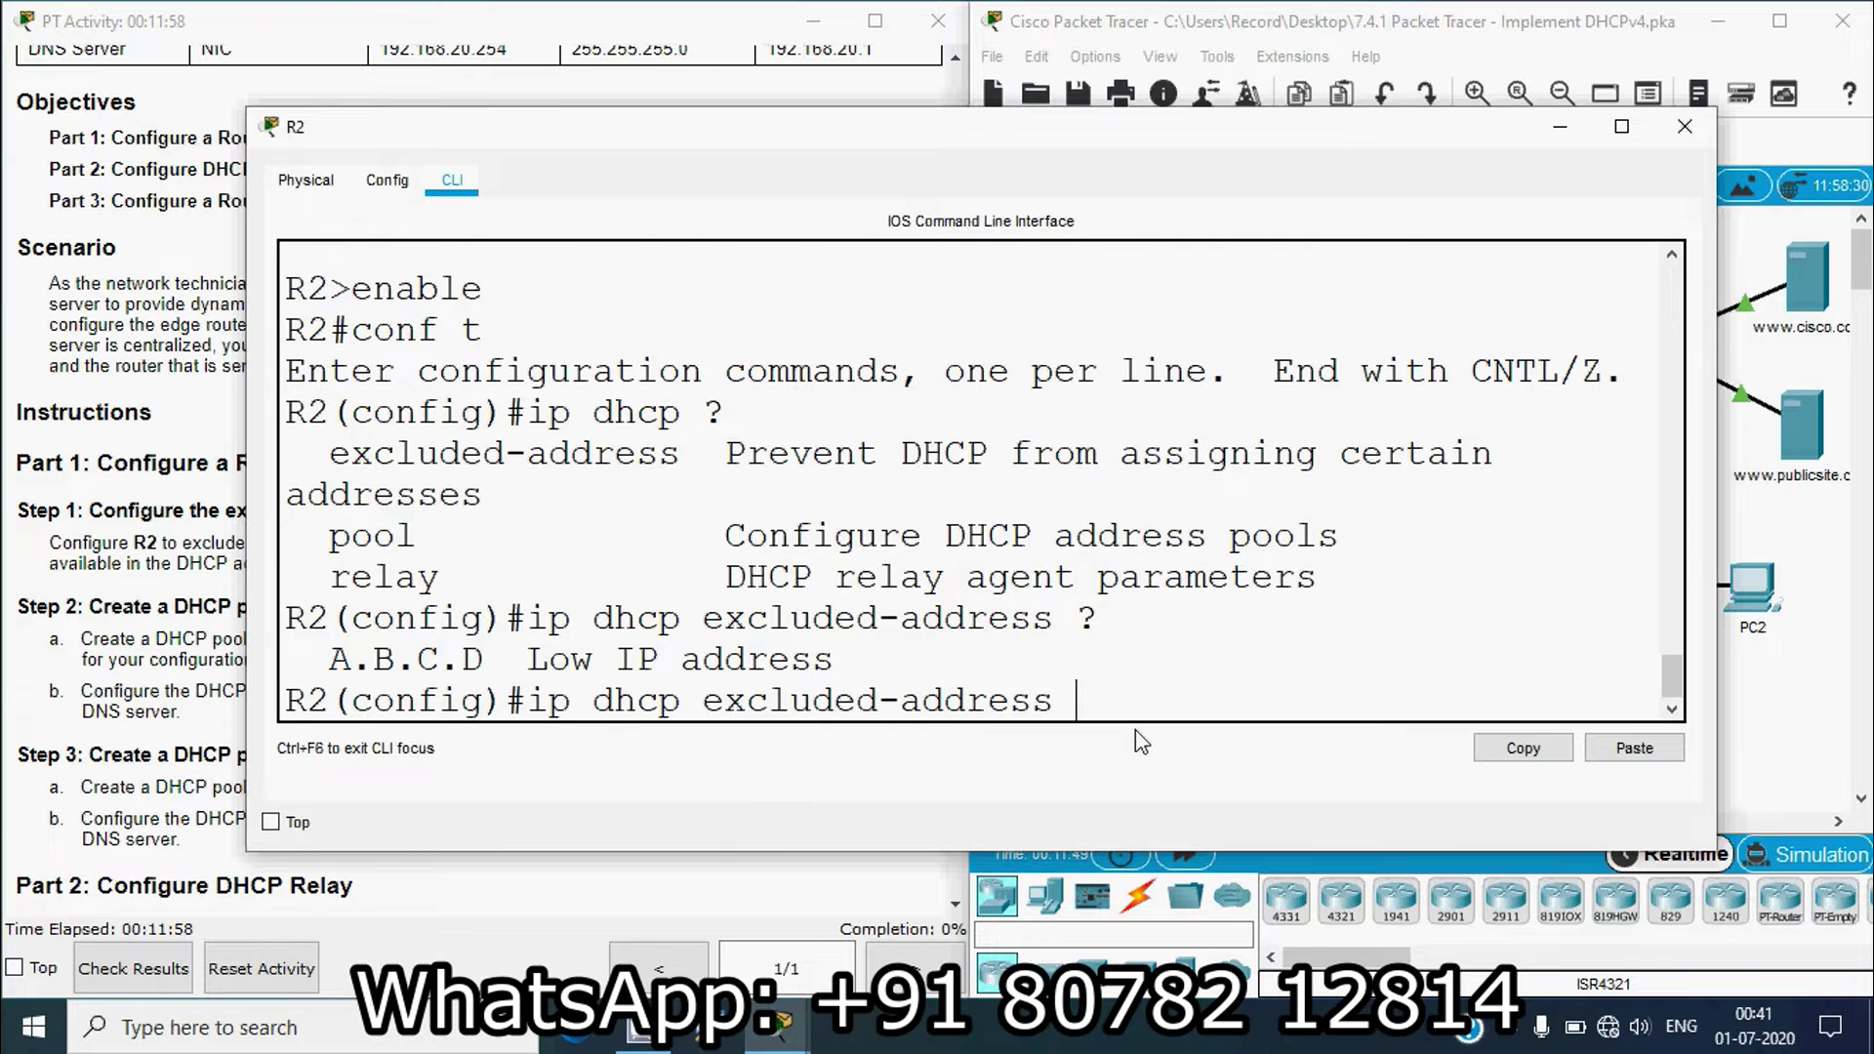
type("192.16")
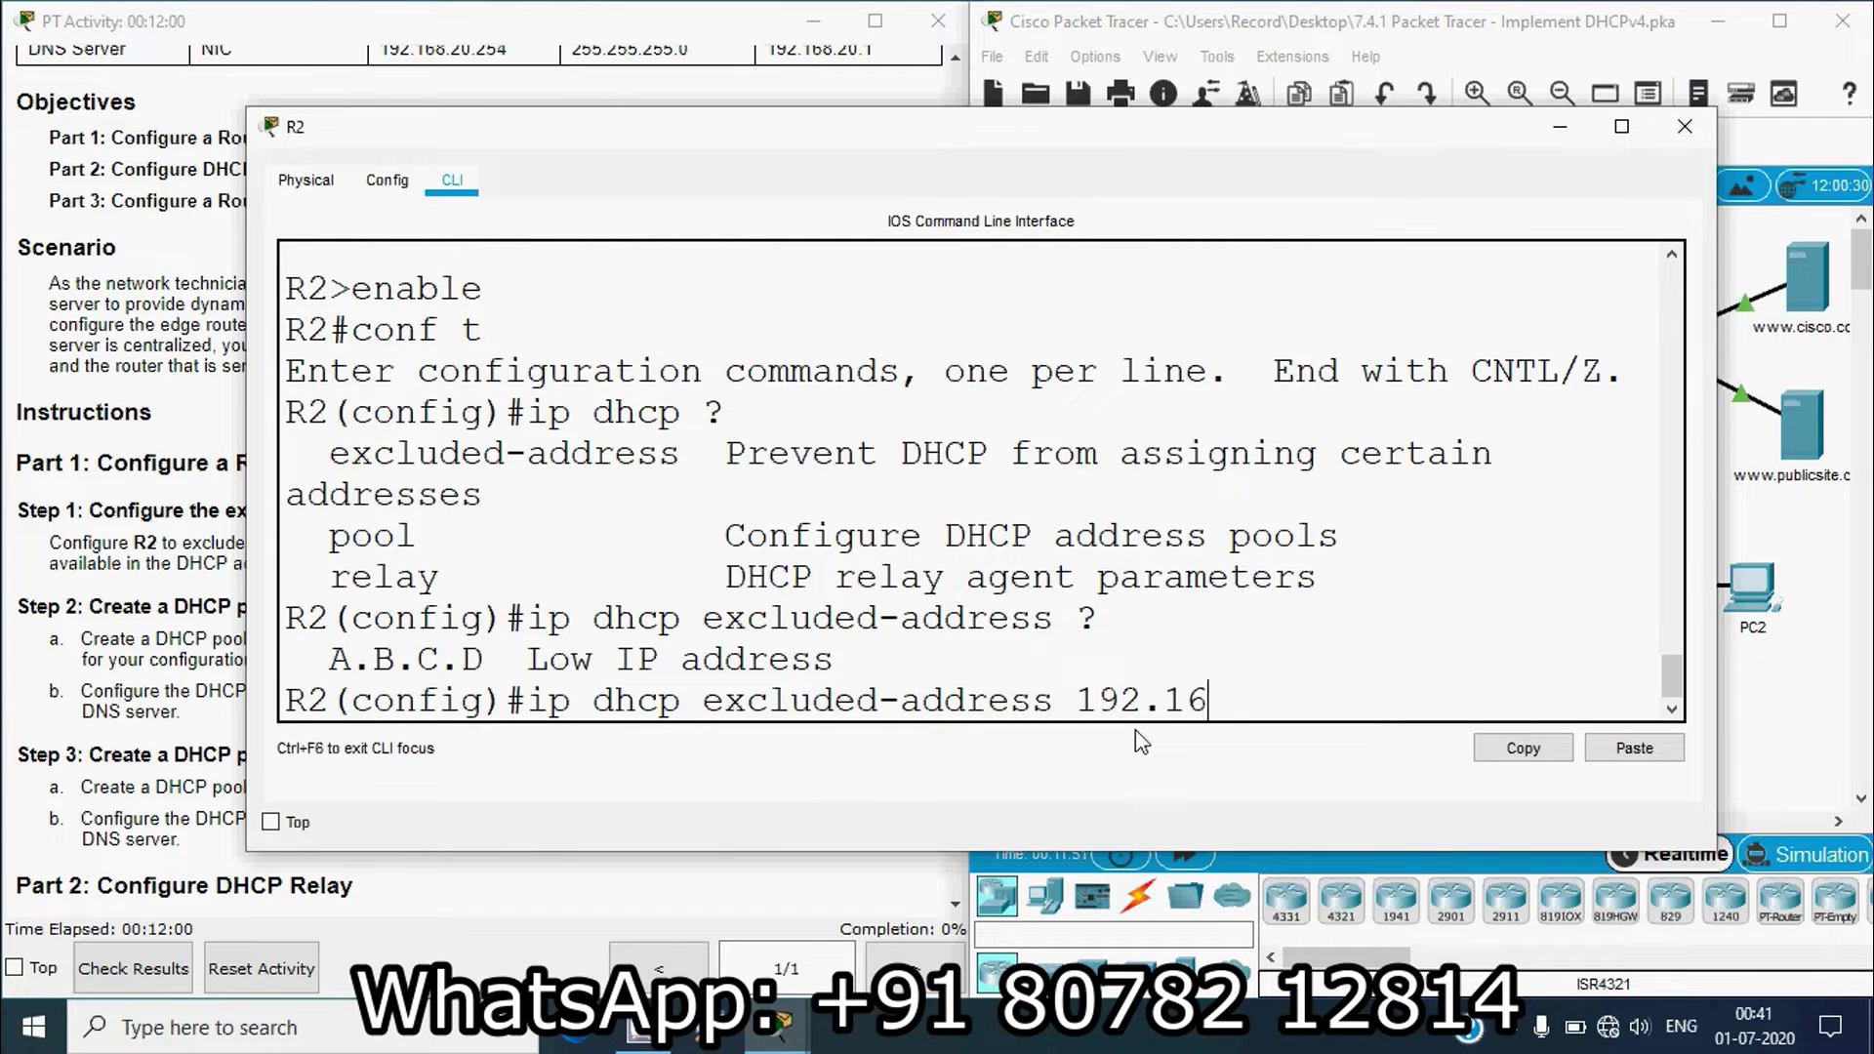
type("8.10.1 ?")
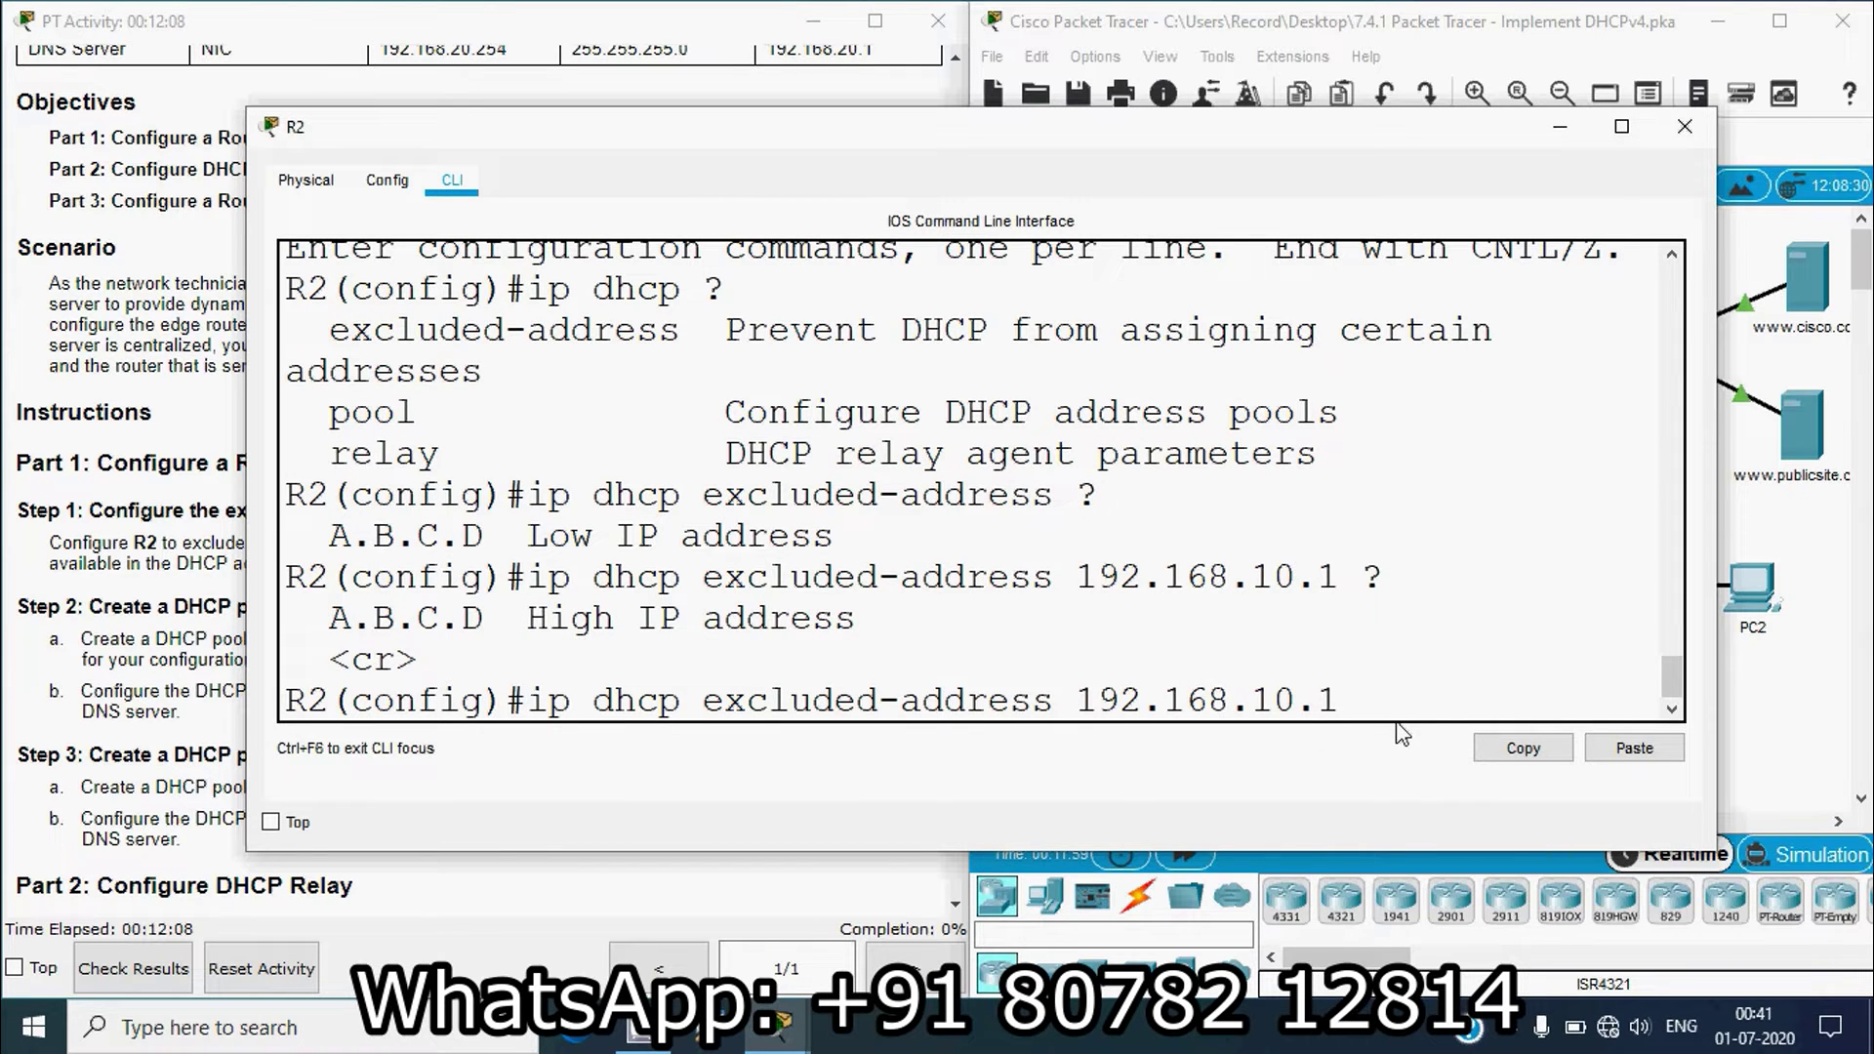
type("192.168.10")
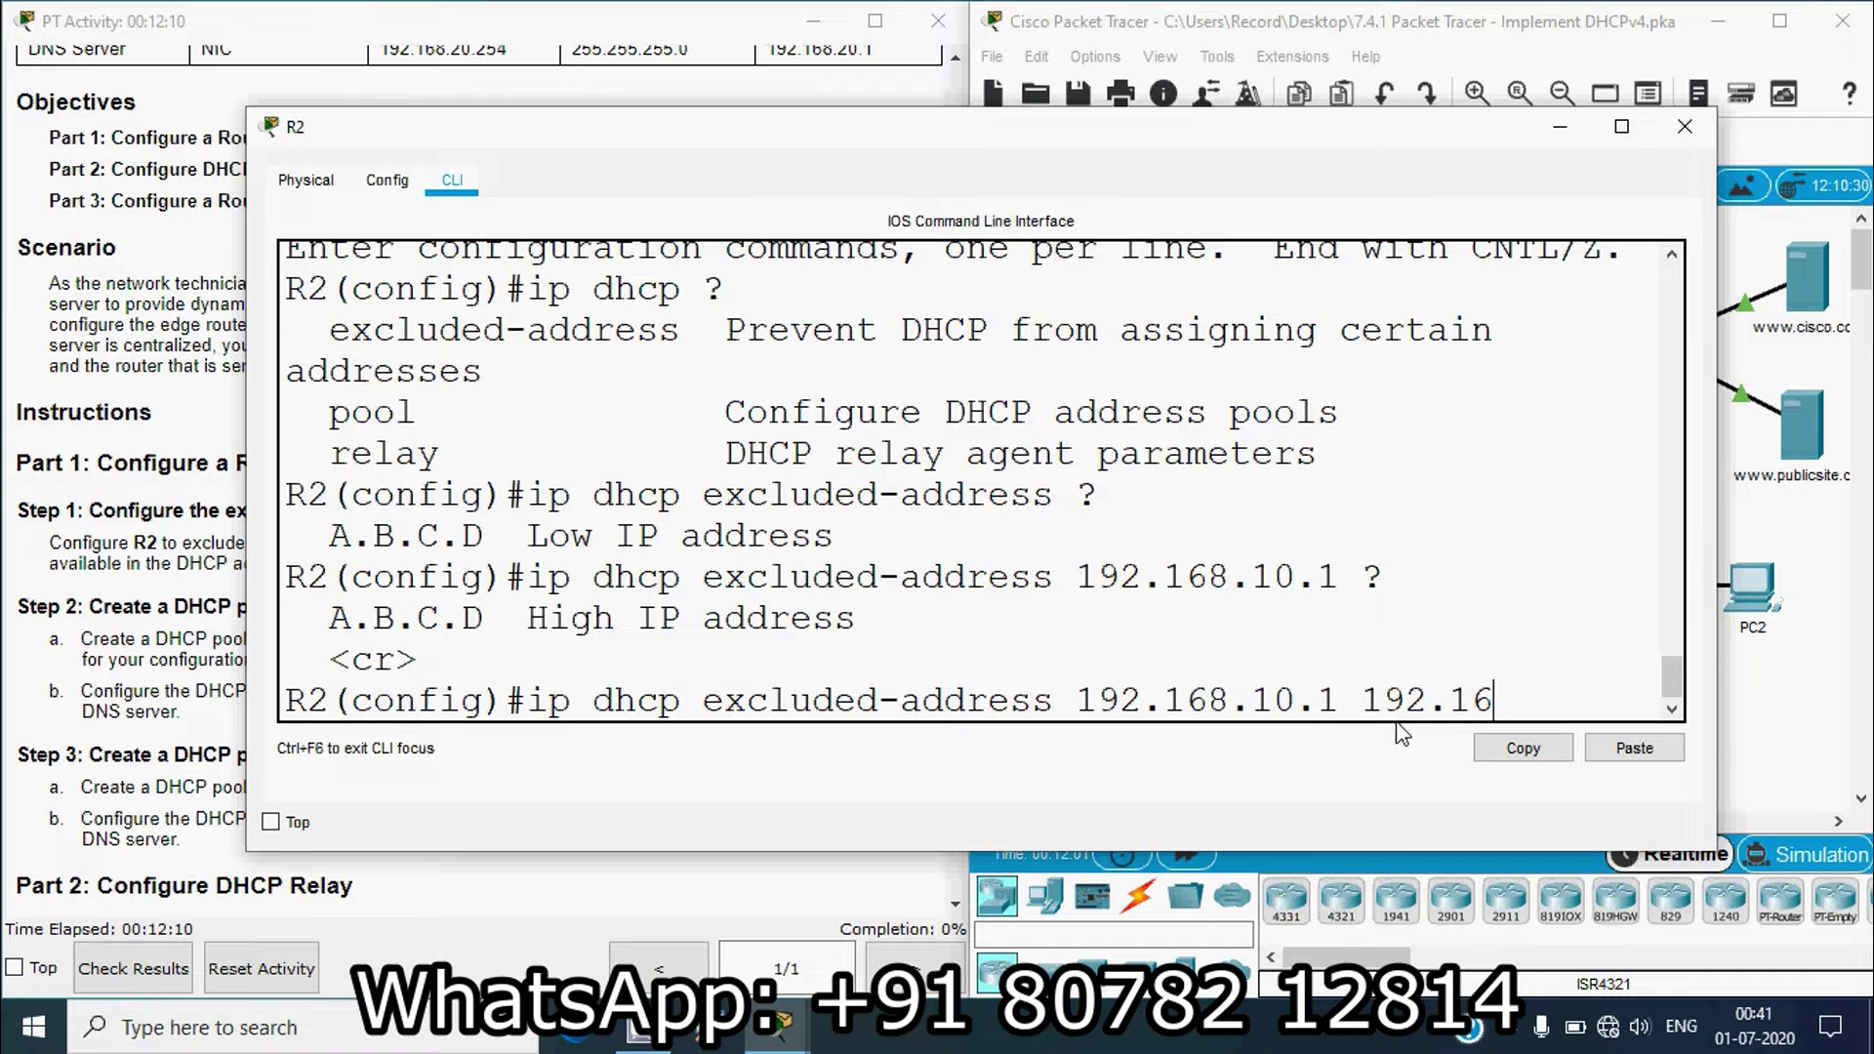
type(".10")
key("Return")
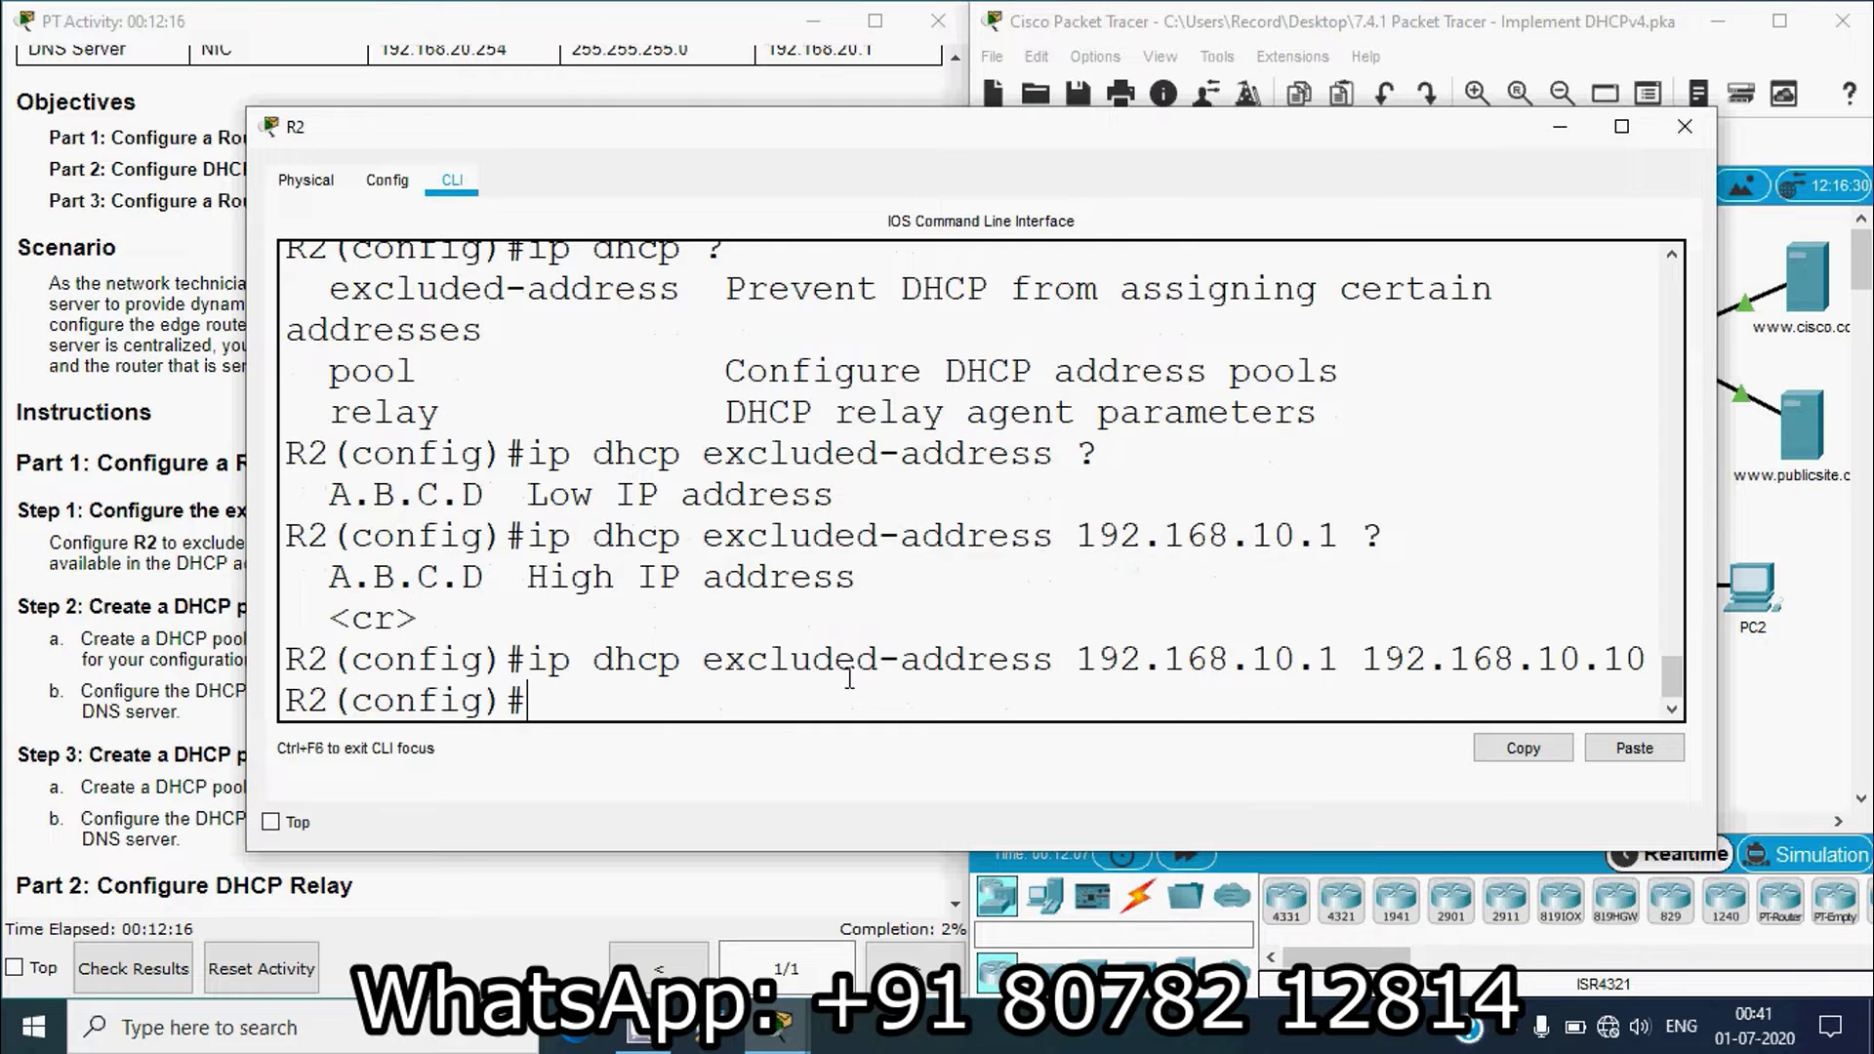
- Check the R3 LAN's network in the topology and begin an ip dhcp excluded-address command on R2
left_click(1744, 740)
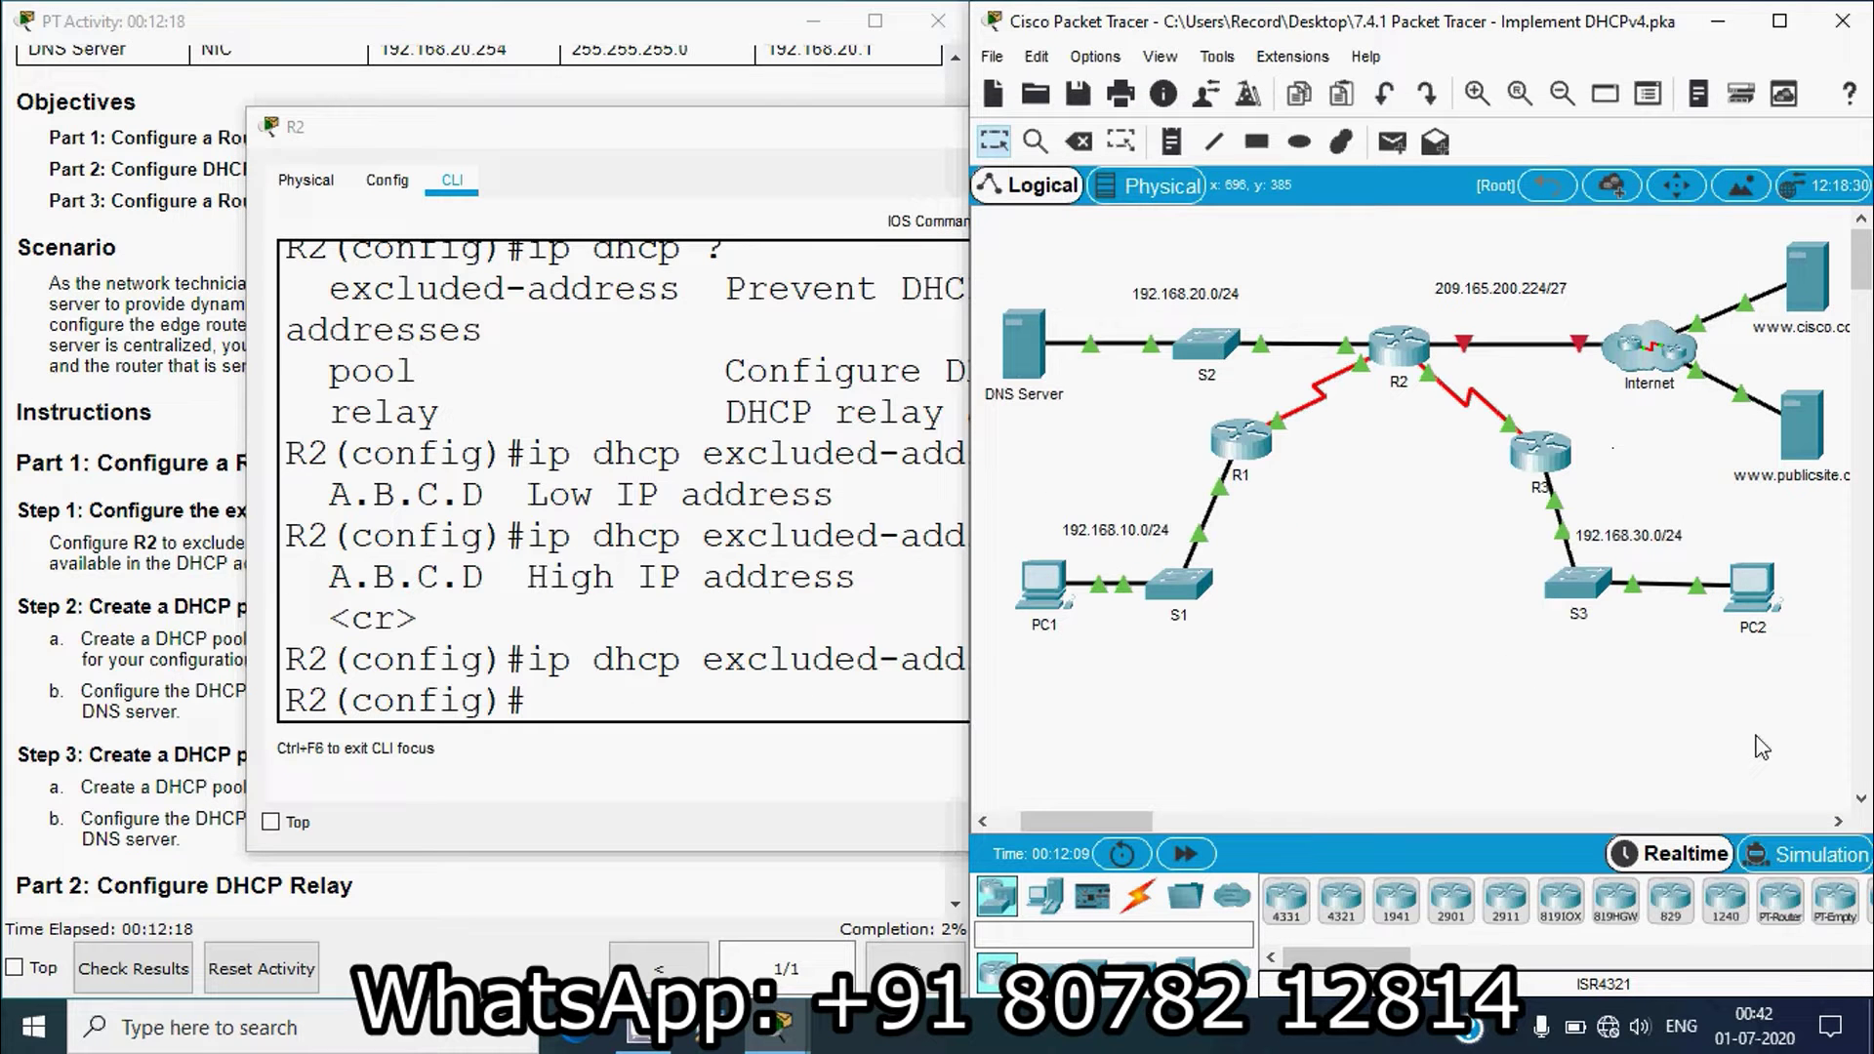
left_click(617, 703)
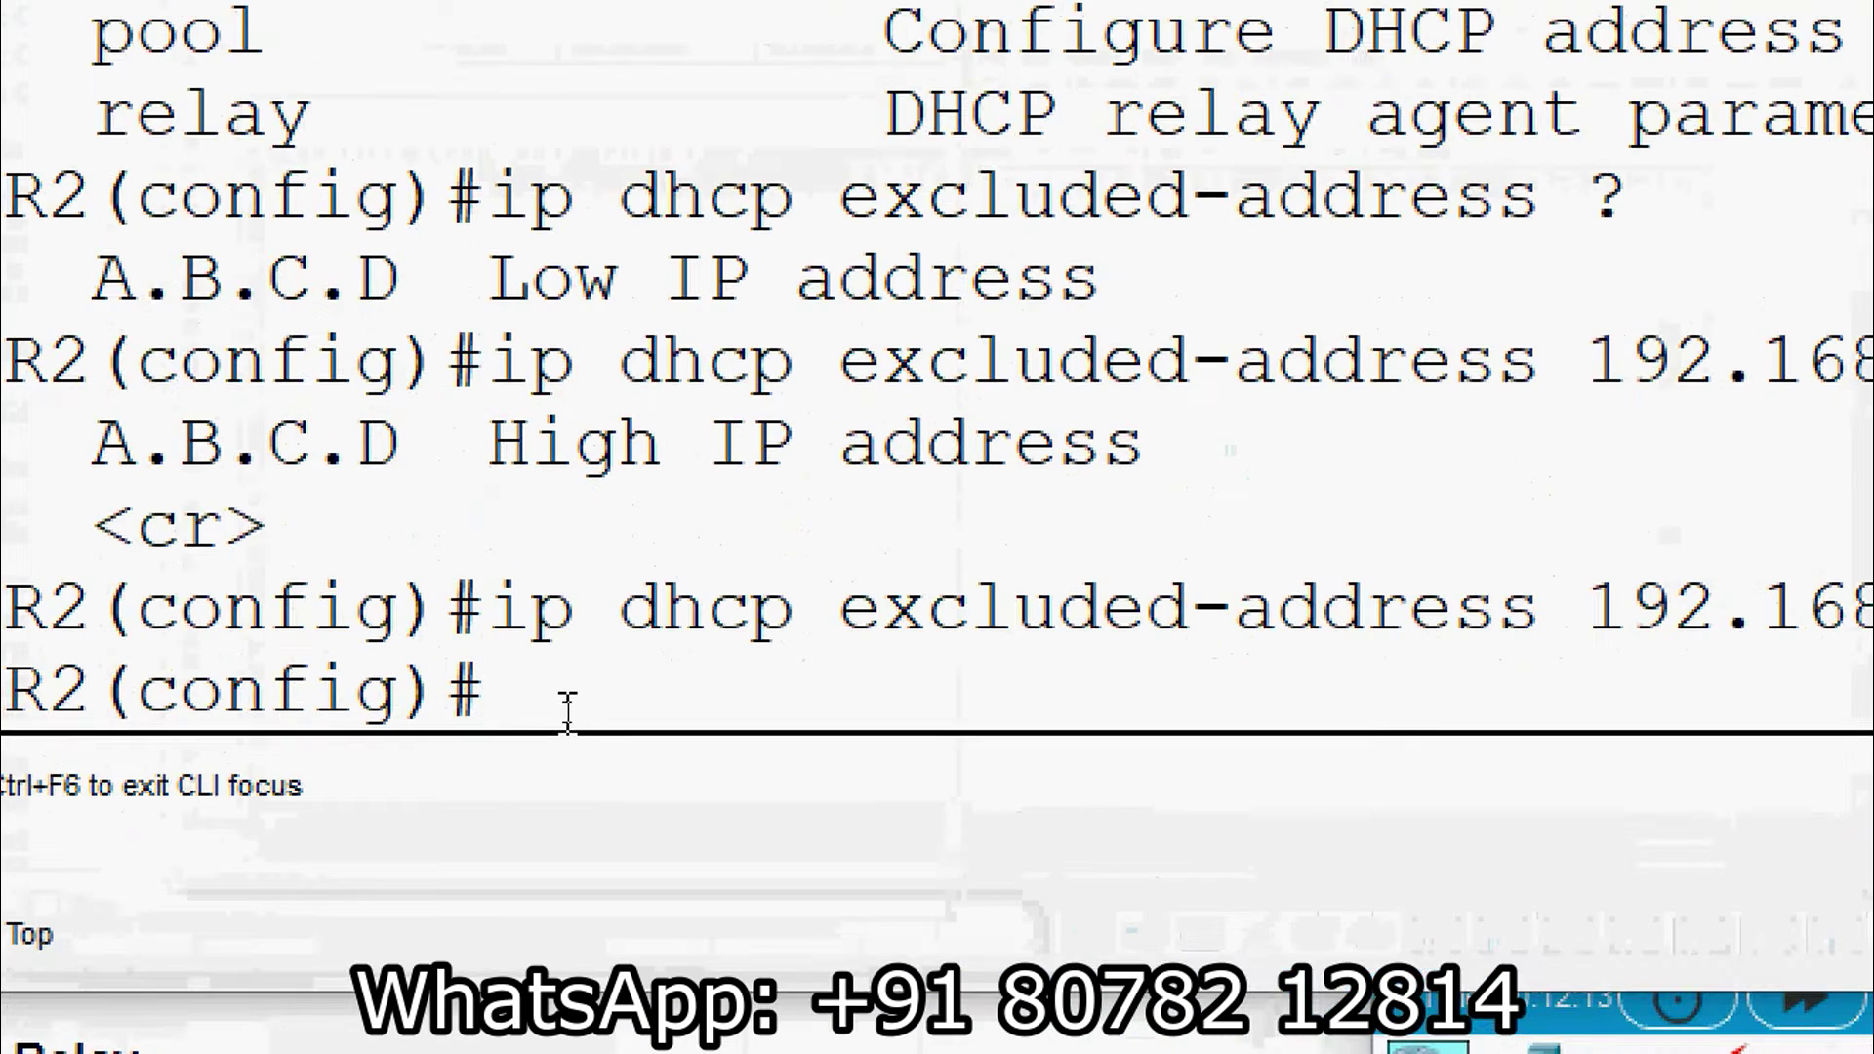
type("ip dhcp ex")
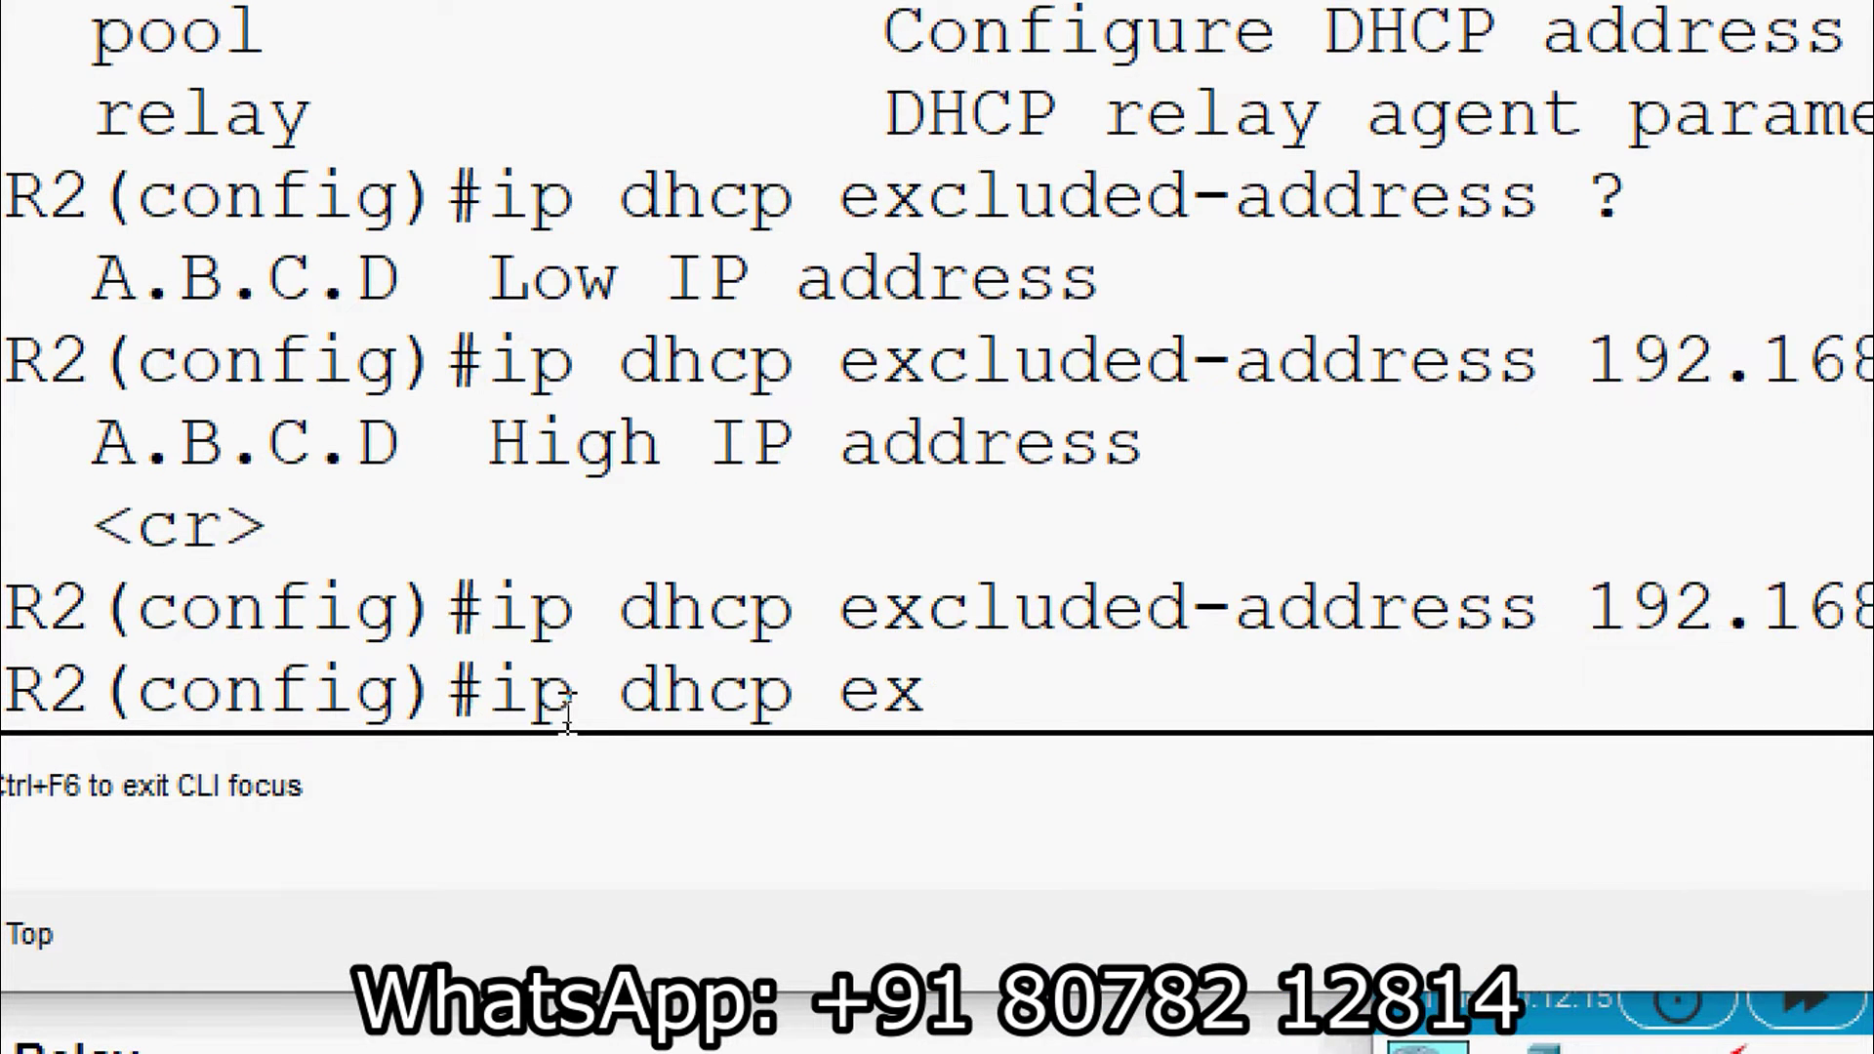
type("cluded")
key("BackSpace")
type("-addd")
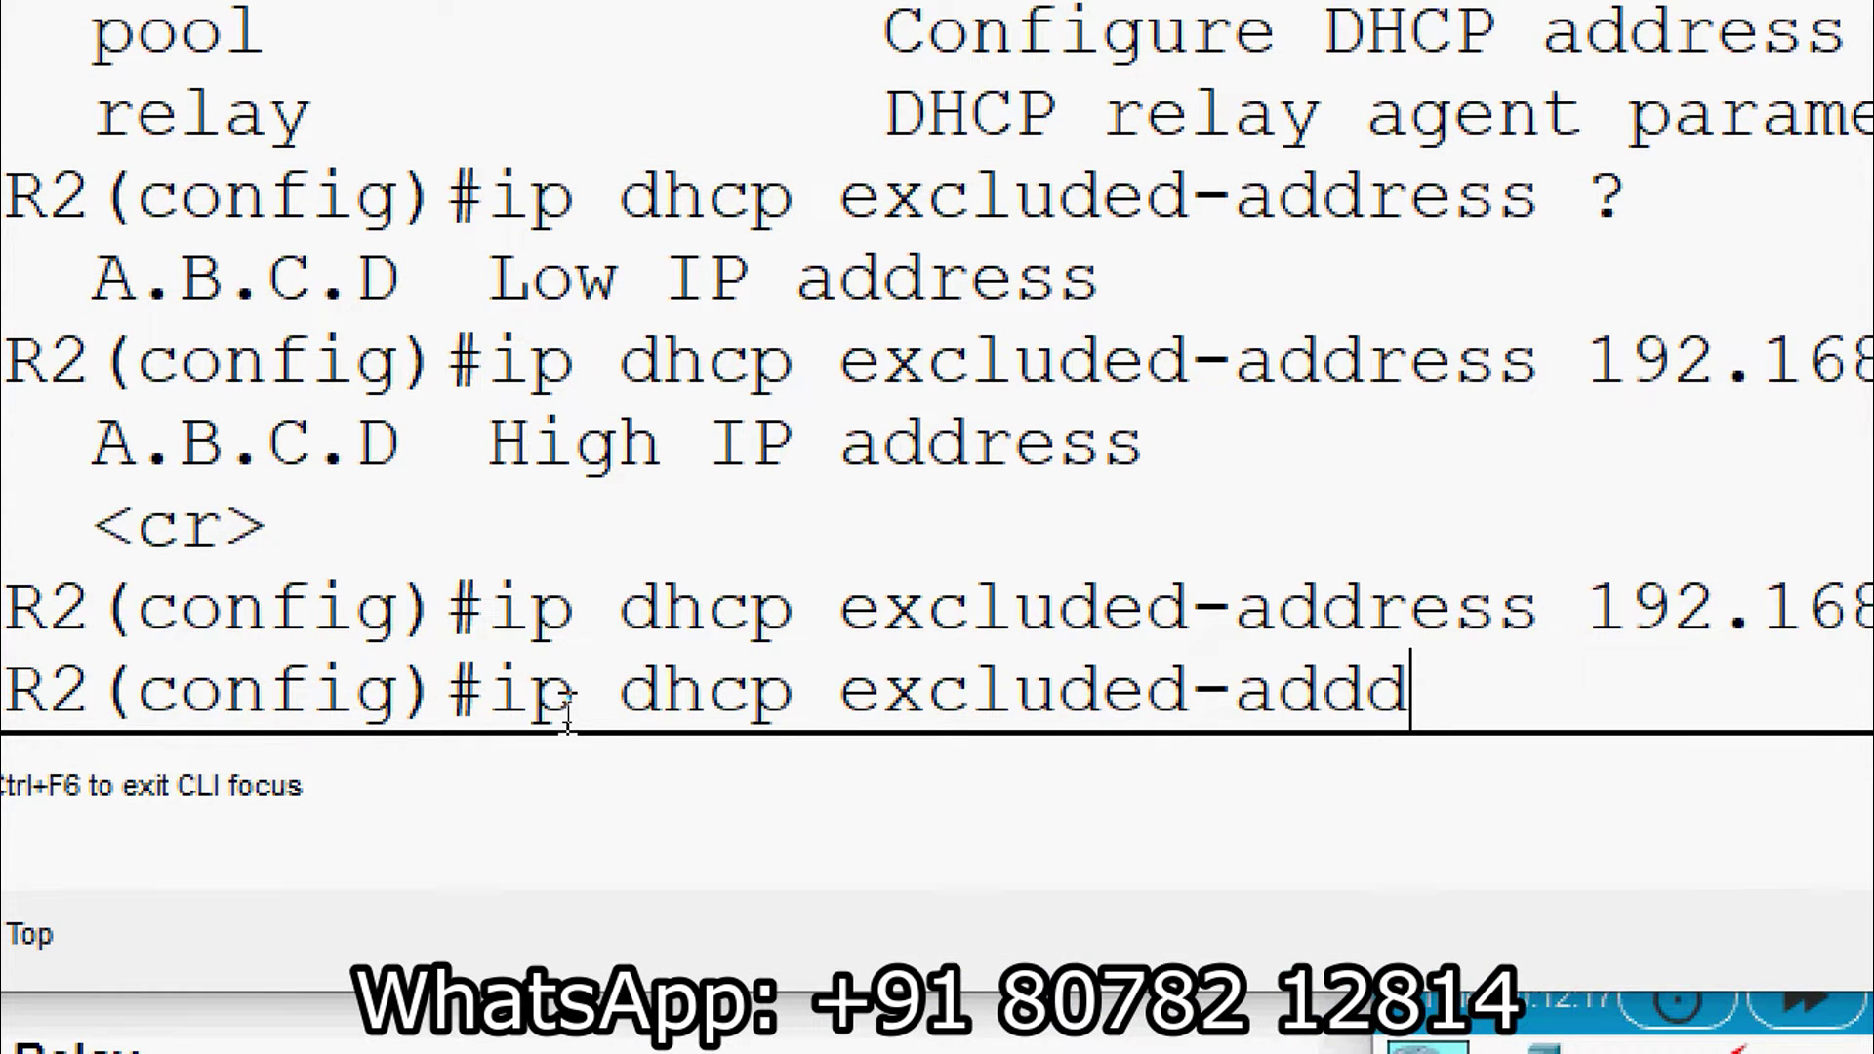
key("BackSpace")
type("ress")
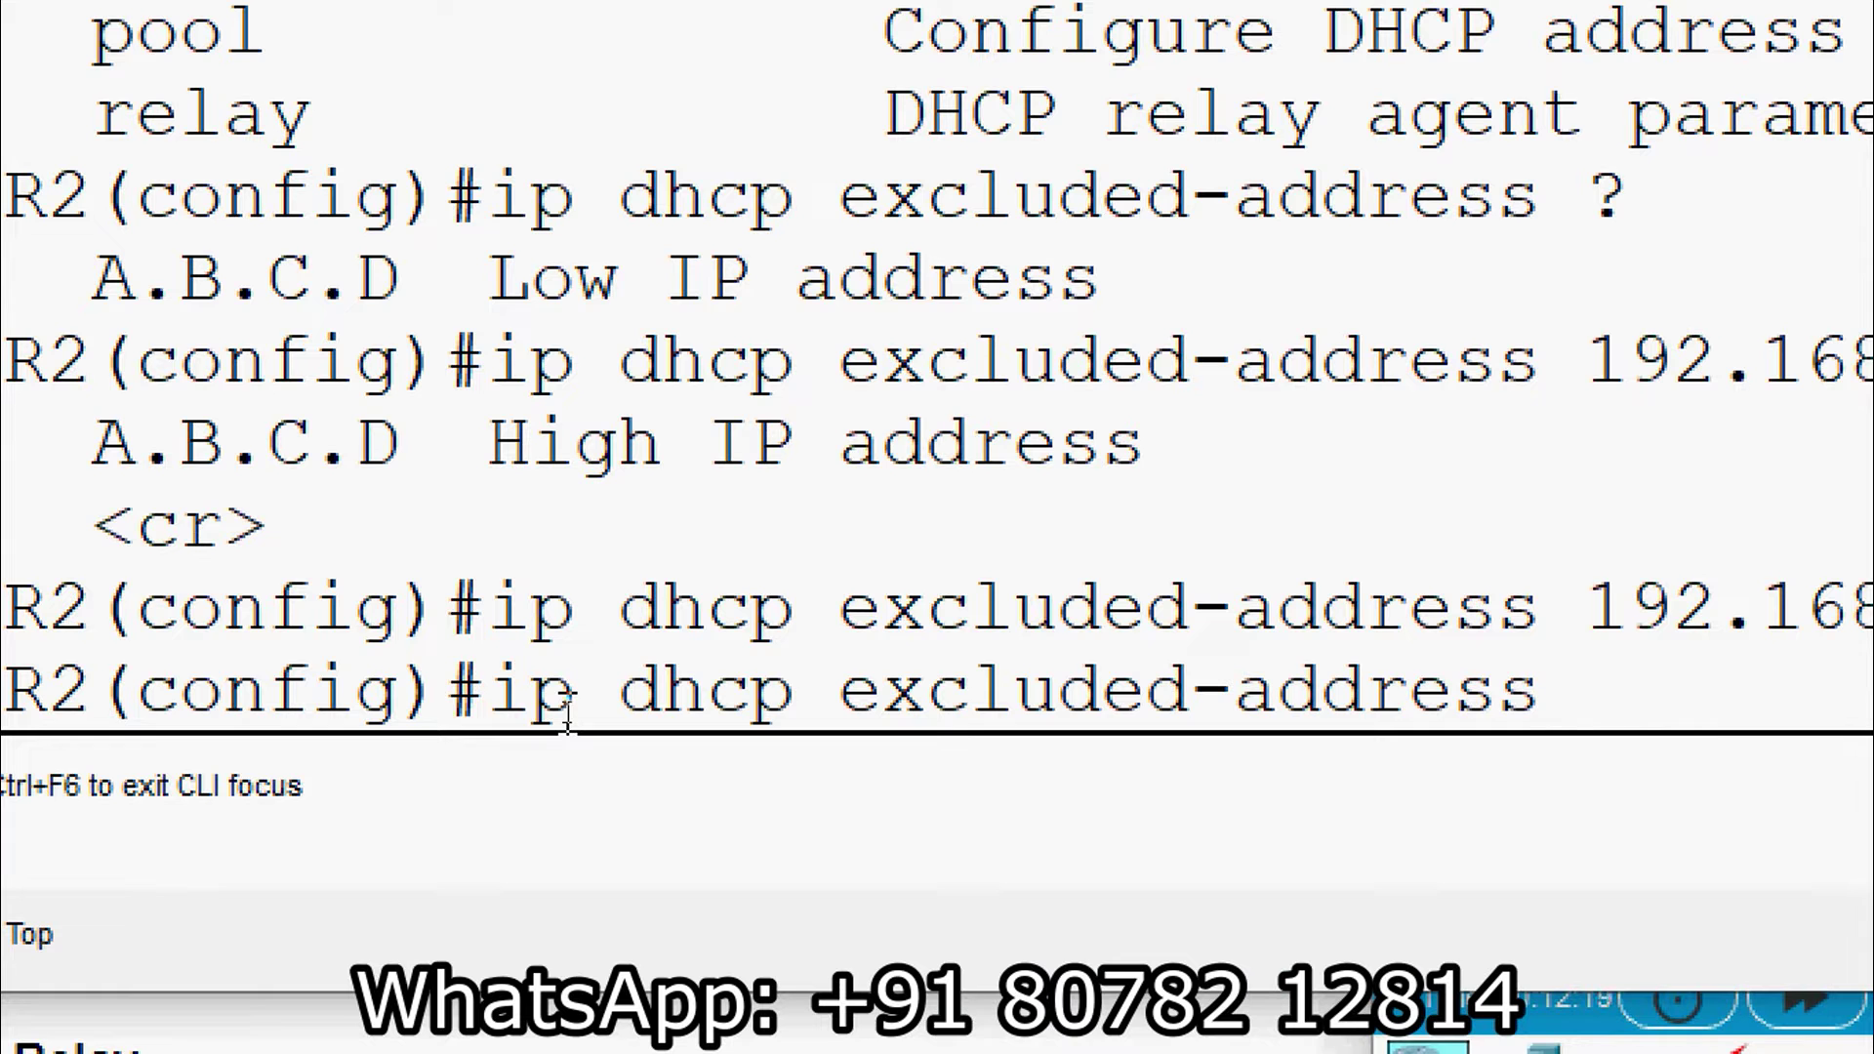
- Try to exclude DHCP addresses 192.168.30.1 to 192.168.30.10 on R2, widening the command-line window to fit the command
type(" 192")
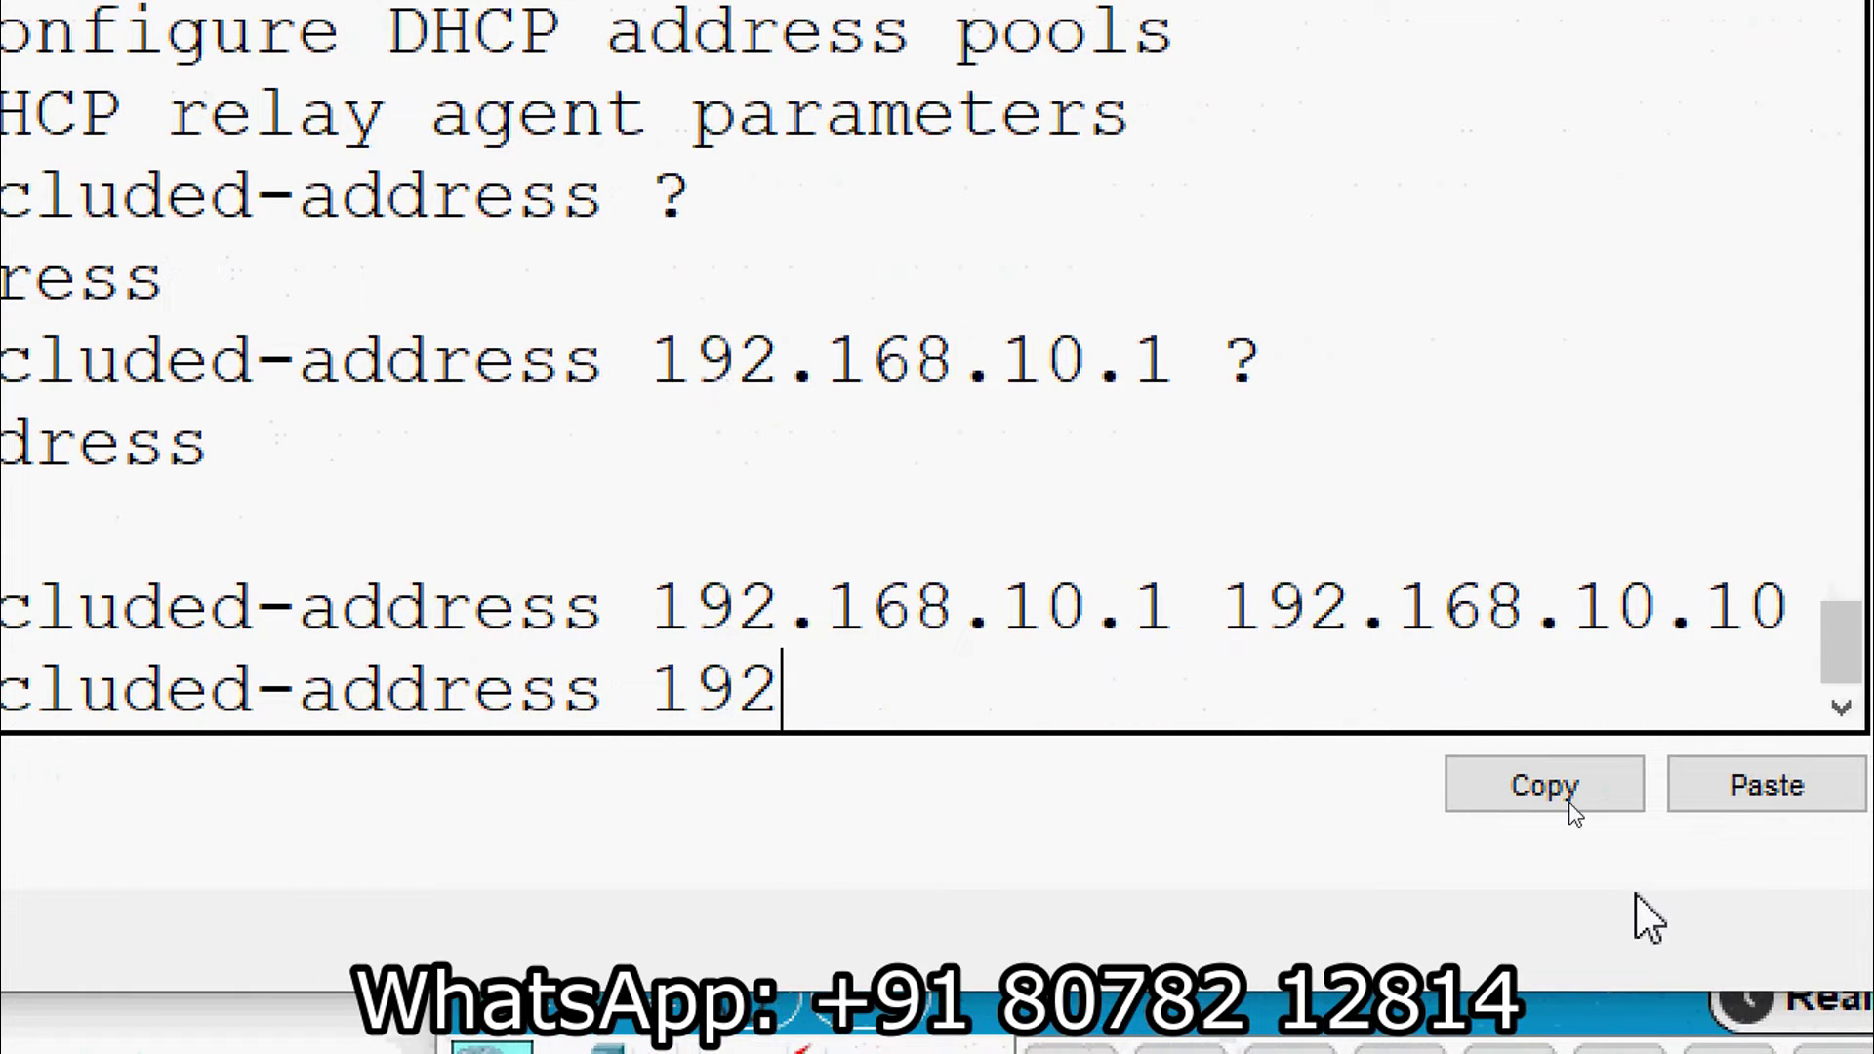
type(".168")
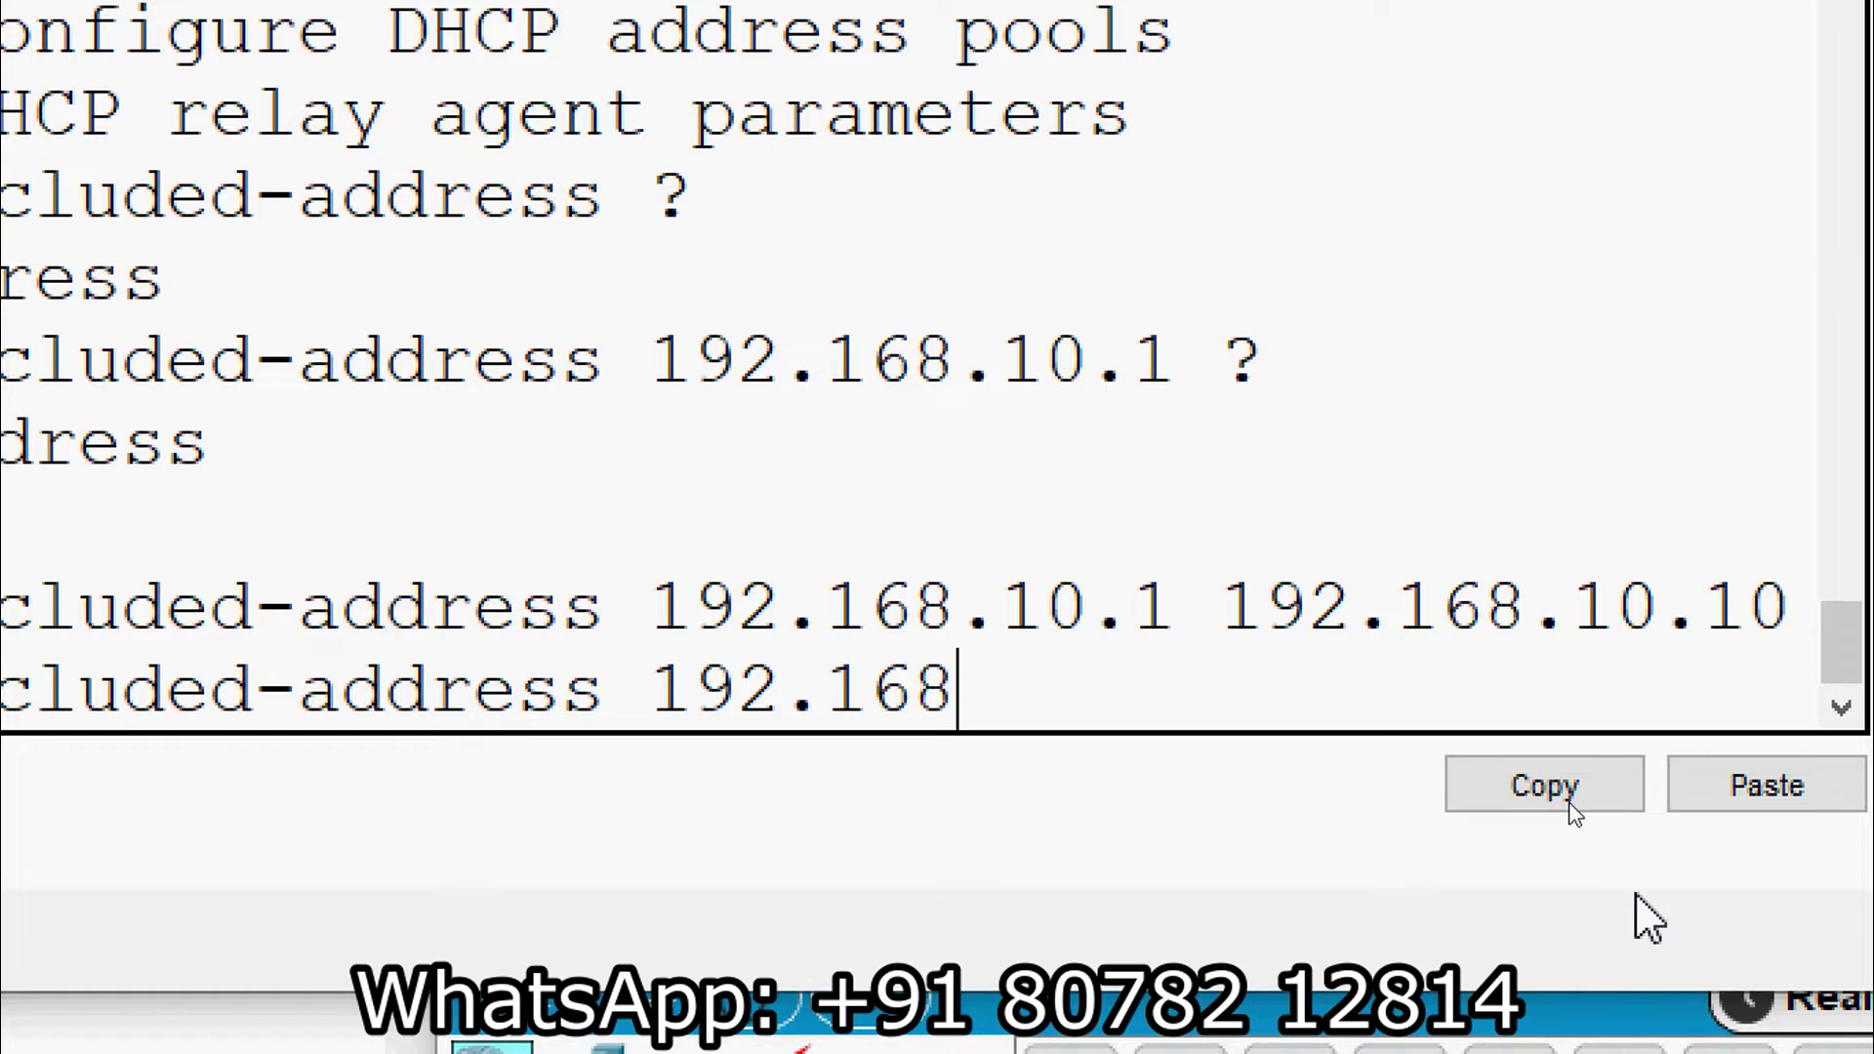
type(".30.1.")
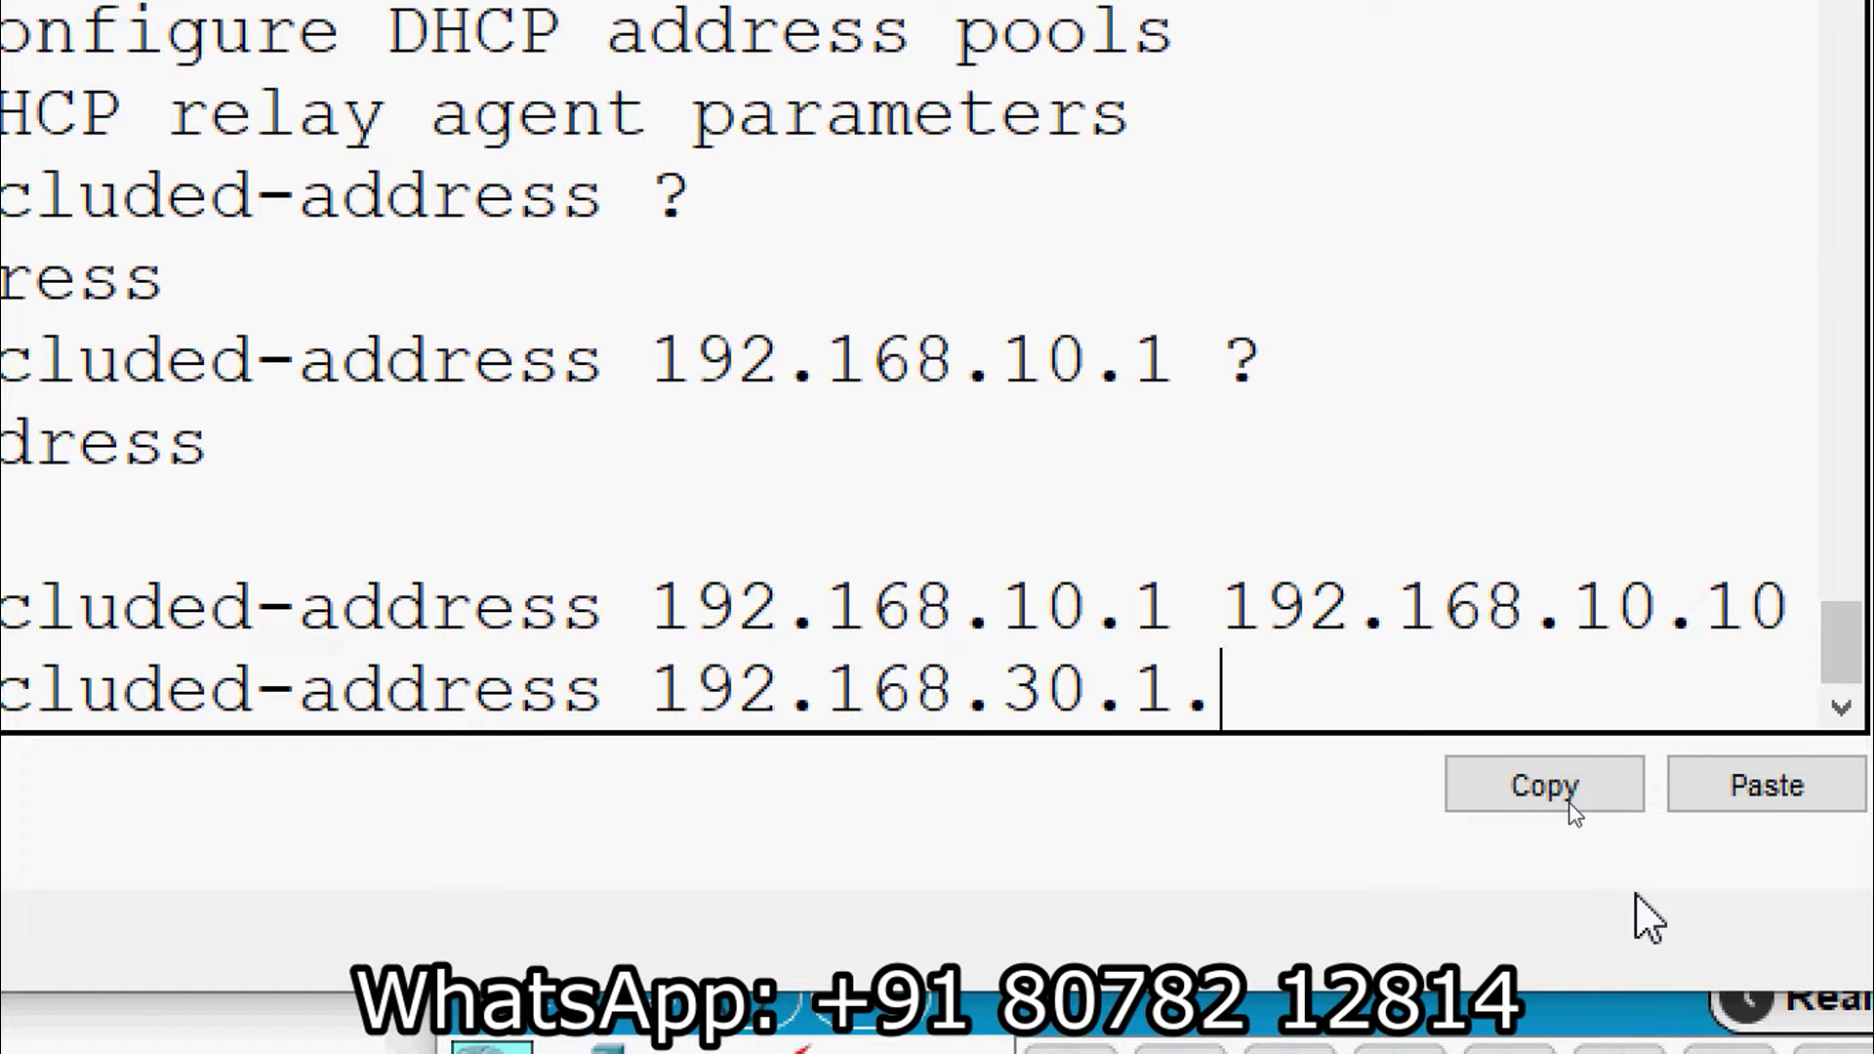
type(" 192.16")
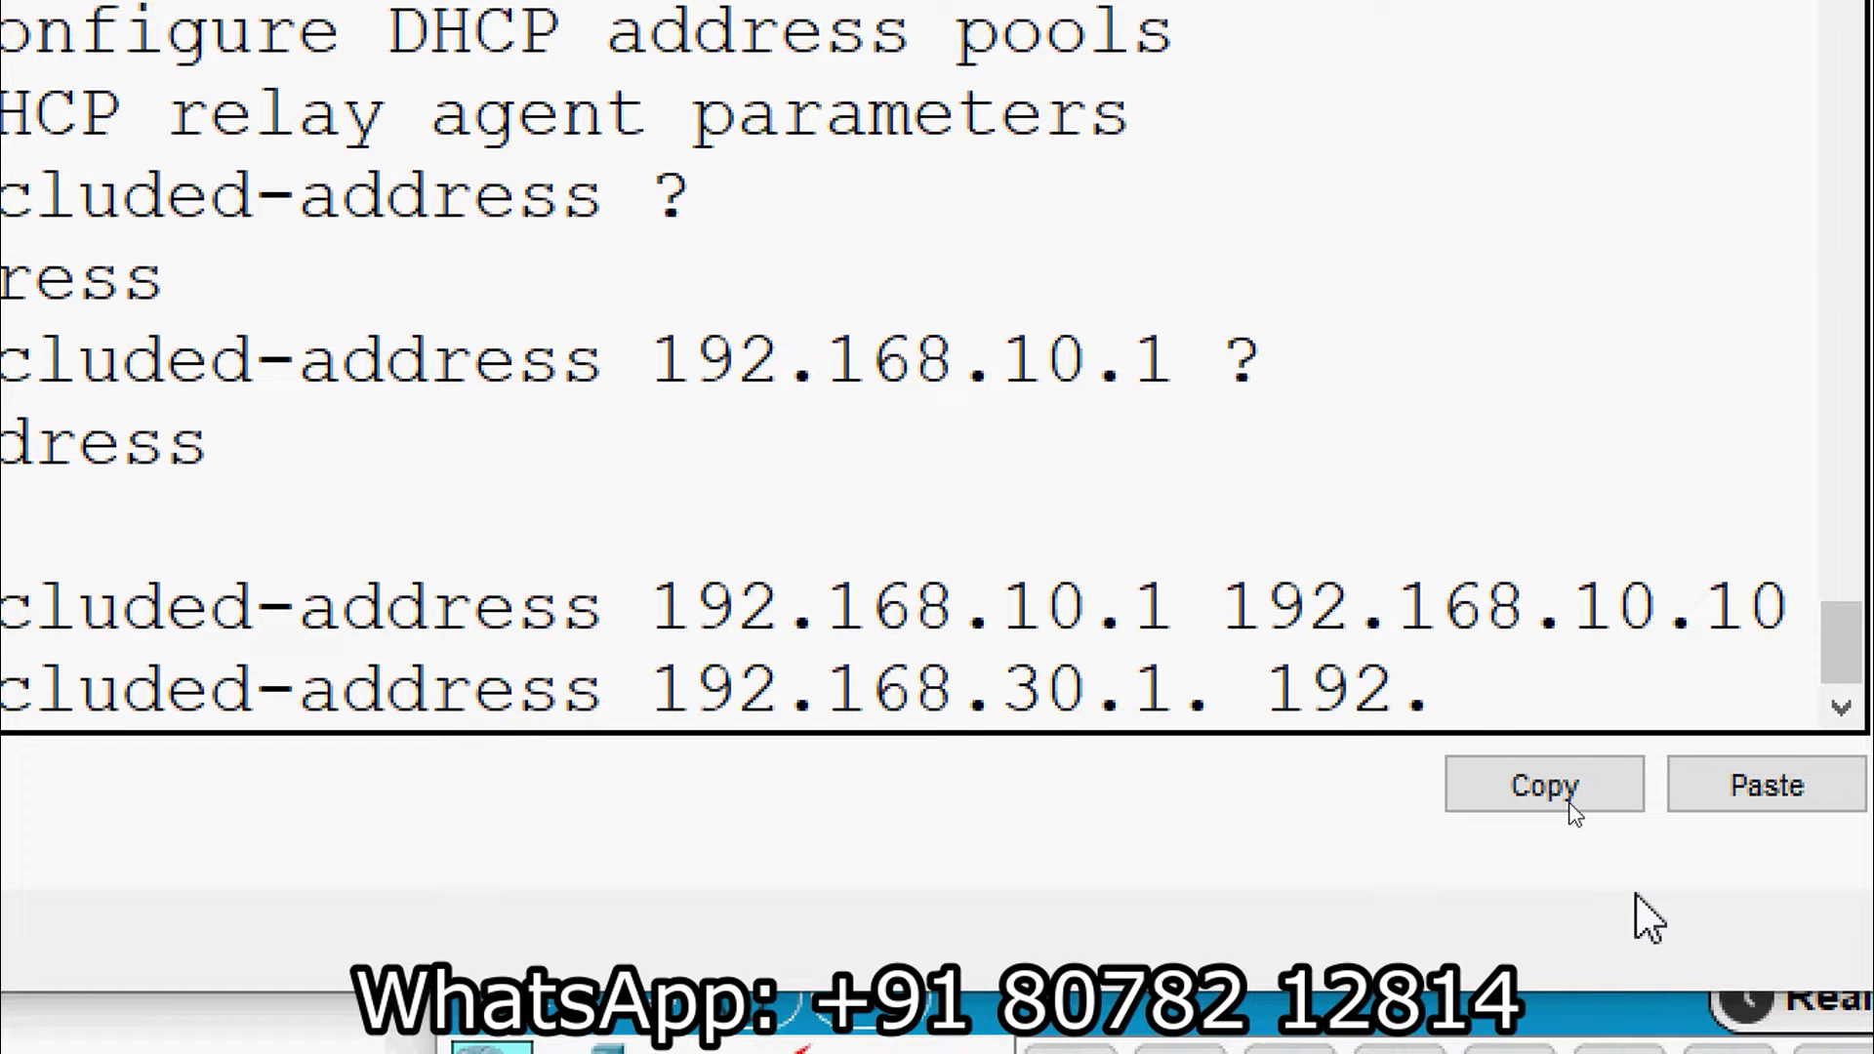
type("8.30")
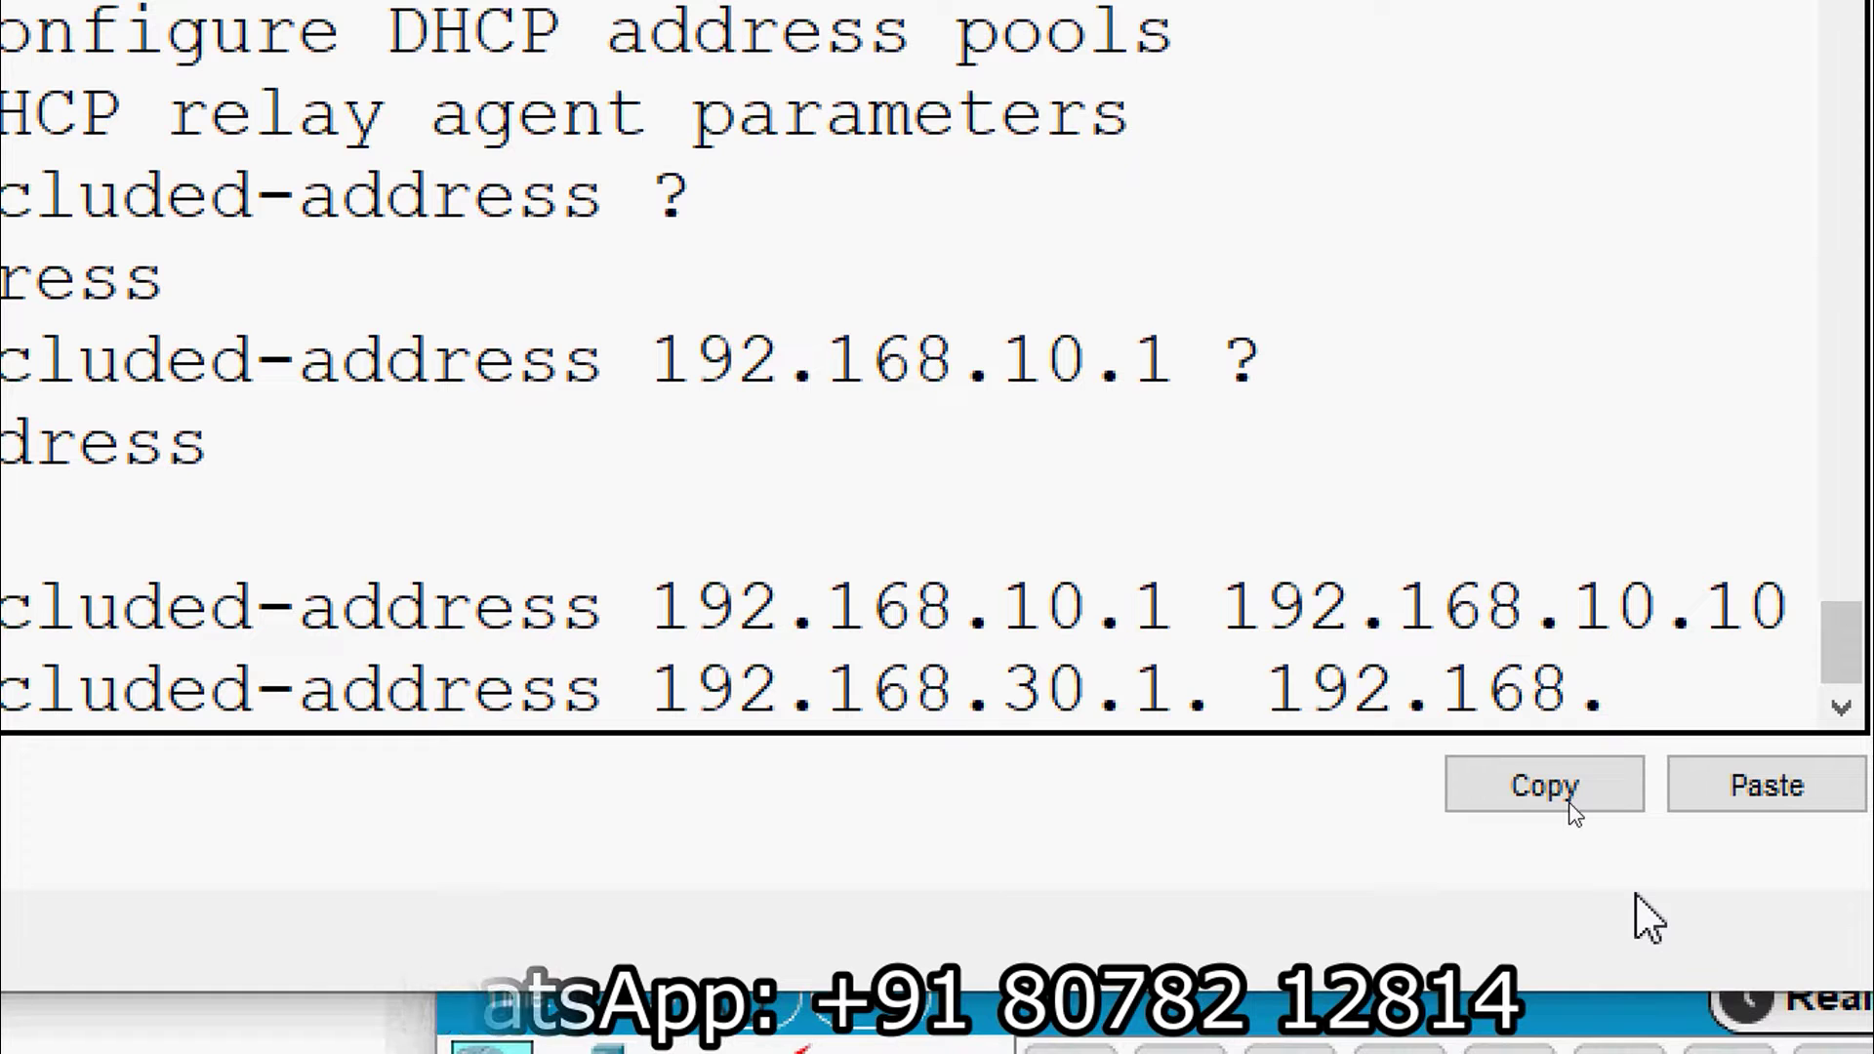
type(".1")
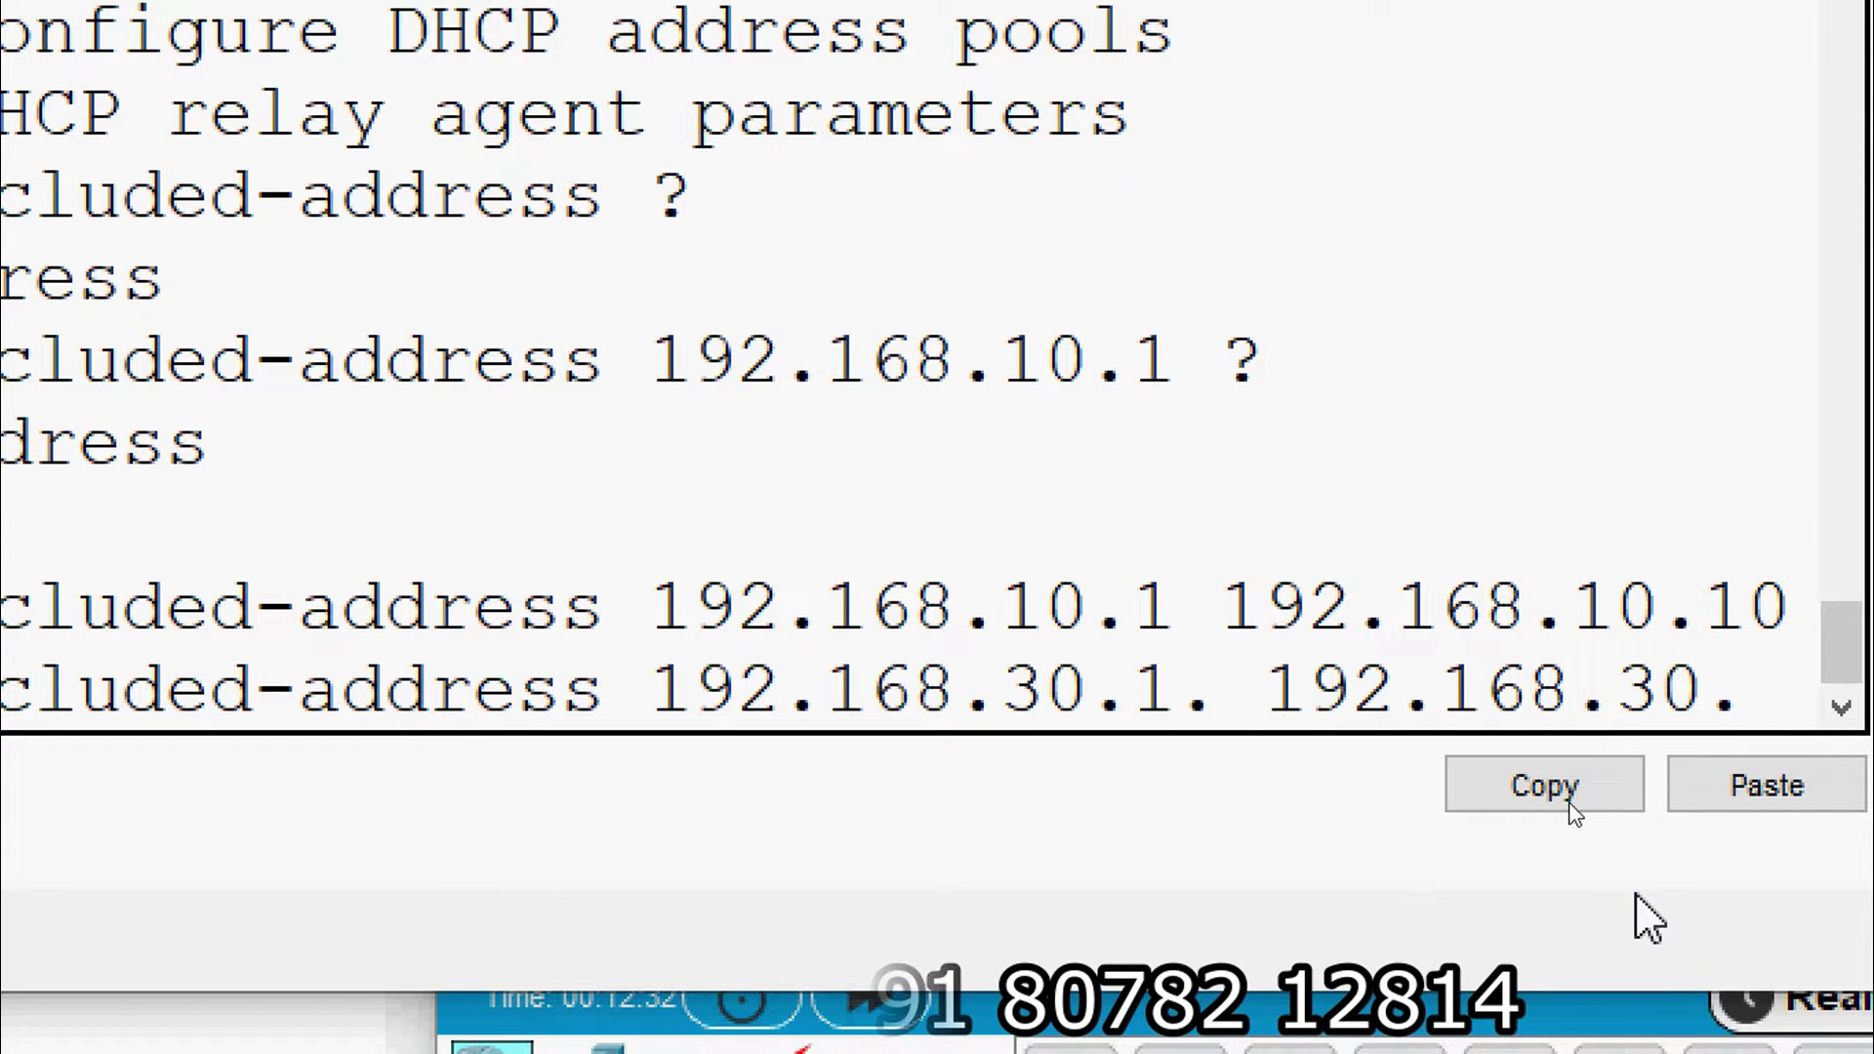
type("0")
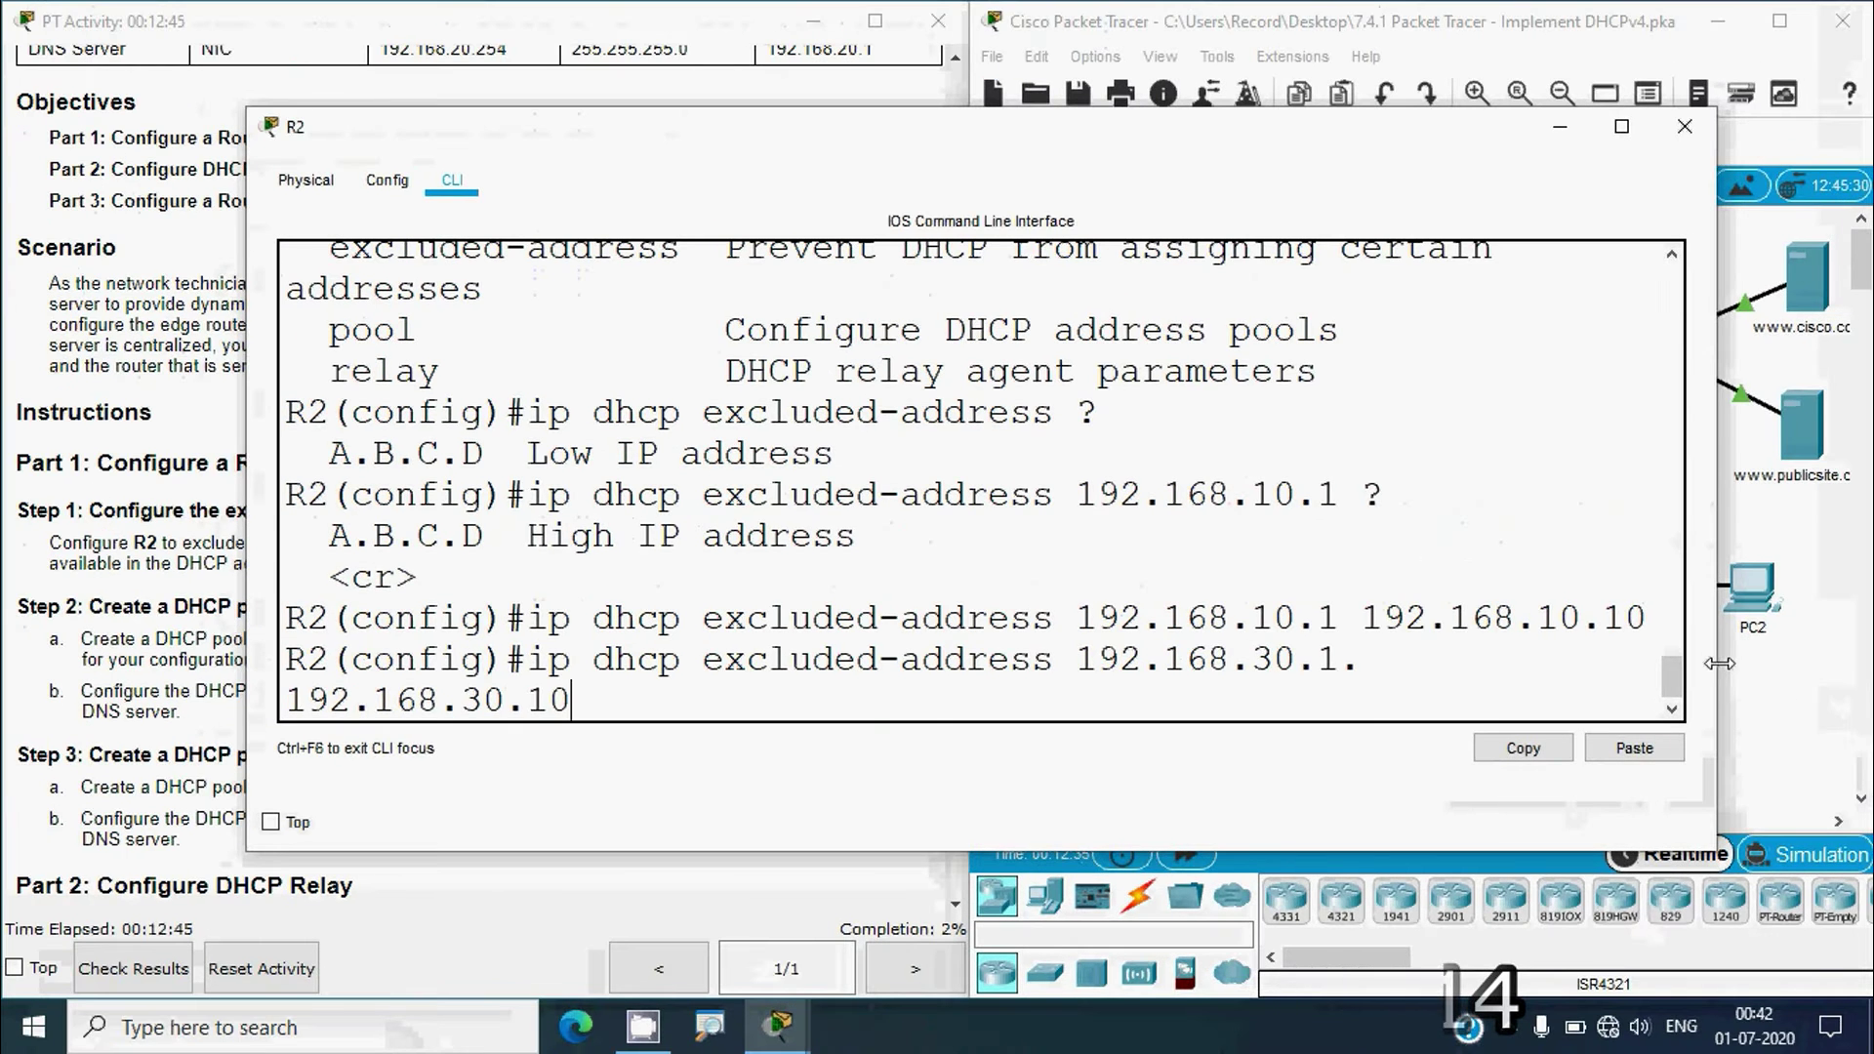
left_click_drag(1720, 663, 1803, 664)
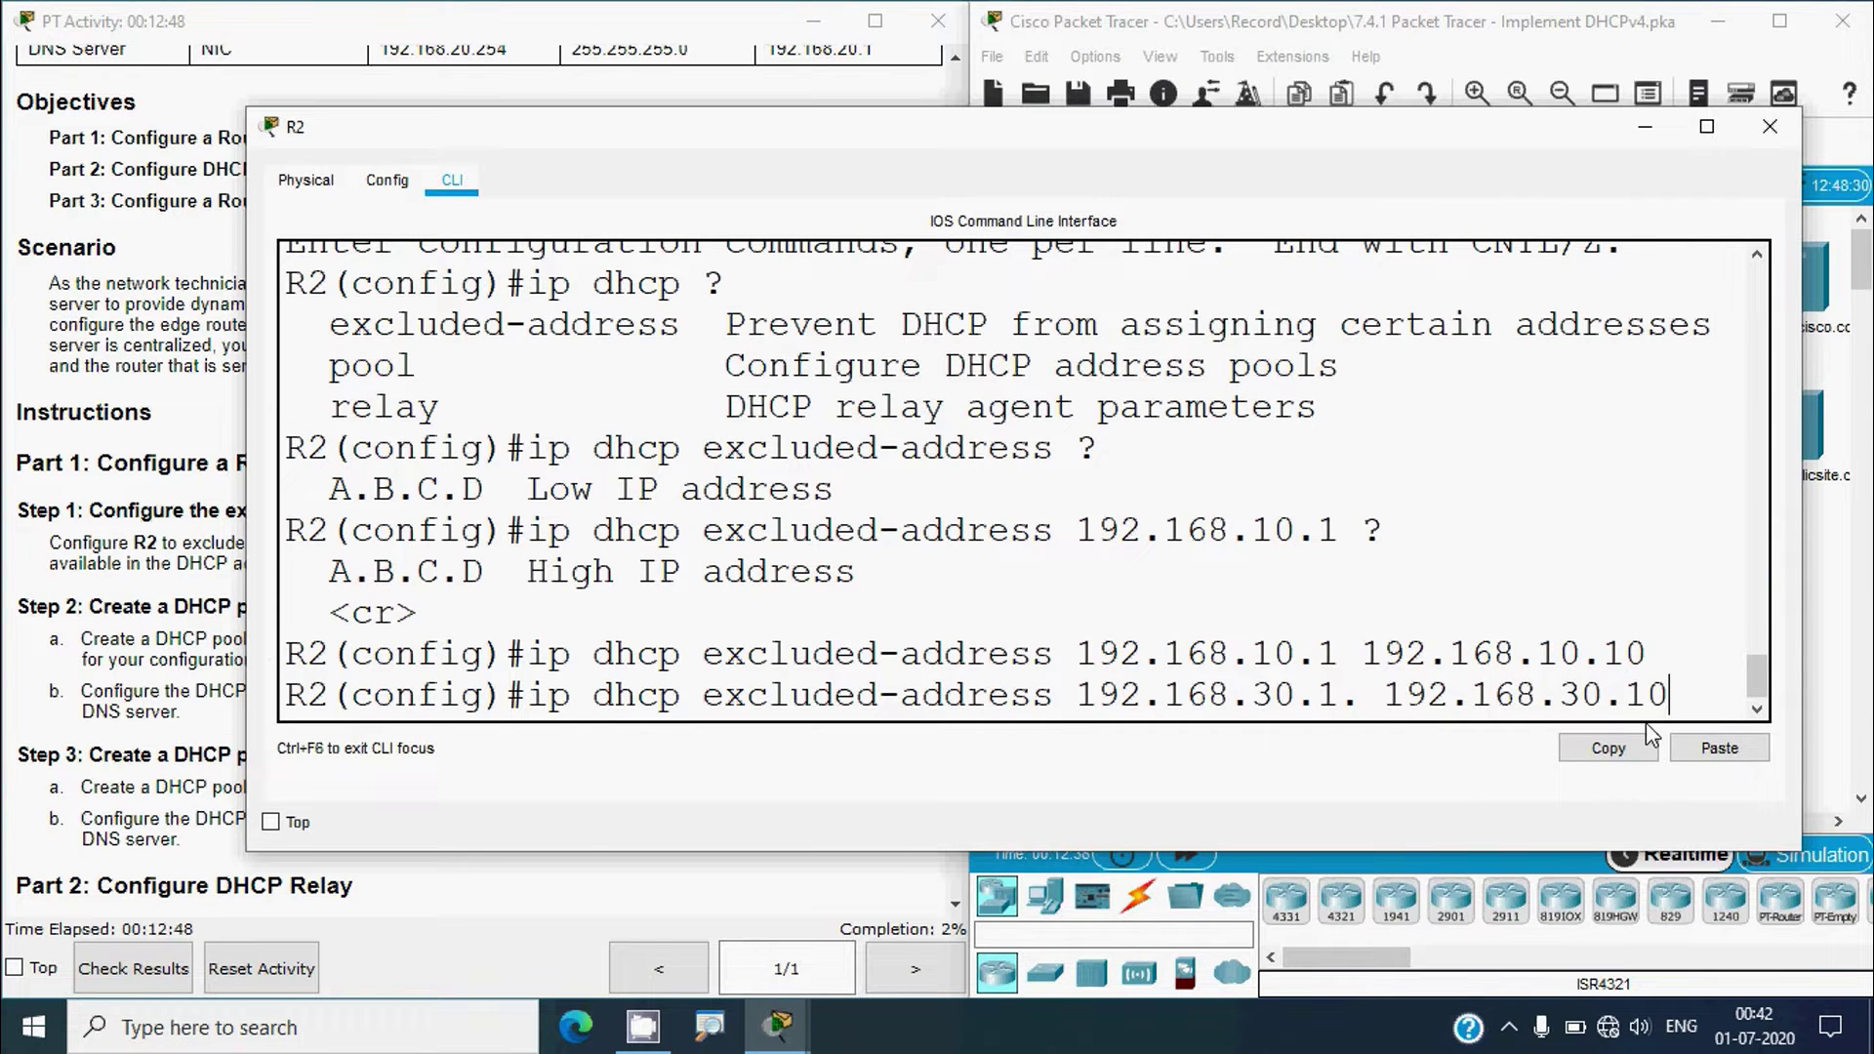
key("Return")
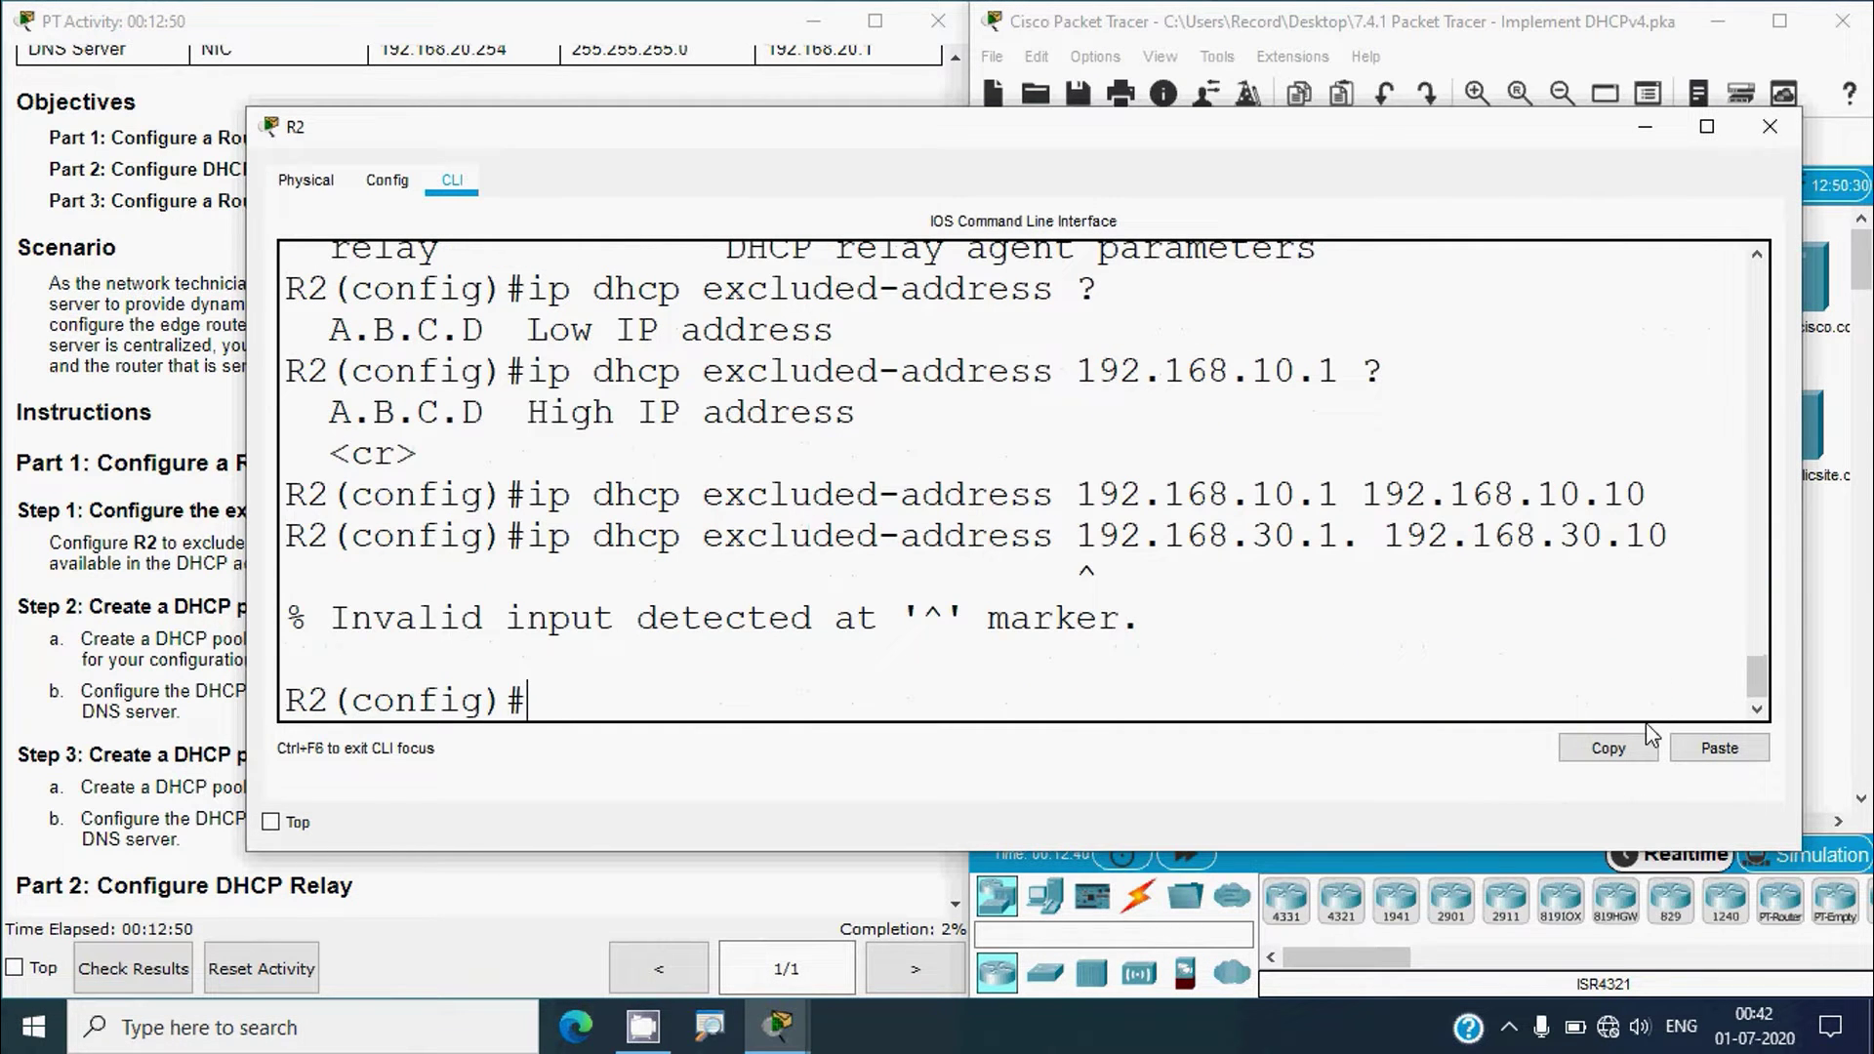
- Recall the exclusion command, remove the stray dot after 192.168.30.1 and run it for the range ending at 192.168.30.10
key("Up")
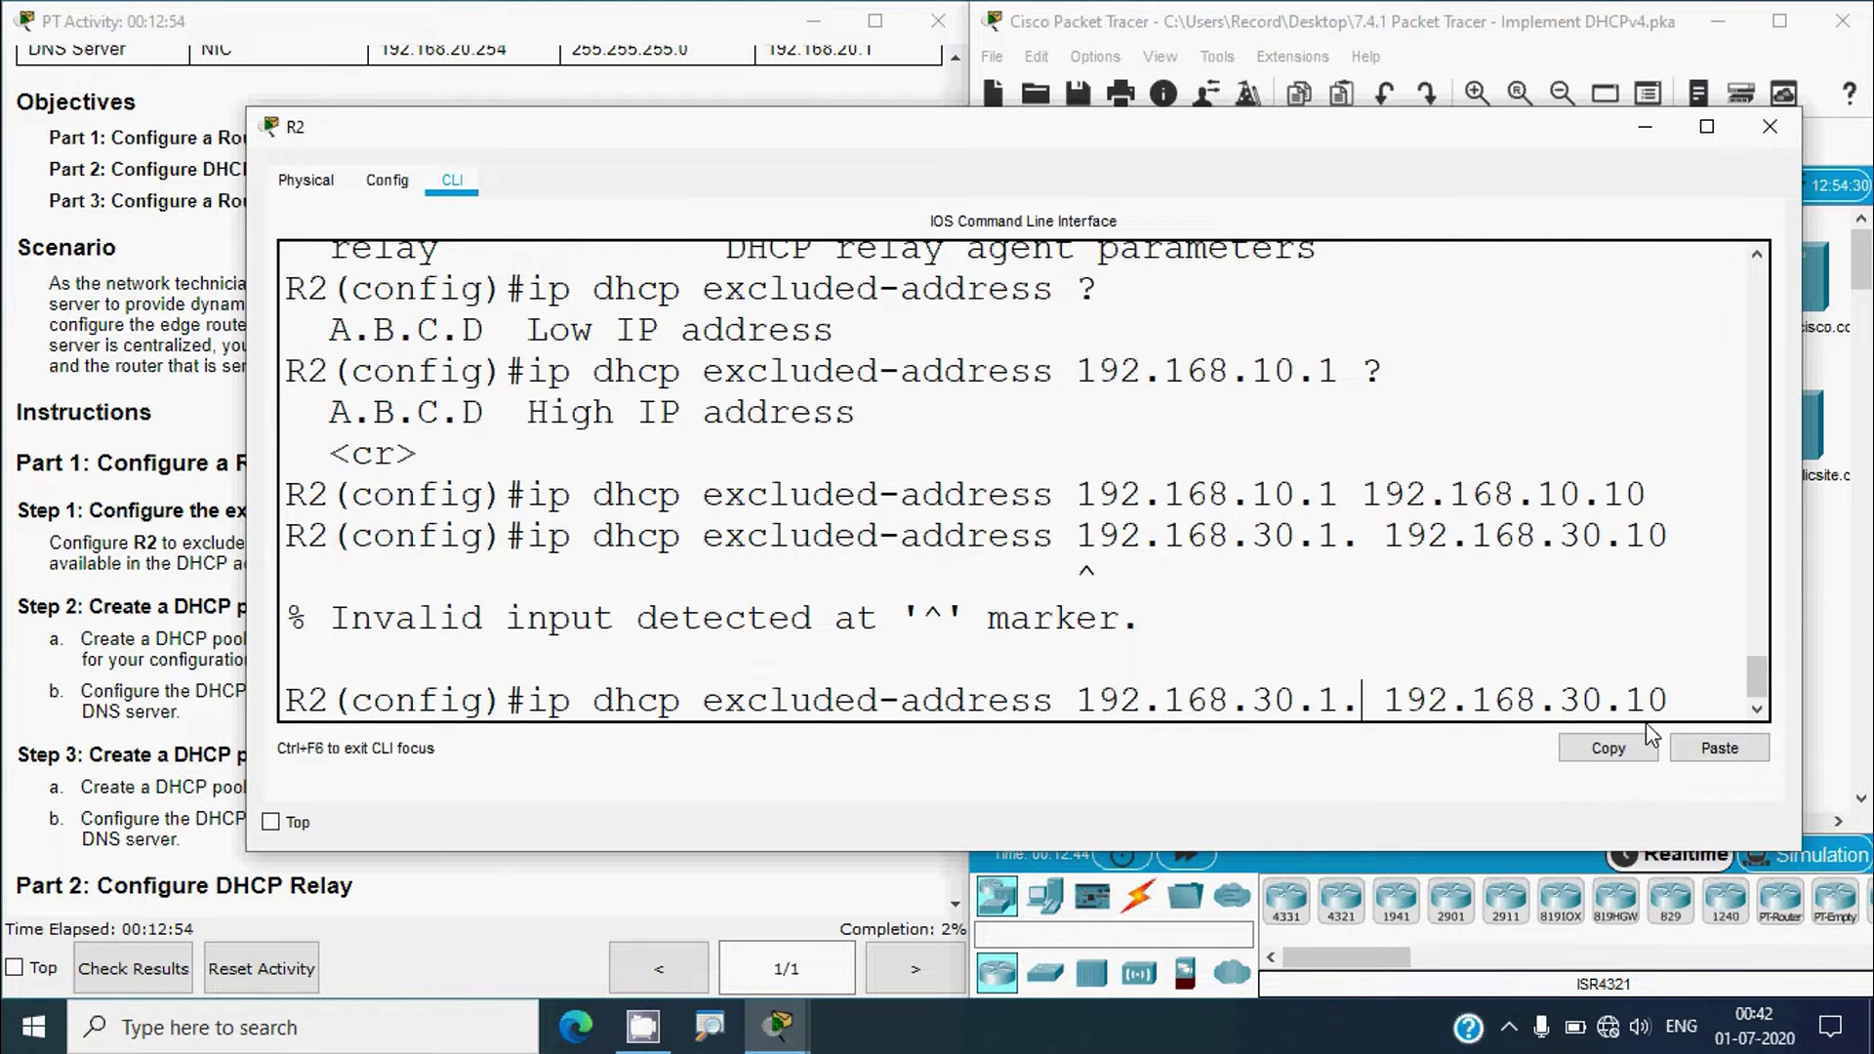
key("BackSpace")
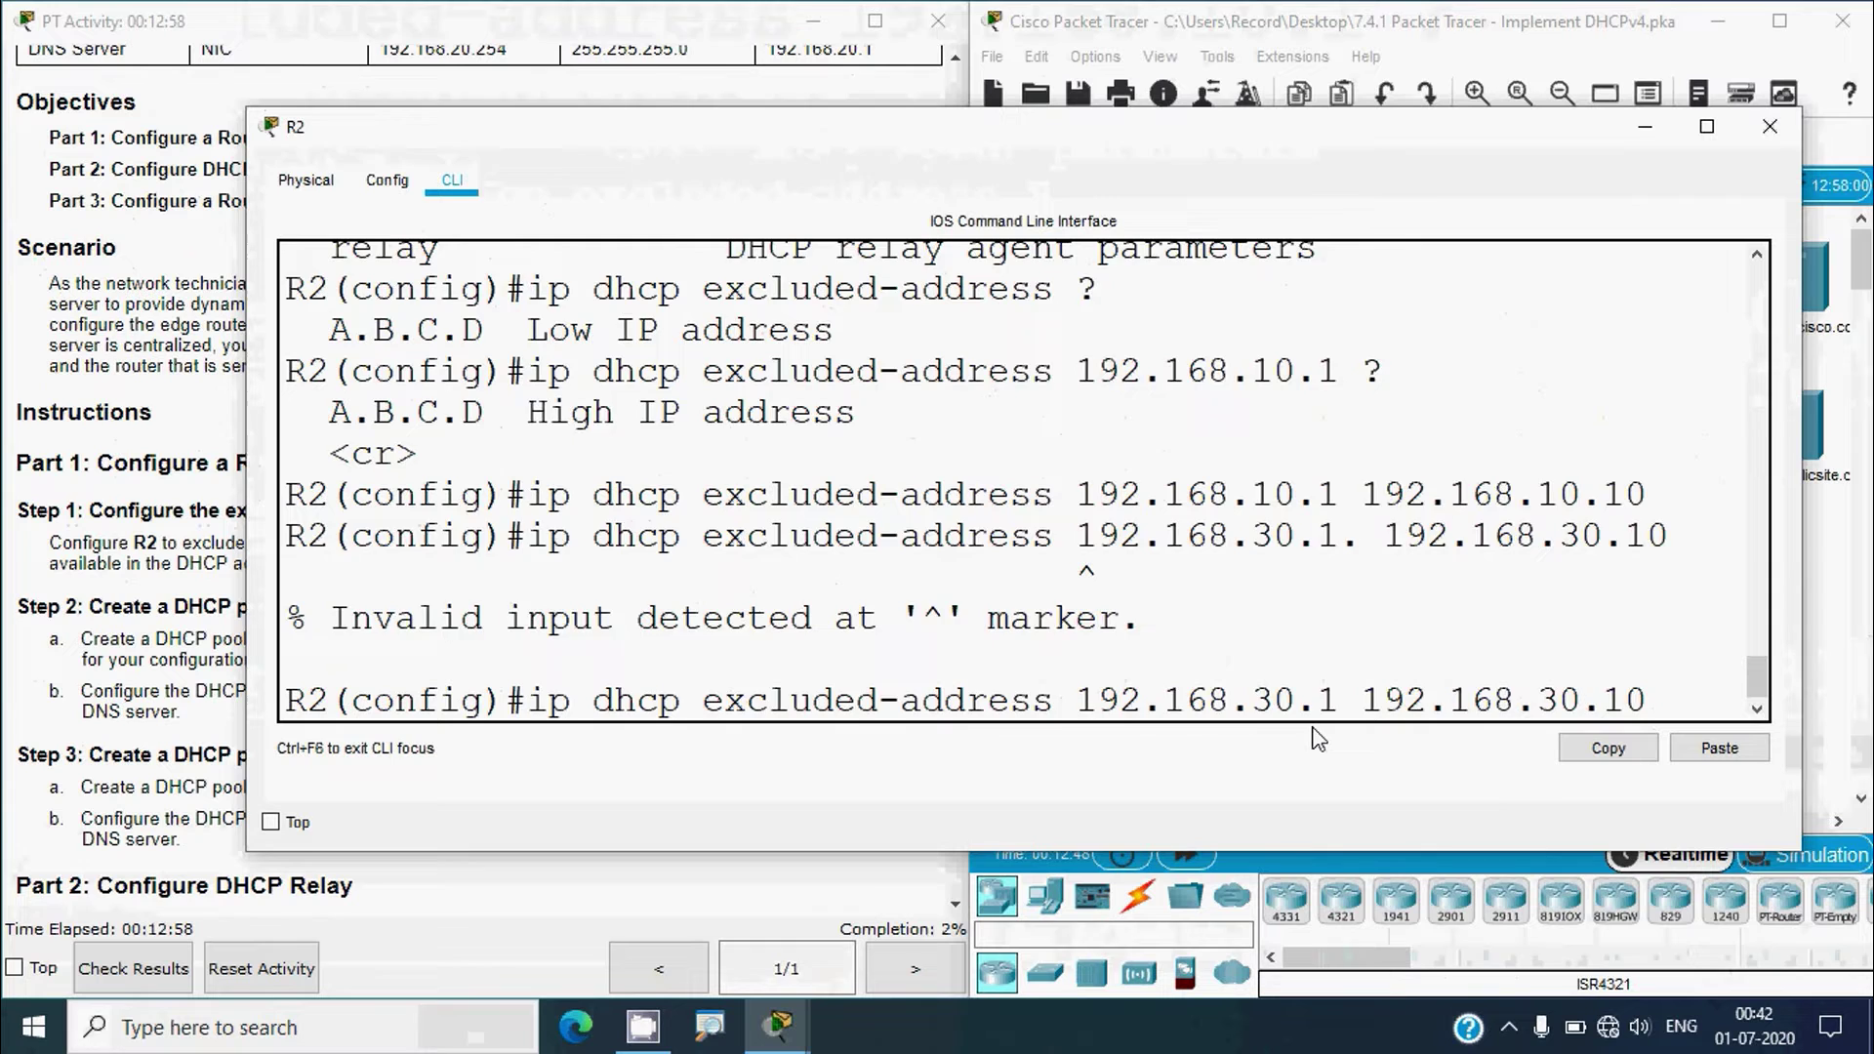
key("Return")
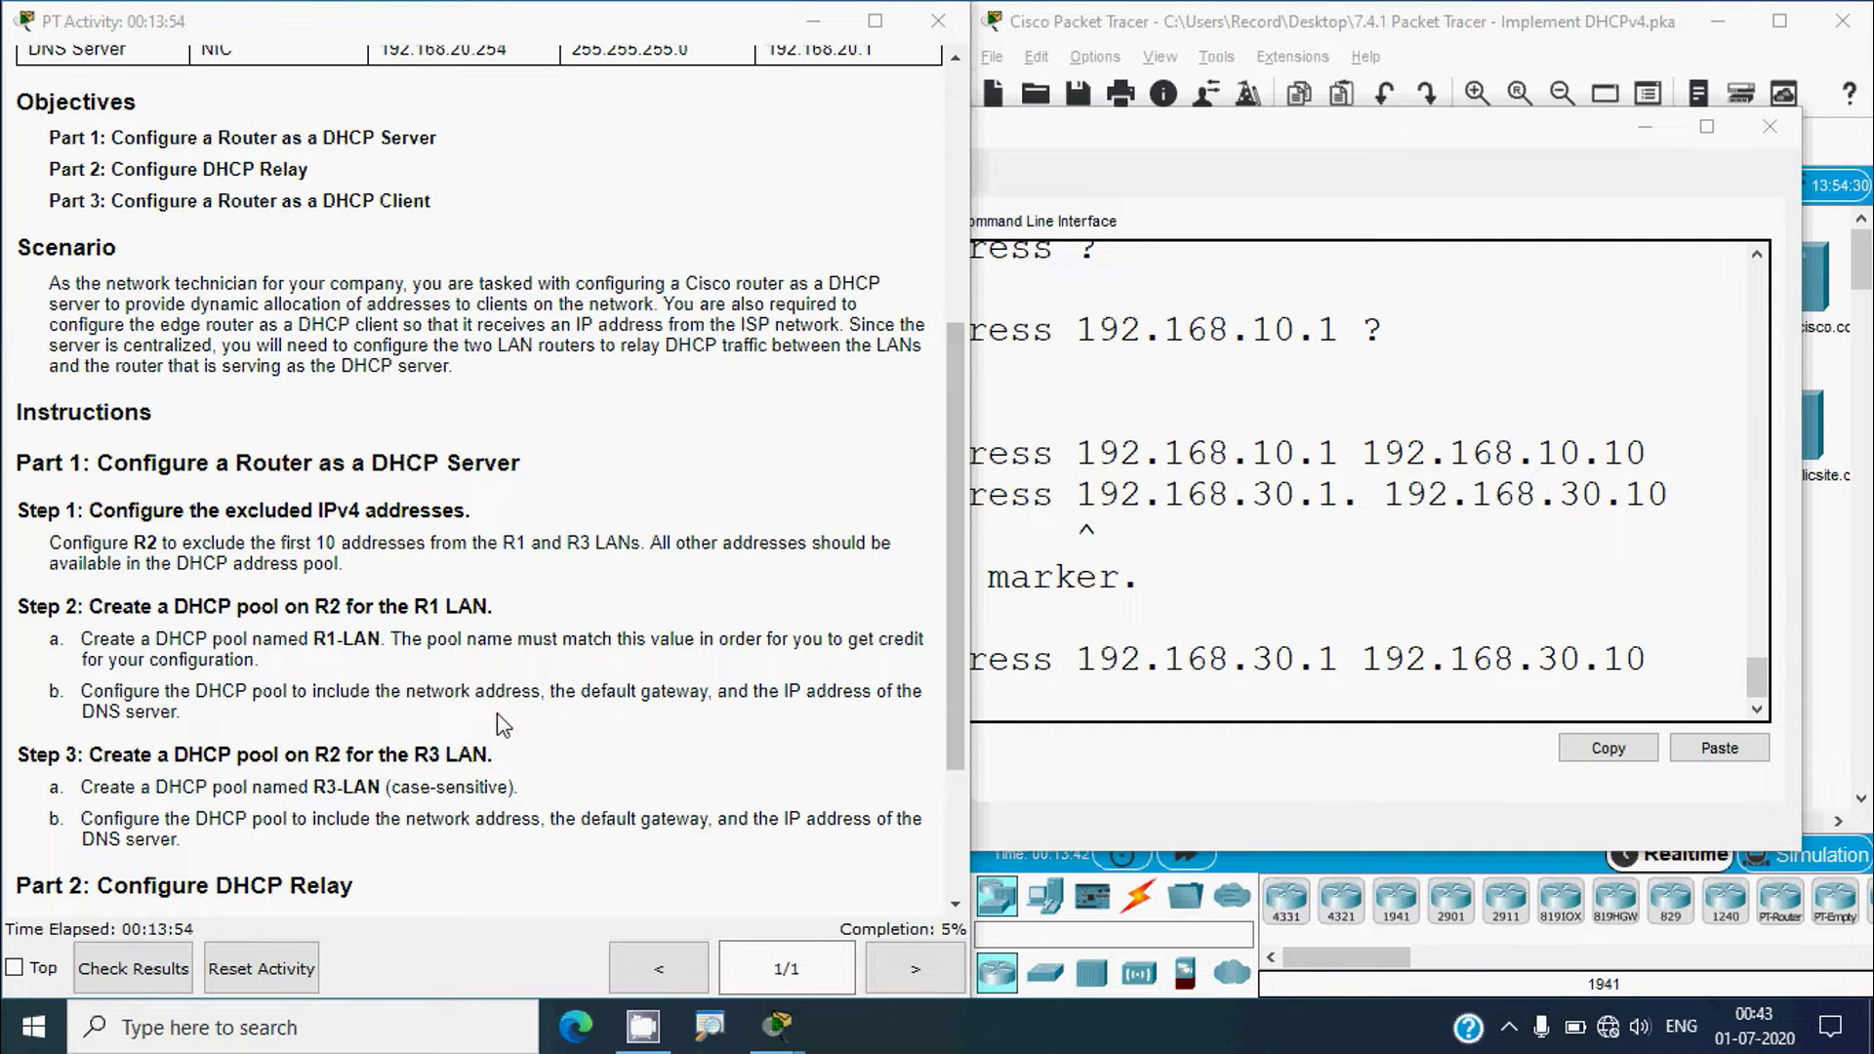
- Read the Step 2 instructions for the R1 LAN pool and create a DHCP pool named R1-LAN on R2
left_click(317, 639)
left_click_drag(315, 639, 387, 642)
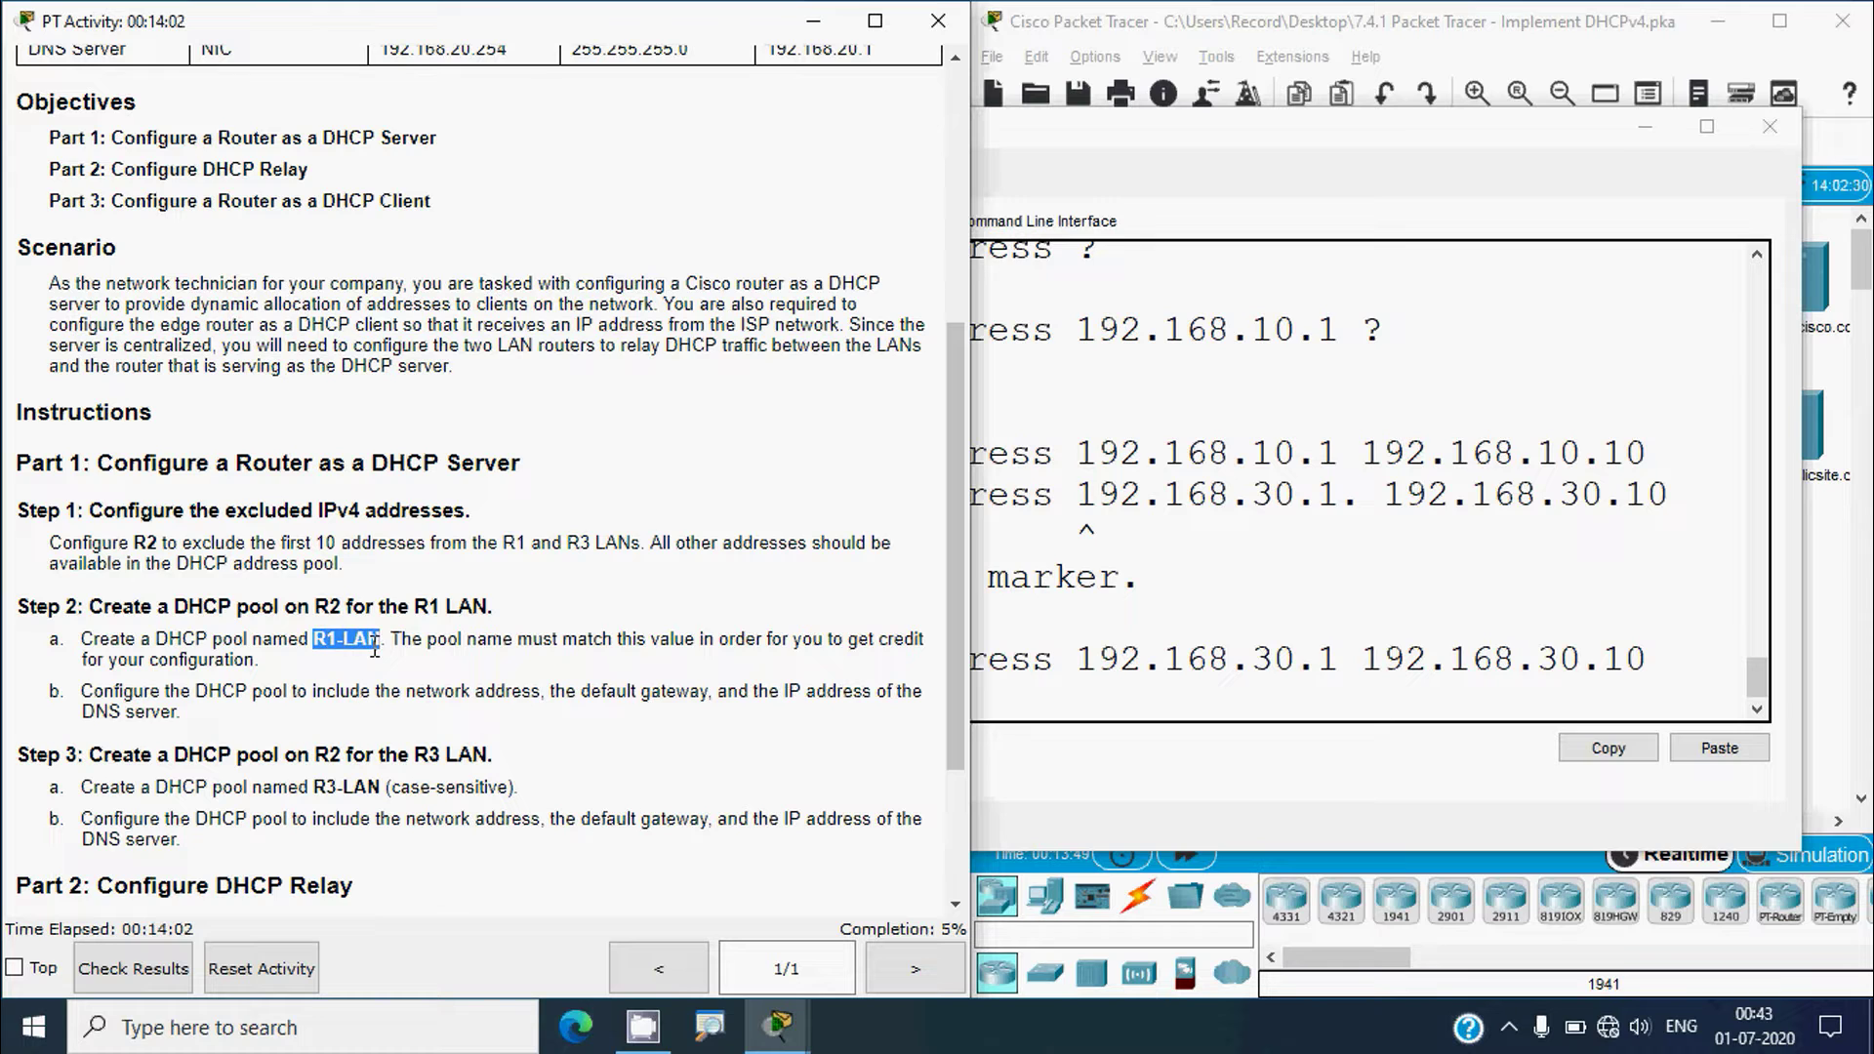
left_click(157, 721)
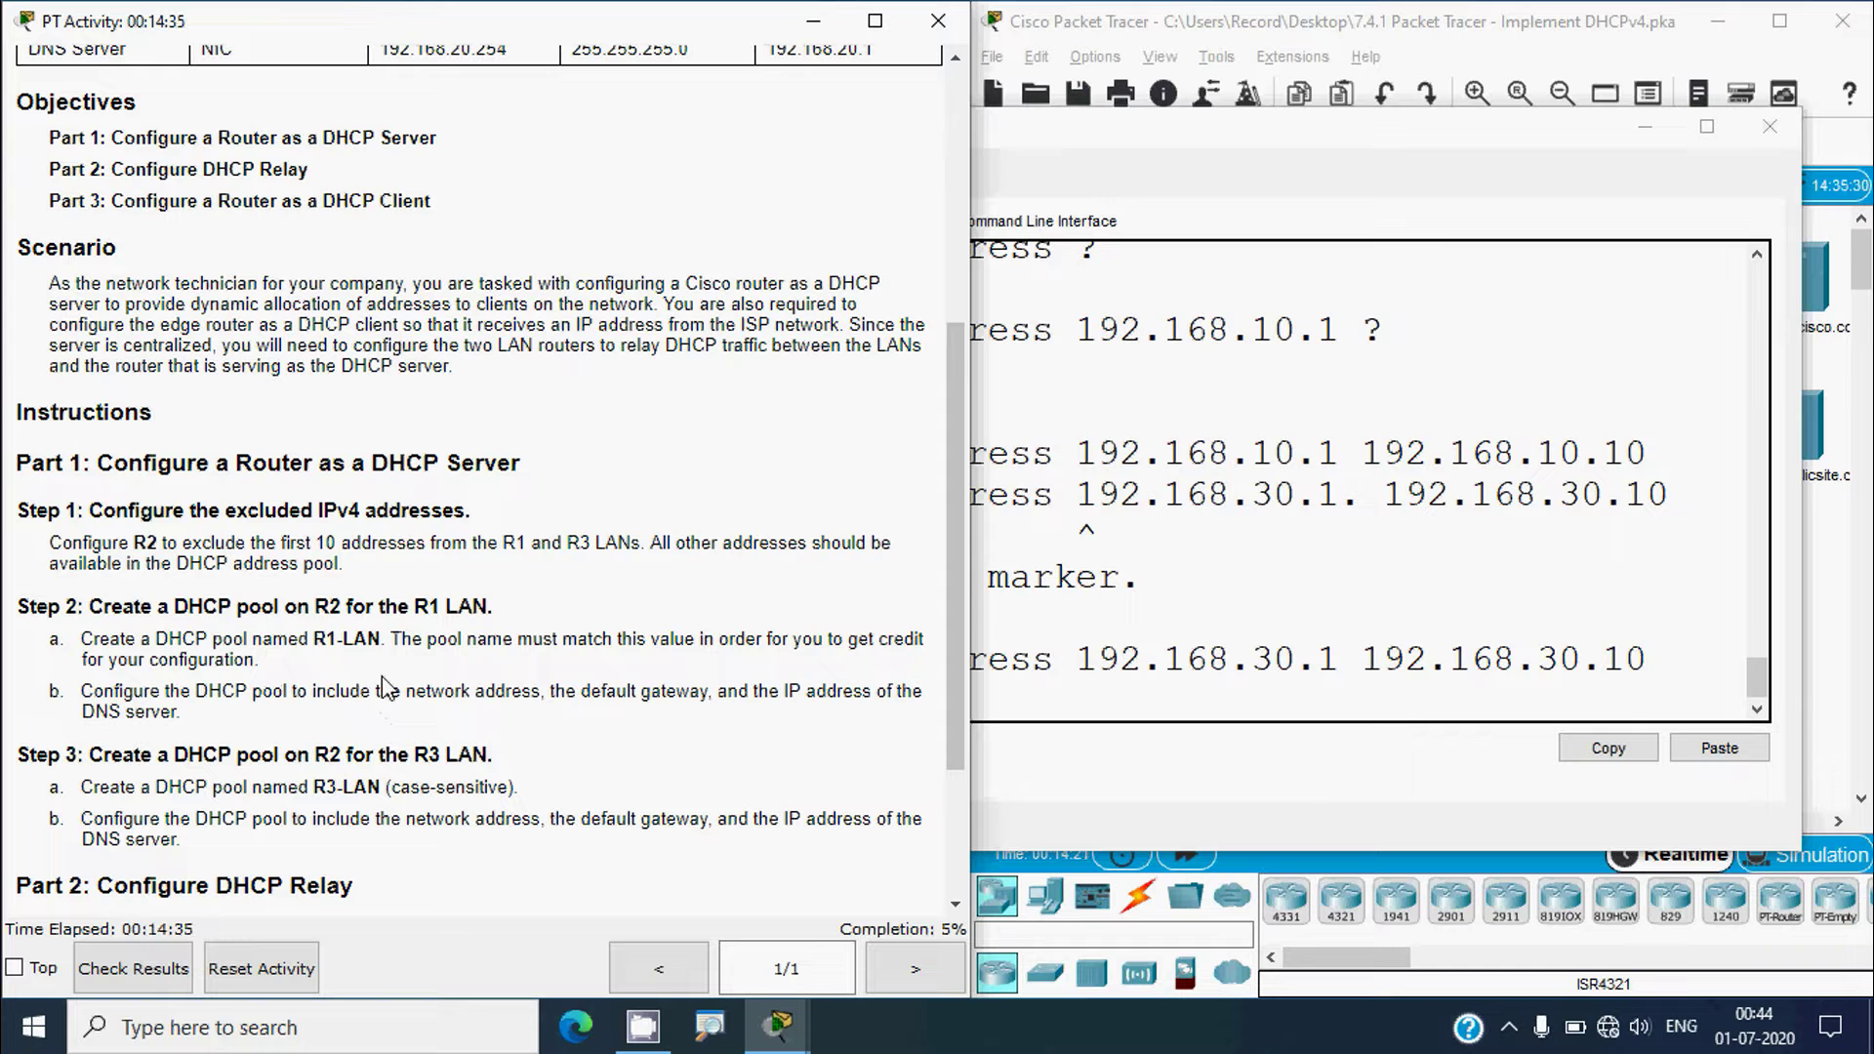
left_click(986, 682)
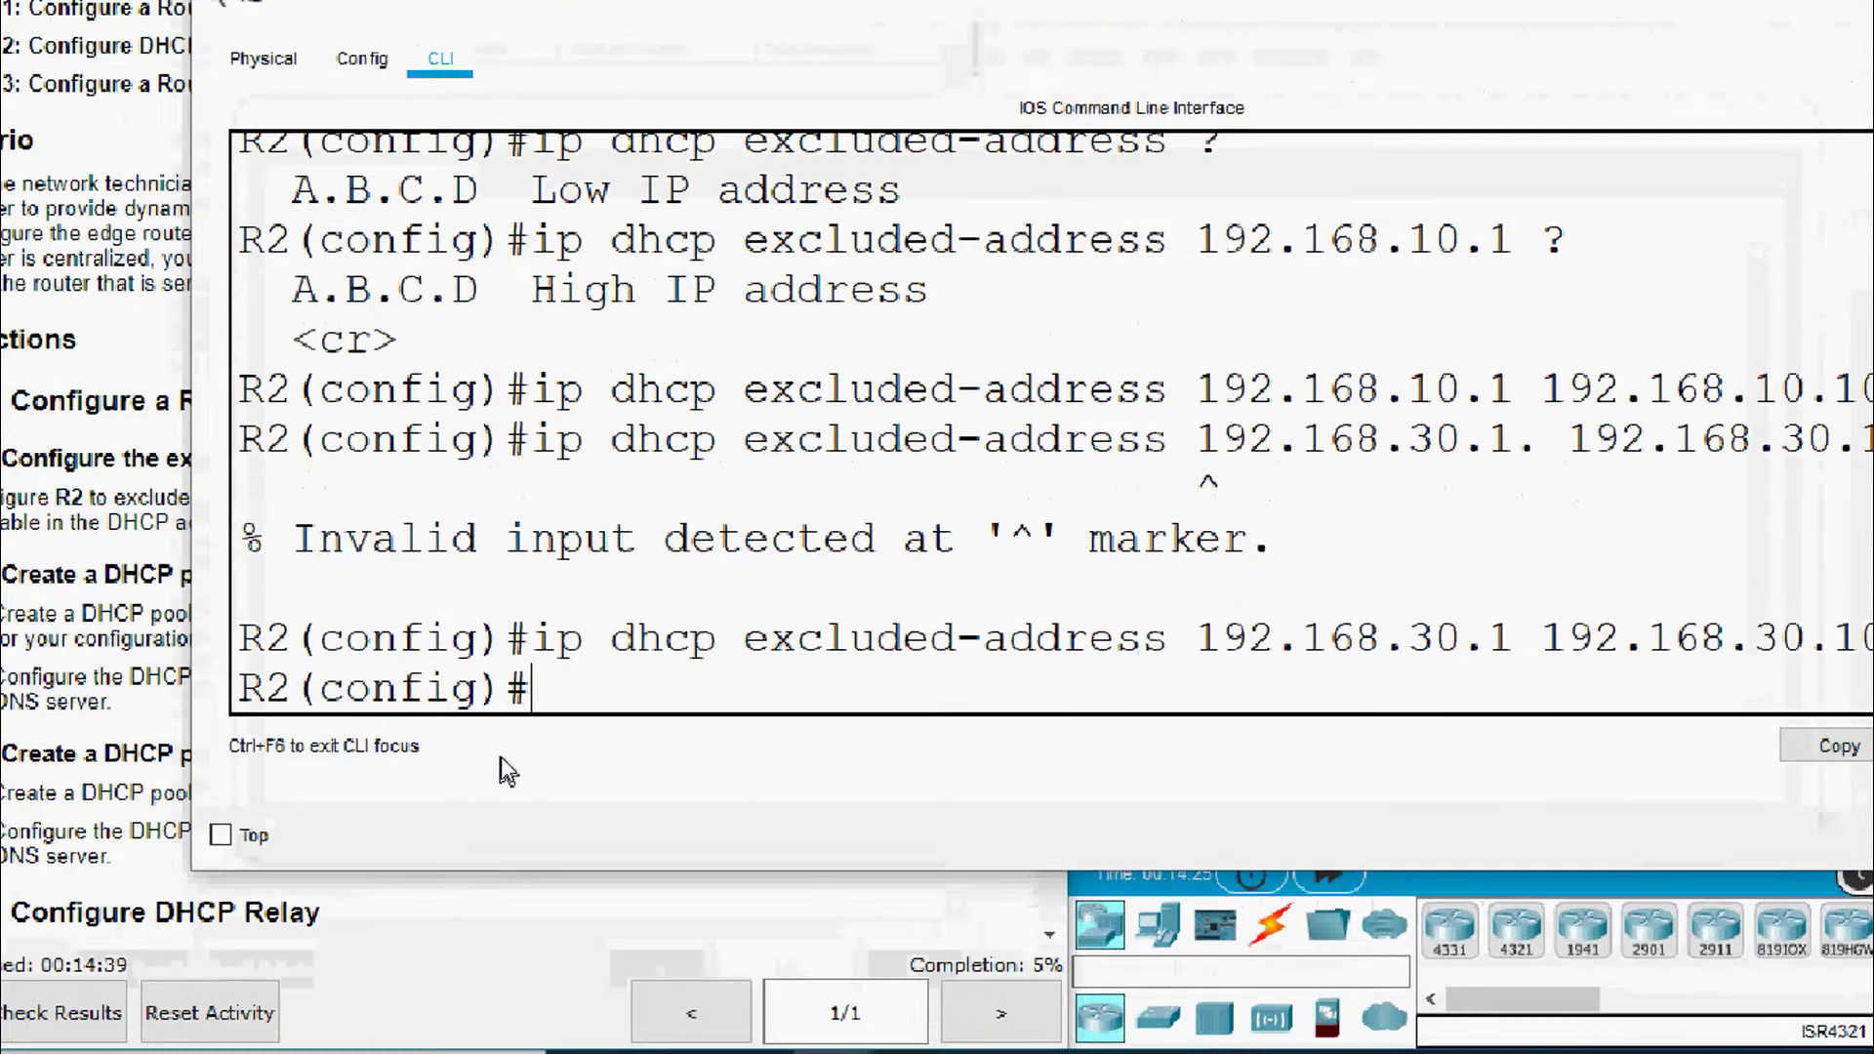
type("ip dhcp")
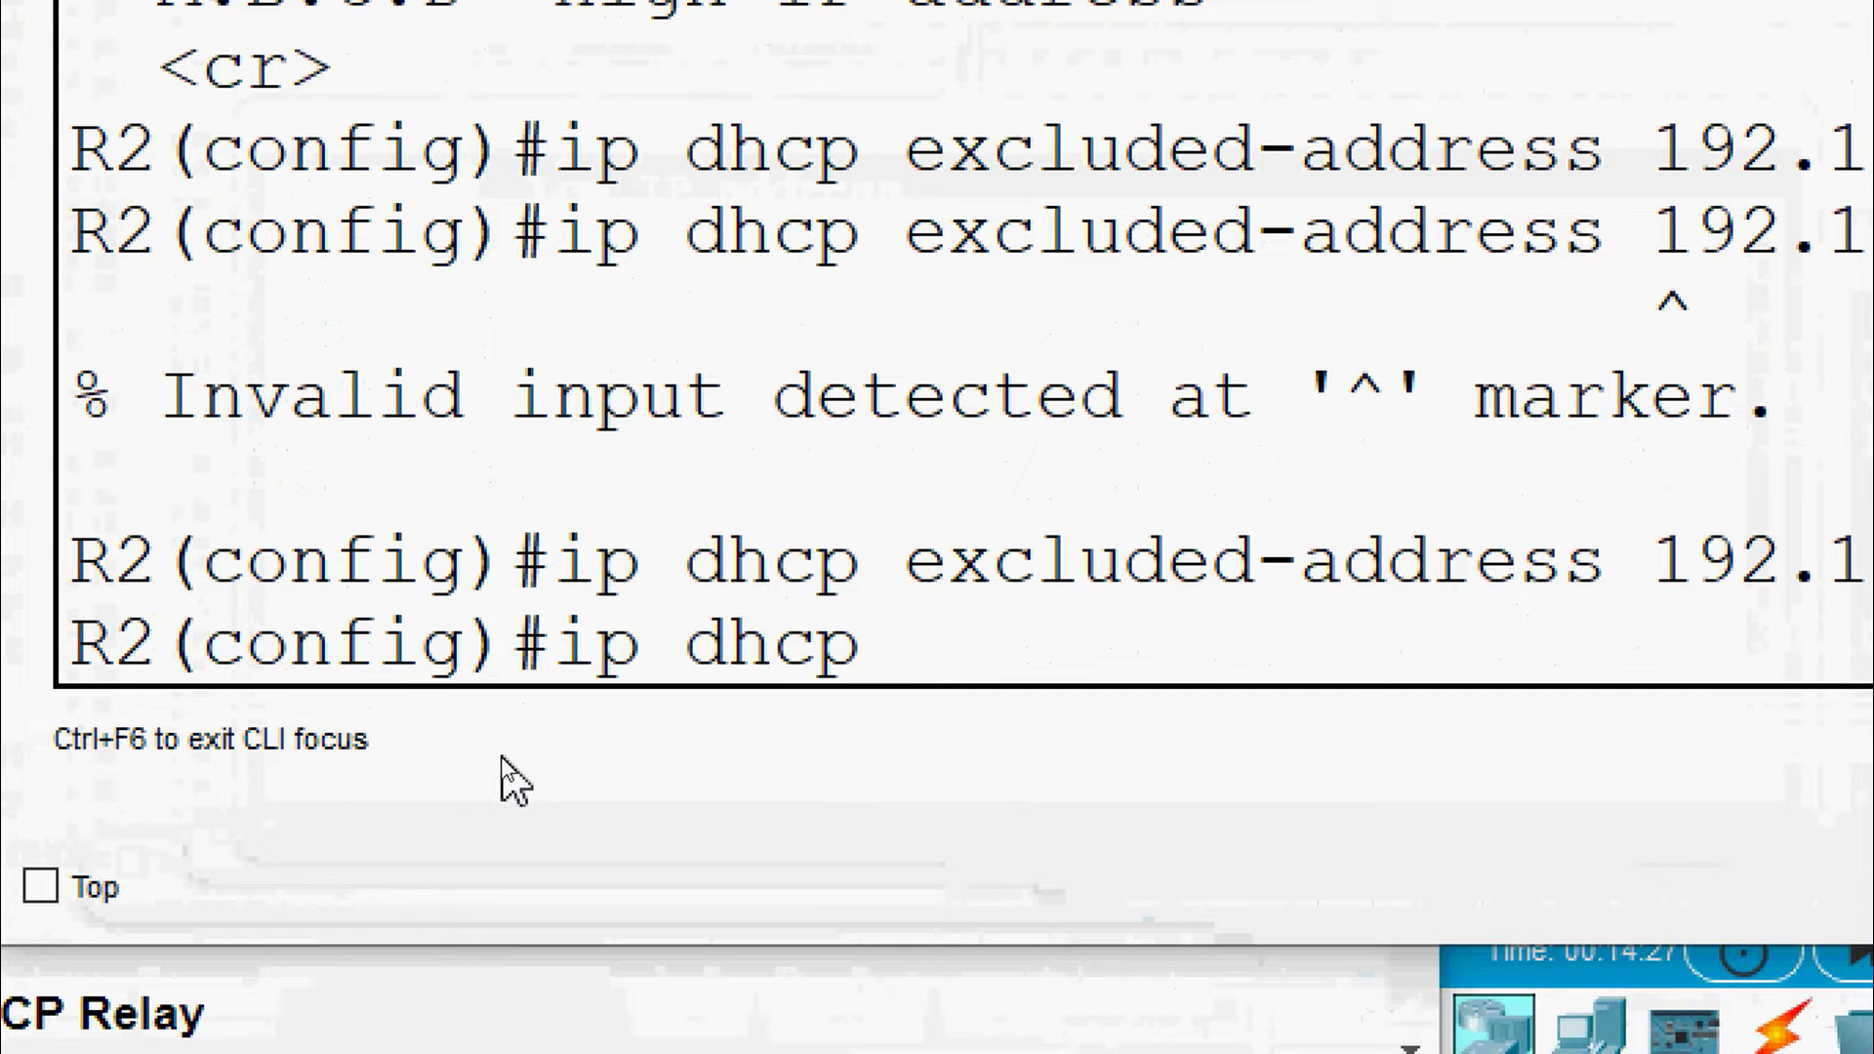
type(" pool R")
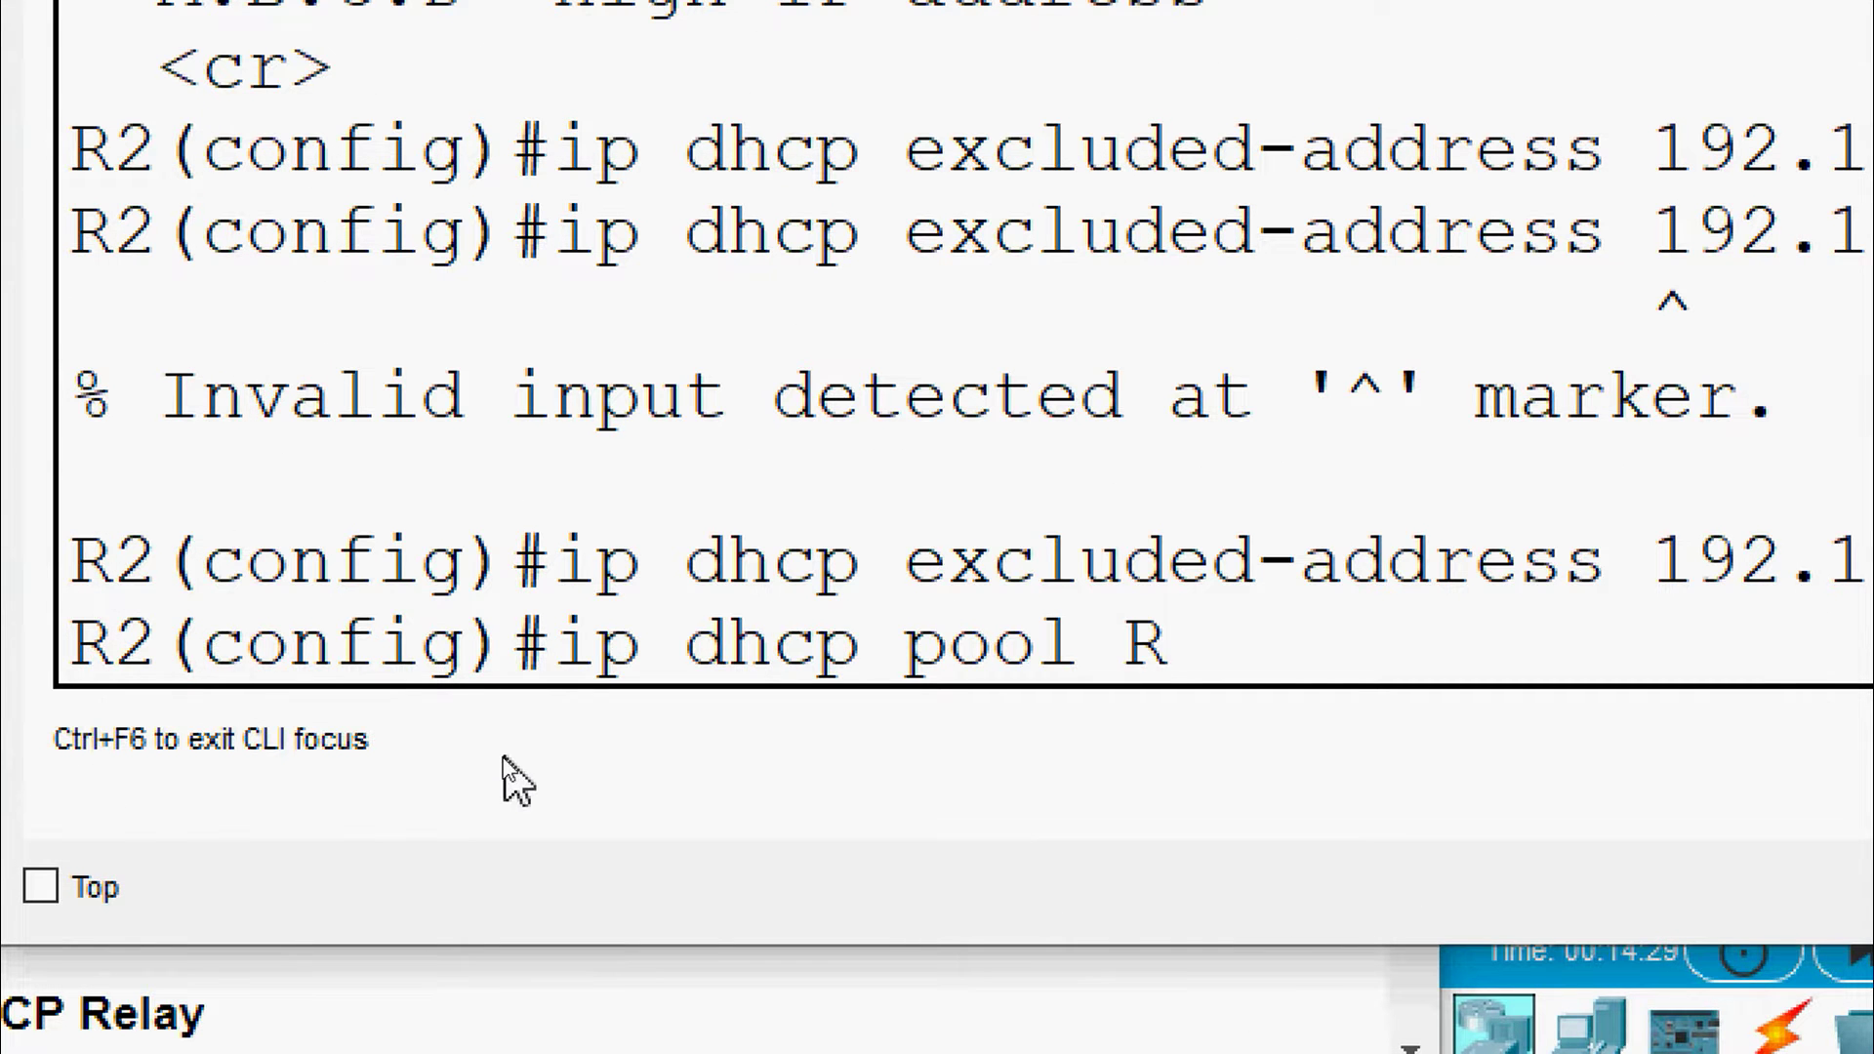
type("1-LAN")
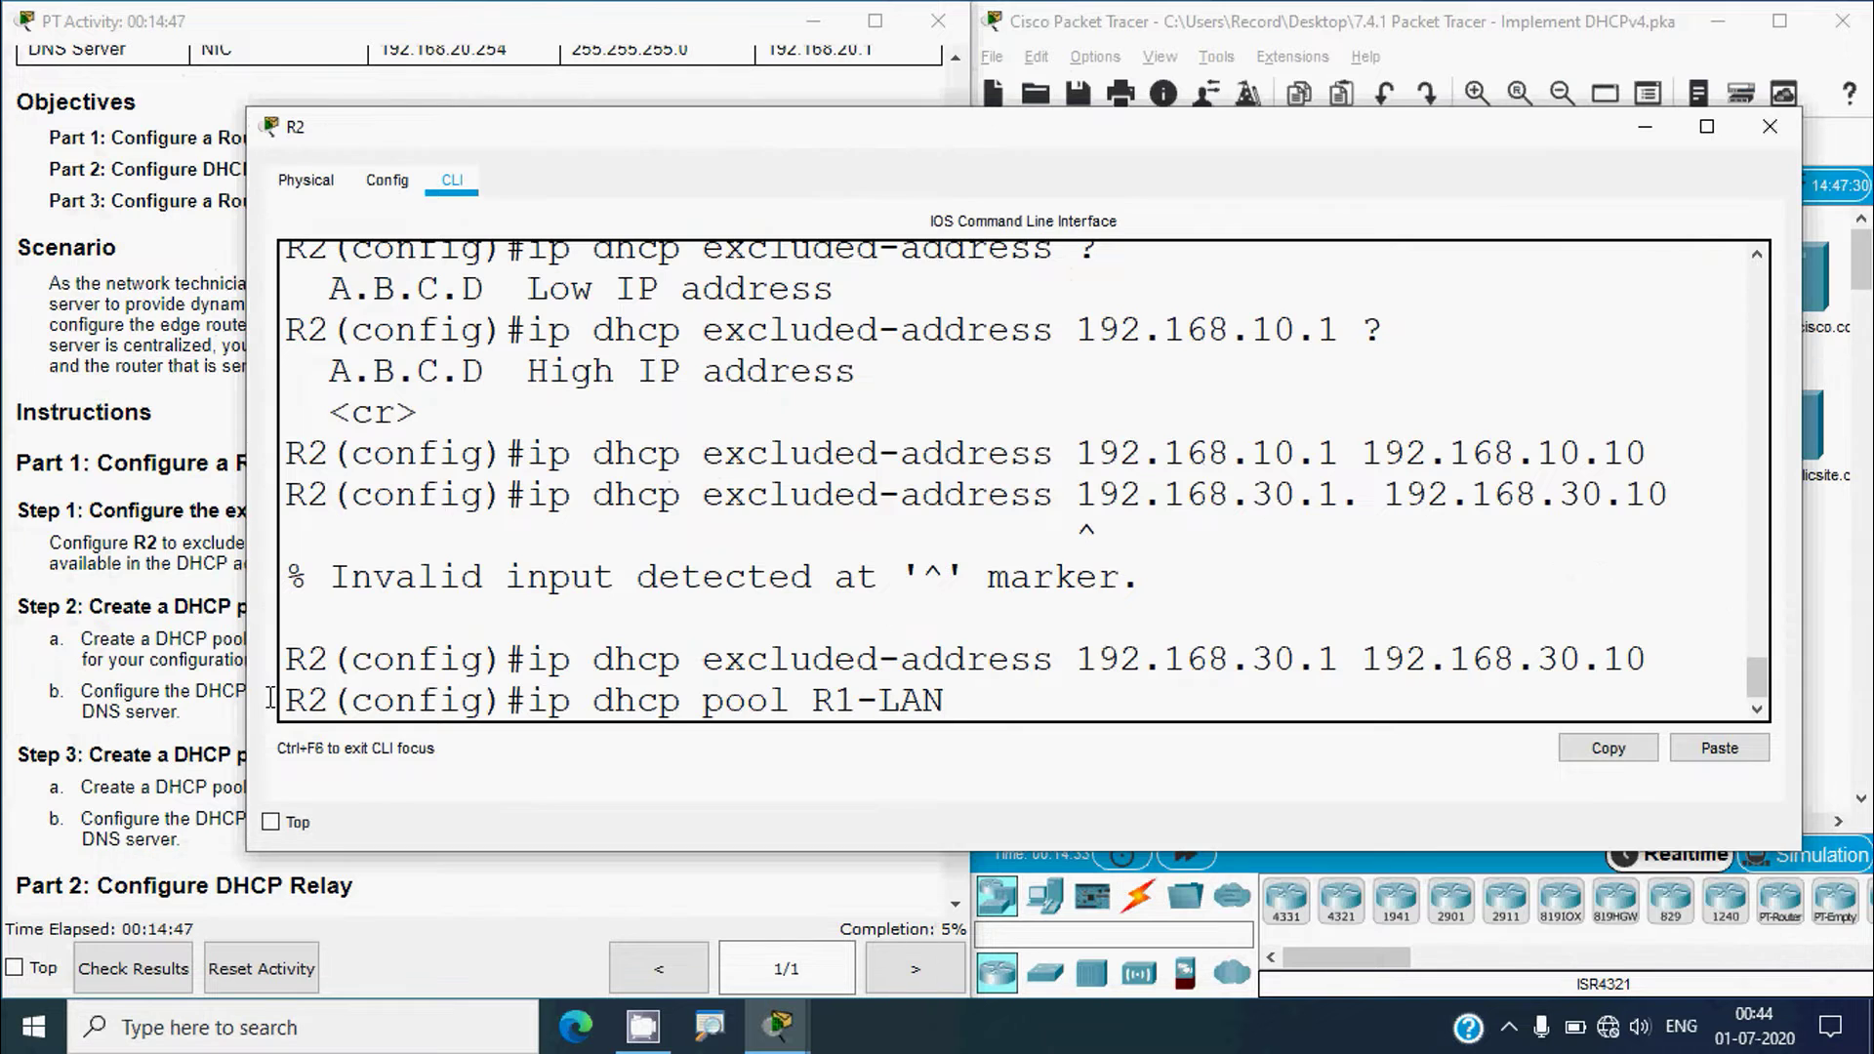
left_click(118, 645)
left_click(1297, 671)
key("Return")
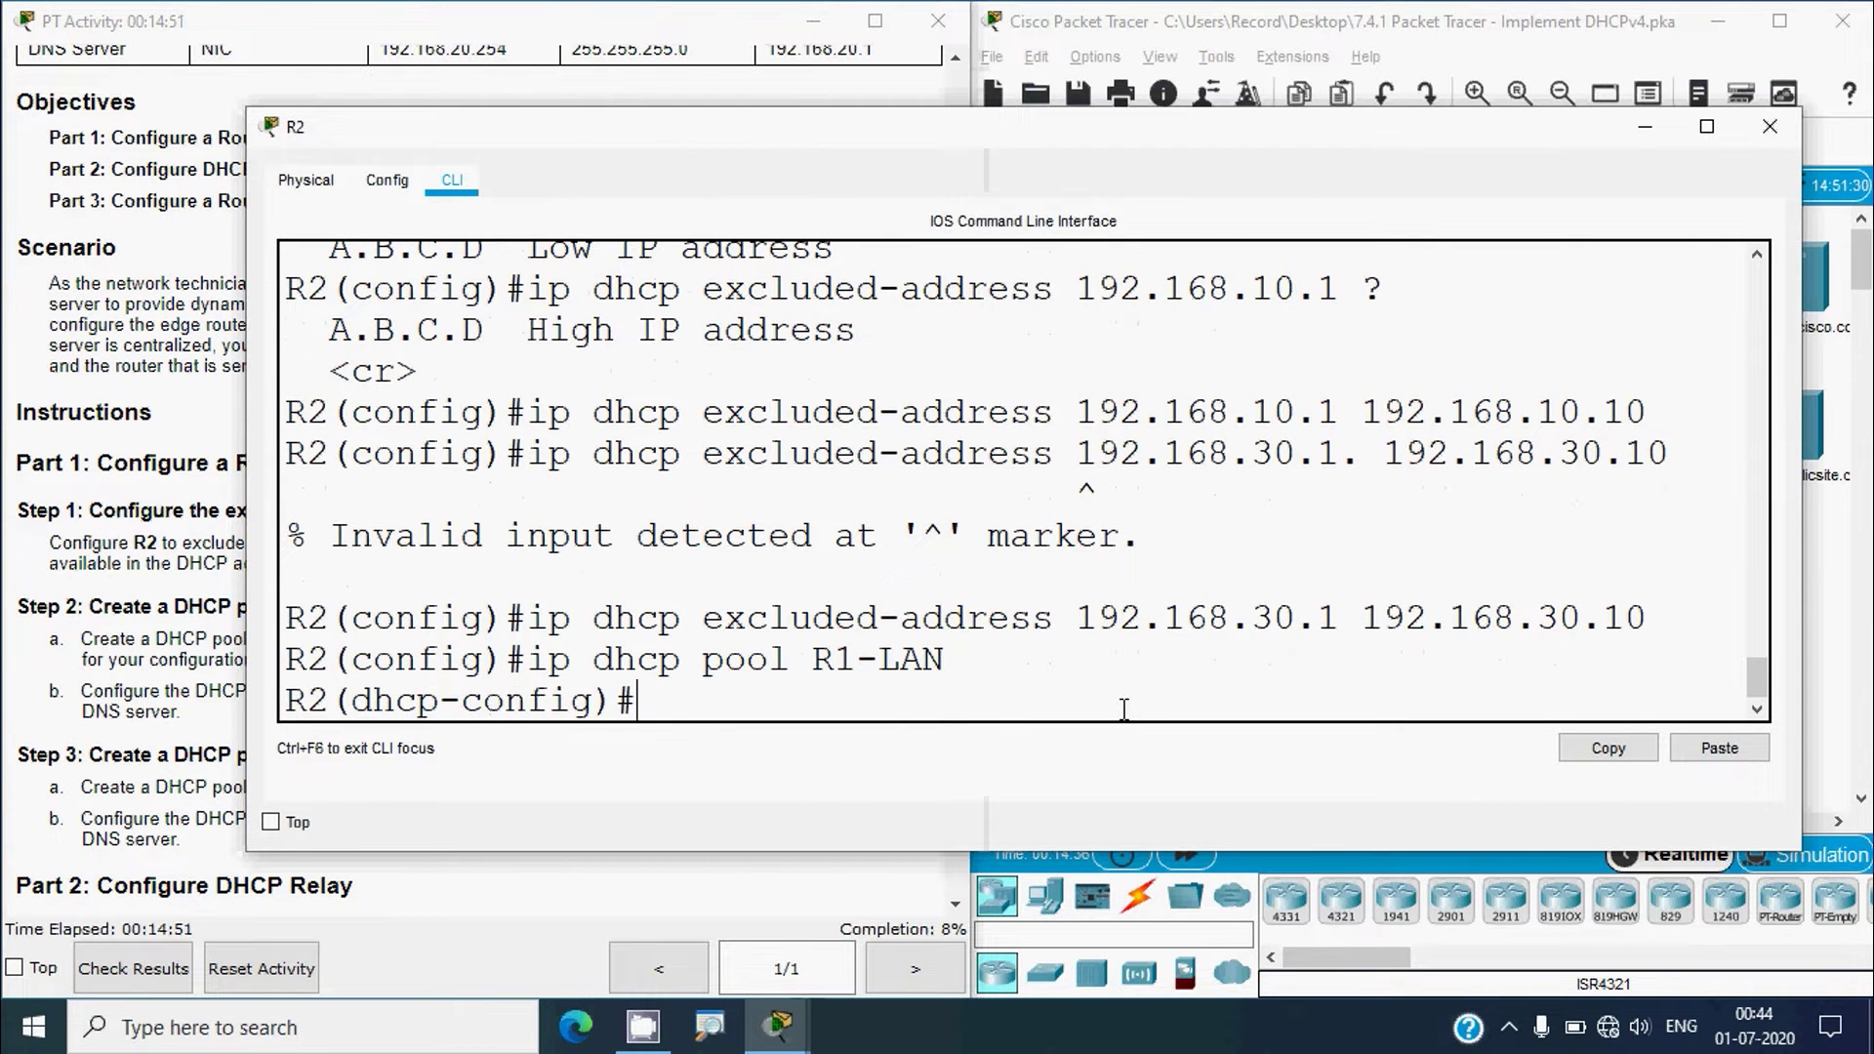
- Recheck the settings the R1-LAN pool requires and list the commands available in DHCP pool configuration mode
left_click(149, 710)
left_click(1024, 686)
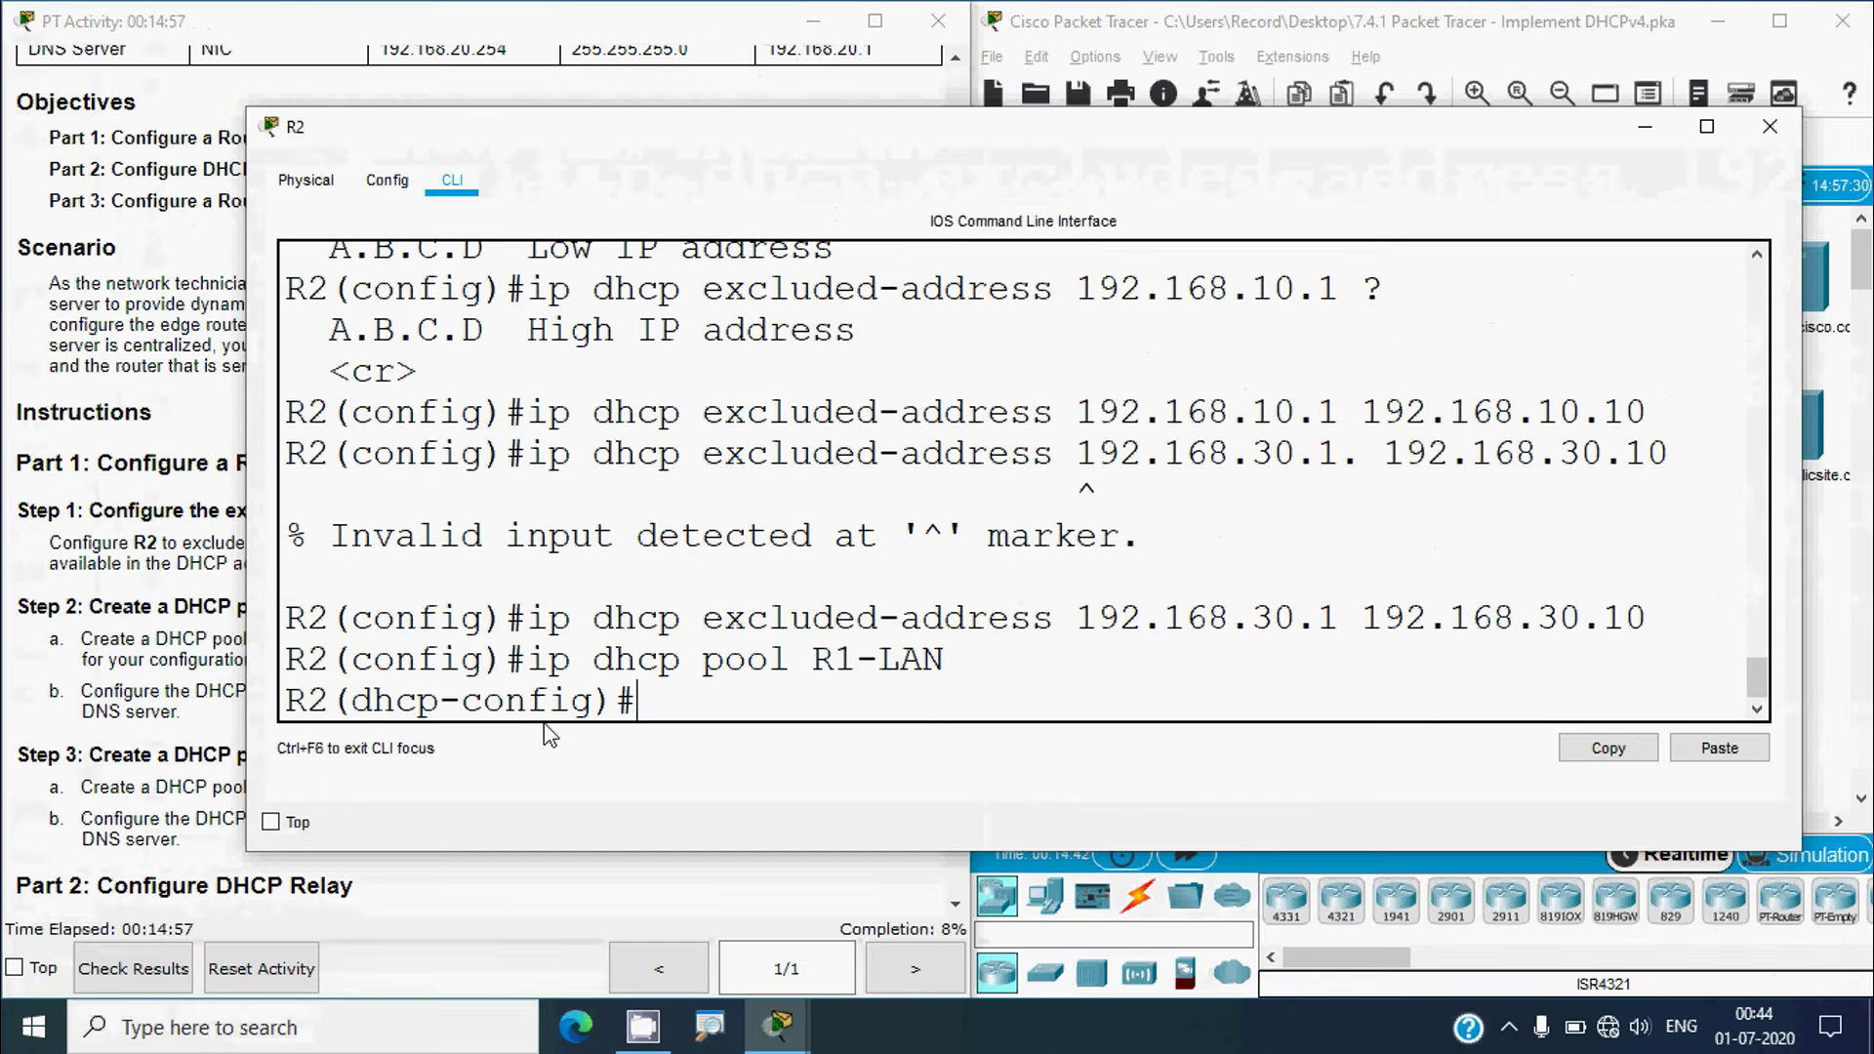
type("?")
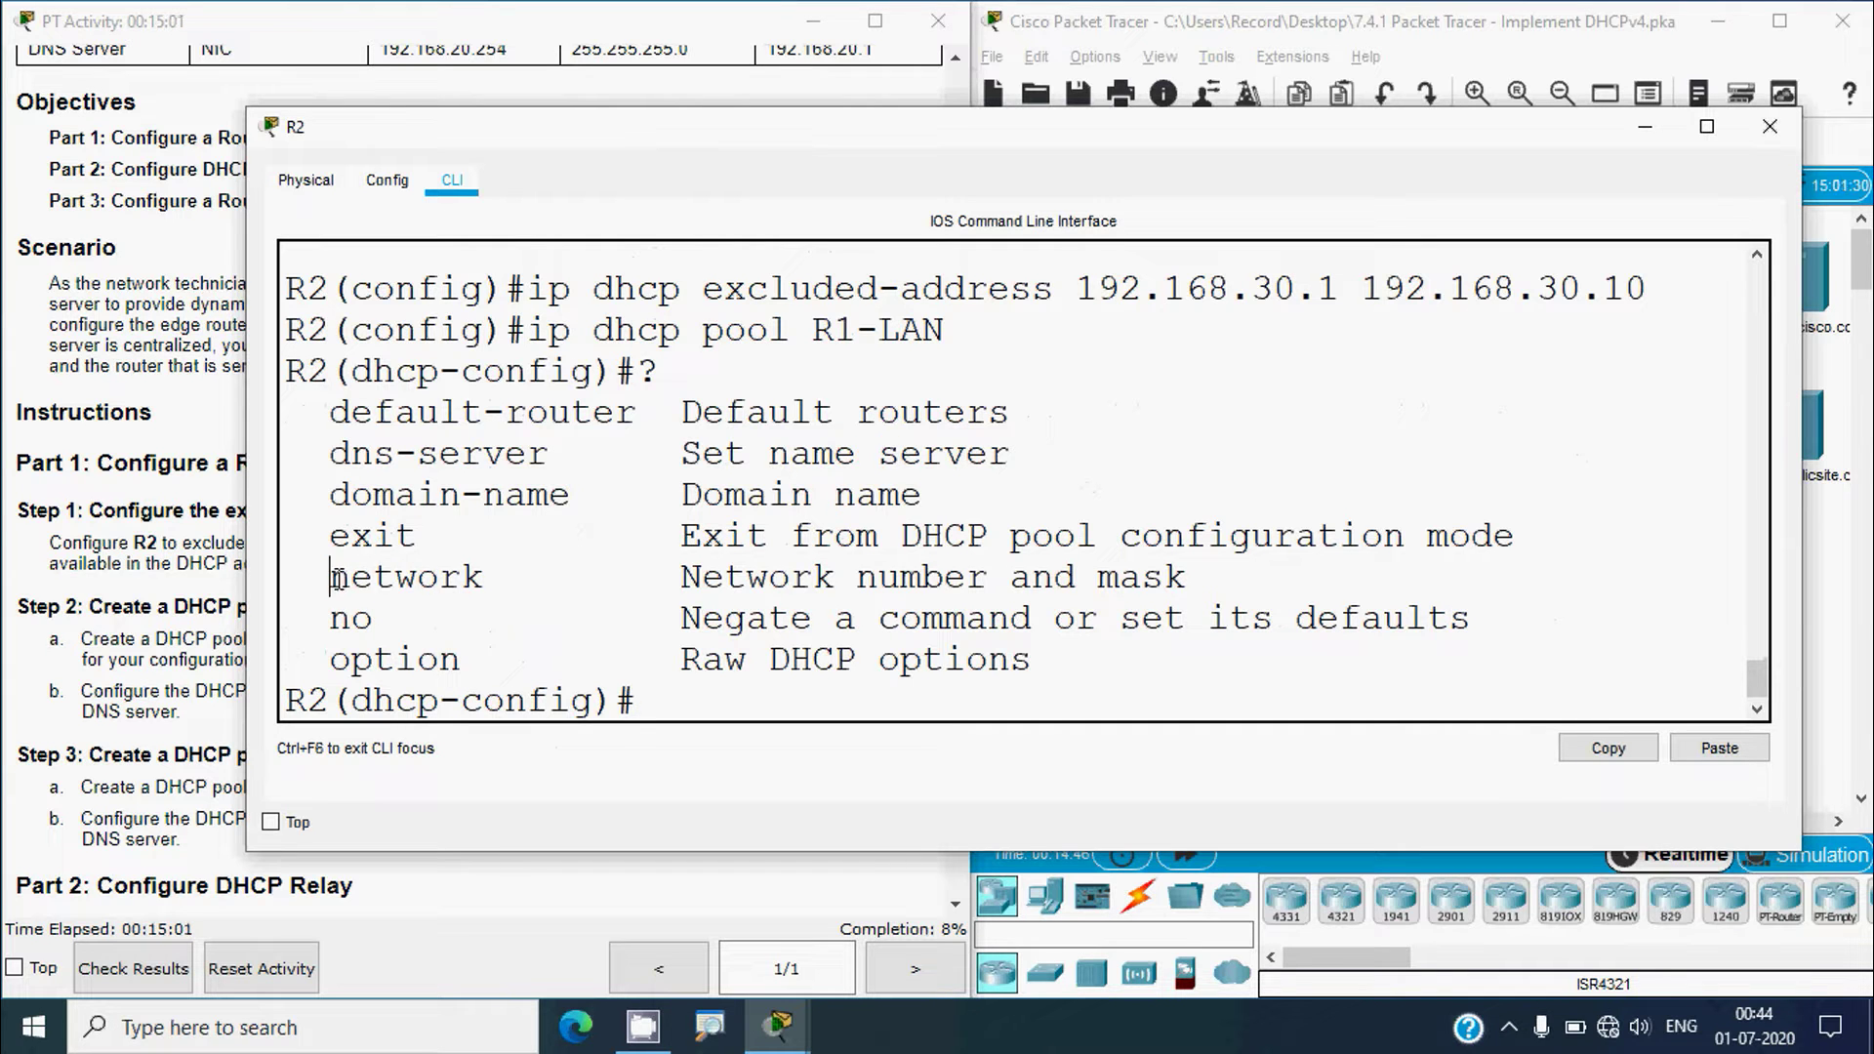
- Set the R1-LAN pool's network to 192.168.10.0 with mask 255.255.255.0, checking the network command's help for the mask argument
left_click_drag(330, 578, 510, 580)
left_click(696, 704)
type("network")
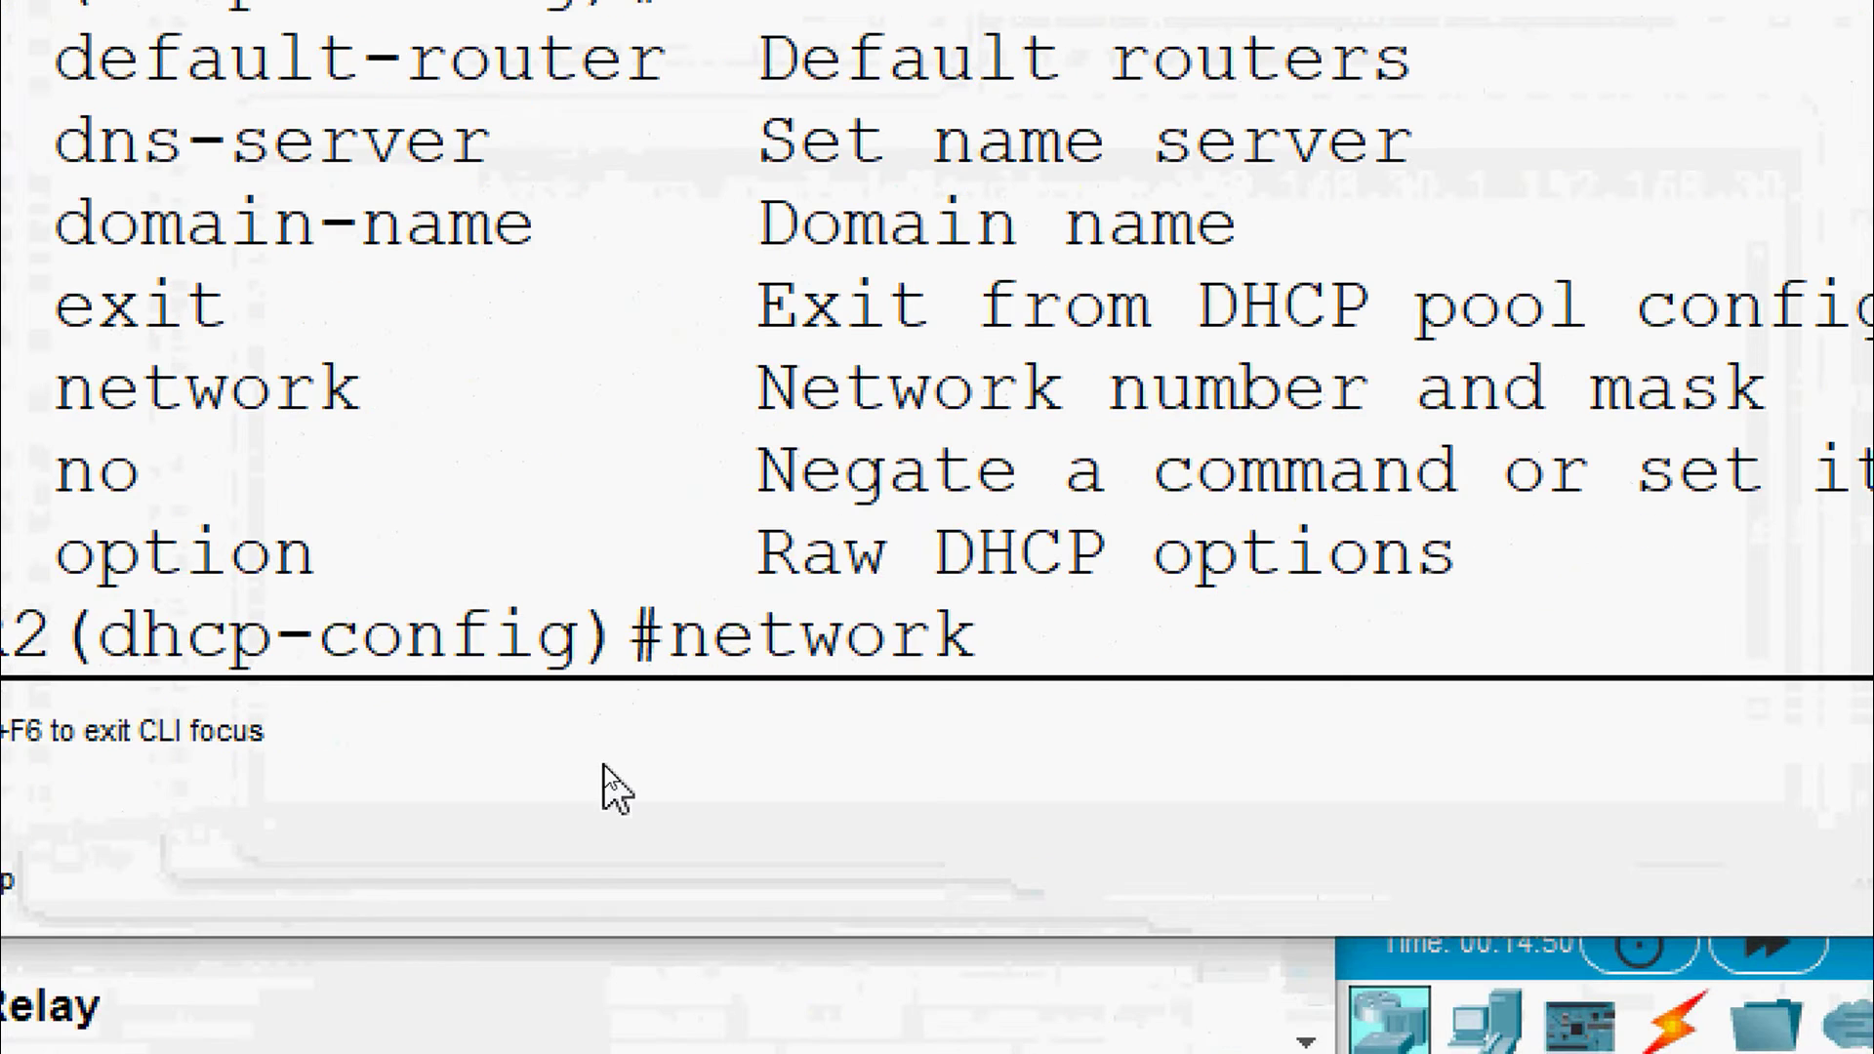
type(" 192.1")
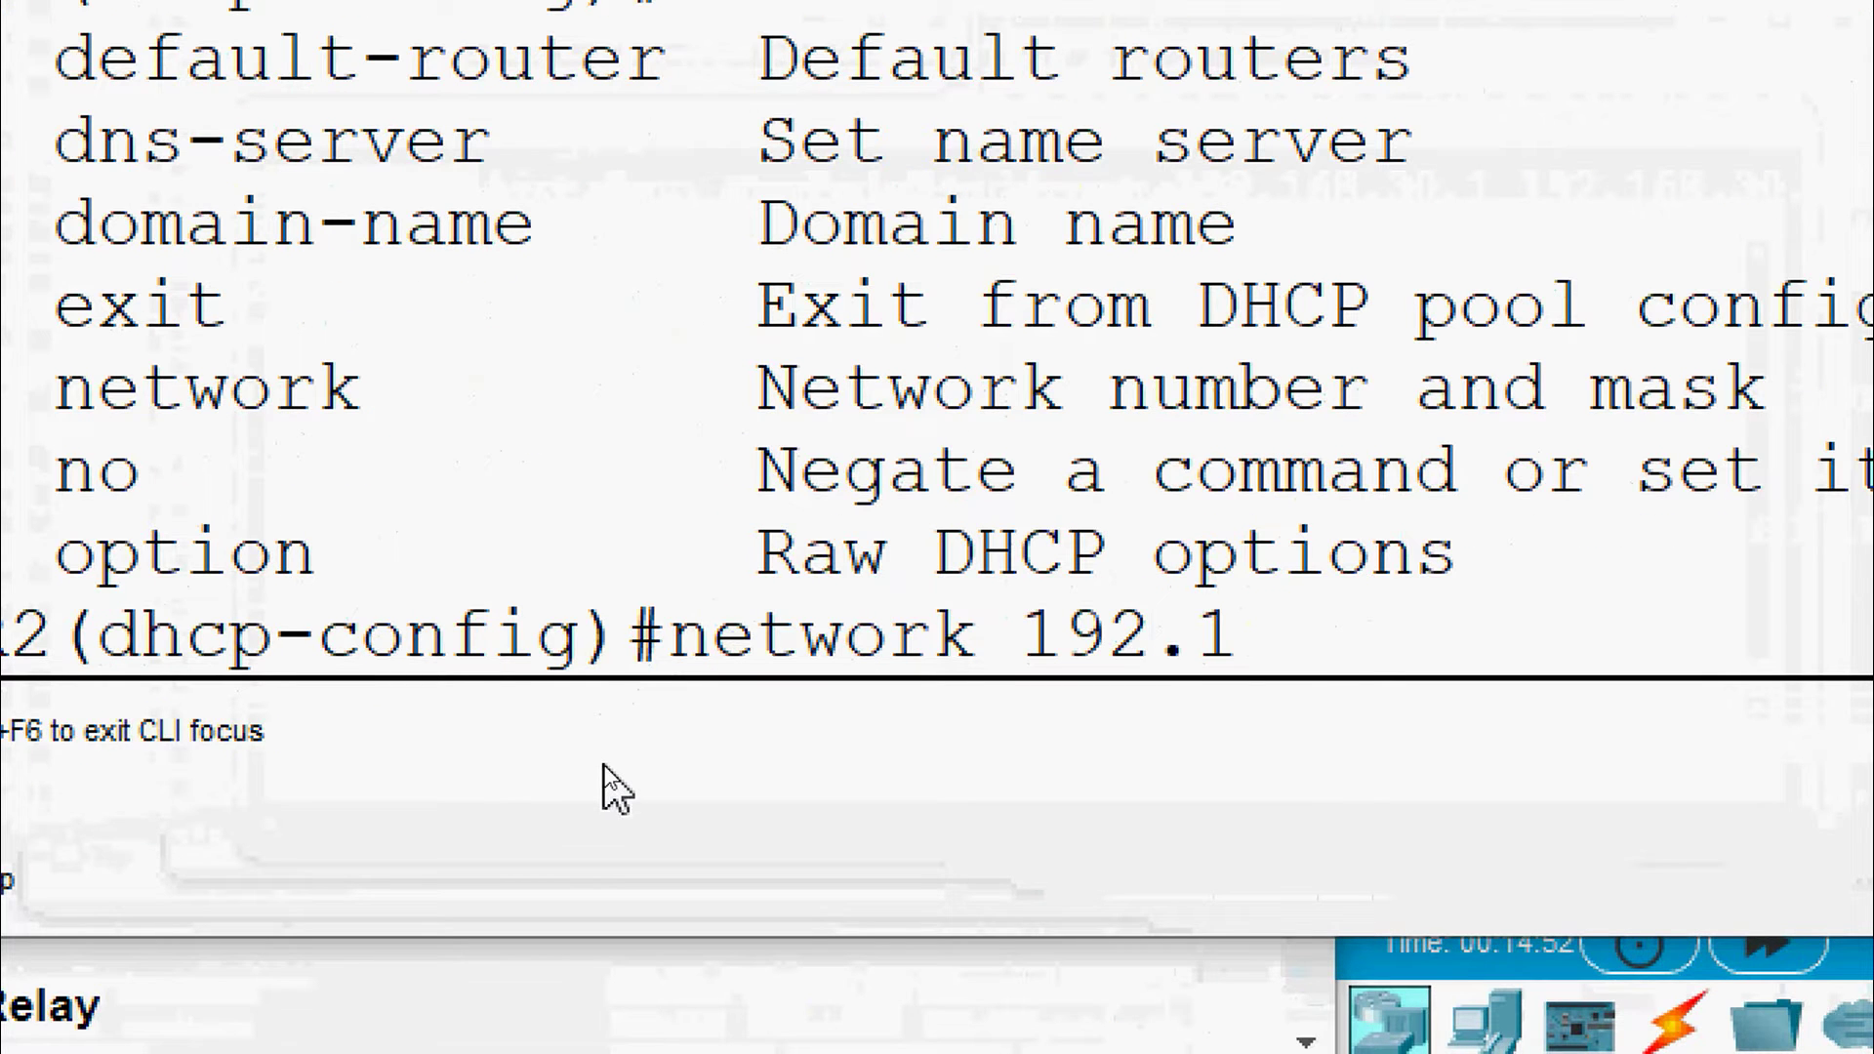
type("68.10.0")
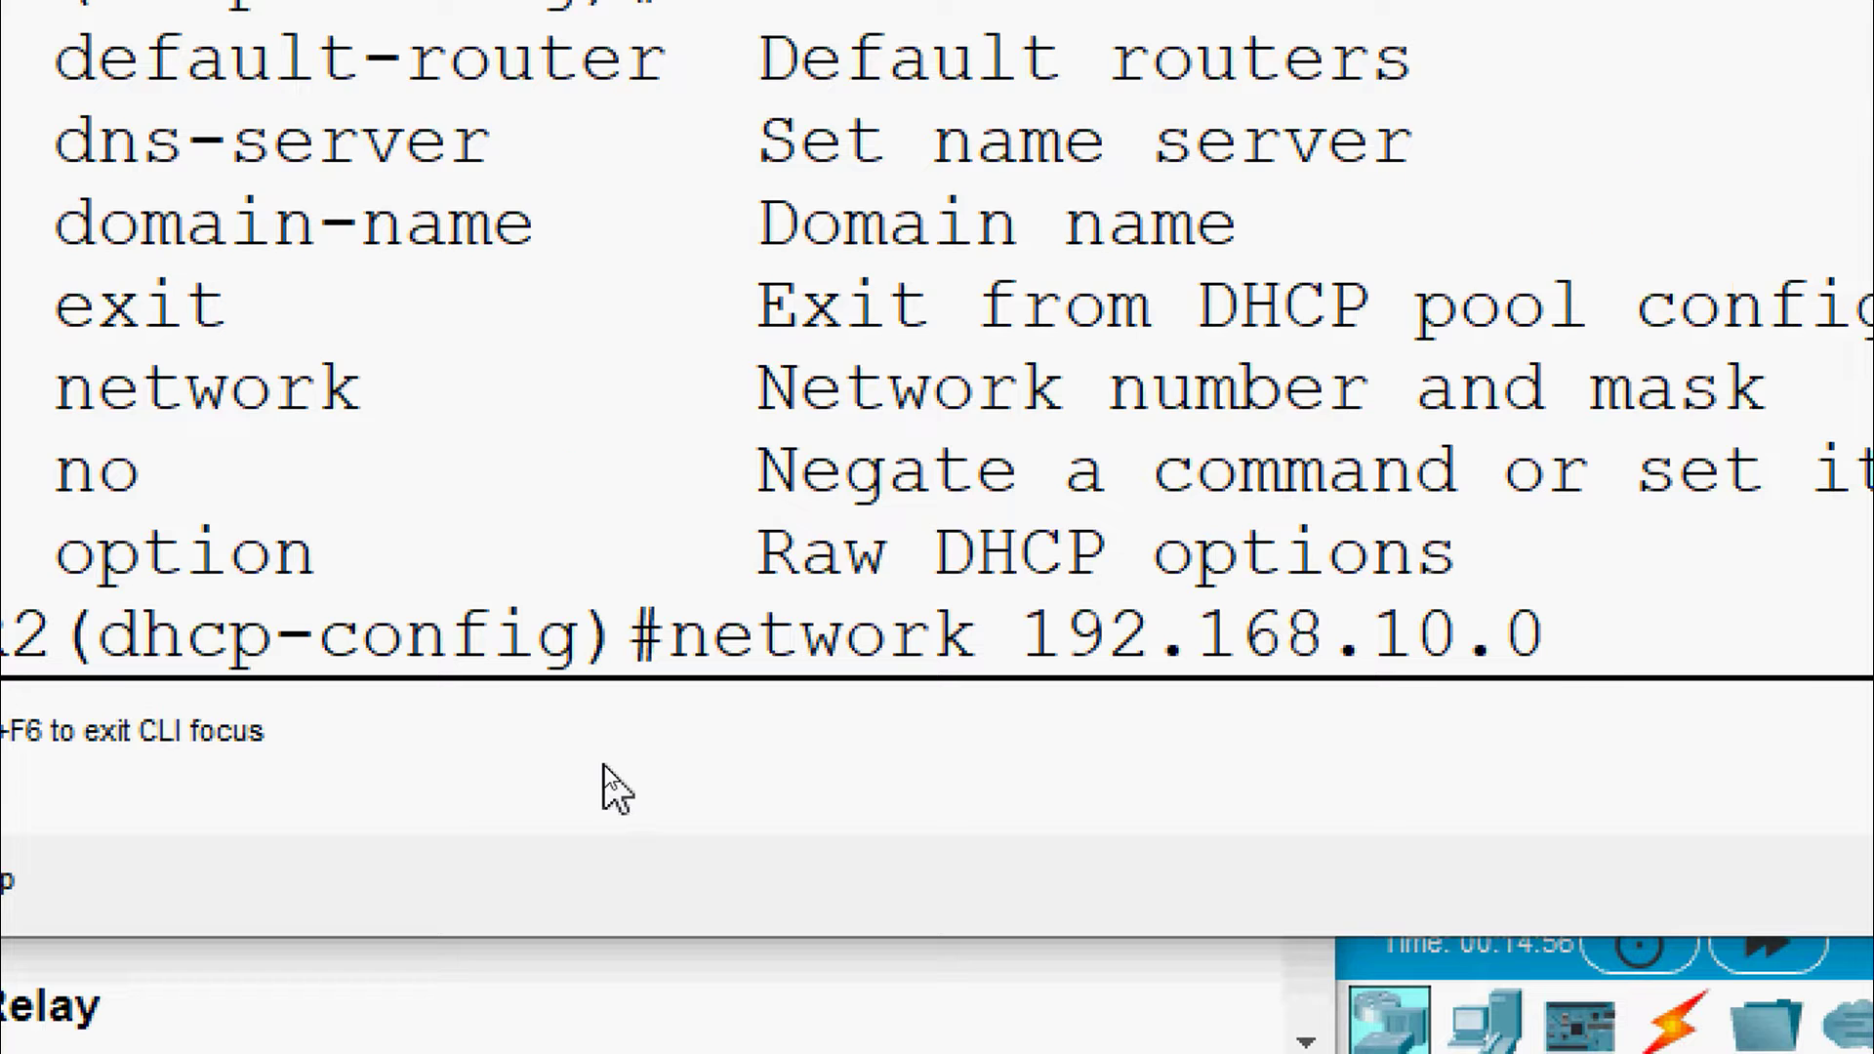
type(" ?")
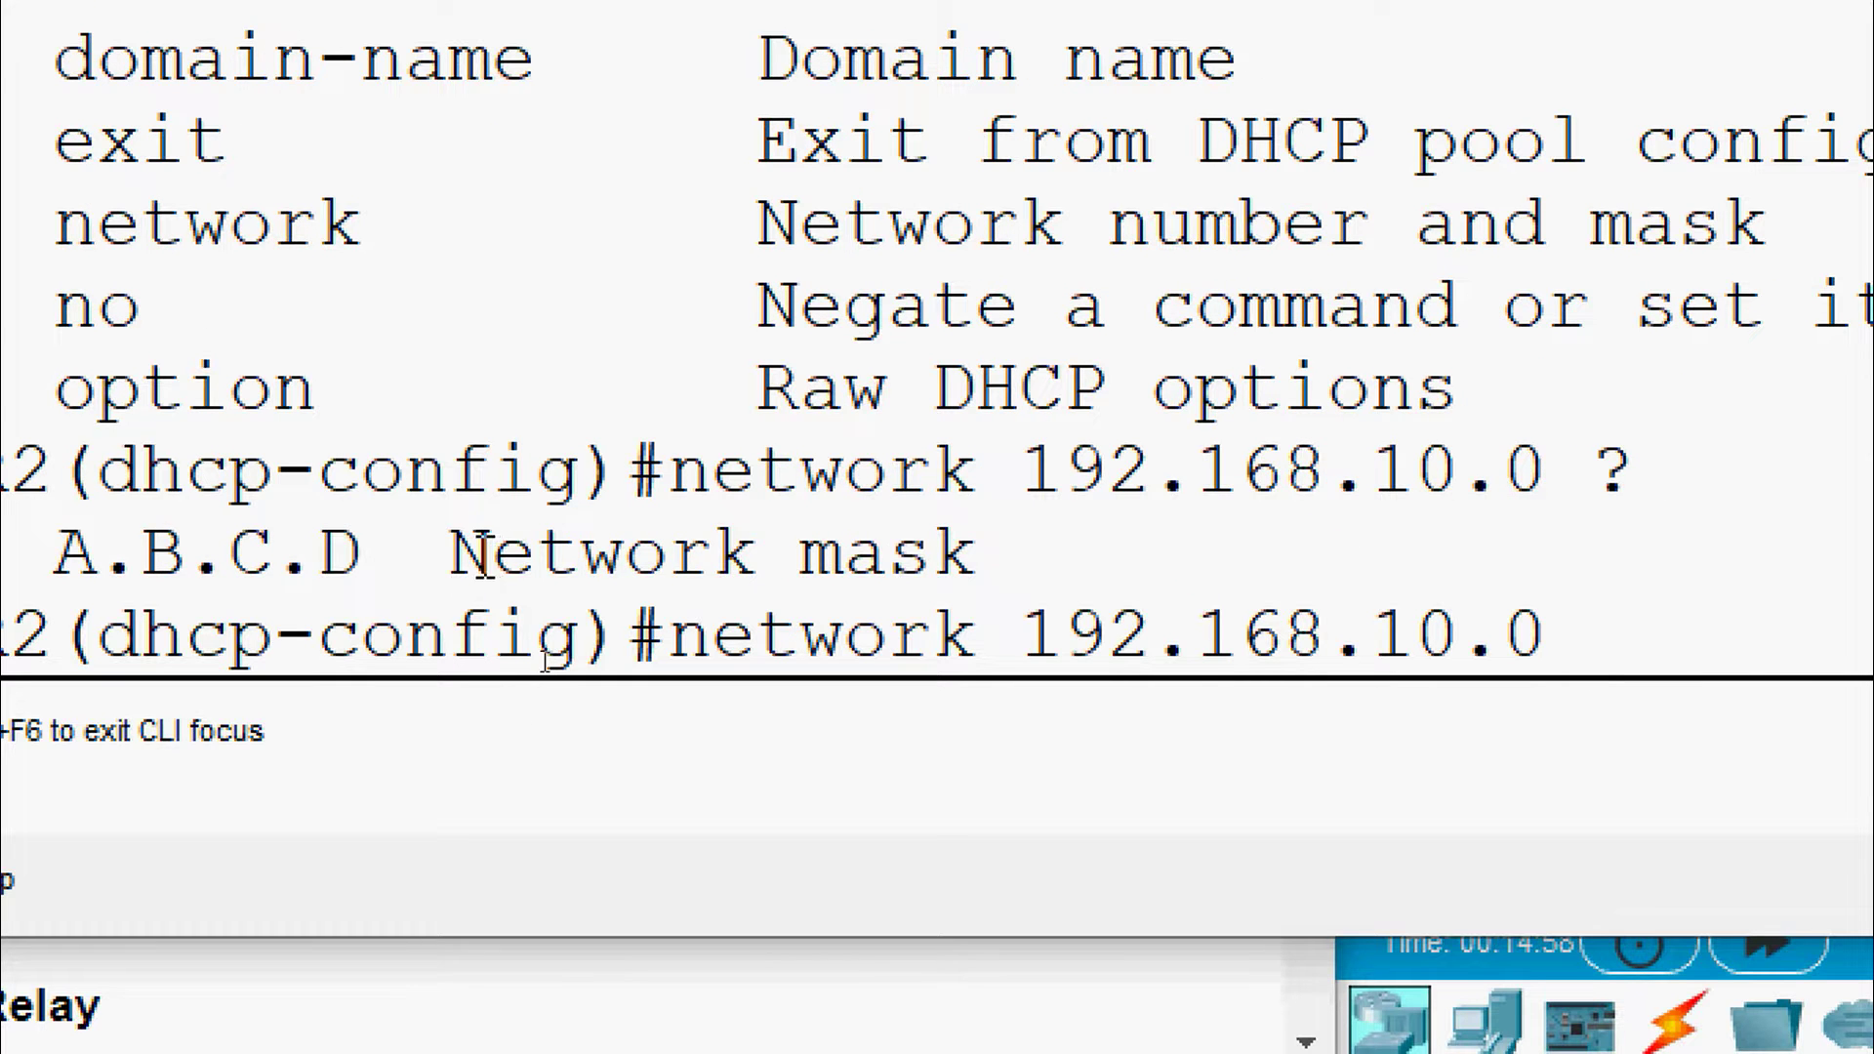
left_click_drag(485, 557, 976, 557)
left_click(1693, 648)
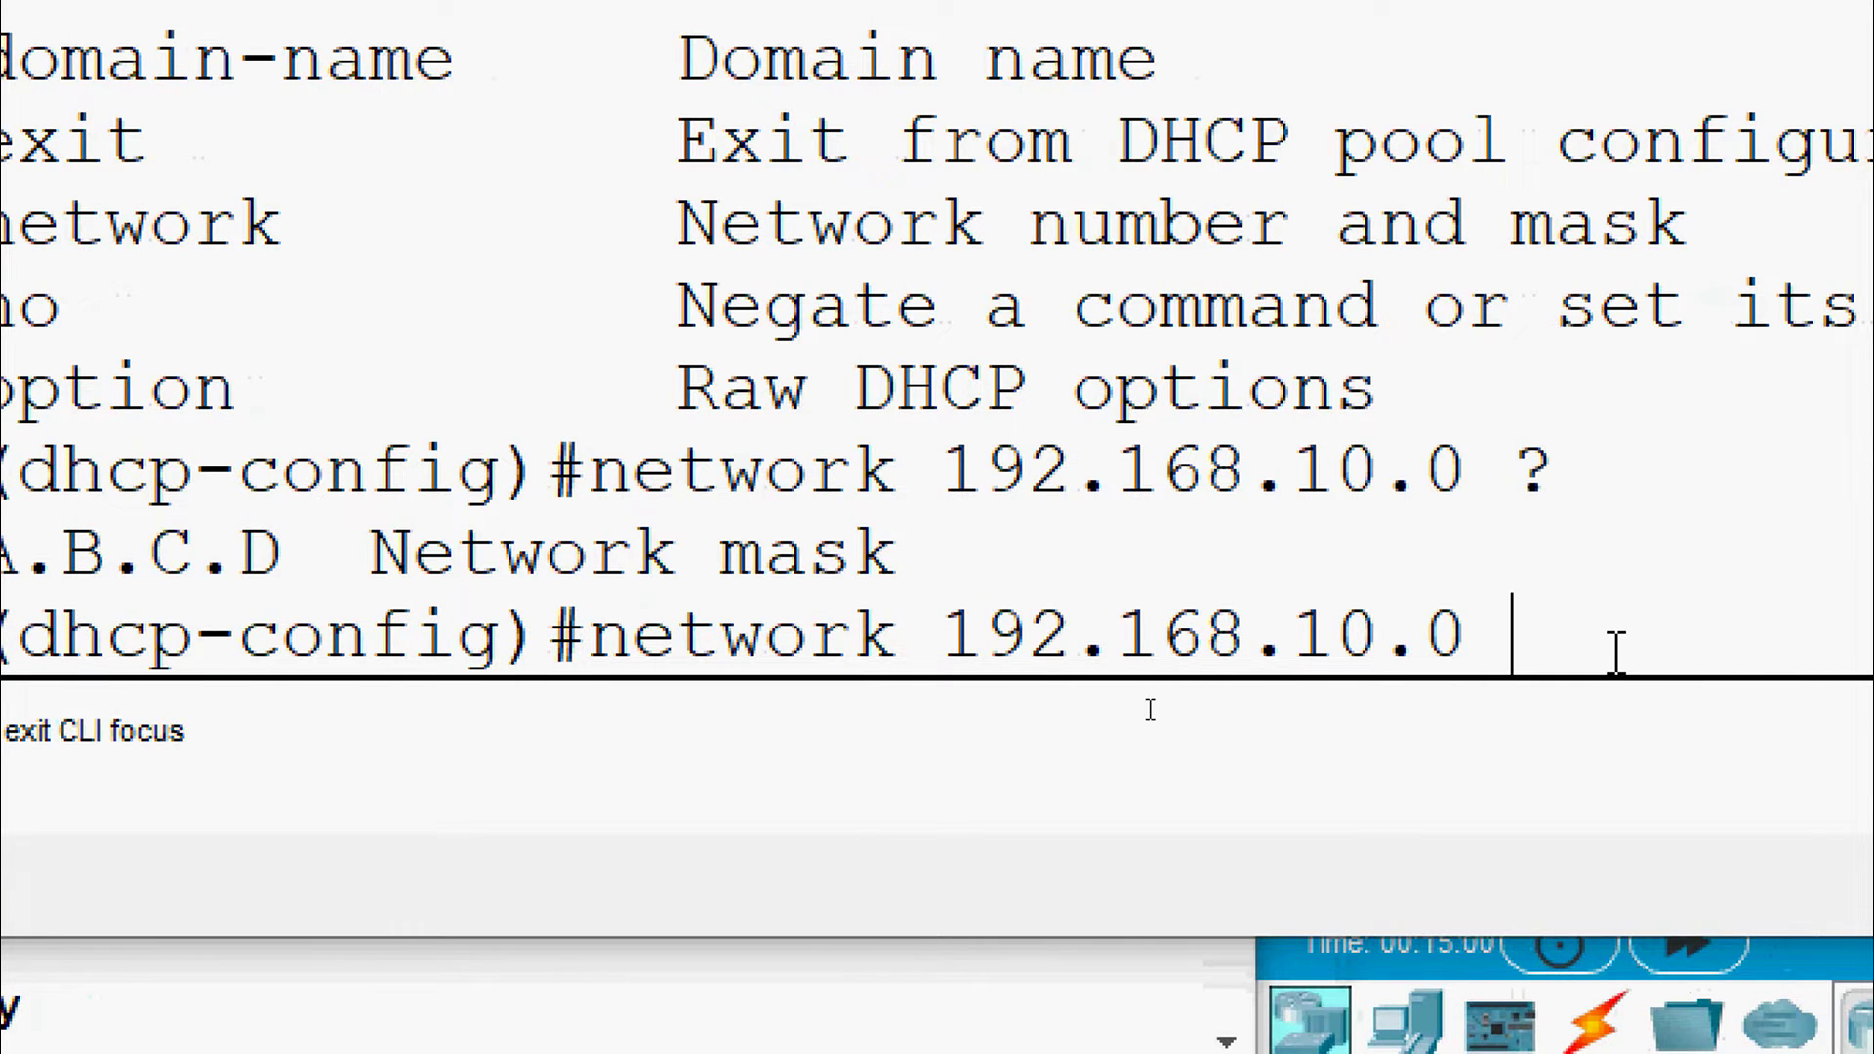
type("255.255")
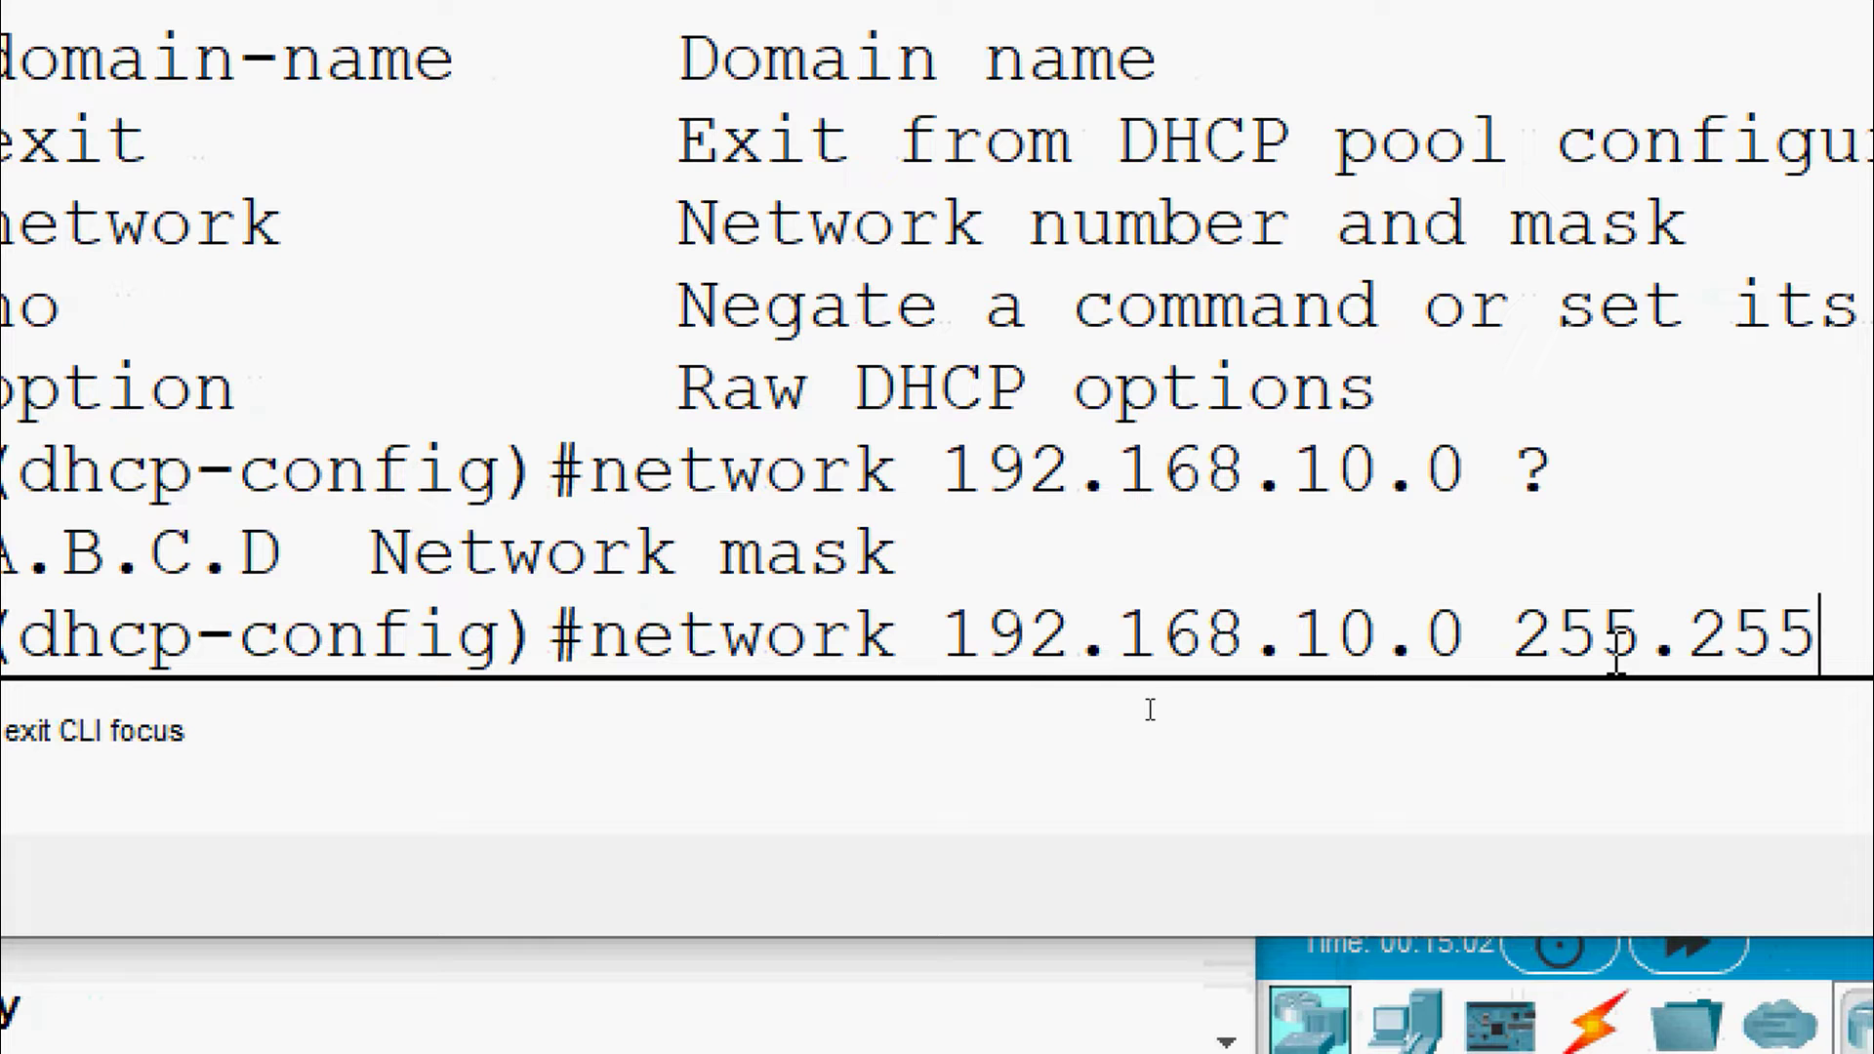
type(".255.0")
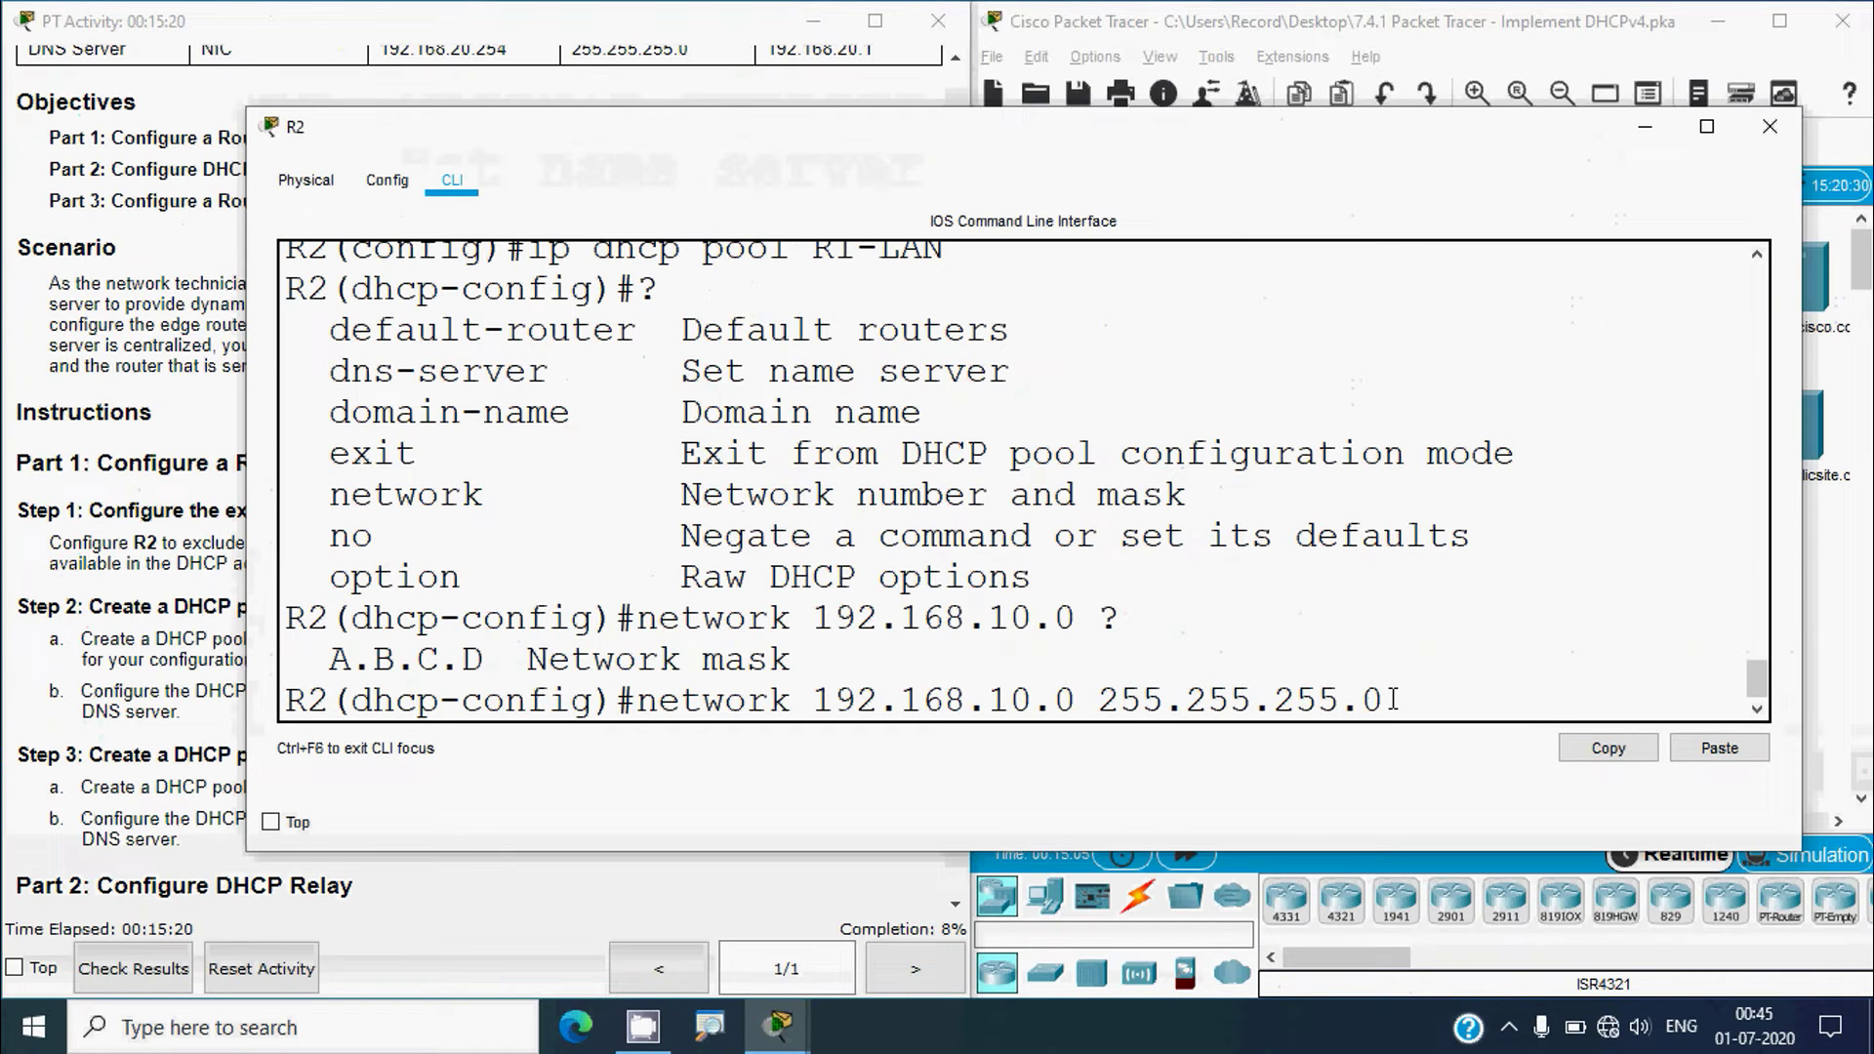
key("Return")
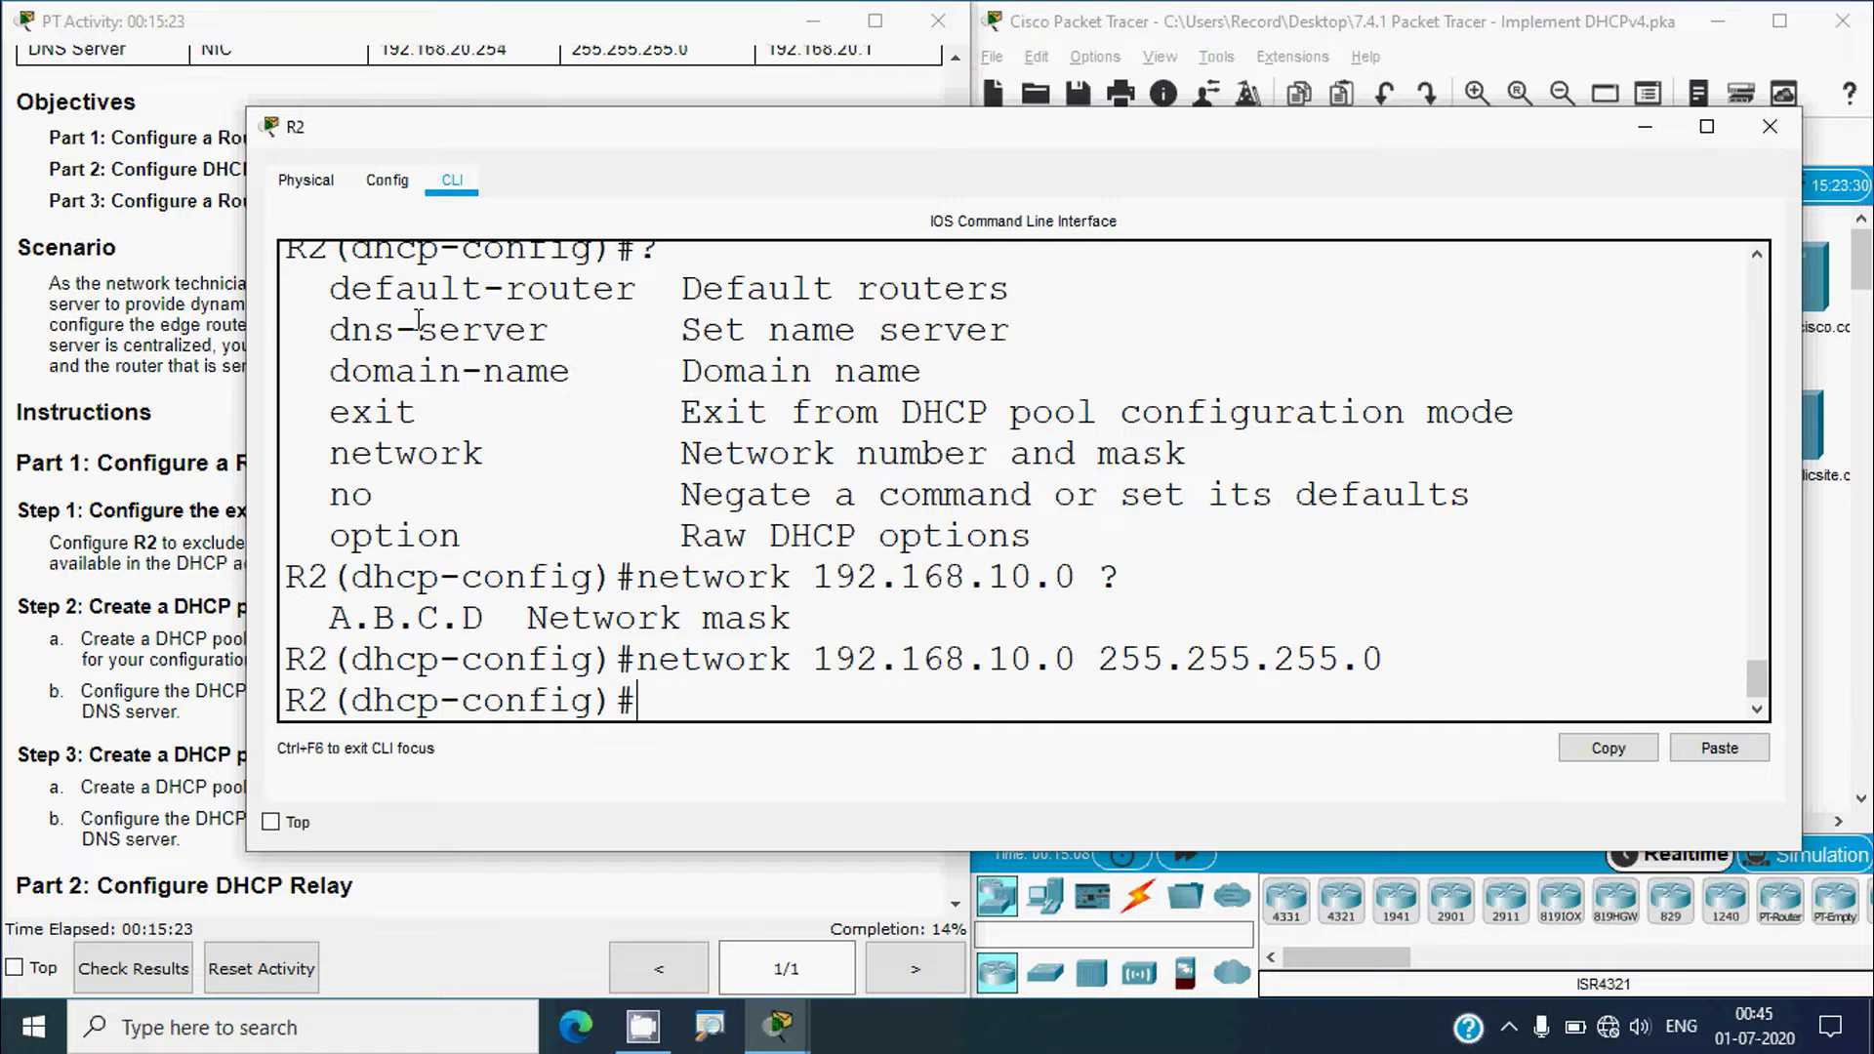
- Set the R1-LAN pool's default router to 192.168.10.1
left_click_drag(335, 288, 949, 292)
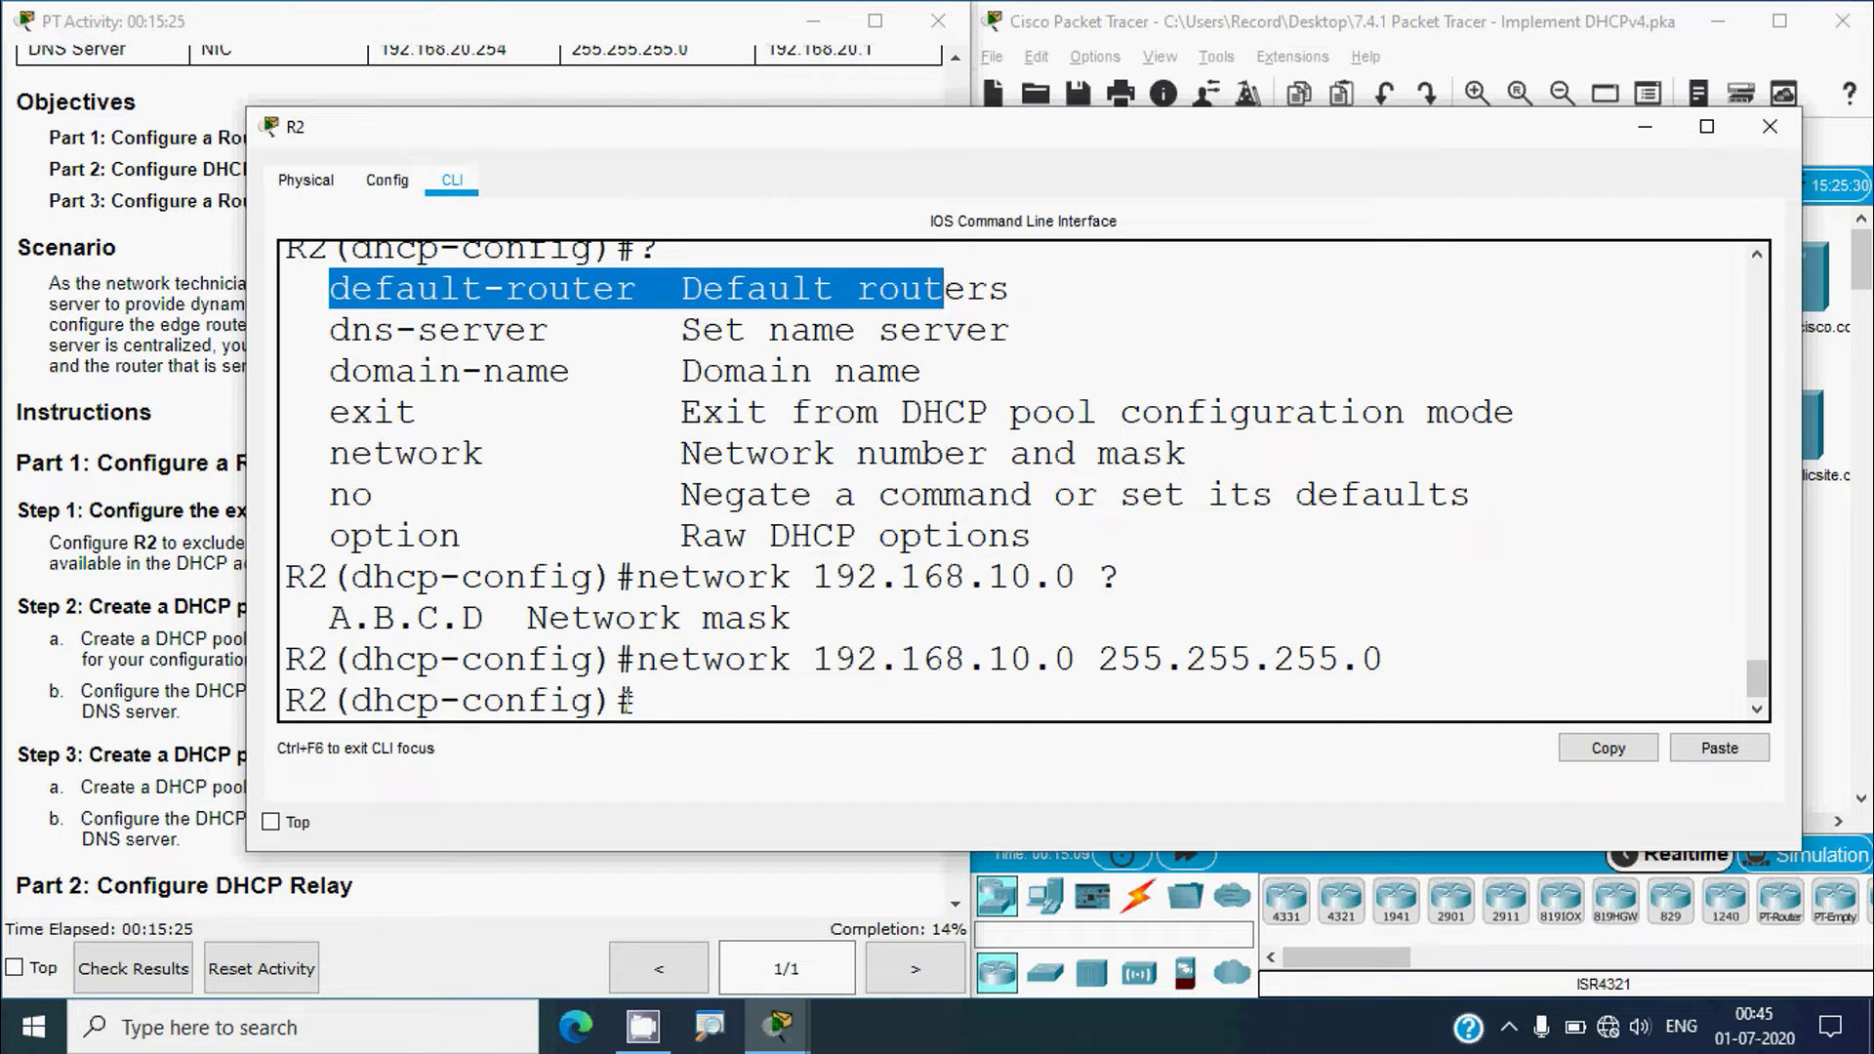
left_click(730, 710)
type("defa")
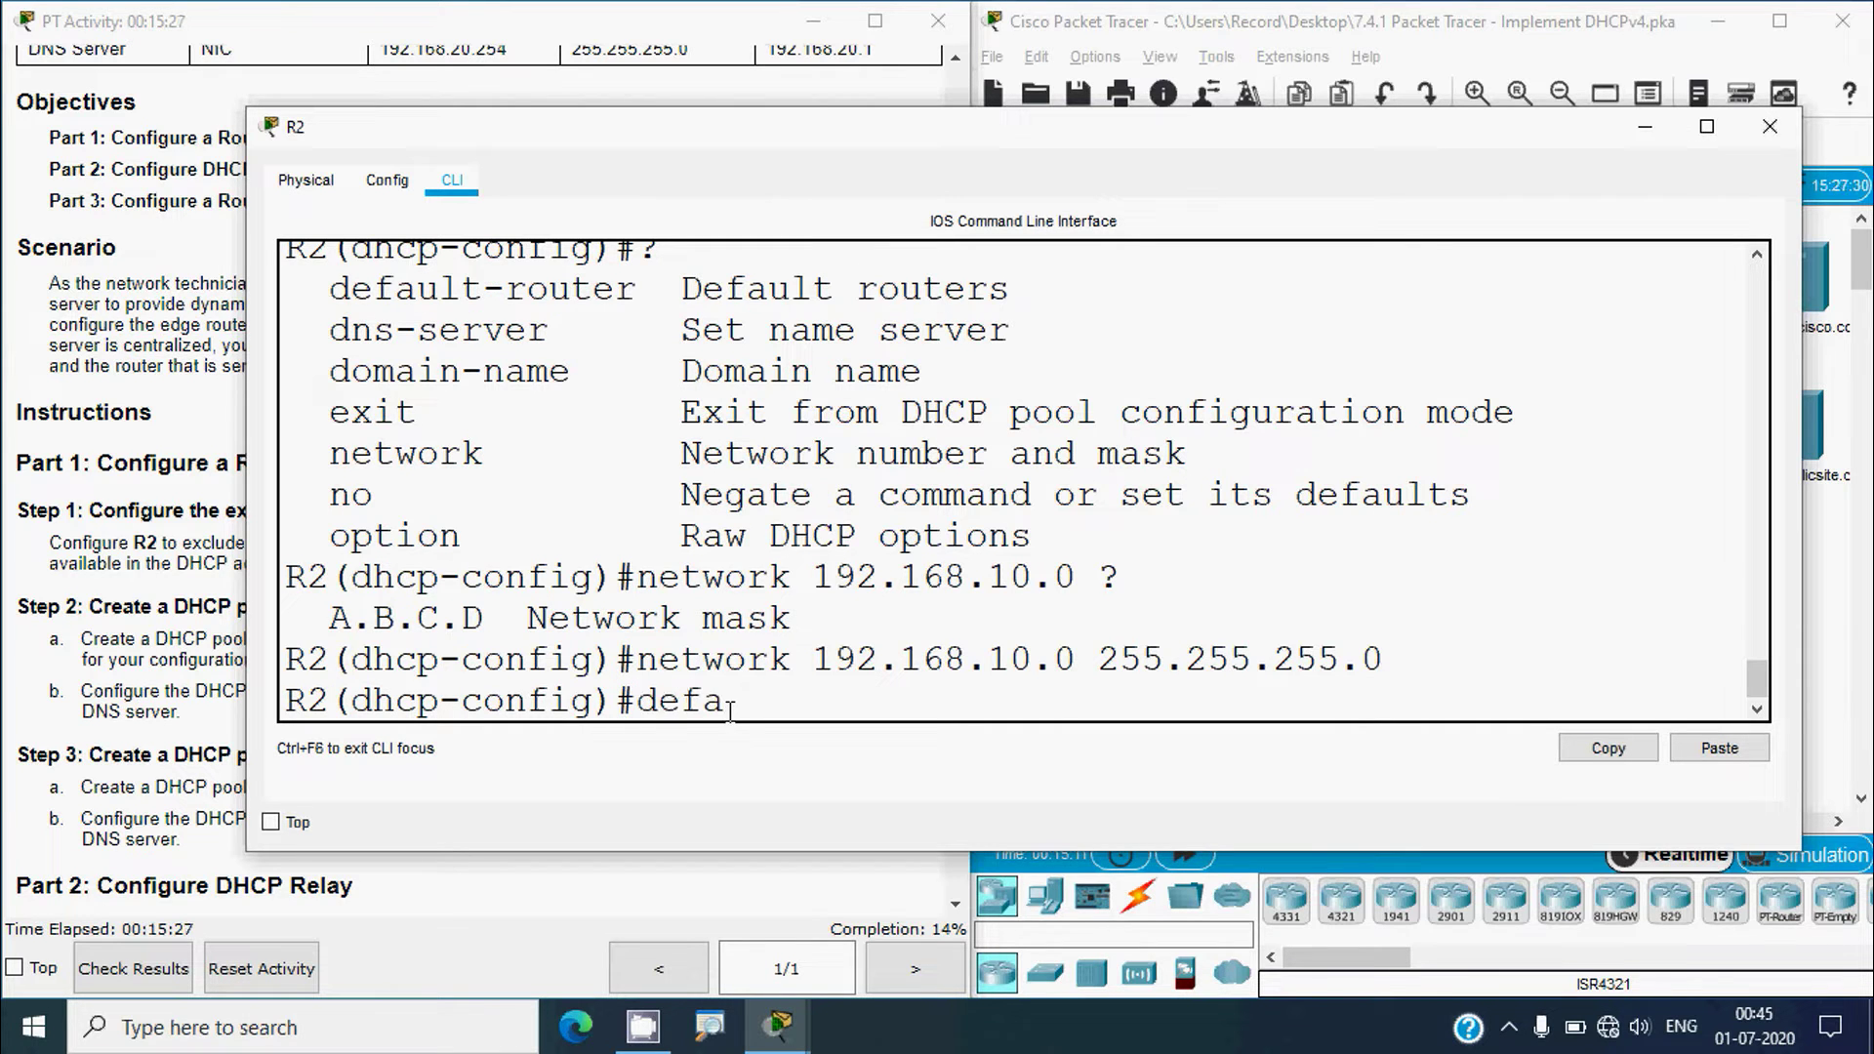
type("ult-router")
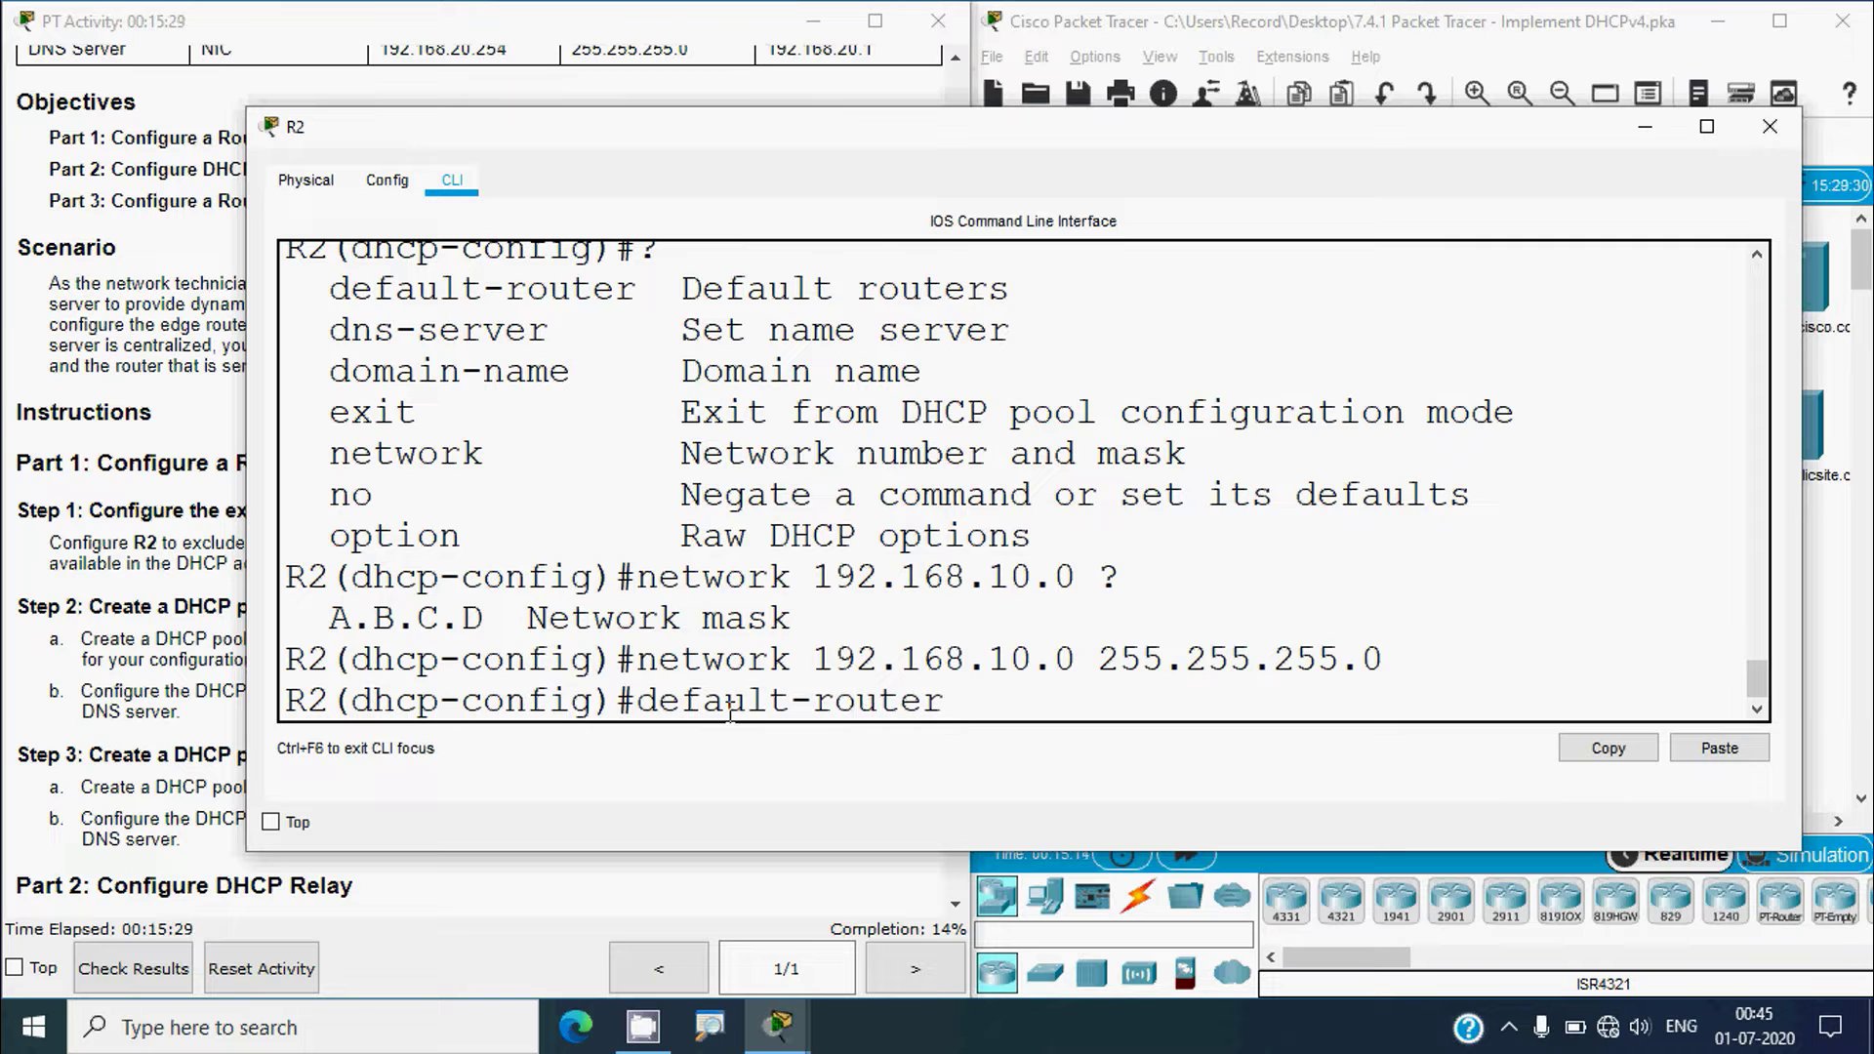
type(" 192.2168")
key("BackSpace")
type("68")
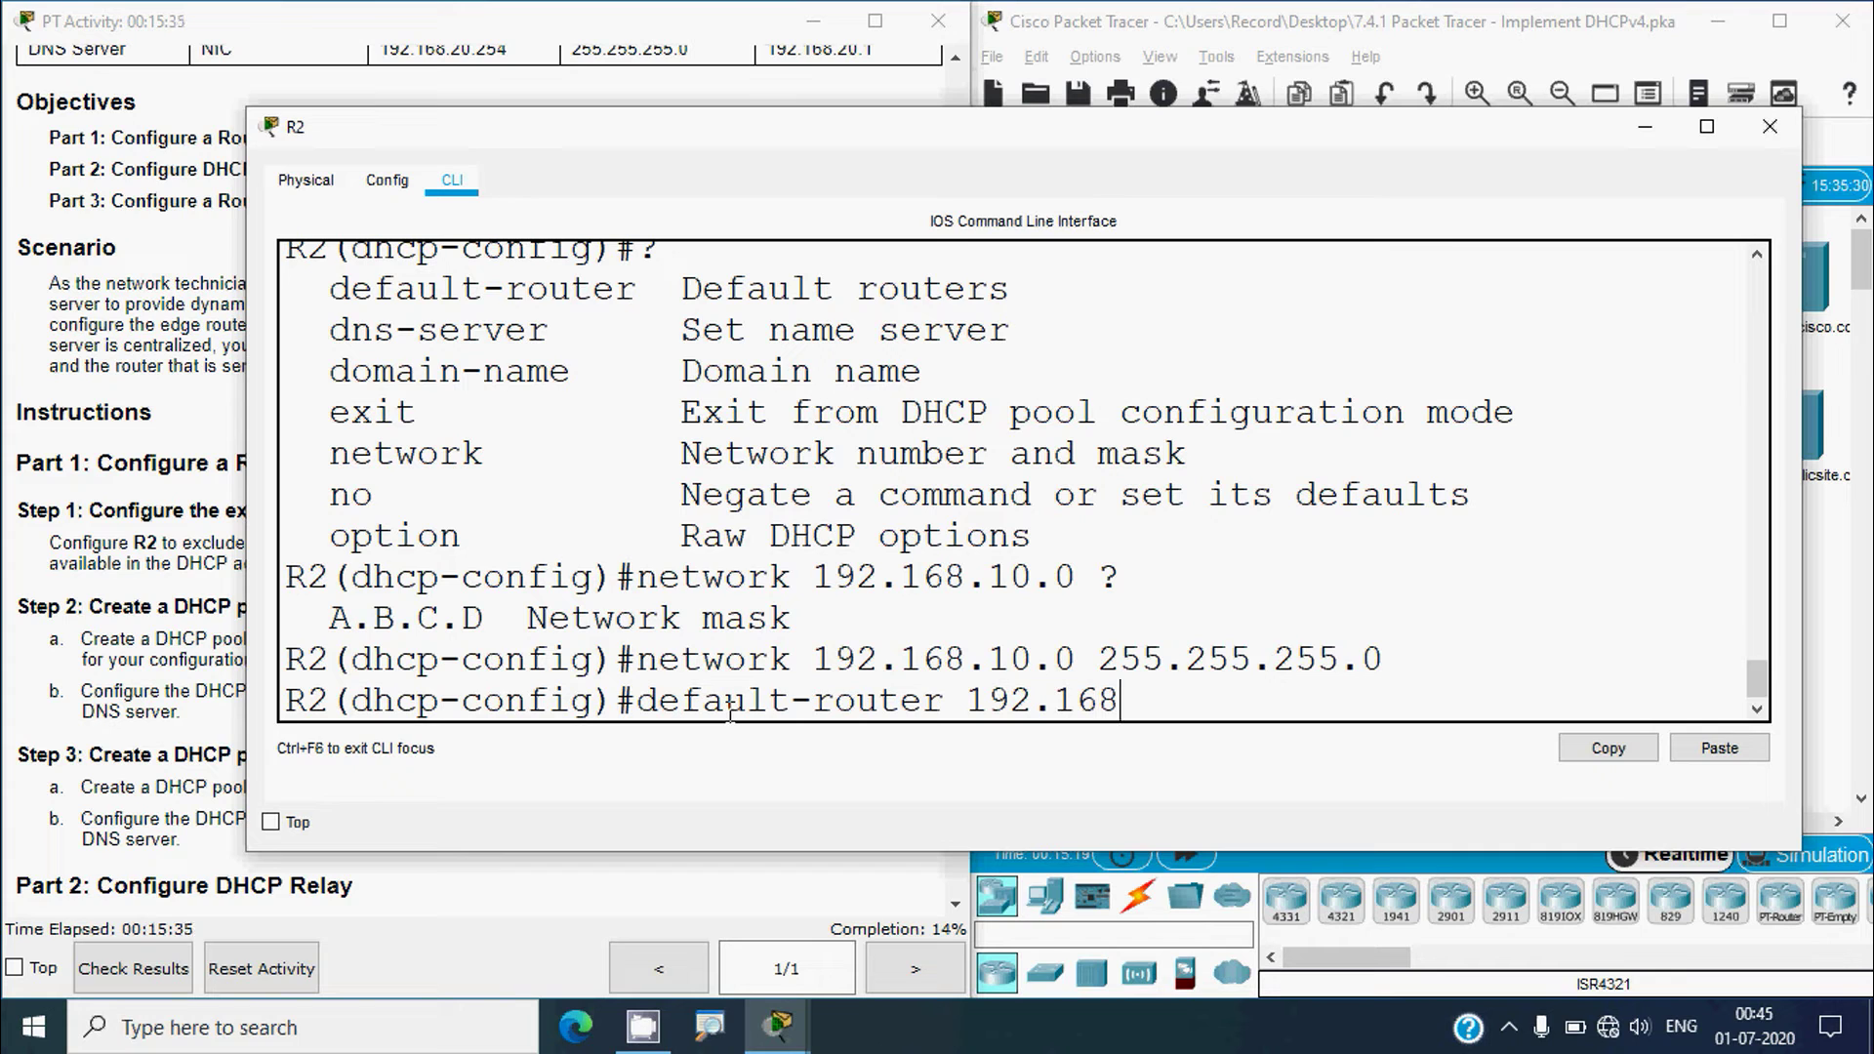
type(".10.1")
key("Return")
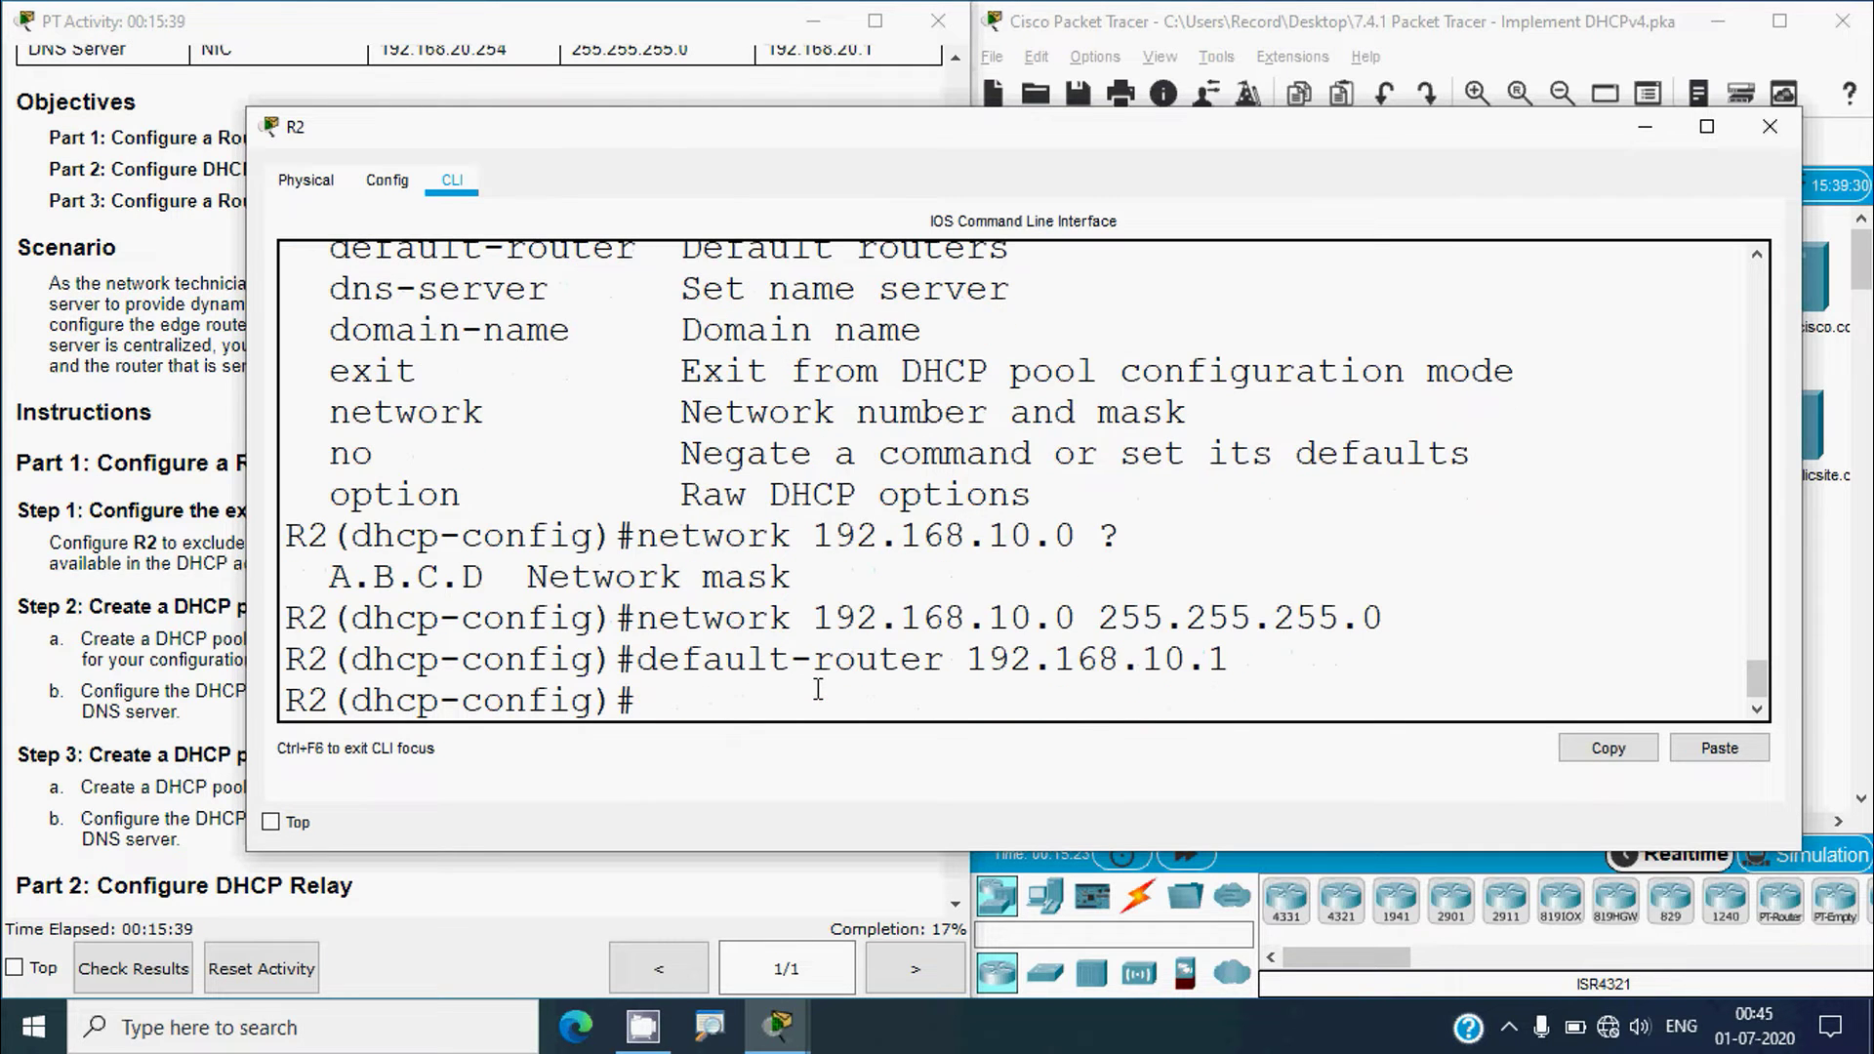
- Check R1's G0/0 interface in the topology and its IPv4 address in the Addressing Table against the R1-LAN gateway
left_click(112, 662)
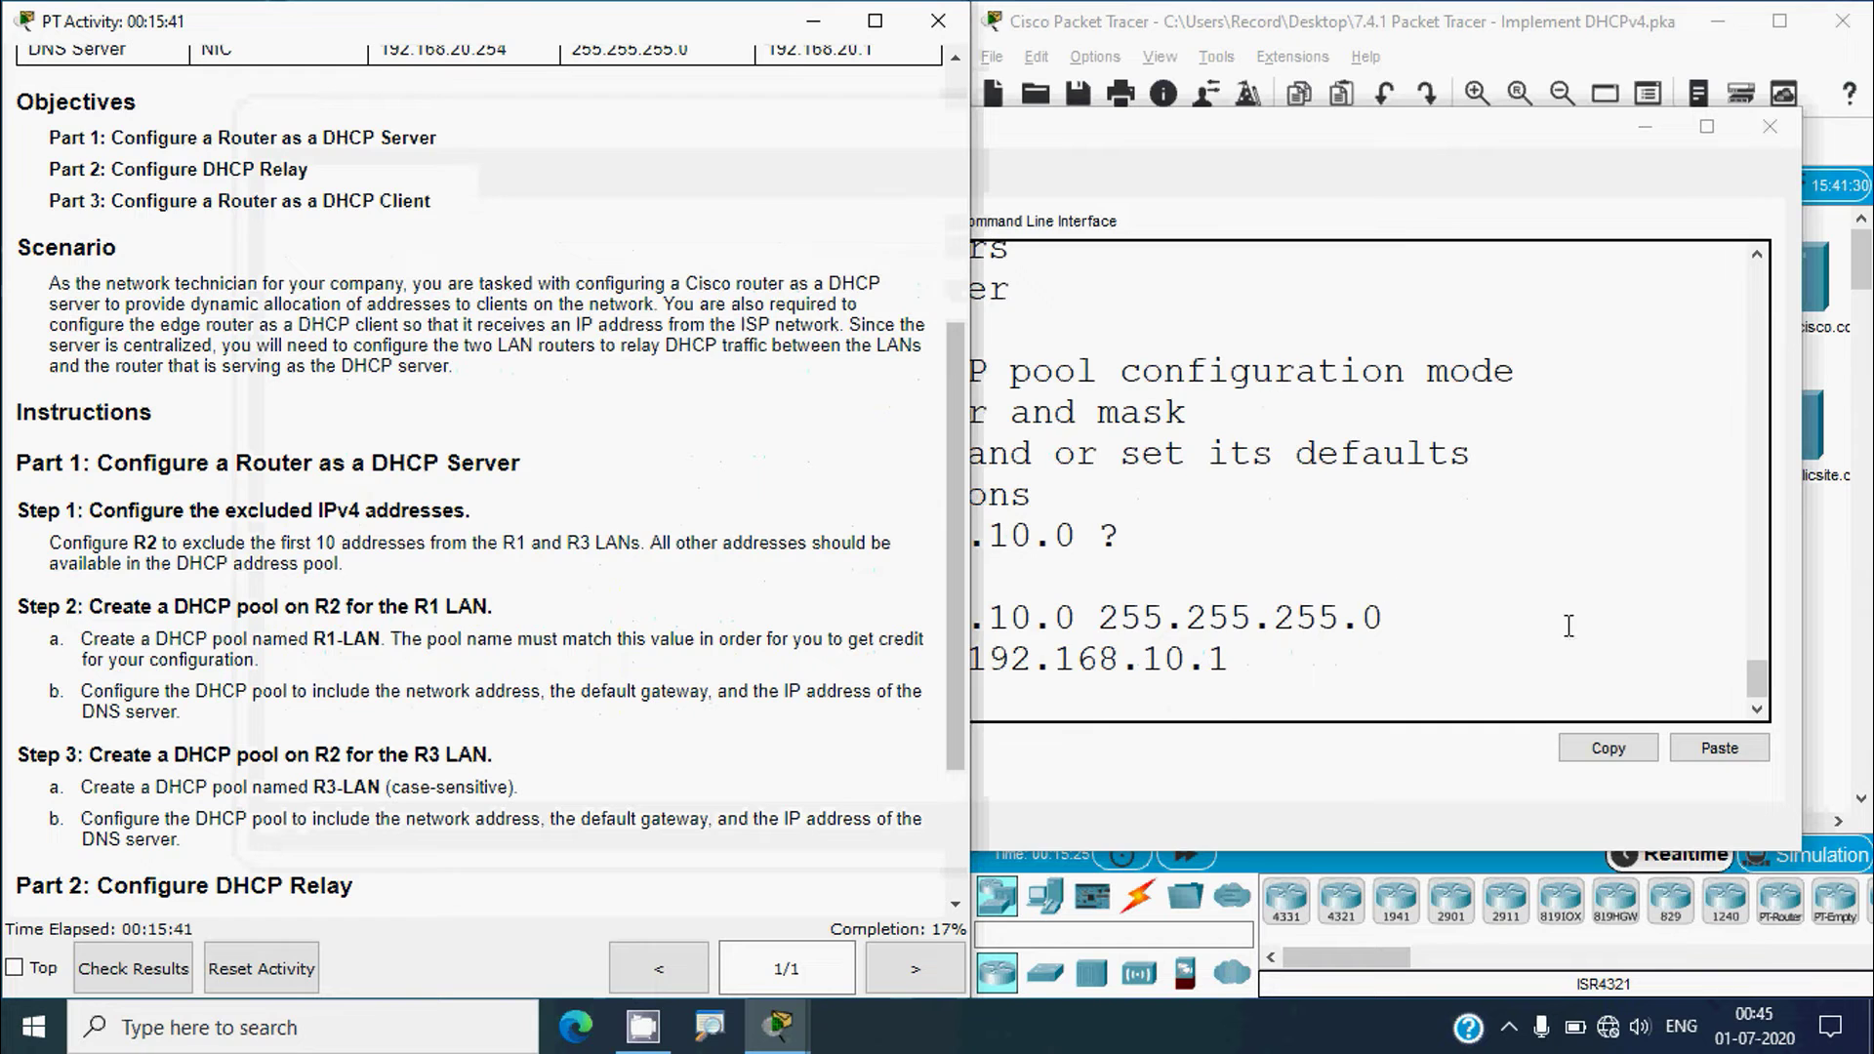
left_click(1828, 671)
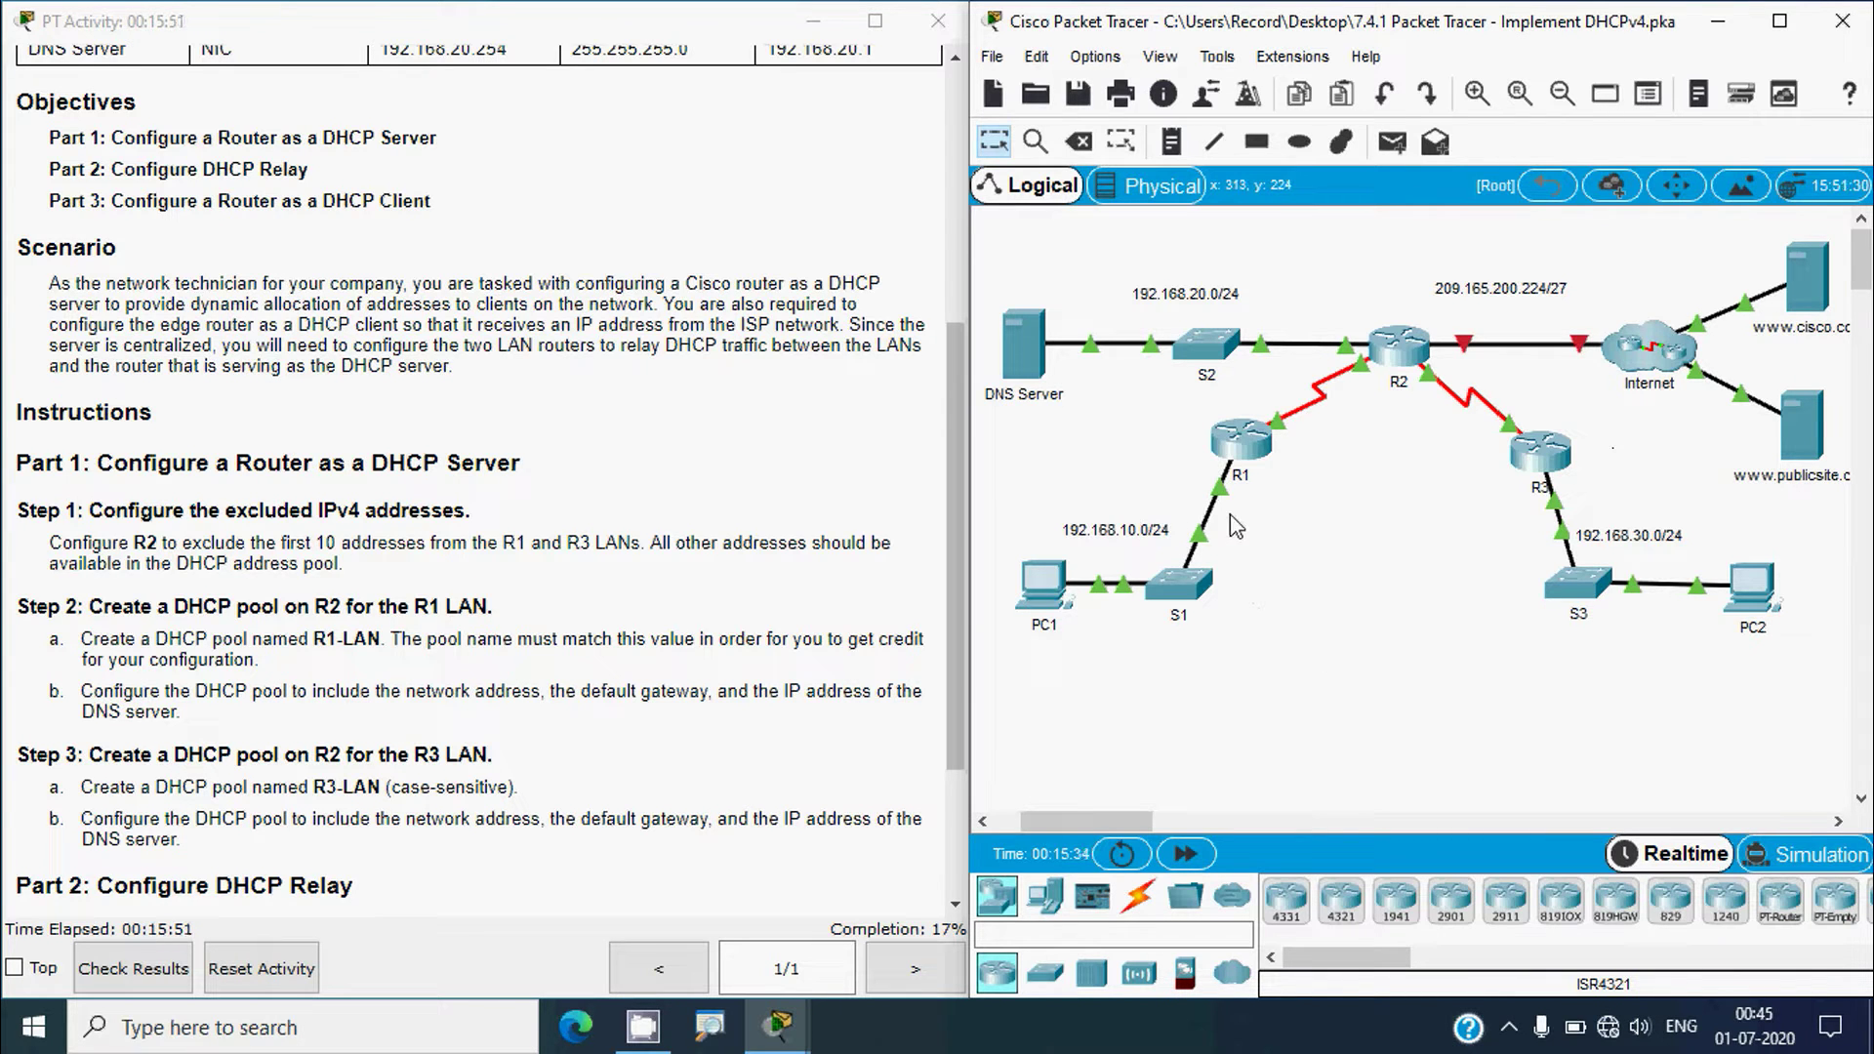
mouse_move(1224, 503)
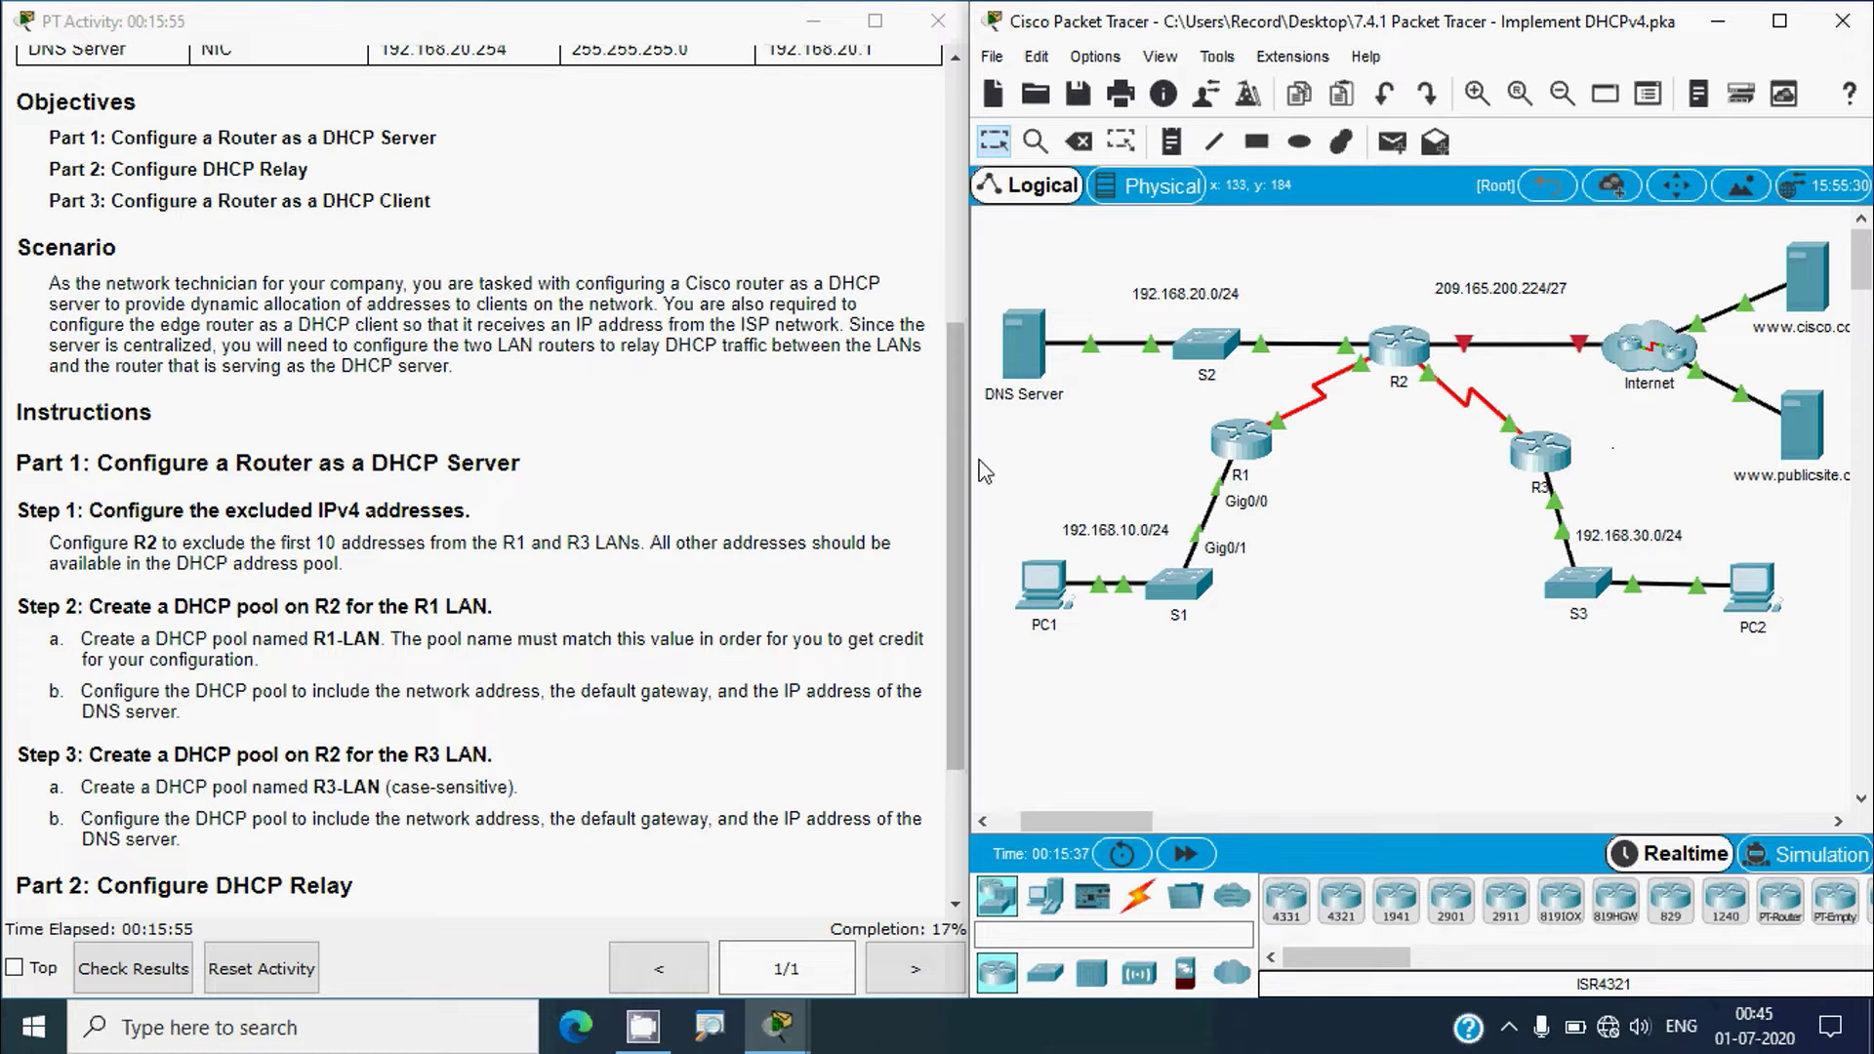
left_click_drag(956, 480, 956, 221)
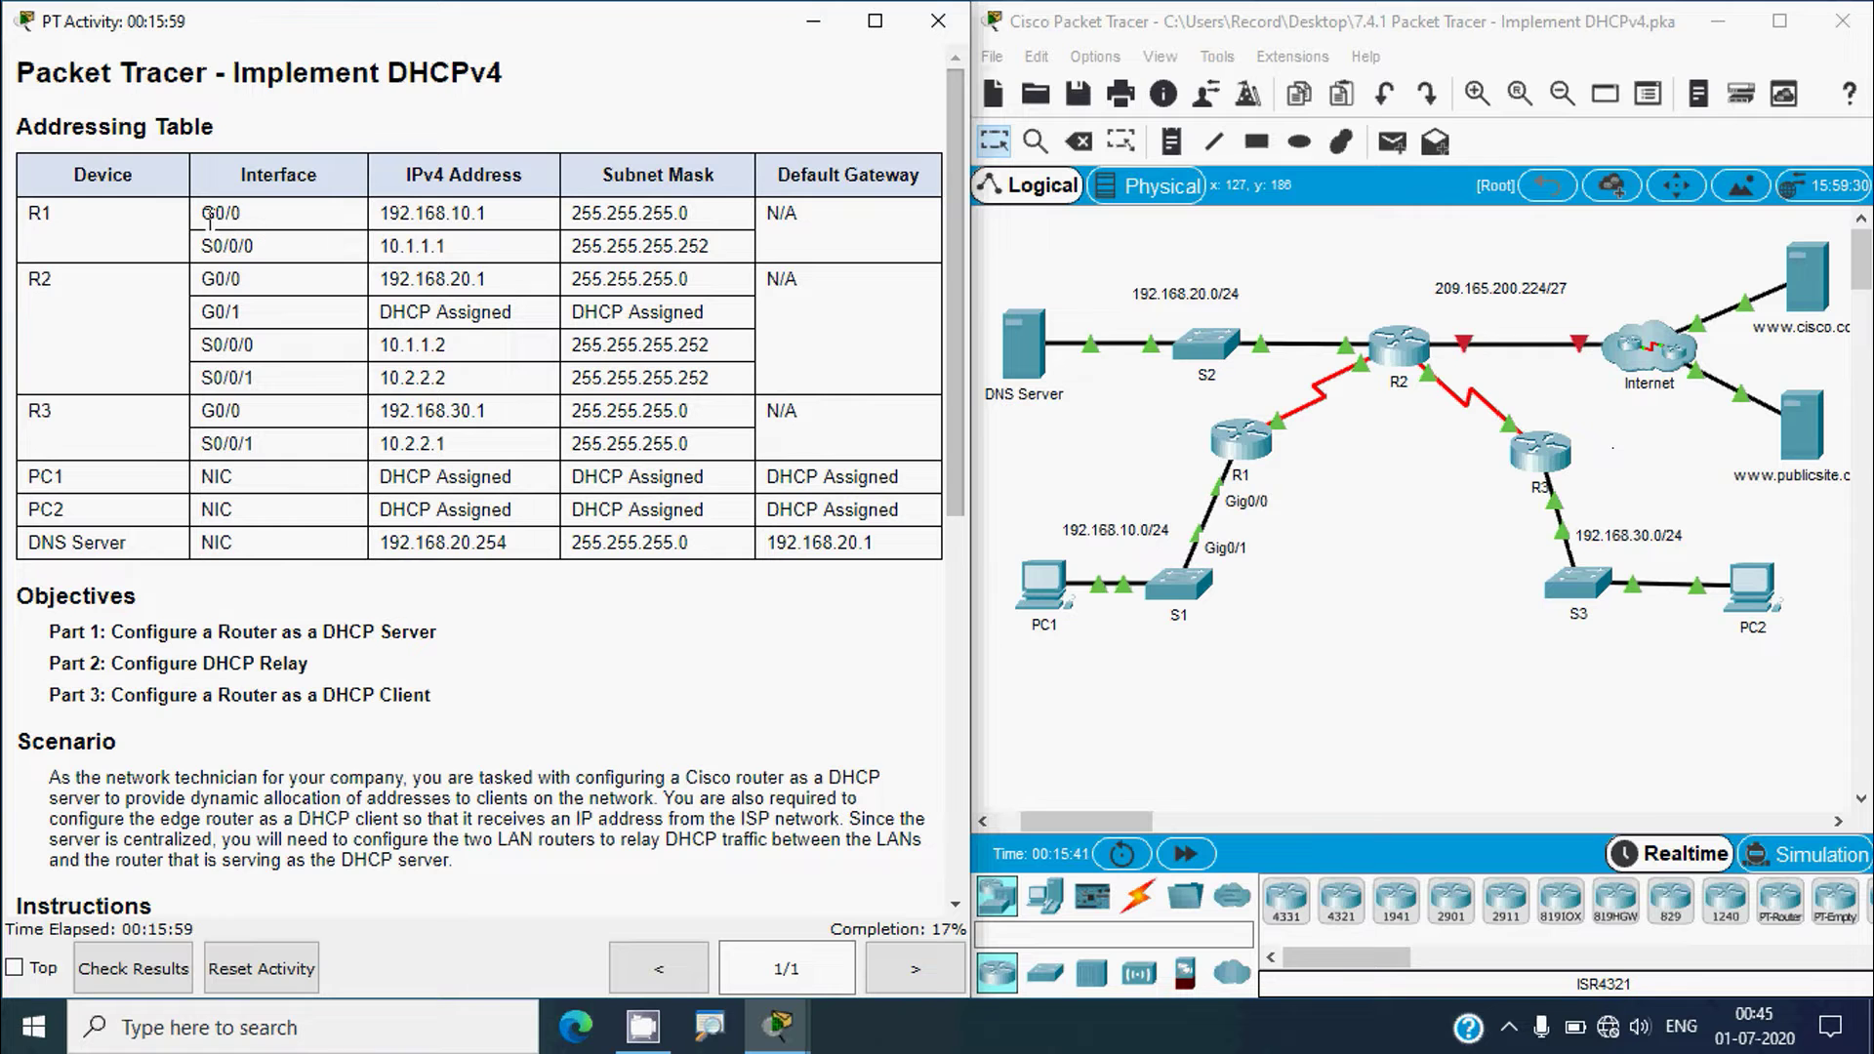
left_click_drag(201, 212, 500, 224)
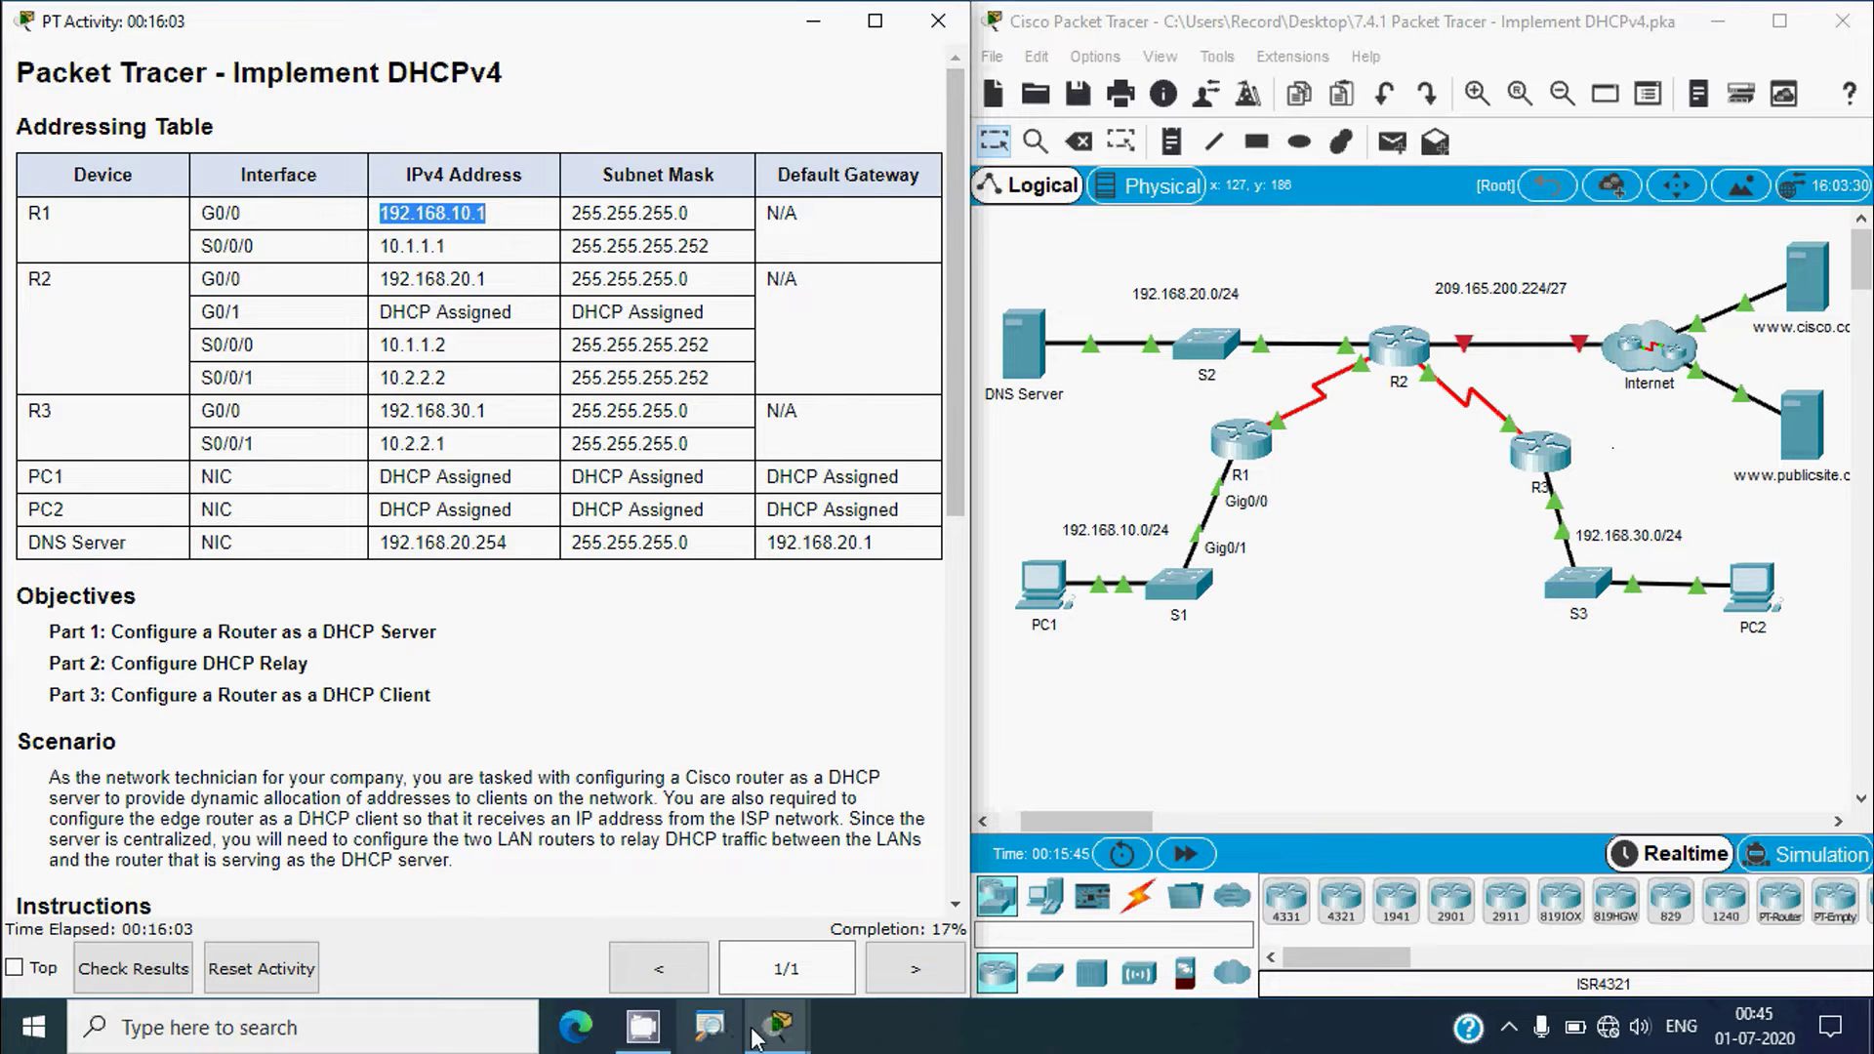
- Set the R1-LAN pool's DNS server to 192.168.20.254 on R2, checking the address against the Addressing Table
mouse_move(778, 1024)
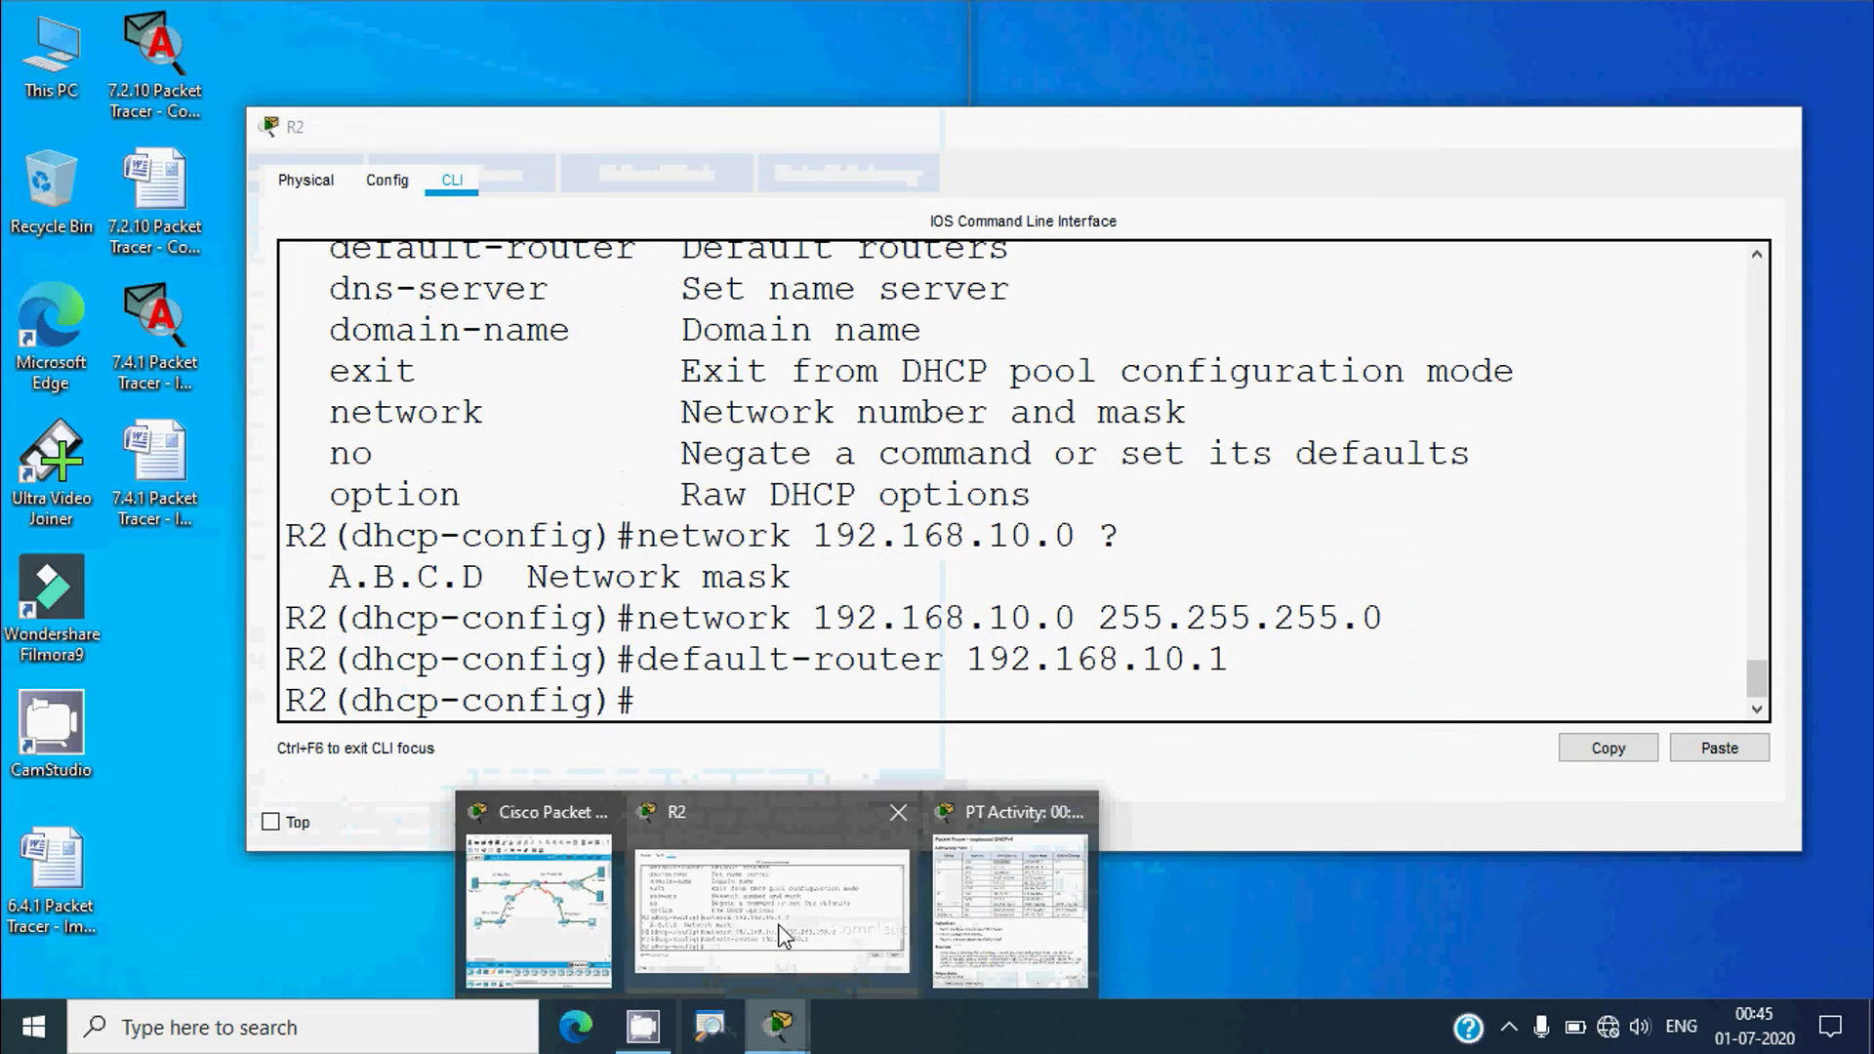
left_click(781, 935)
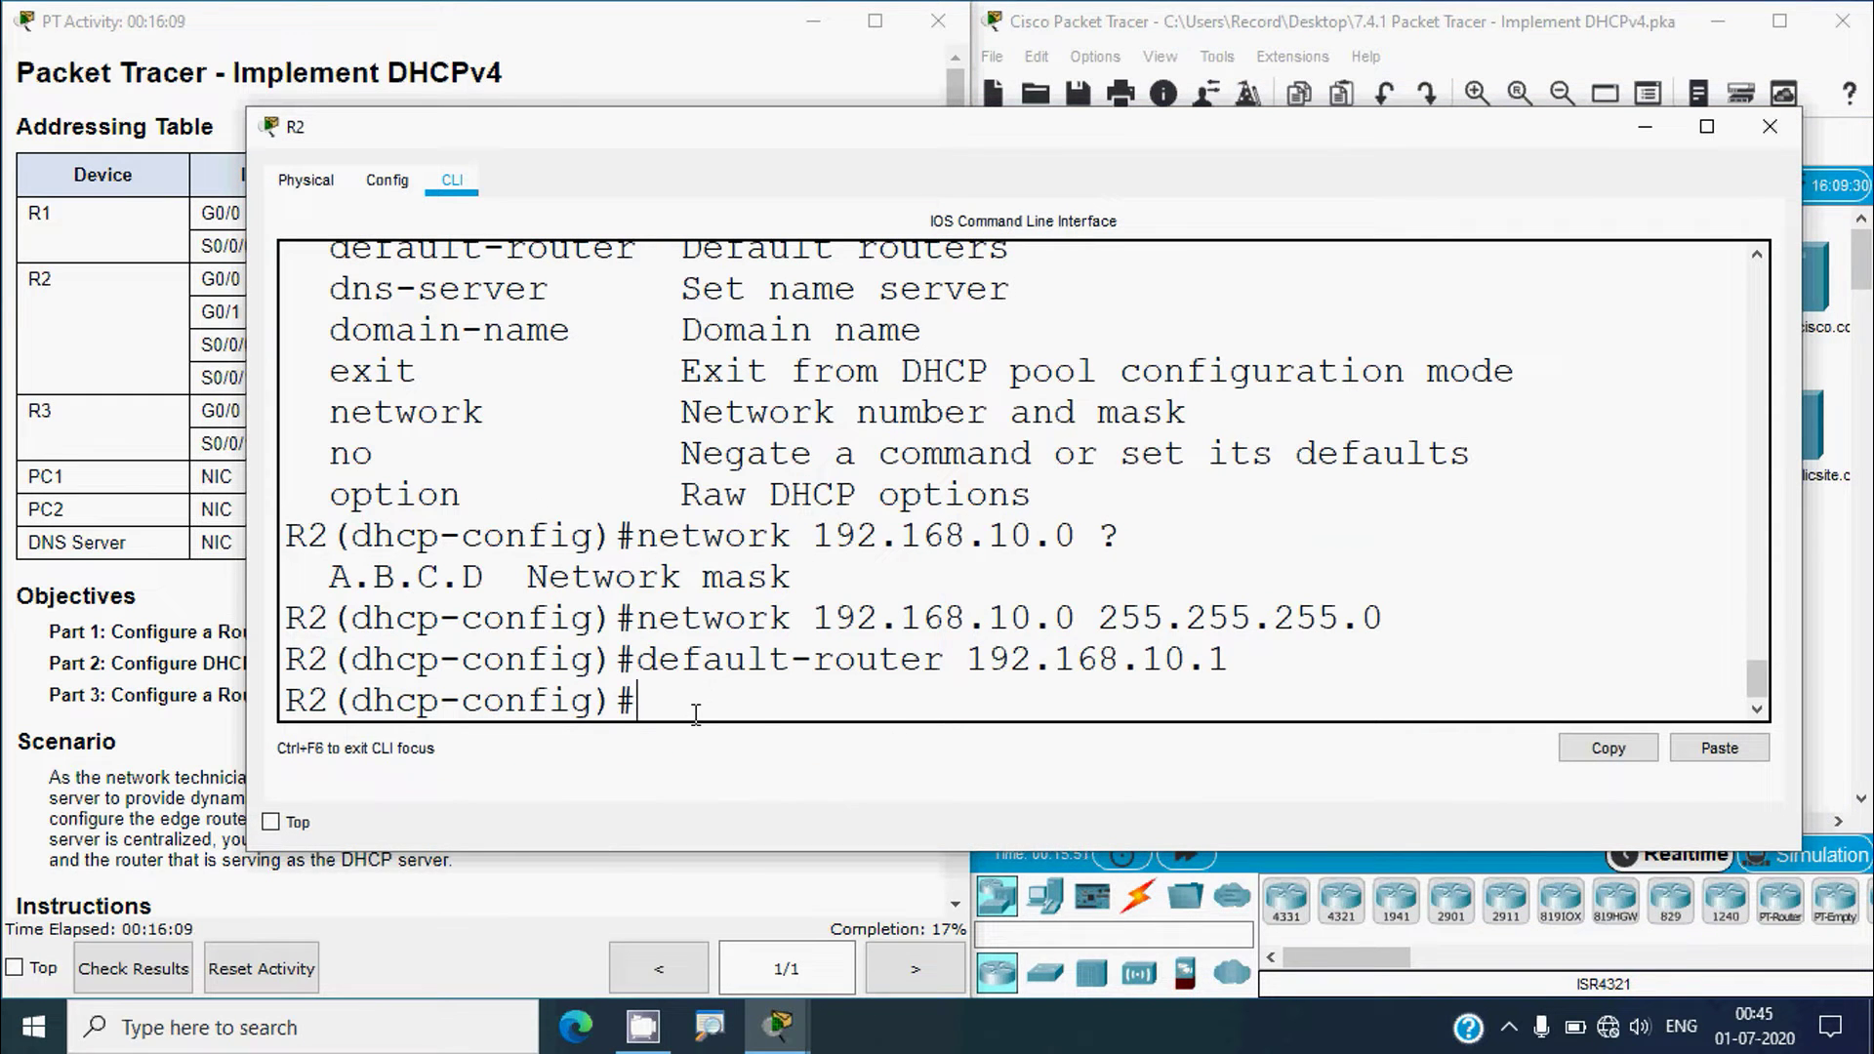
type("dns")
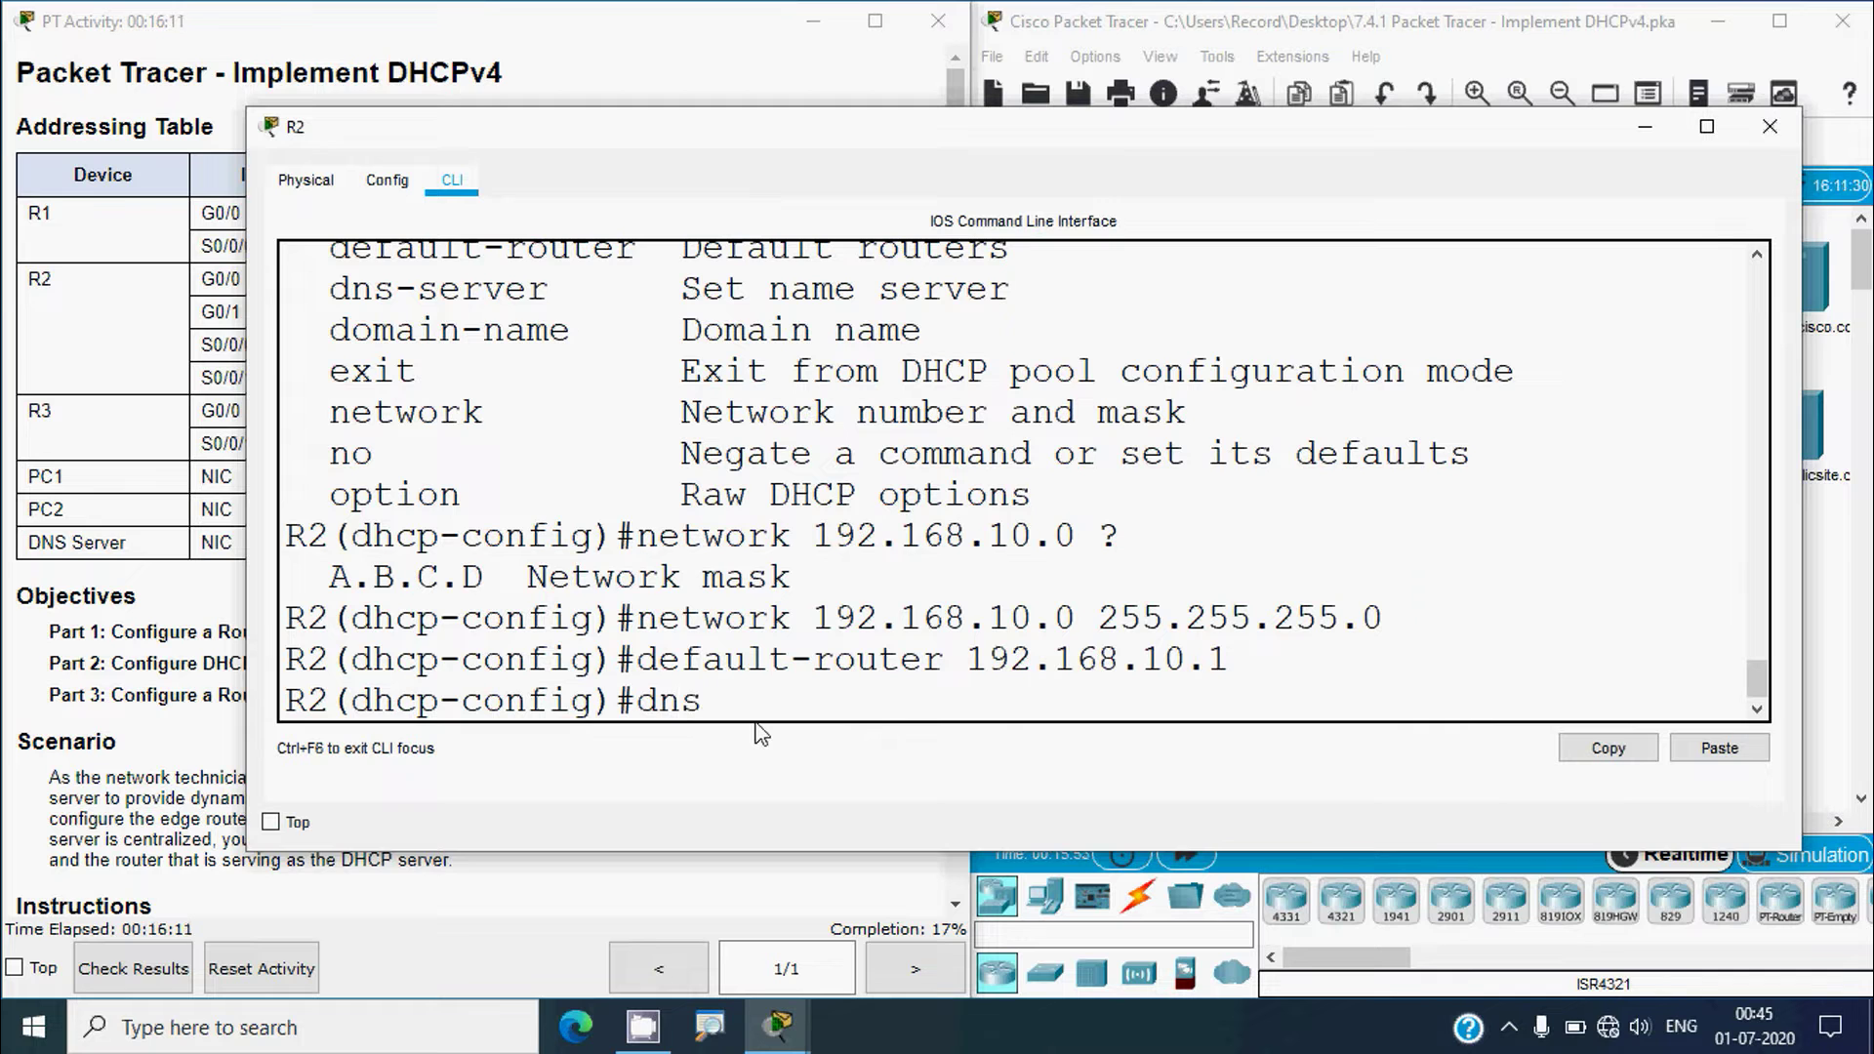
type("-server")
left_click(164, 576)
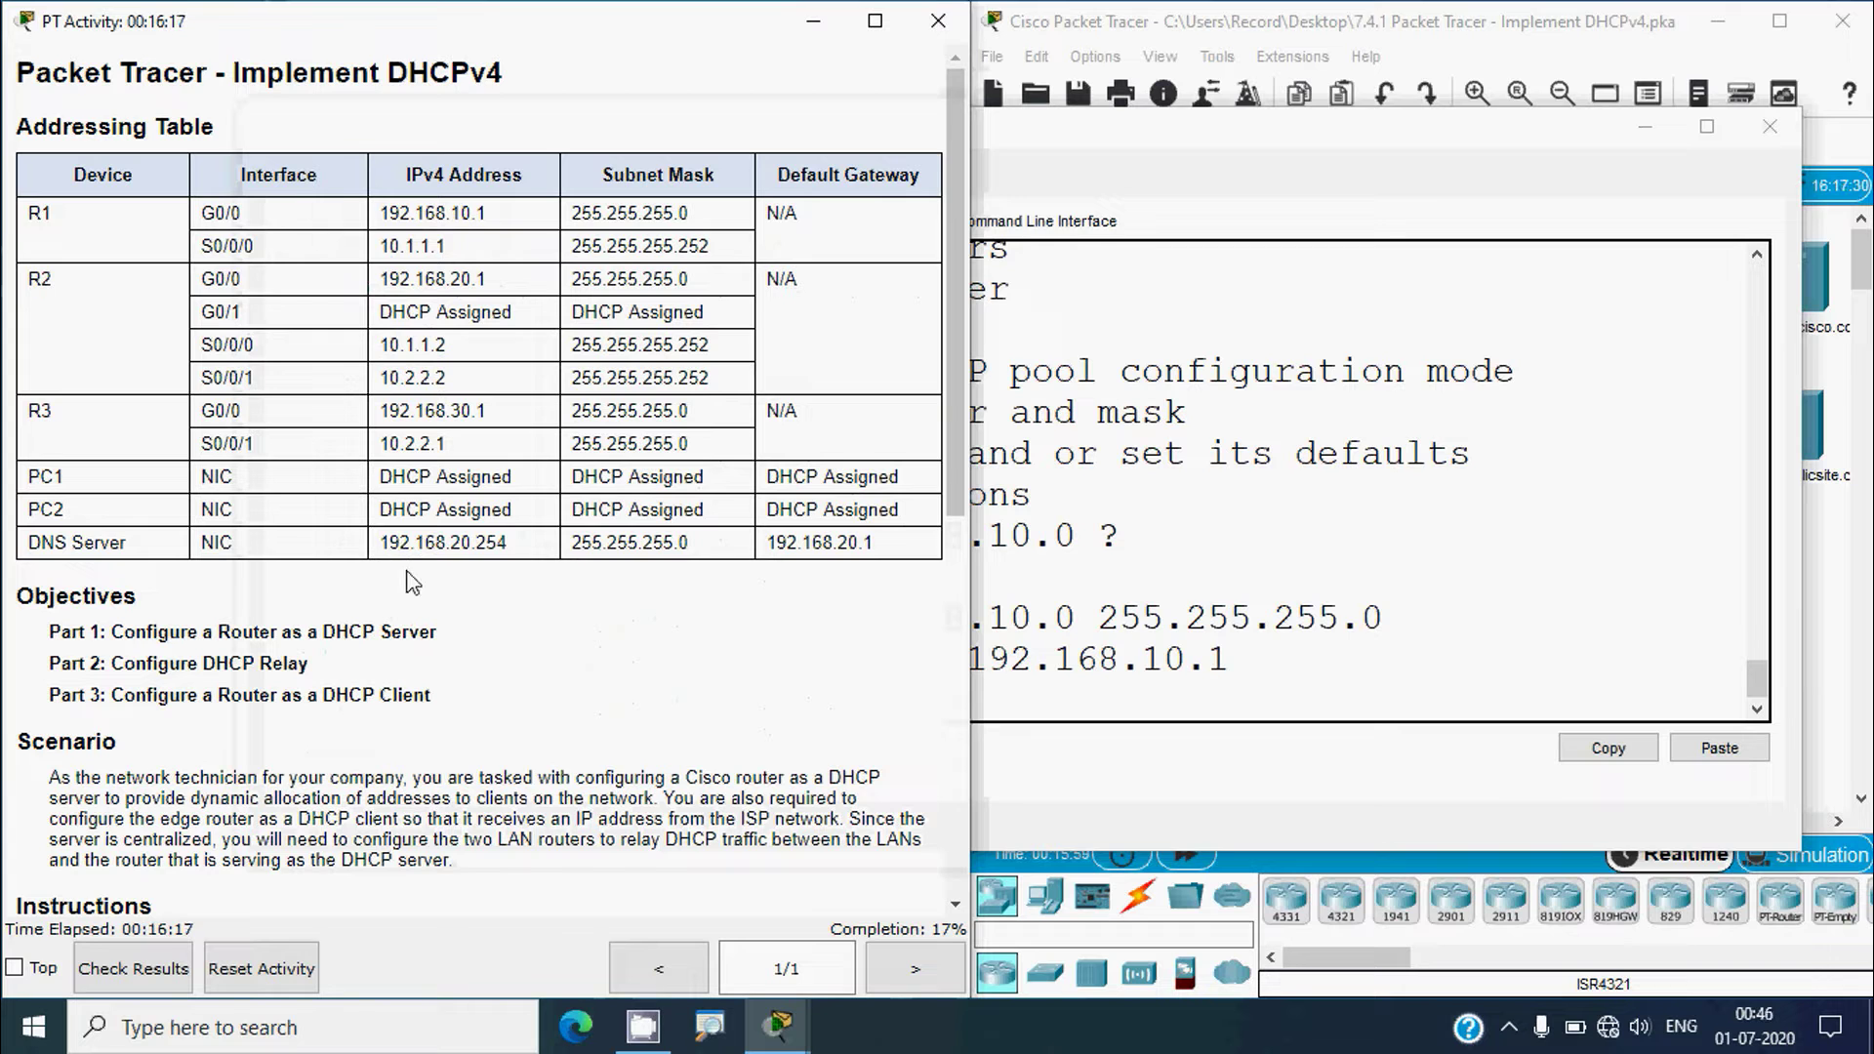
left_click(1019, 713)
type("192")
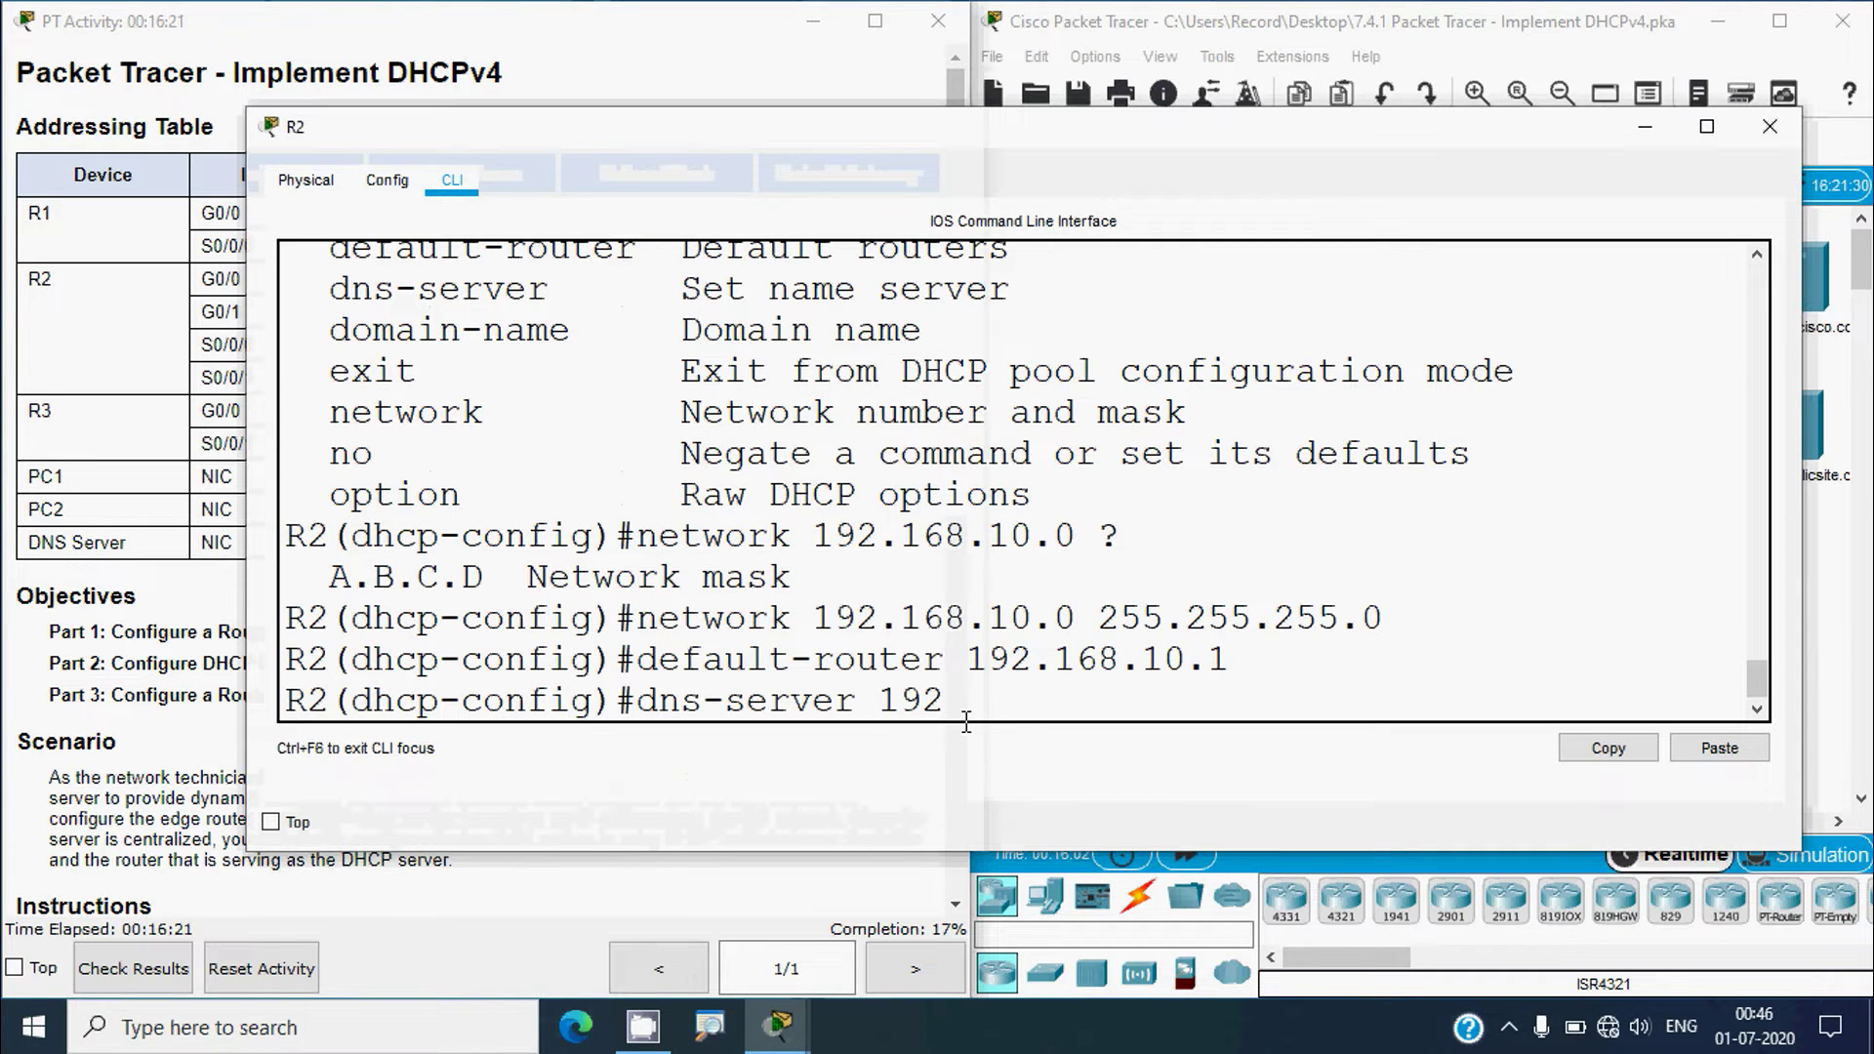
type(".168.20")
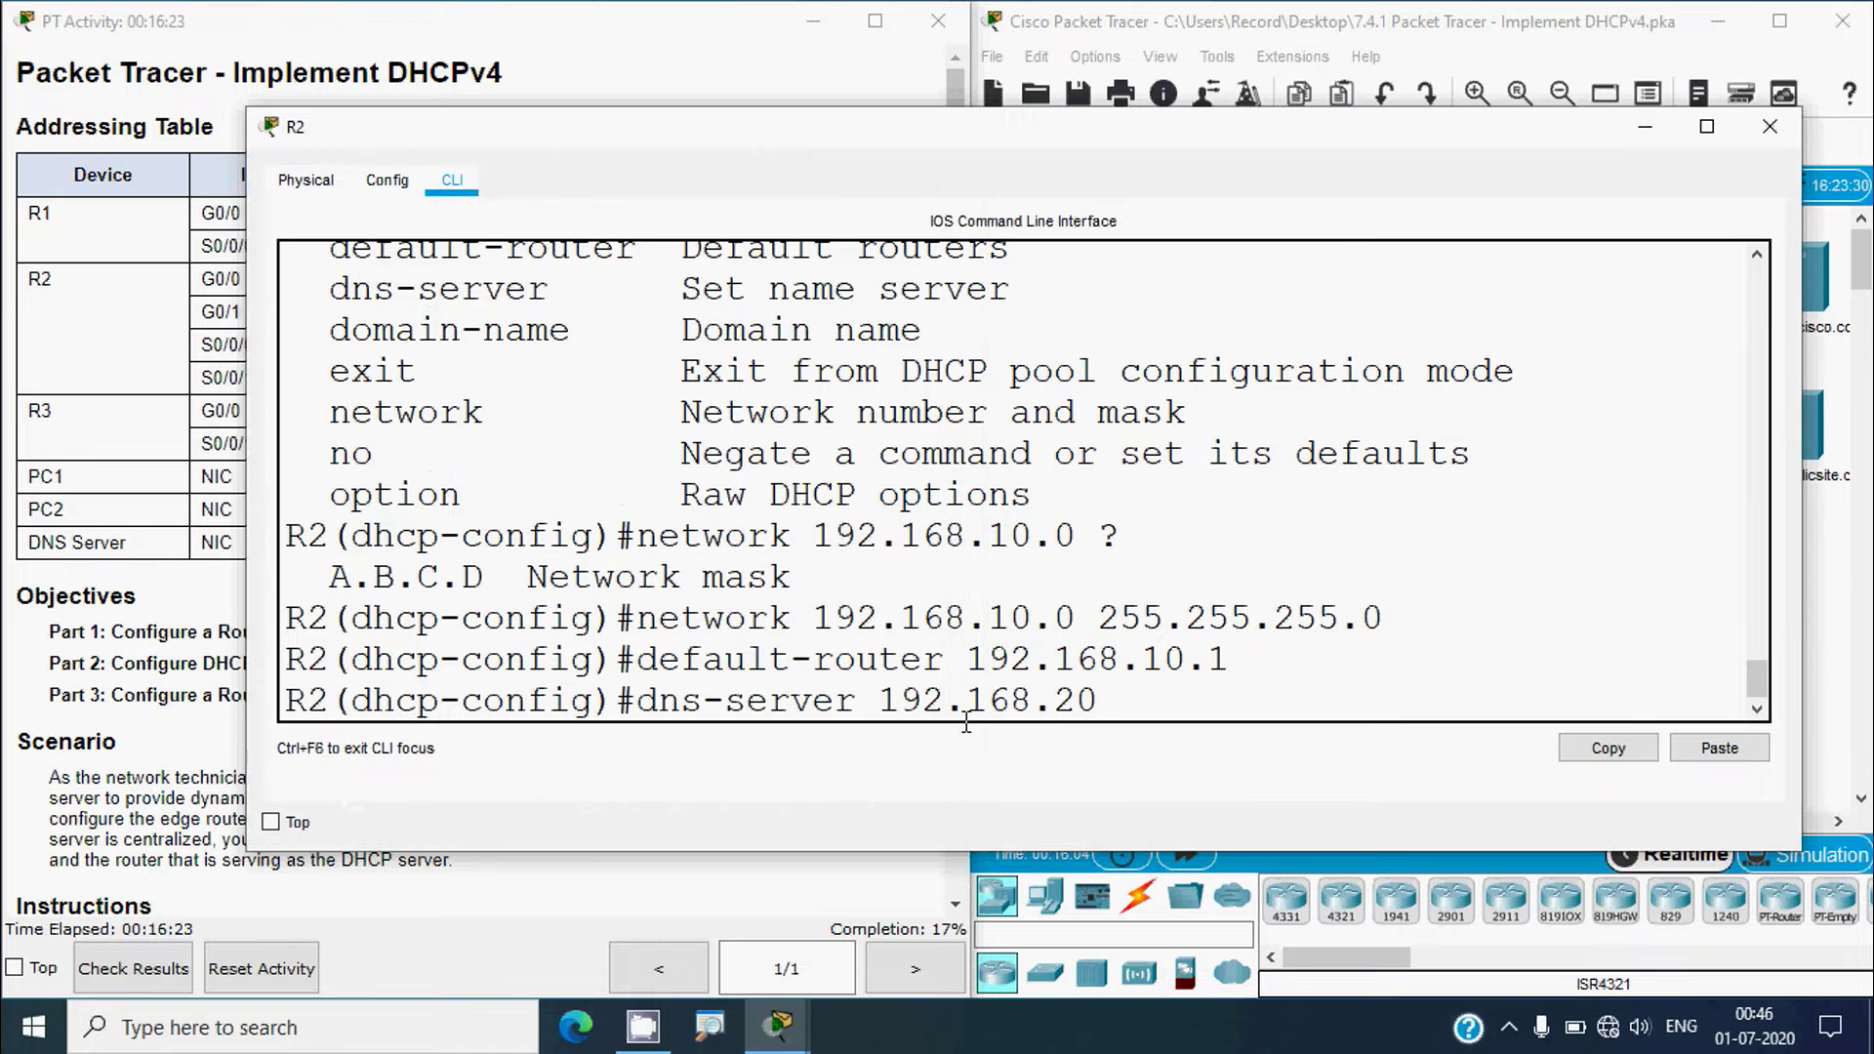
type(".20.254")
left_click(215, 511)
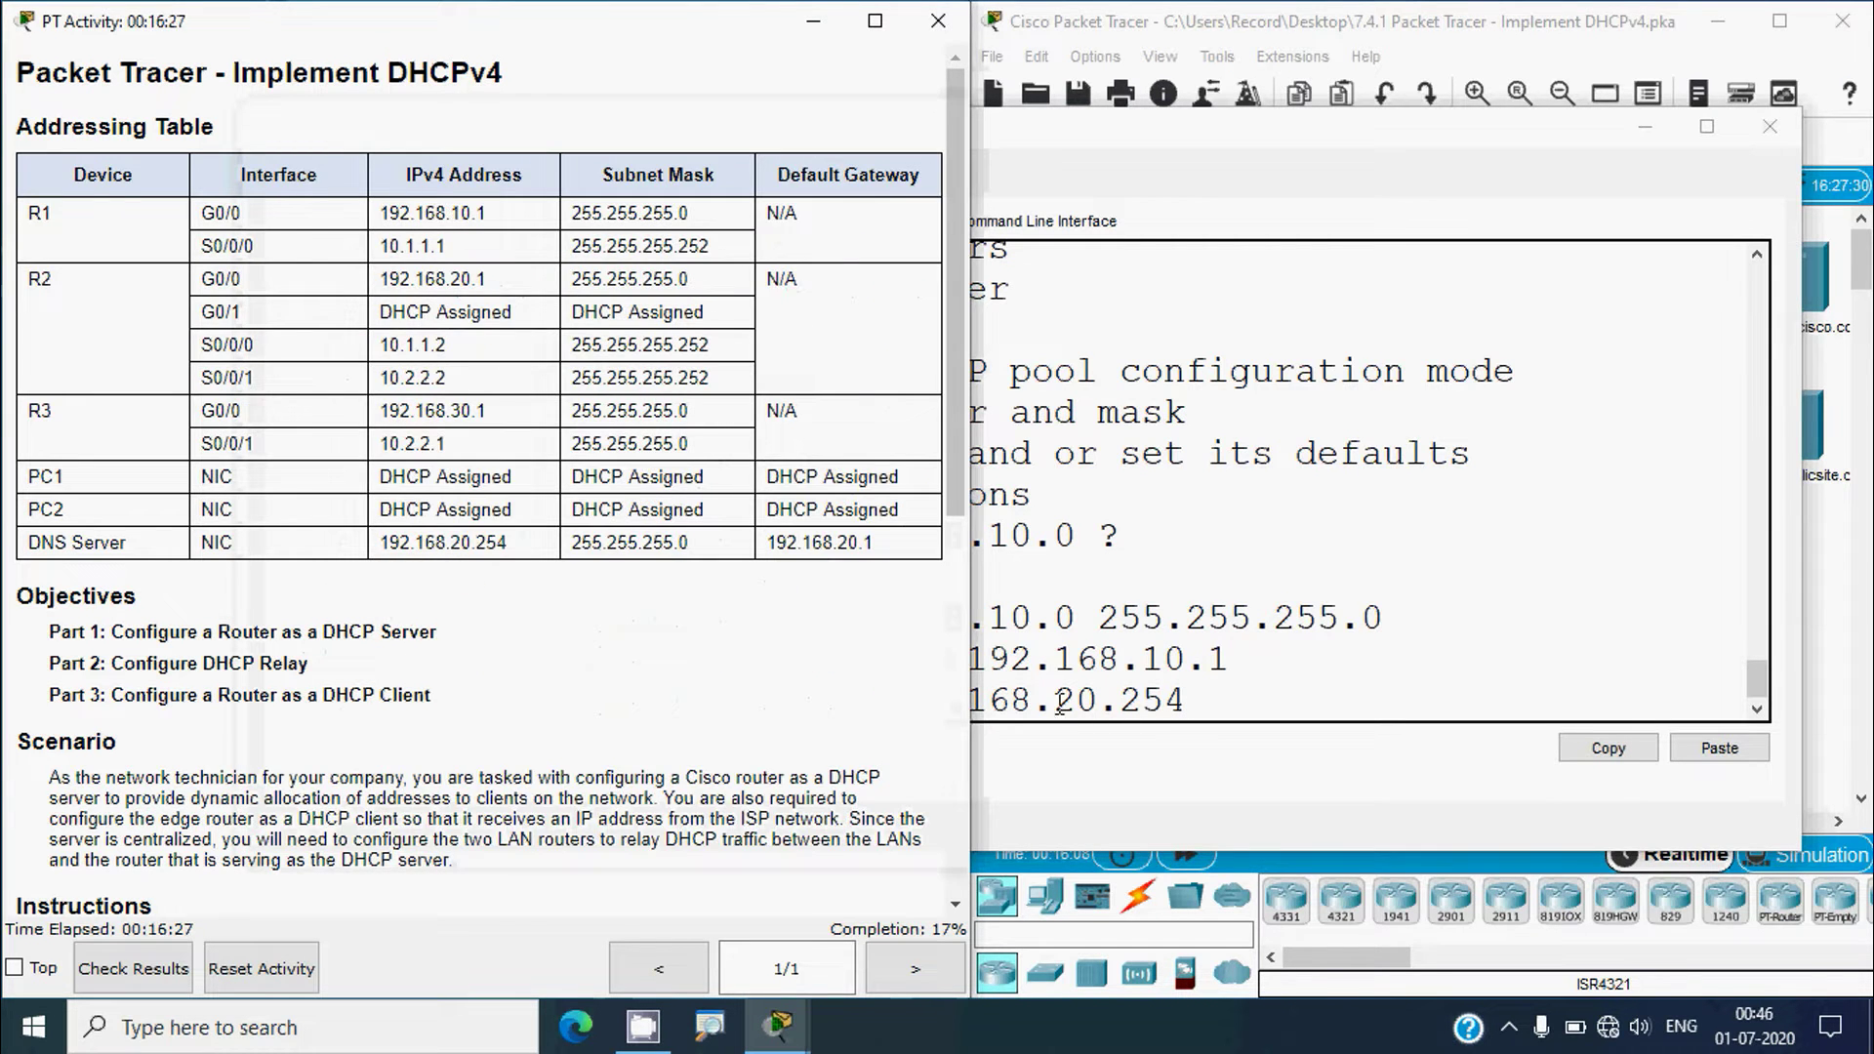
left_click(1118, 707)
key("Return")
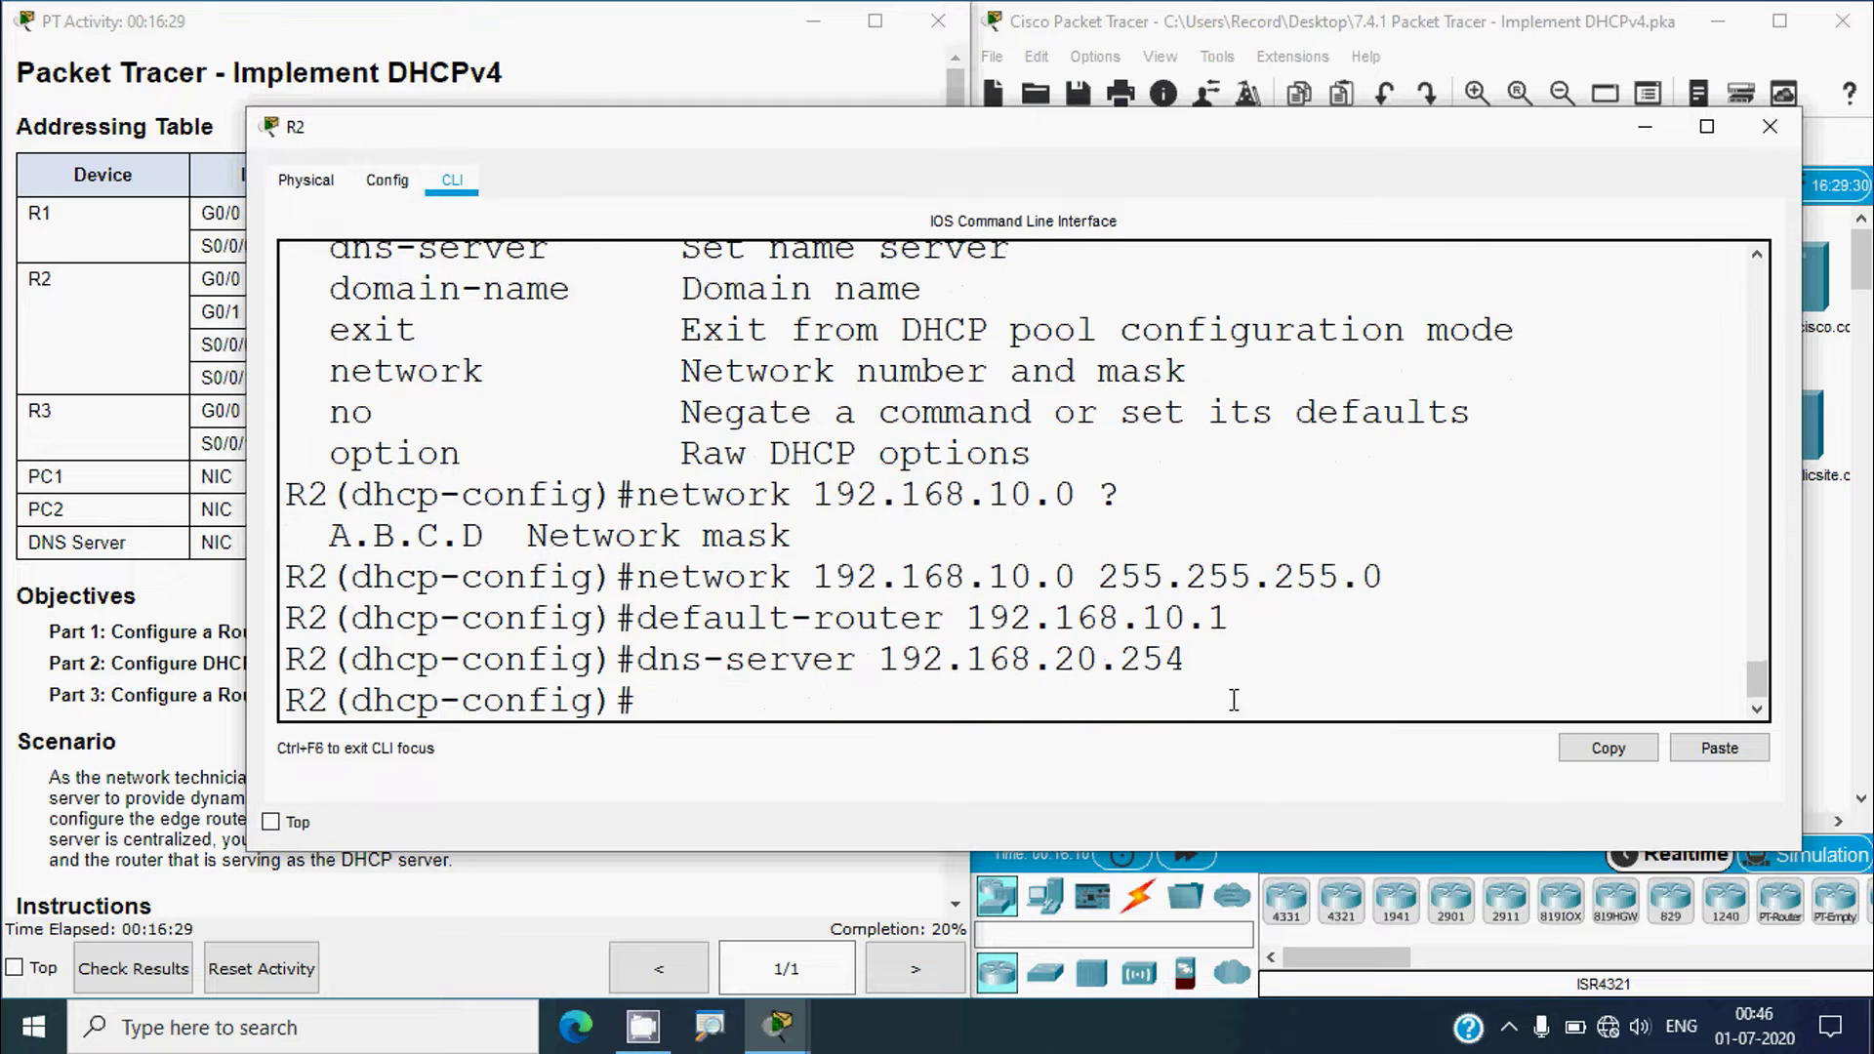
- Read the Step 3 instructions for the R3 LAN pool and close R2's window
left_click(224, 635)
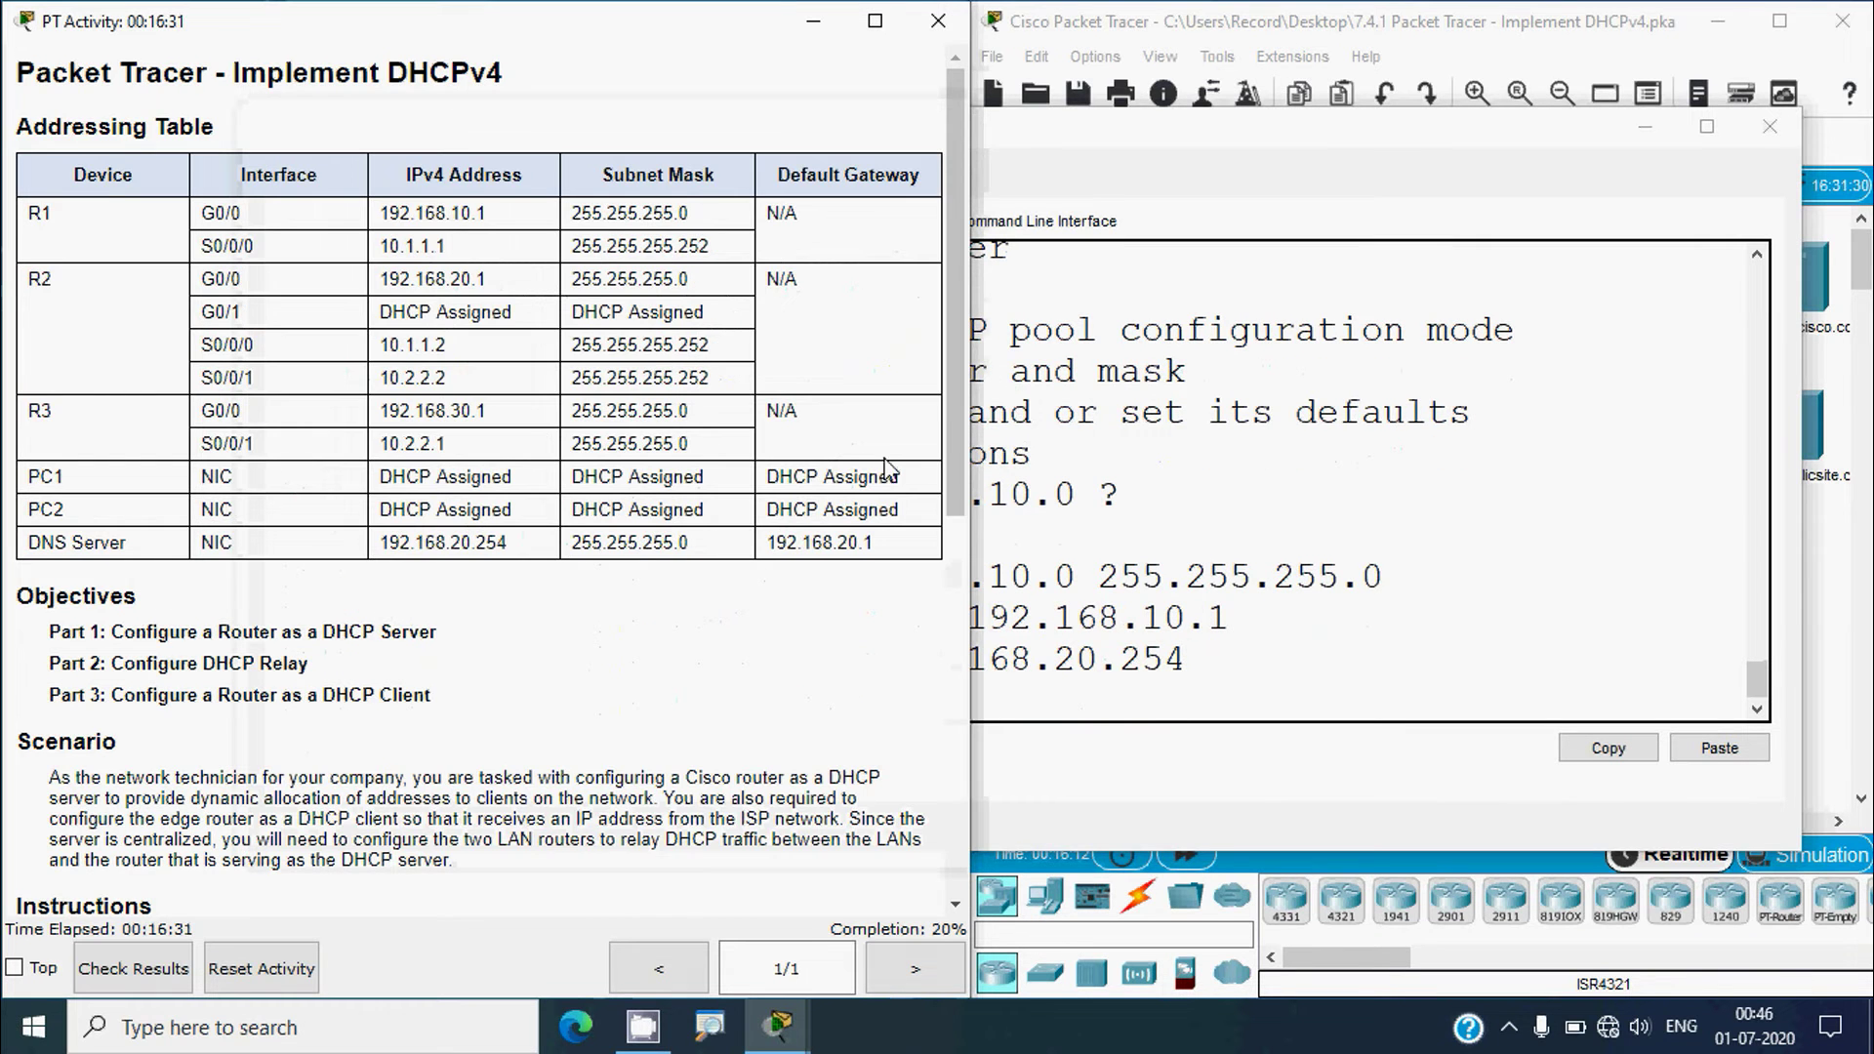
left_click_drag(952, 359, 969, 764)
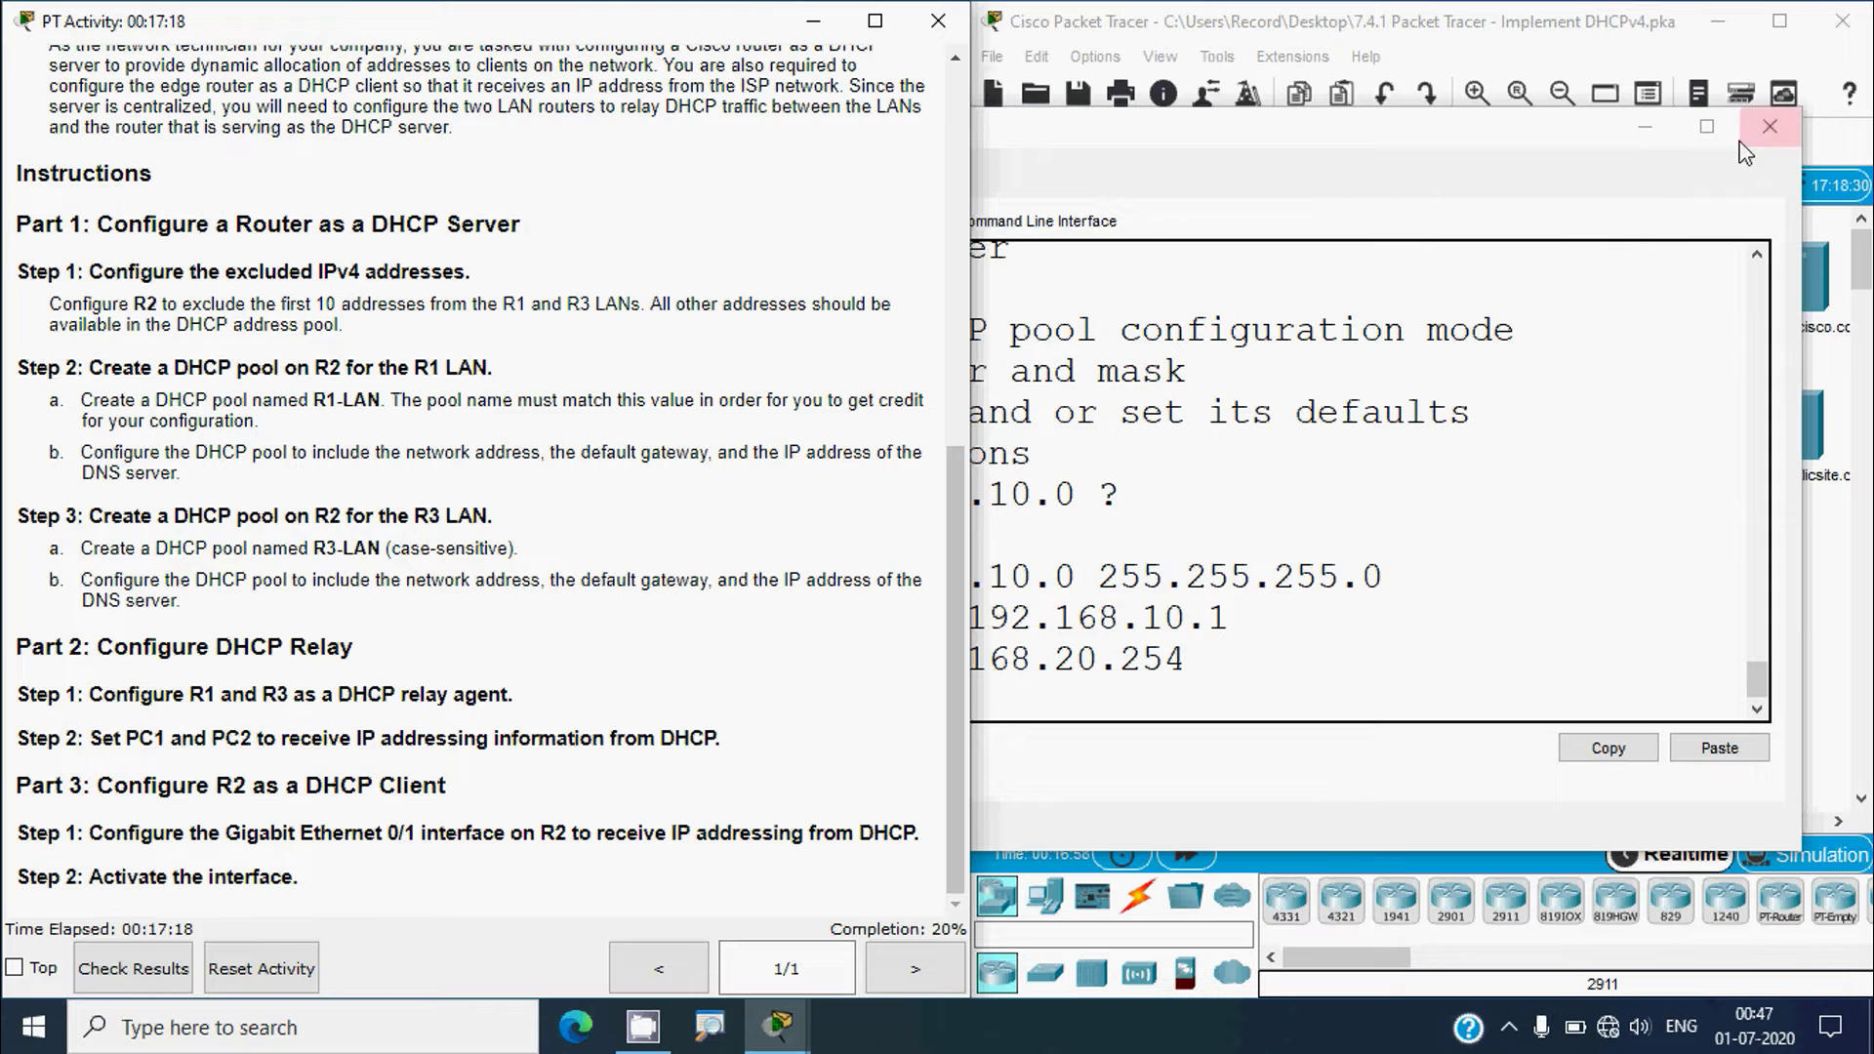
left_click(1768, 129)
left_click(1766, 130)
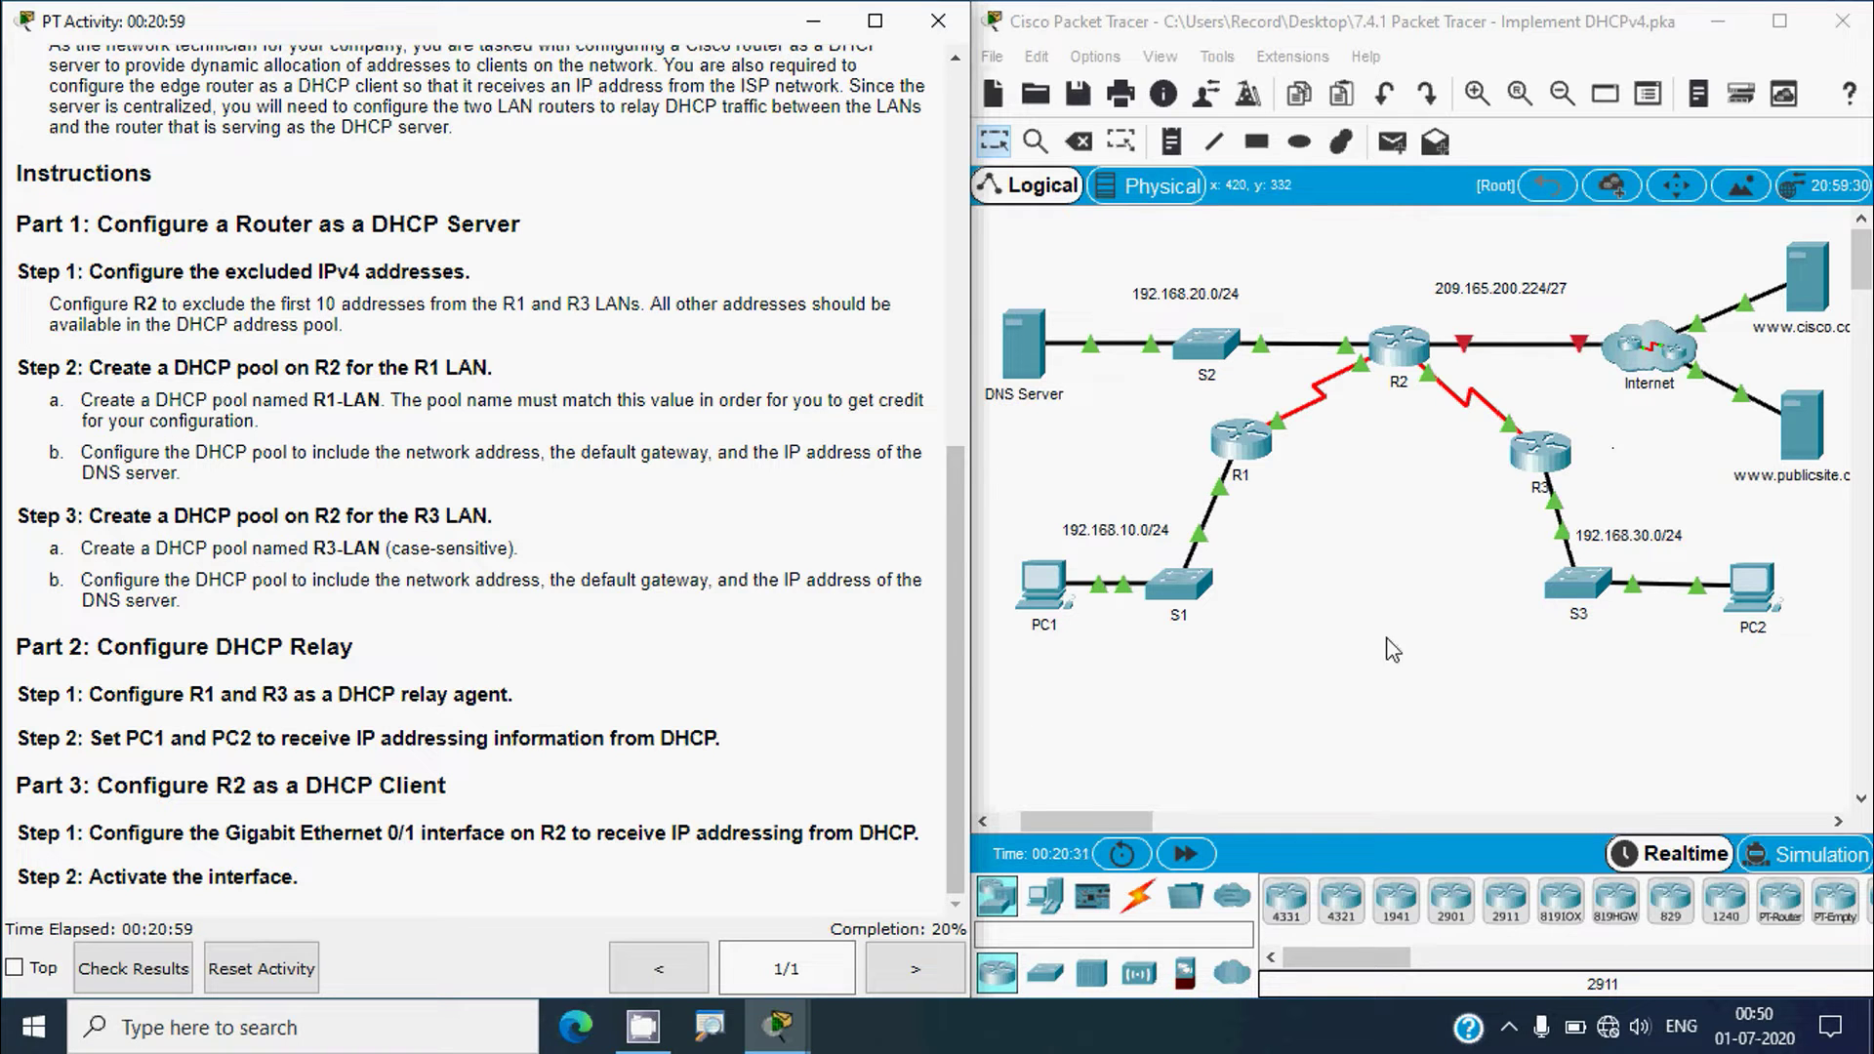
- Reopen R2's command line in a wider window and exit DHCP pool configuration mode
left_click(1399, 346)
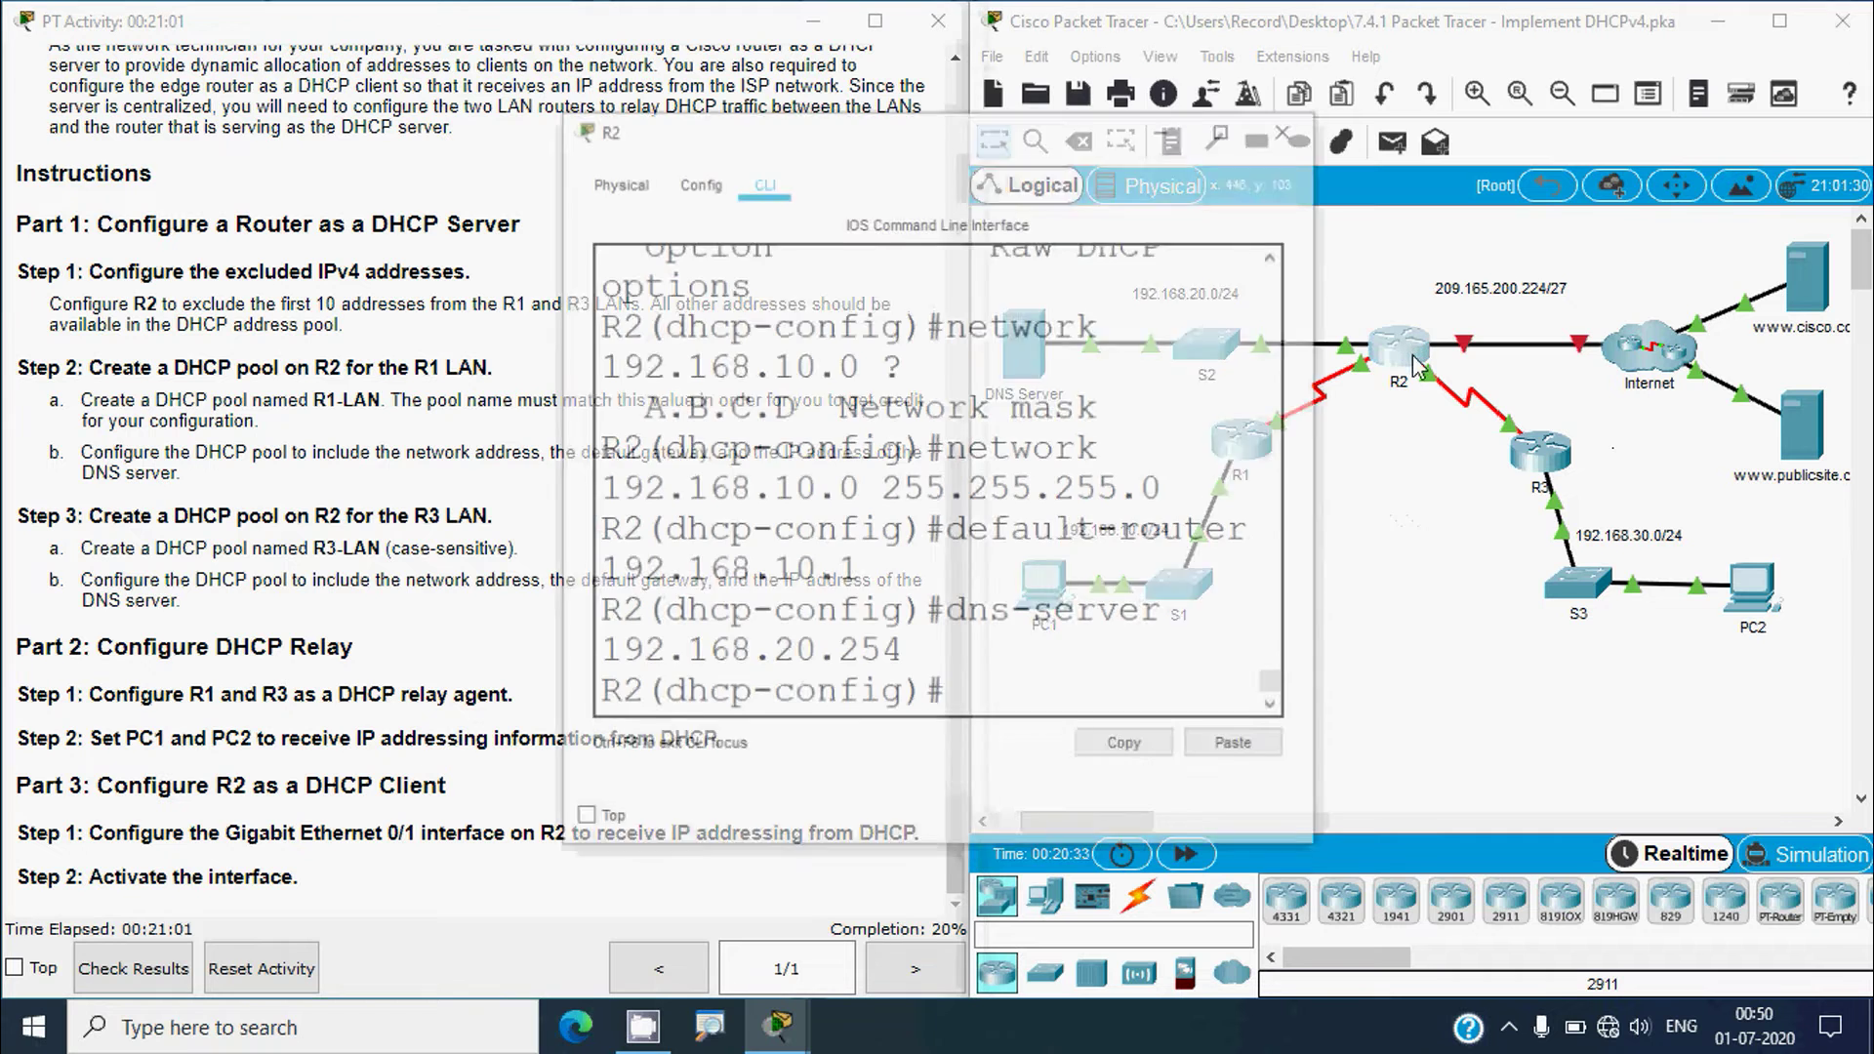
left_click_drag(1319, 576, 1715, 610)
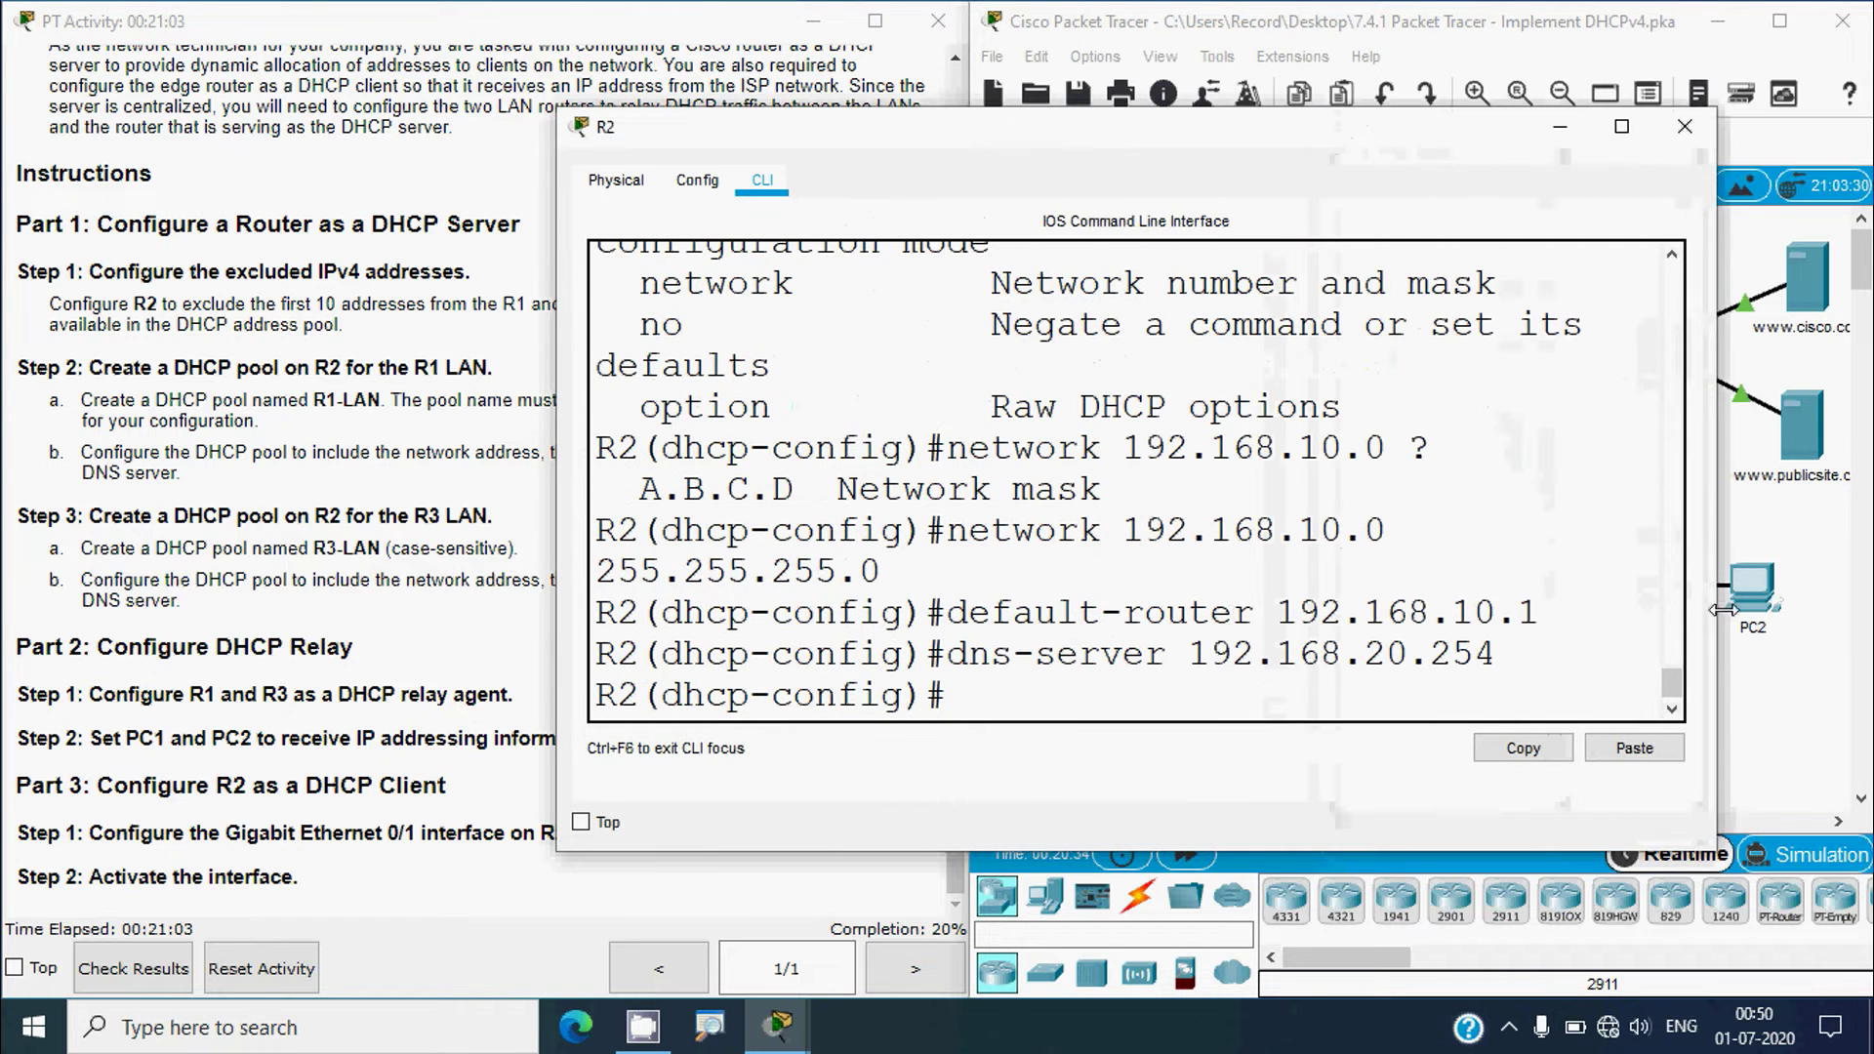
left_click_drag(558, 602, 256, 610)
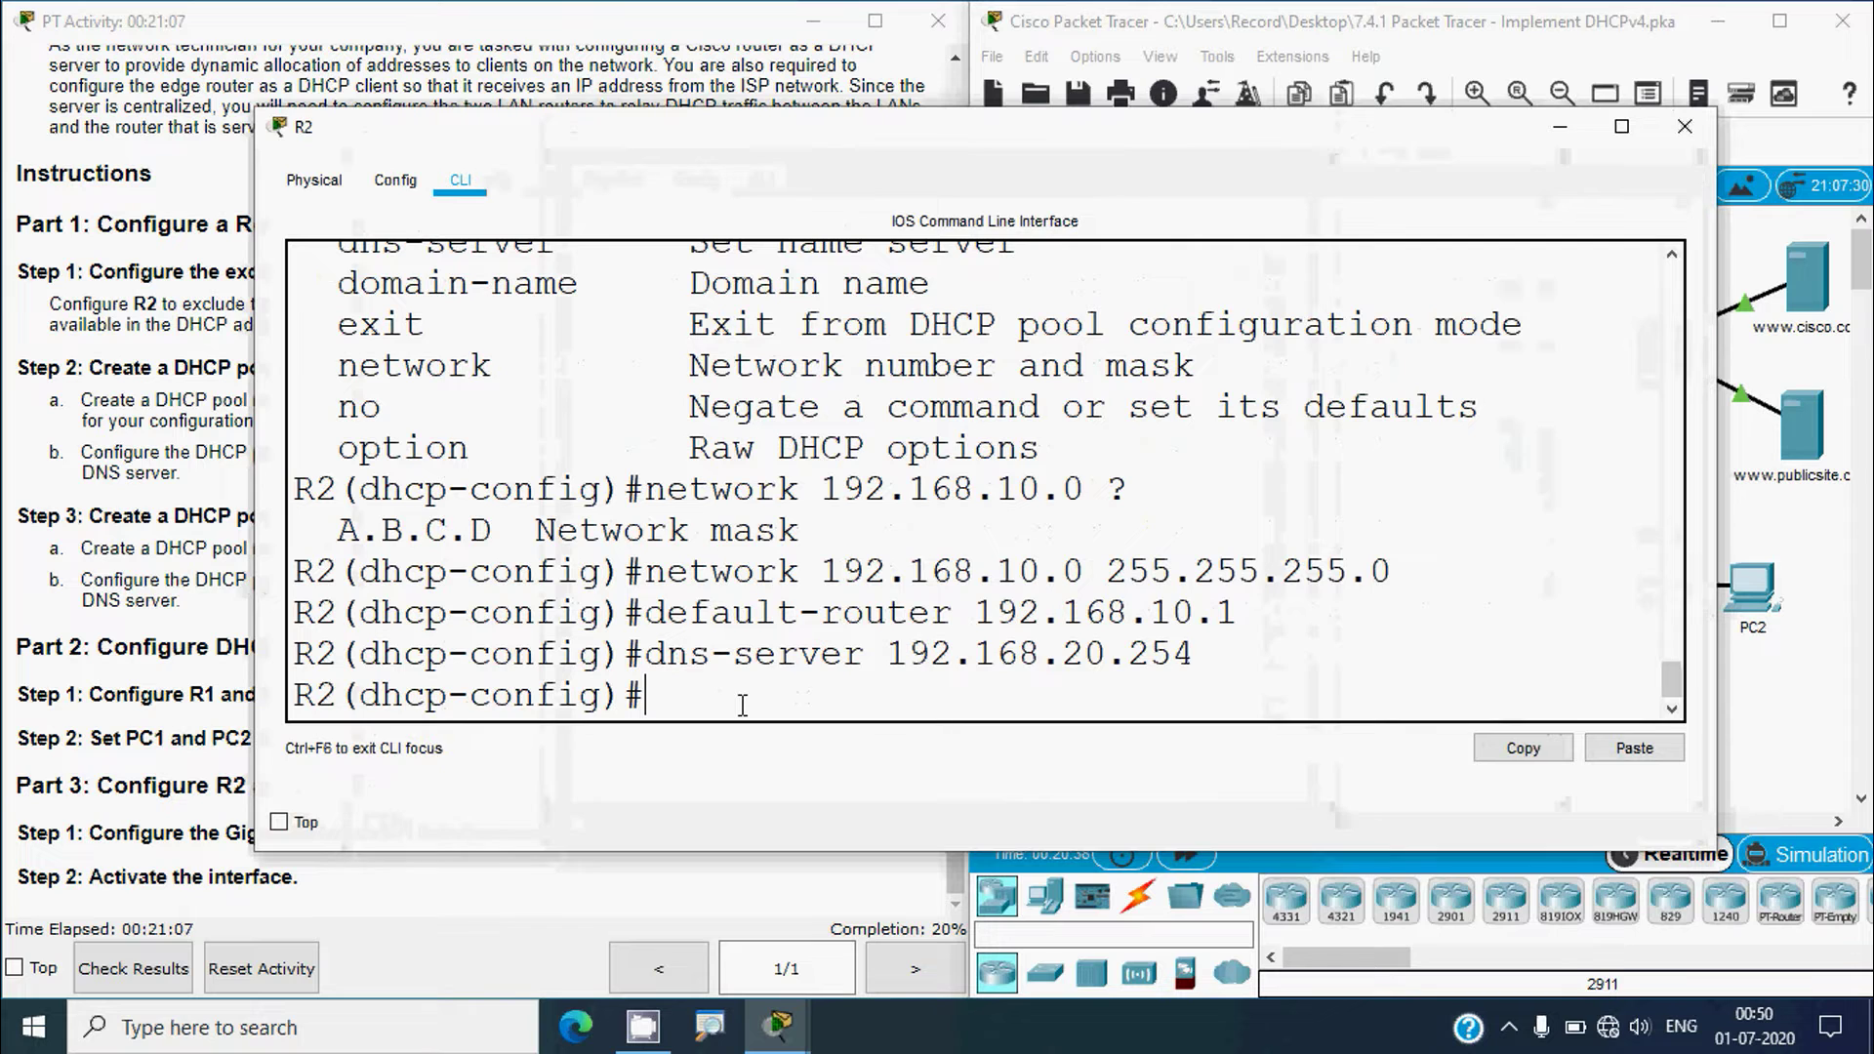
type("ex")
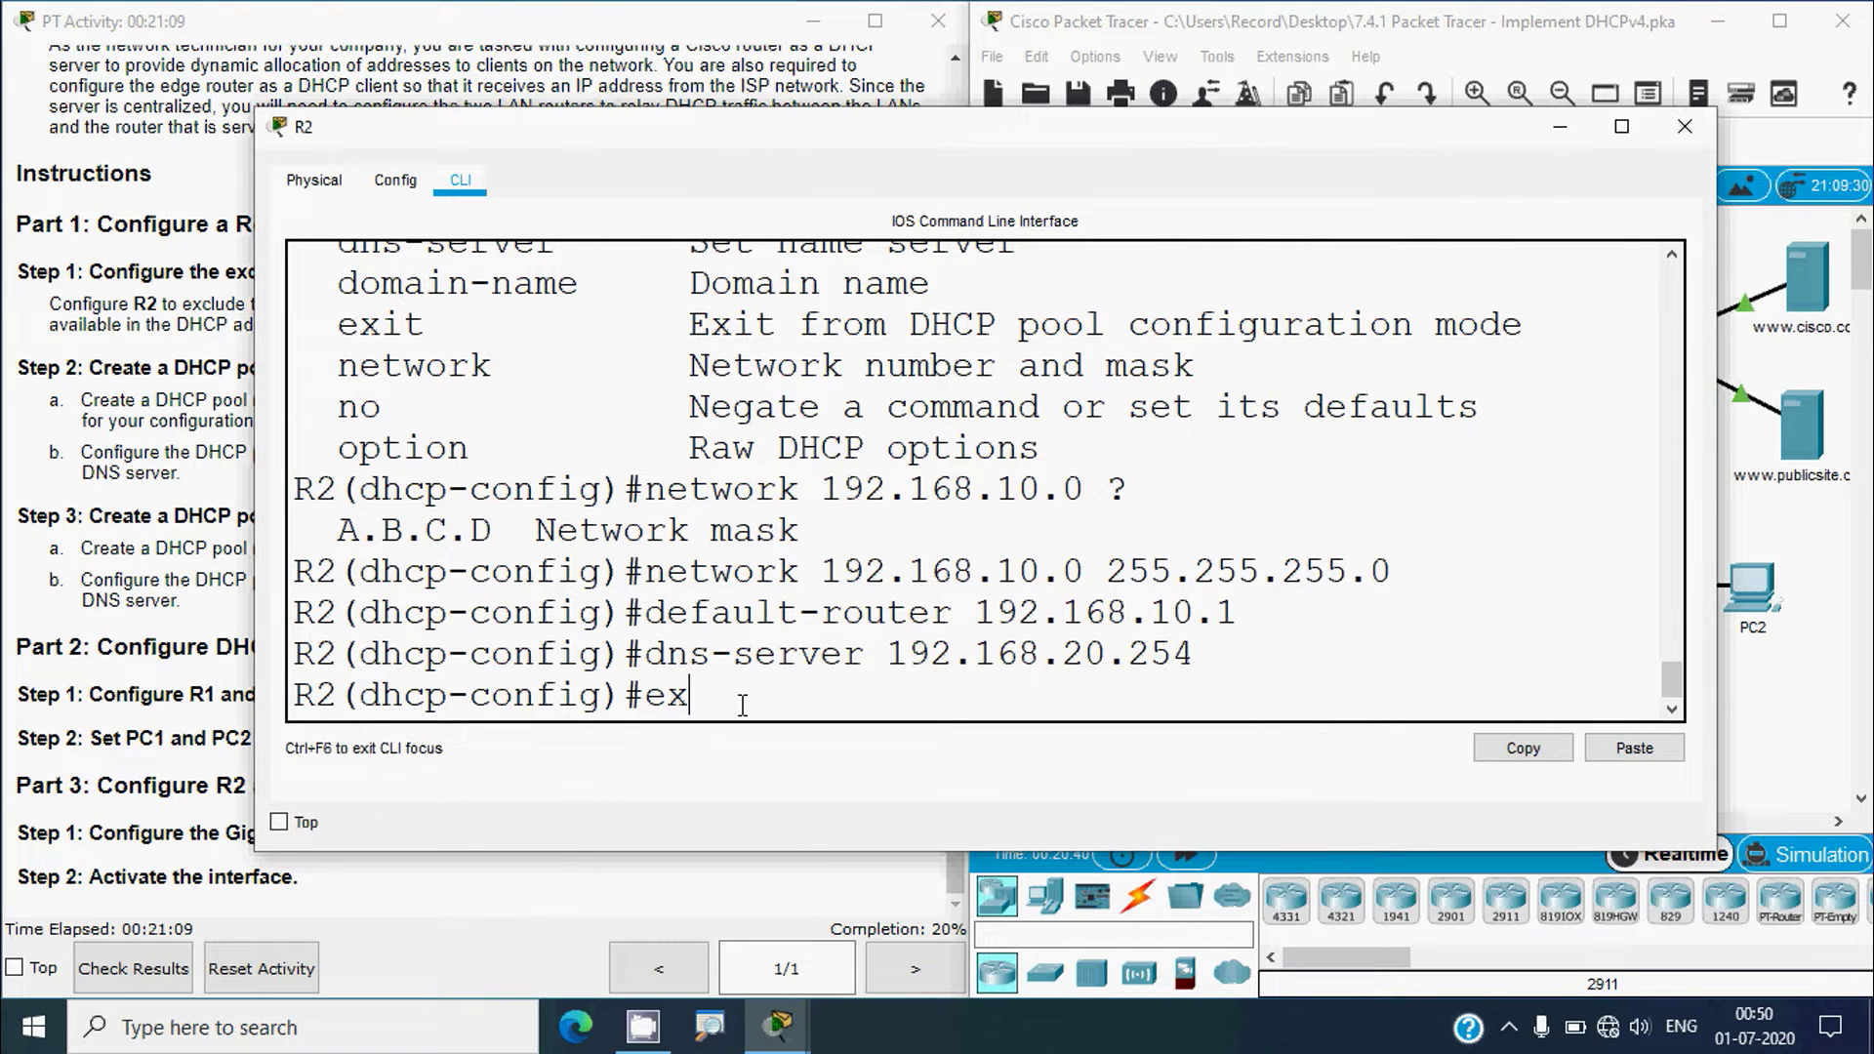
type("it")
key("Return")
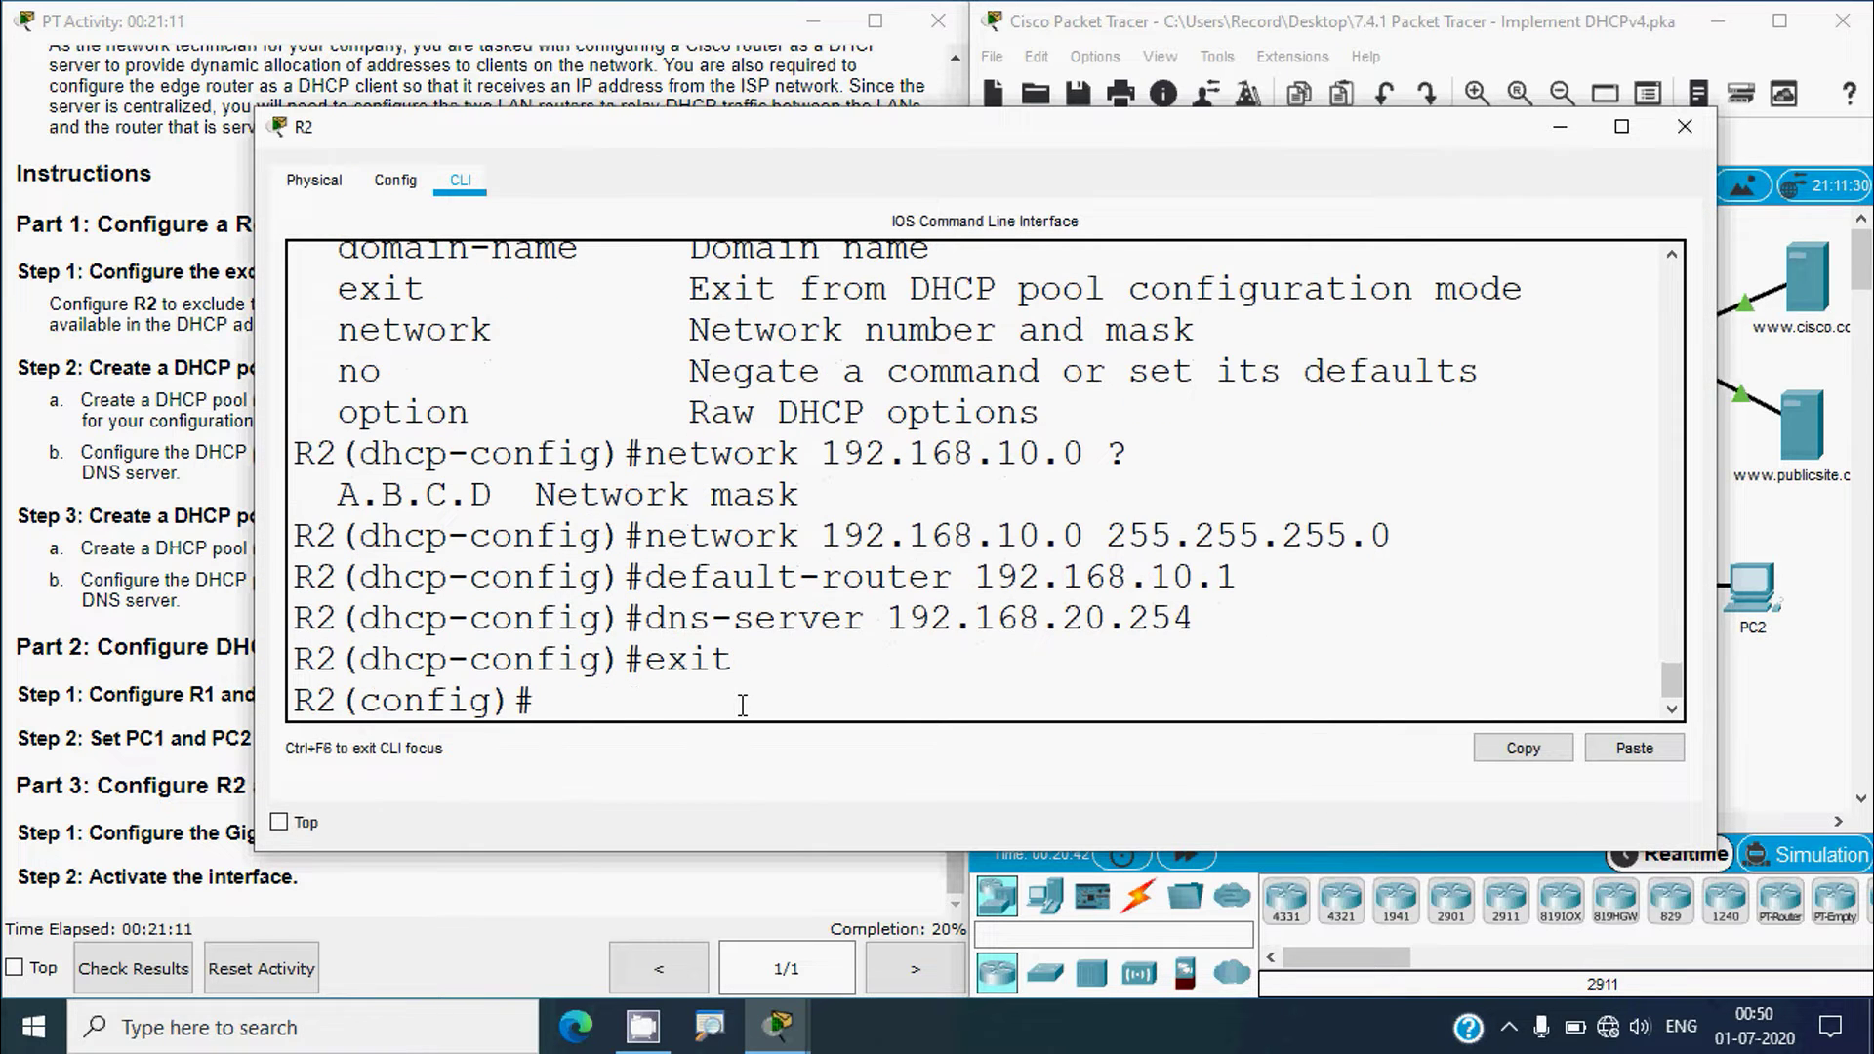
- Create a DHCP pool named R3-LAN on R2, checking the name against the Step 3 instructions
type("ip dhcp")
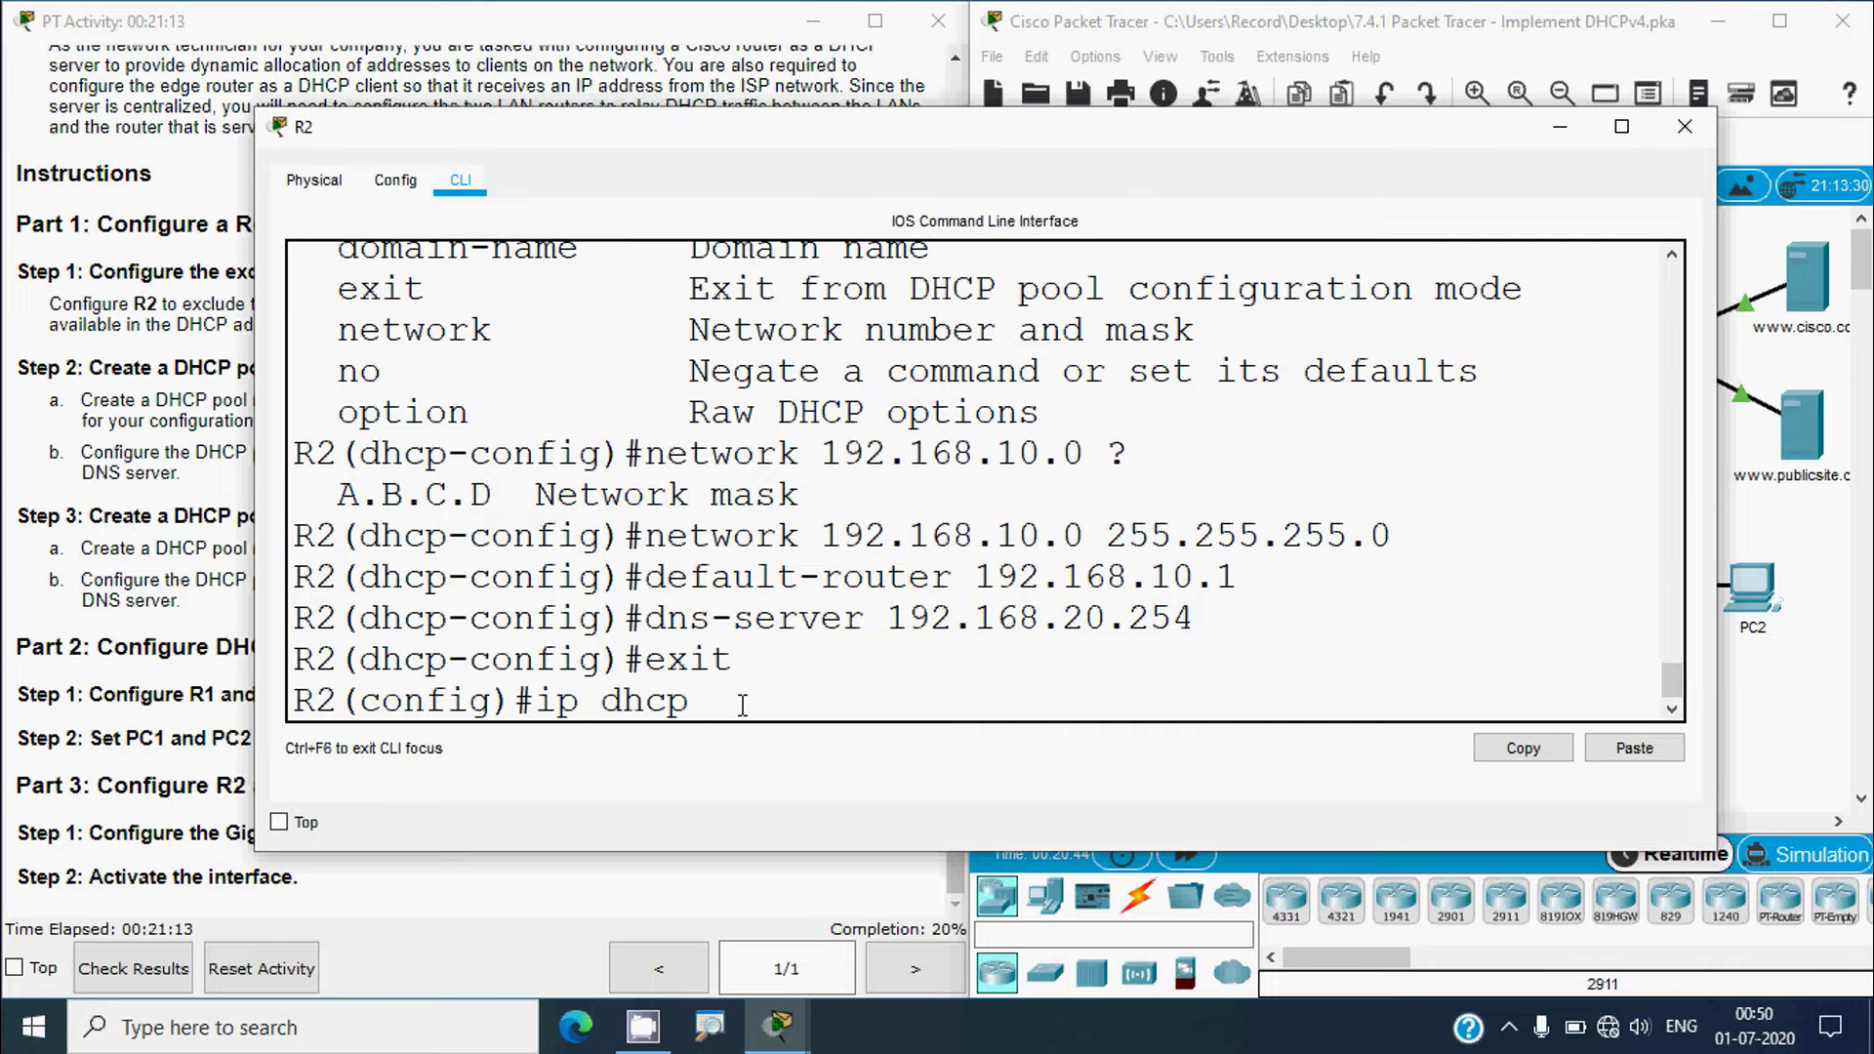
type(" pool R3-LAN")
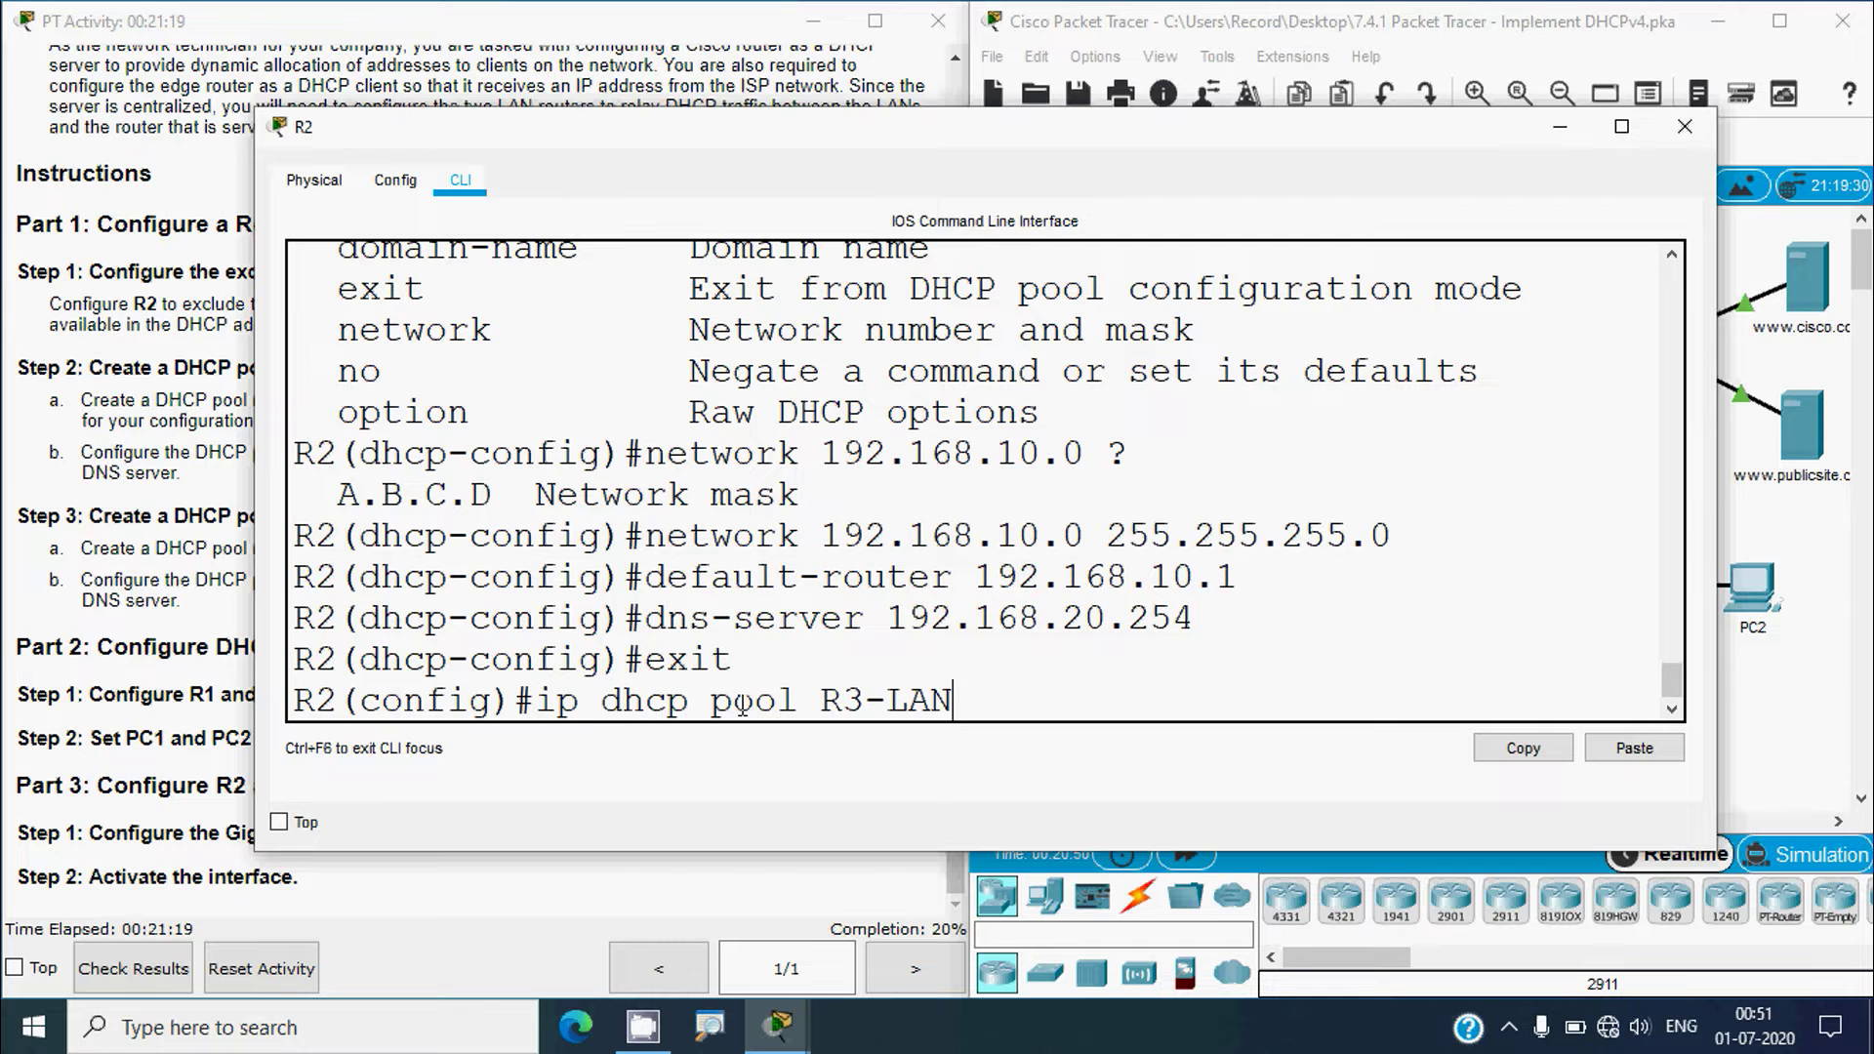
left_click(238, 499)
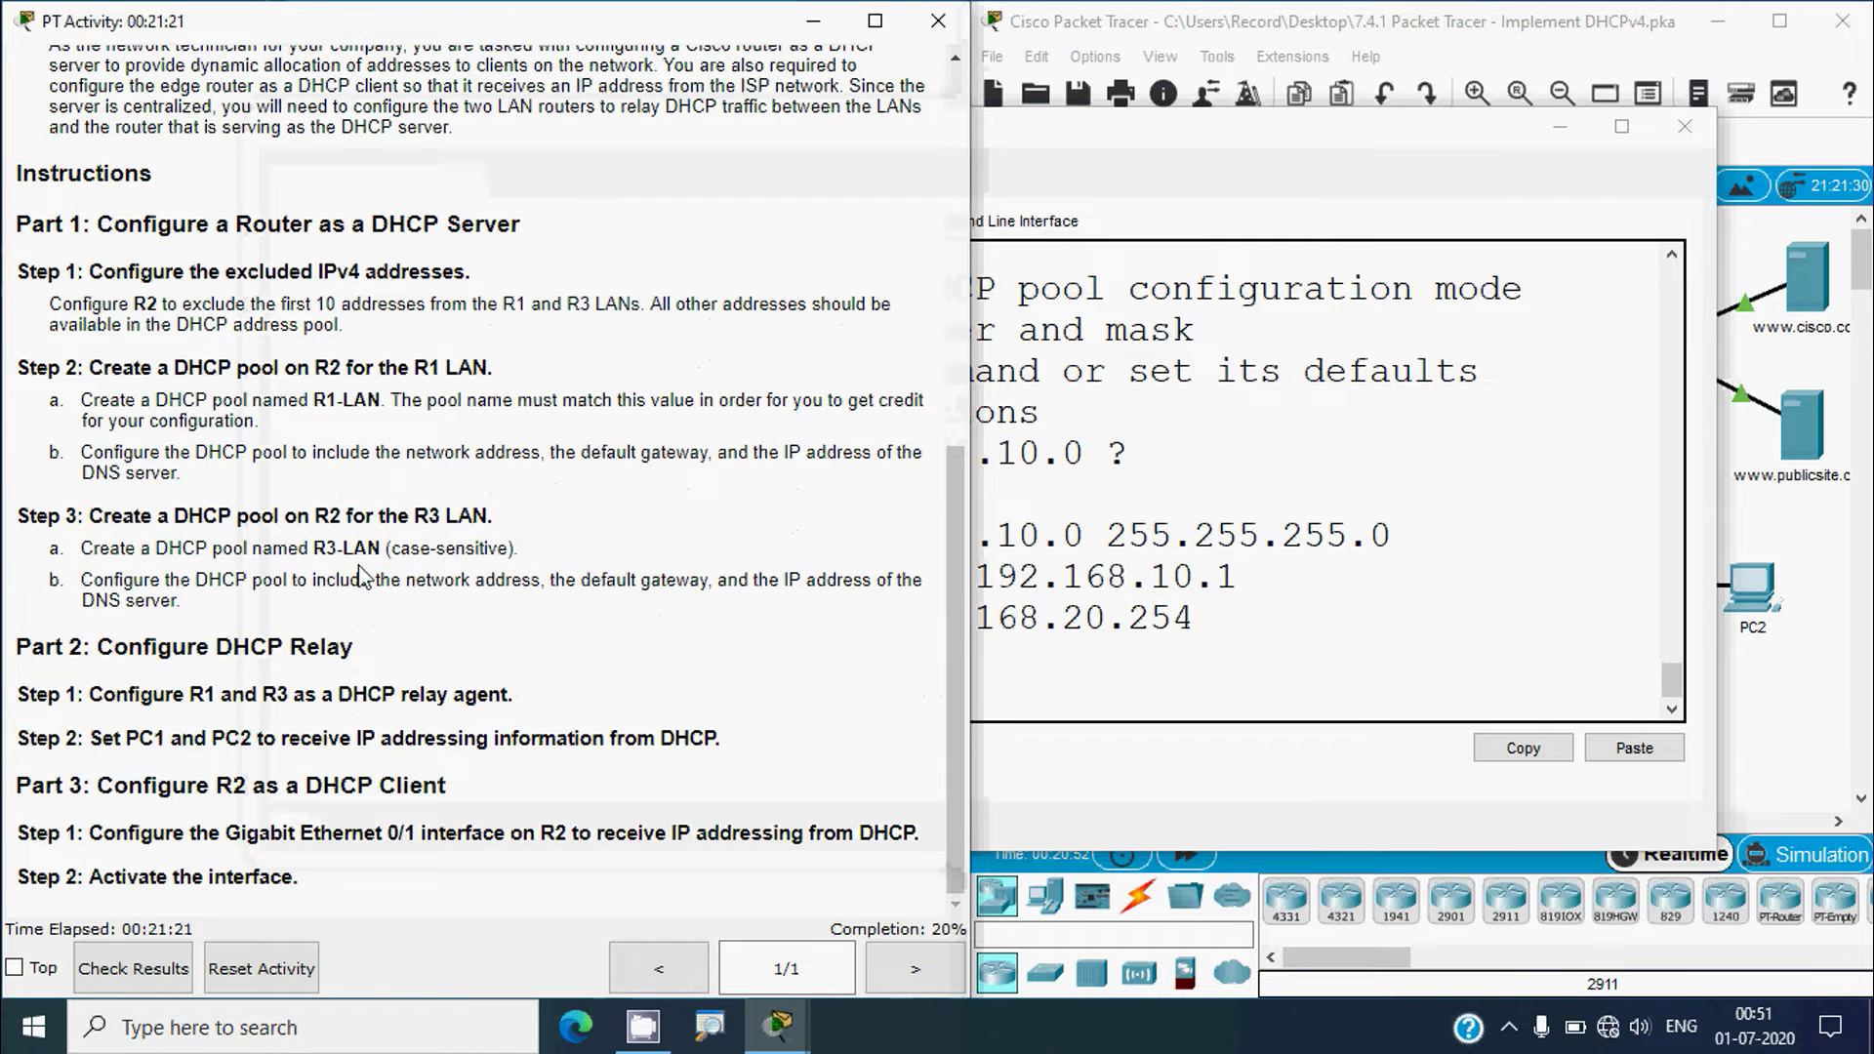
left_click(1126, 648)
key("Return")
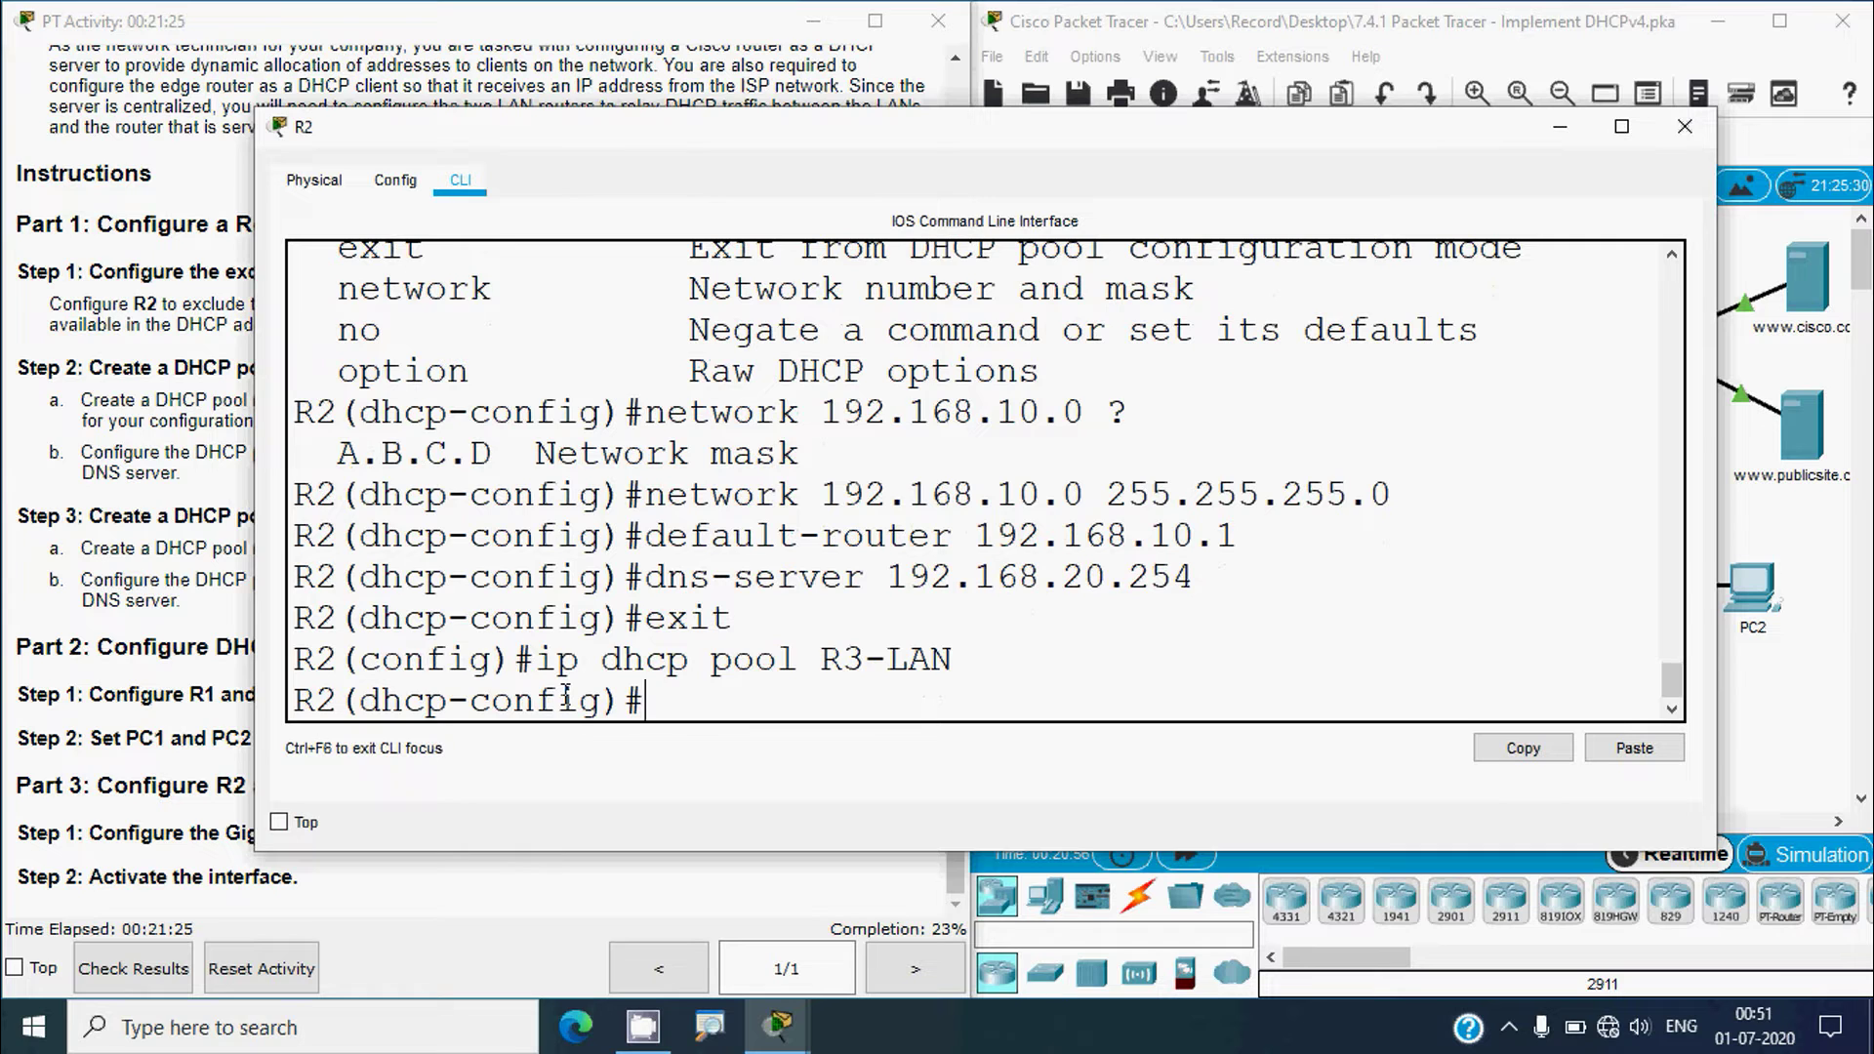
- Set the R3-LAN pool's network to 192.168.30.0 with mask 255.255.255.0
type("network 192.168.")
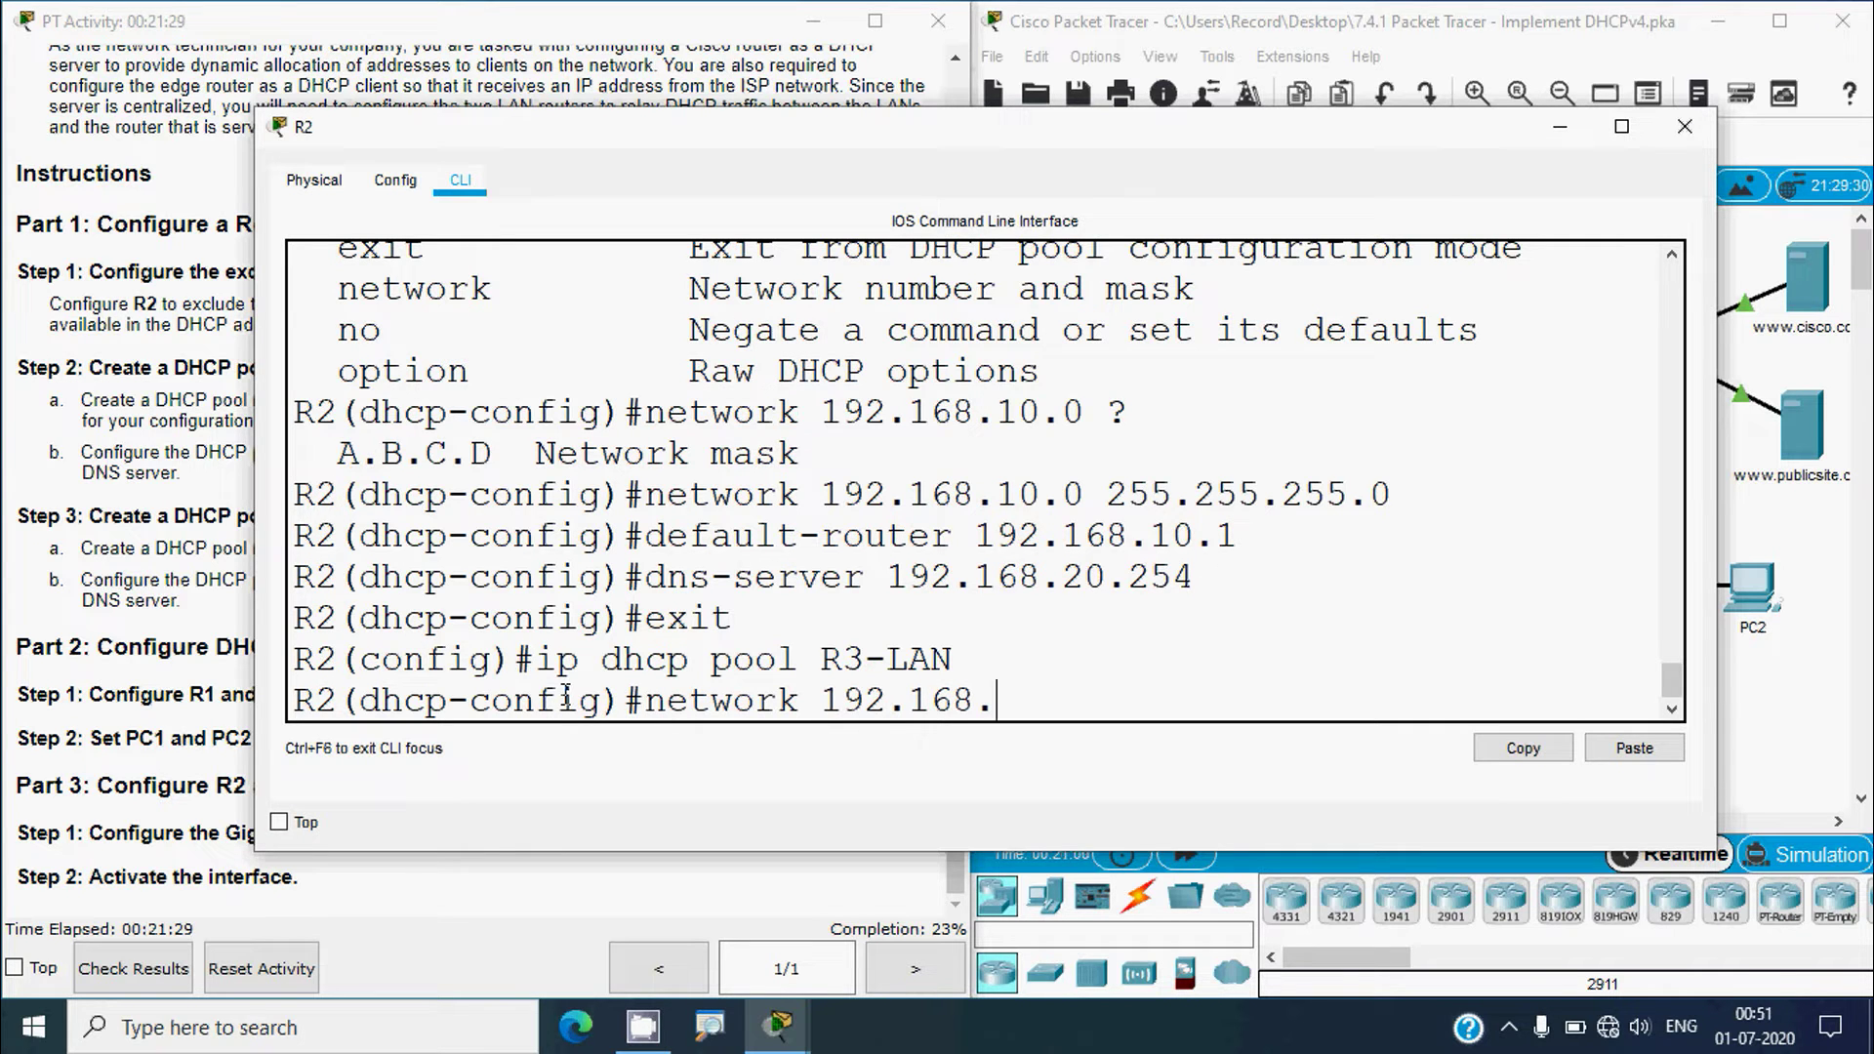
type("30.0 255.255")
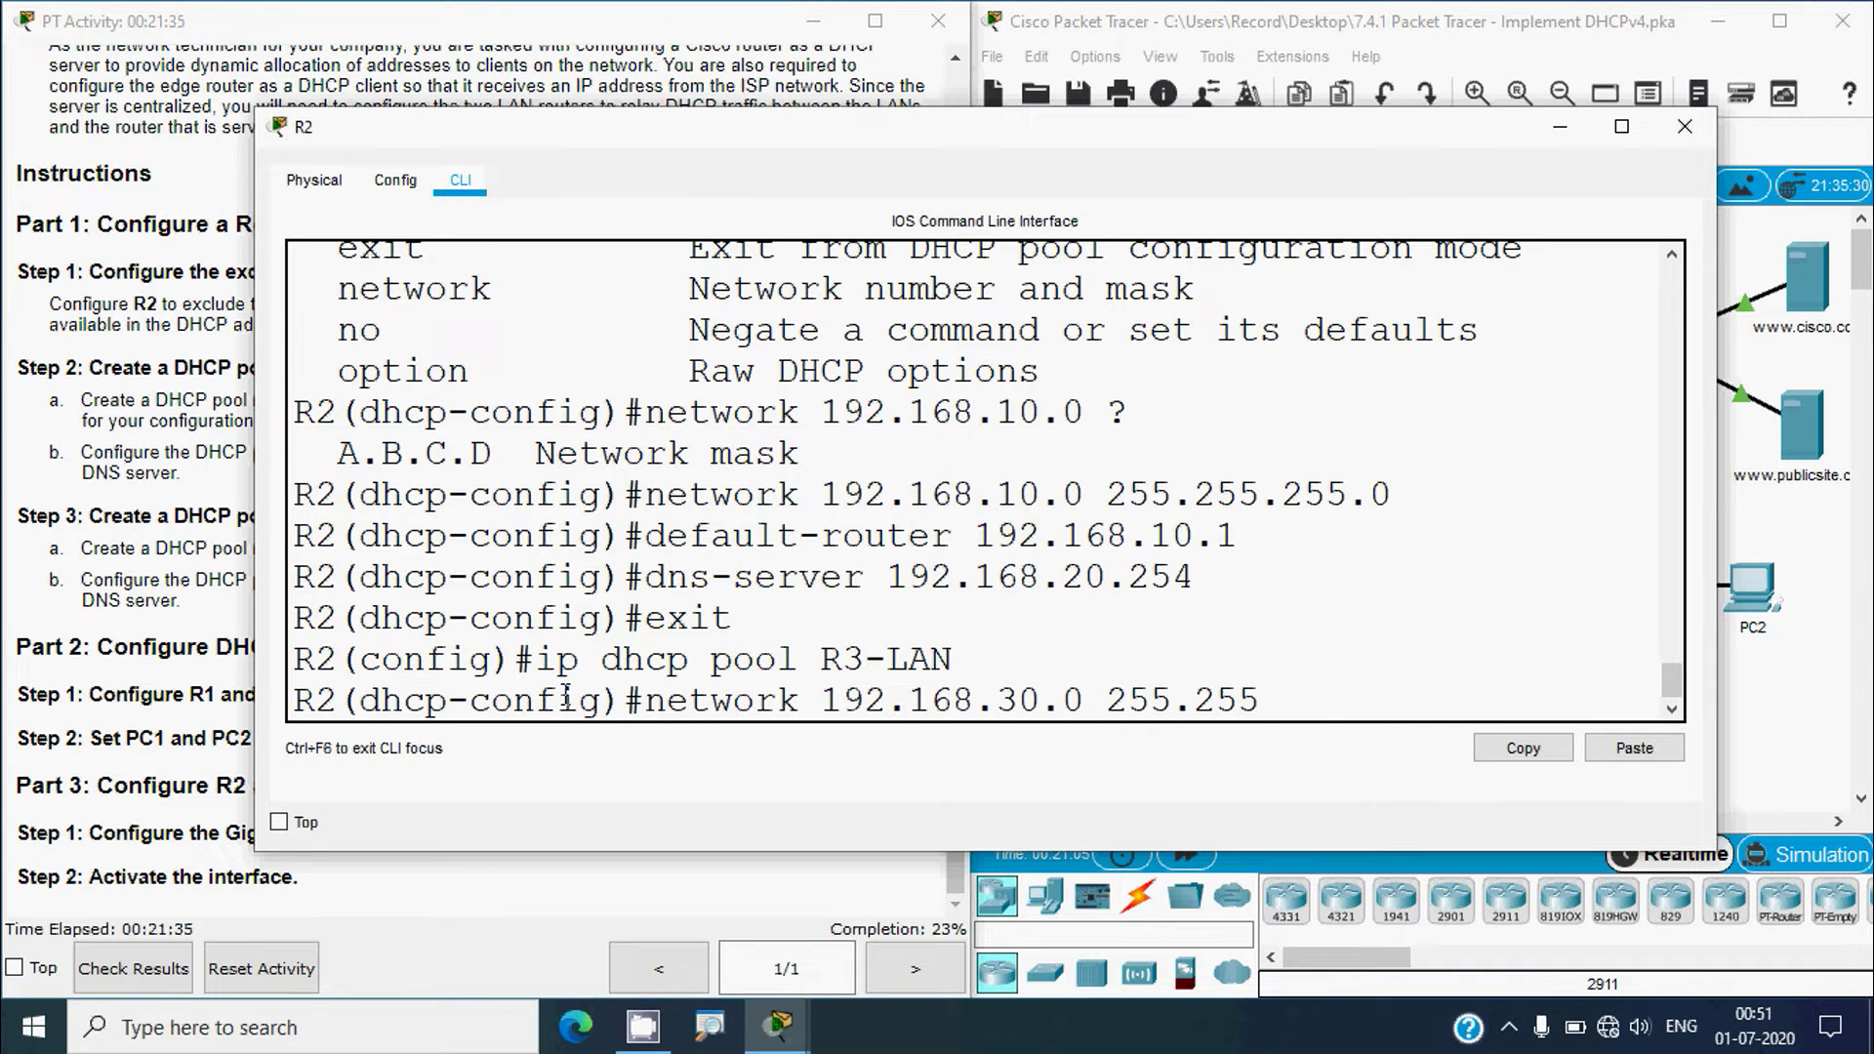
type(".255.0")
key("Return")
- Set the R3-LAN pool's default router to 192.168.30.1, checking R3's LAN interface in the topology and the Addressing Table
type("defau")
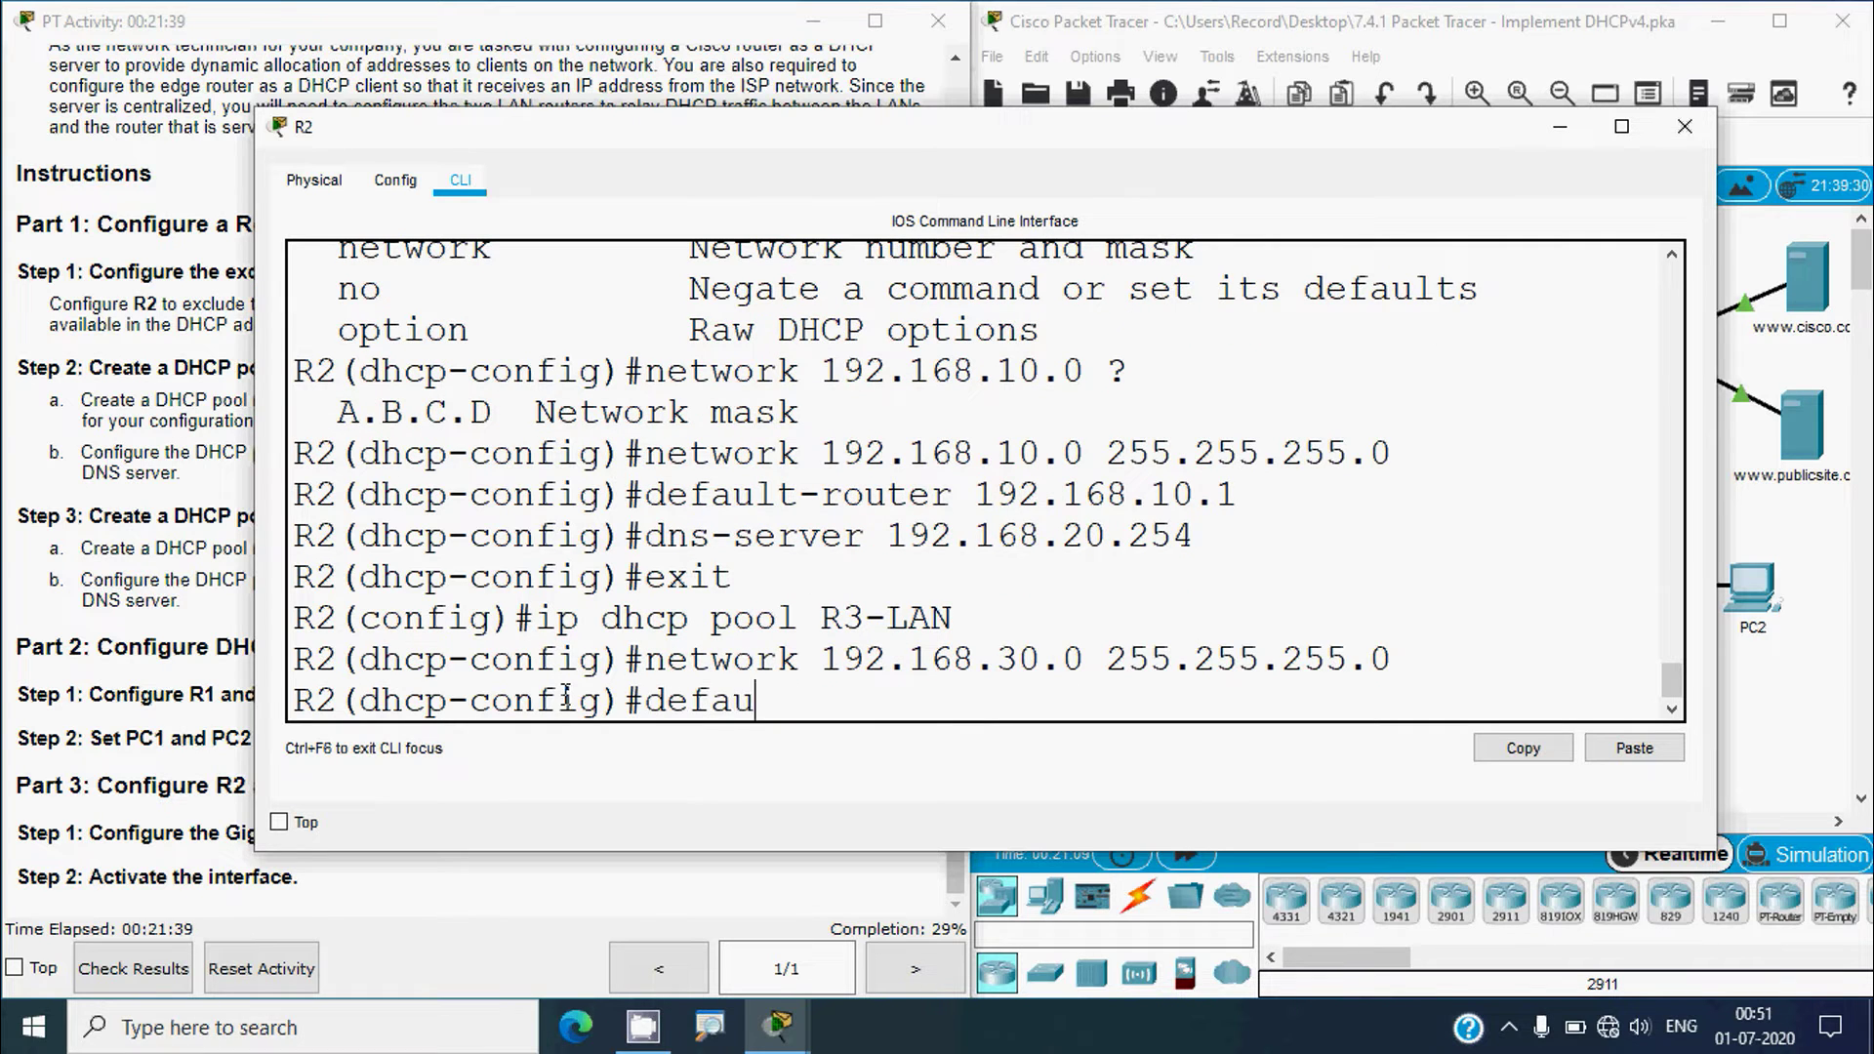
type("lt-router")
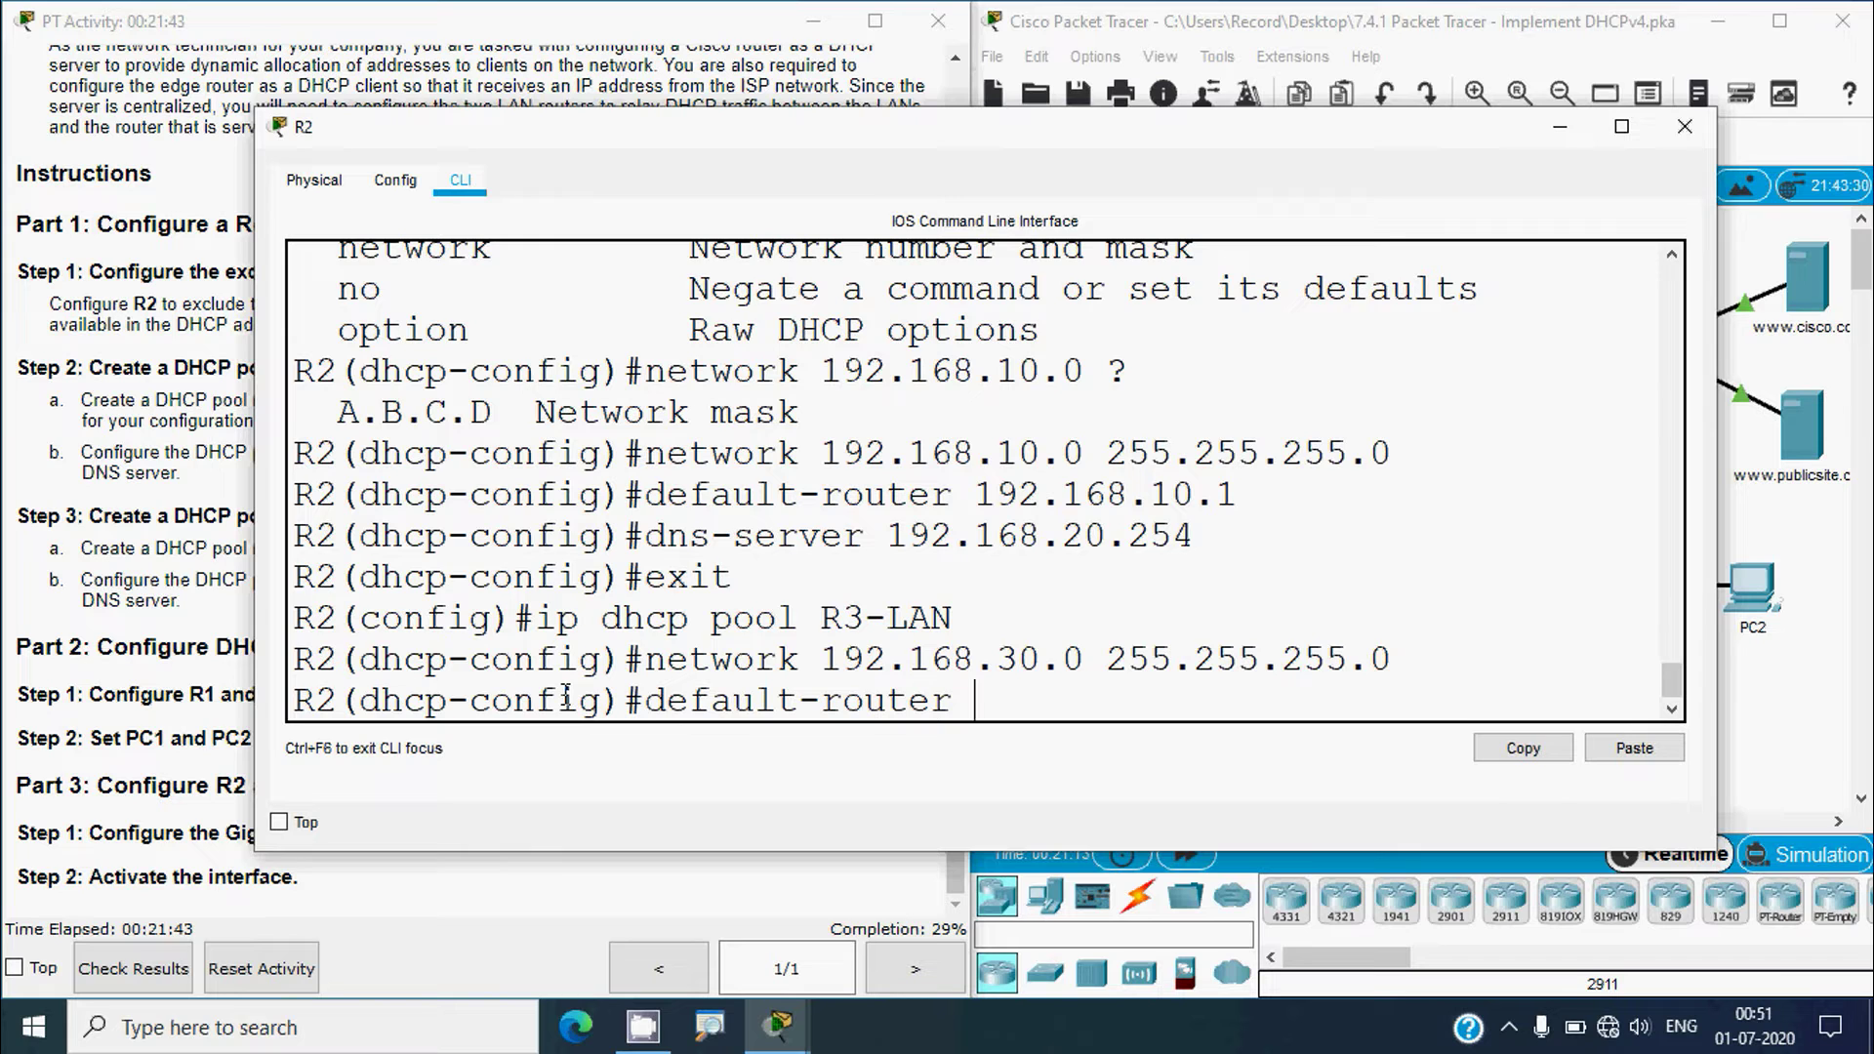
type(" 192.168.30.")
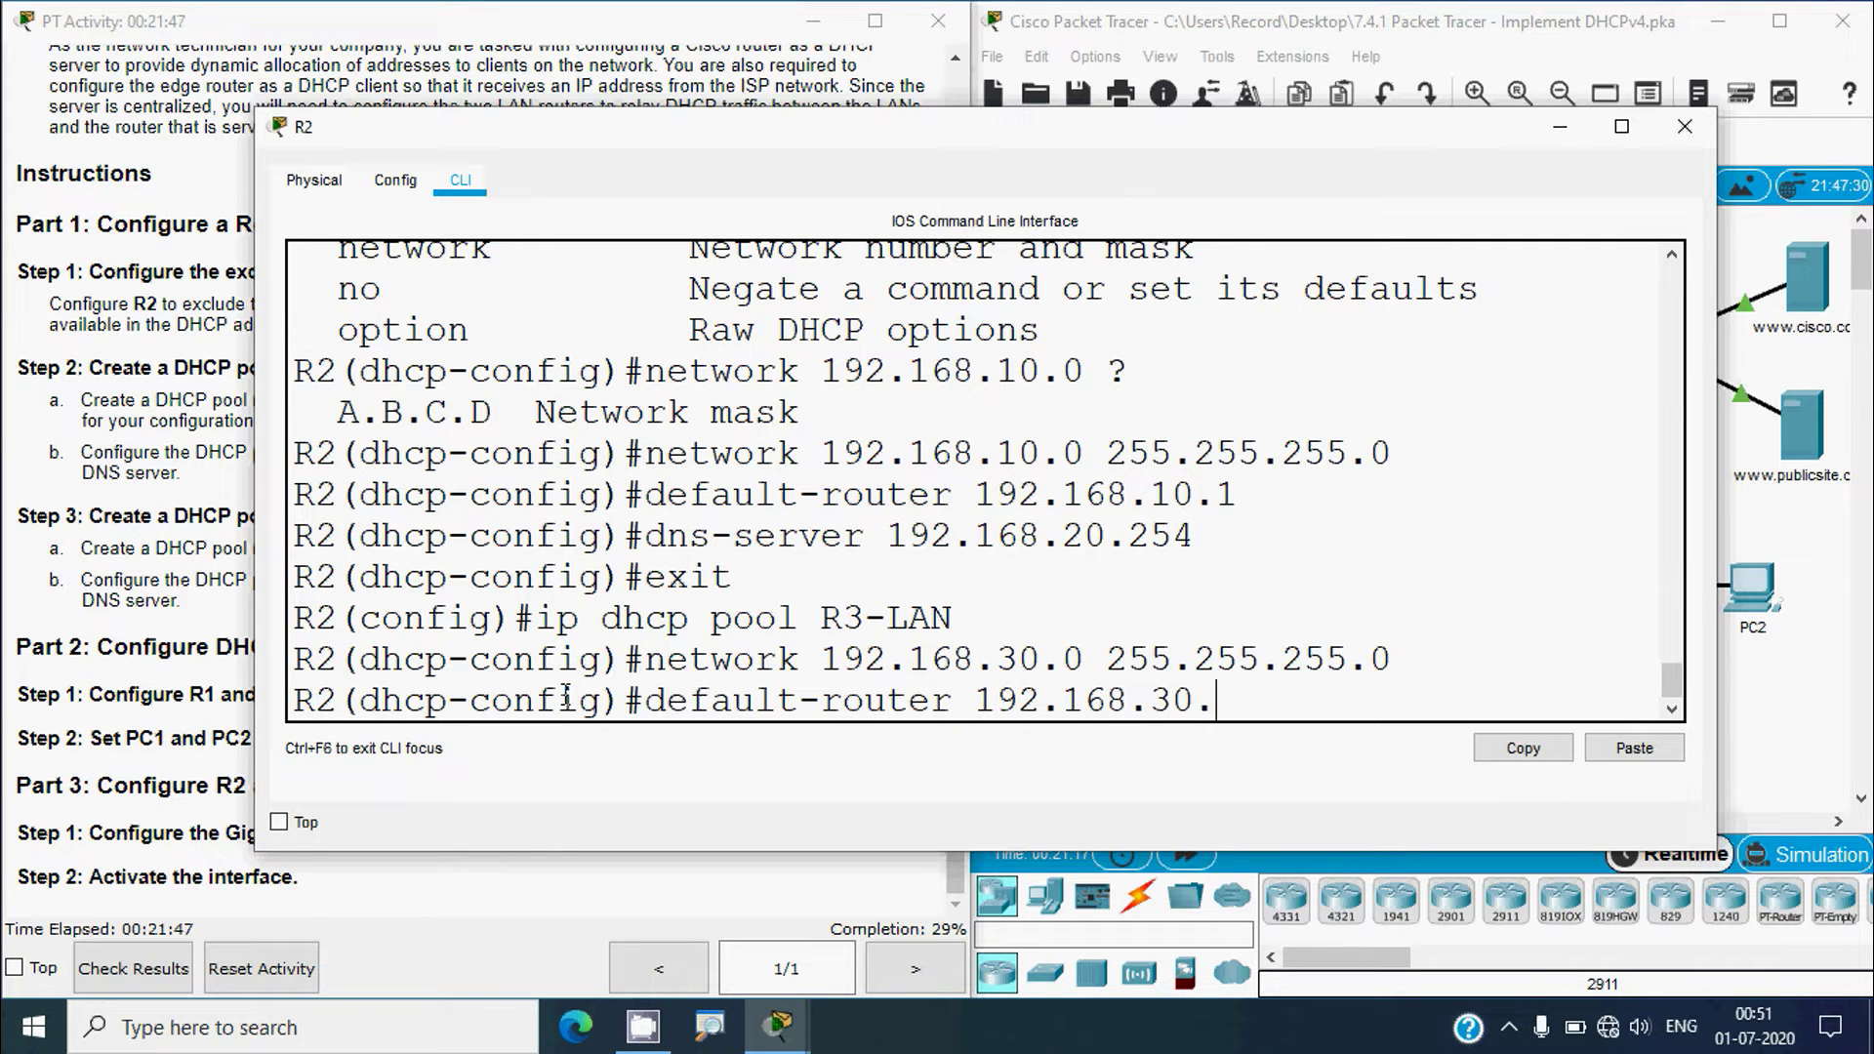
type("1")
left_click(1752, 756)
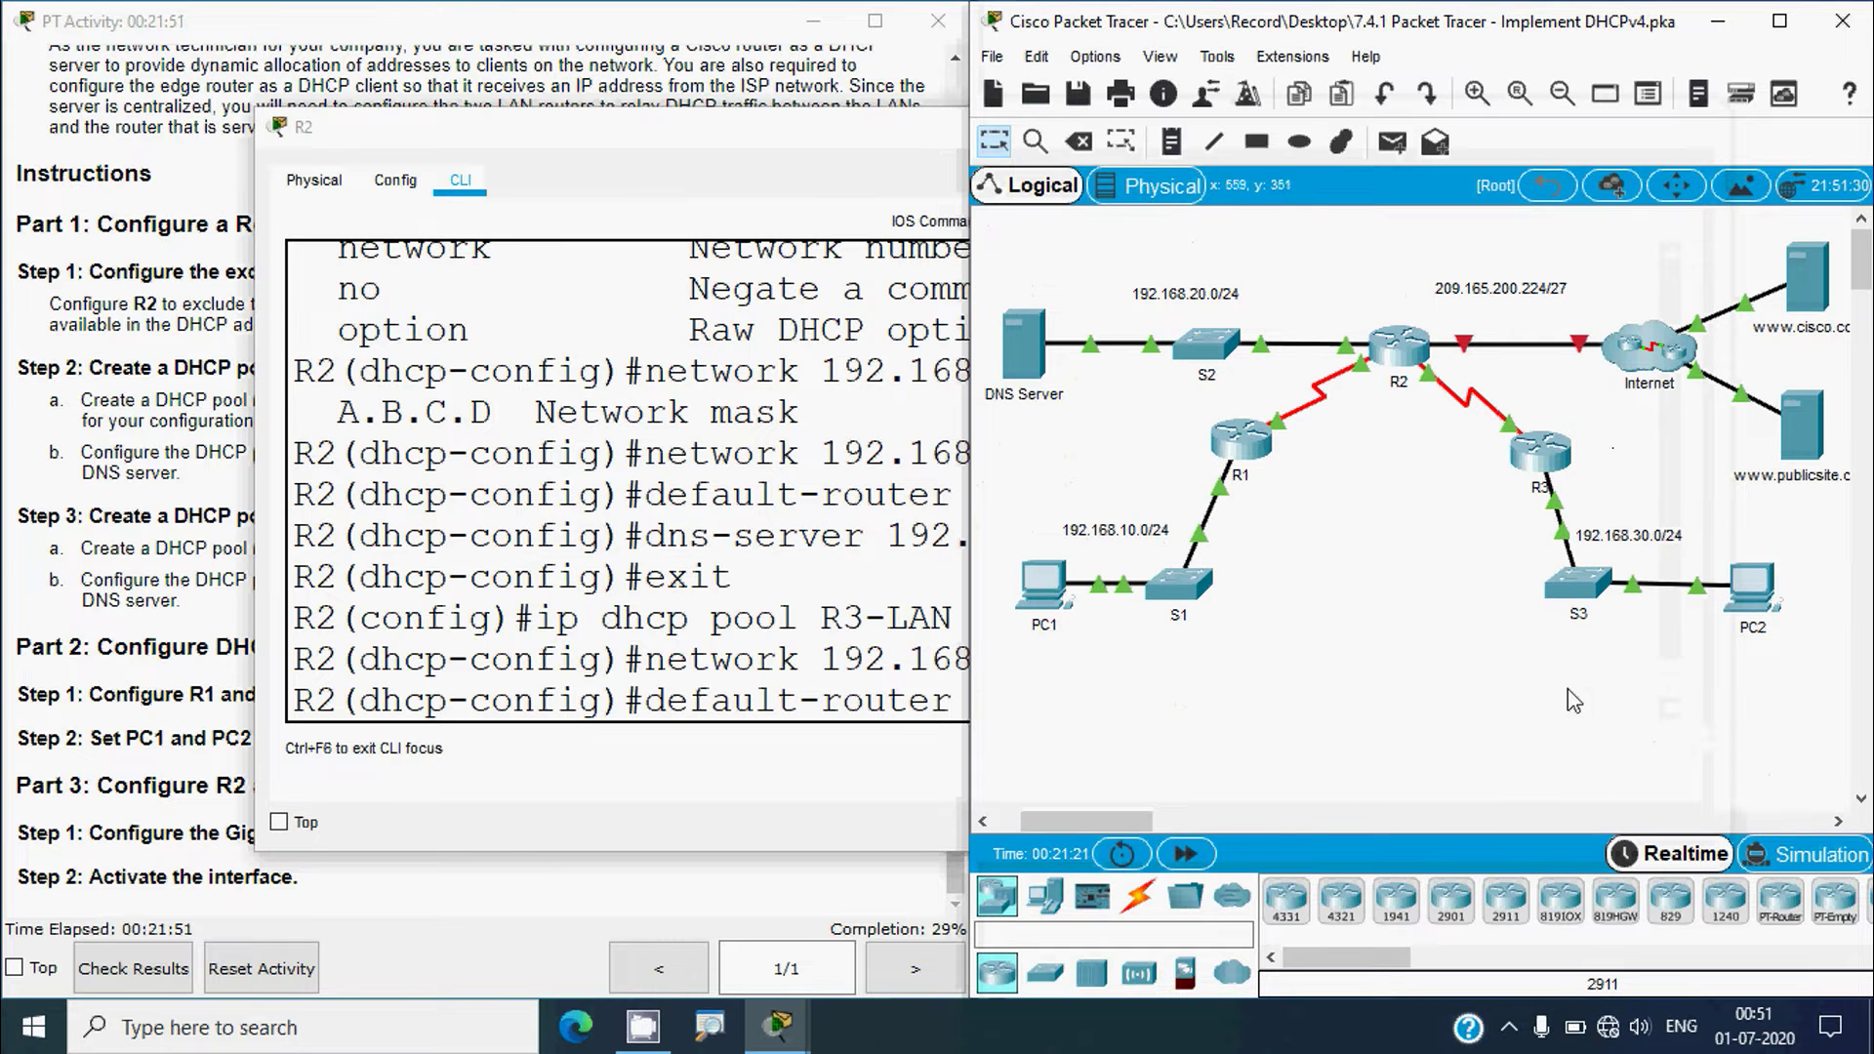
left_click_drag(1562, 691, 1821, 580)
left_click(1508, 595)
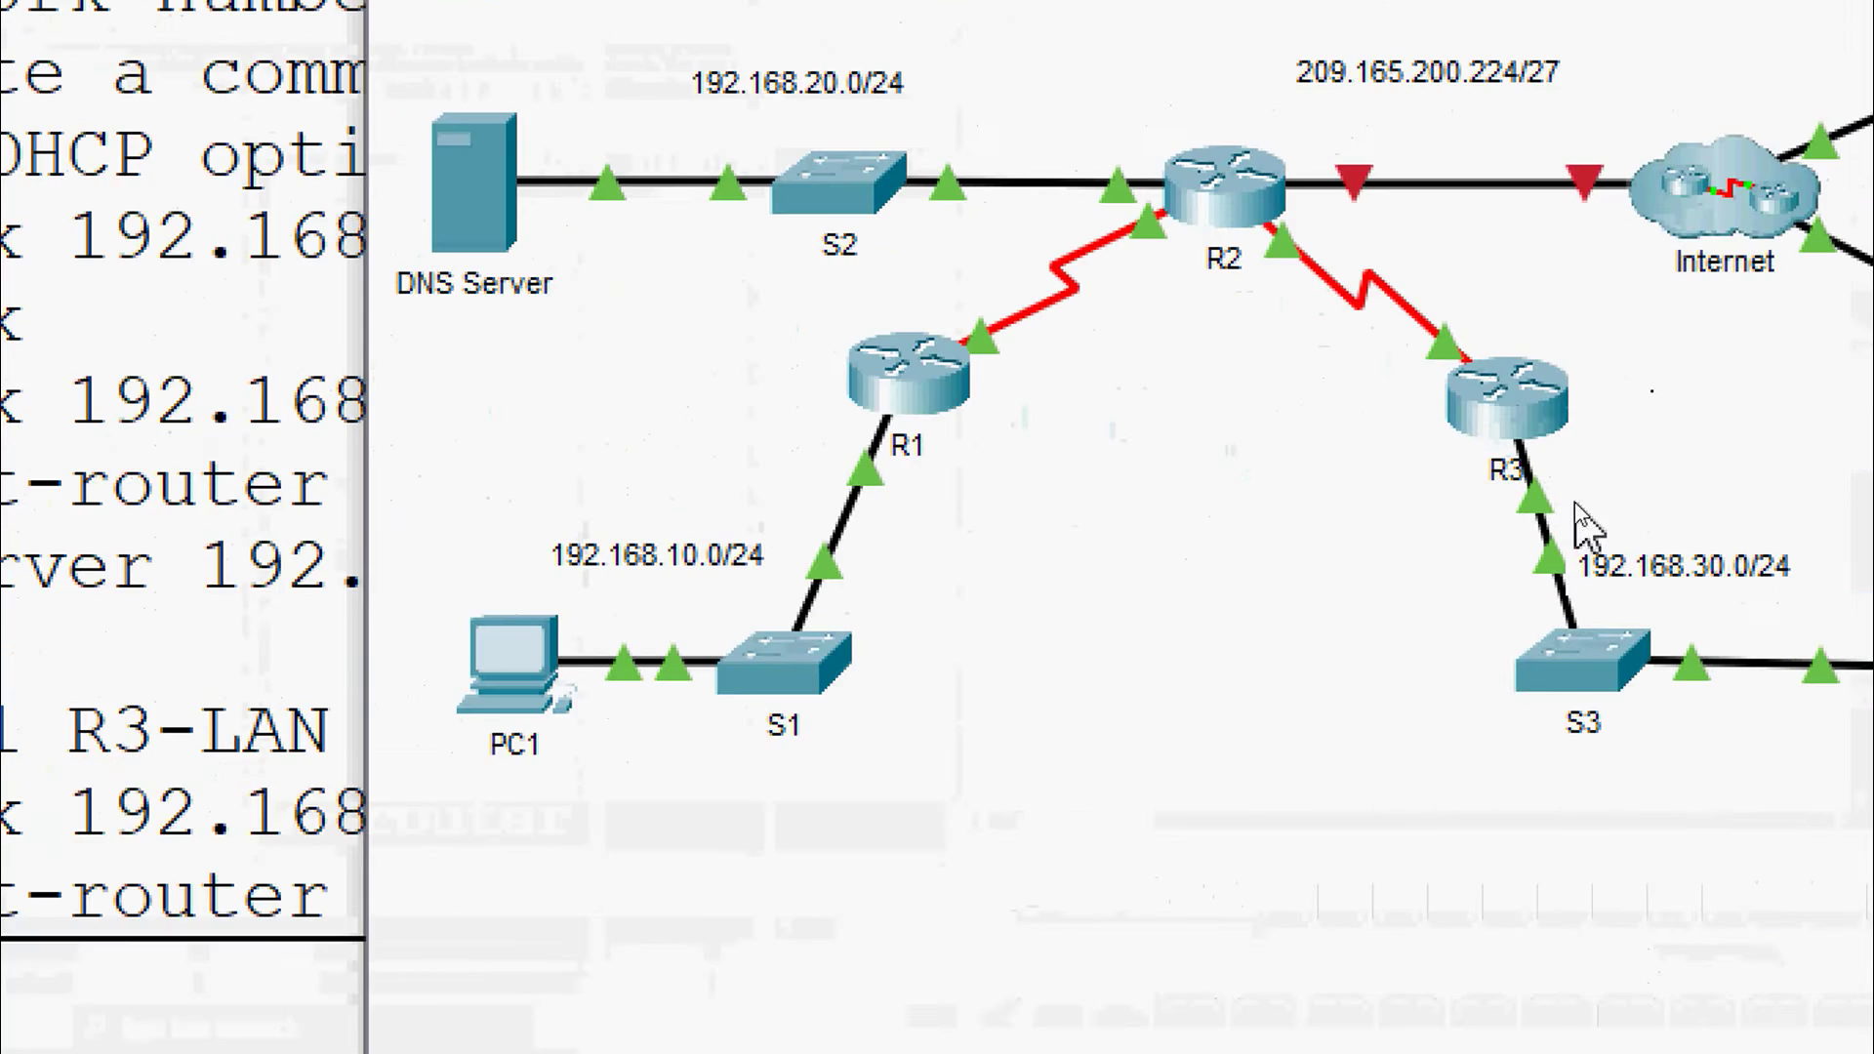
mouse_move(1545, 510)
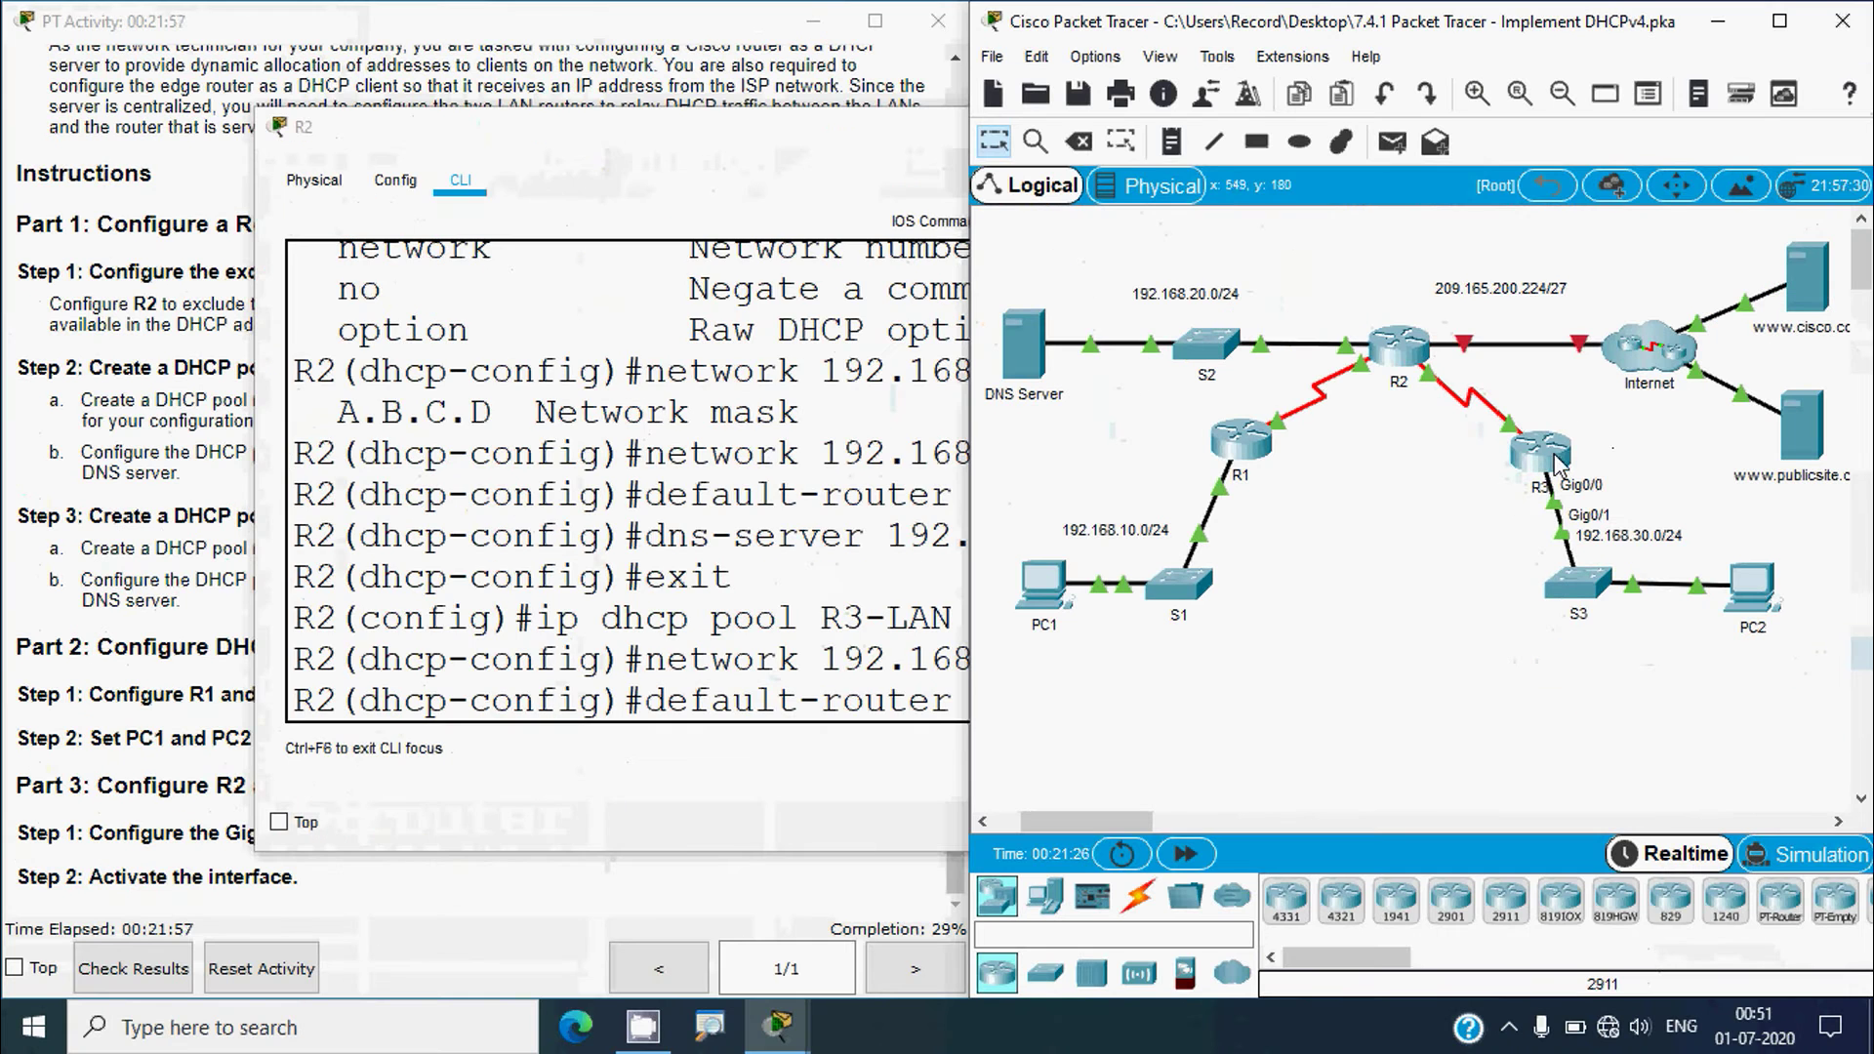
left_click(173, 421)
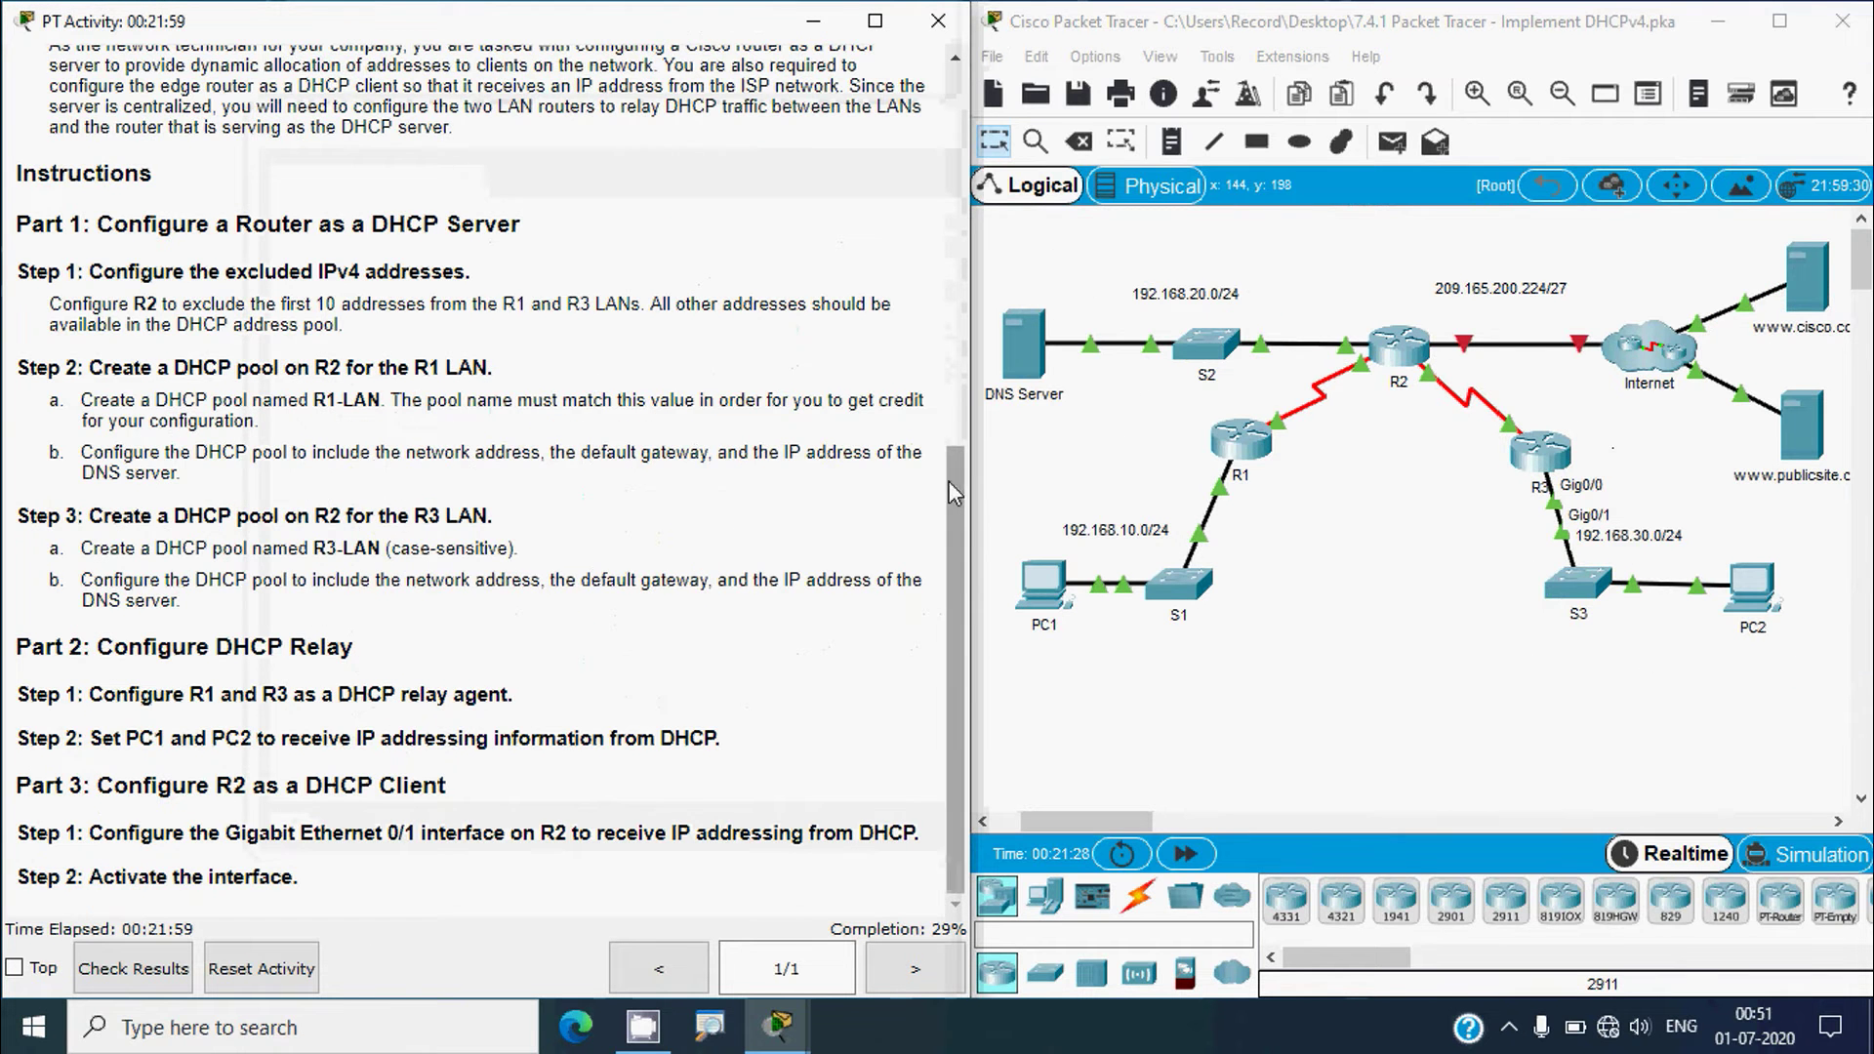
left_click_drag(956, 503, 937, 102)
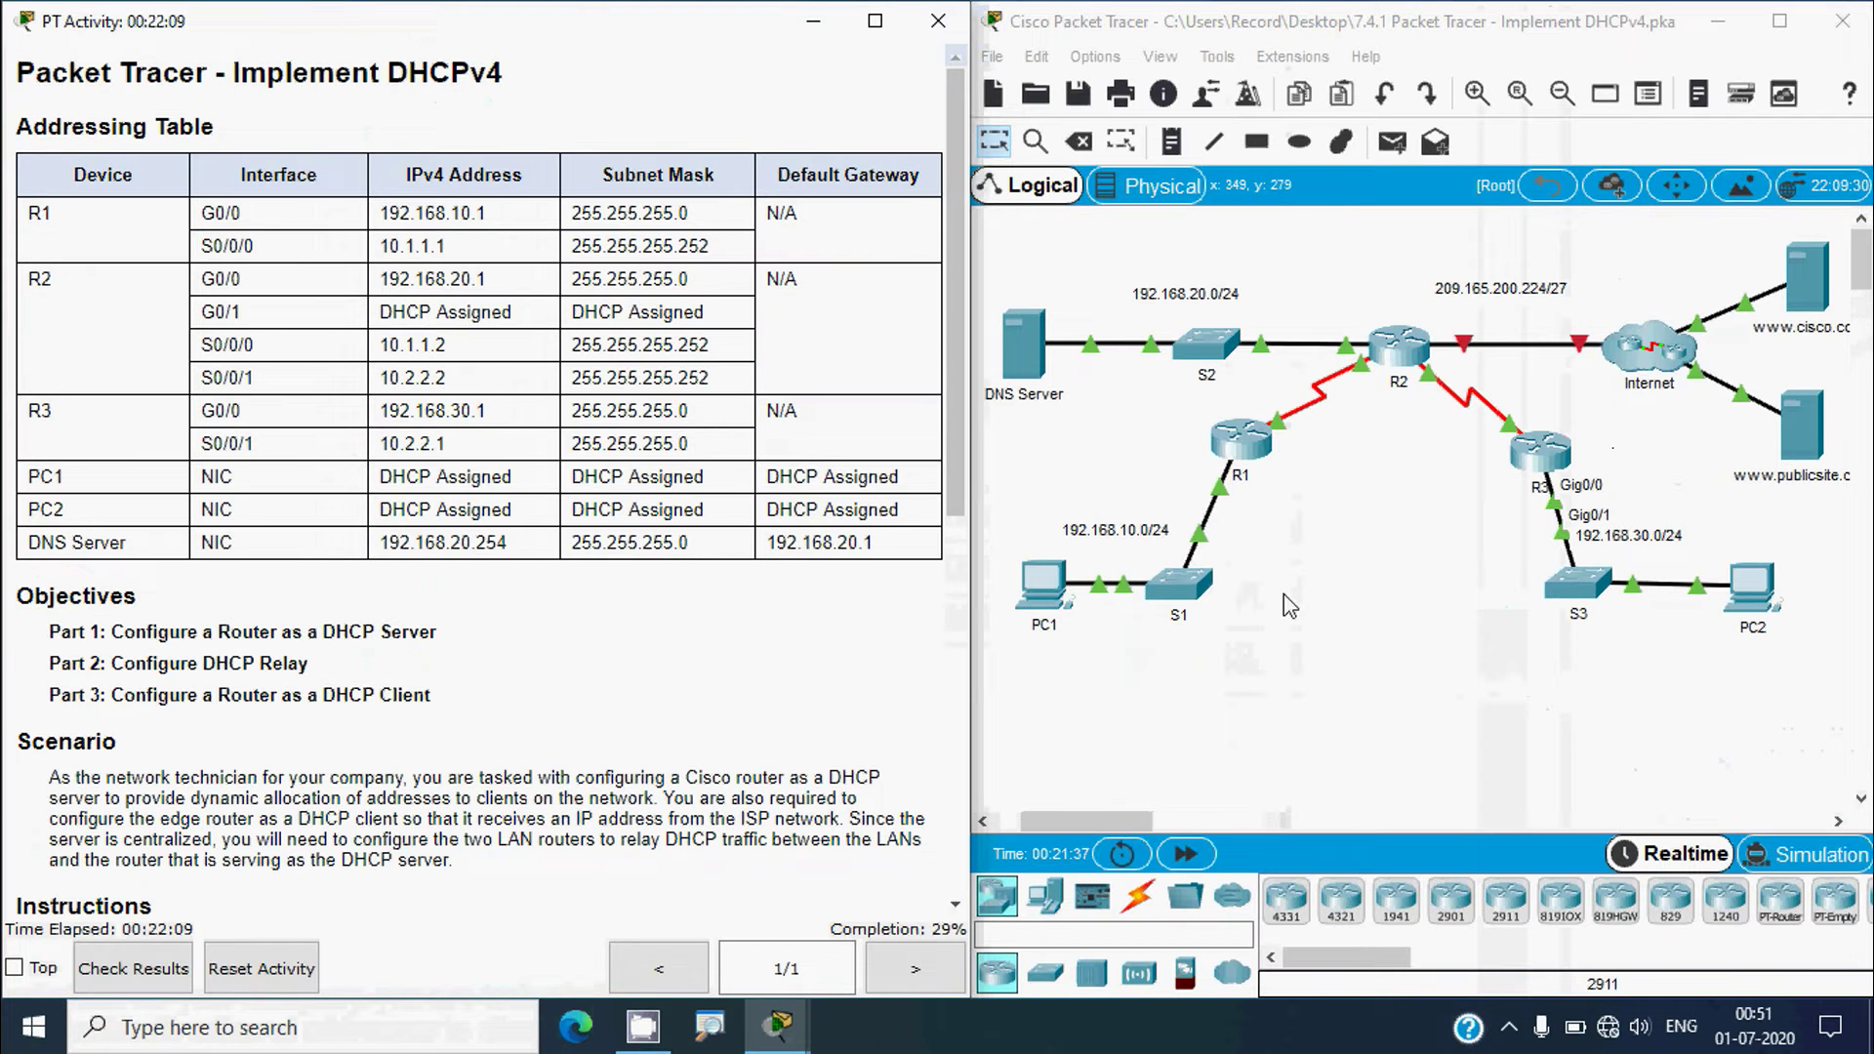
left_click(1367, 414)
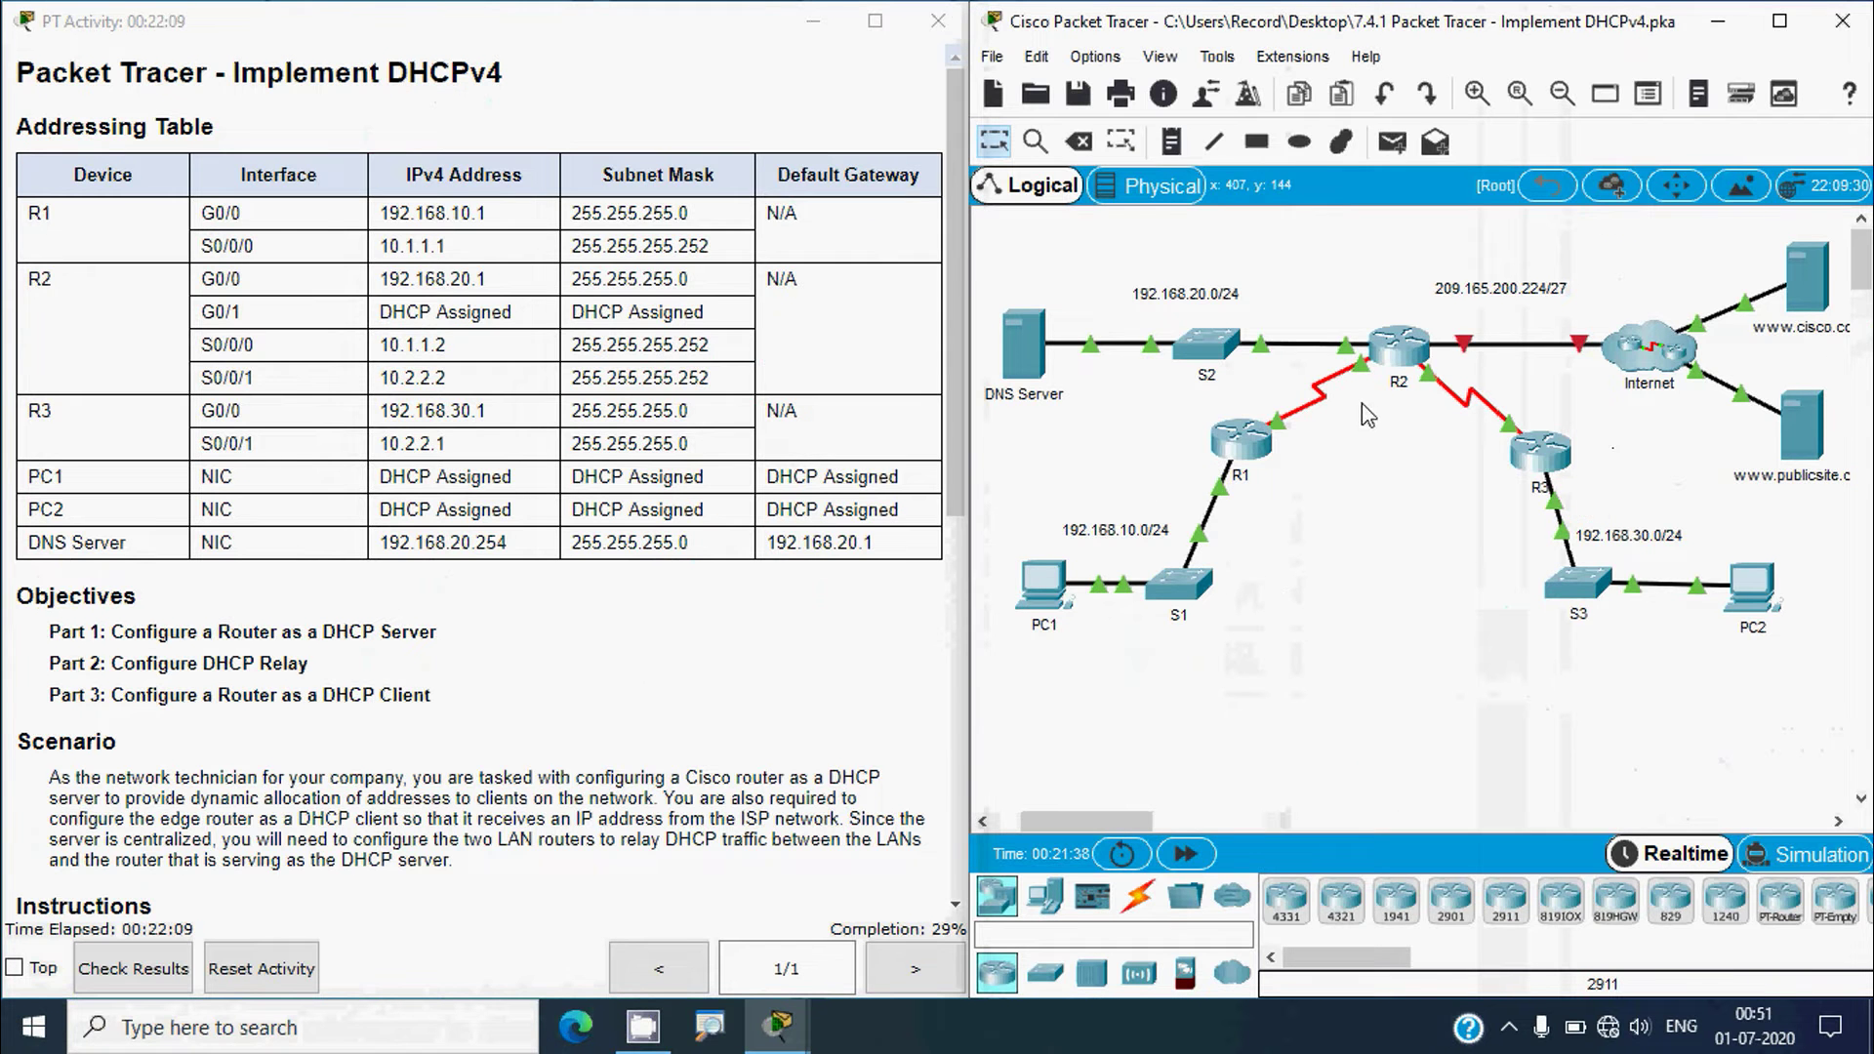
left_click(1406, 354)
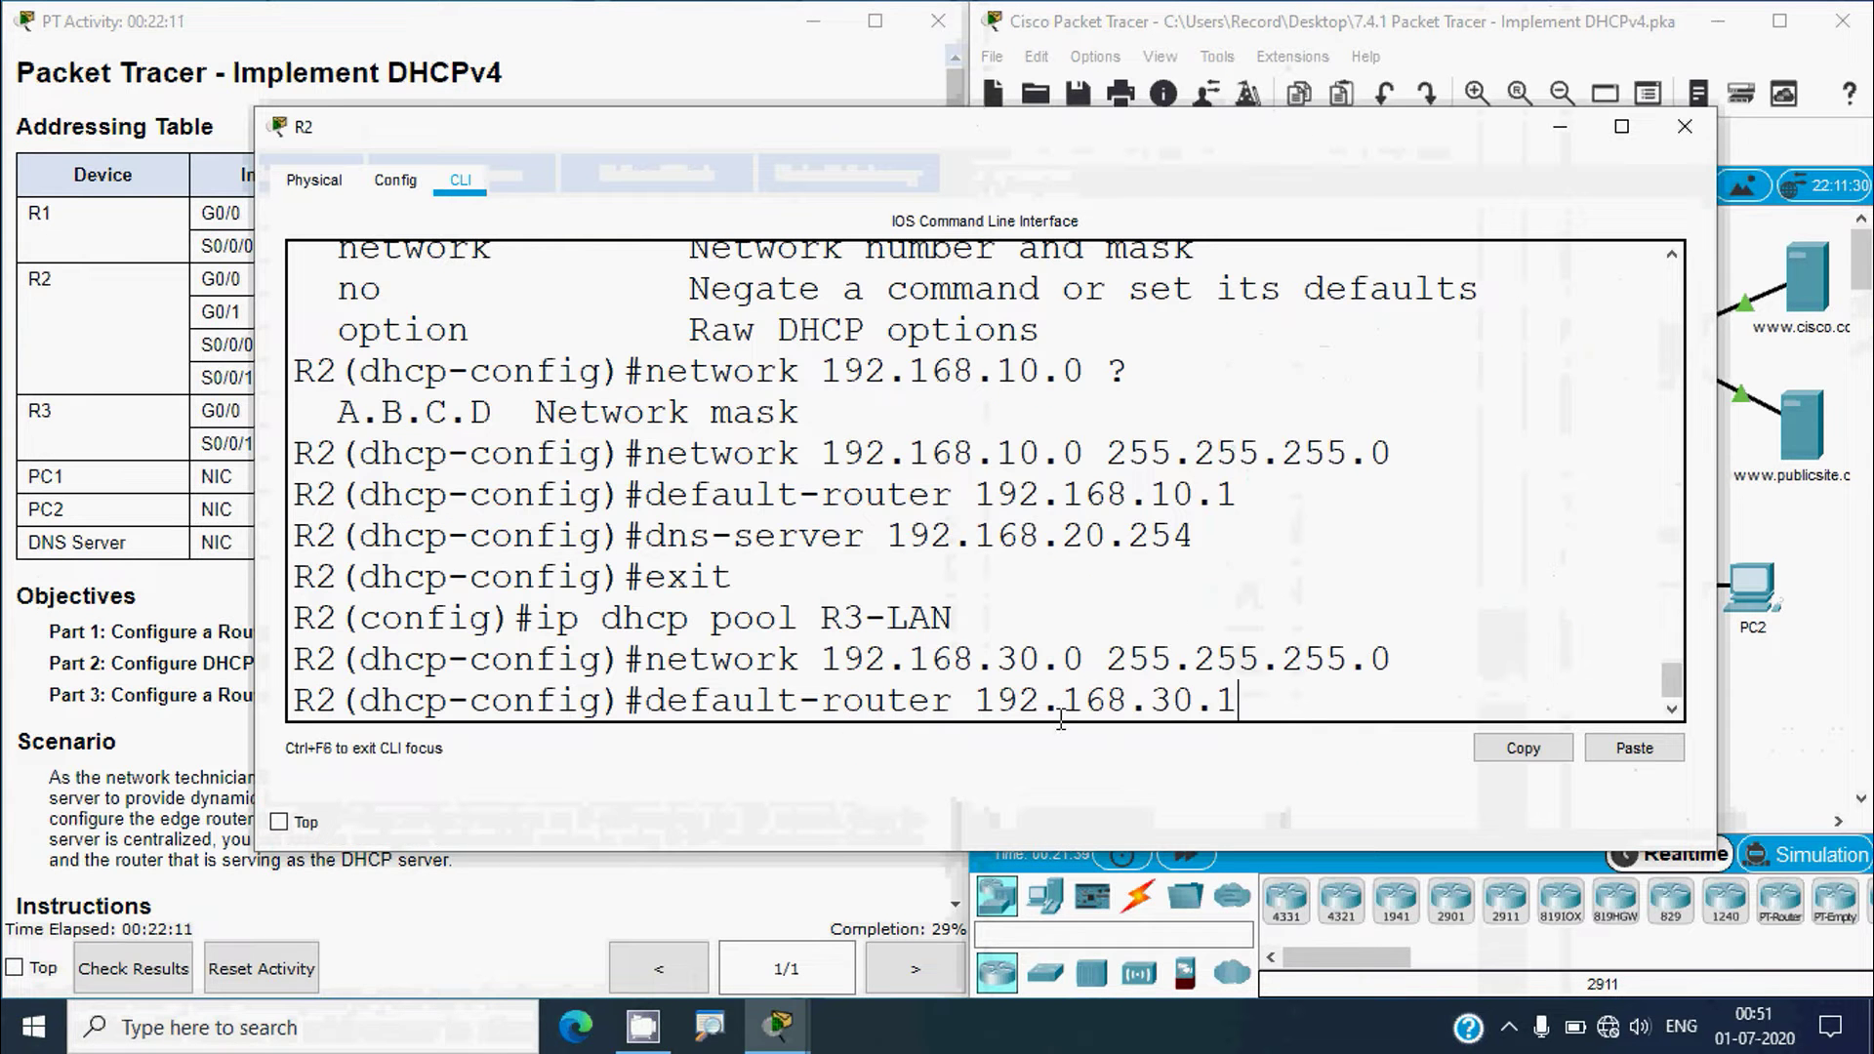
key("Return")
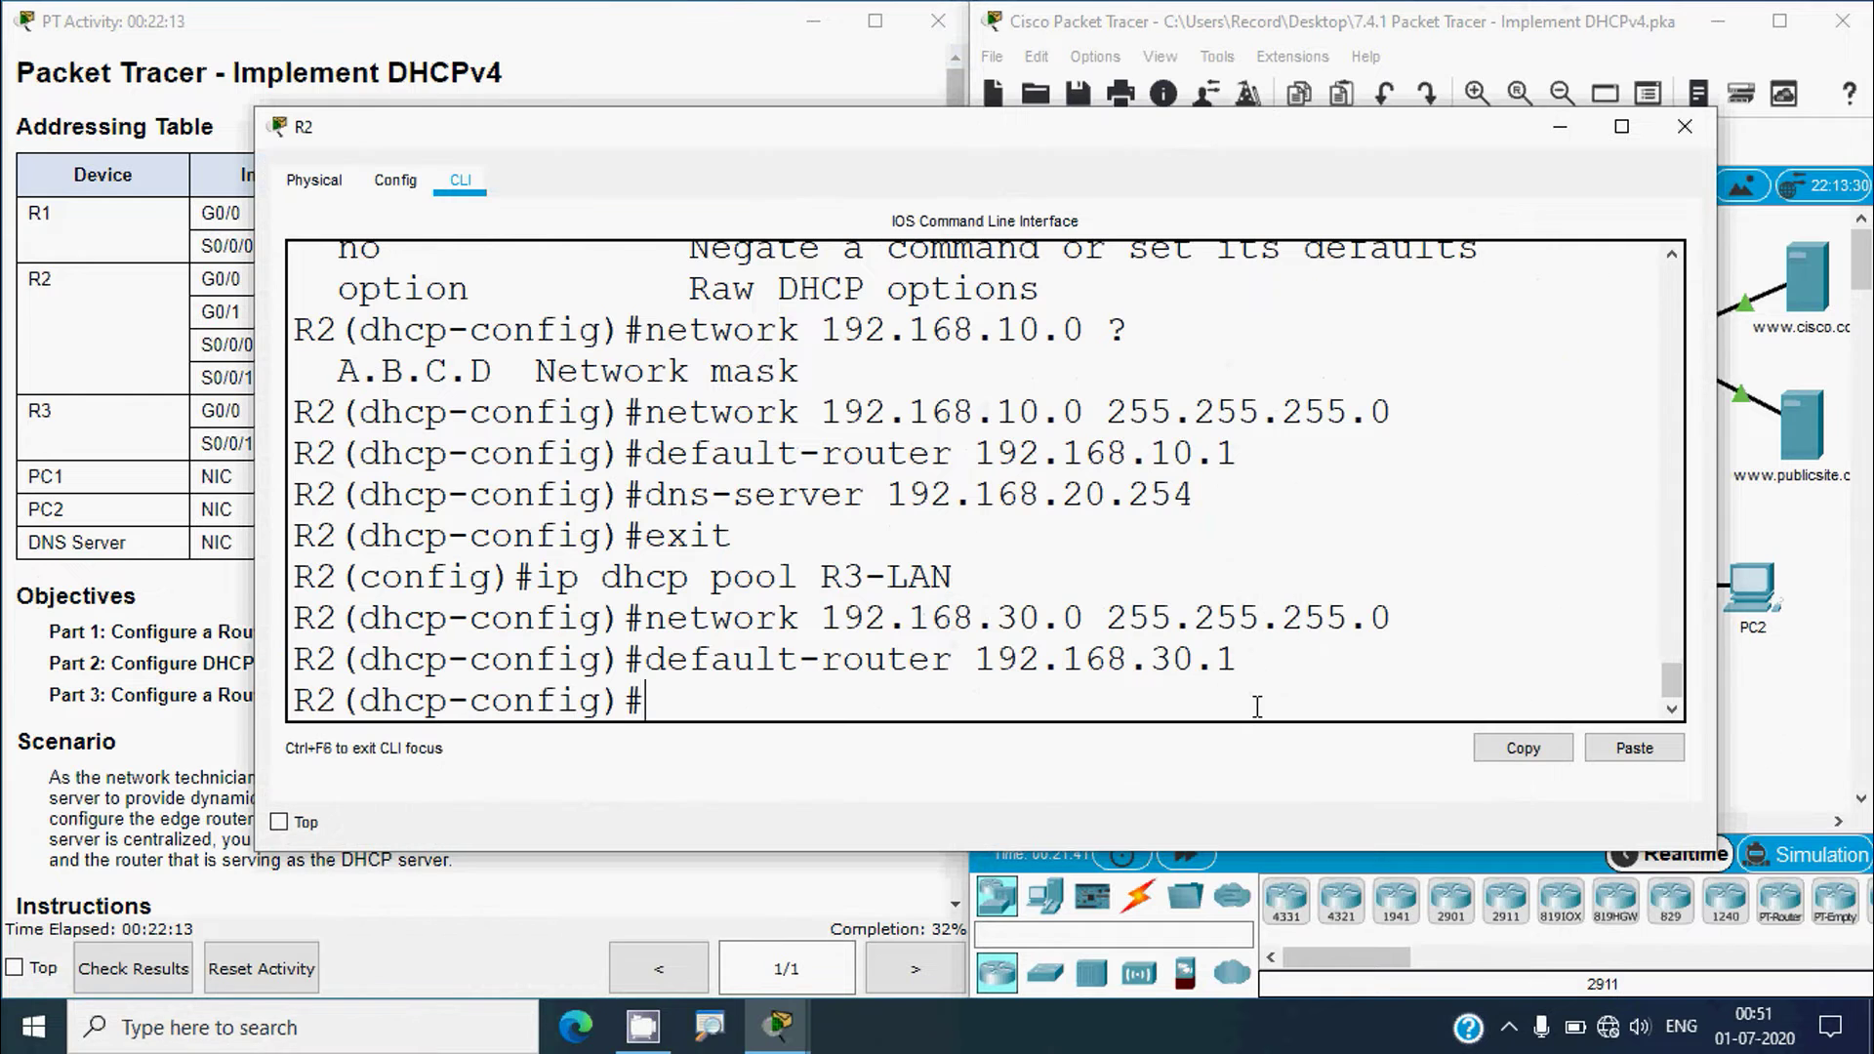
- Set the R3-LAN pool's DNS server to 192.168.20.254, check the Part 2 instructions and close R2's window
type("dns-server 192.1")
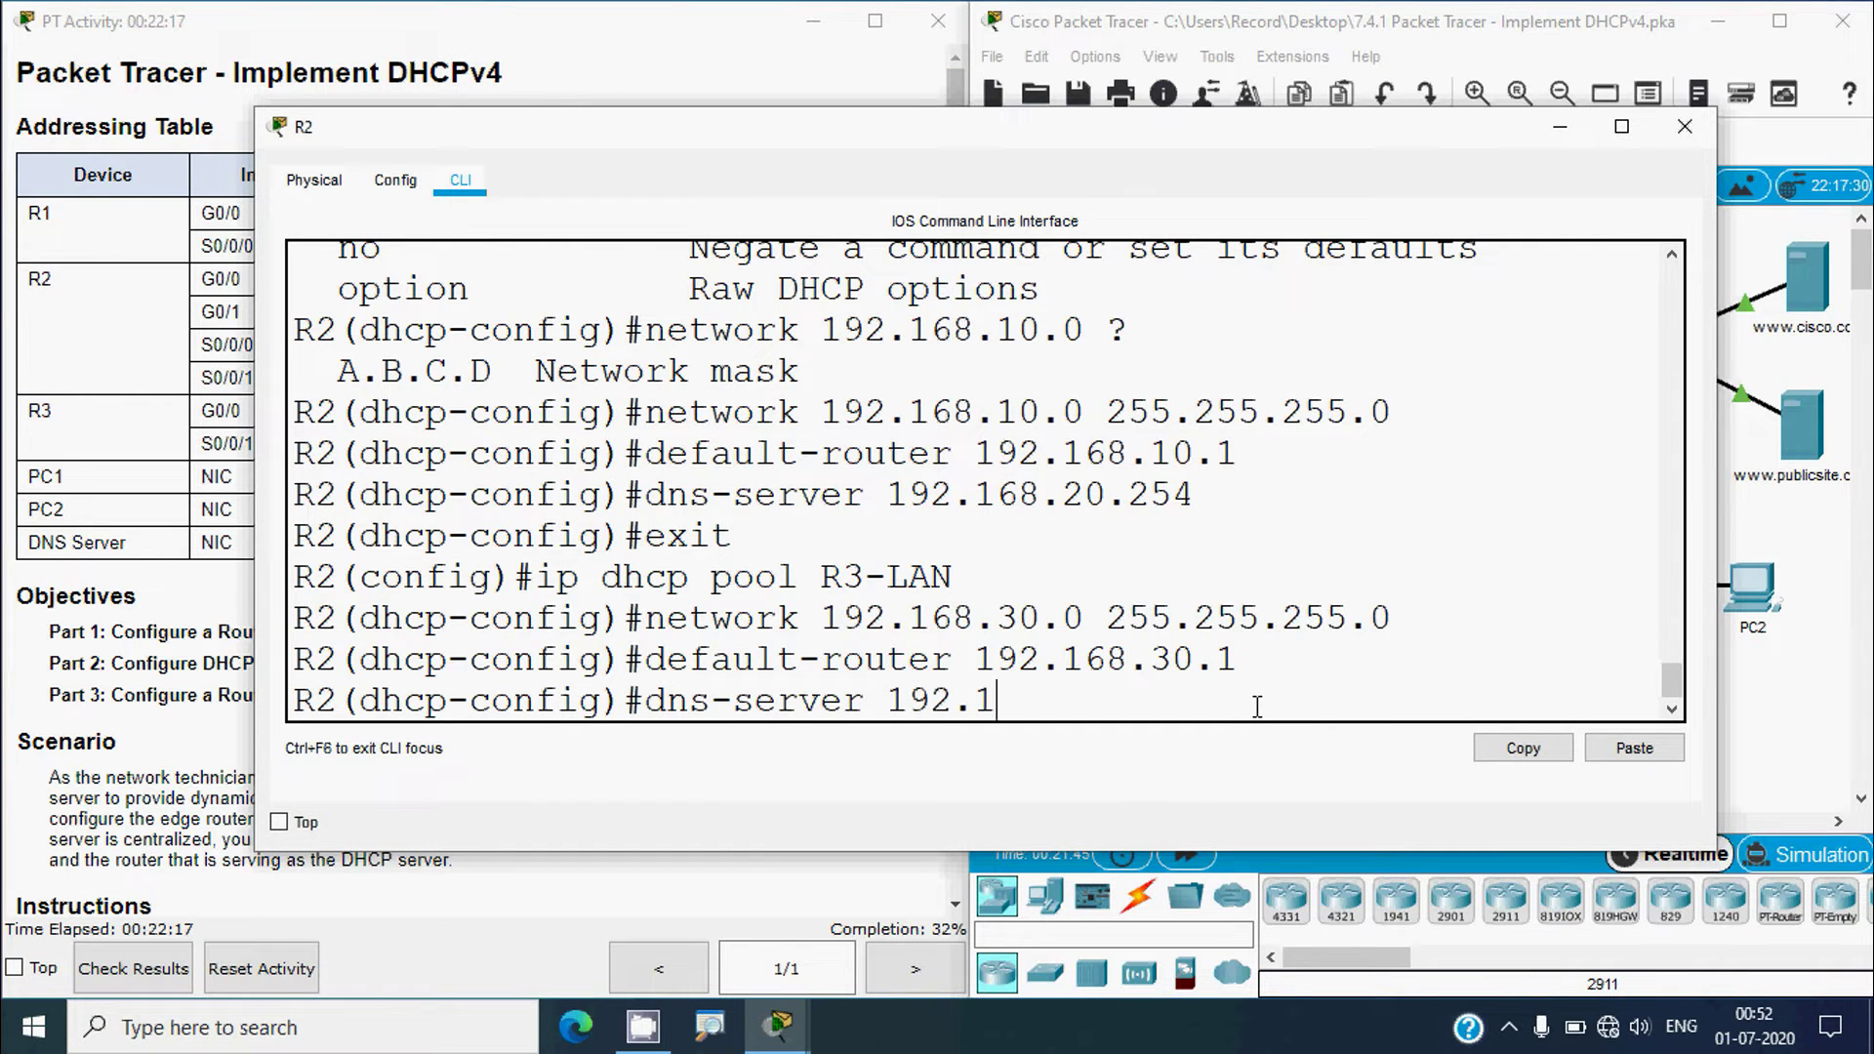
type("68.20.254")
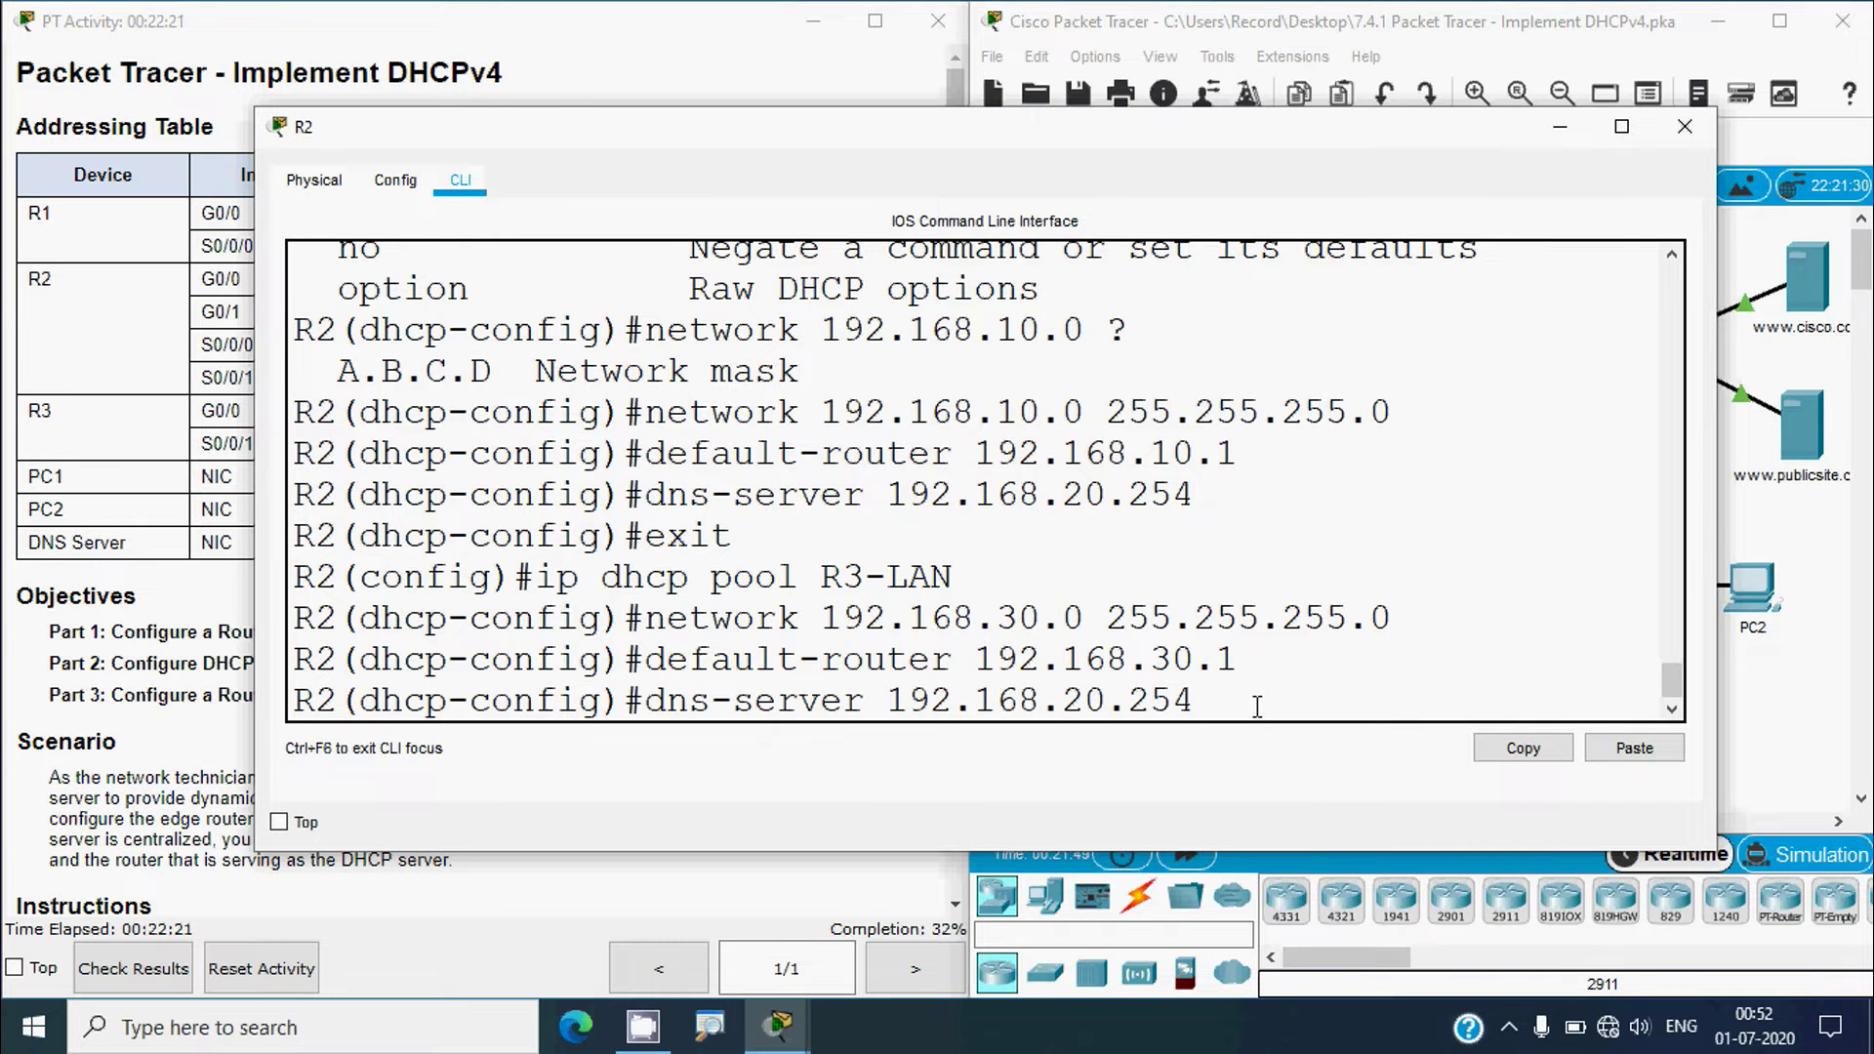
key("Return")
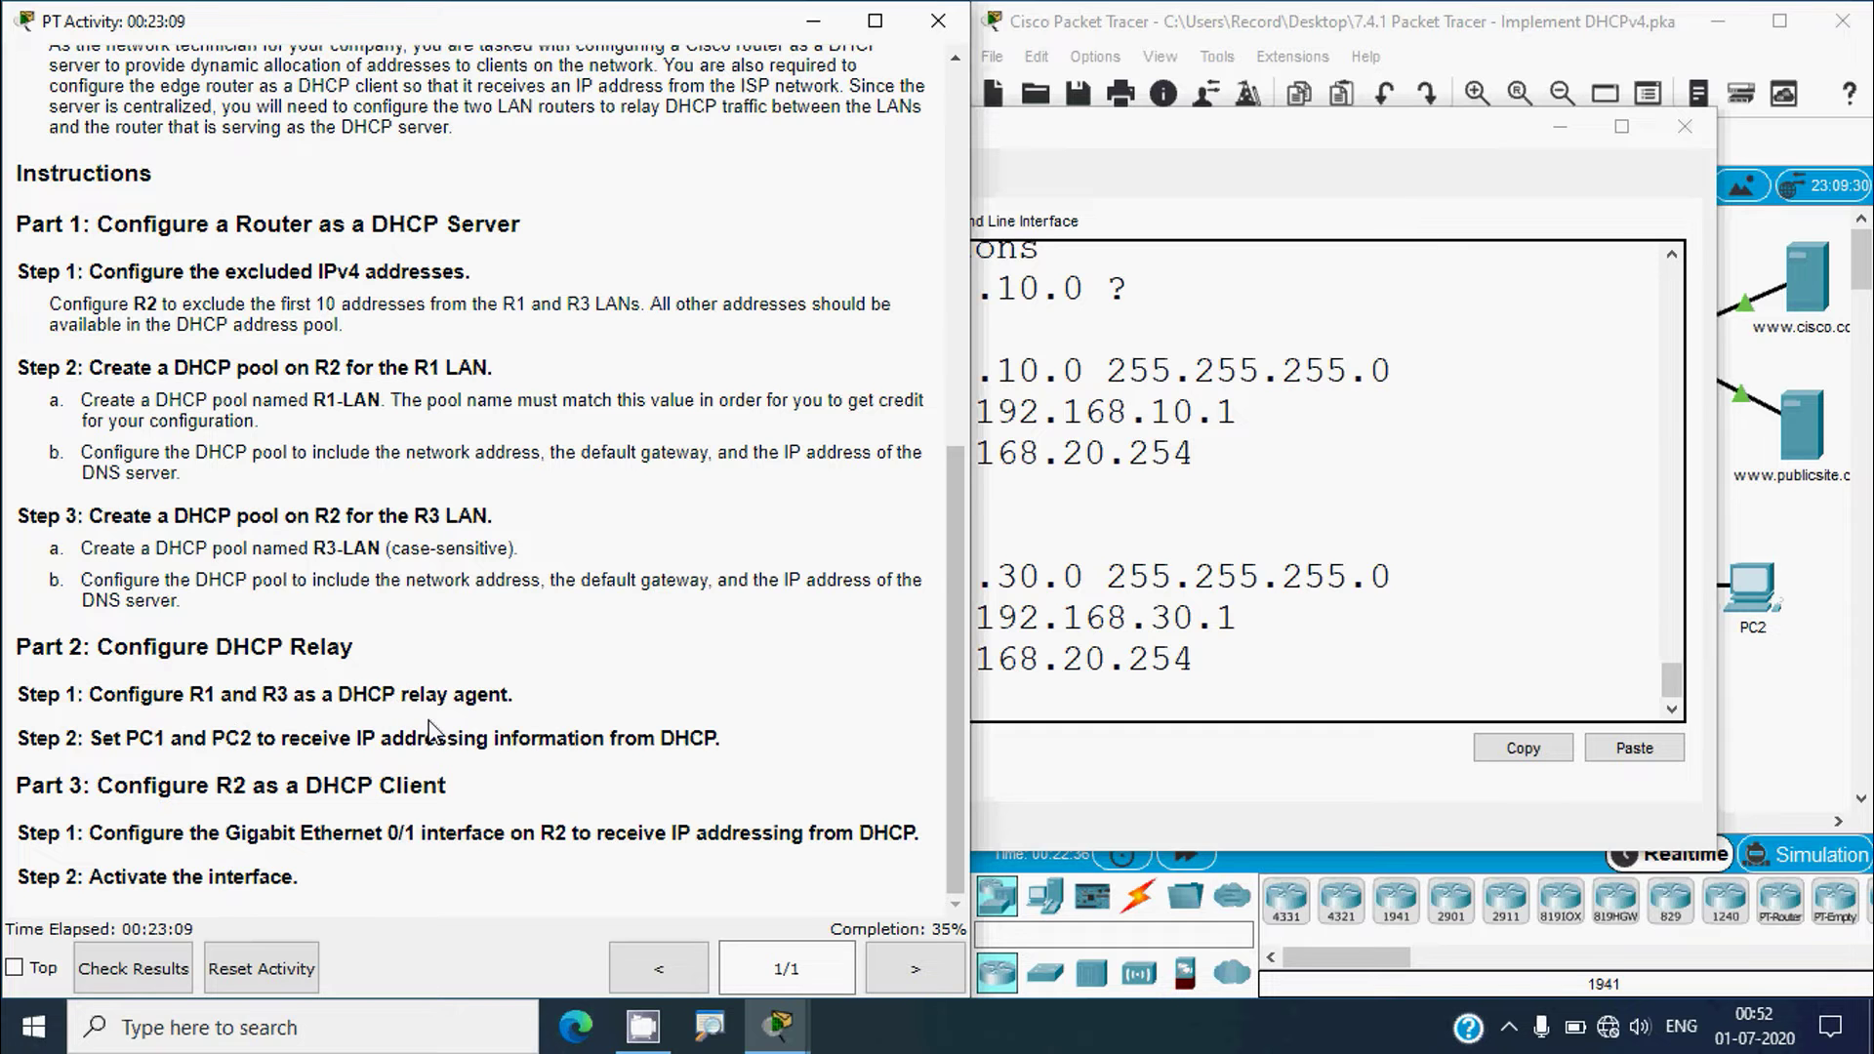
left_click(1255, 610)
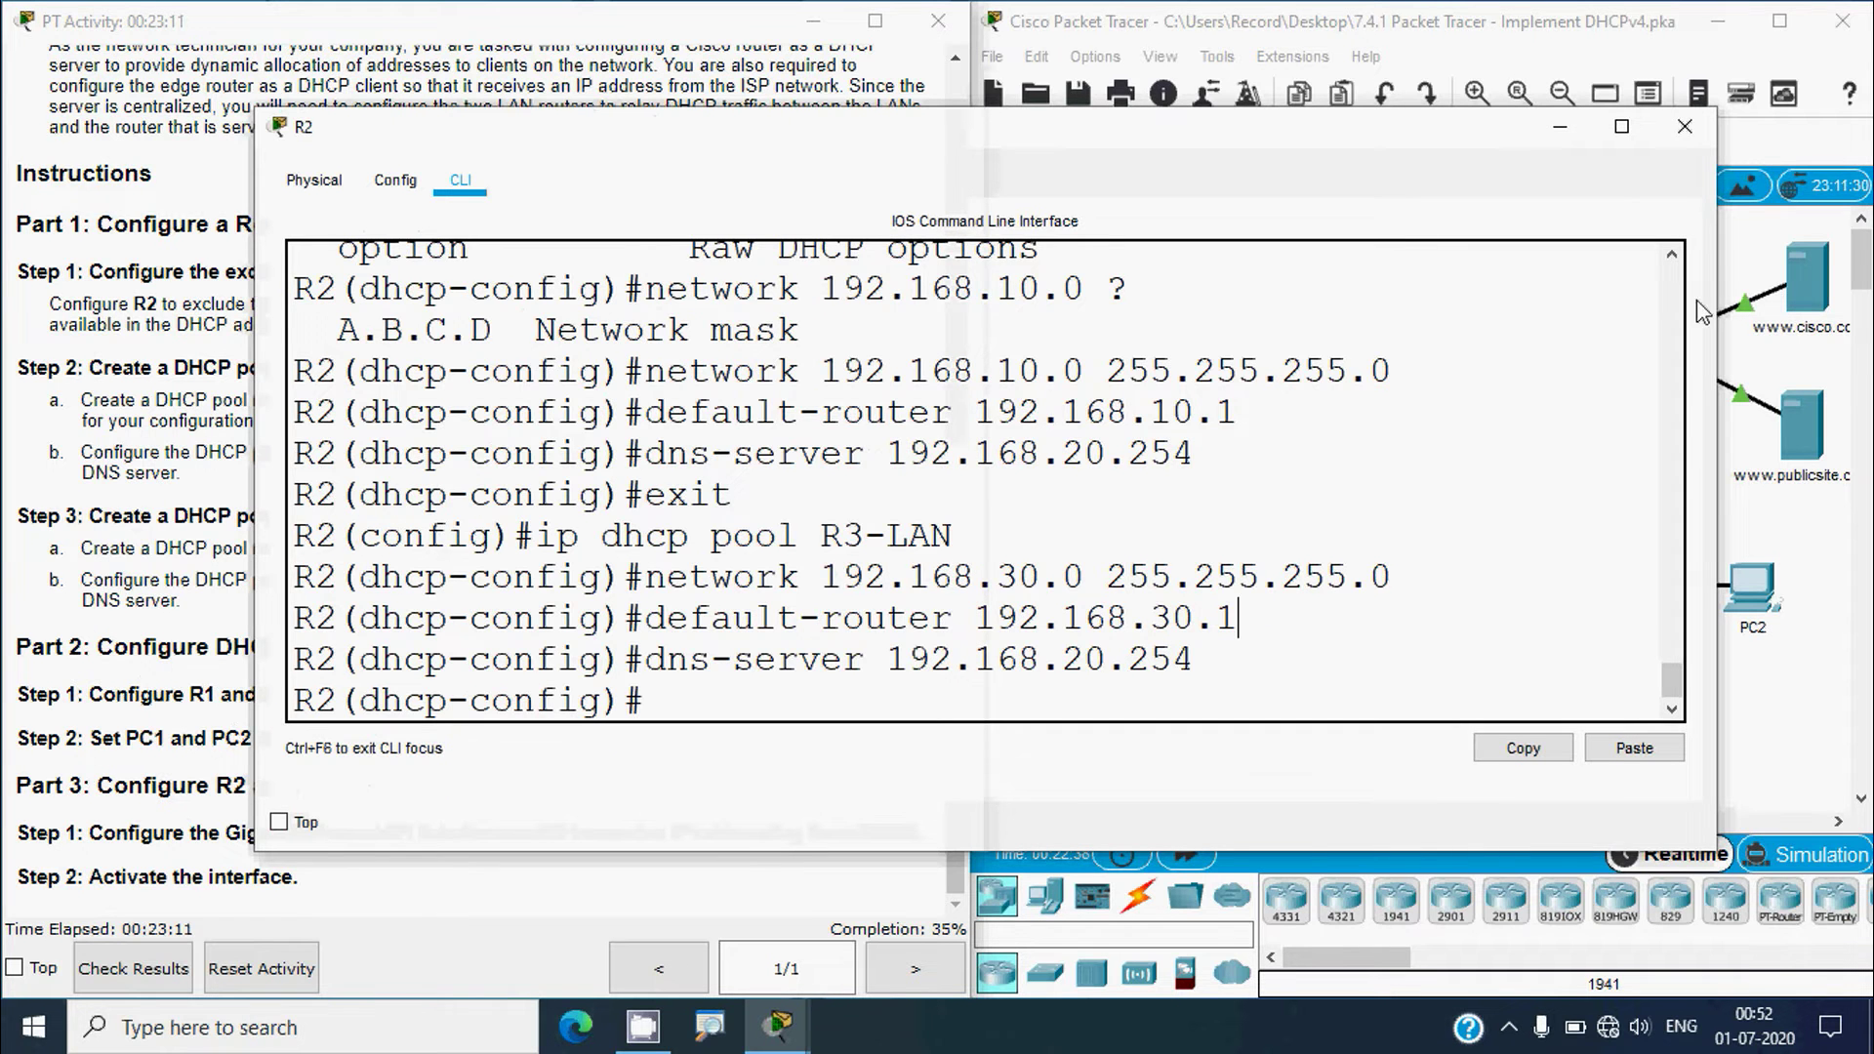
left_click(1684, 126)
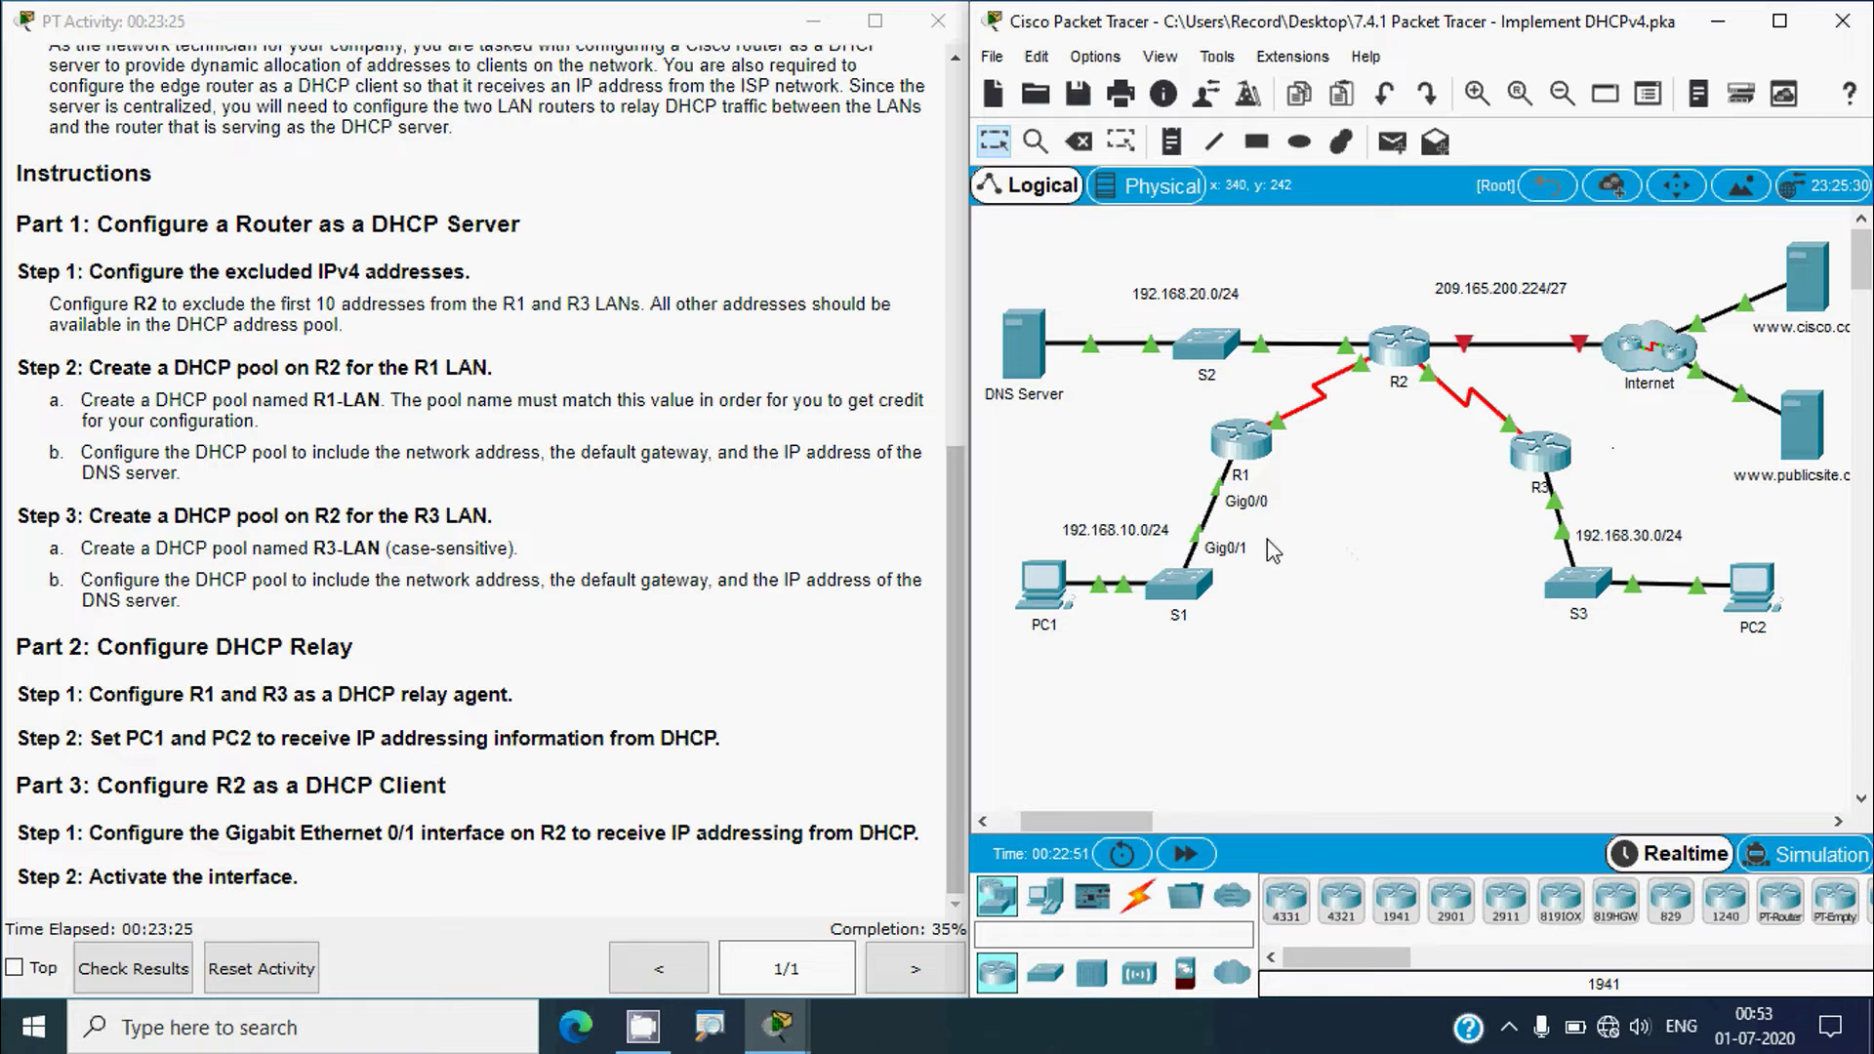
- Open R1's command line and widen its window on both sides
left_click(1240, 444)
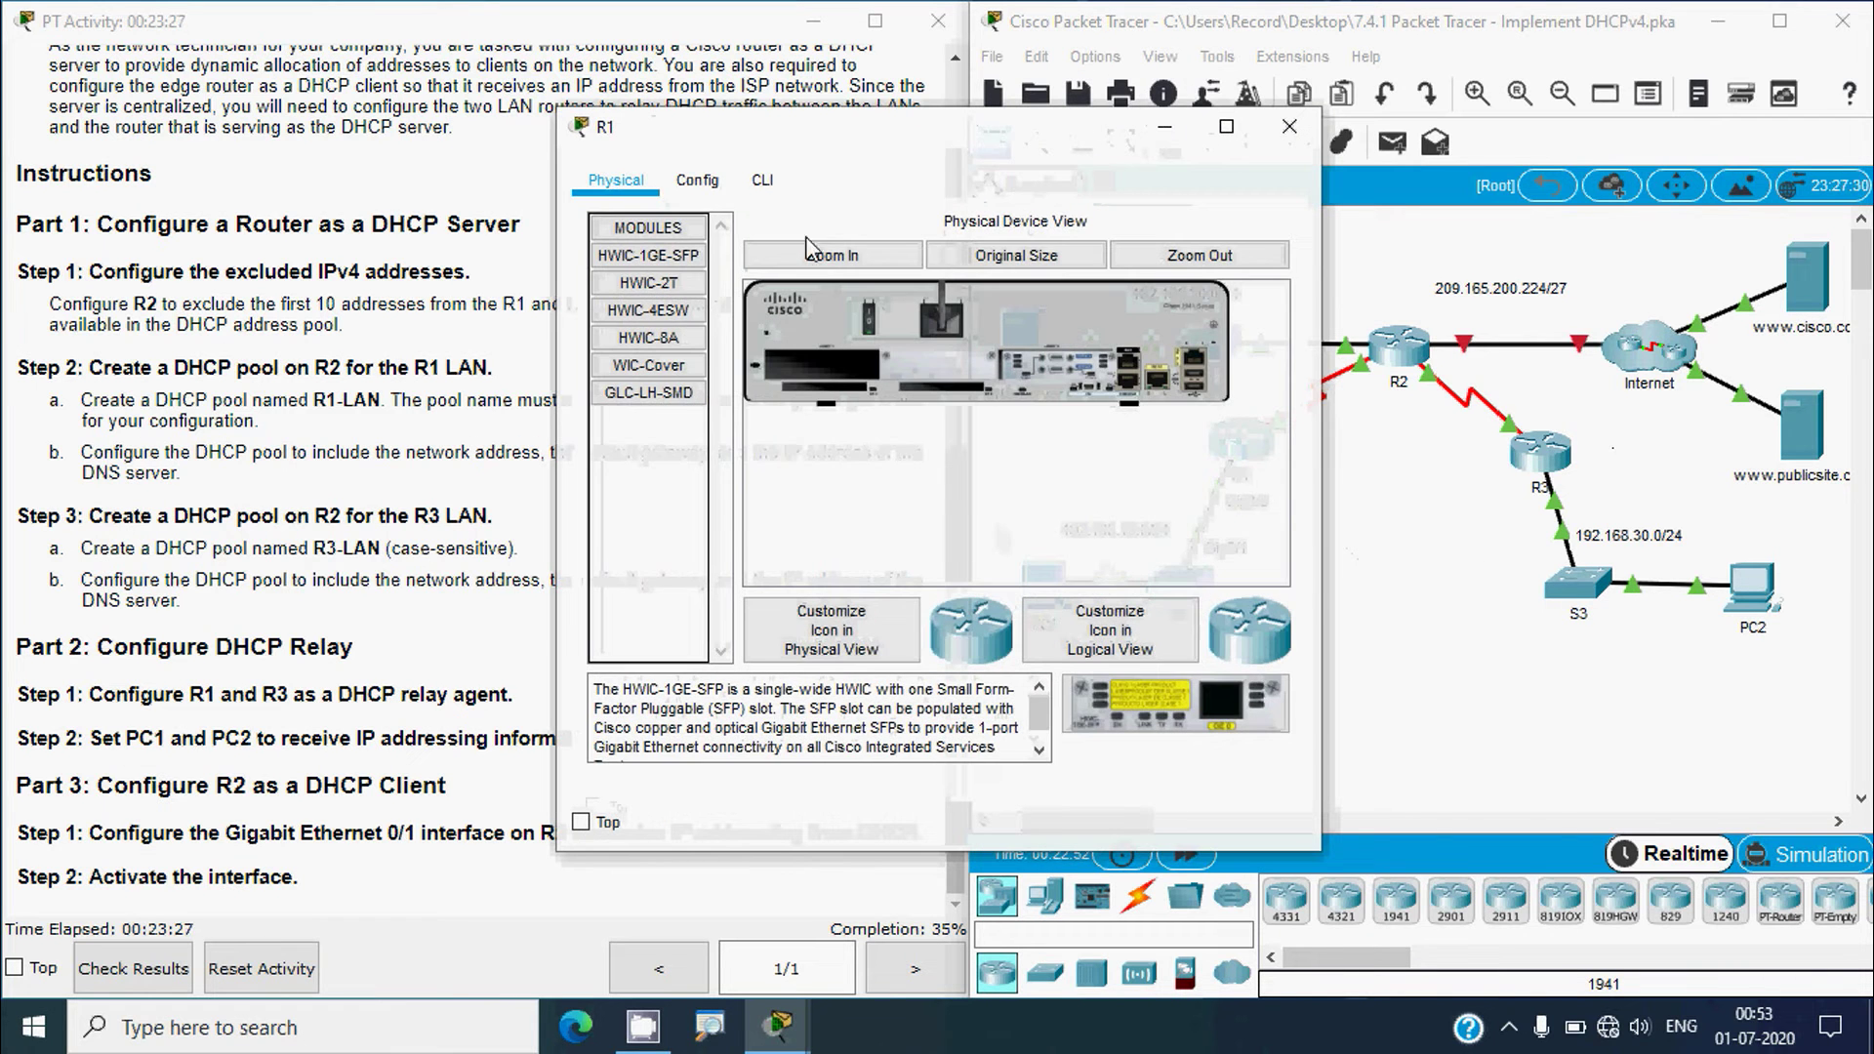
left_click(762, 180)
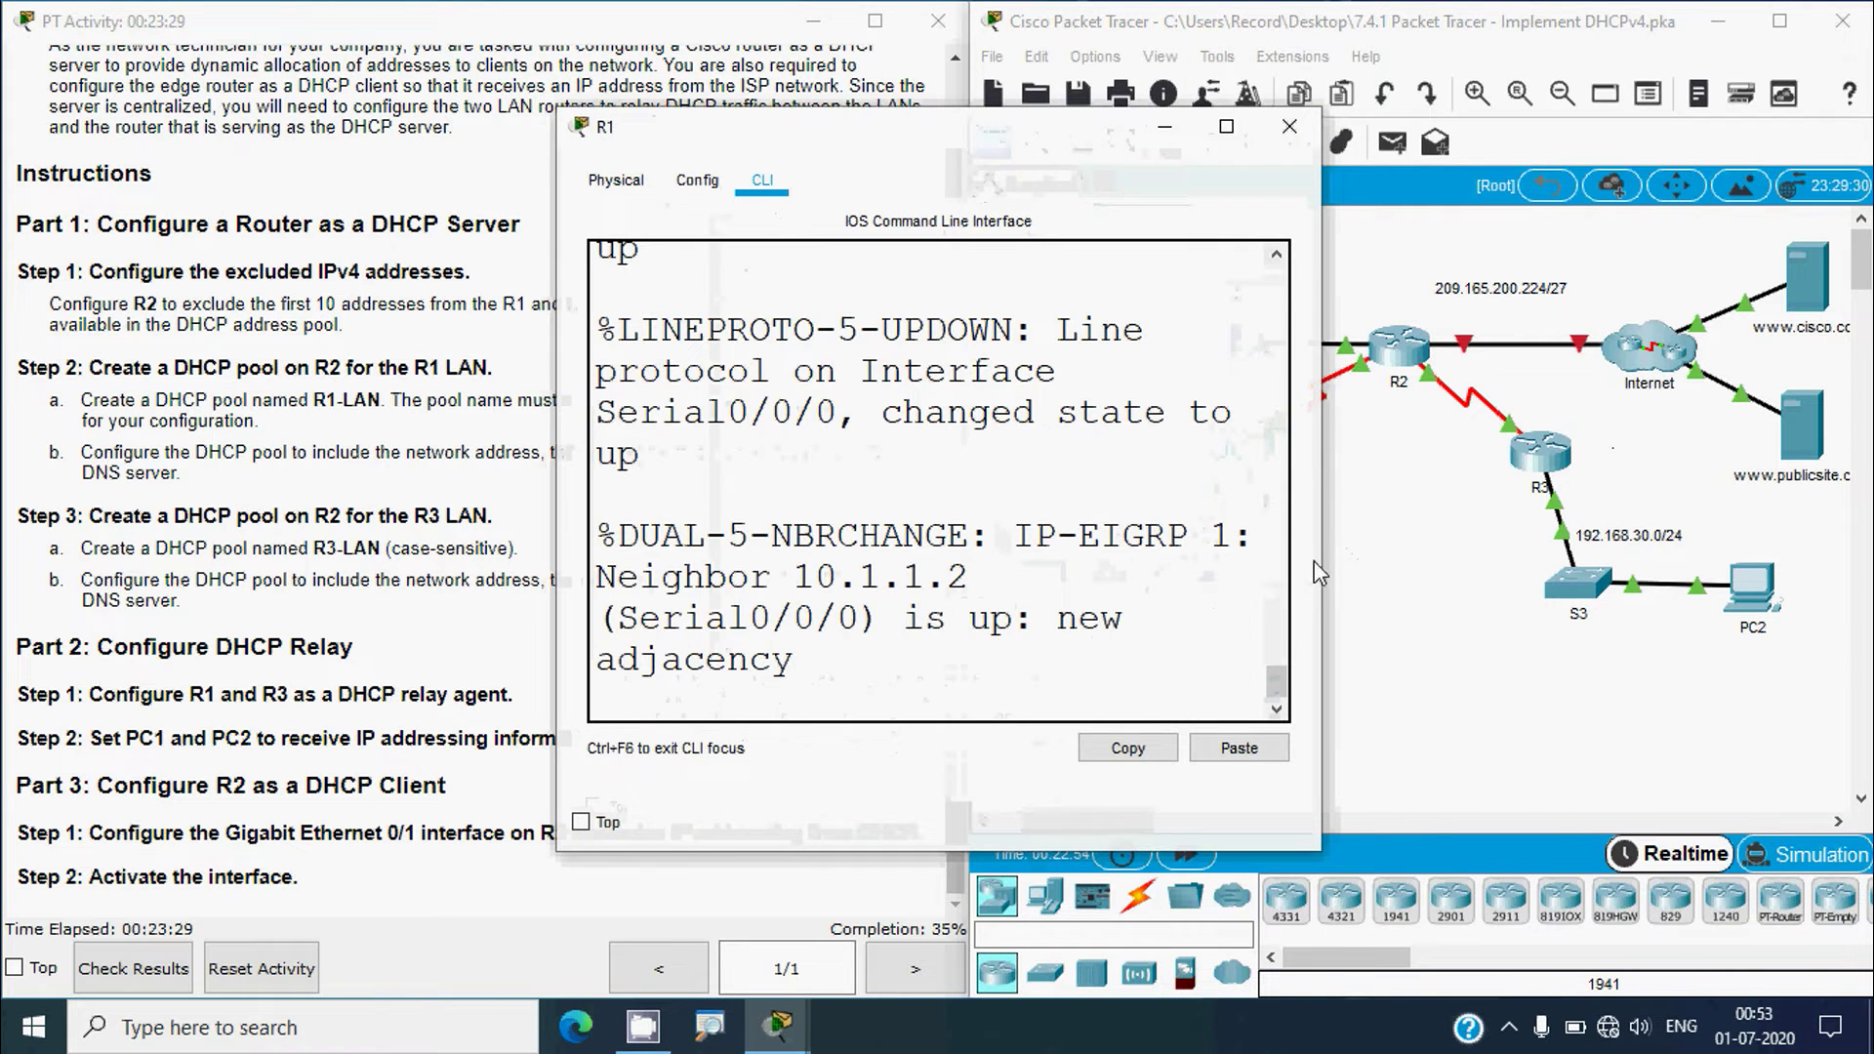
left_click_drag(1319, 576, 1607, 576)
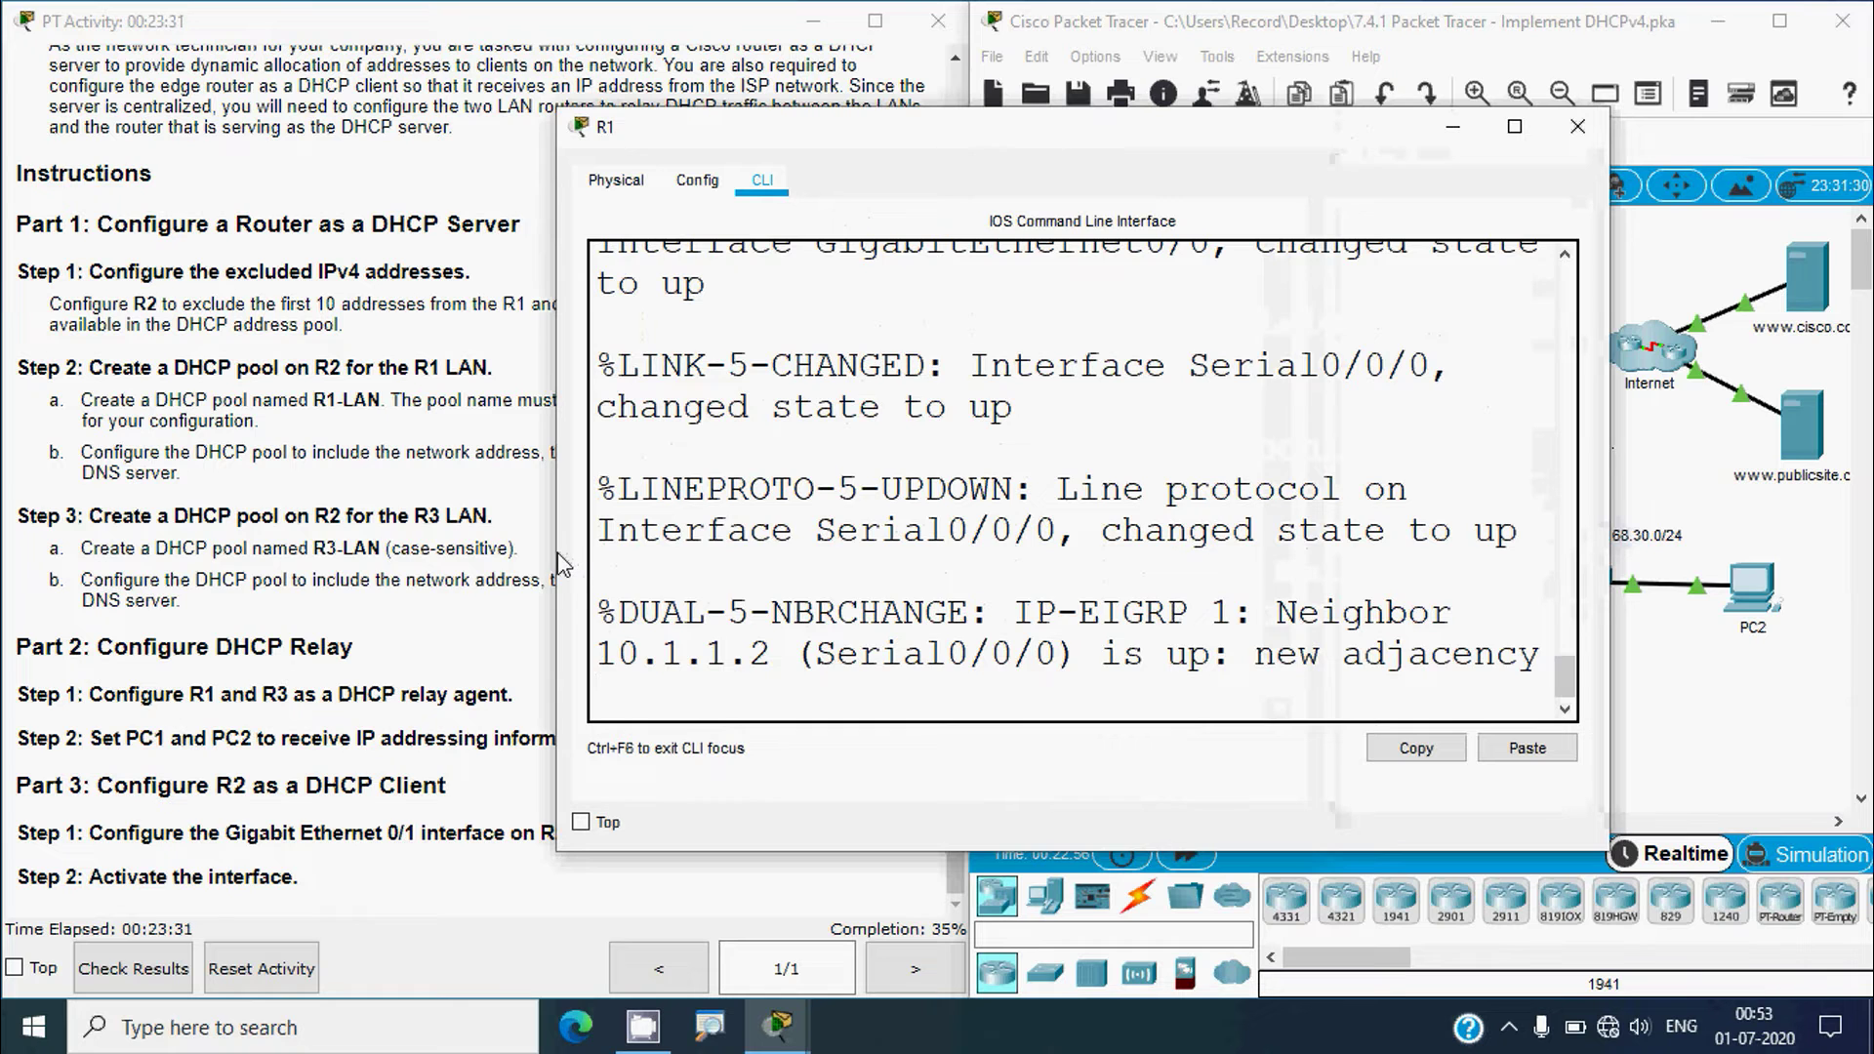
left_click_drag(558, 564, 172, 566)
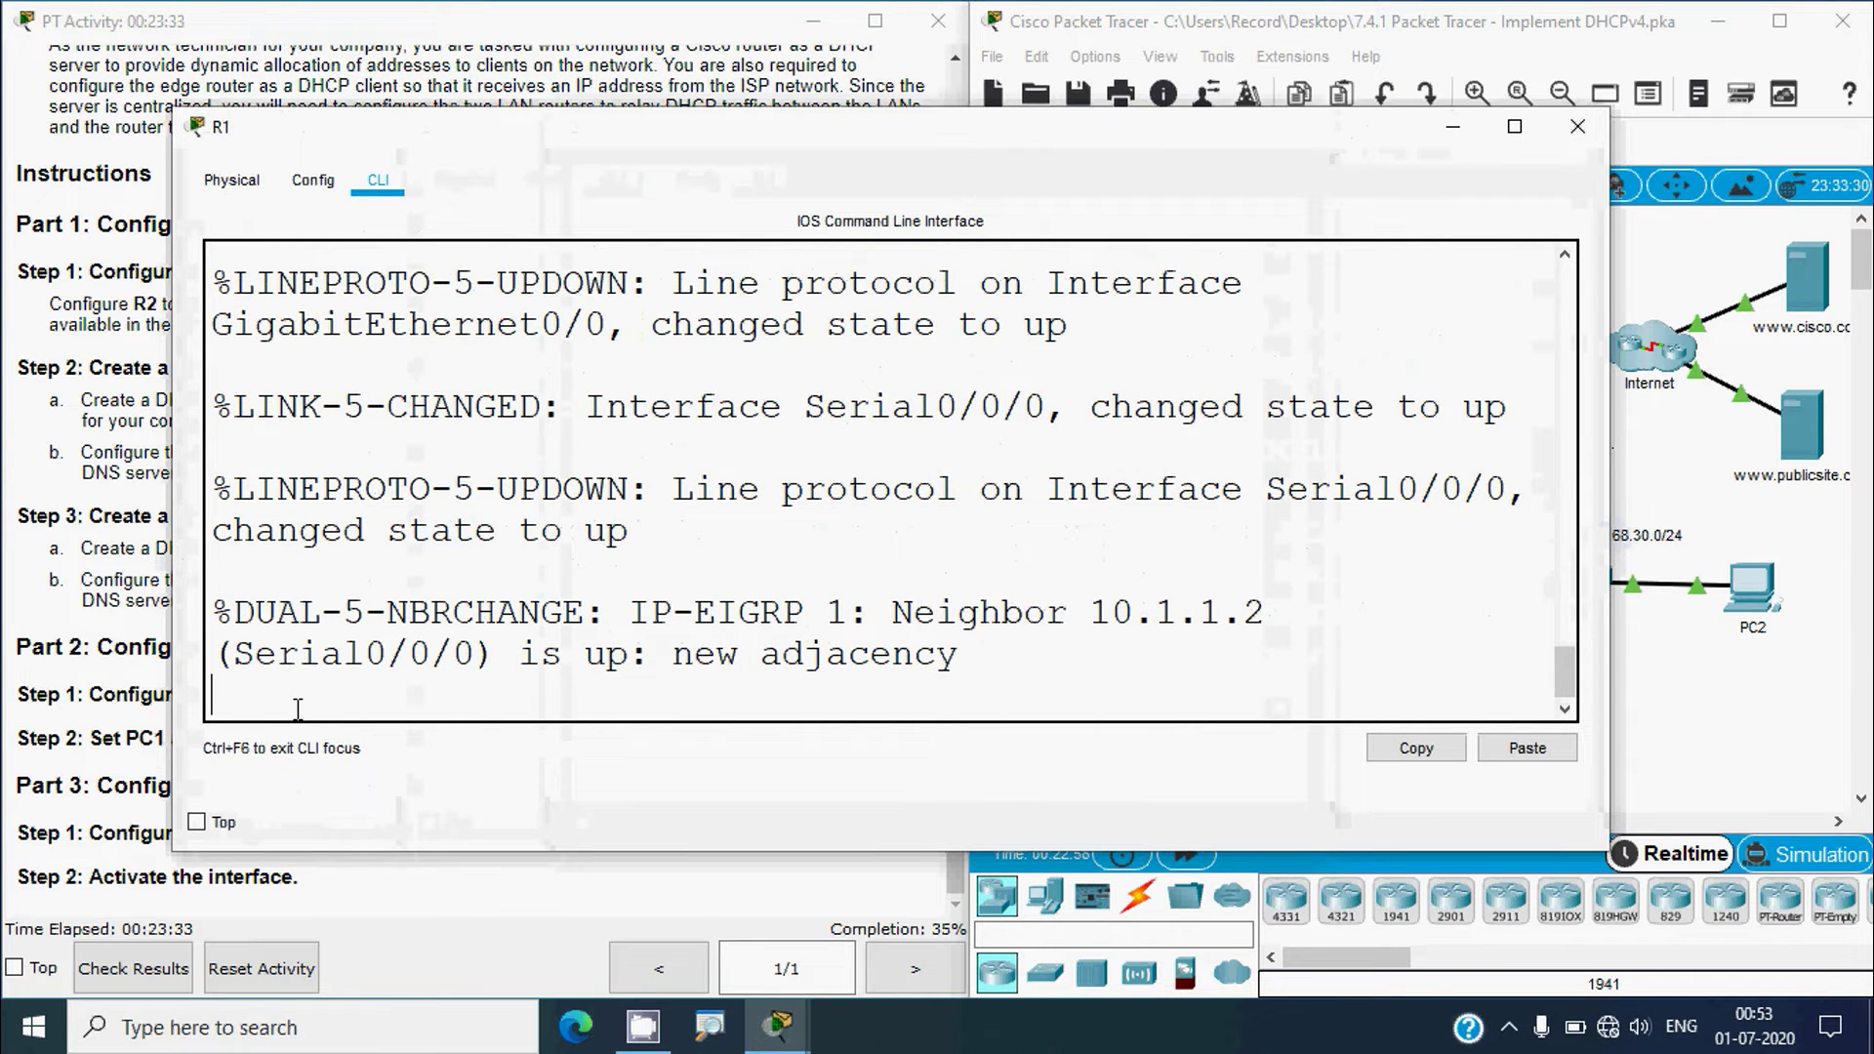
- Enter privileged and global configuration mode on R1 and open interface g0/0 for configuration
key("Return")
type("enable")
key("Return")
type("conf t")
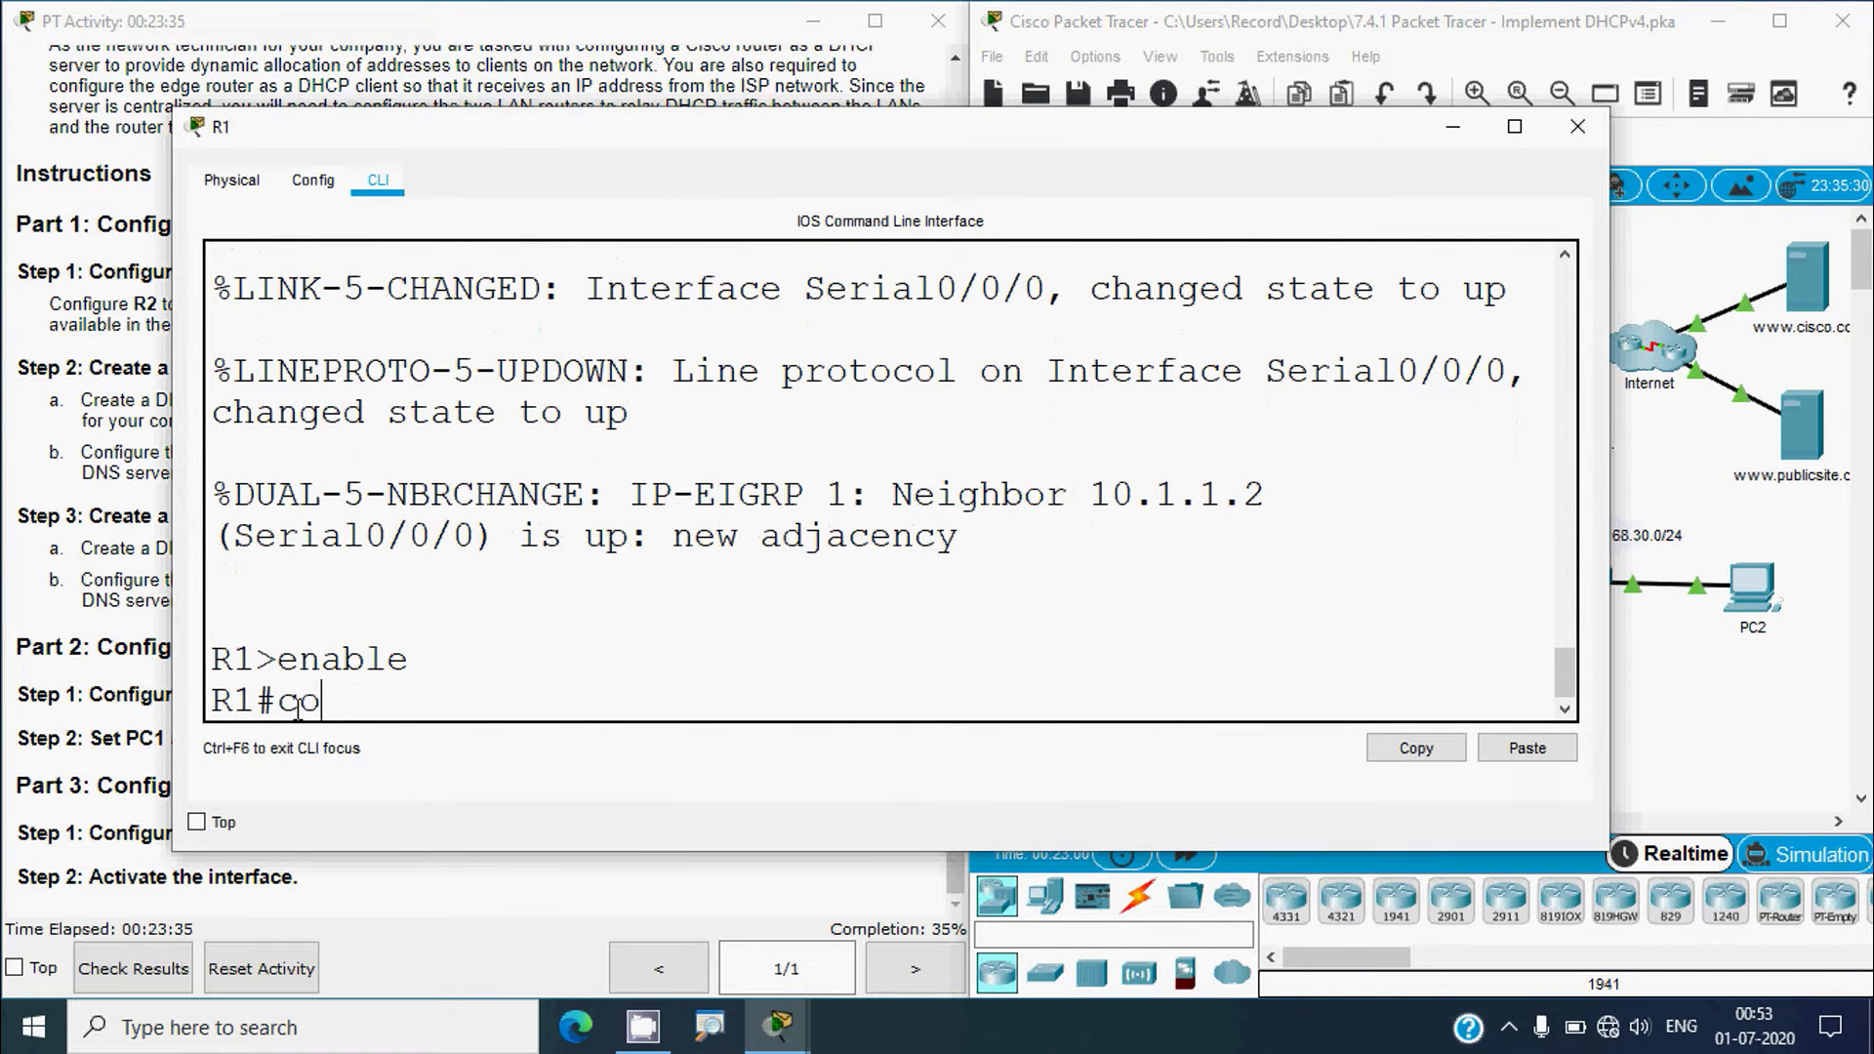
key("Return")
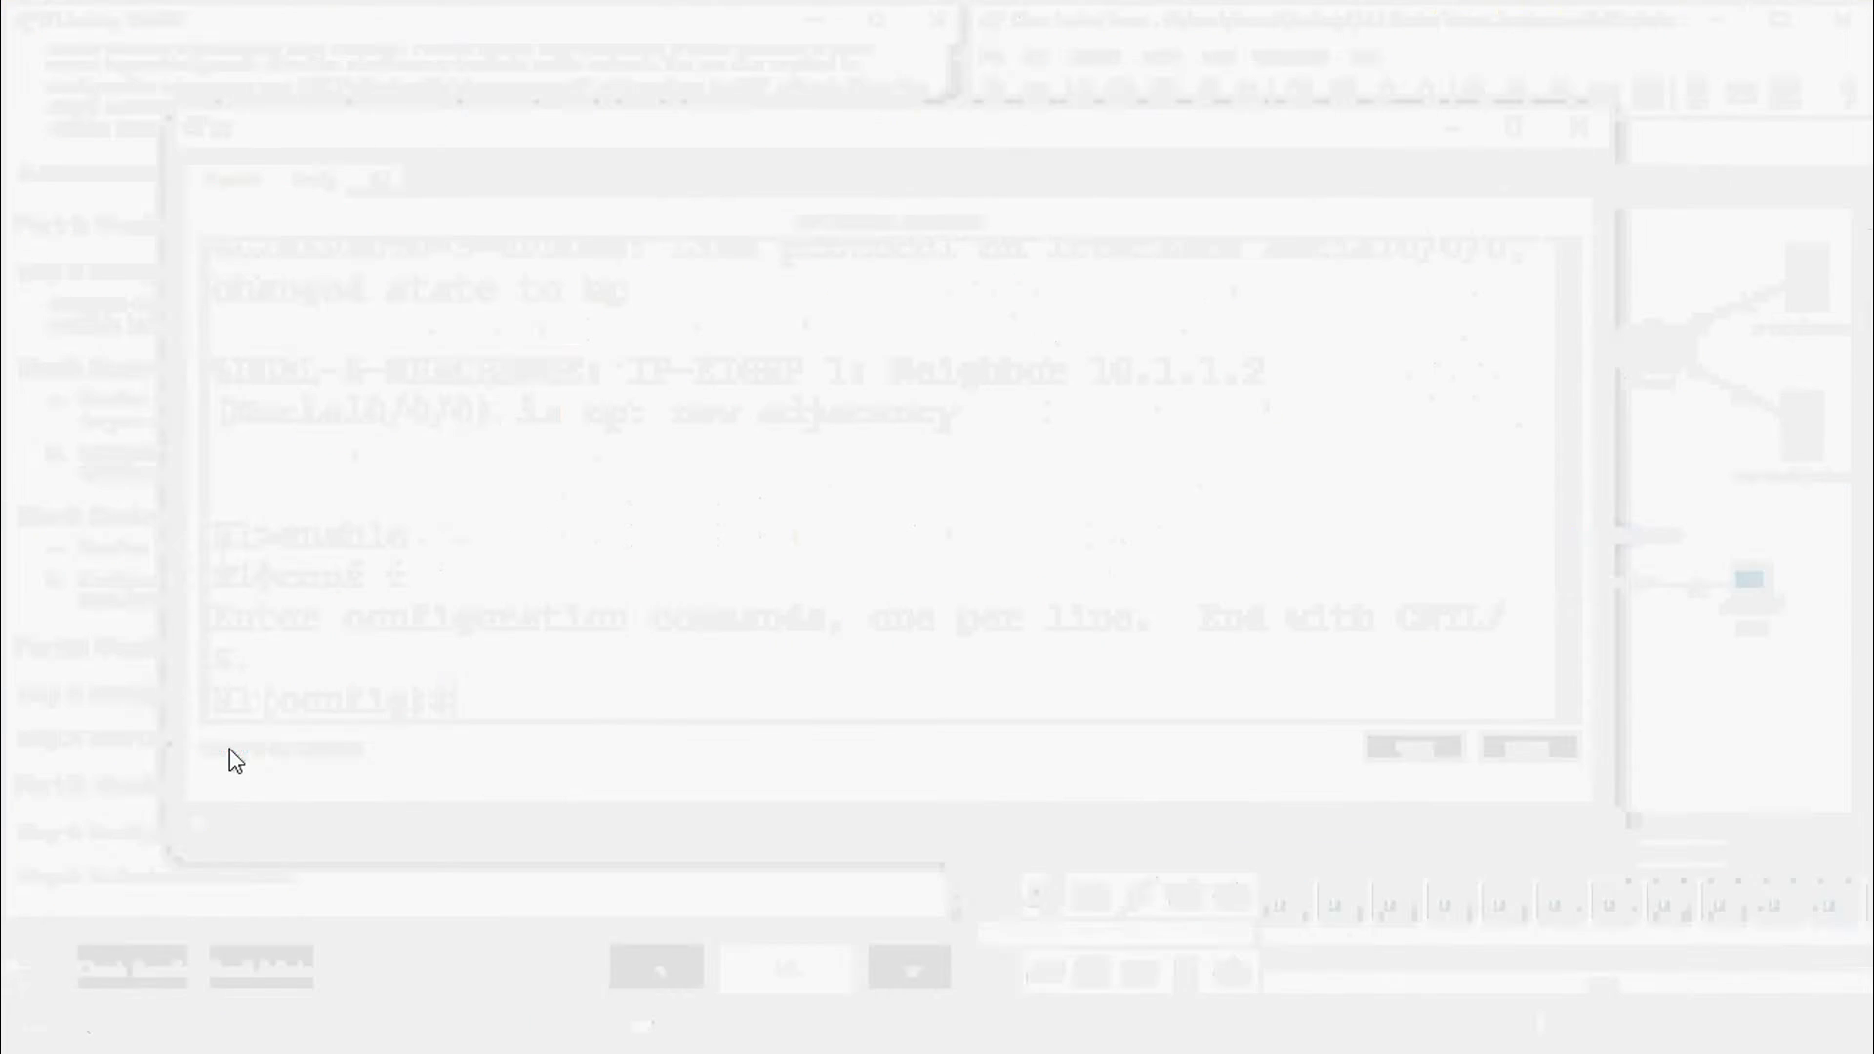
type("interface g")
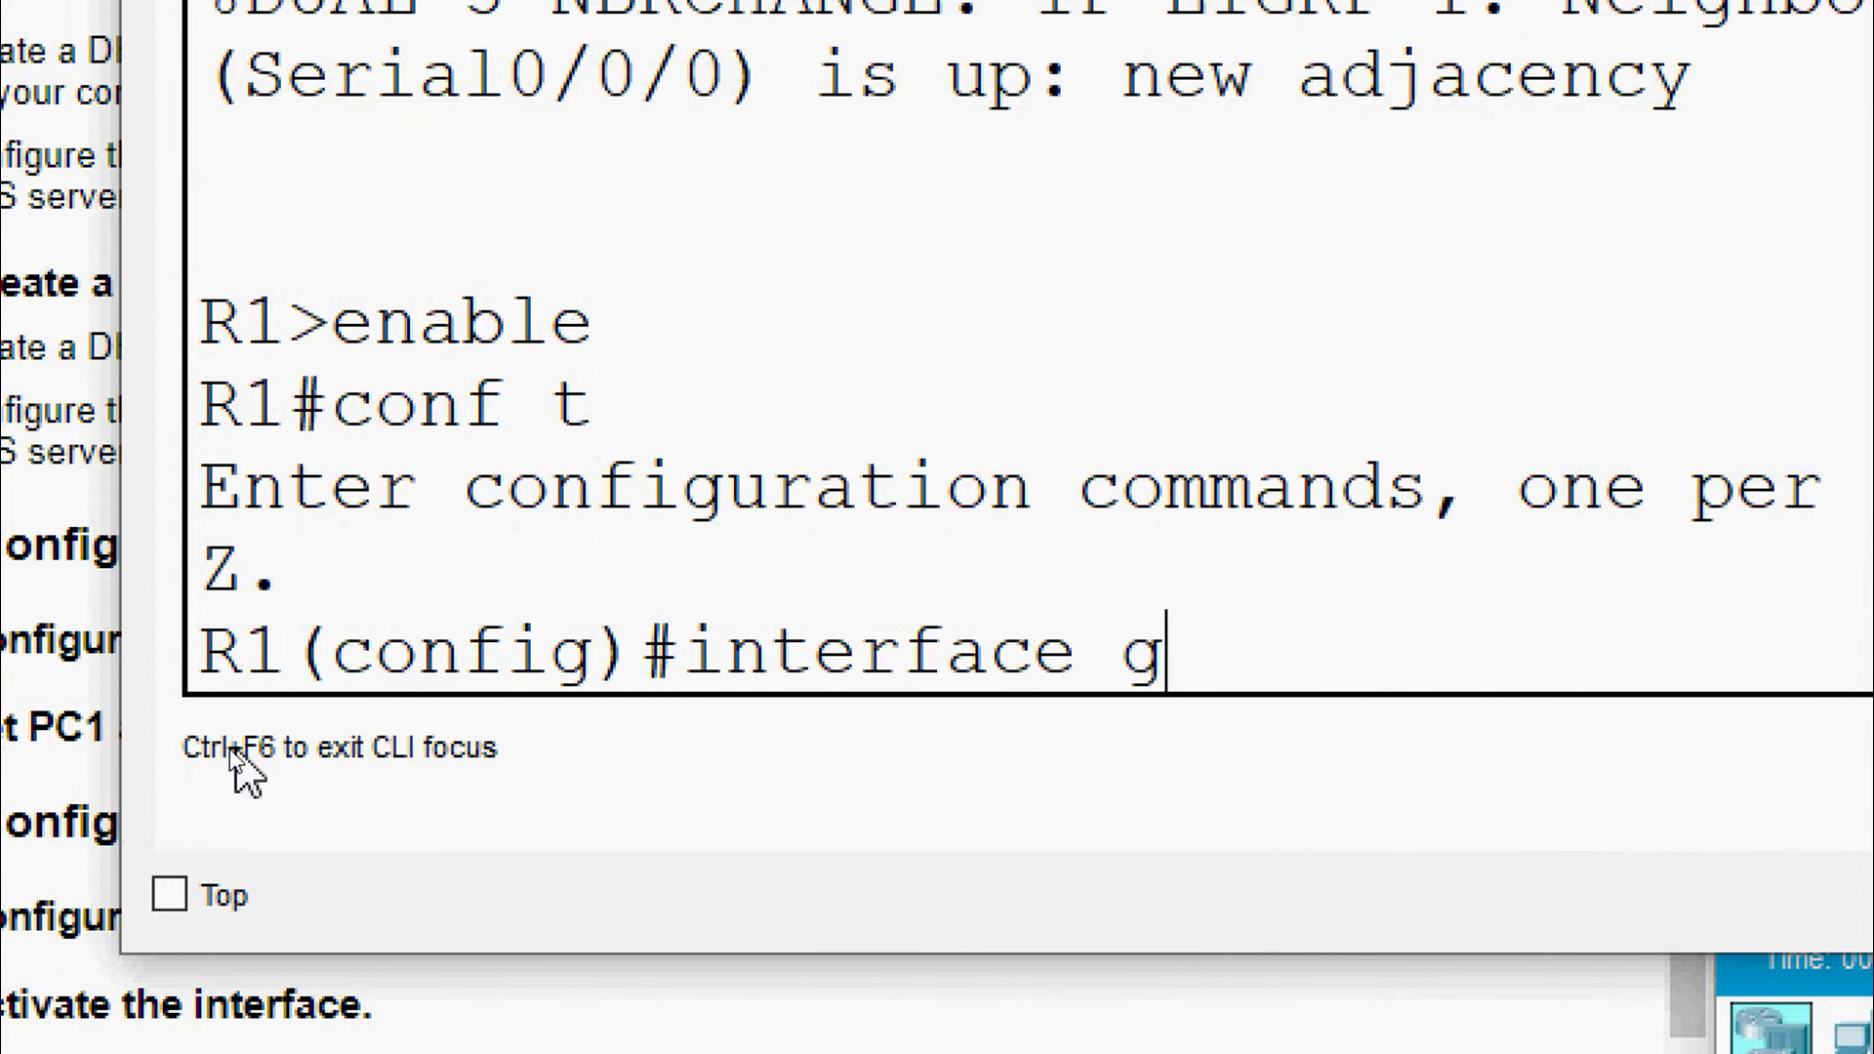
type("0/0")
key("Return")
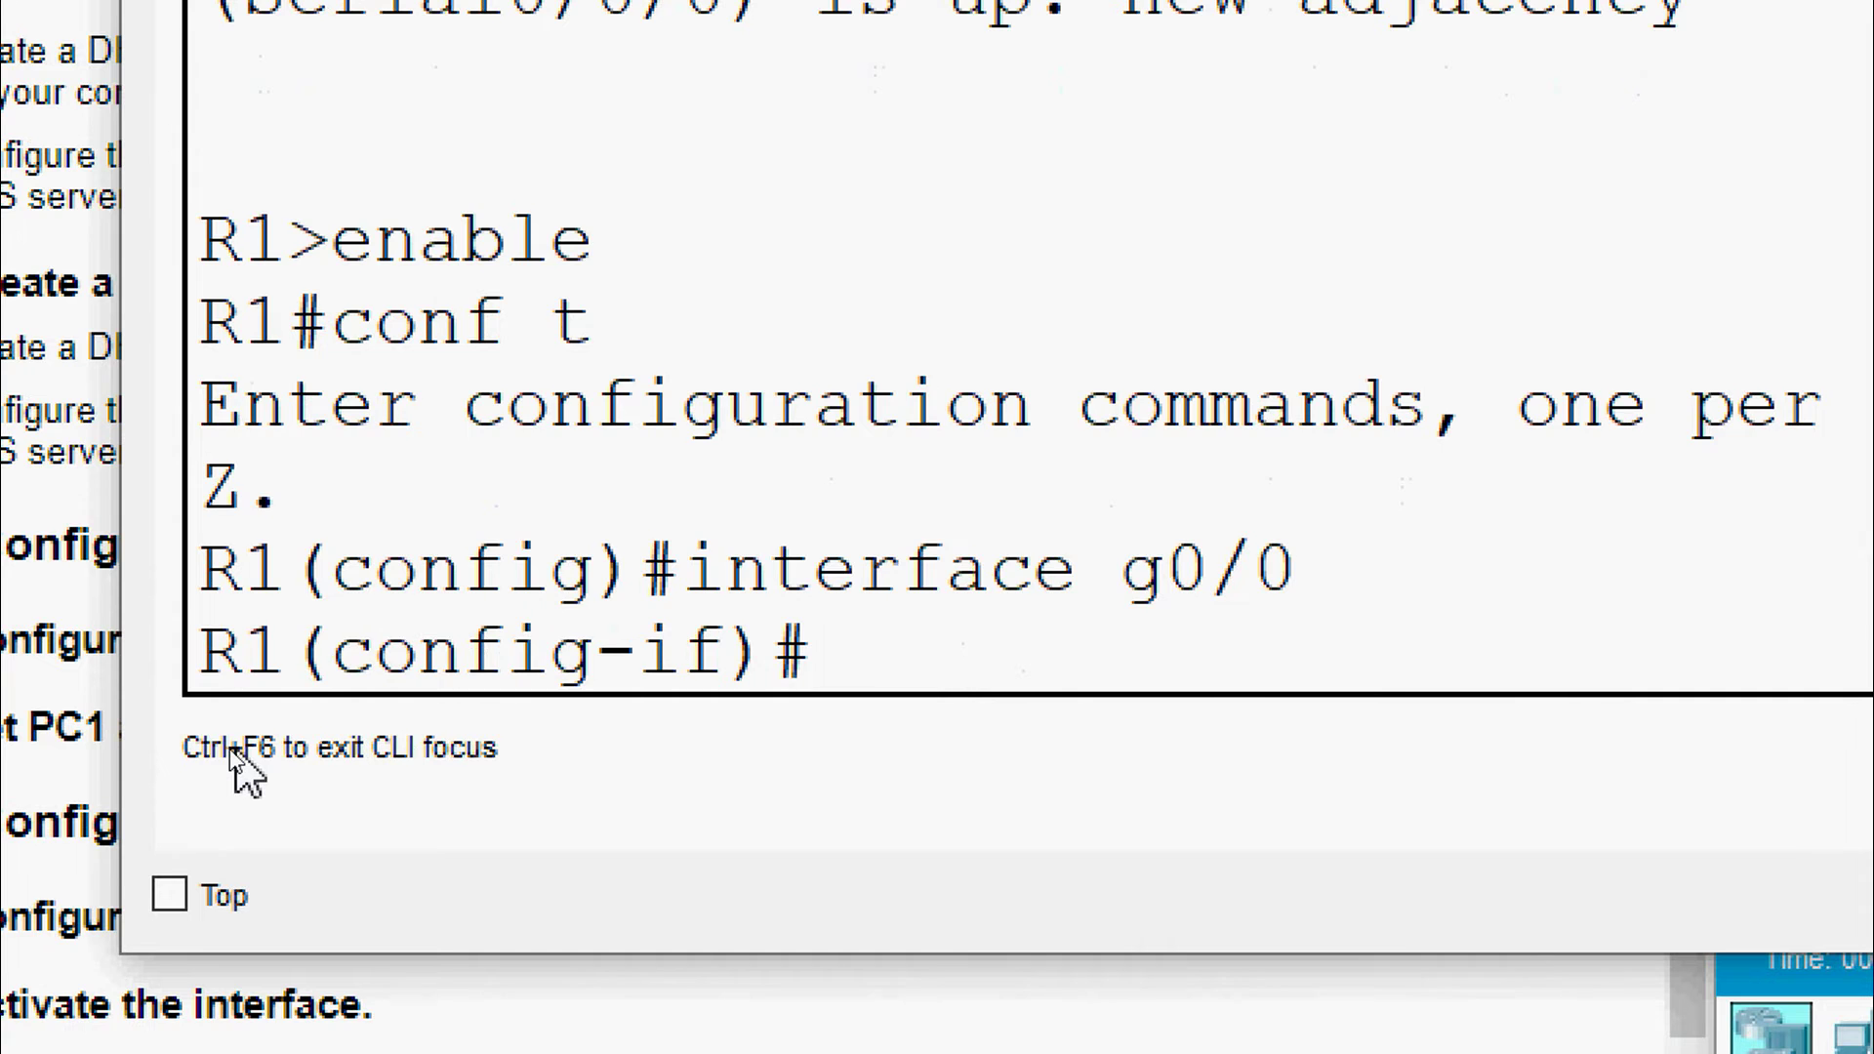
- List the interface configuration commands available on R1 and look through them for the ip command
type("?")
key("space")
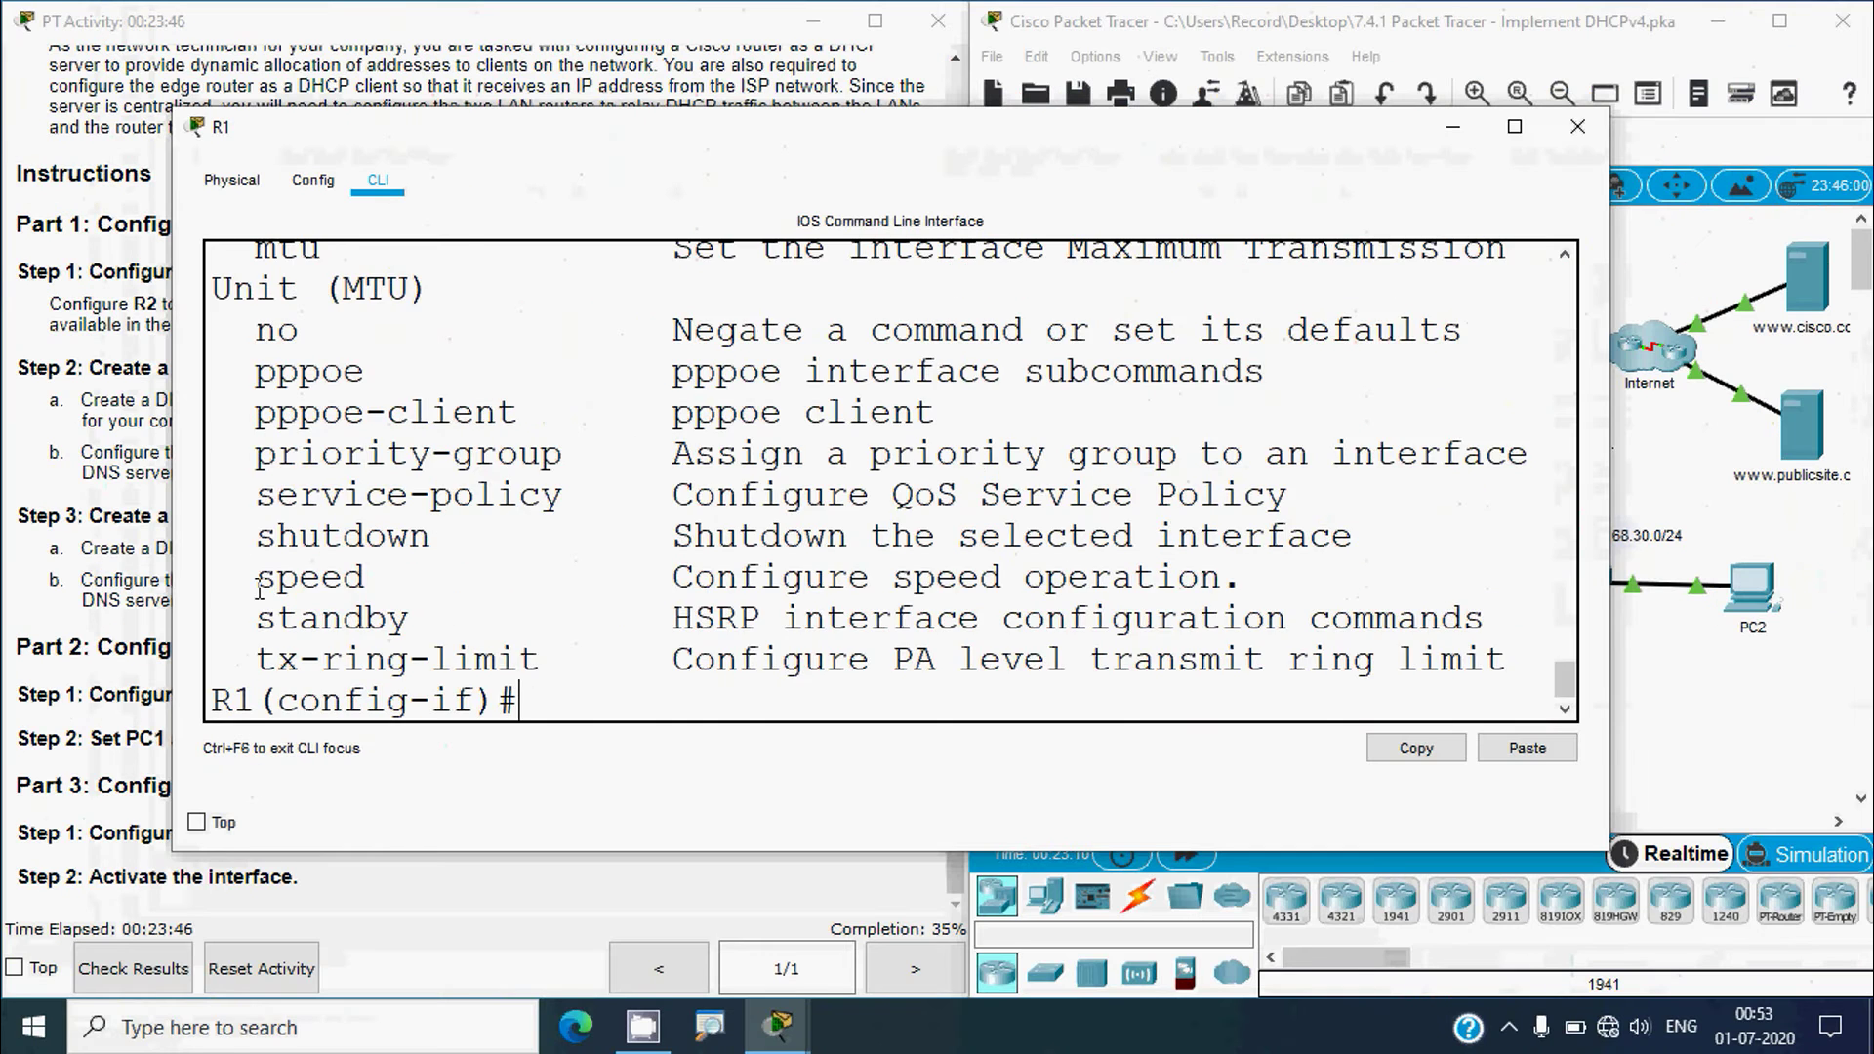
scroll(325, 545, "up", 3)
scroll(325, 544, "up", 2)
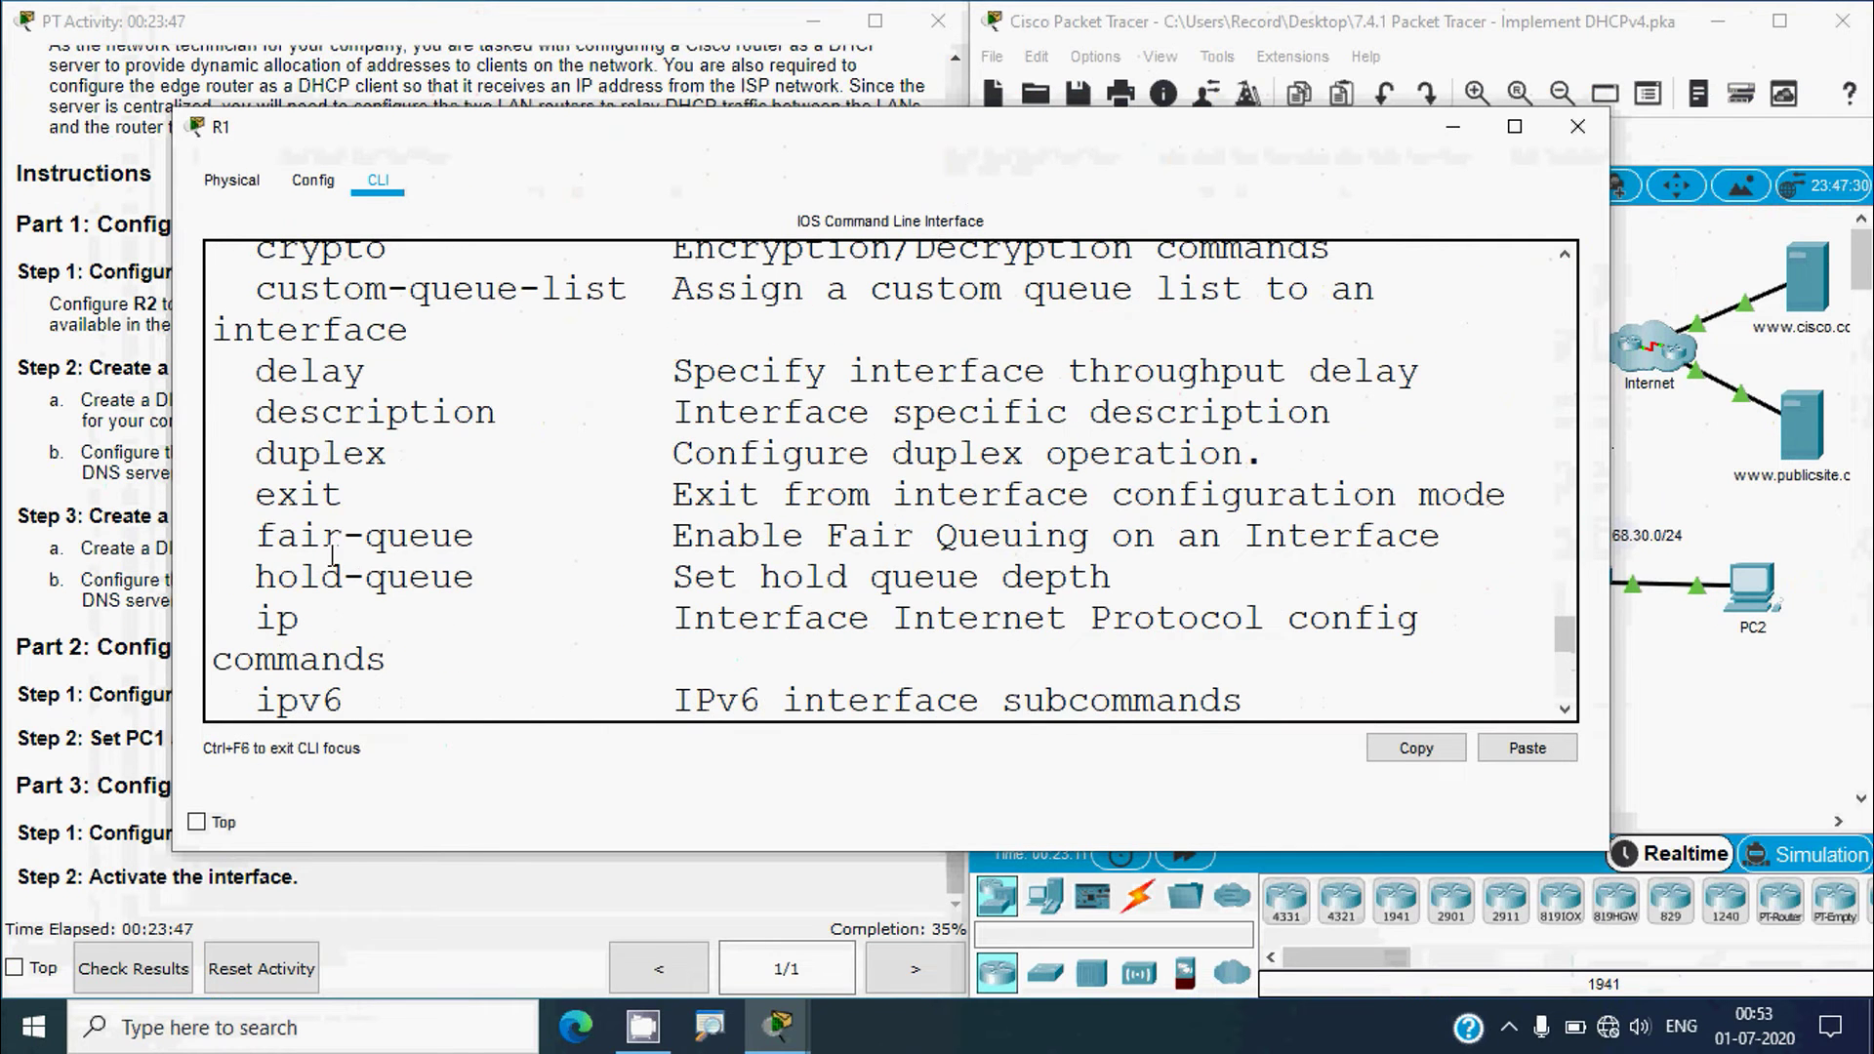
scroll(332, 554, "up", 1)
scroll(510, 563, "up", 2)
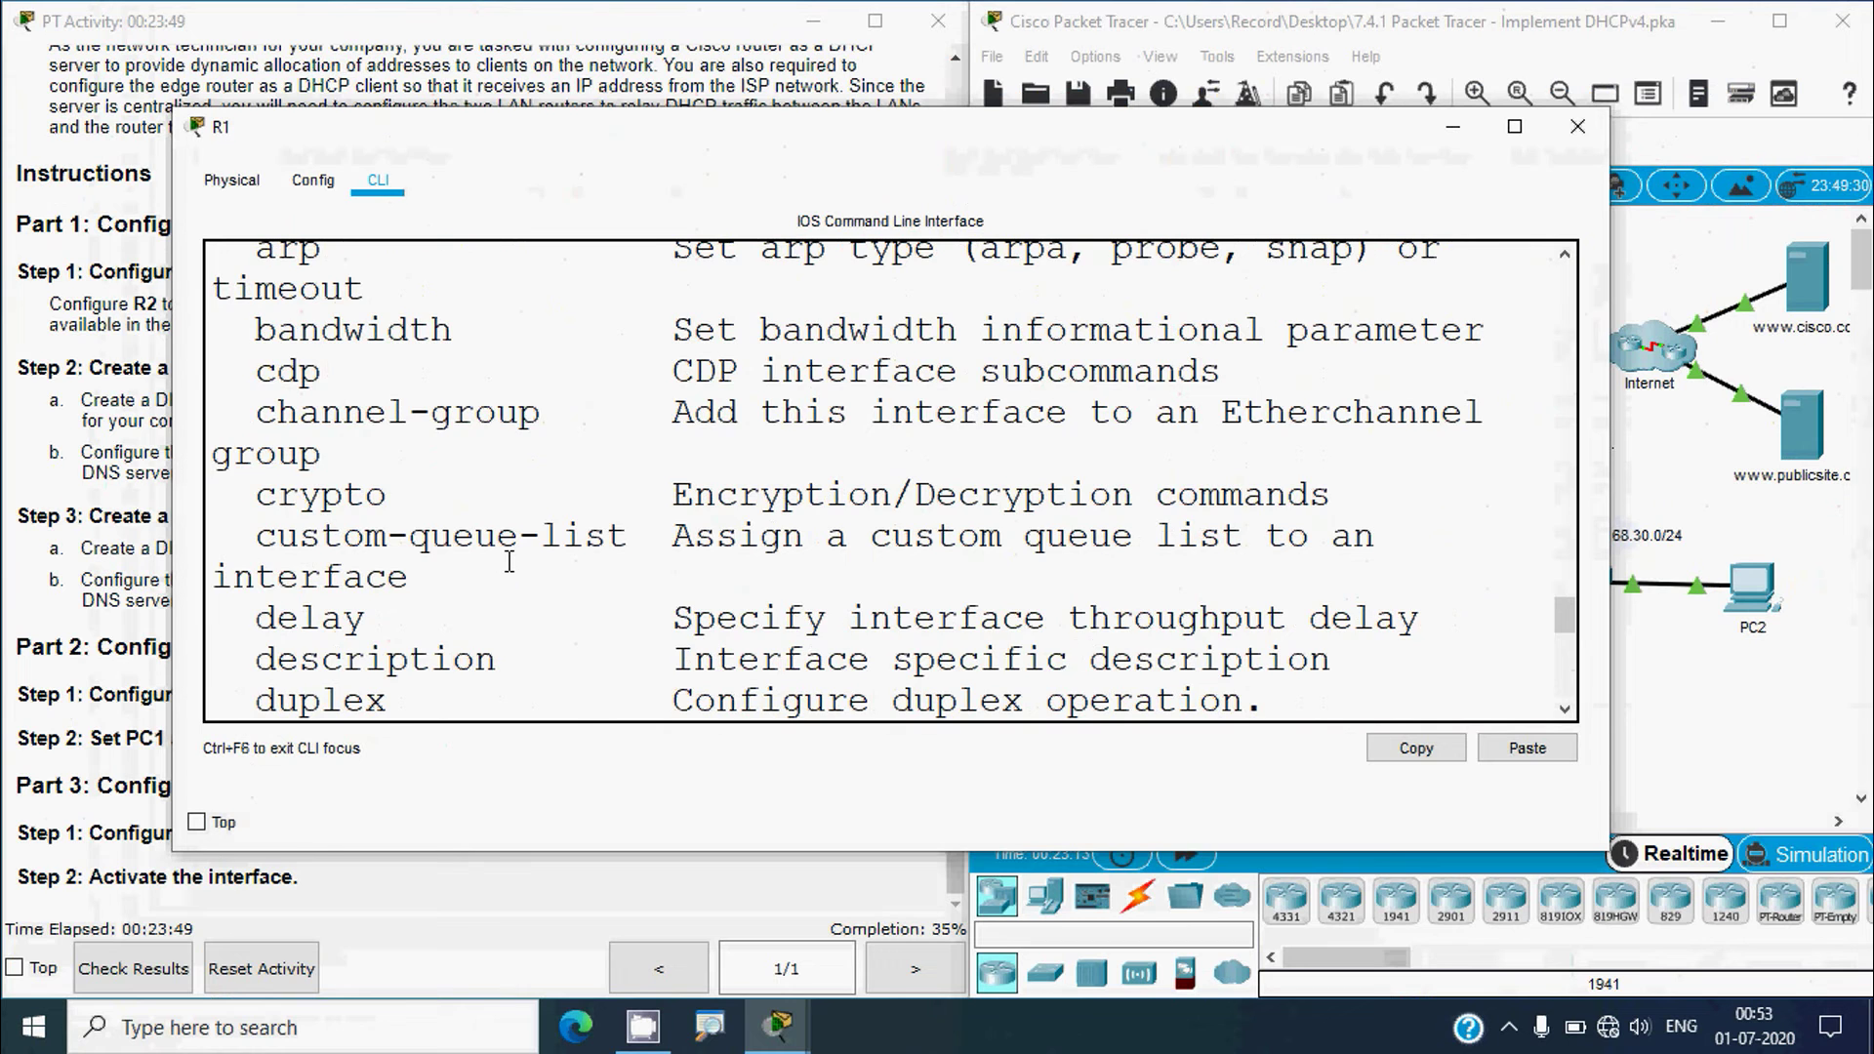
scroll(509, 562, "up", 2)
scroll(510, 562, "down", 12)
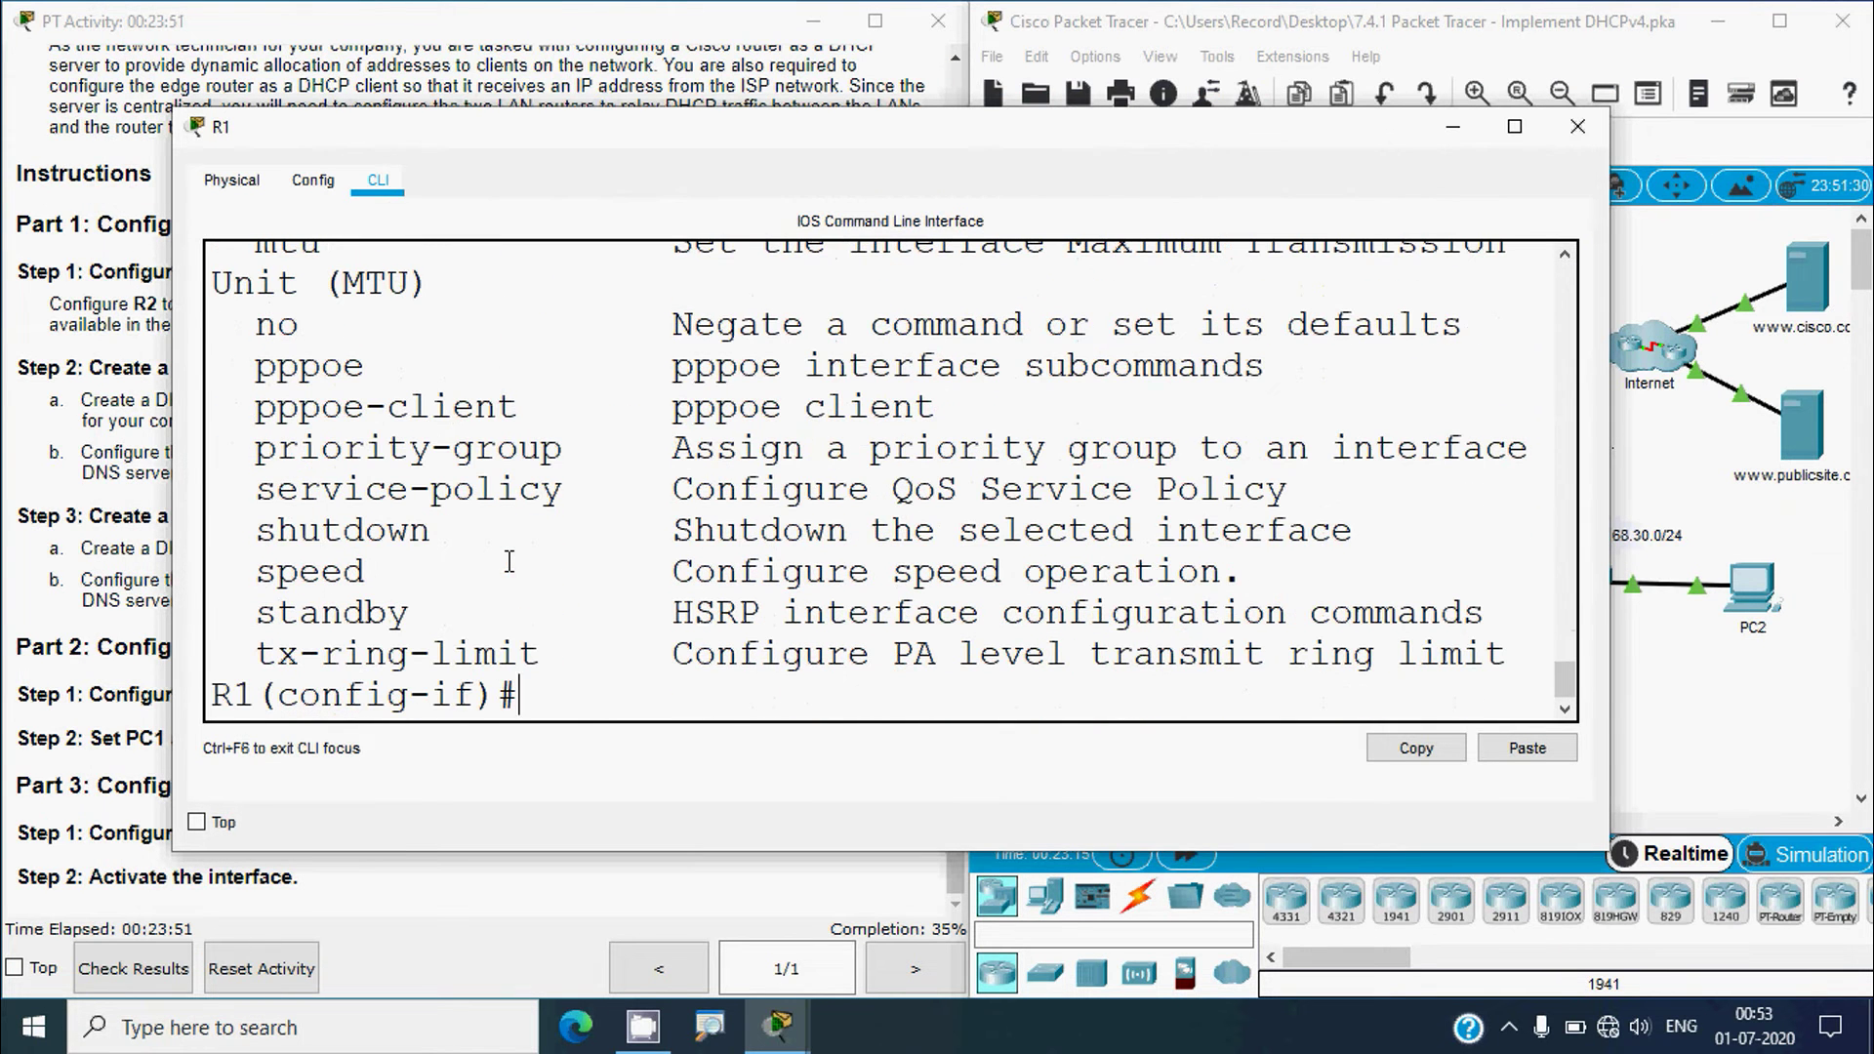
- Begin the ip helper-address command on R1's g0/0 interface and display the help for its argument
type("p helper-add")
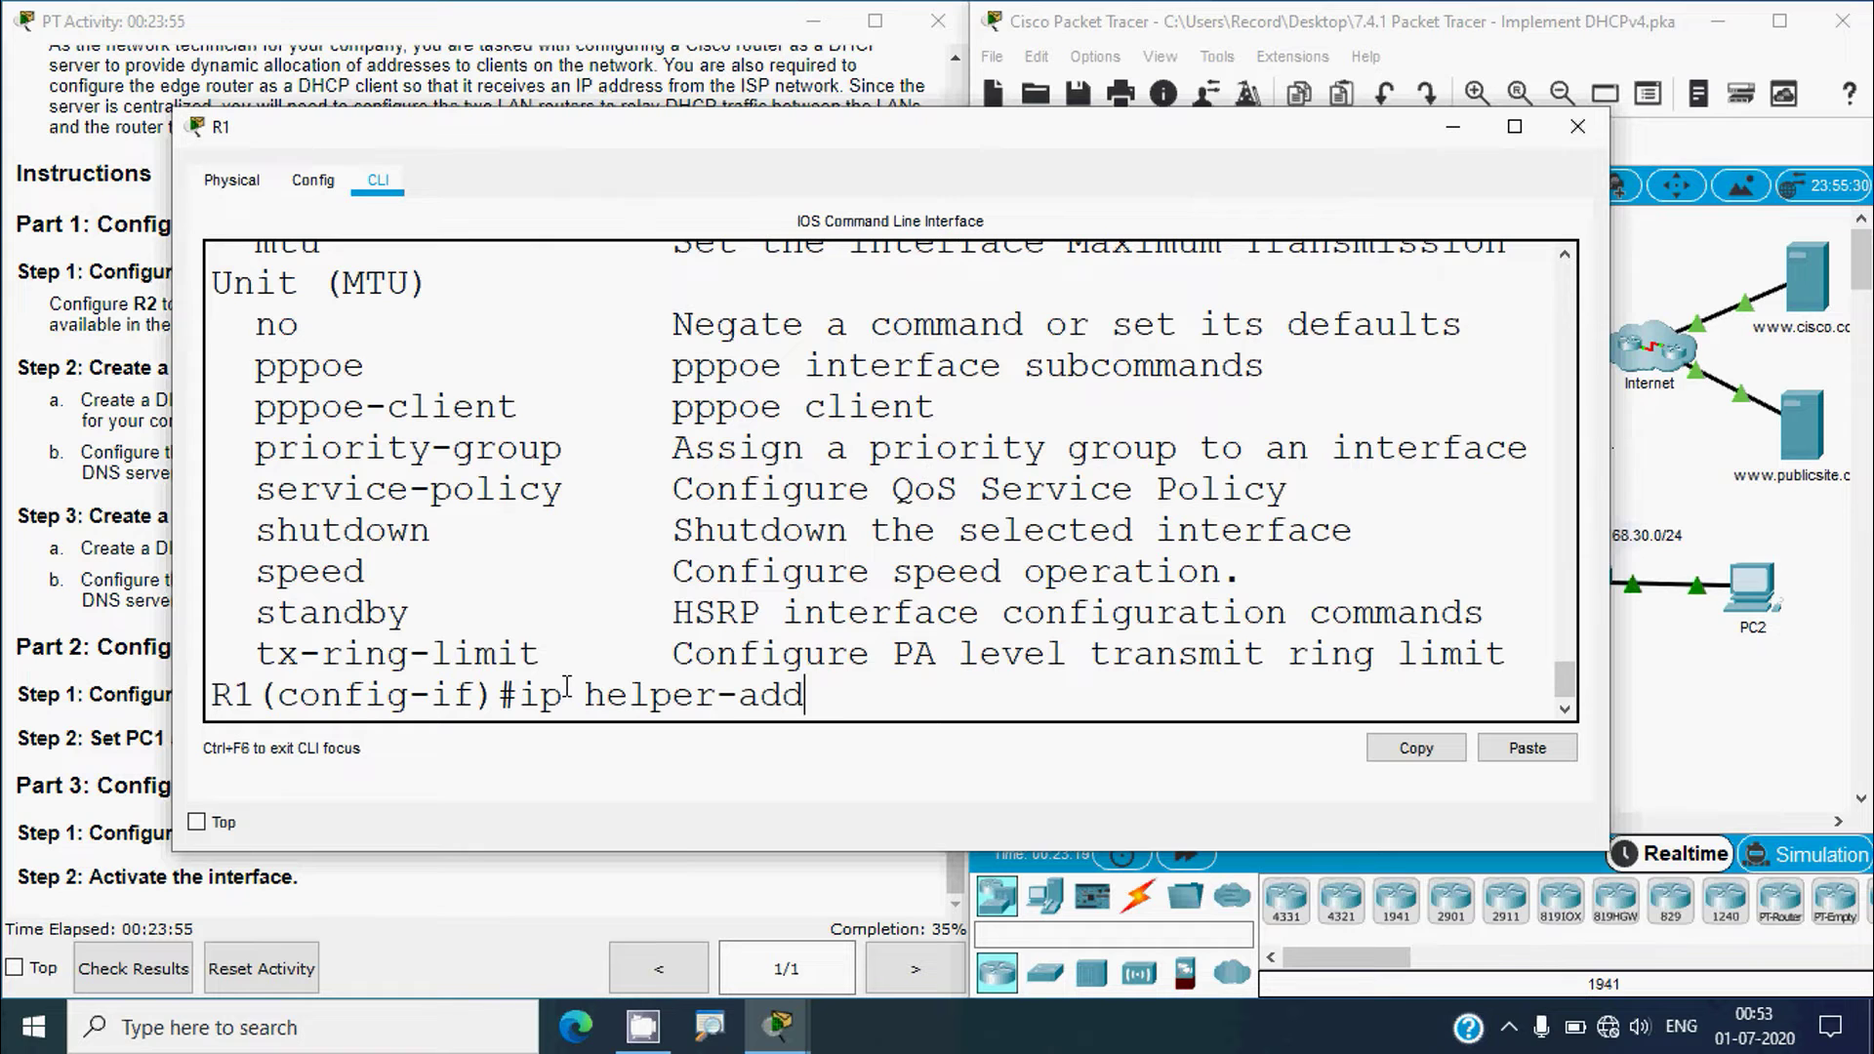
type("ress ?")
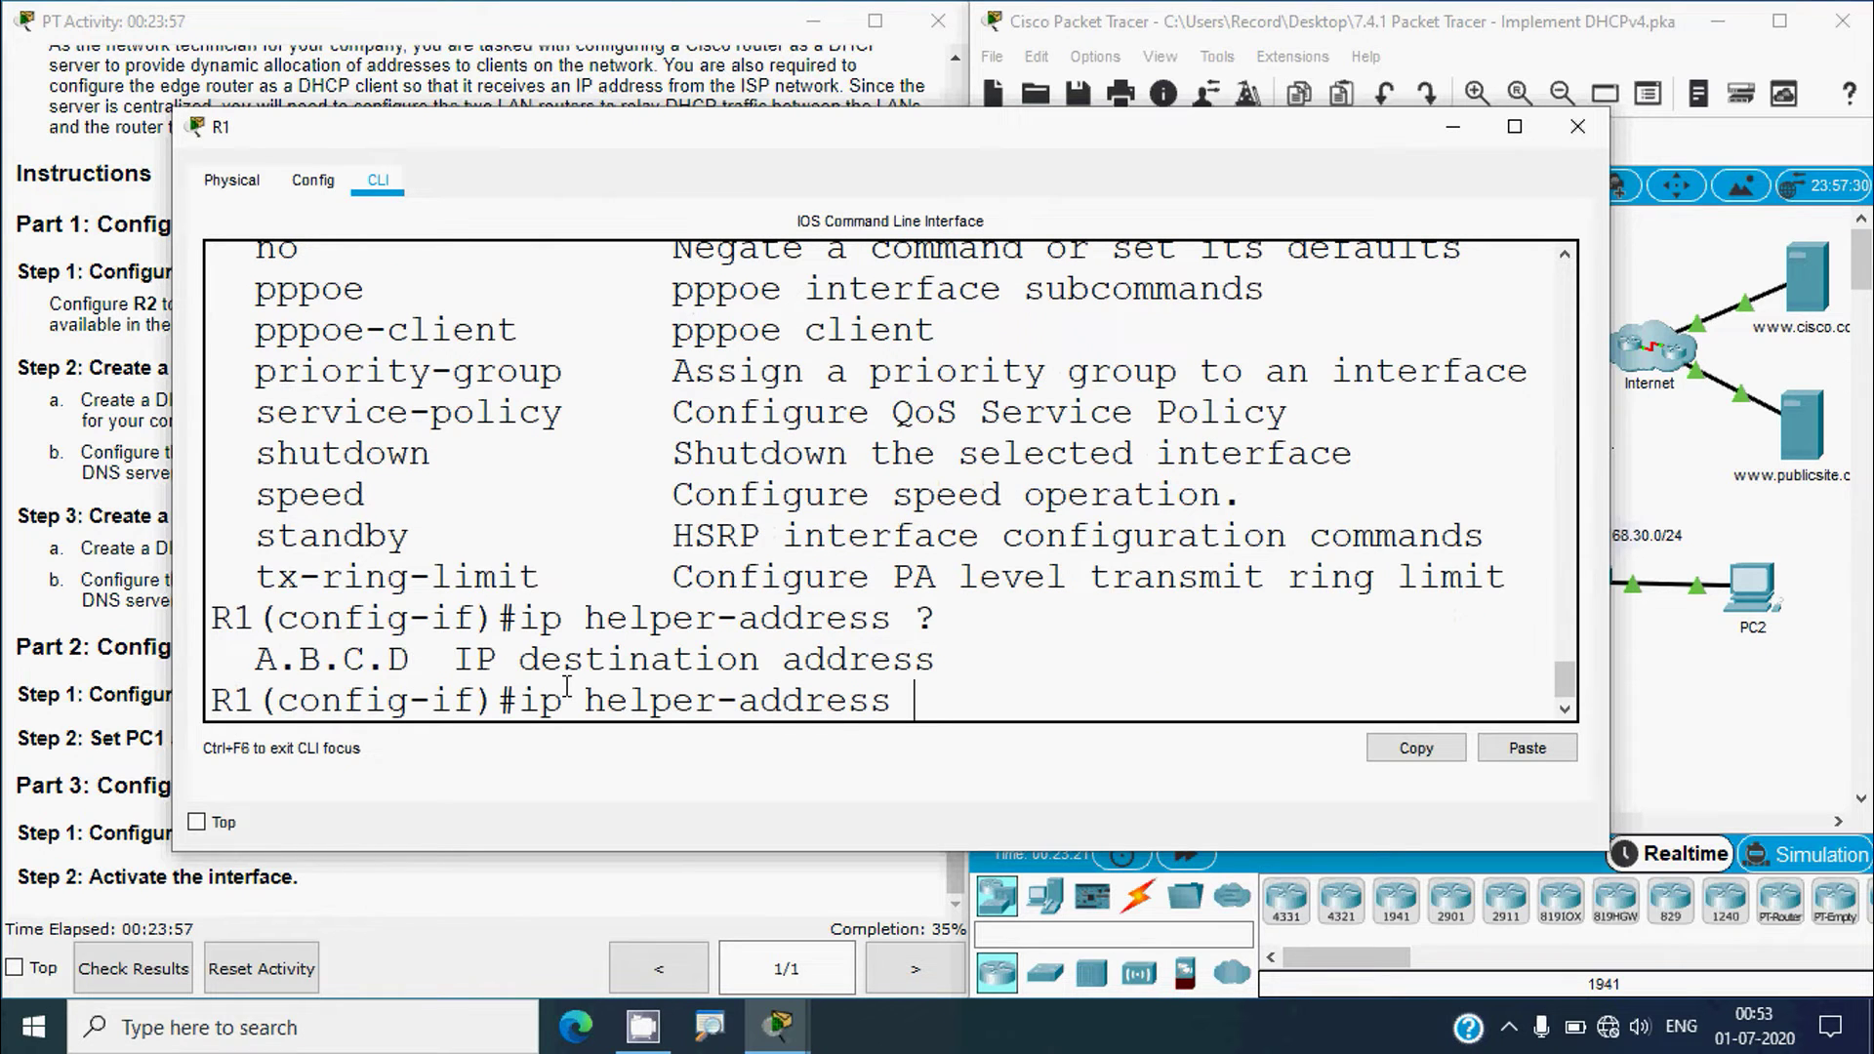
left_click_drag(456, 660, 956, 664)
left_click(952, 700)
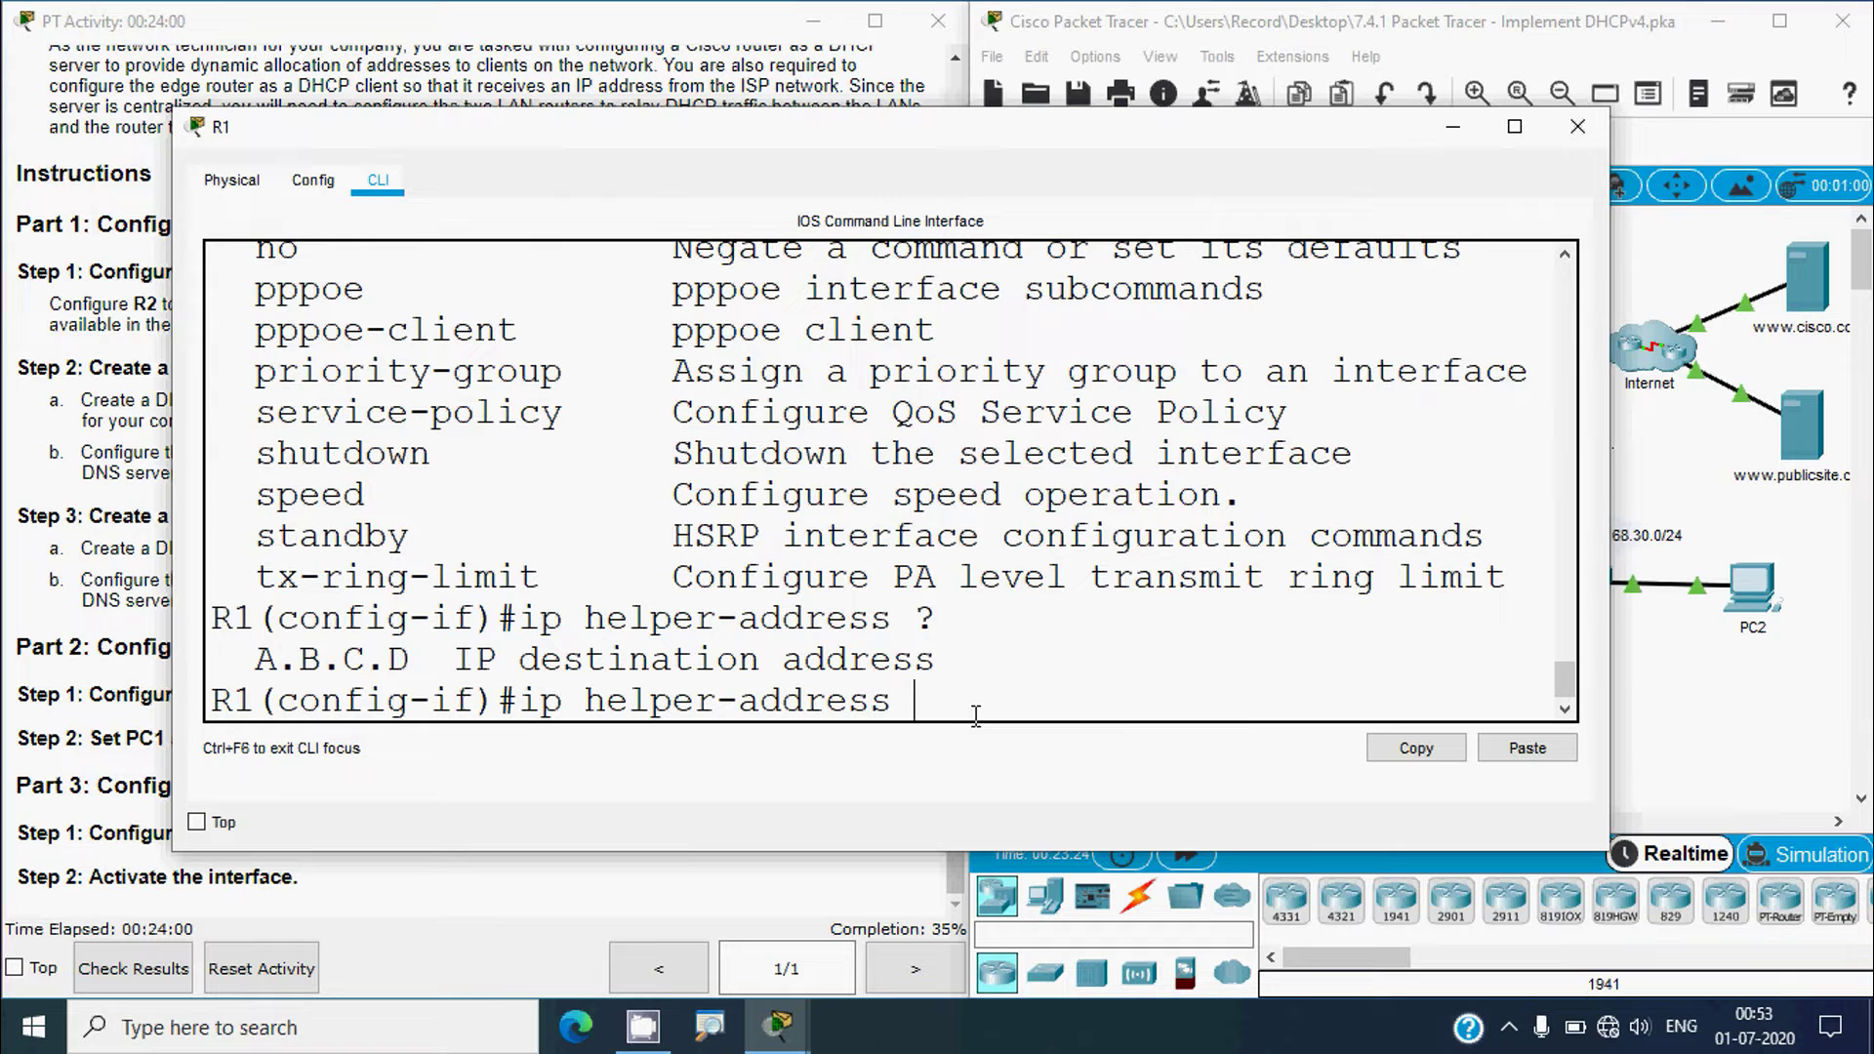
- Look up the address of R2's S0/0/0 interface facing R1 in the topology and the Addressing Table
left_click(1679, 753)
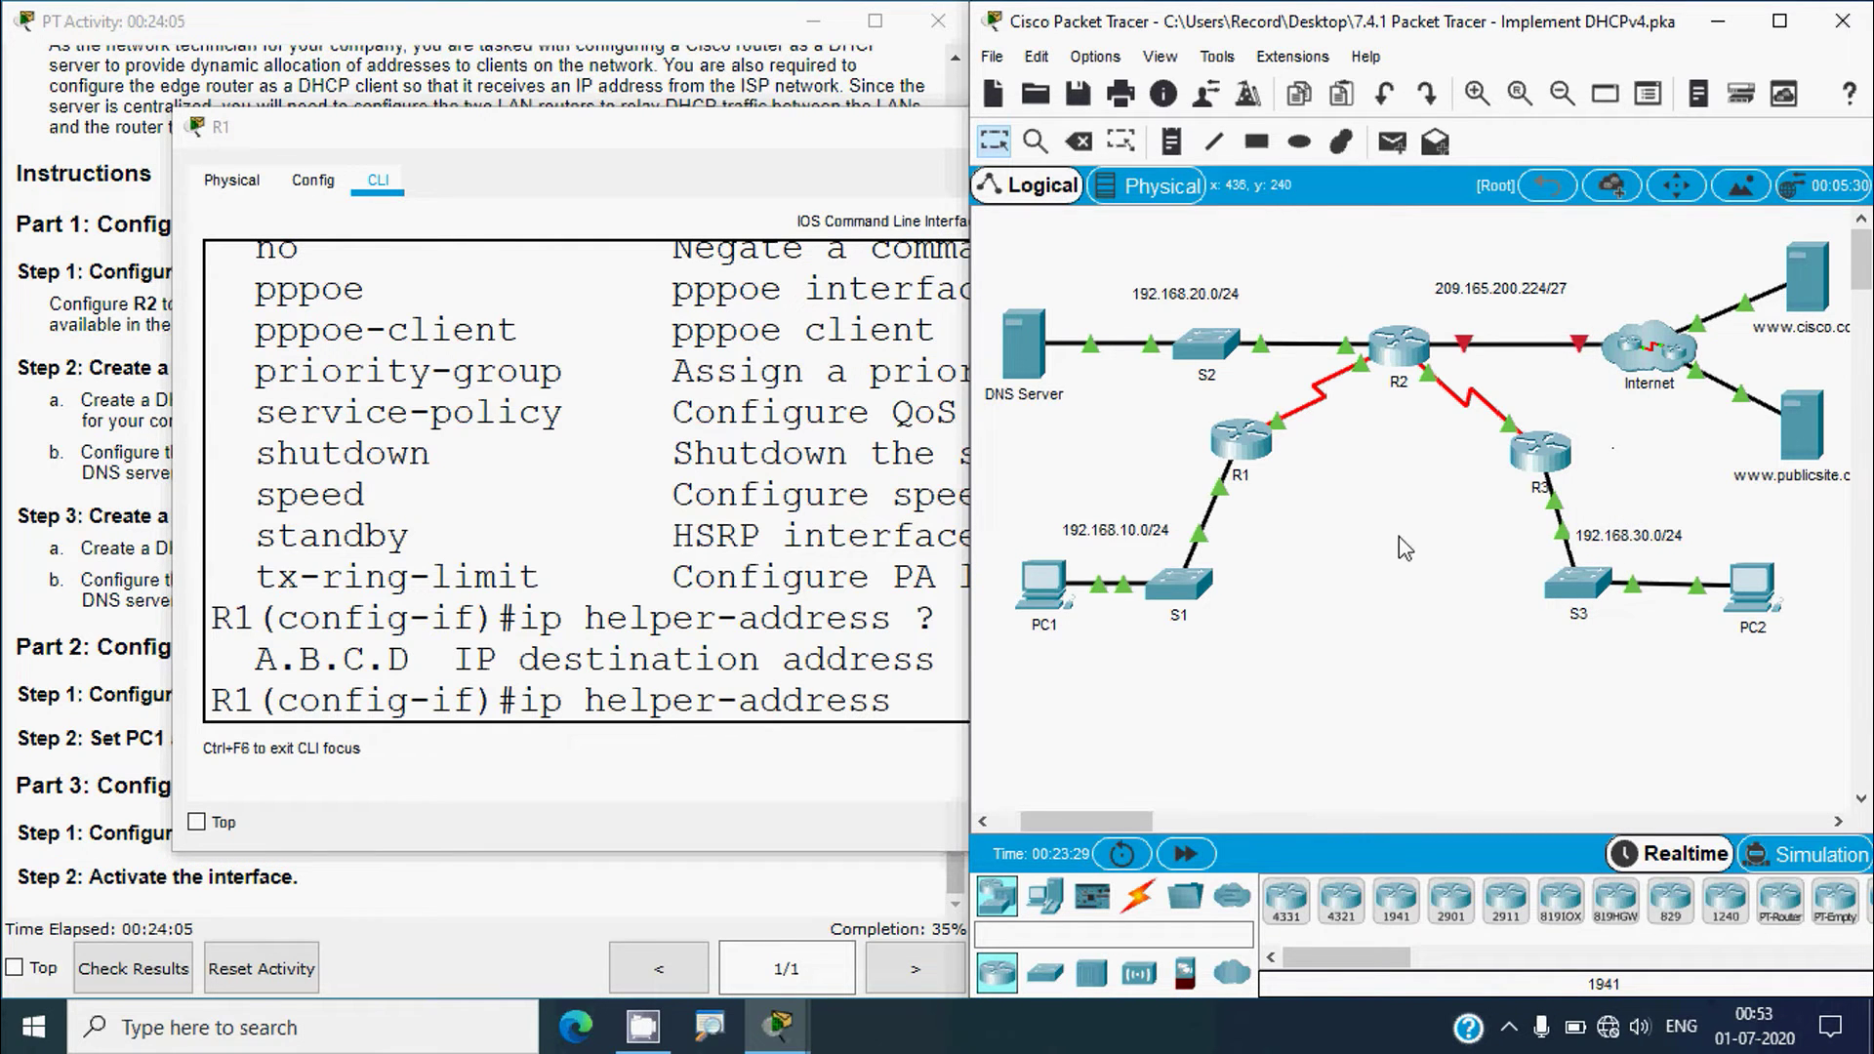
mouse_move(1365, 381)
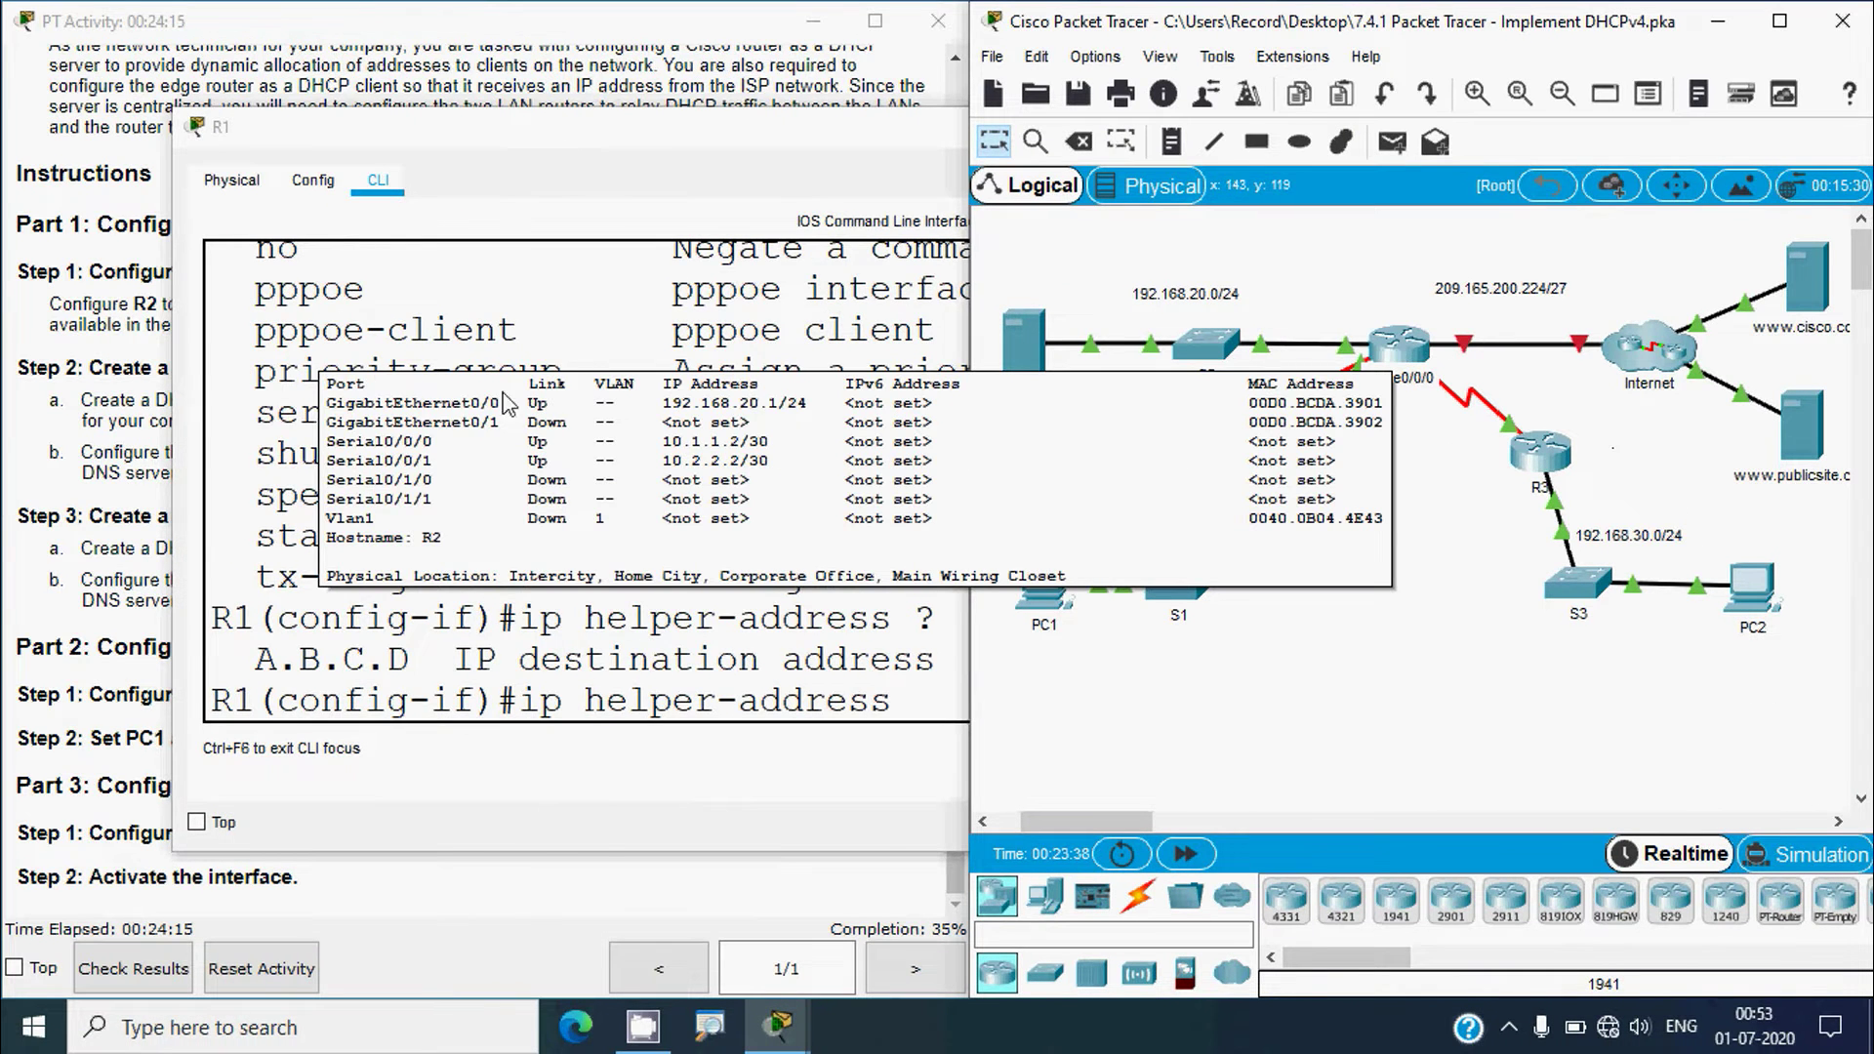
left_click(62, 449)
left_click_drag(951, 484, 957, 102)
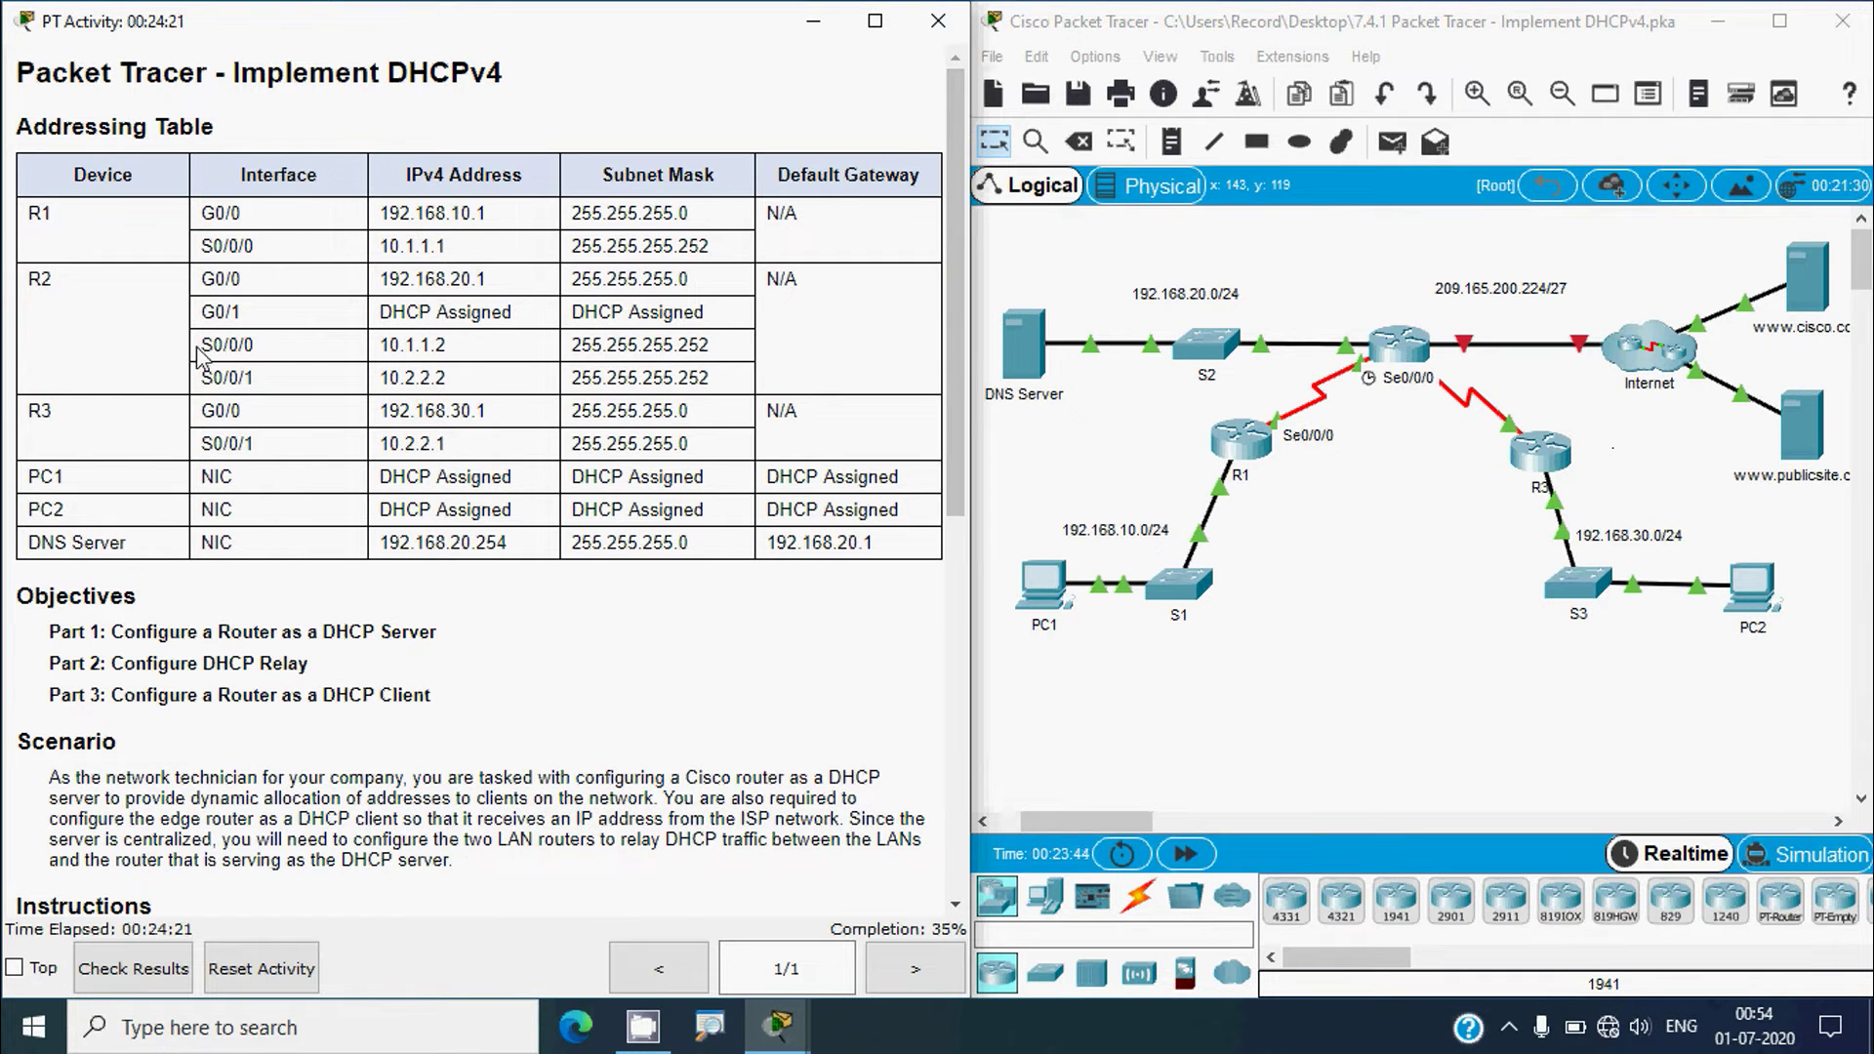
left_click_drag(450, 353, 408, 354)
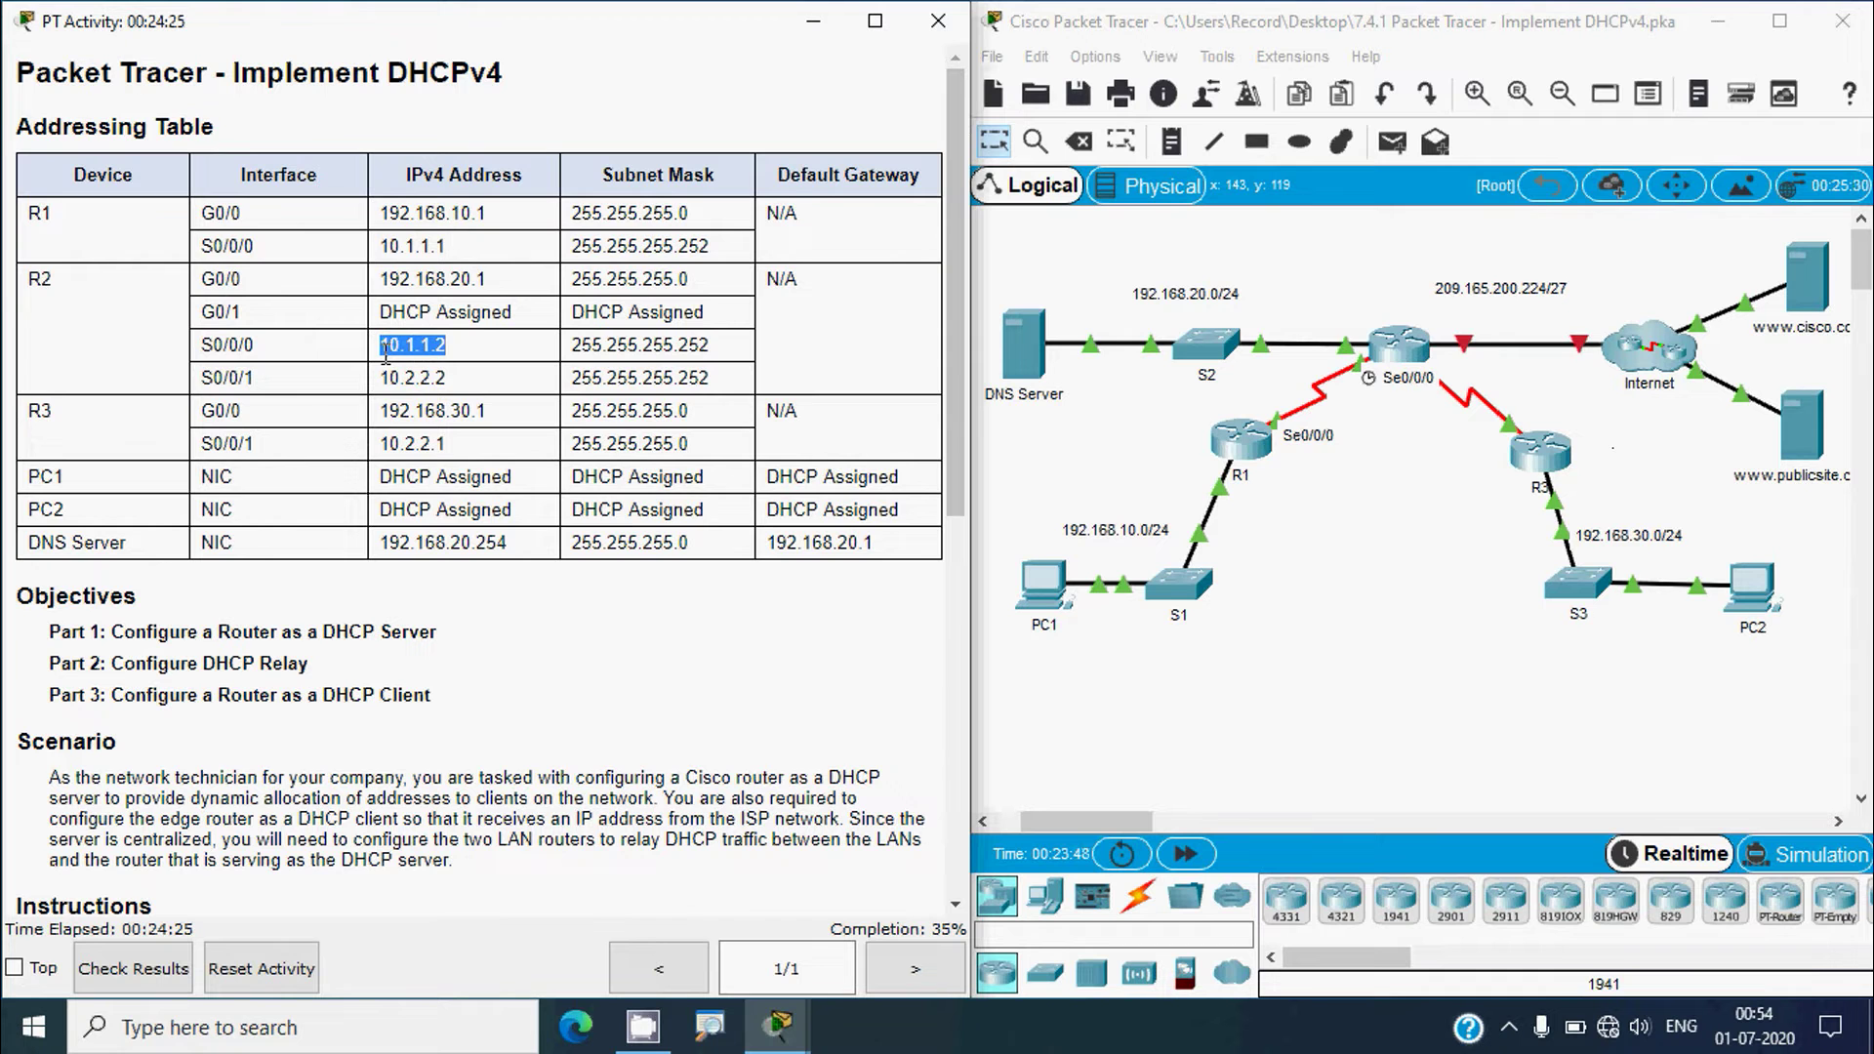
- Set R1's g0/0 helper address to 10.1.1.2, the address of R2's S0/0/0 interface
left_click(1399, 347)
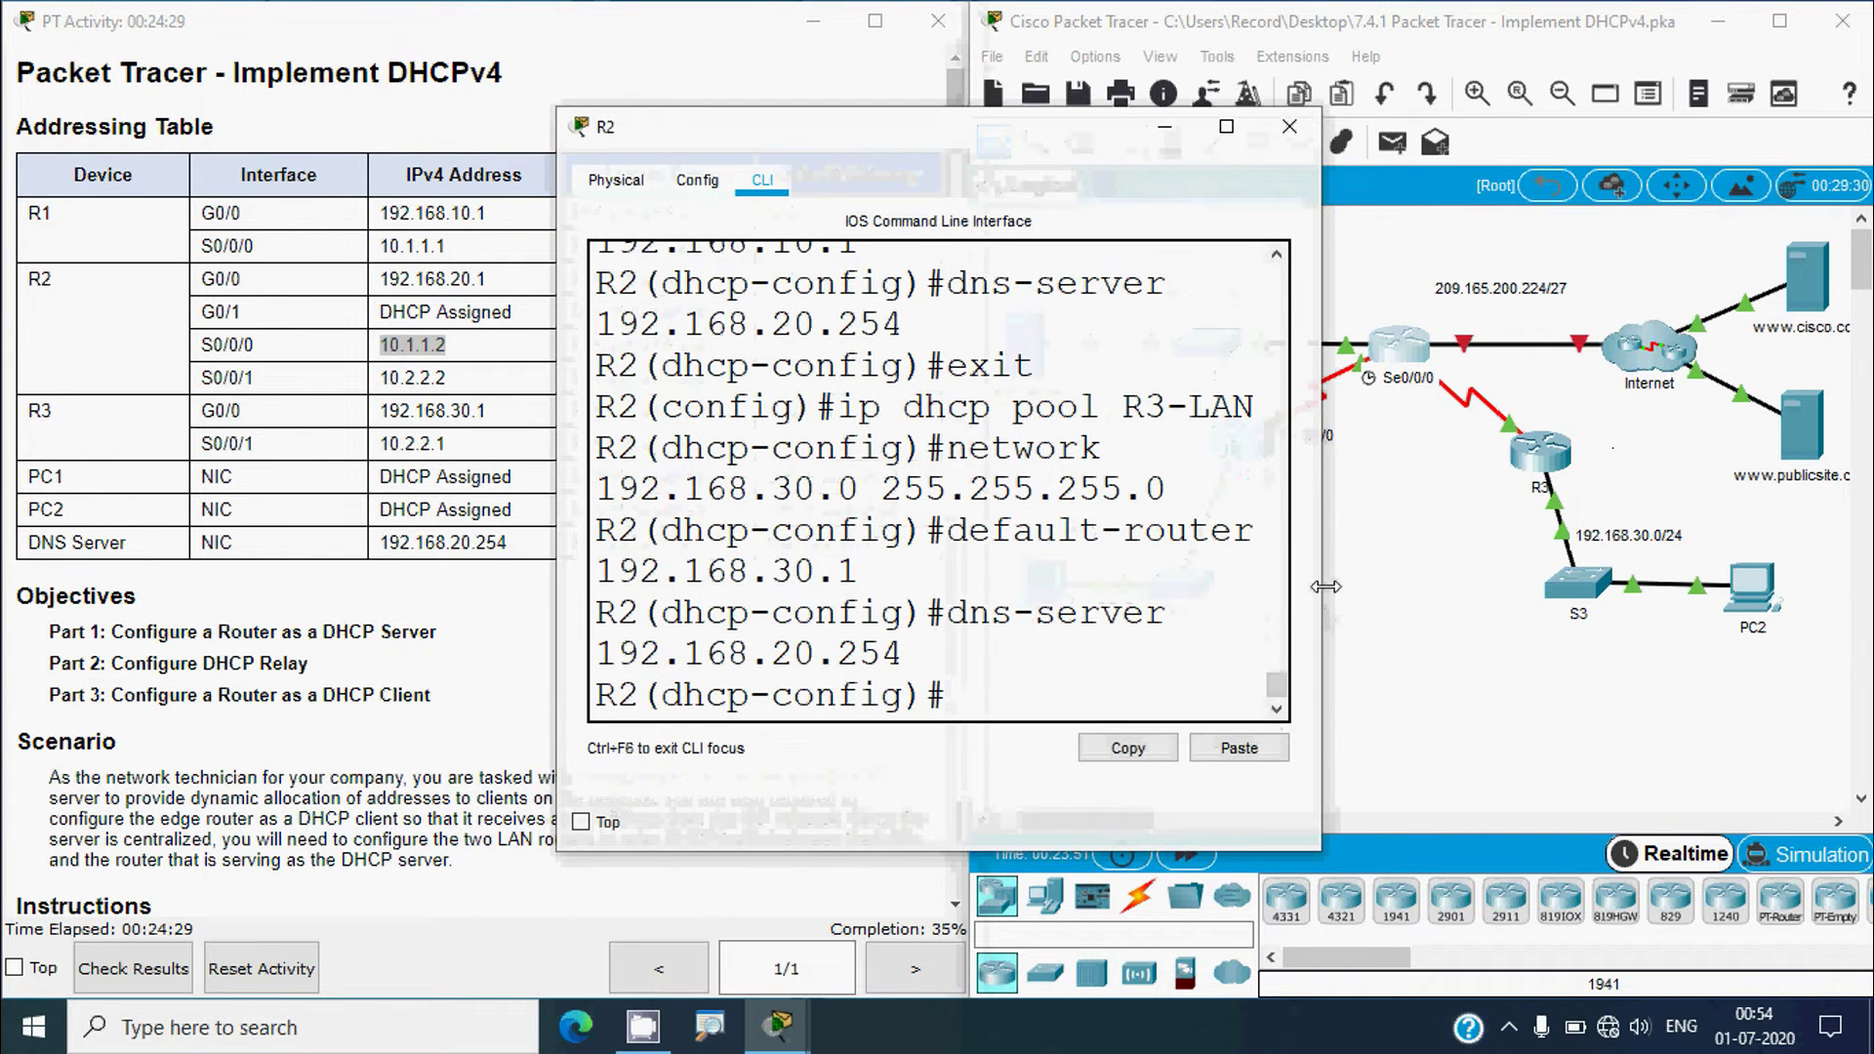
left_click(1307, 135)
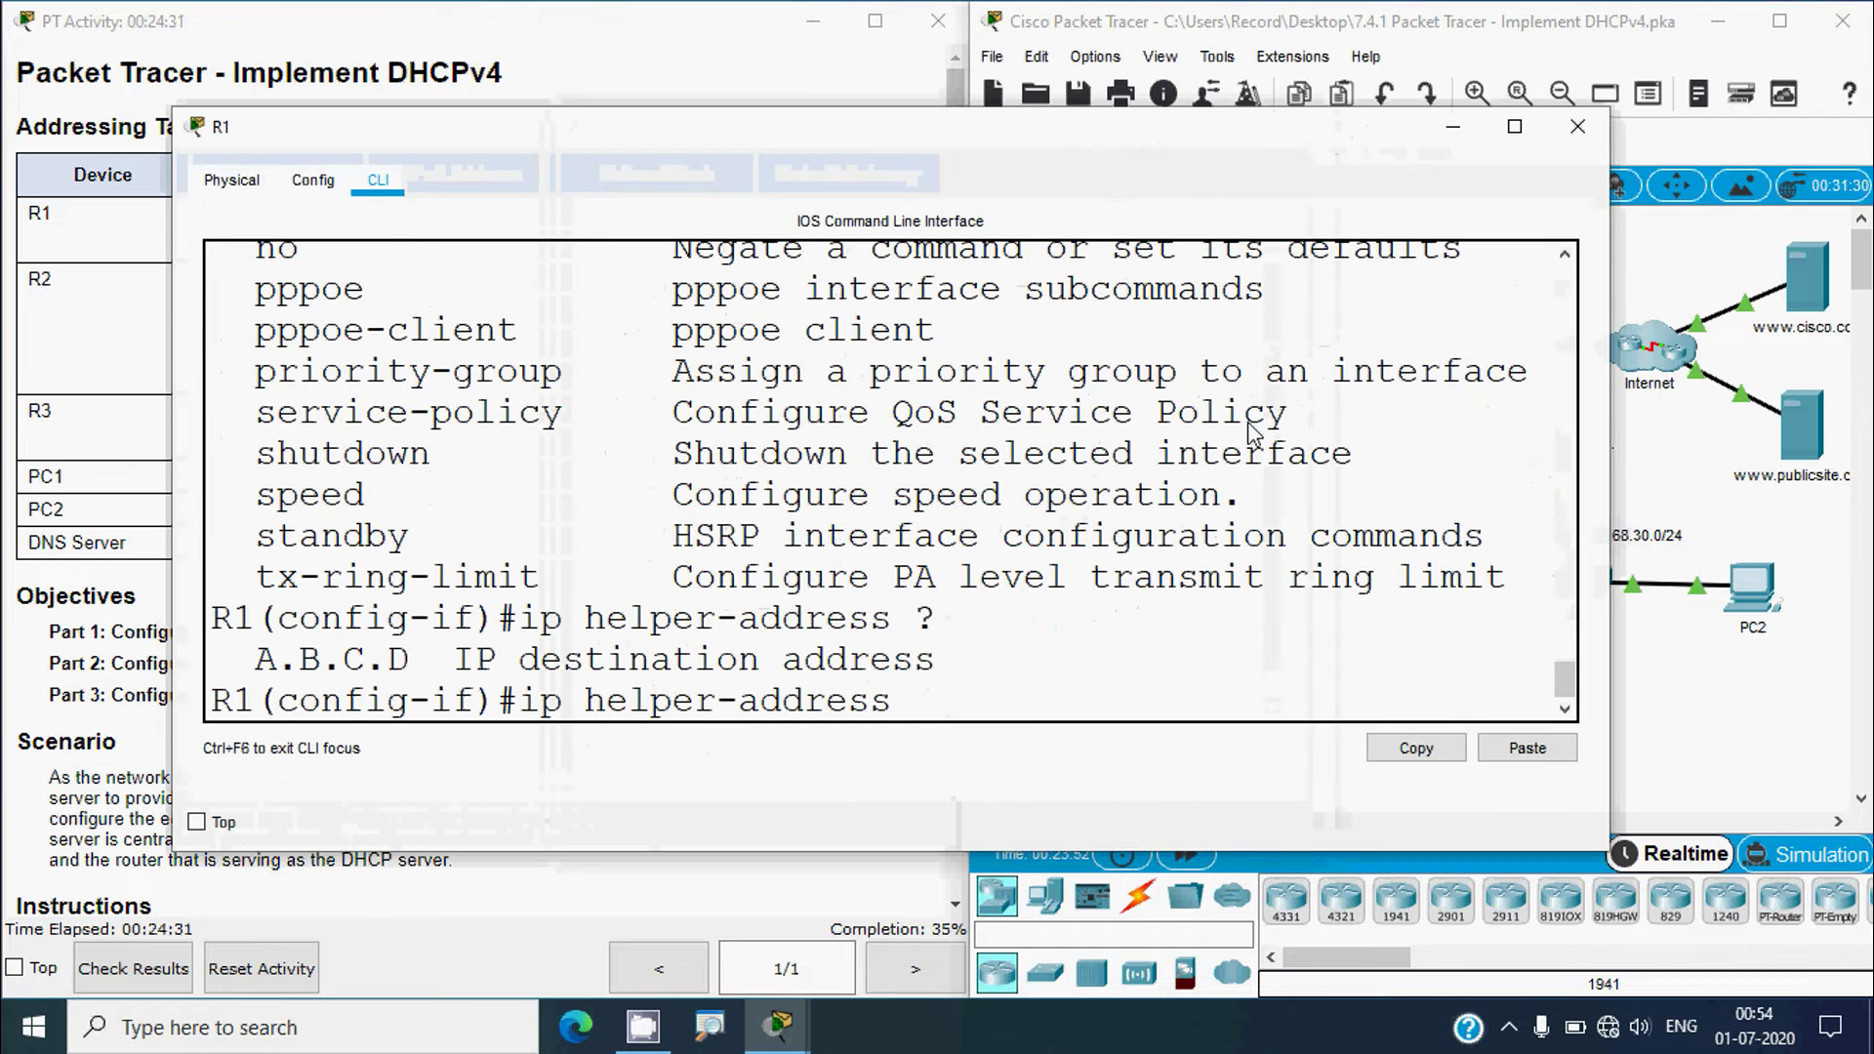
right_click(916, 705)
left_click(959, 759)
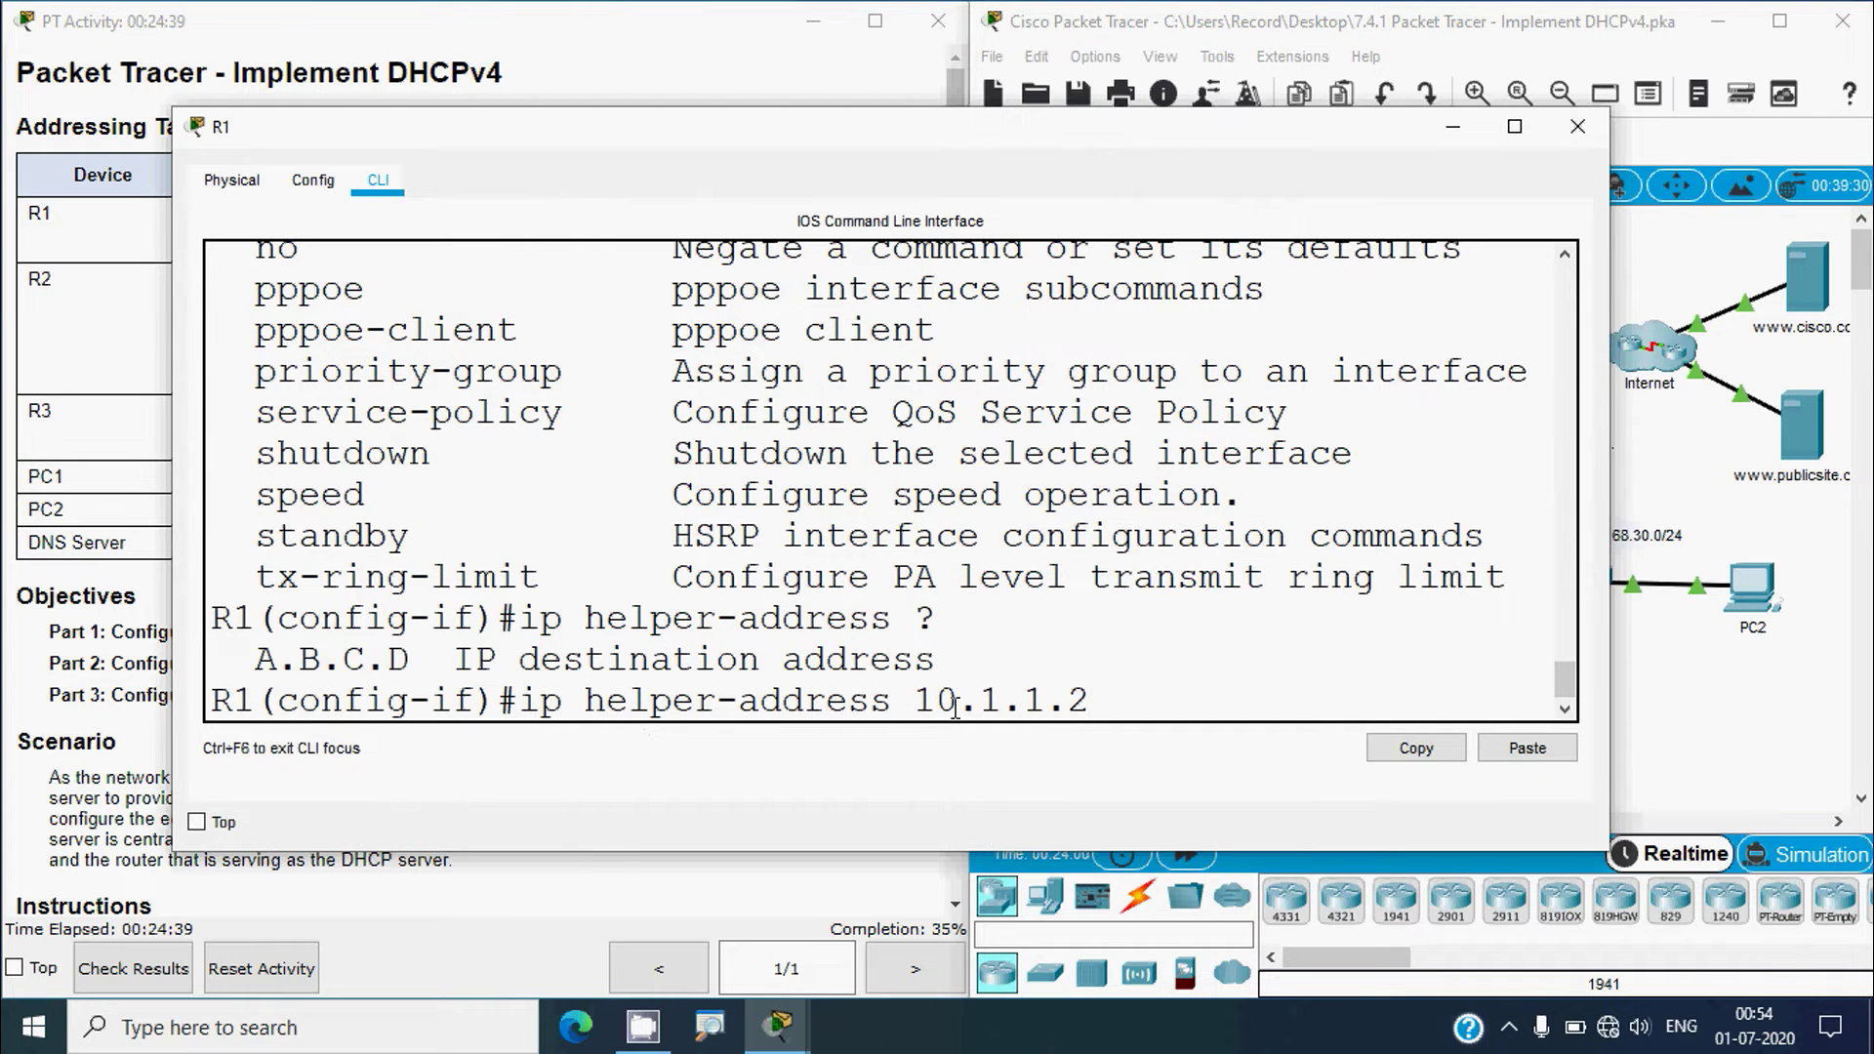
left_click(1700, 735)
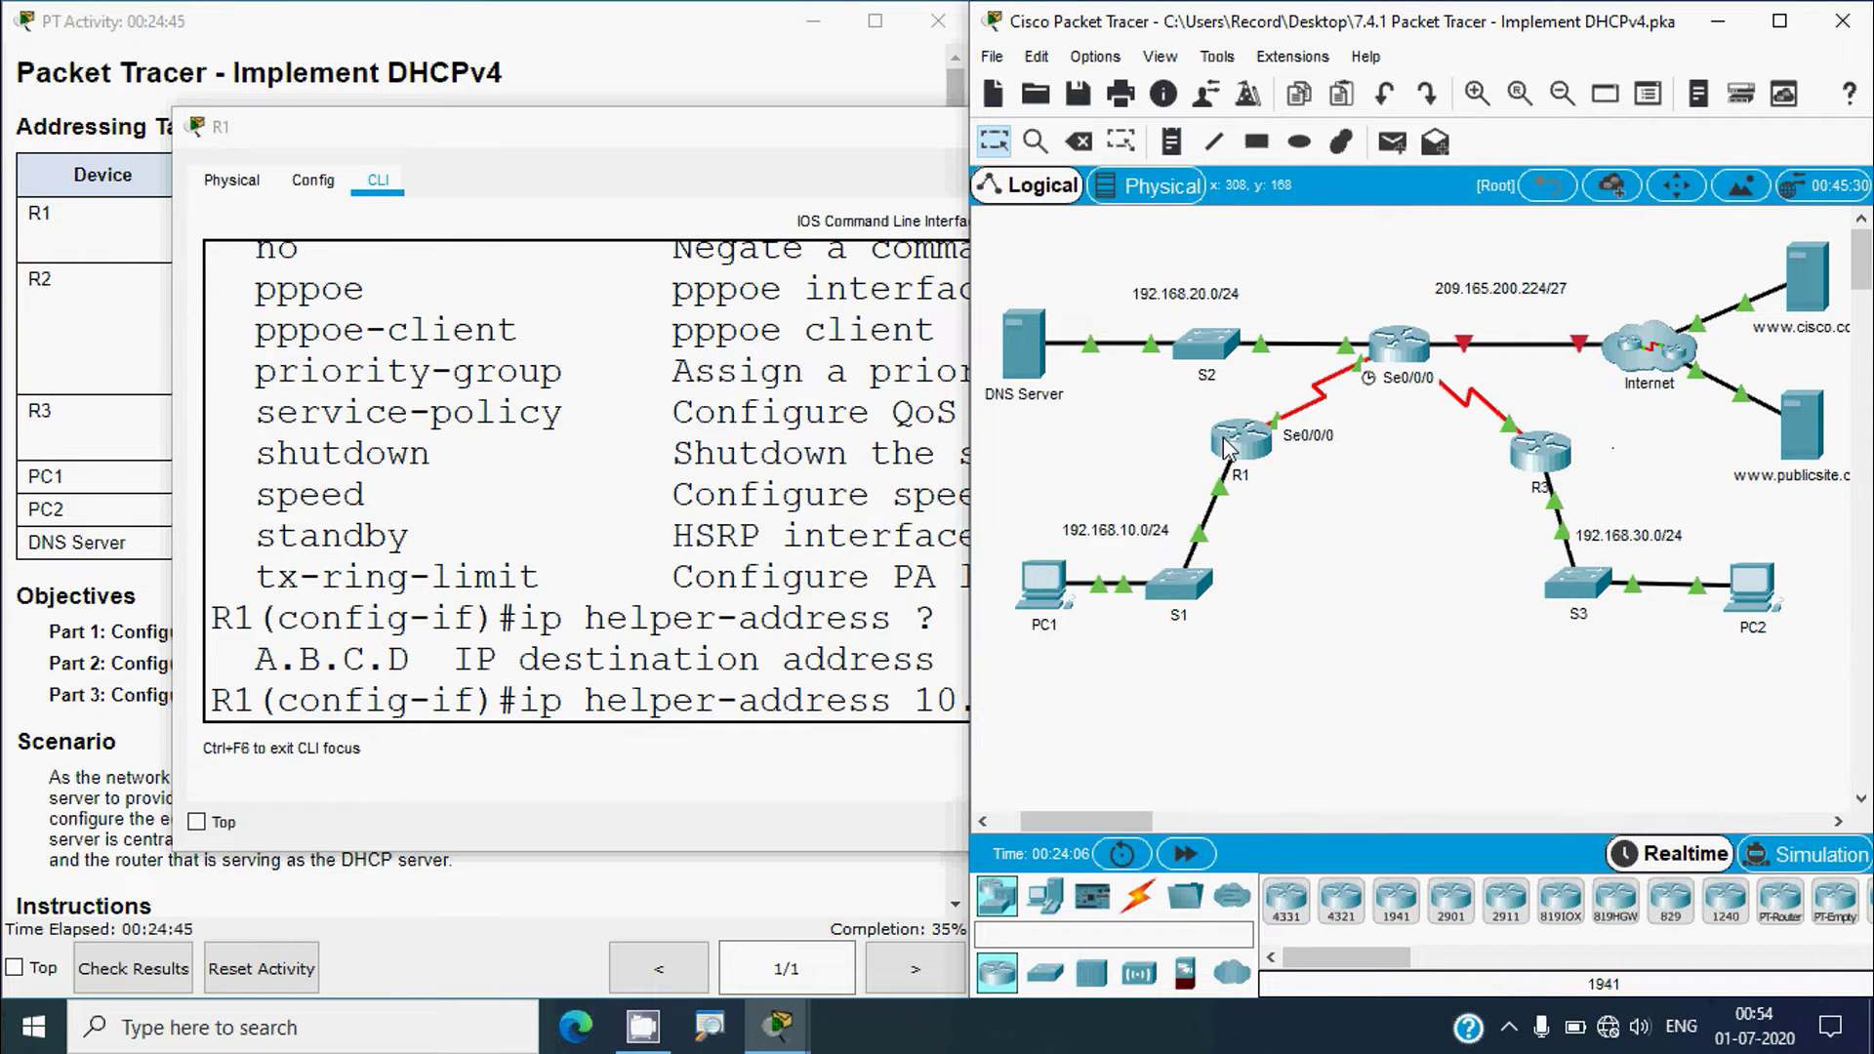
mouse_move(1228, 446)
left_click(785, 587)
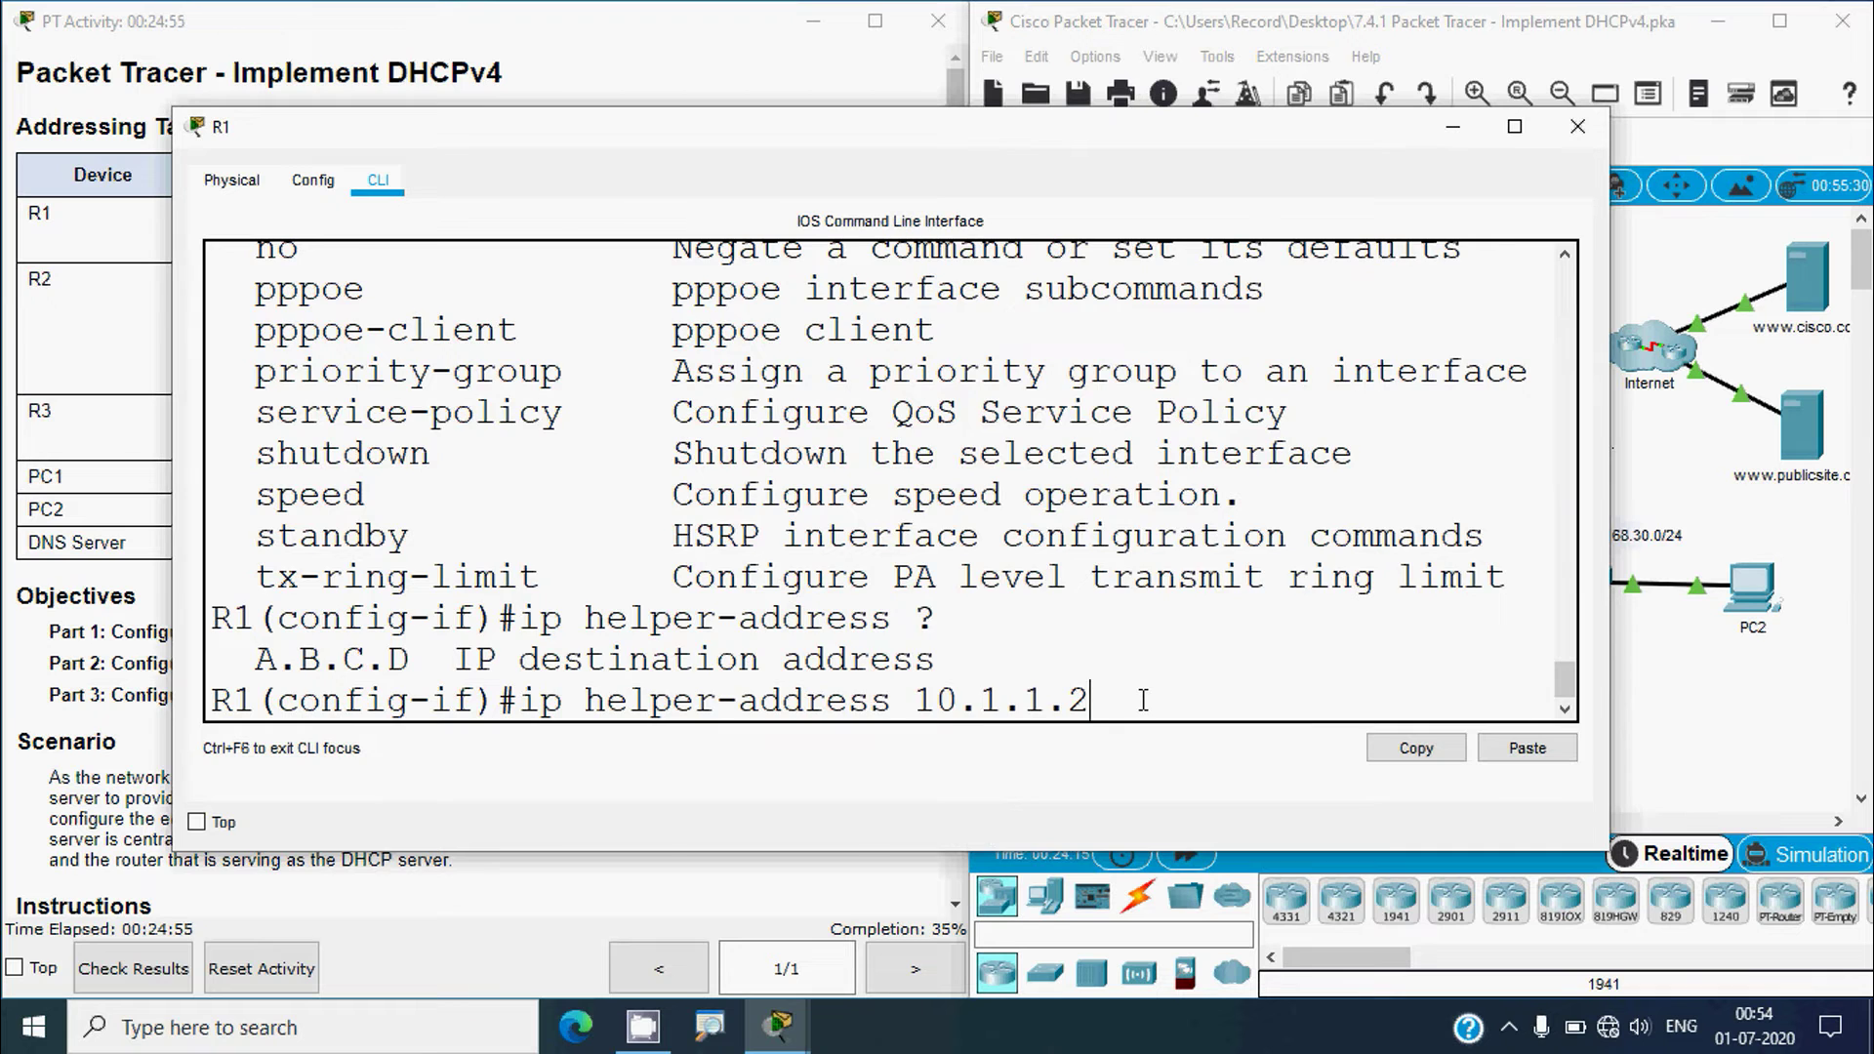
key("Return")
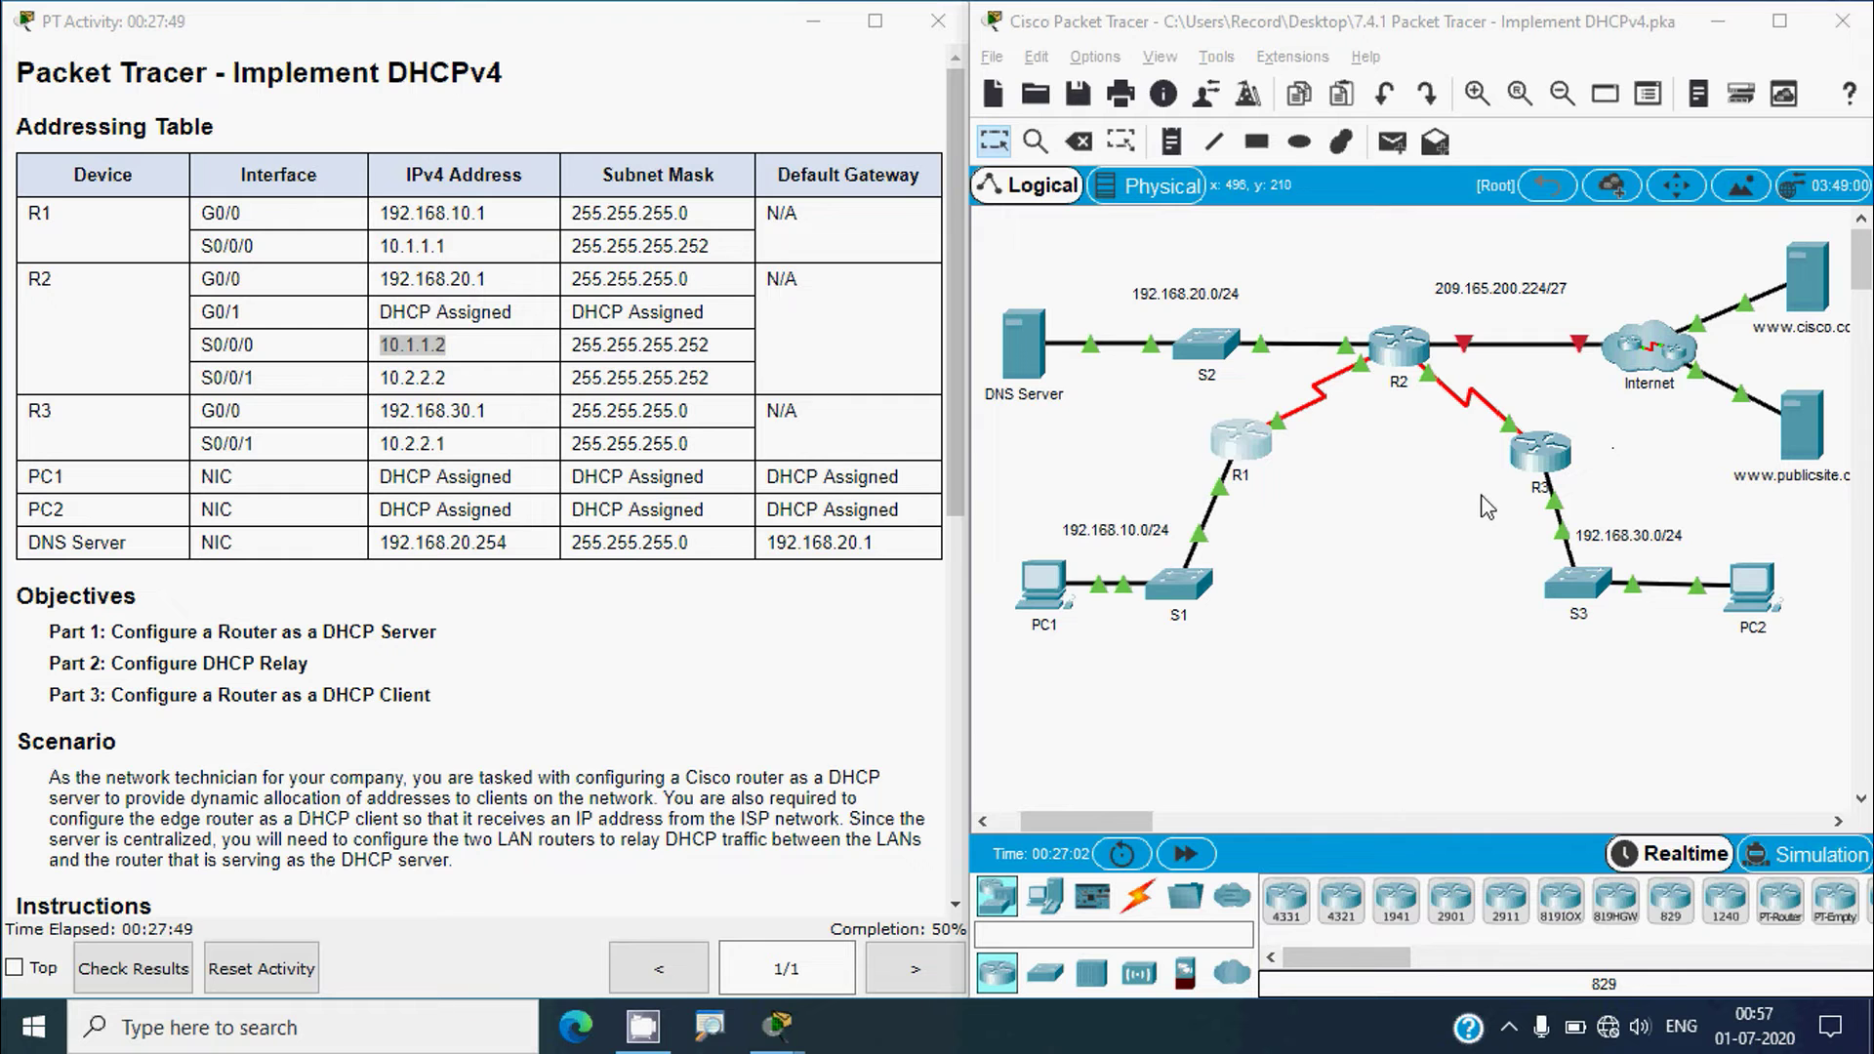
- Open R3's command line in a widened window and check which R3 interface connects to switch S3
left_click(1539, 451)
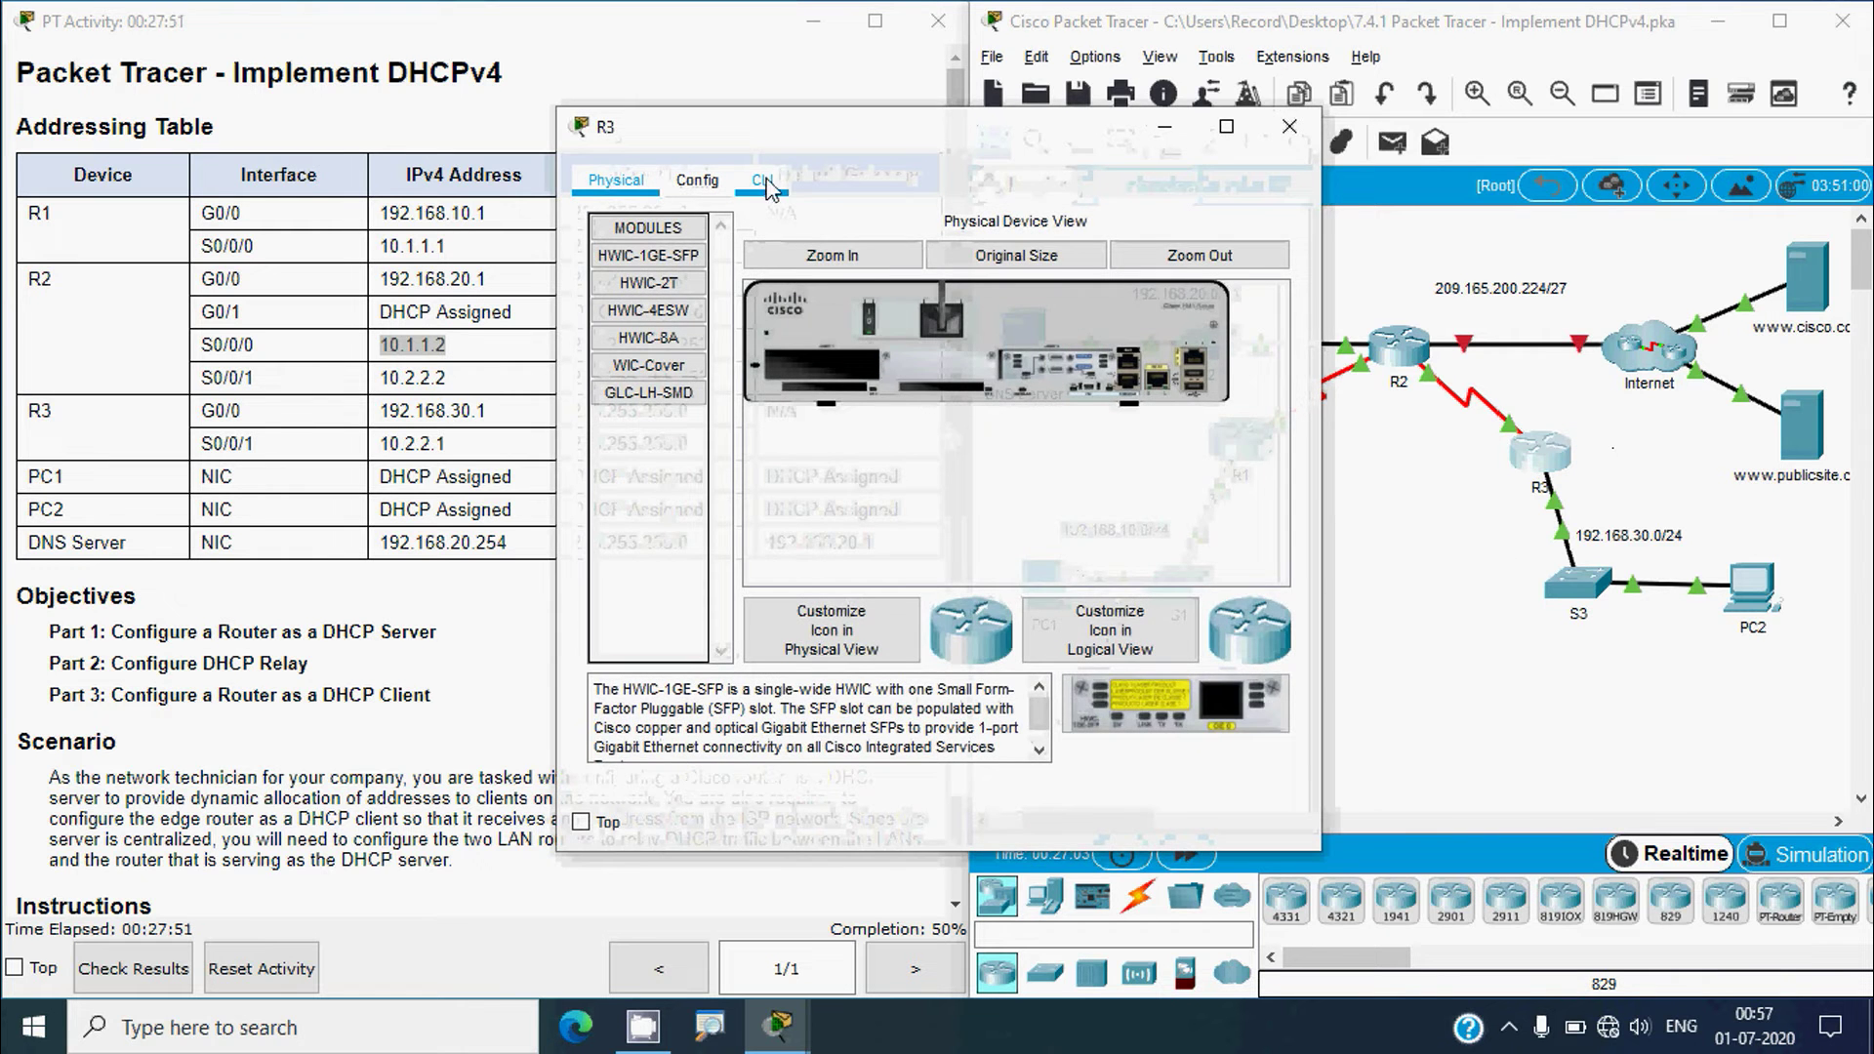
left_click(766, 186)
left_click(1473, 605)
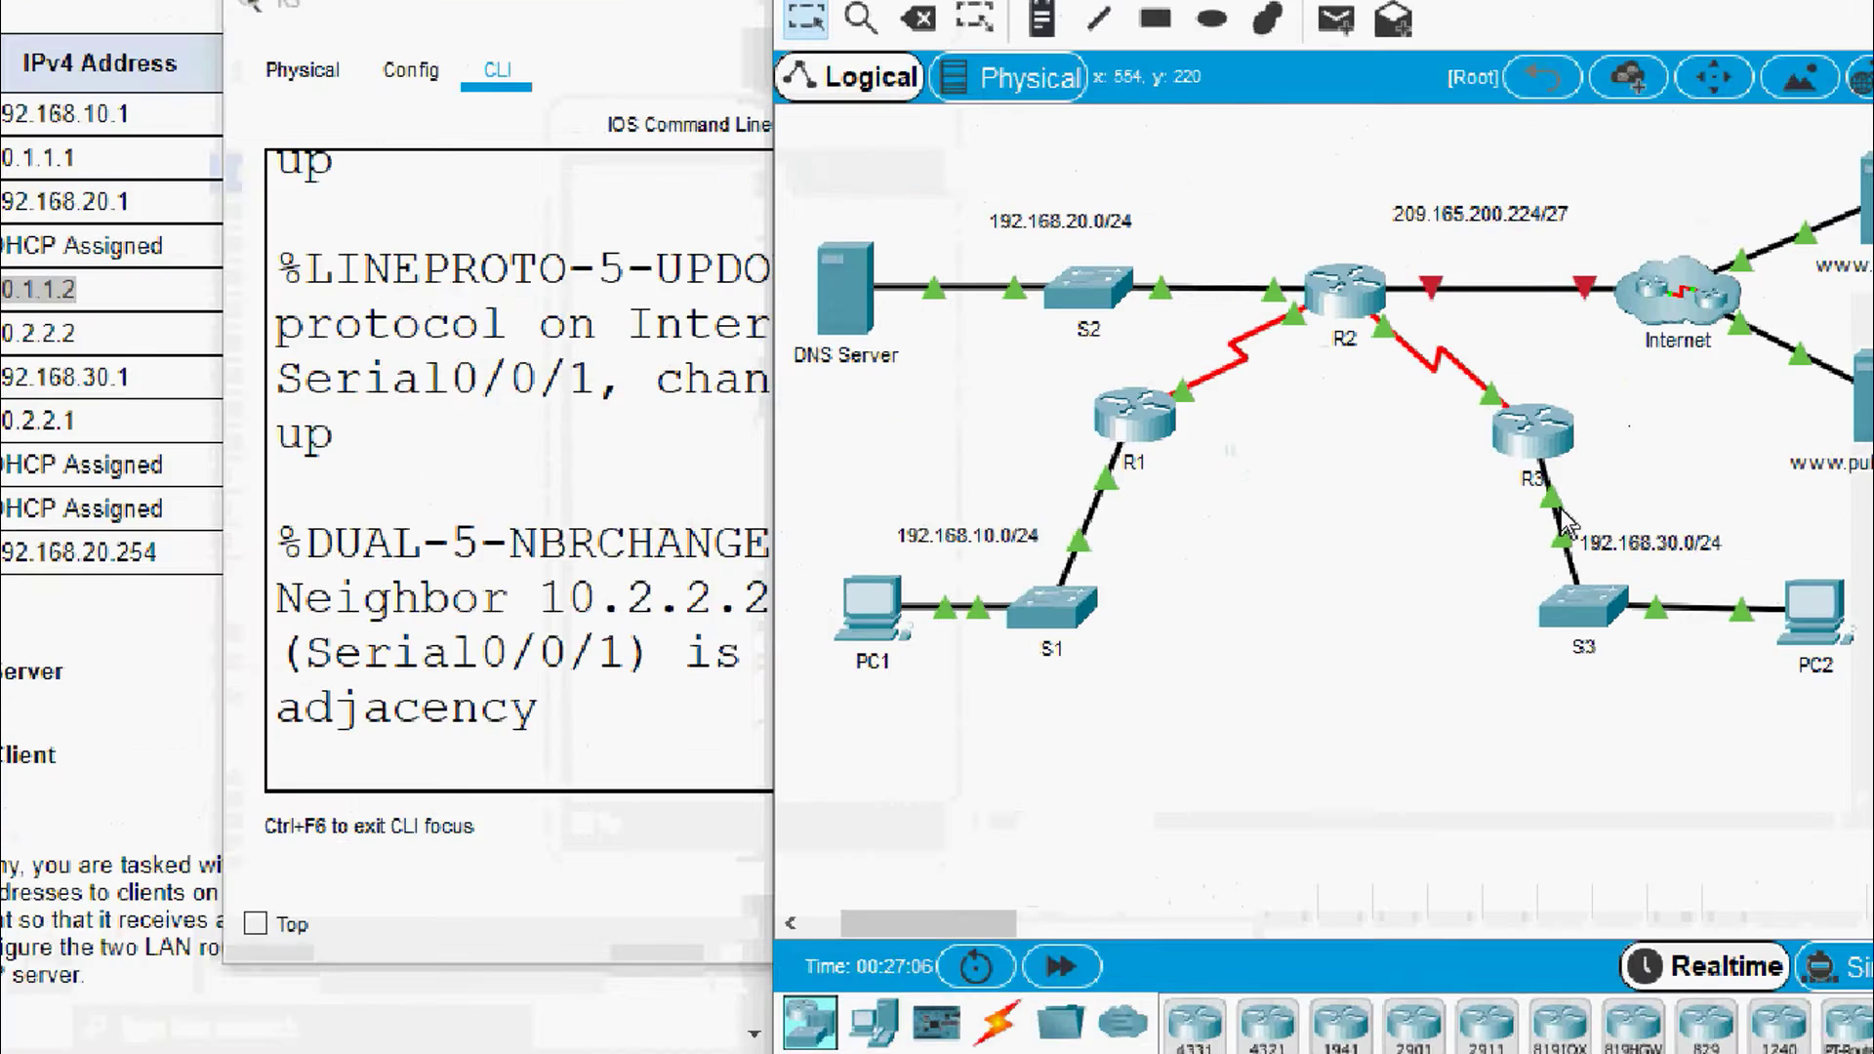
mouse_move(1562, 502)
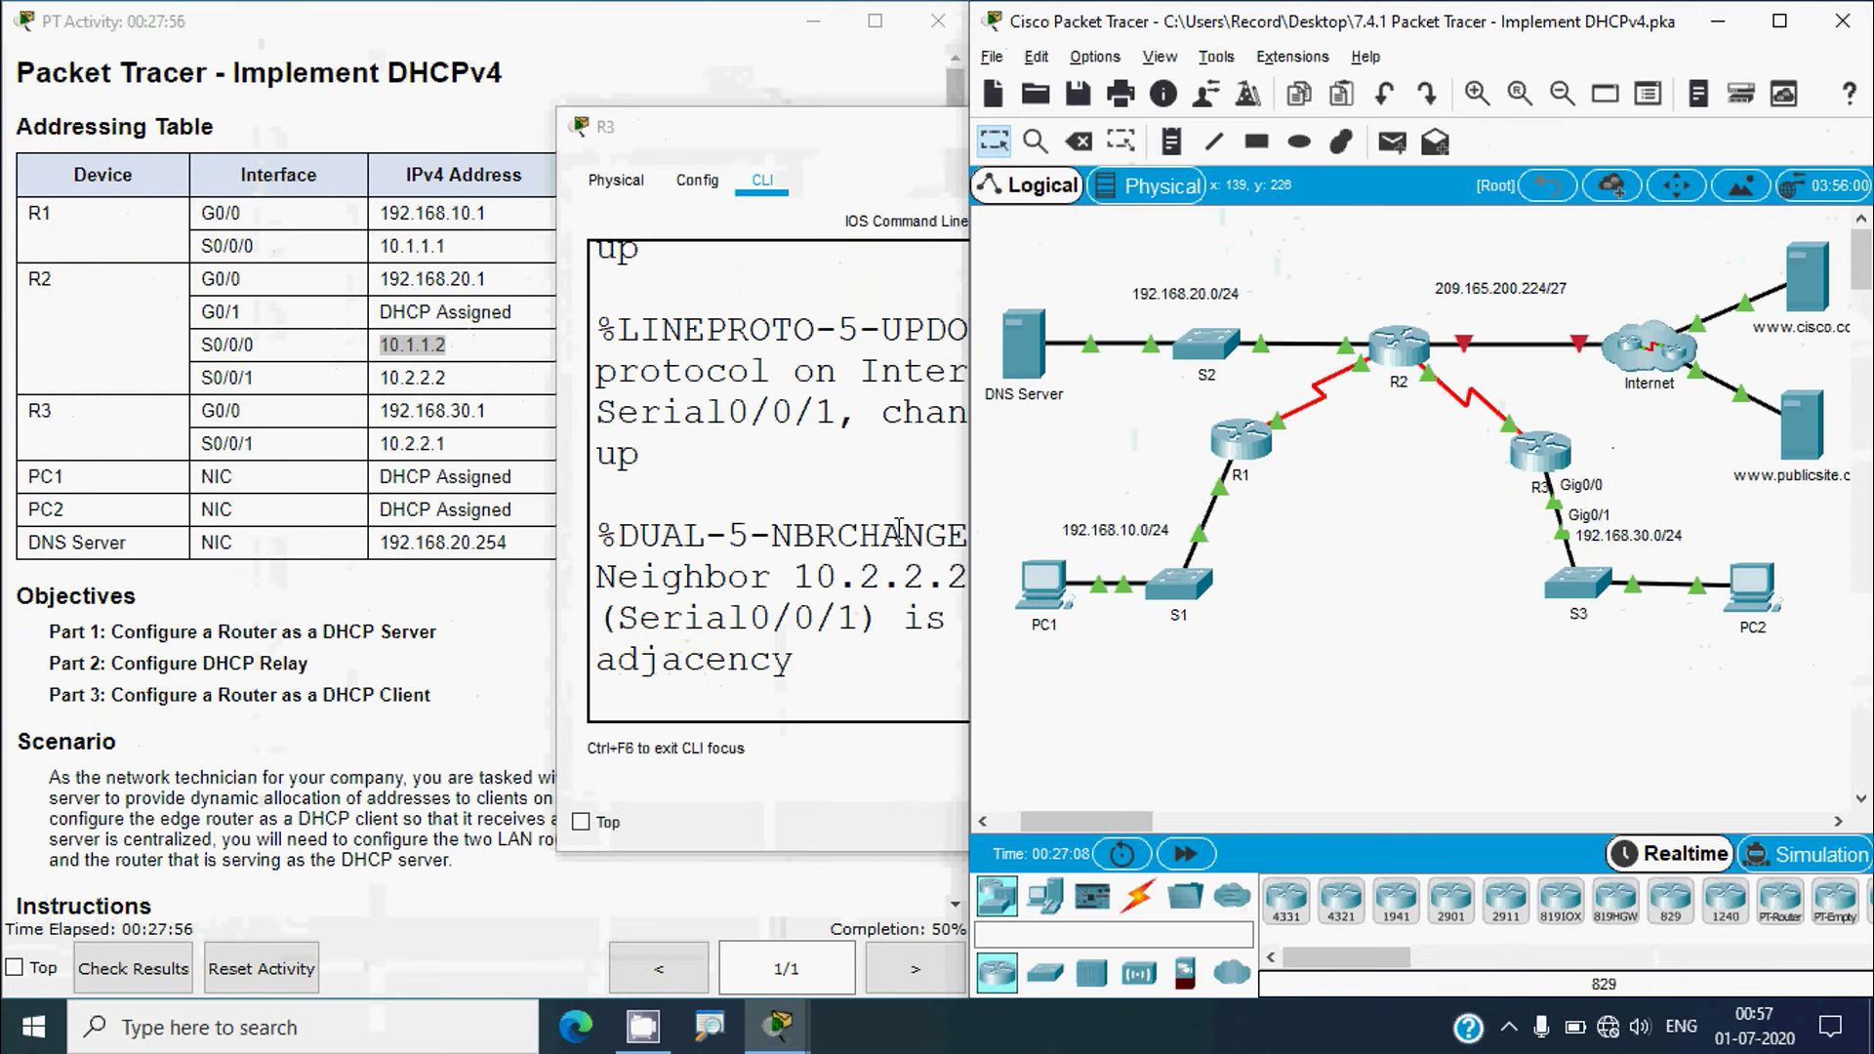
left_click(1520, 391)
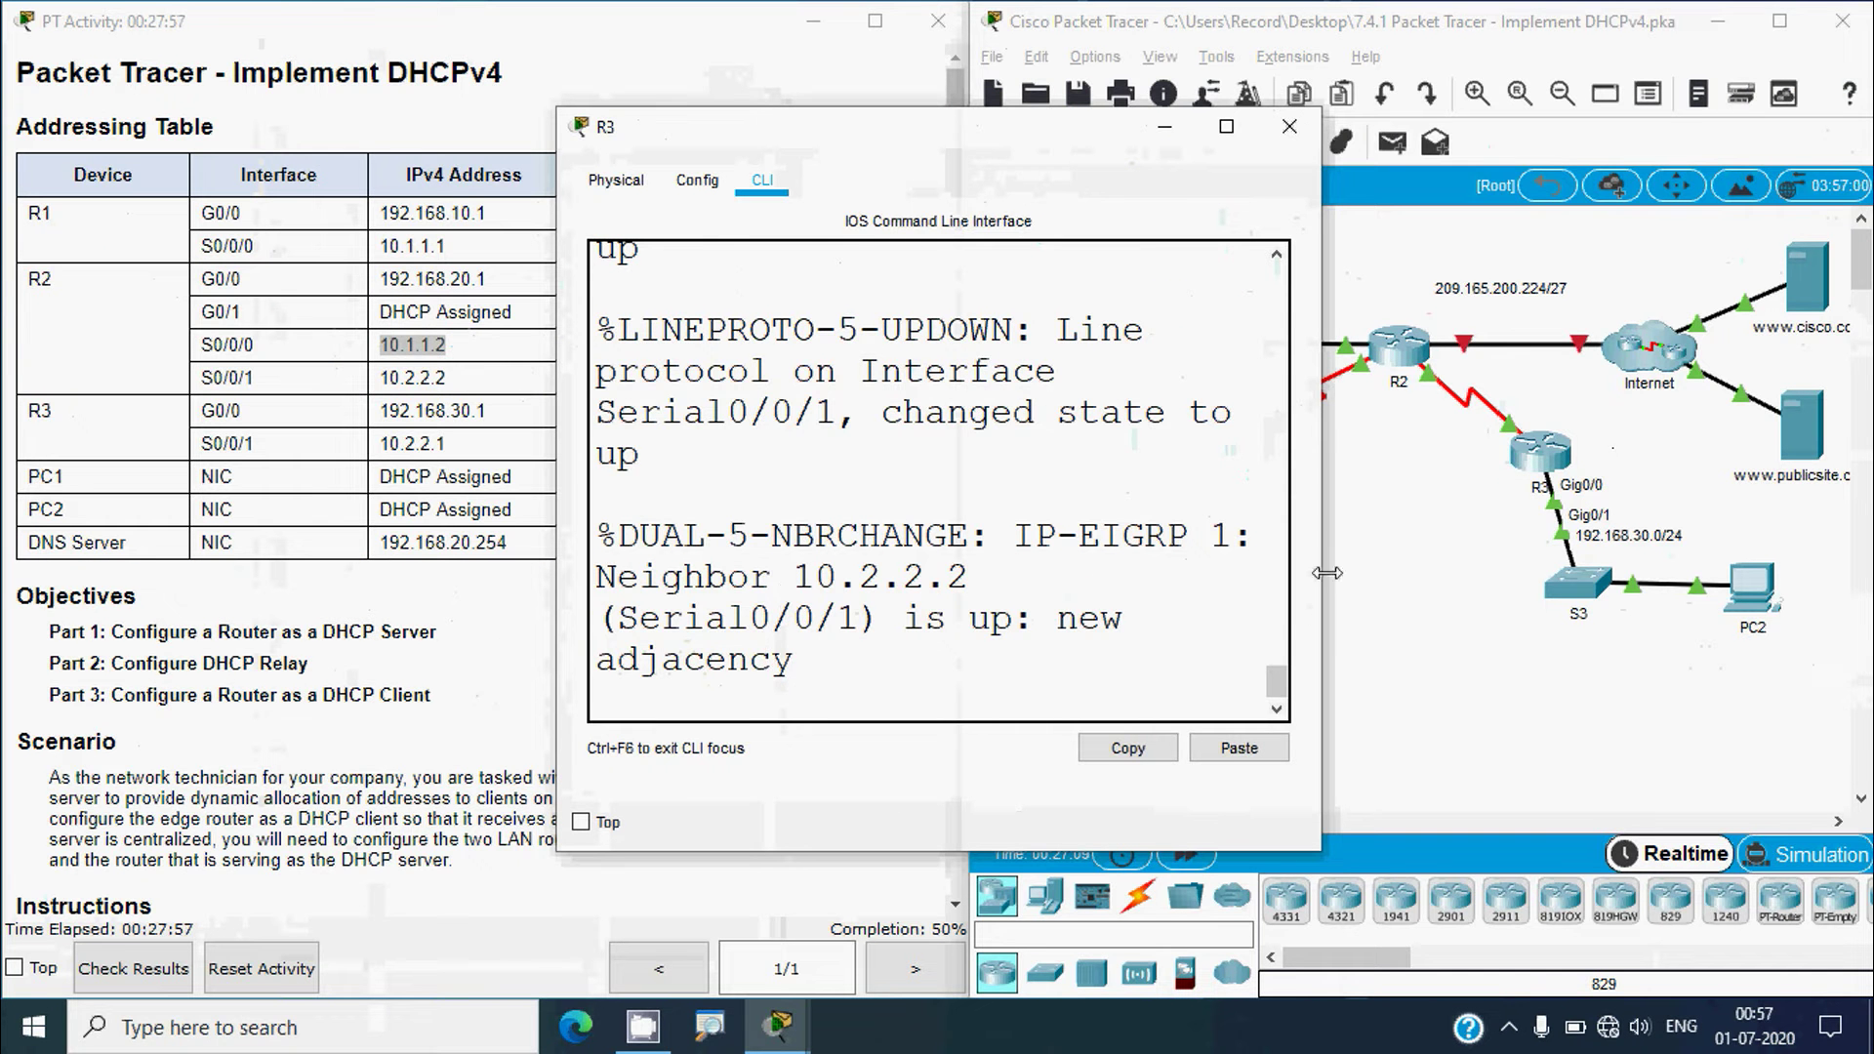
left_click_drag(1326, 573, 1575, 573)
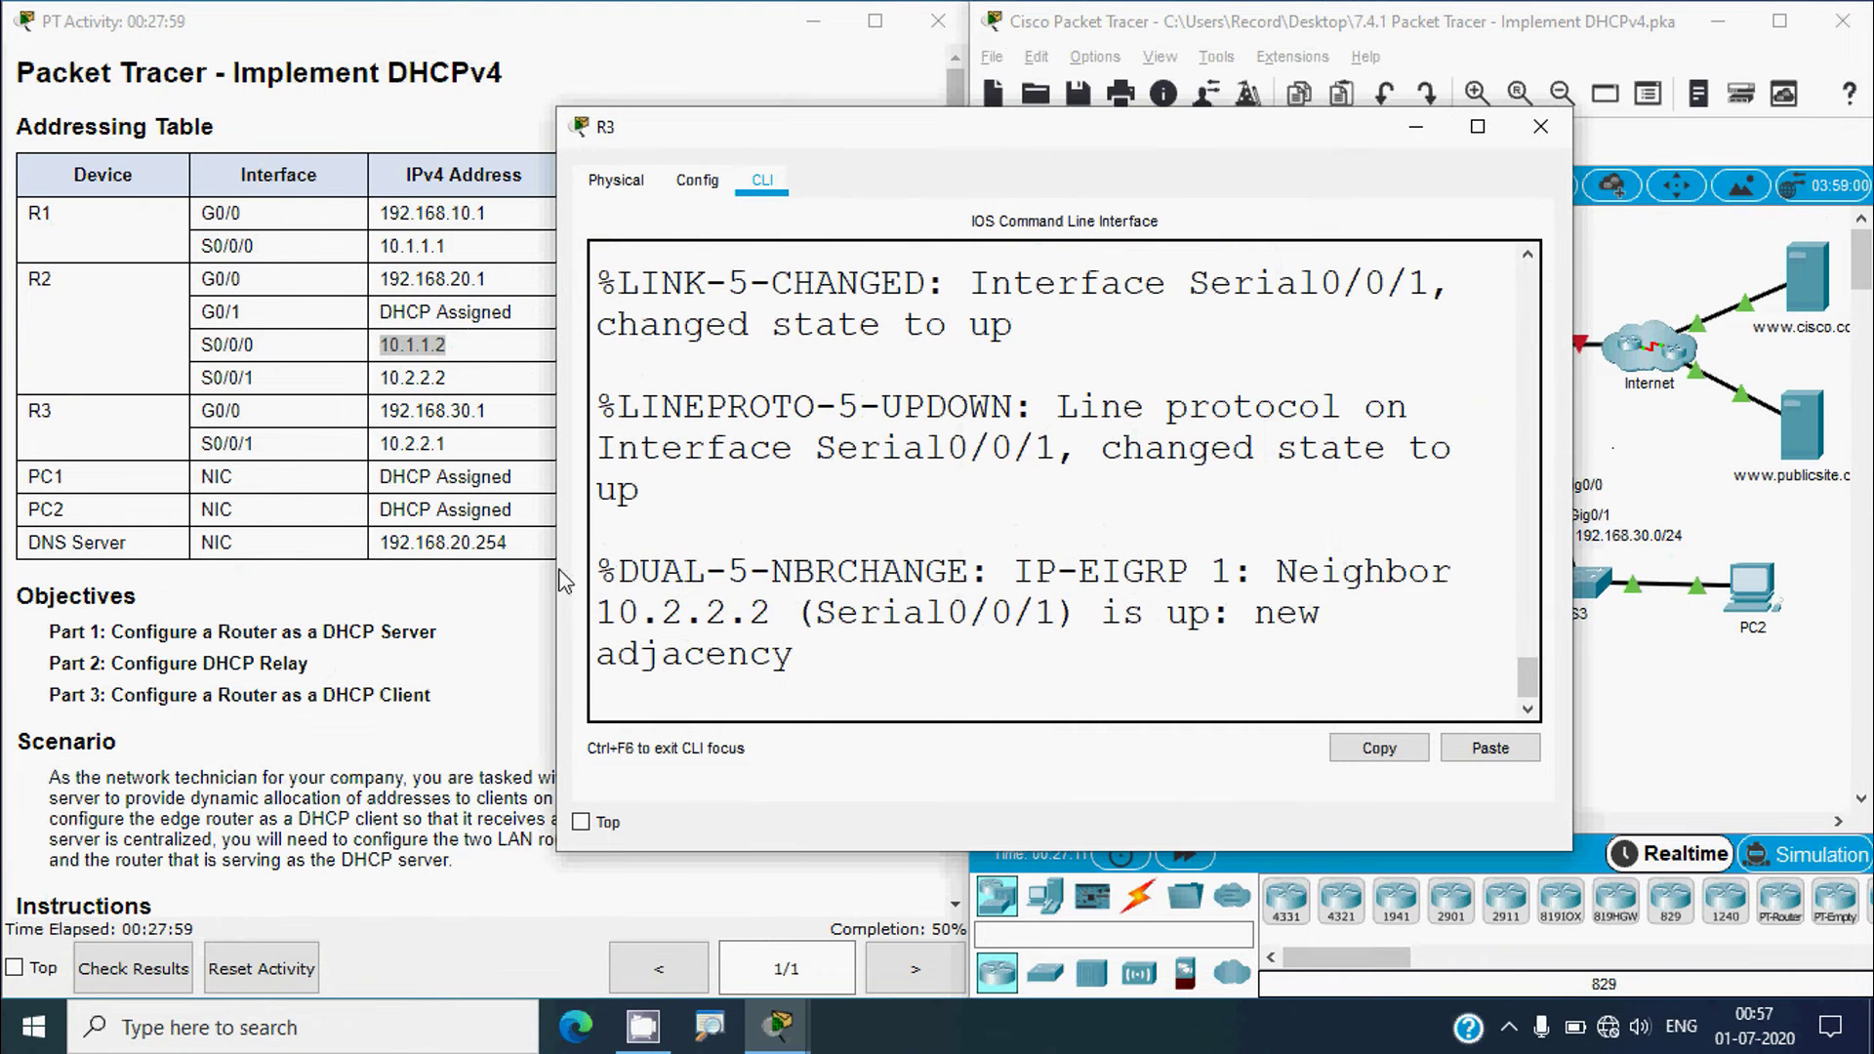
left_click_drag(558, 583, 312, 586)
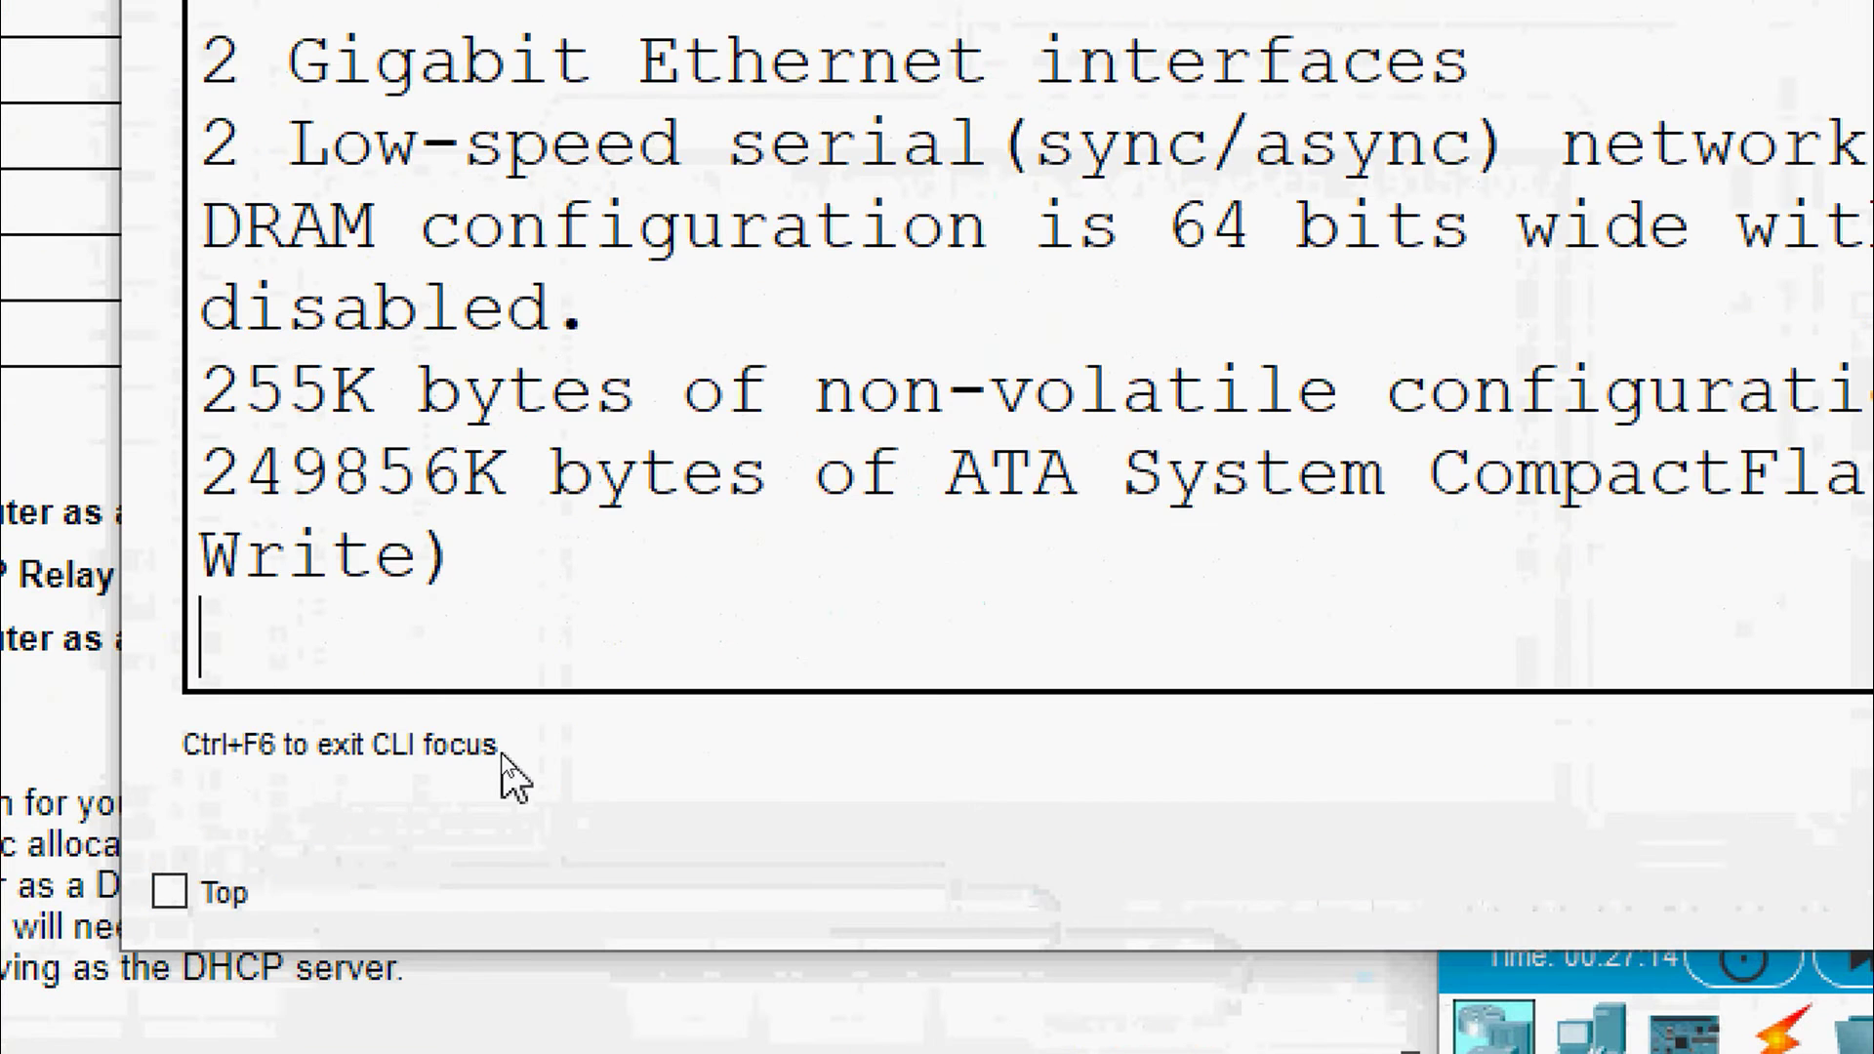
- Enter privileged and global configuration mode on R3 and open interface g0/0 for configuration
key("Return")
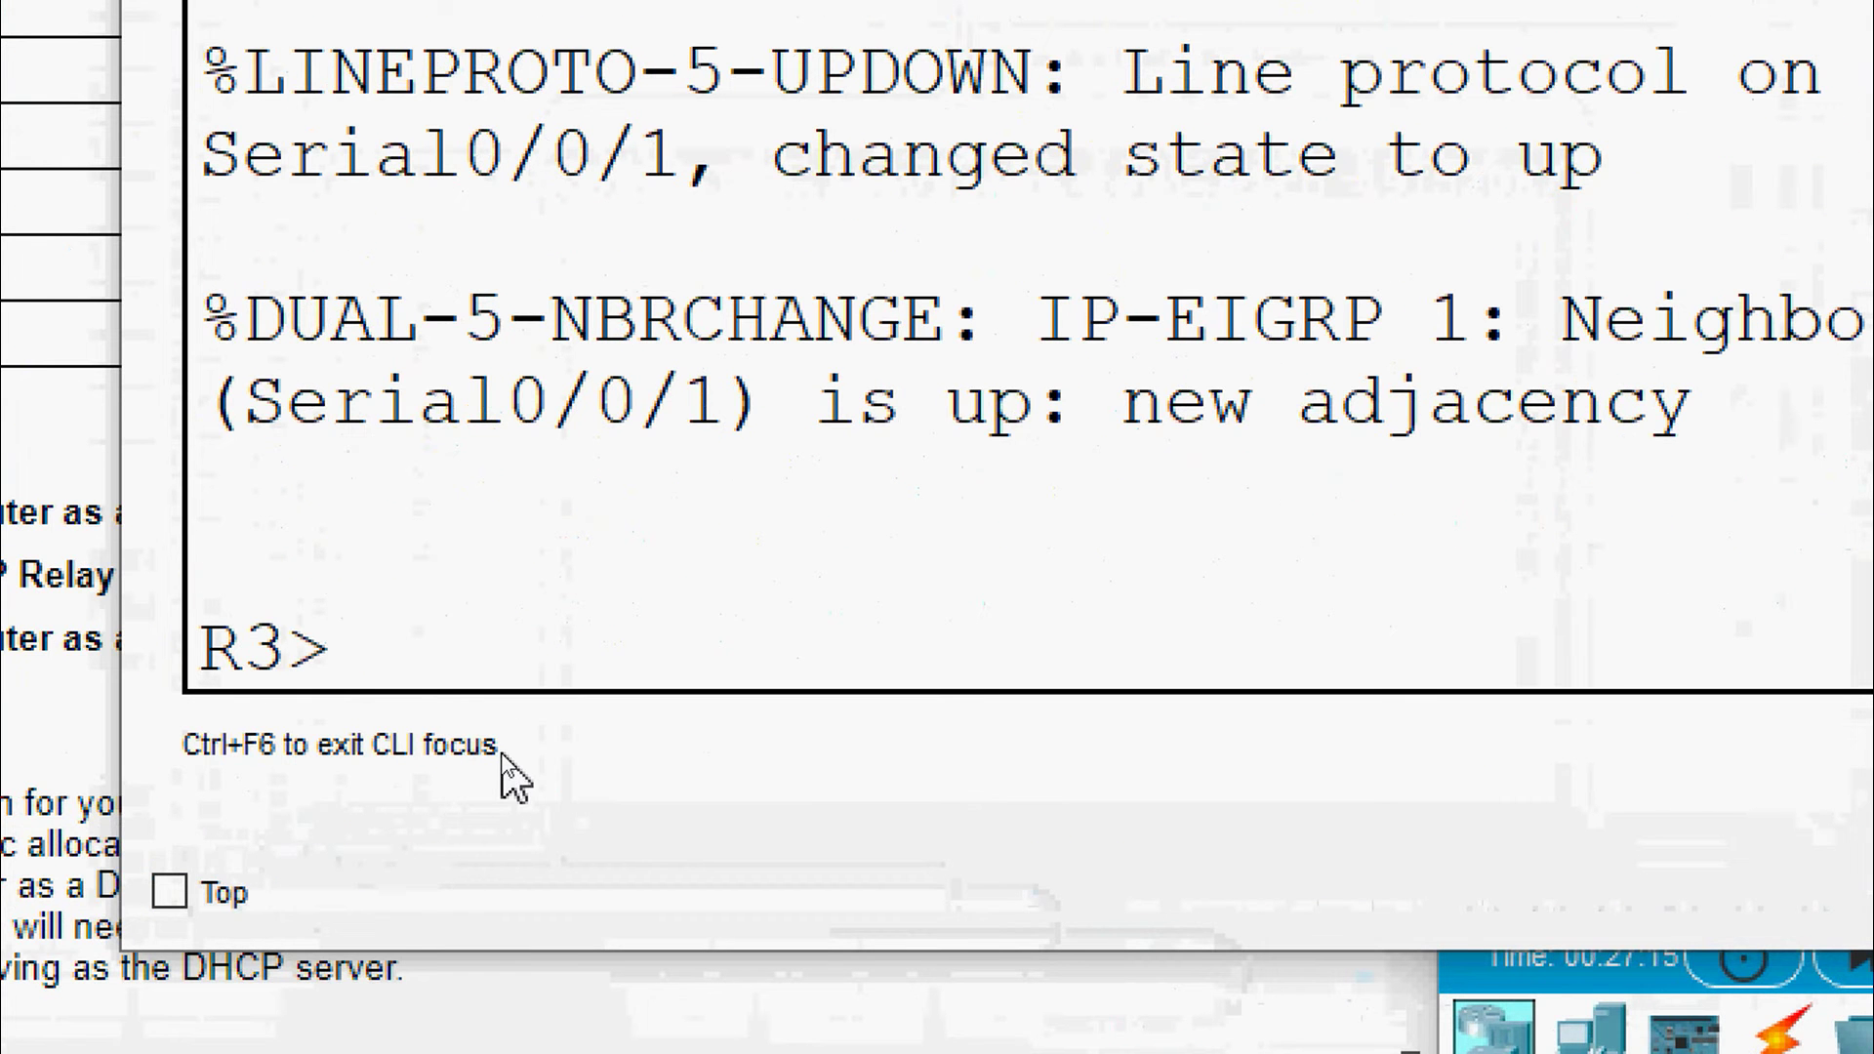
type("enable")
key("Return")
type("conf")
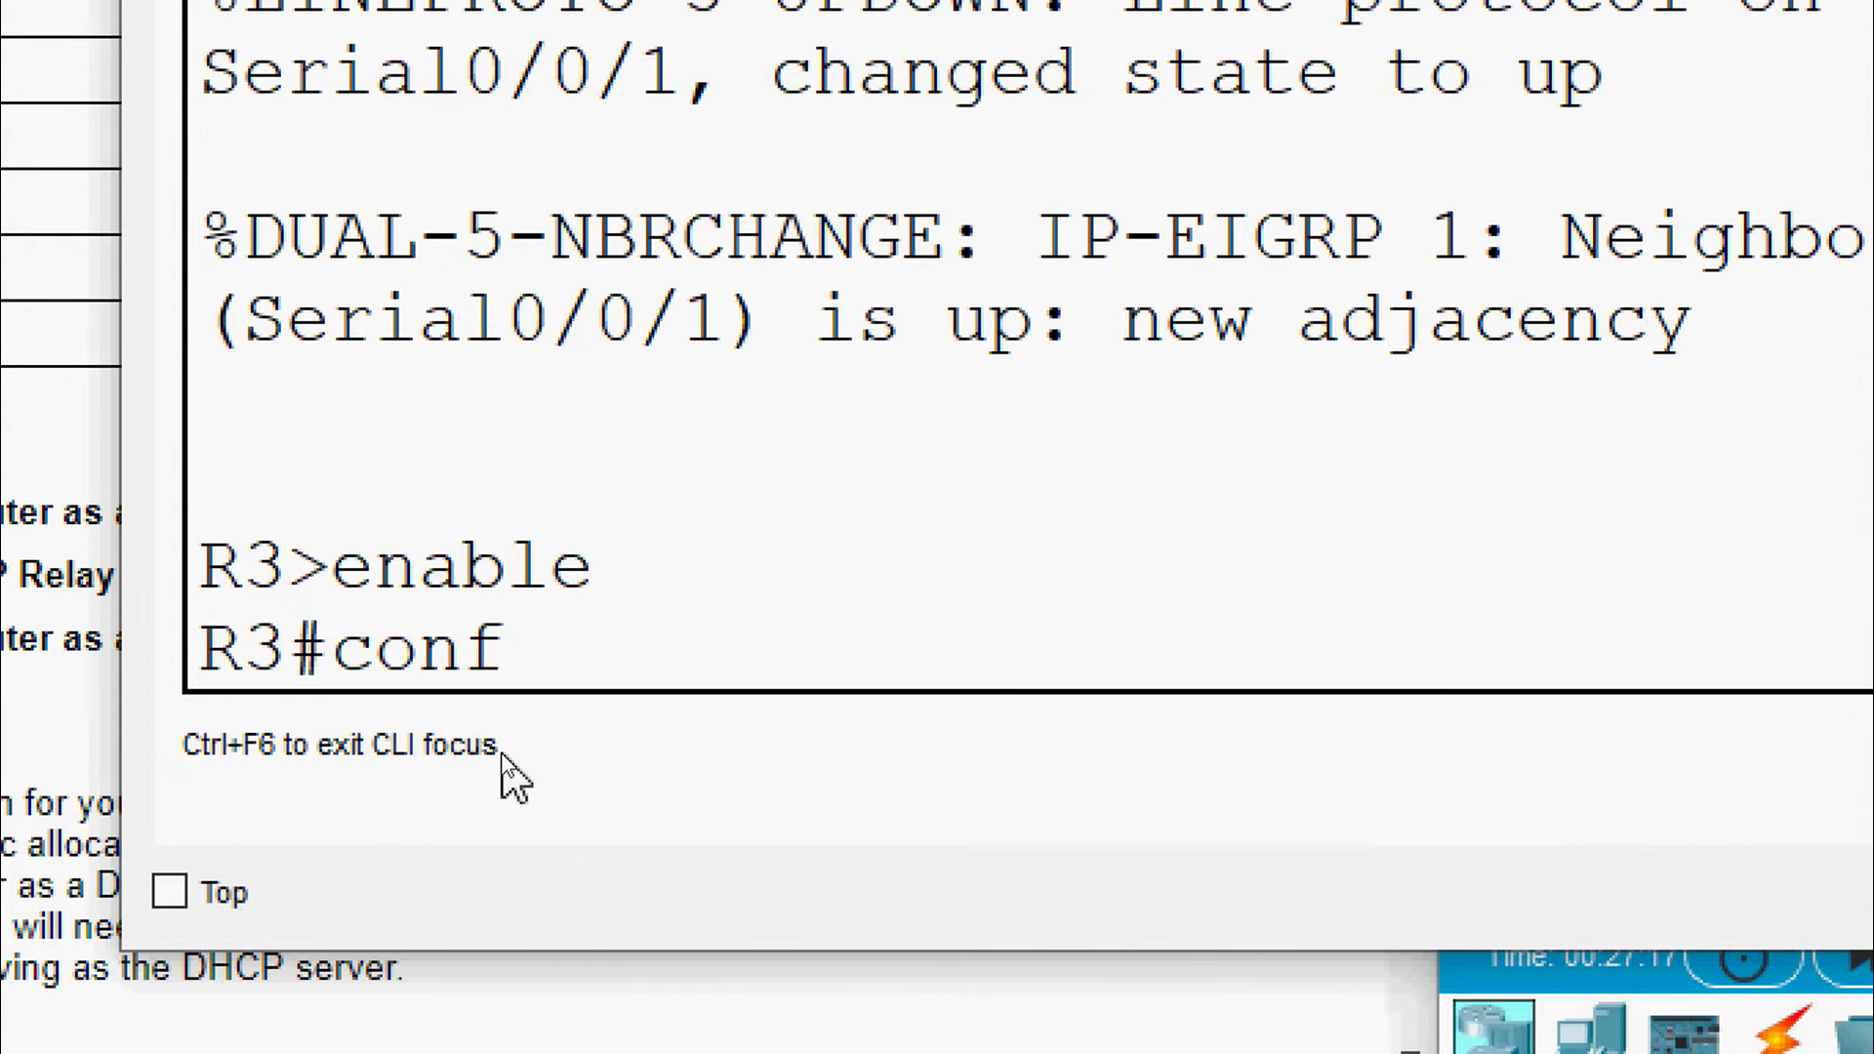
type(" t")
key("Return")
type("interface g")
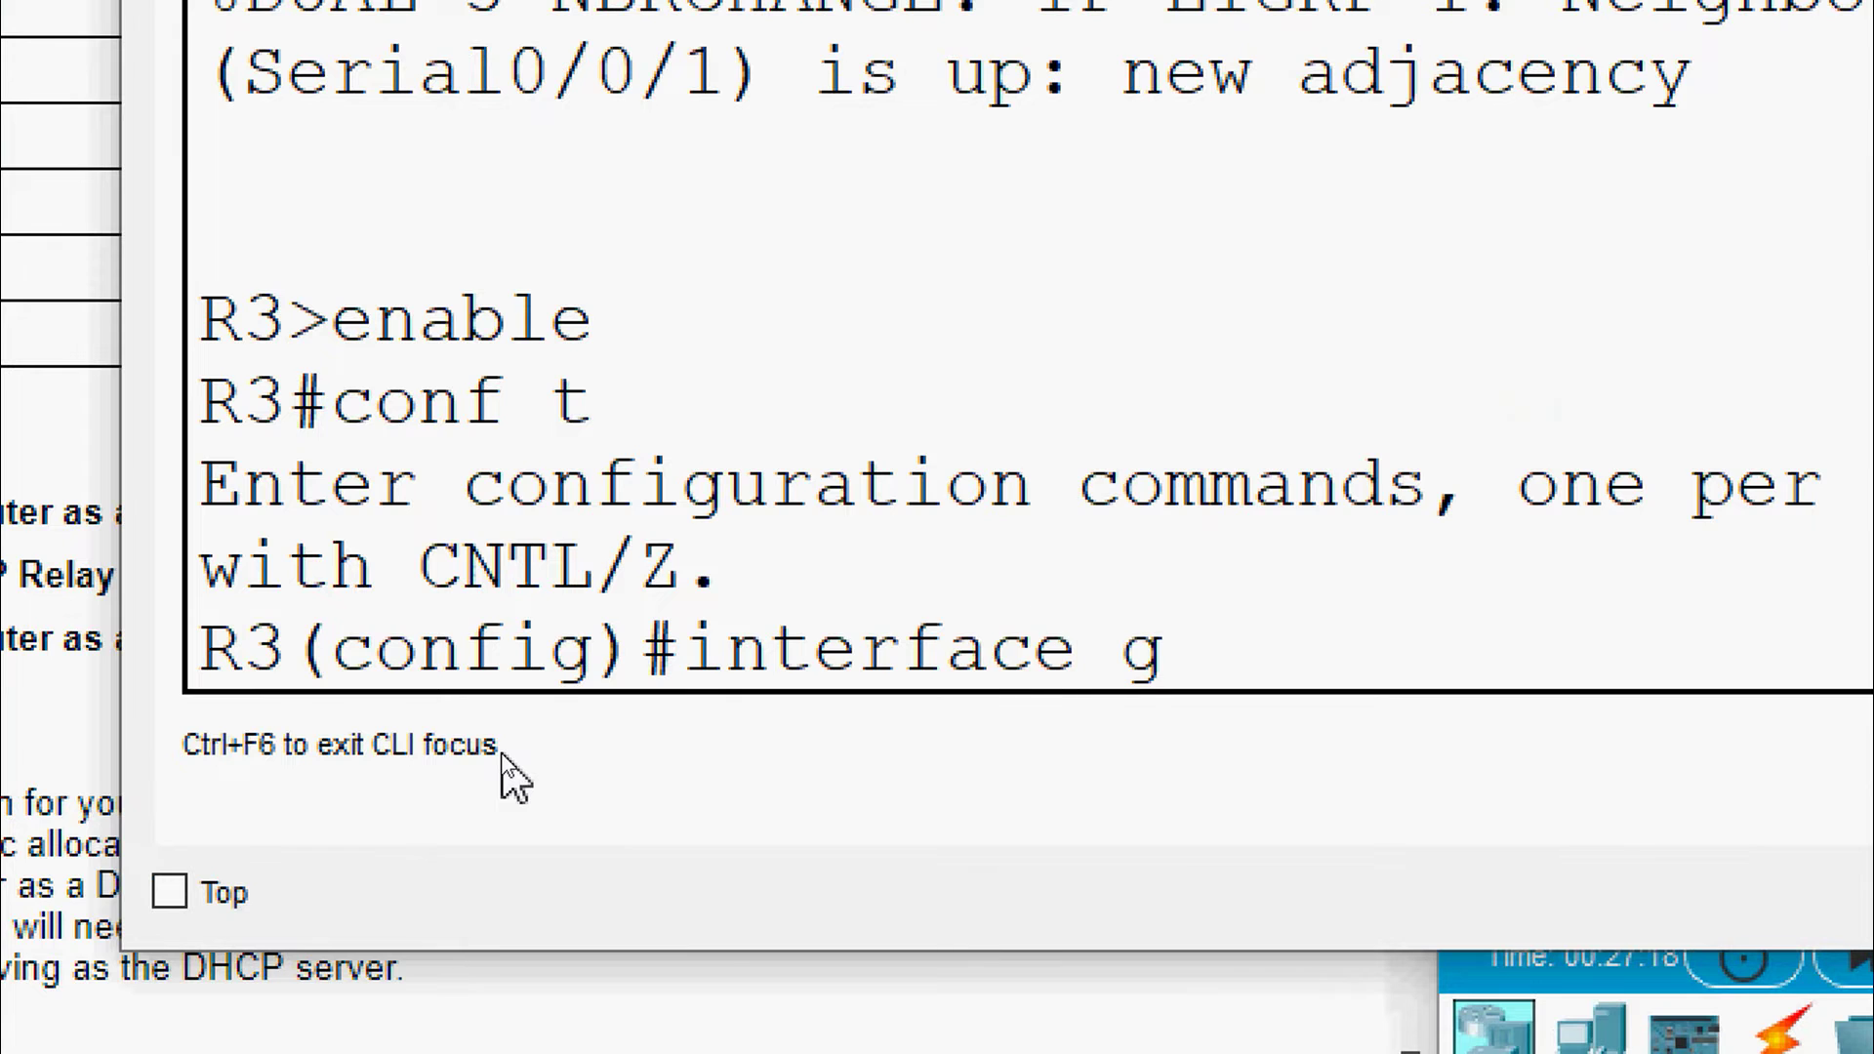
type("0/0")
key("Return")
- Set R3's g0/0 helper address to R2's S0/0/1 address 10.2.2.2 from the Addressing Table, and close R3's window
type("ig-if)#i")
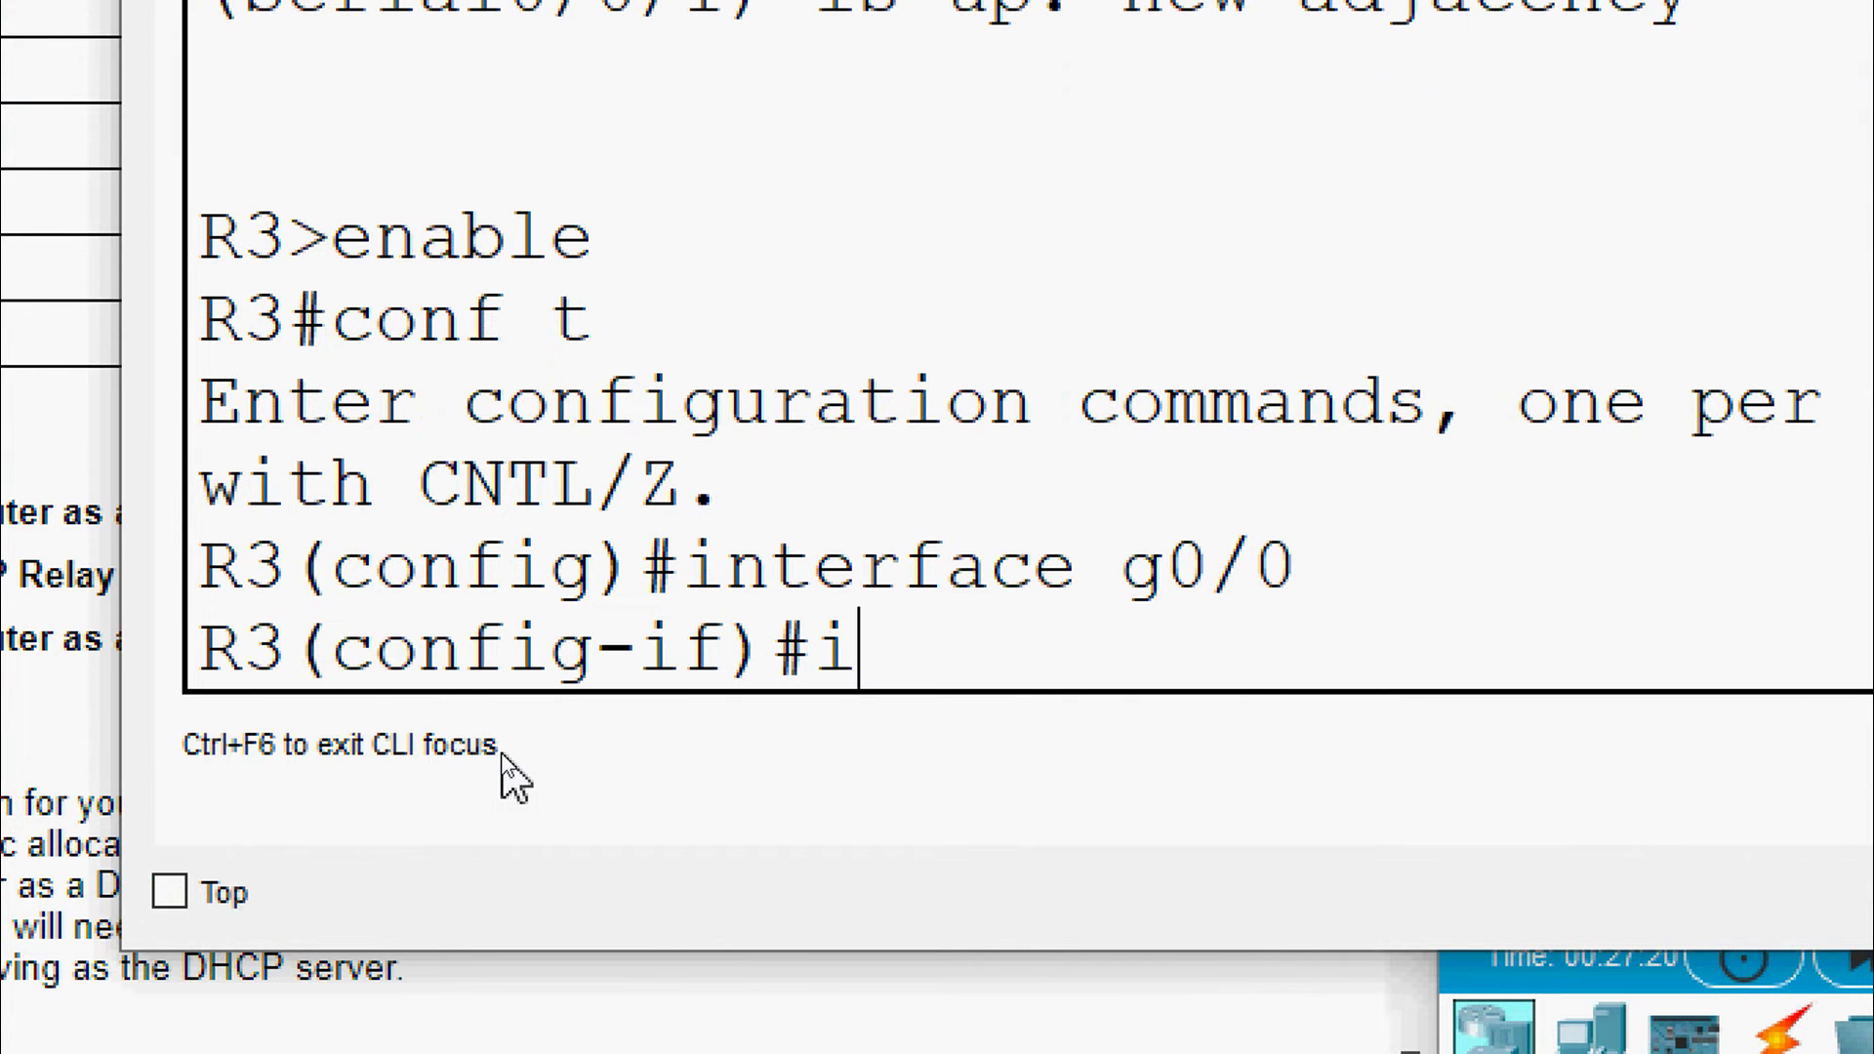
type("p helper-")
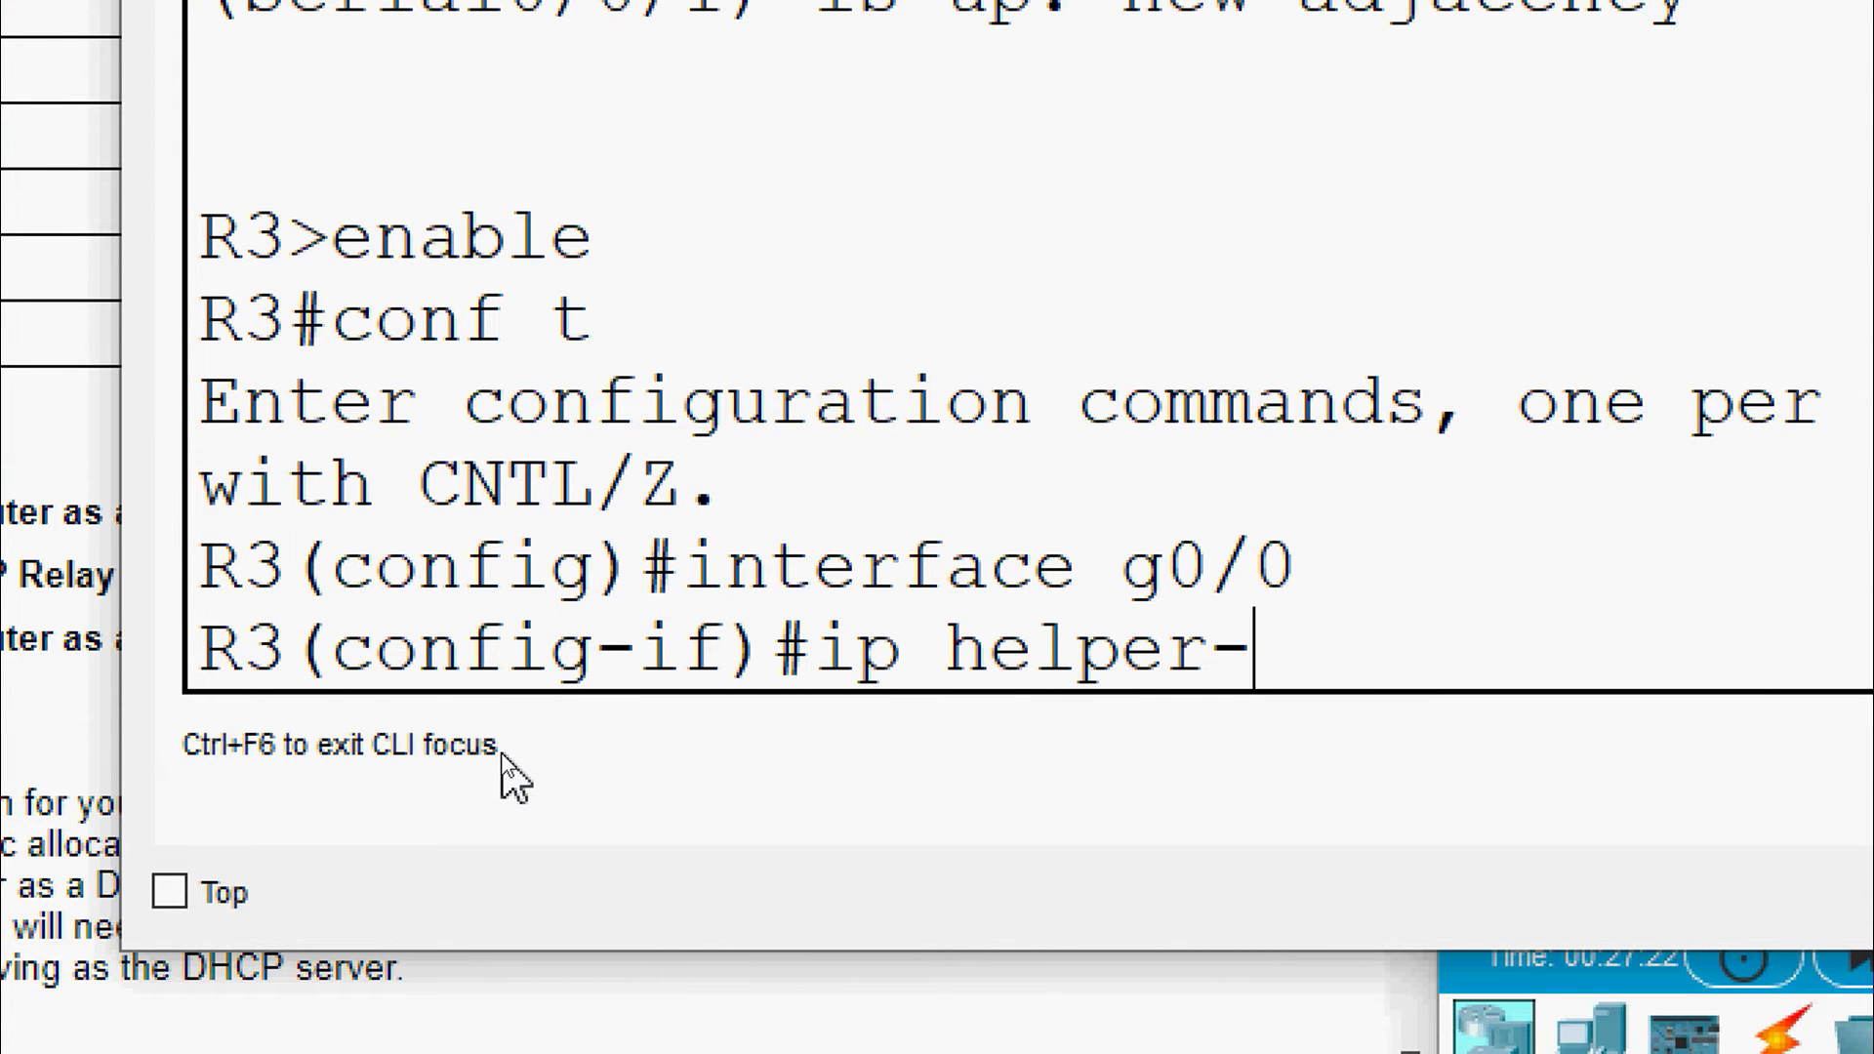
type("address")
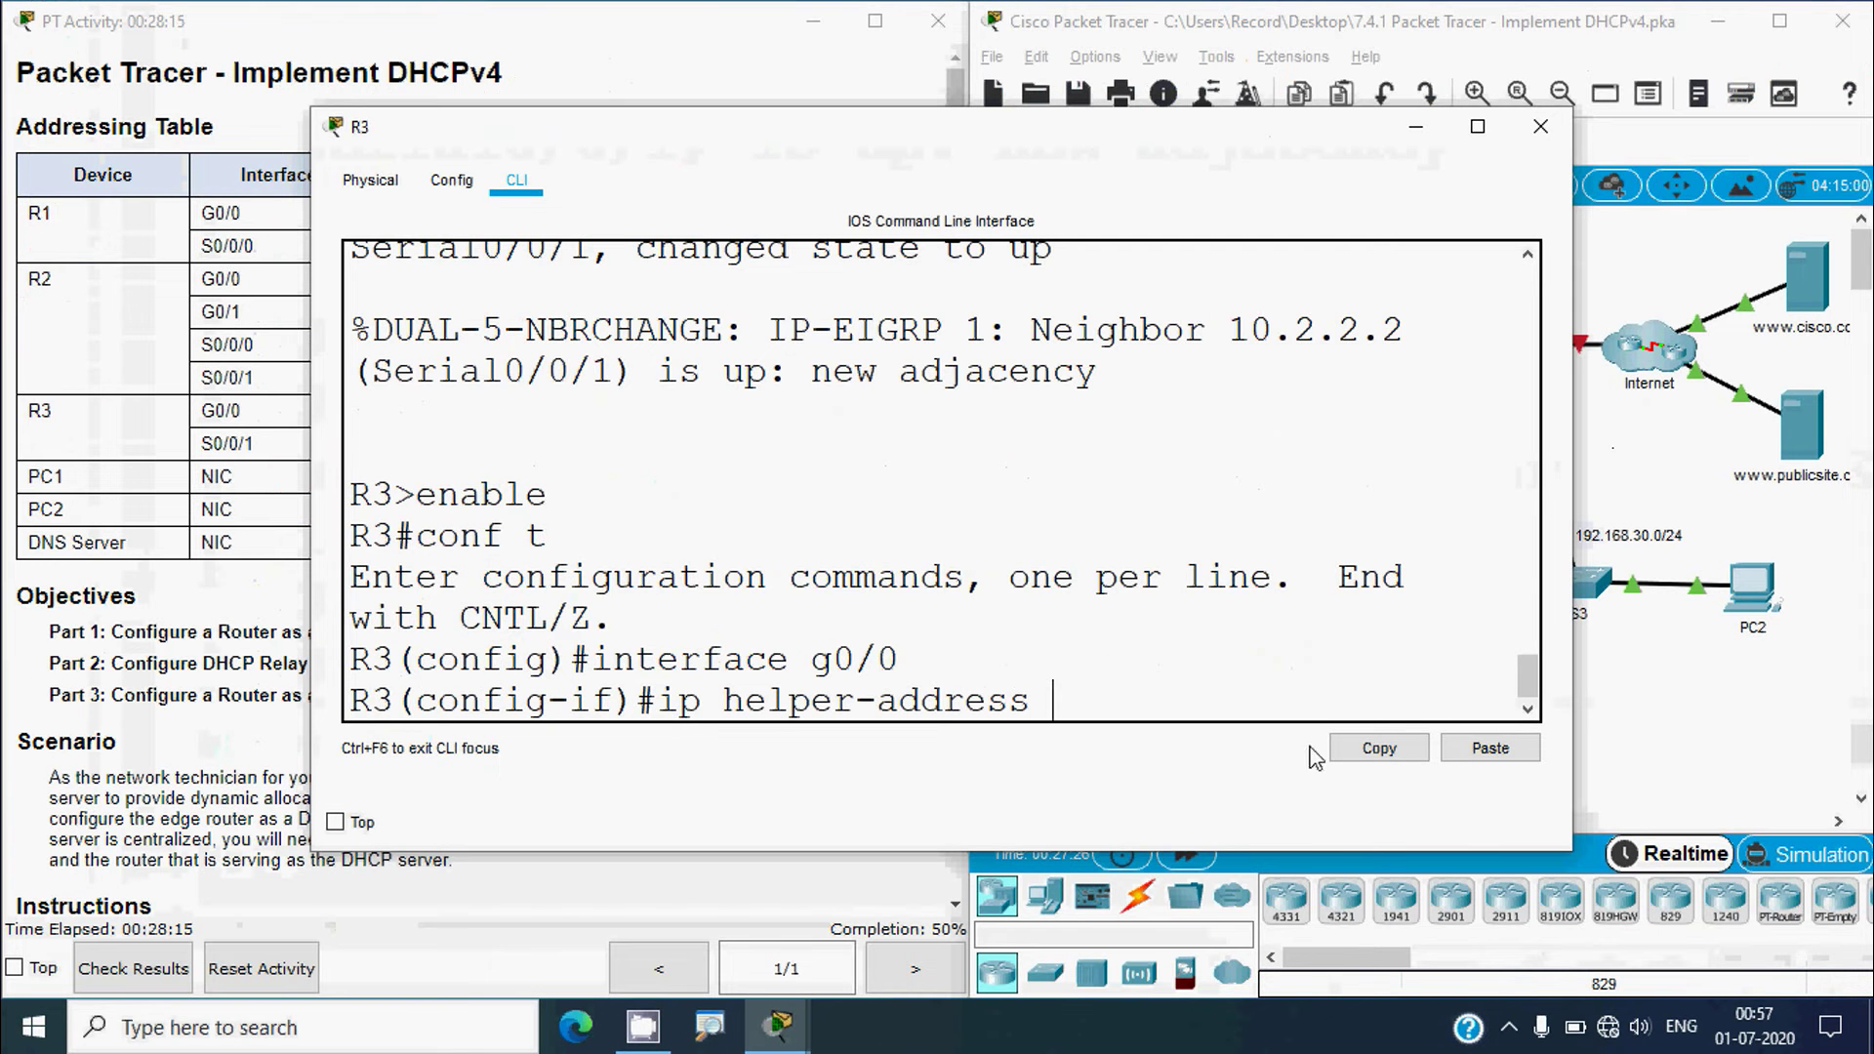
left_click(1594, 712)
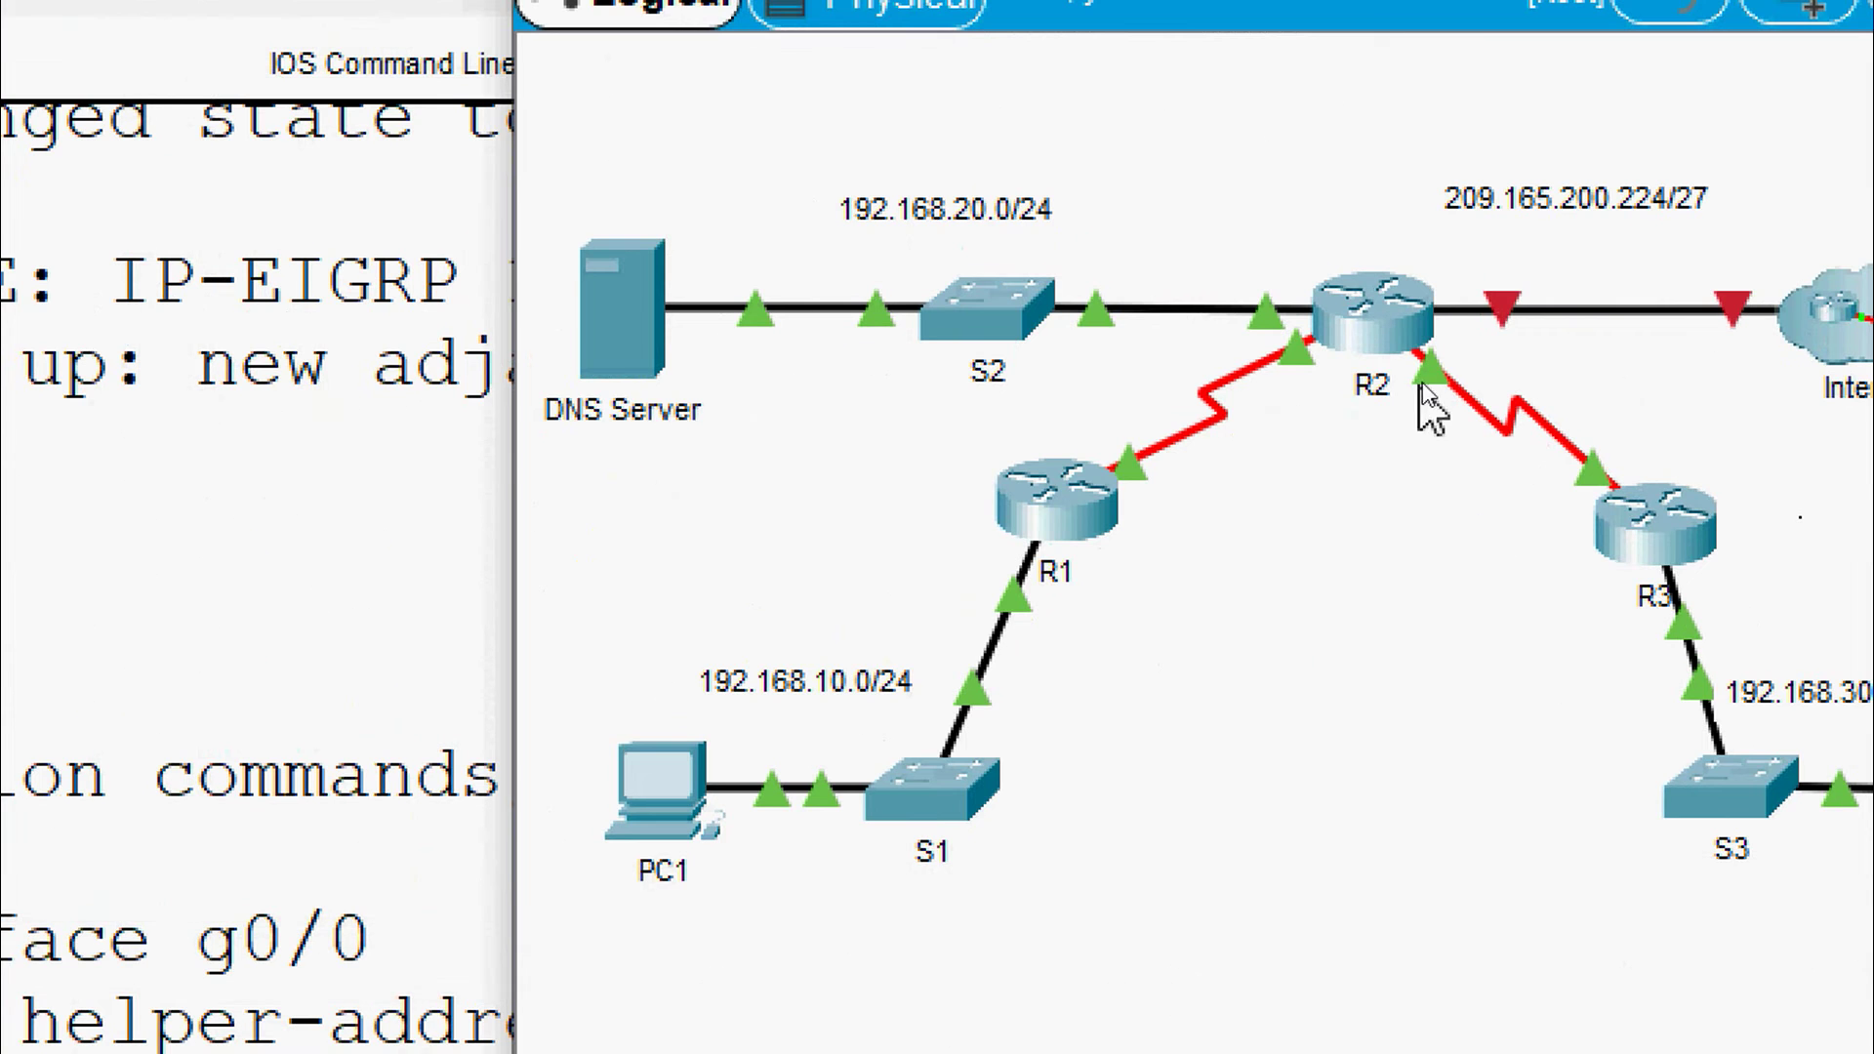
mouse_move(1435, 405)
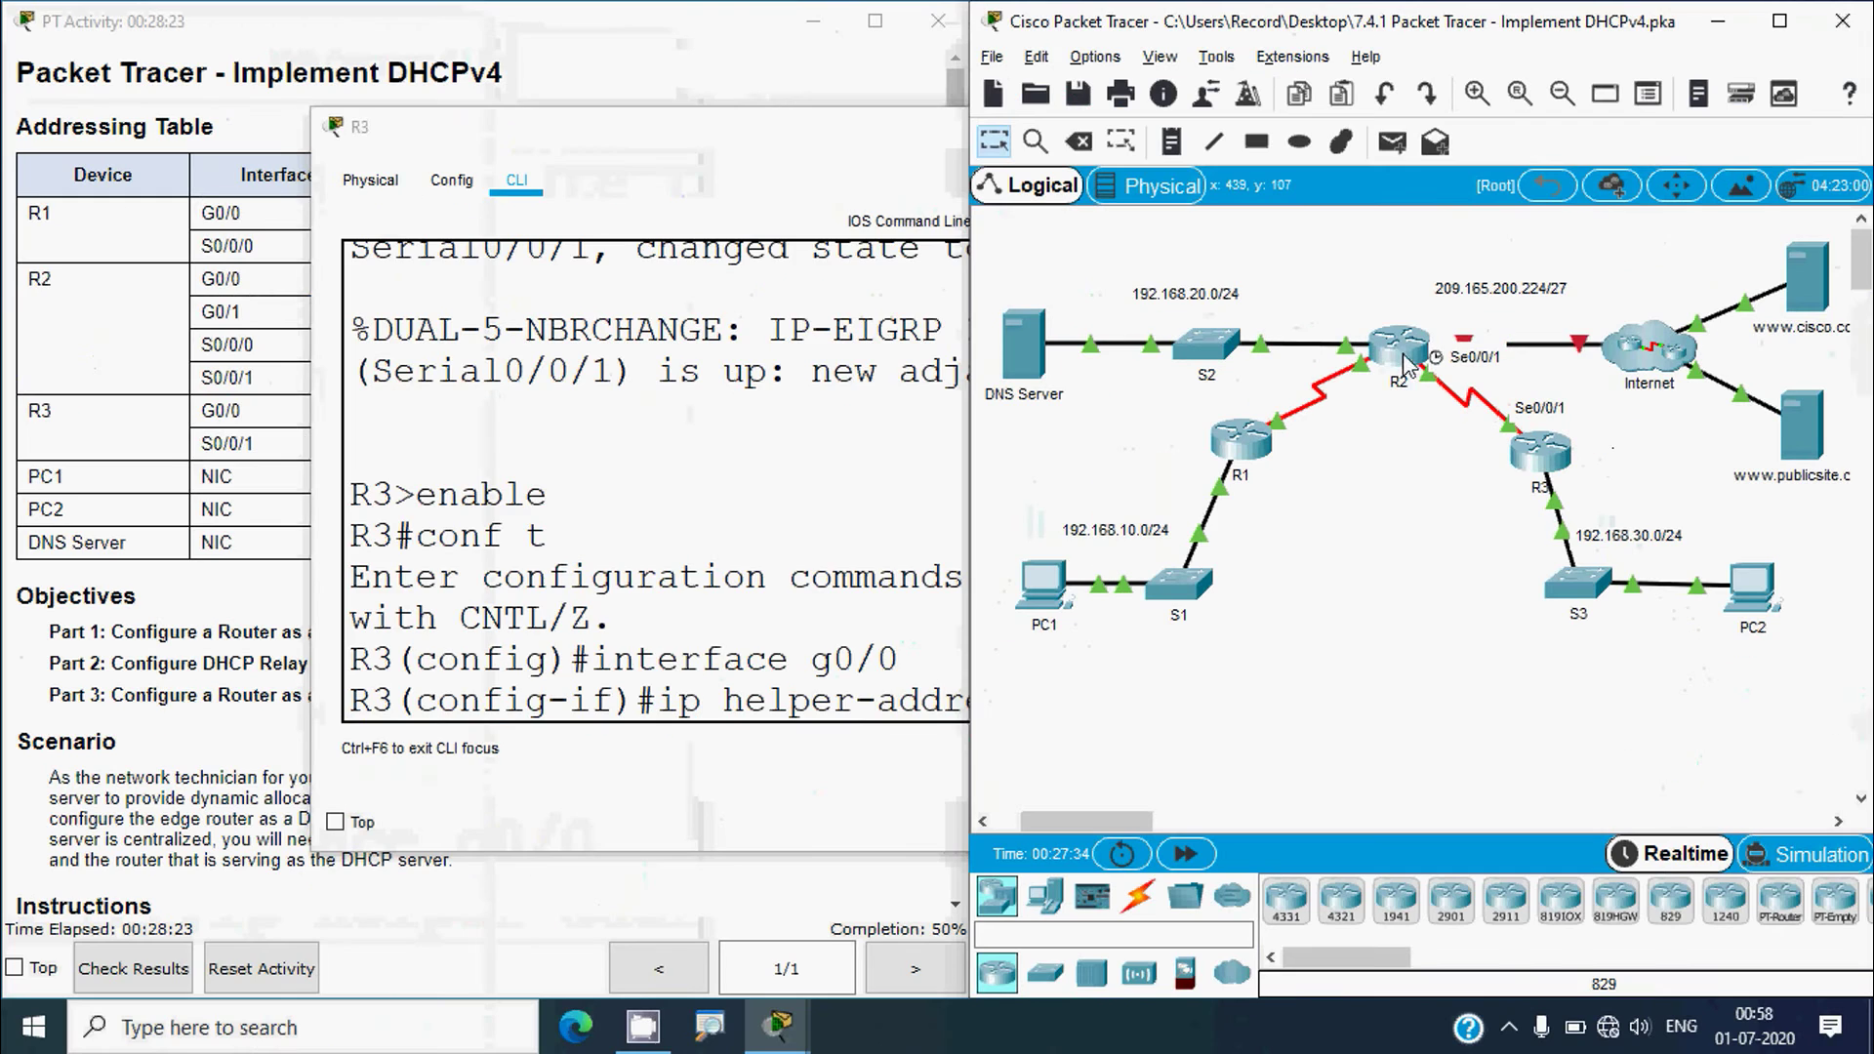
left_click(168, 463)
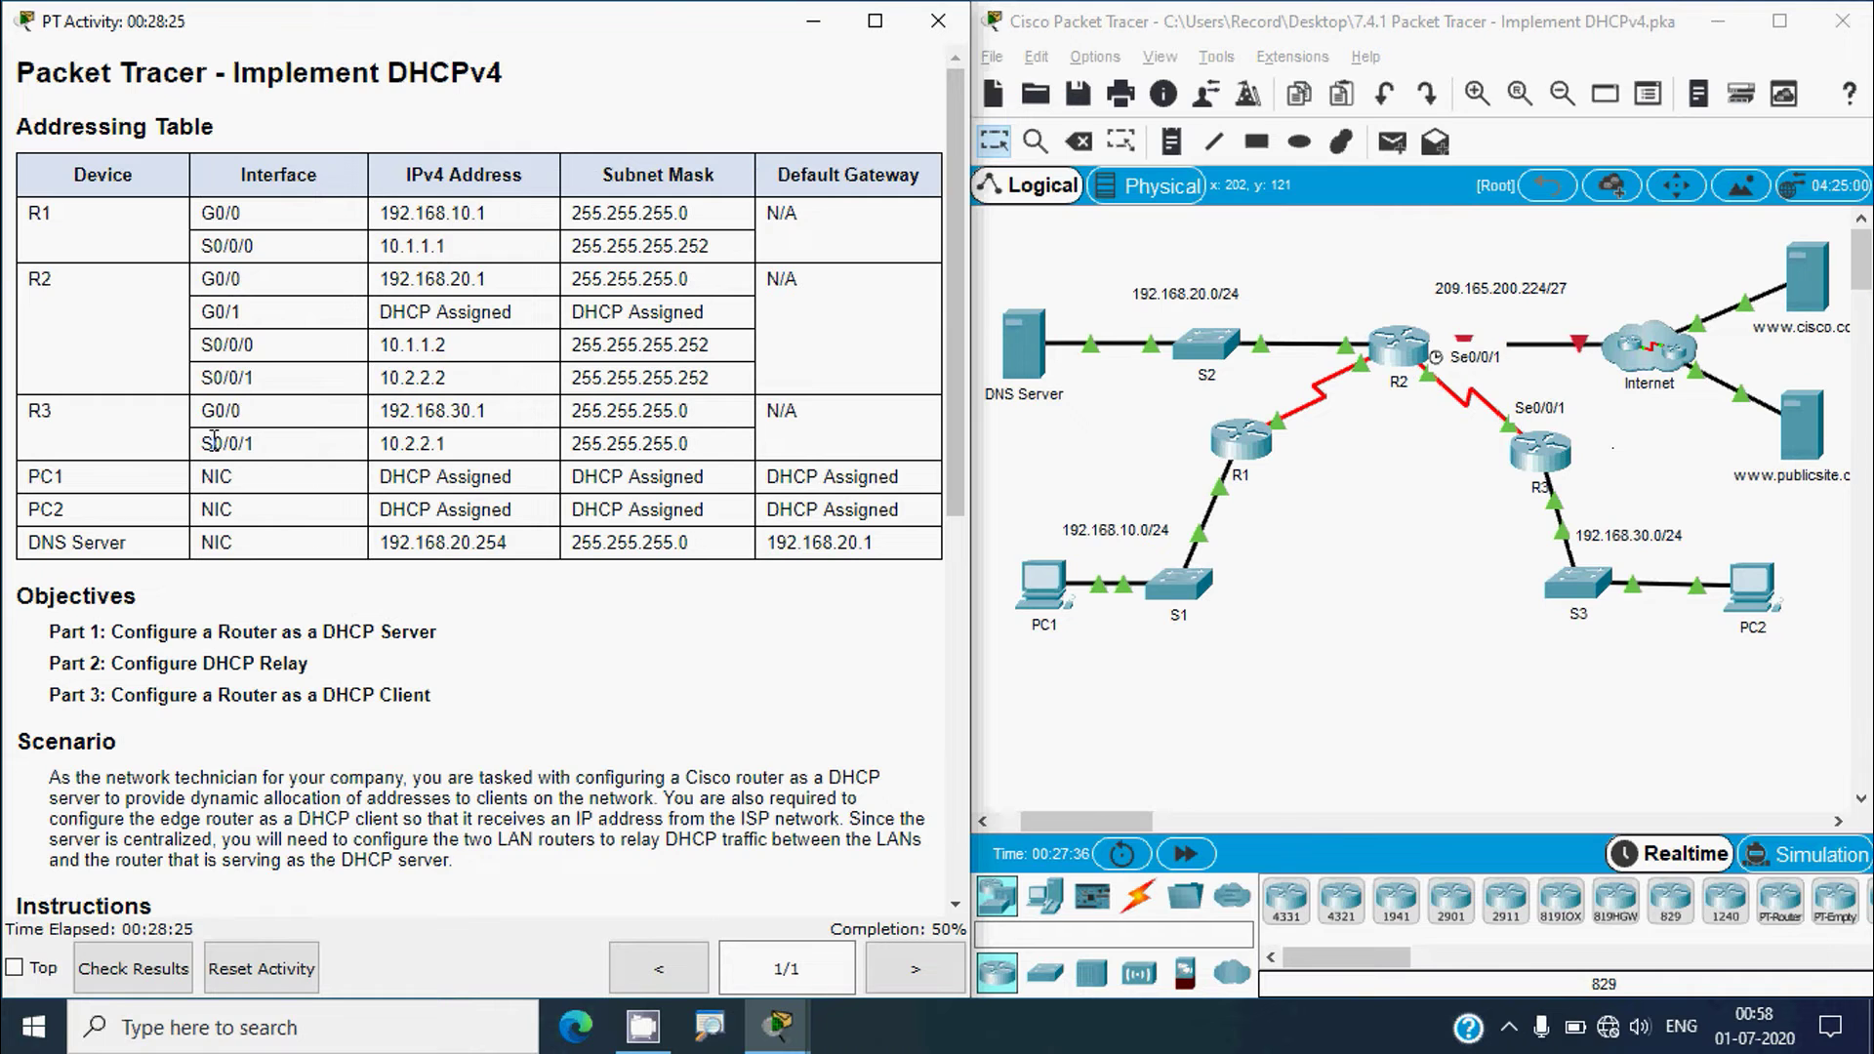
left_click_drag(448, 379, 396, 377)
left_click(1544, 471)
right_click(1090, 714)
left_click(1101, 738)
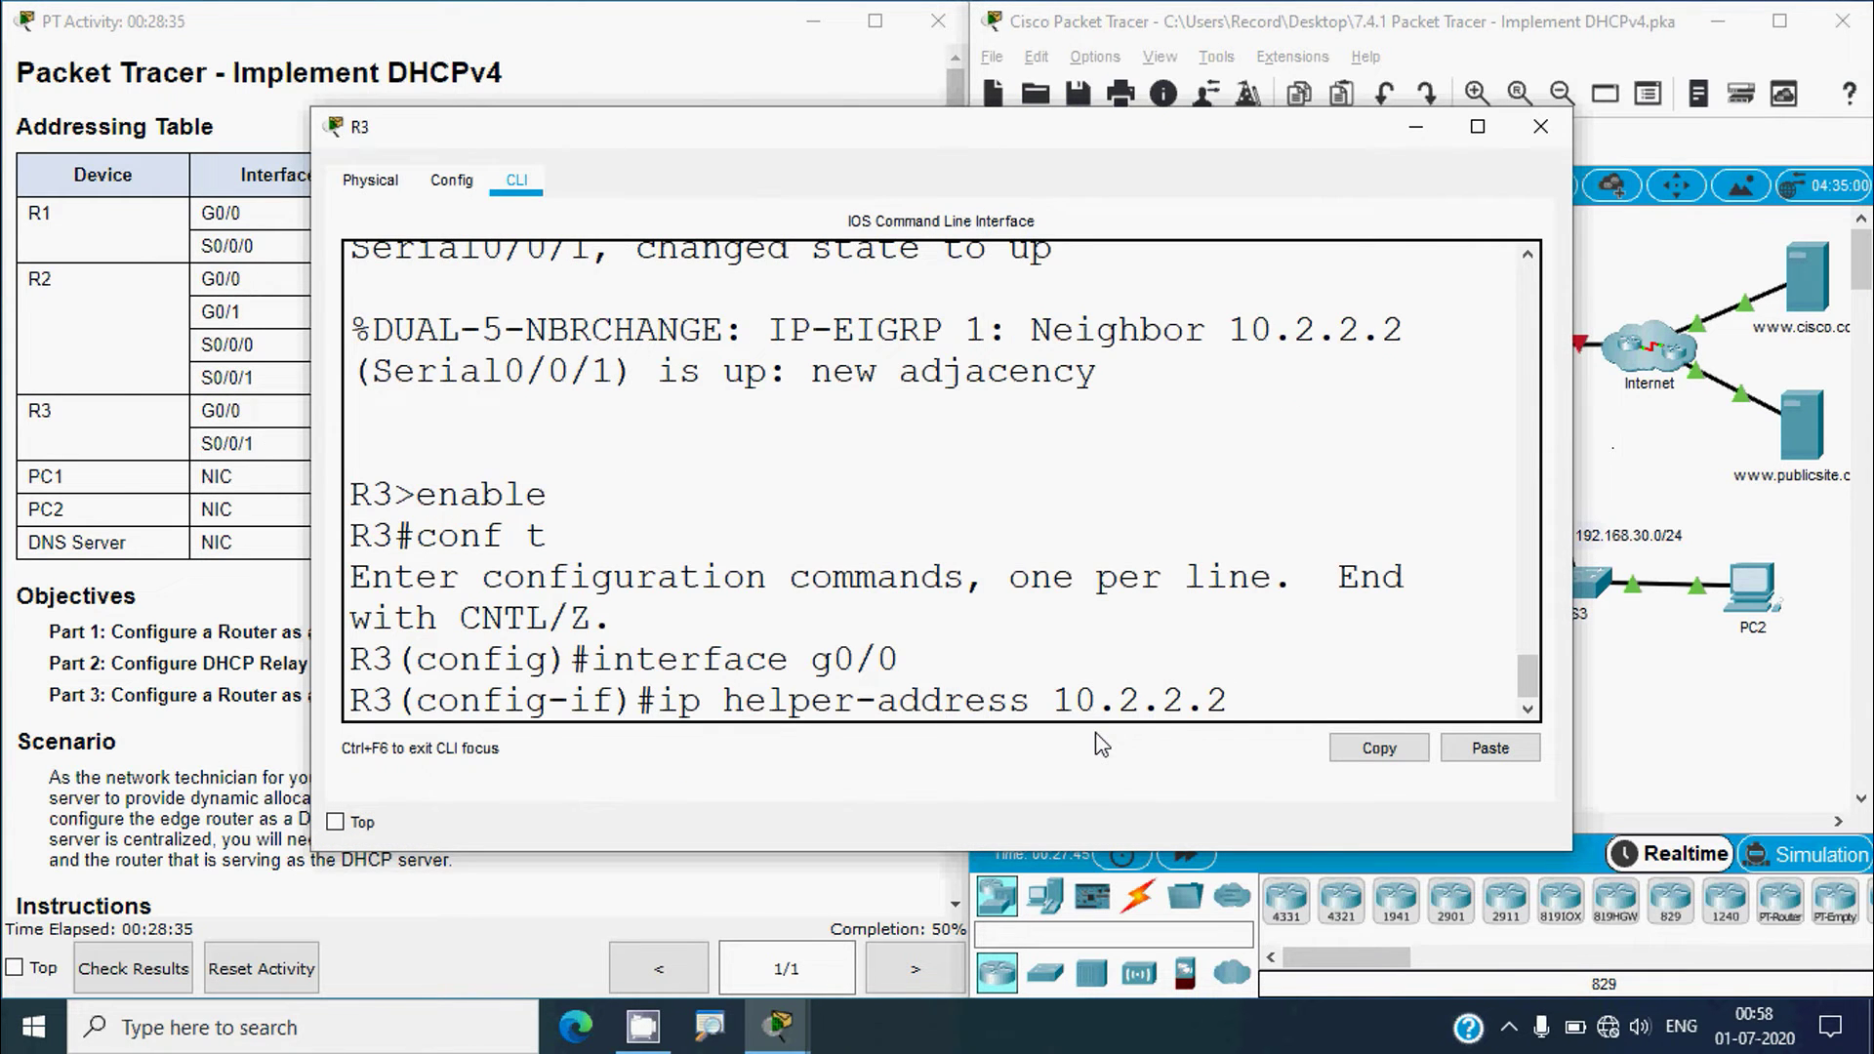
key("Return")
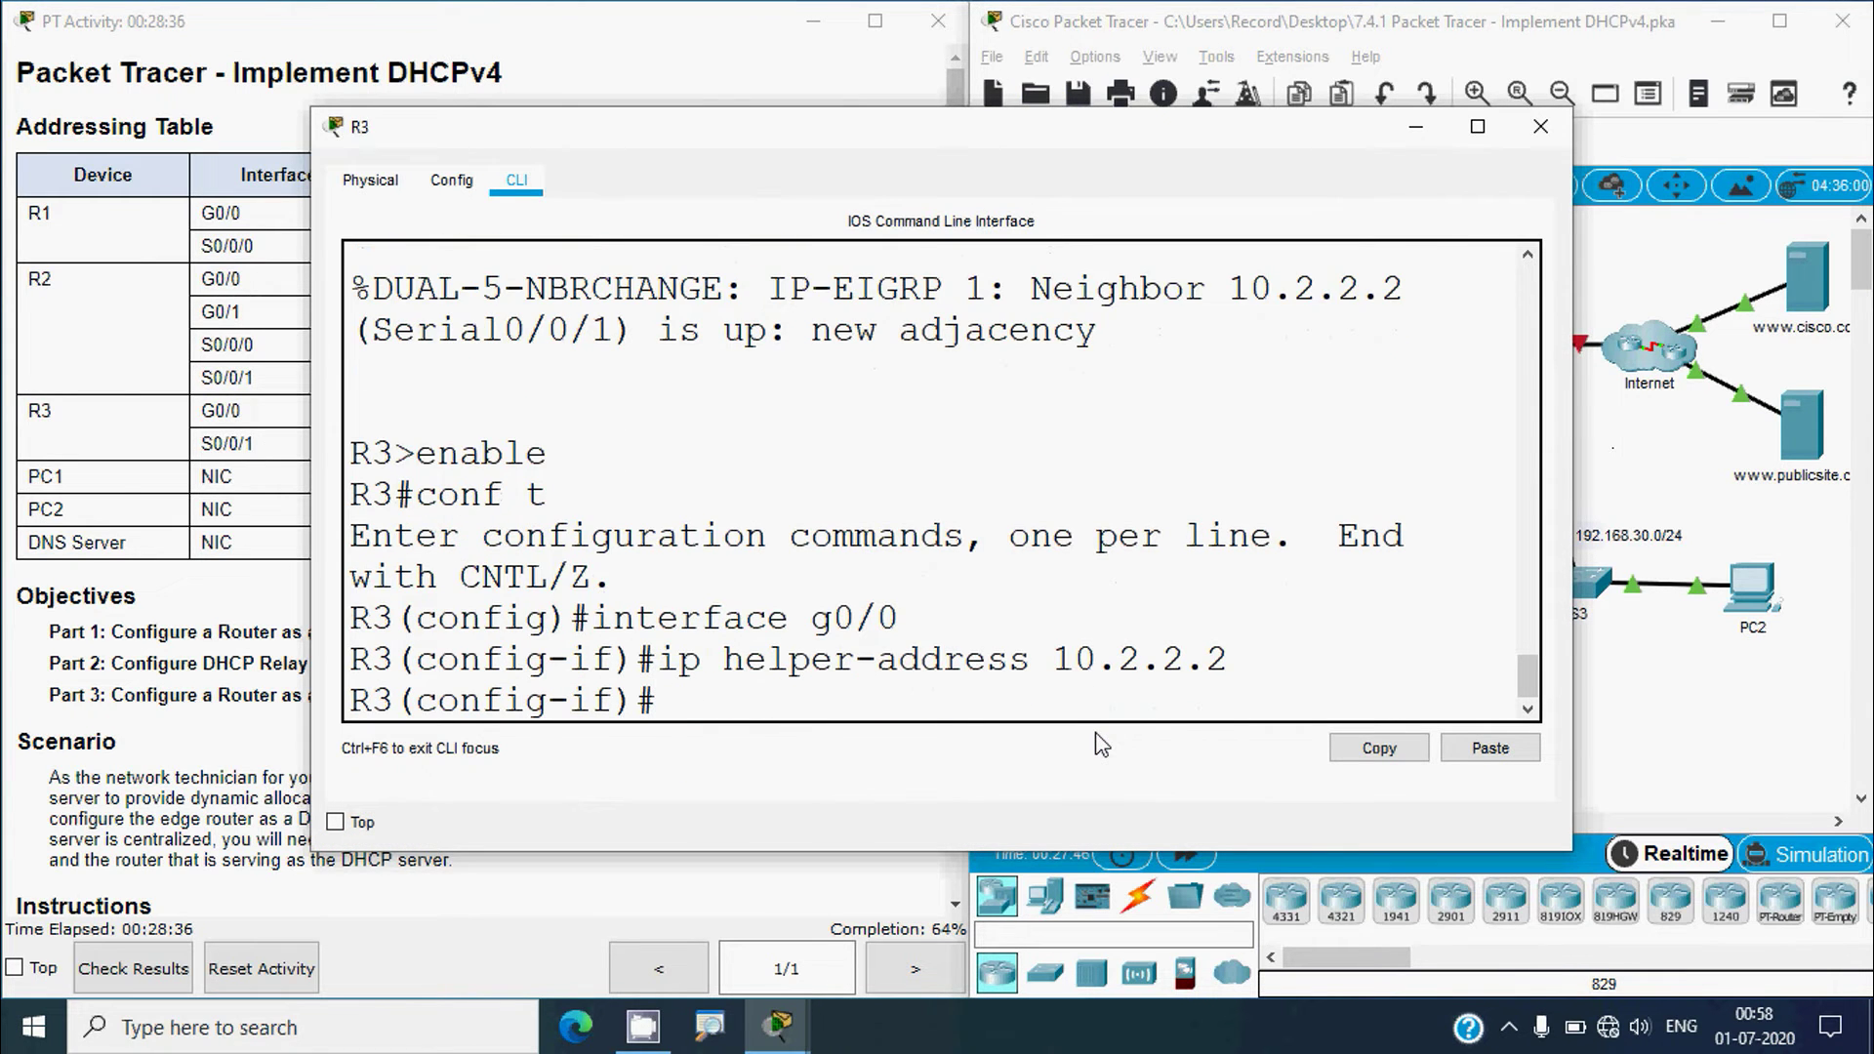
left_click(1540, 126)
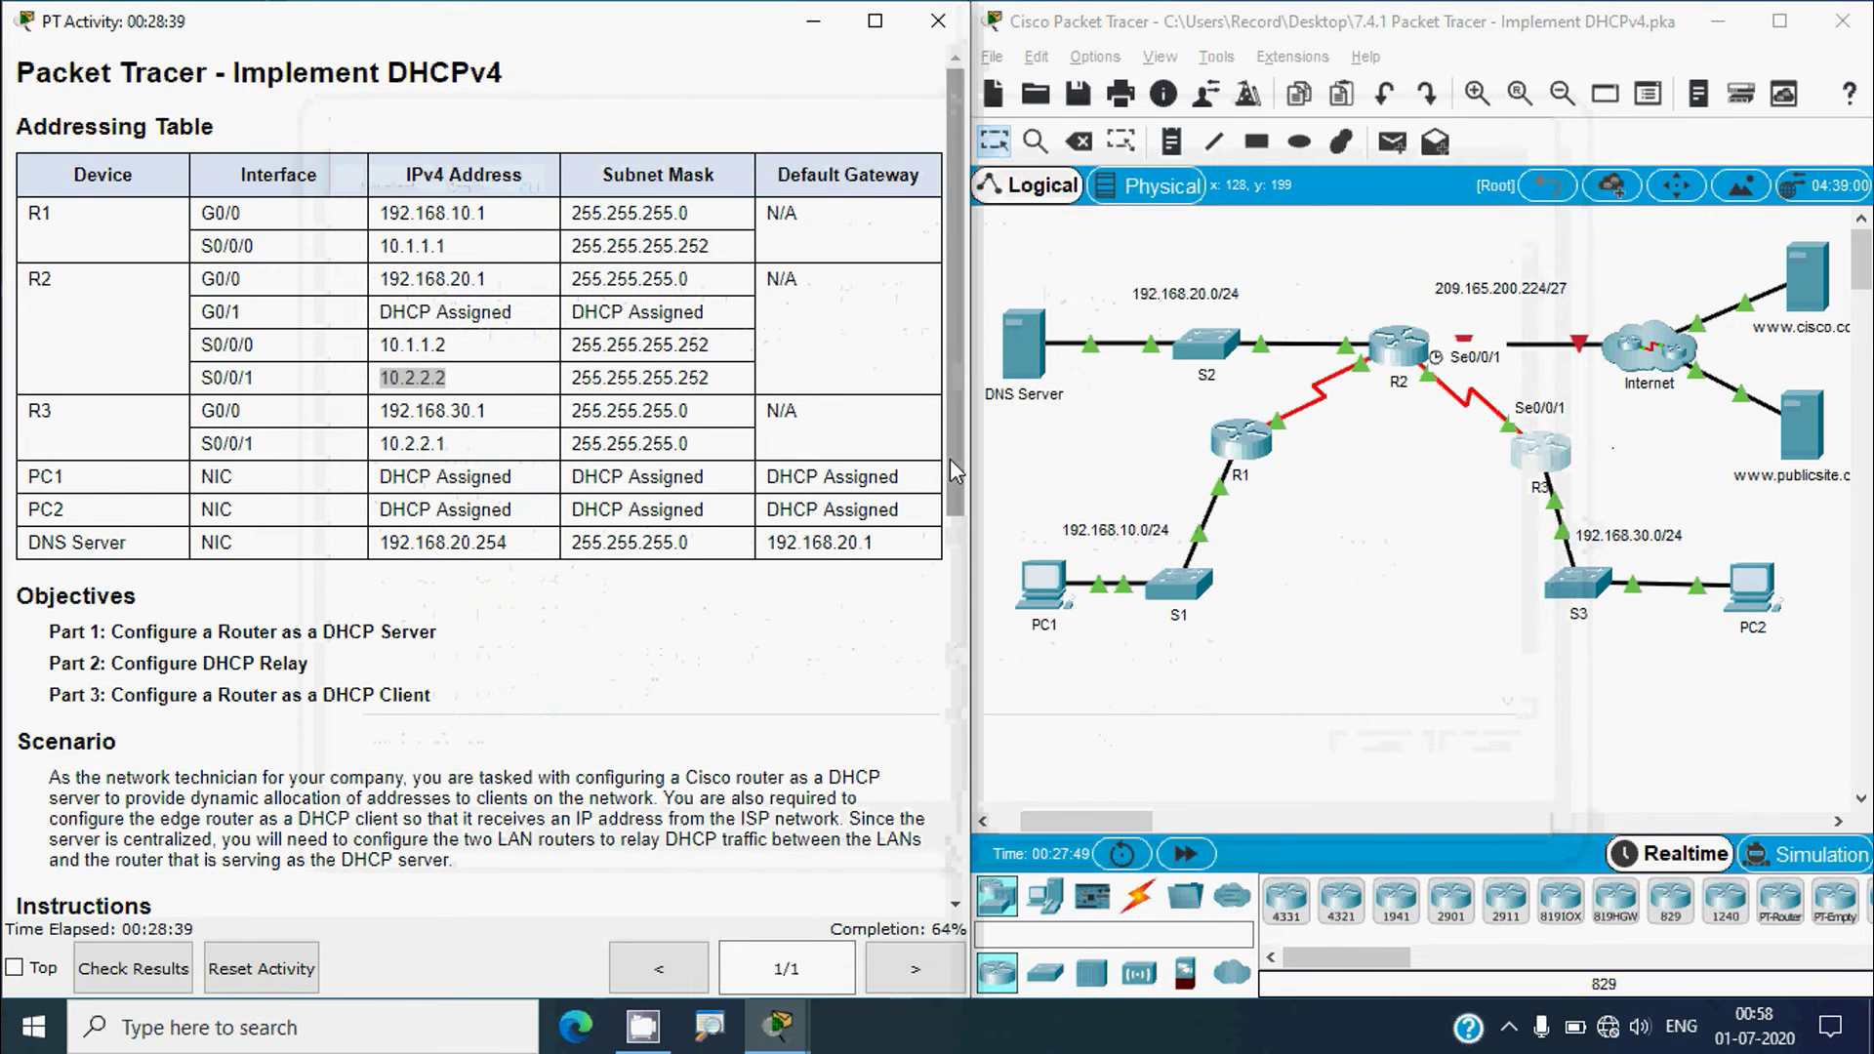
- Check the next instruction, set PC1's IPv4 configuration on FastEthernet0 to DHCP, and close PC1's window
left_click_drag(951, 459, 946, 751)
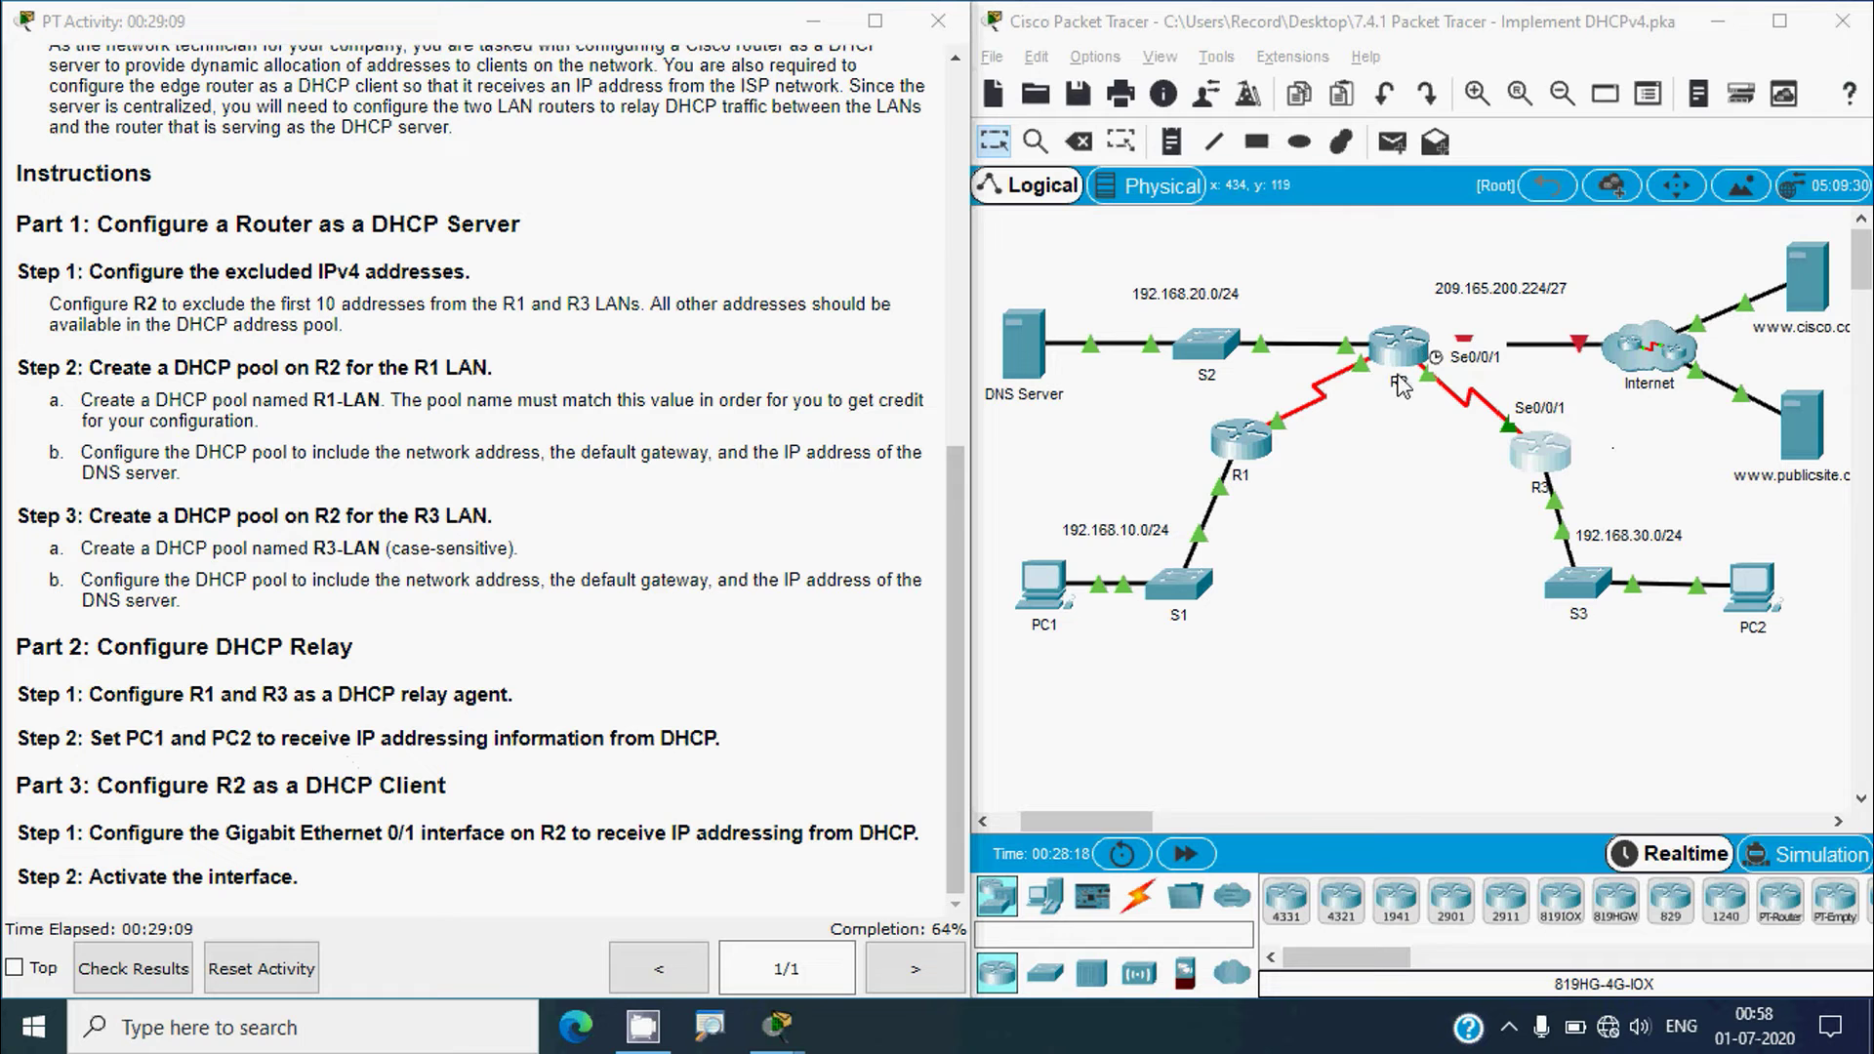
left_click(1381, 342)
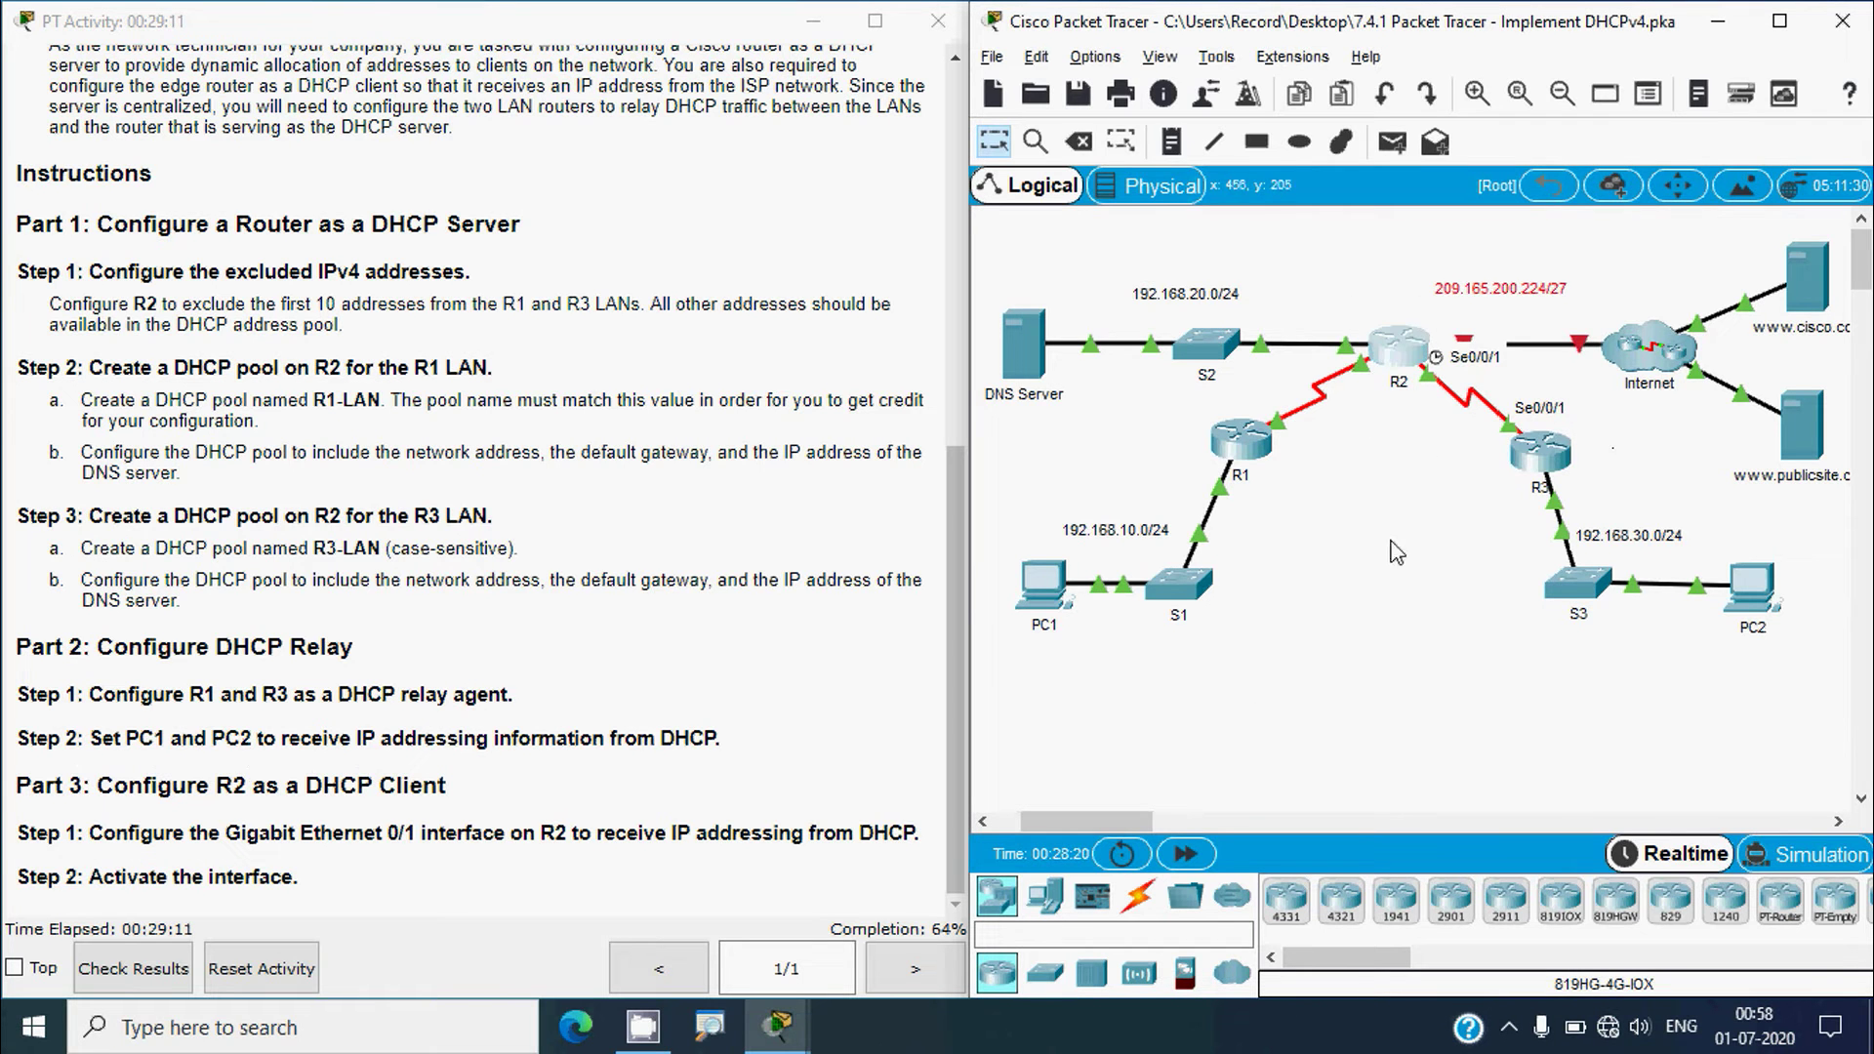
left_click(1041, 590)
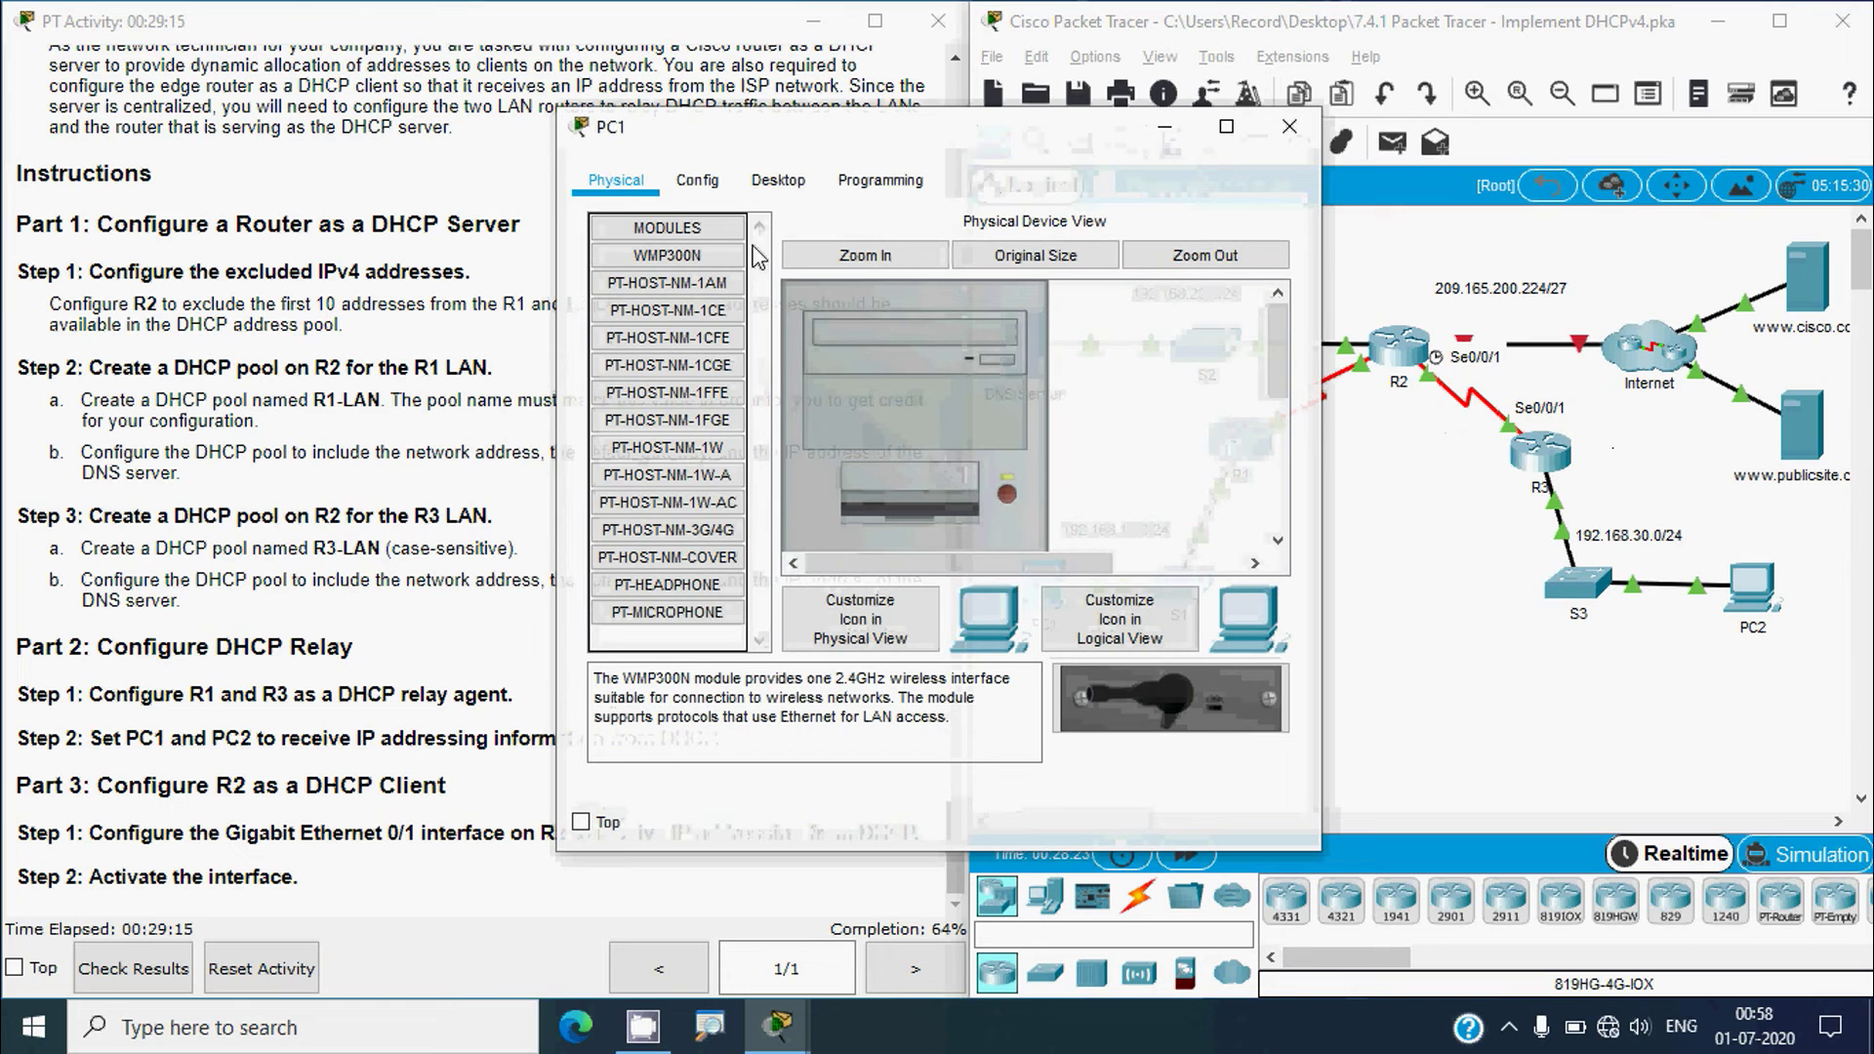
left_click(778, 181)
left_click(710, 351)
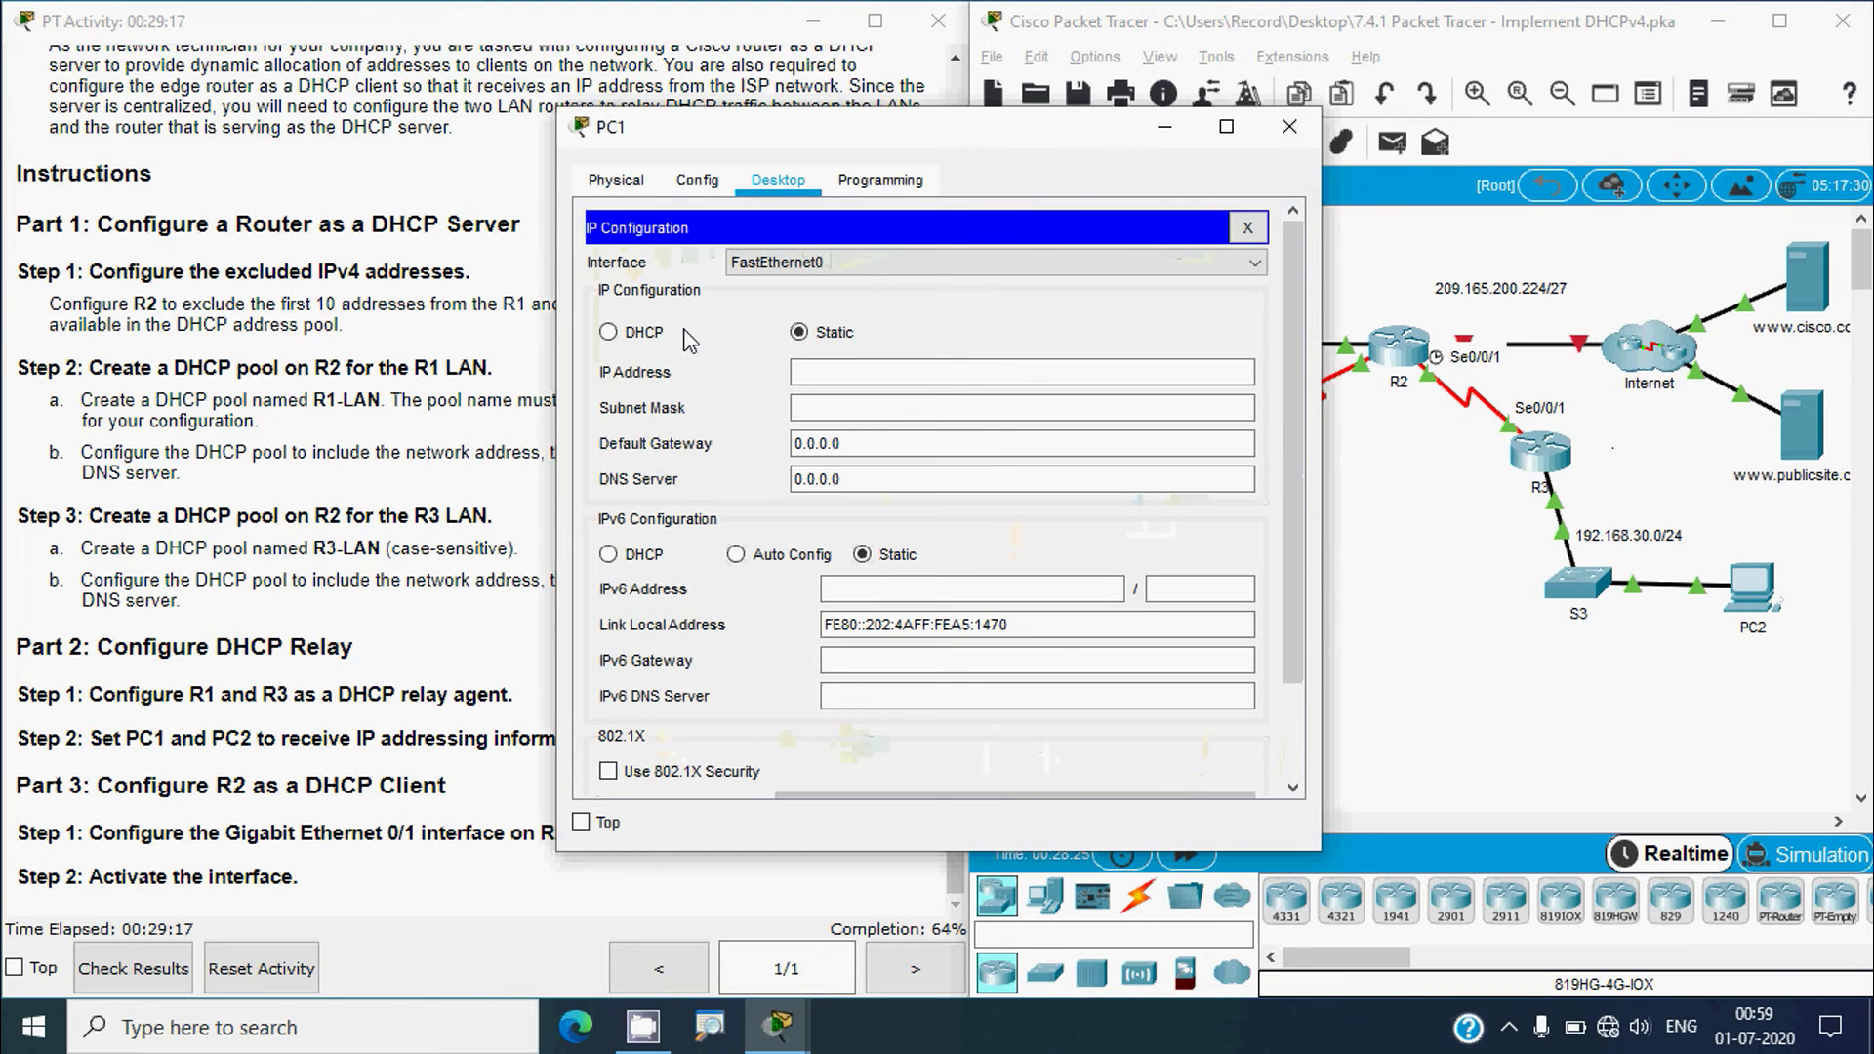
left_click(641, 341)
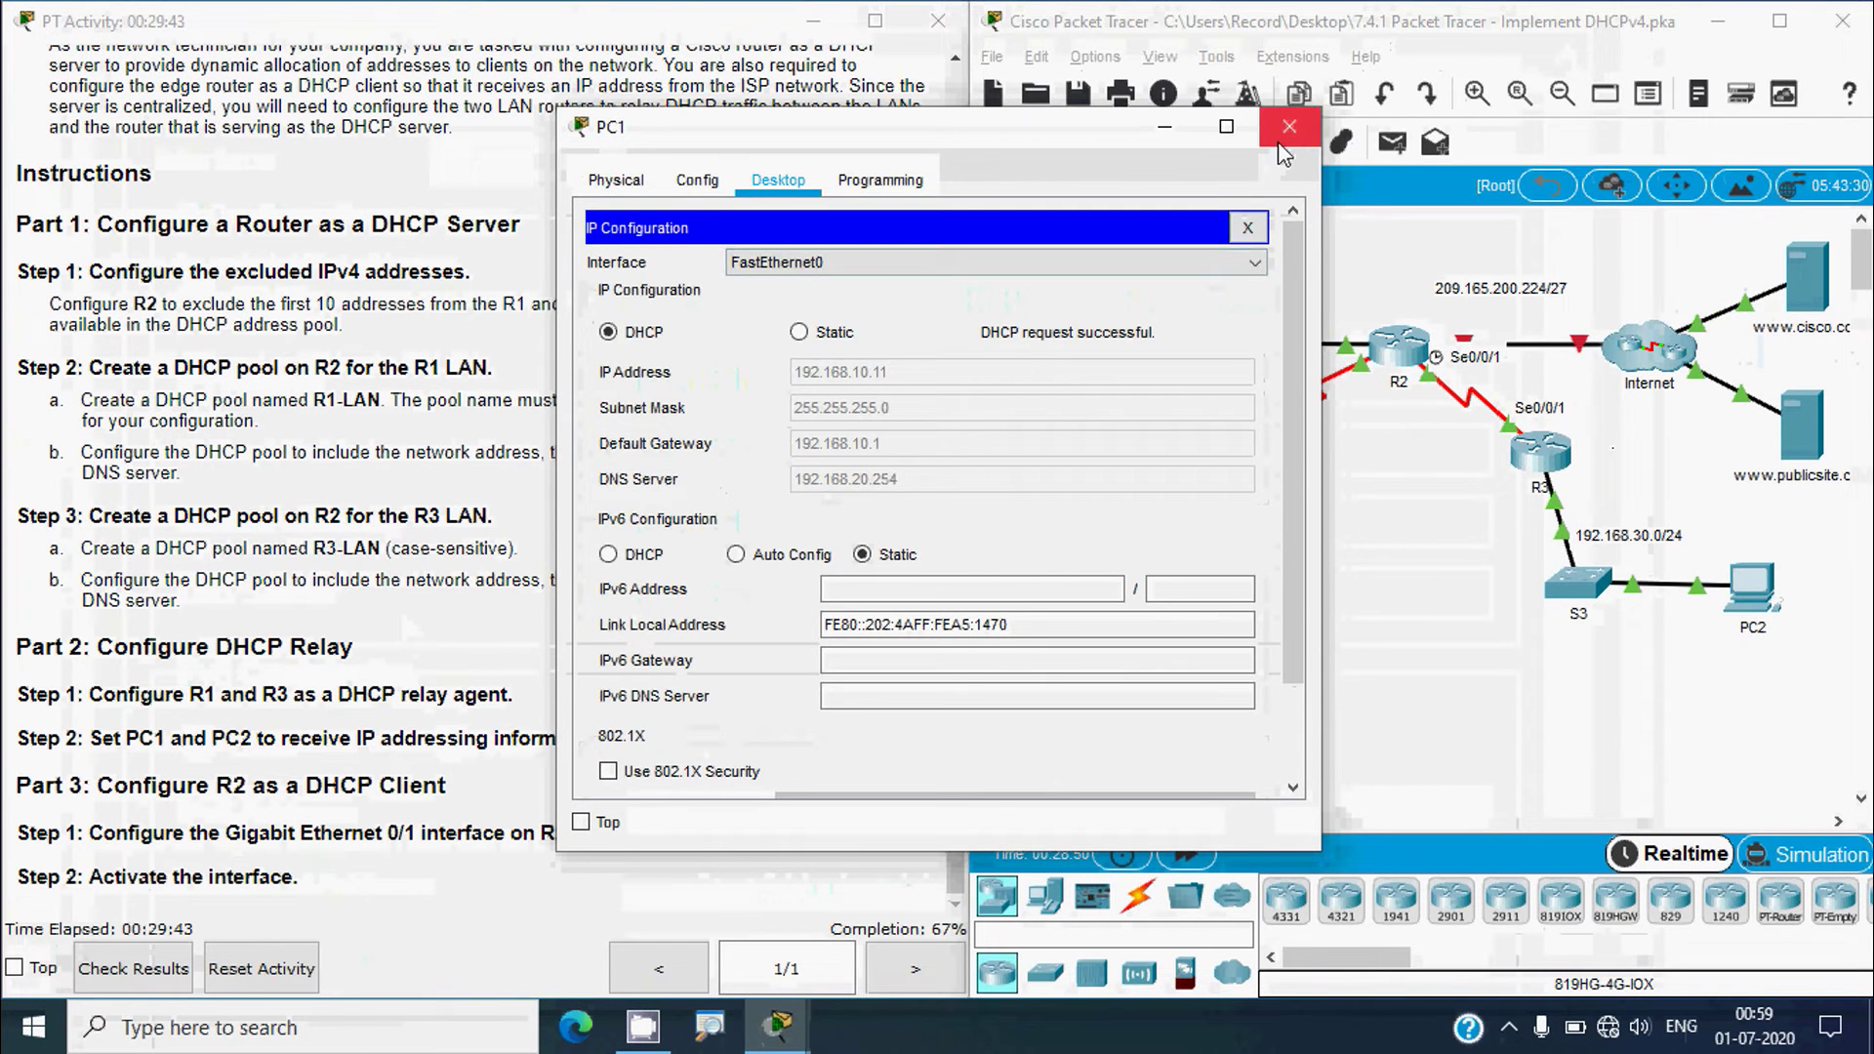
left_click(1291, 117)
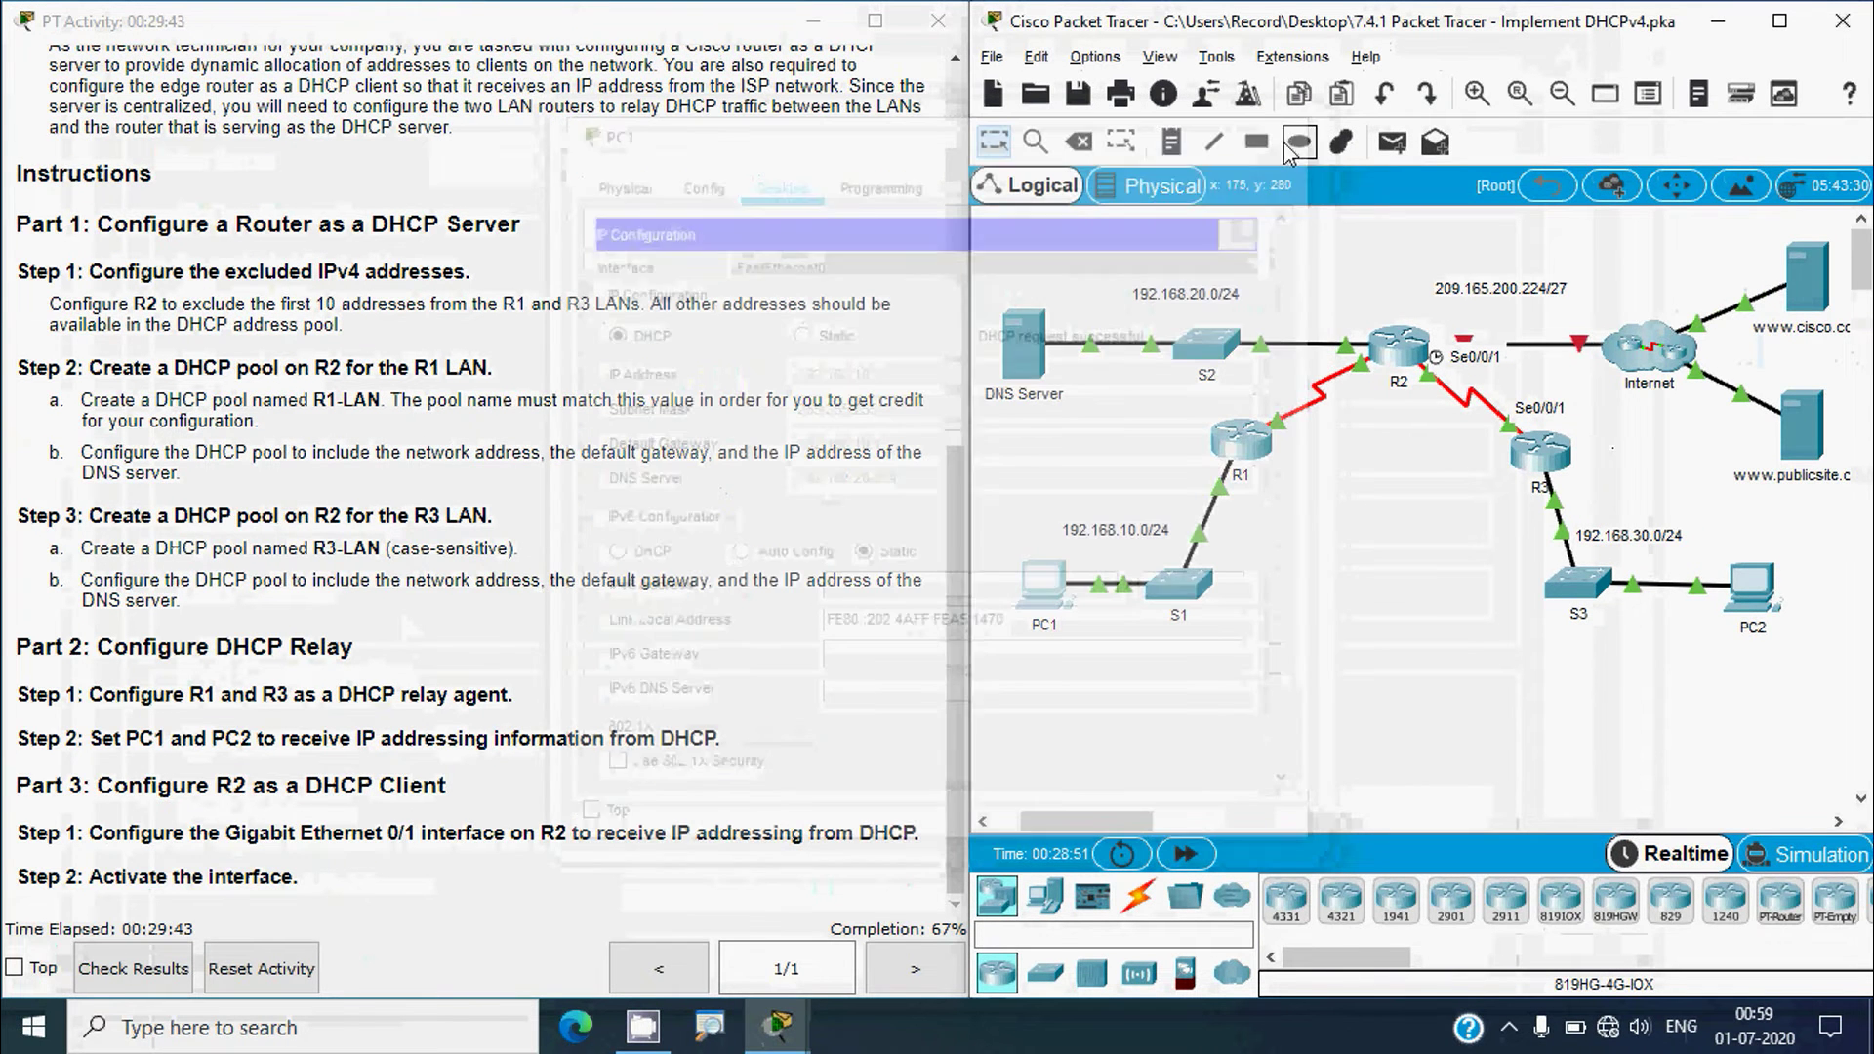
- Set PC2's IPv4 configuration on FastEthernet0 to DHCP and close its window
left_click(1750, 586)
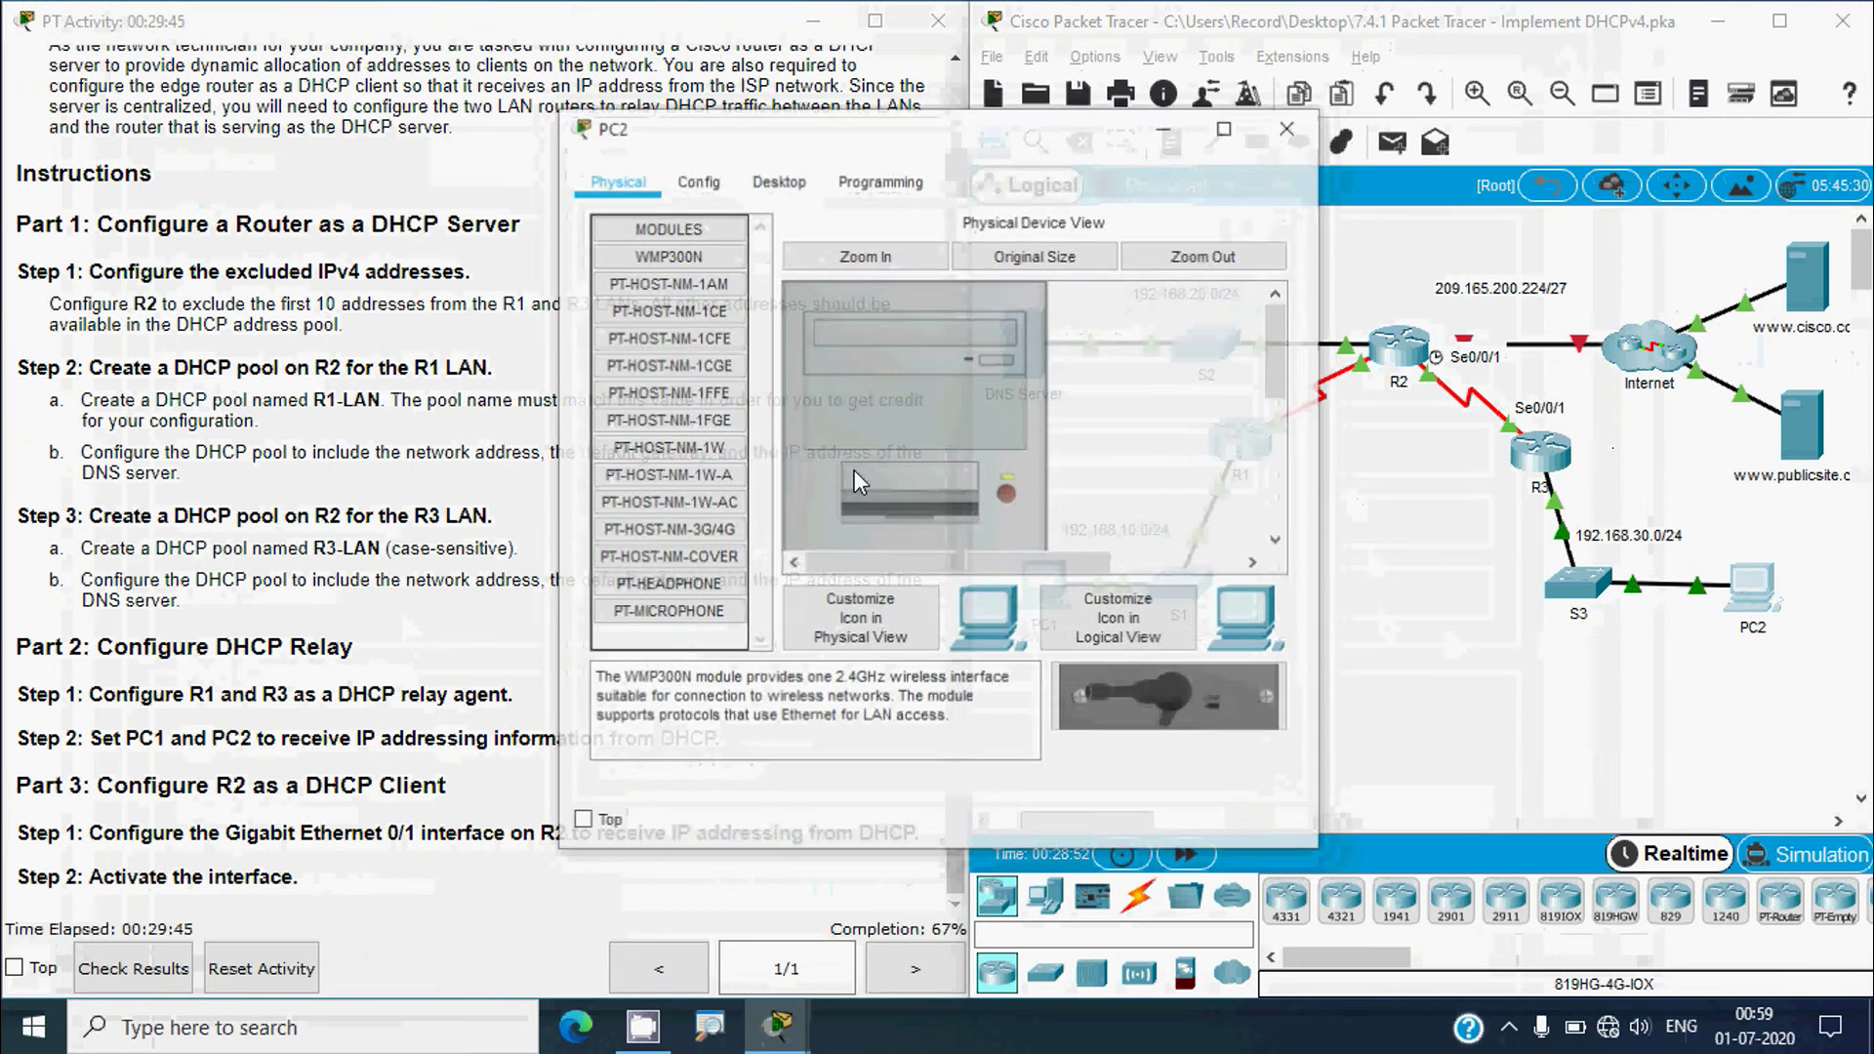
left_click(778, 179)
left_click(684, 327)
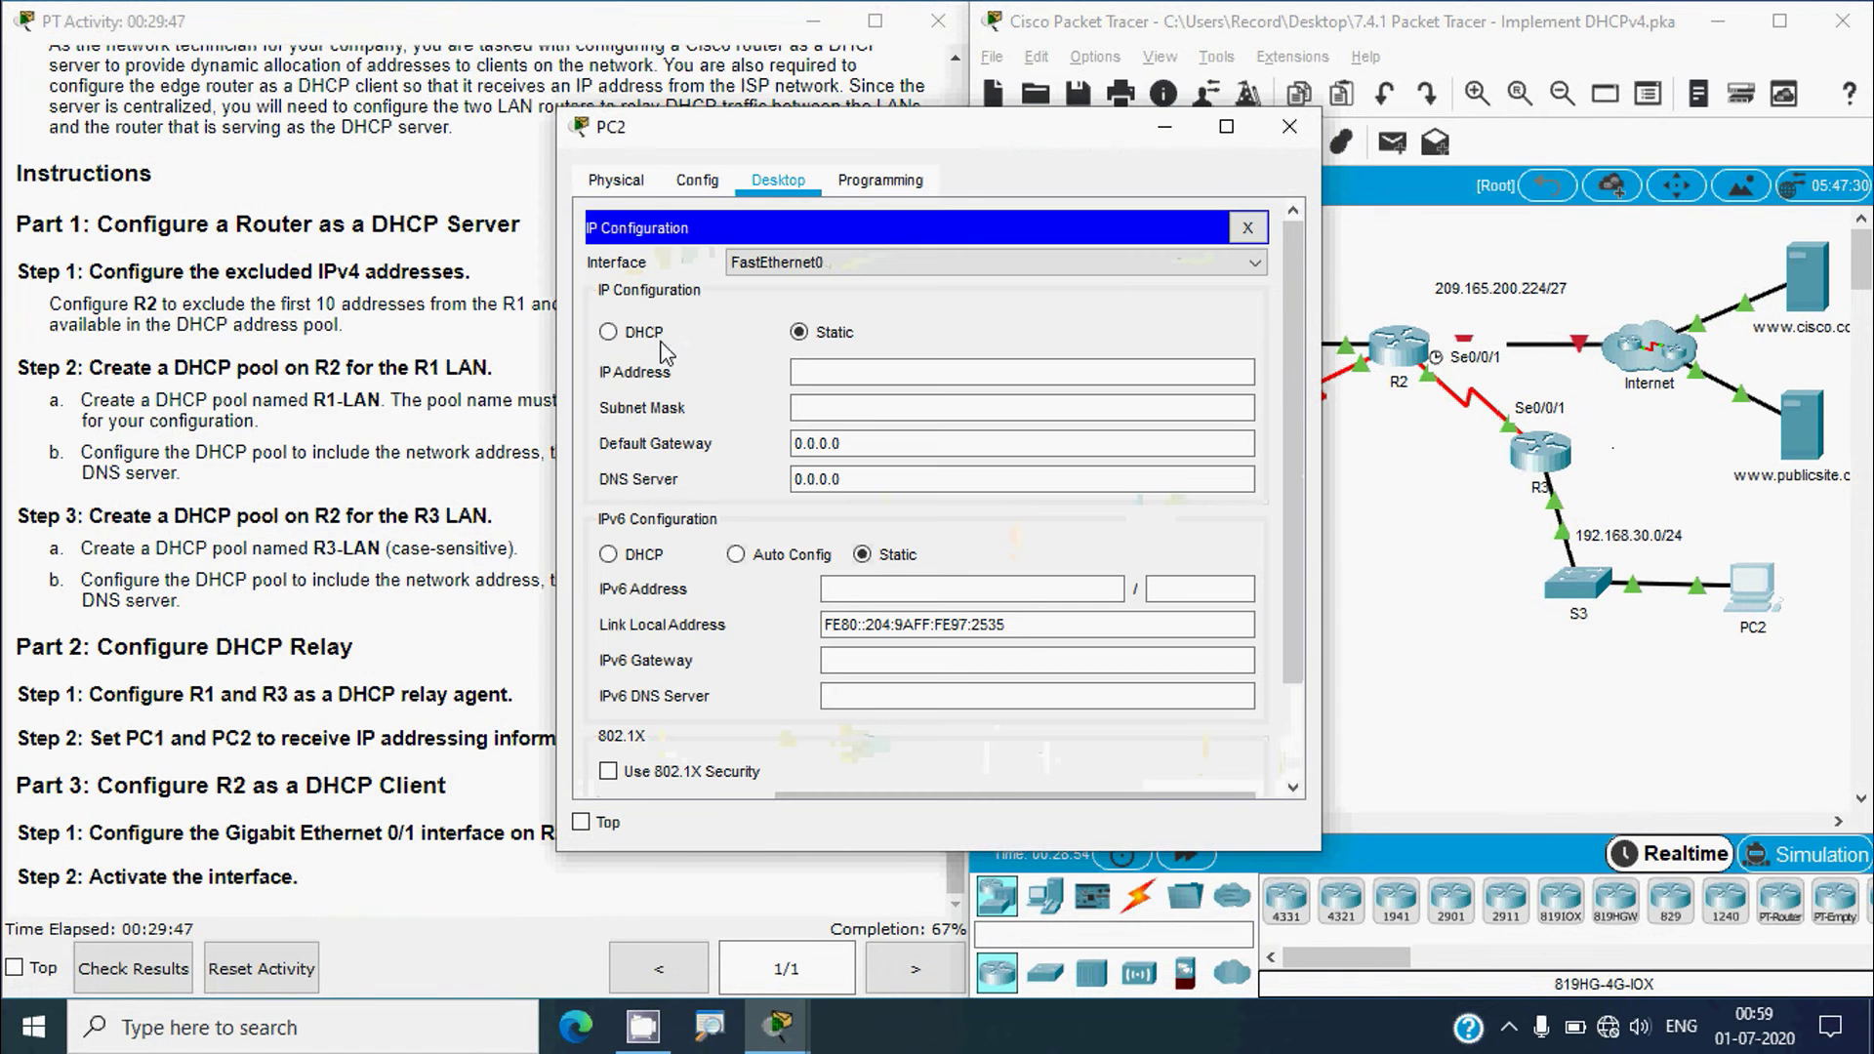
left_click(608, 332)
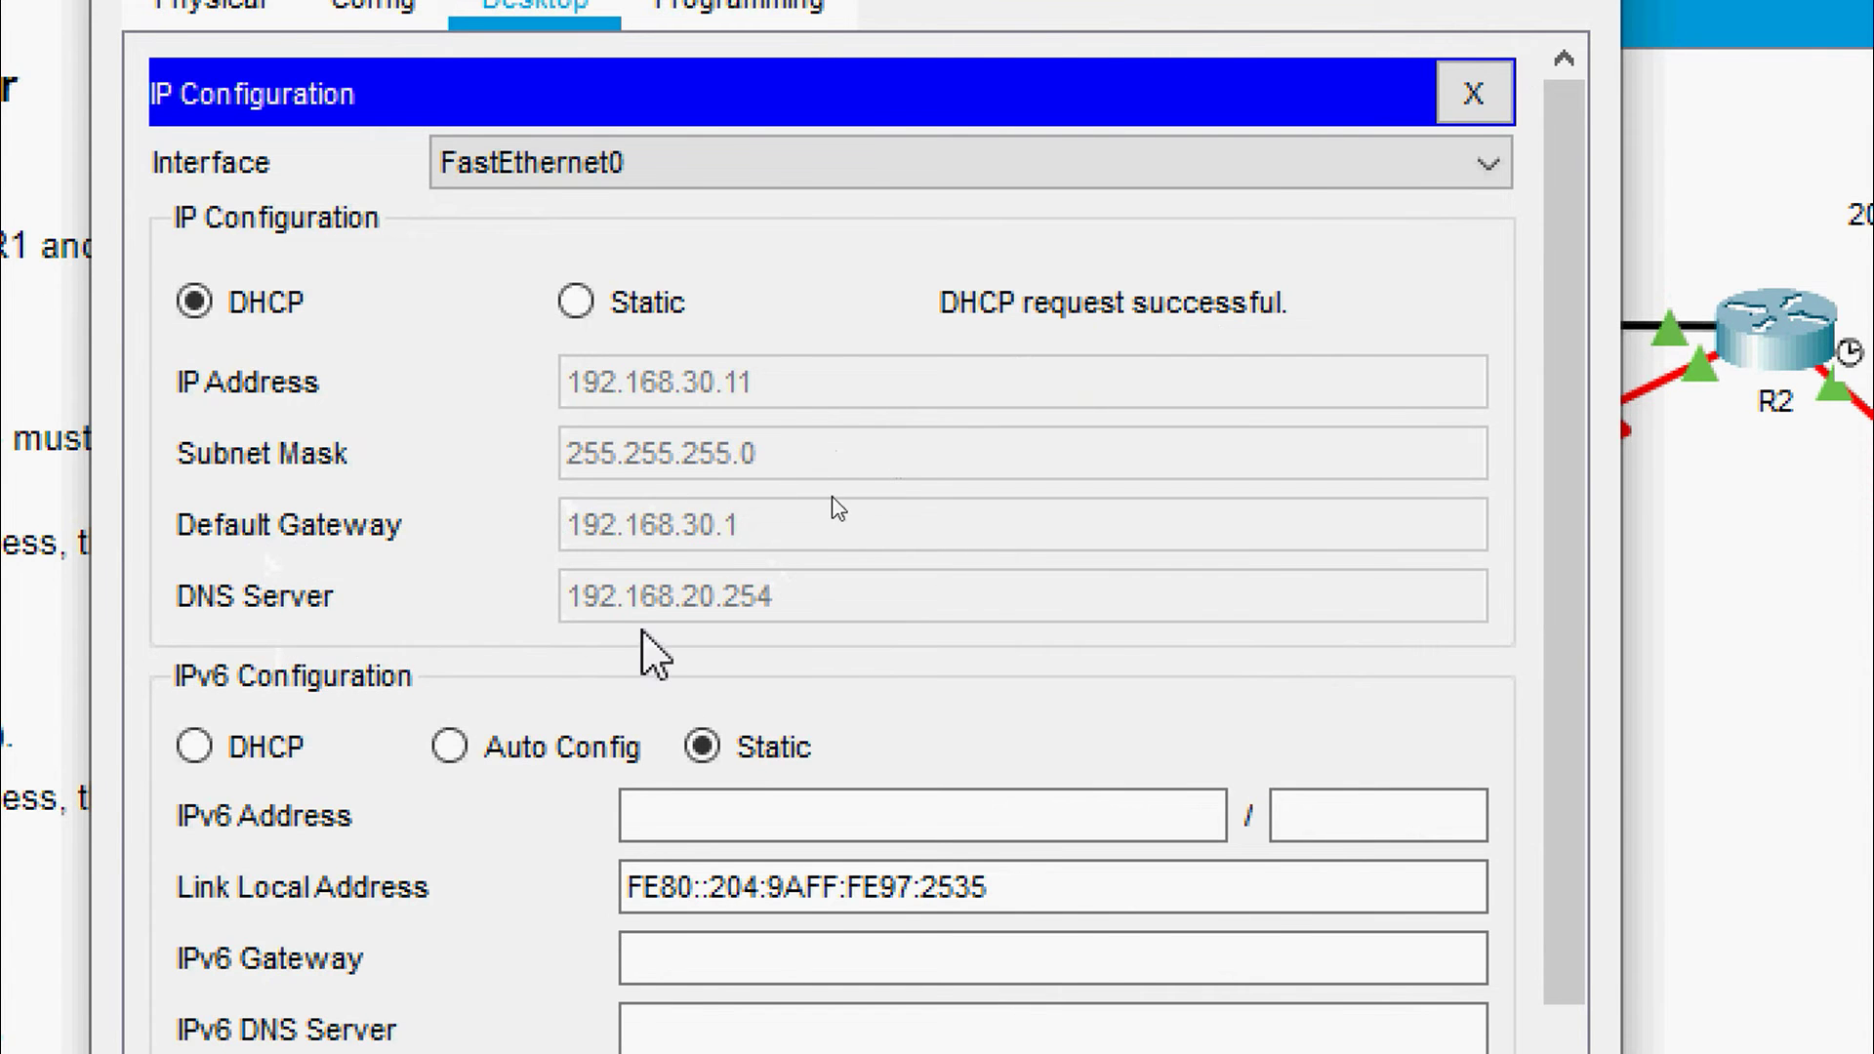
left_click(1289, 126)
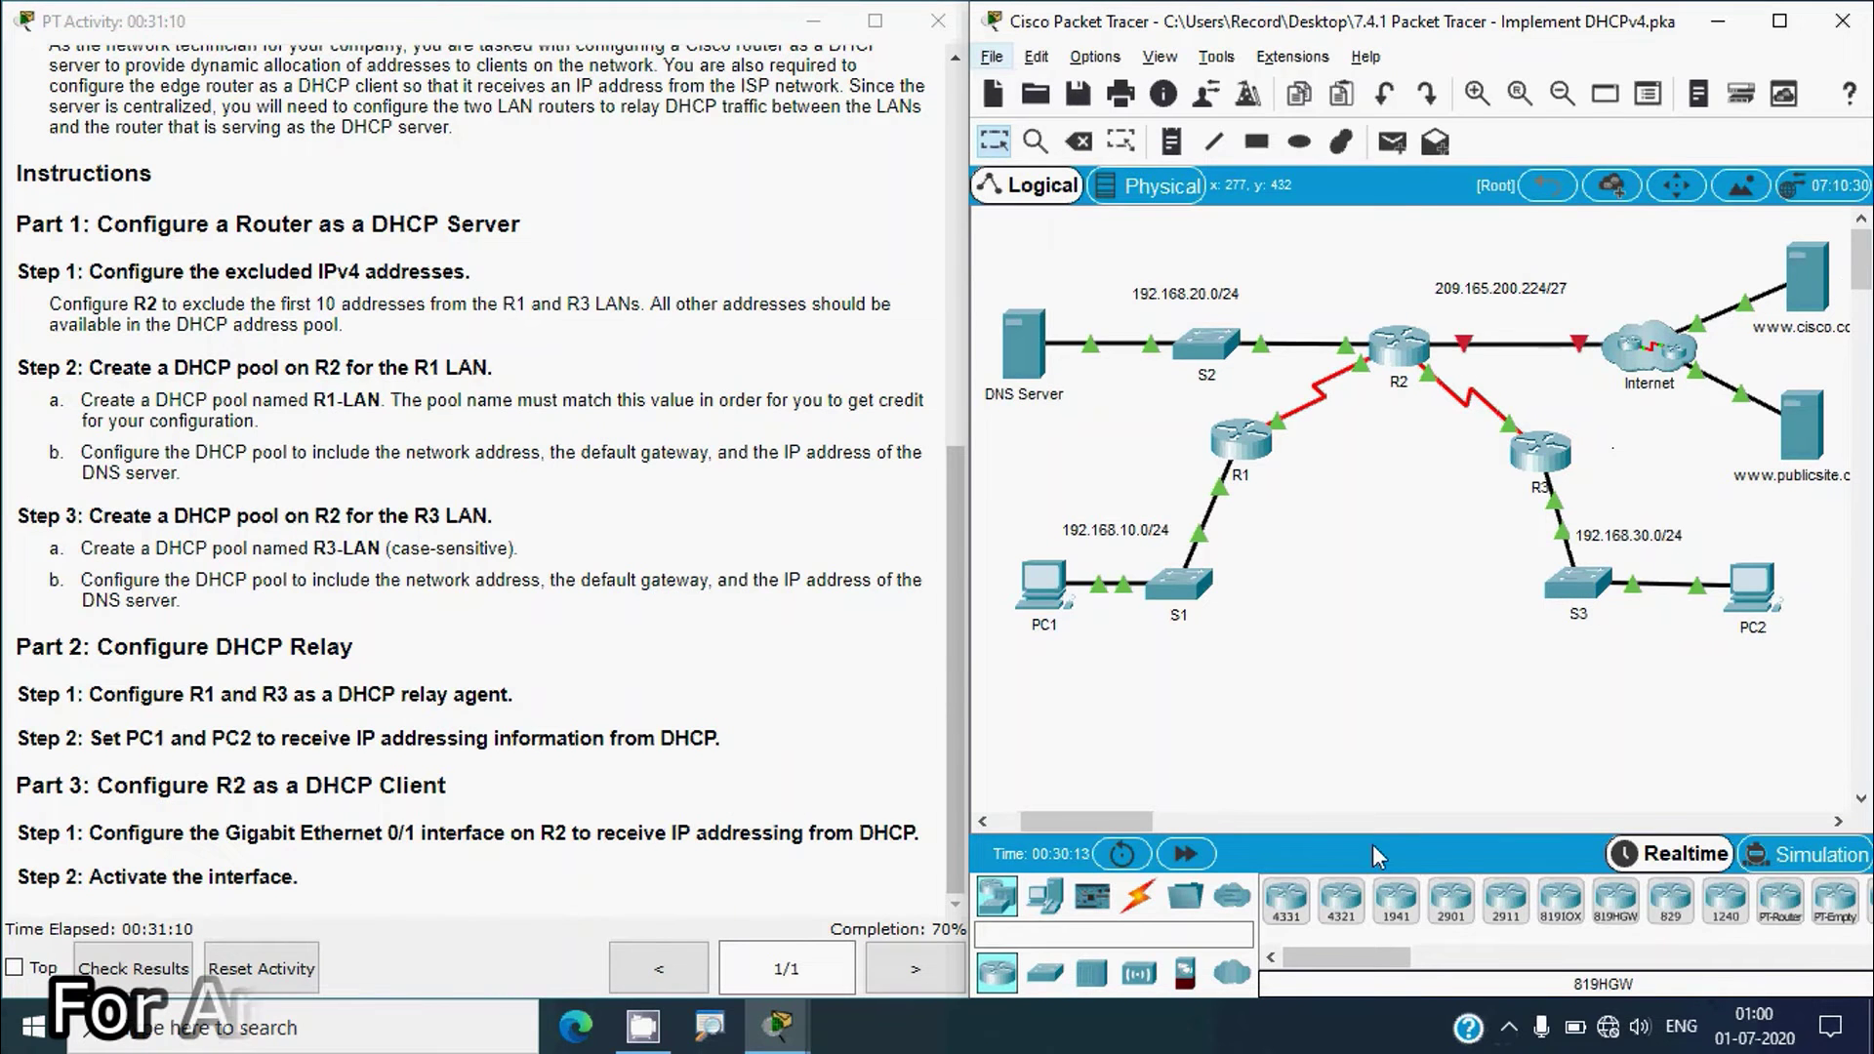
- Open R2's command line, widen its window, and end DHCP pool configuration to return to privileged EXEC mode
left_click(1399, 347)
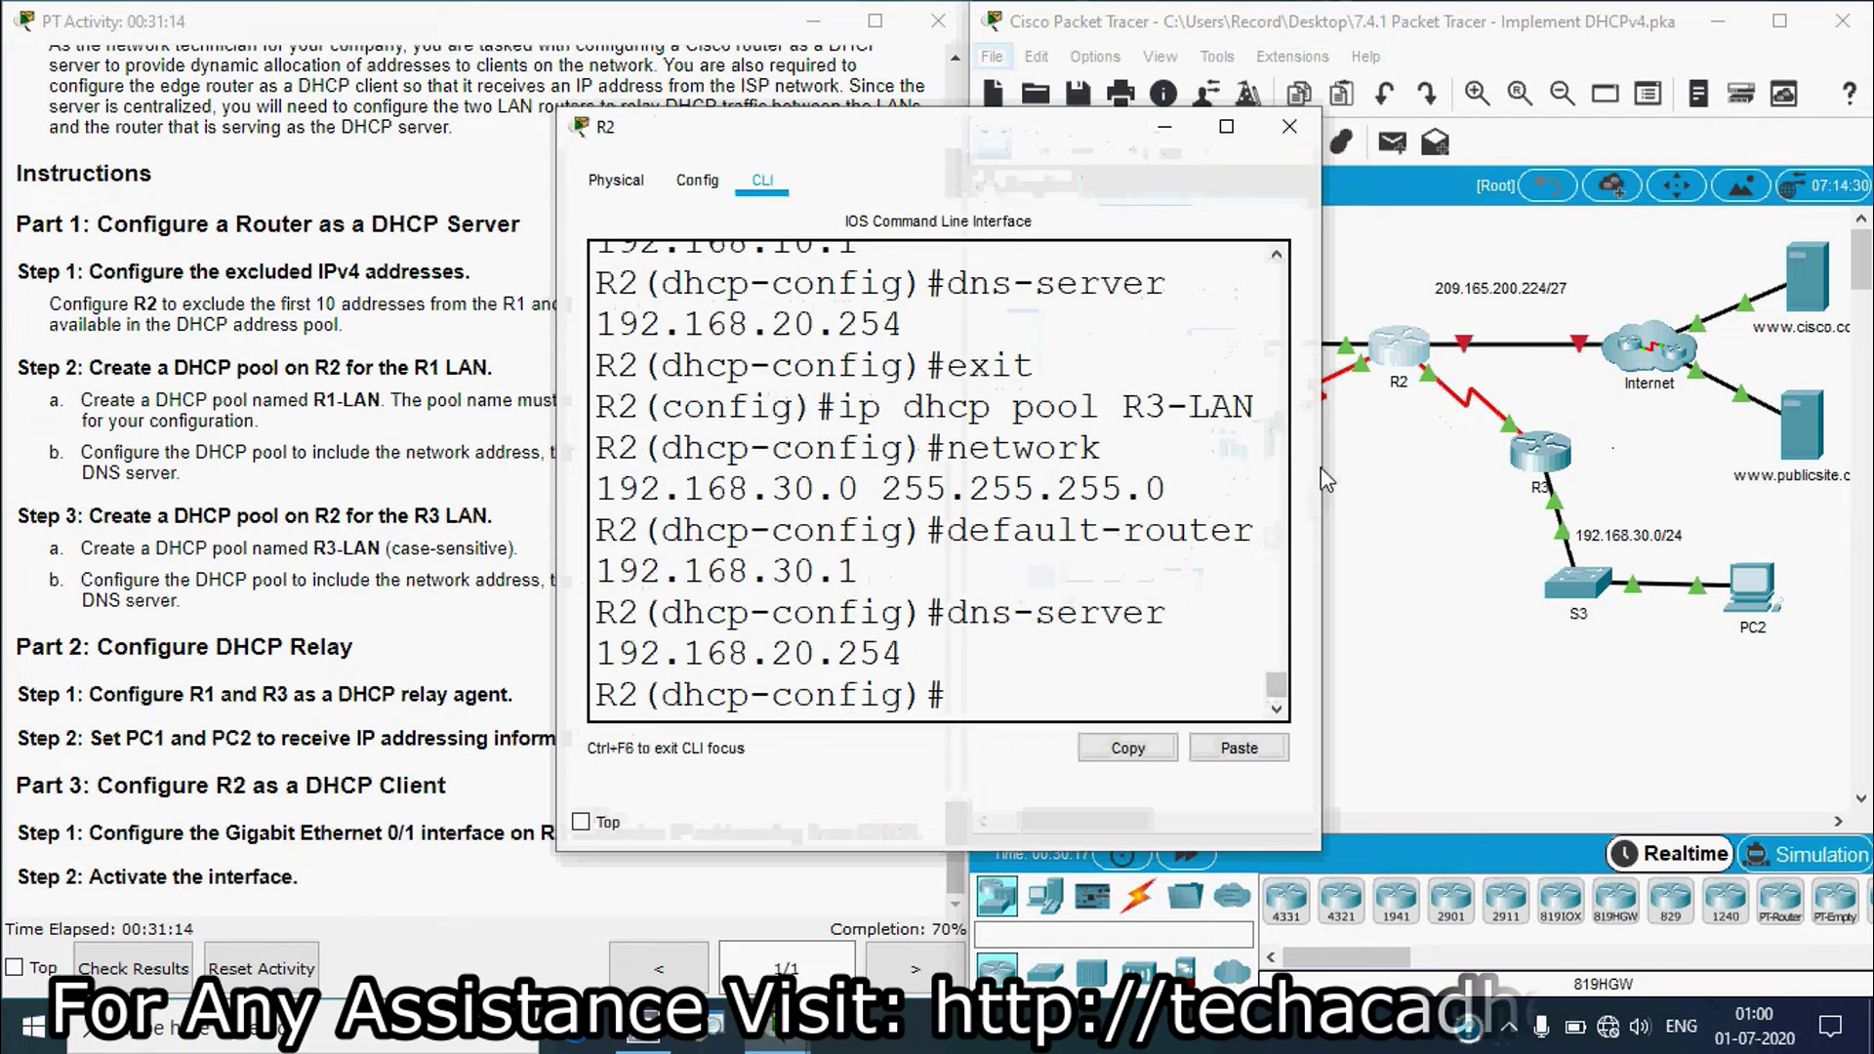
left_click_drag(1321, 466, 1588, 467)
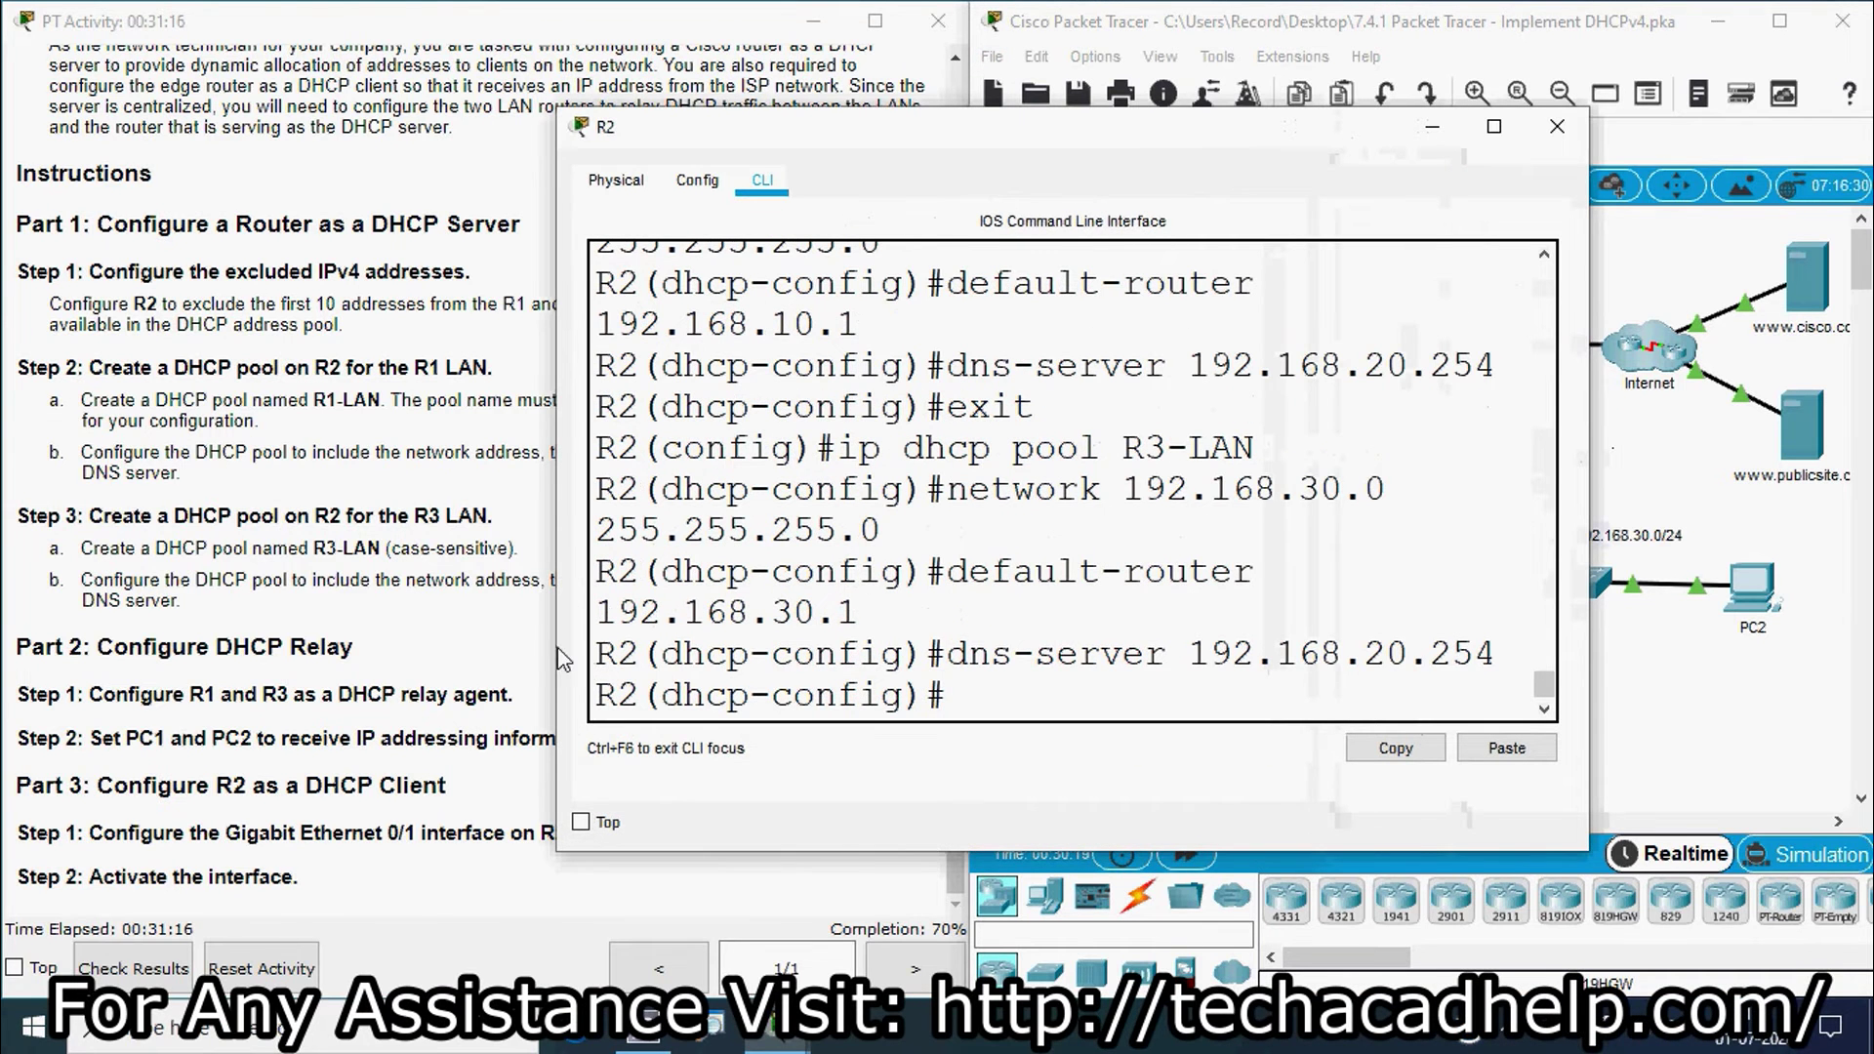
left_click_drag(550, 644, 406, 645)
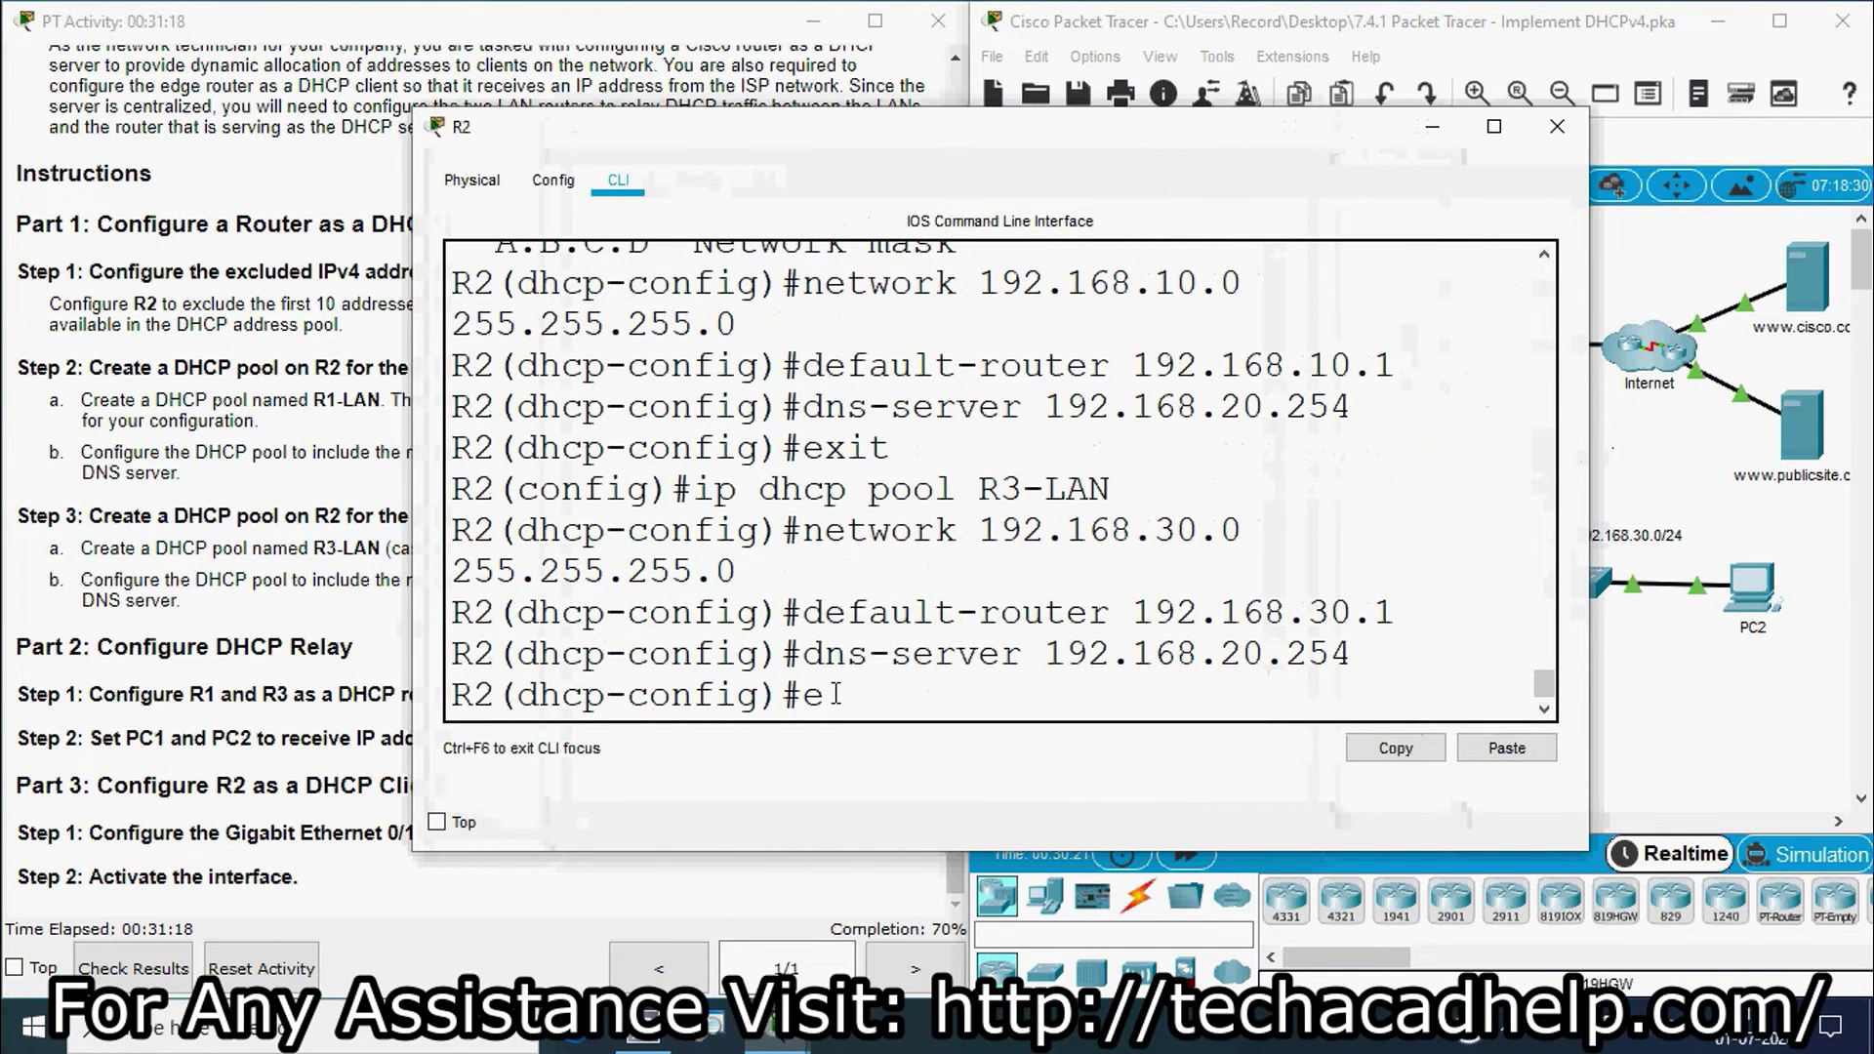
type("nd")
key("Return")
key("Return")
- Display R2's interface summary with show ip interface brief
type("show")
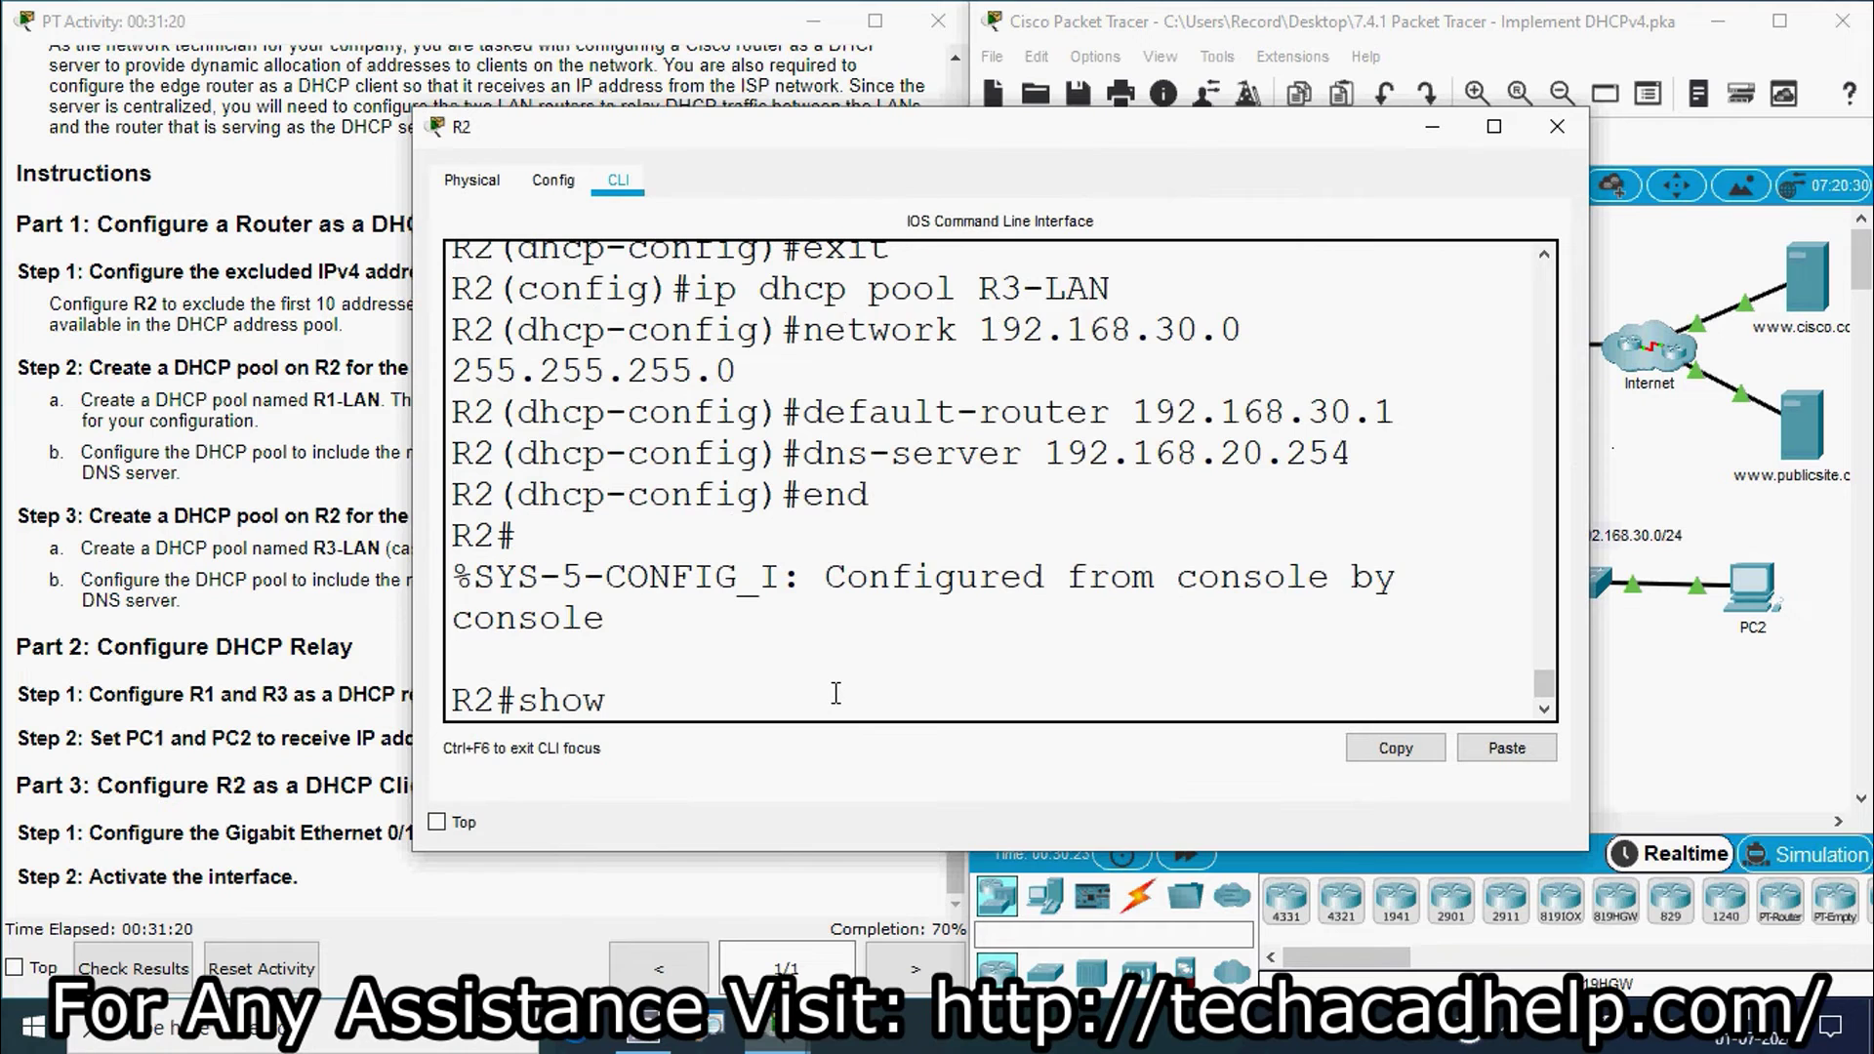
type(" ip interb")
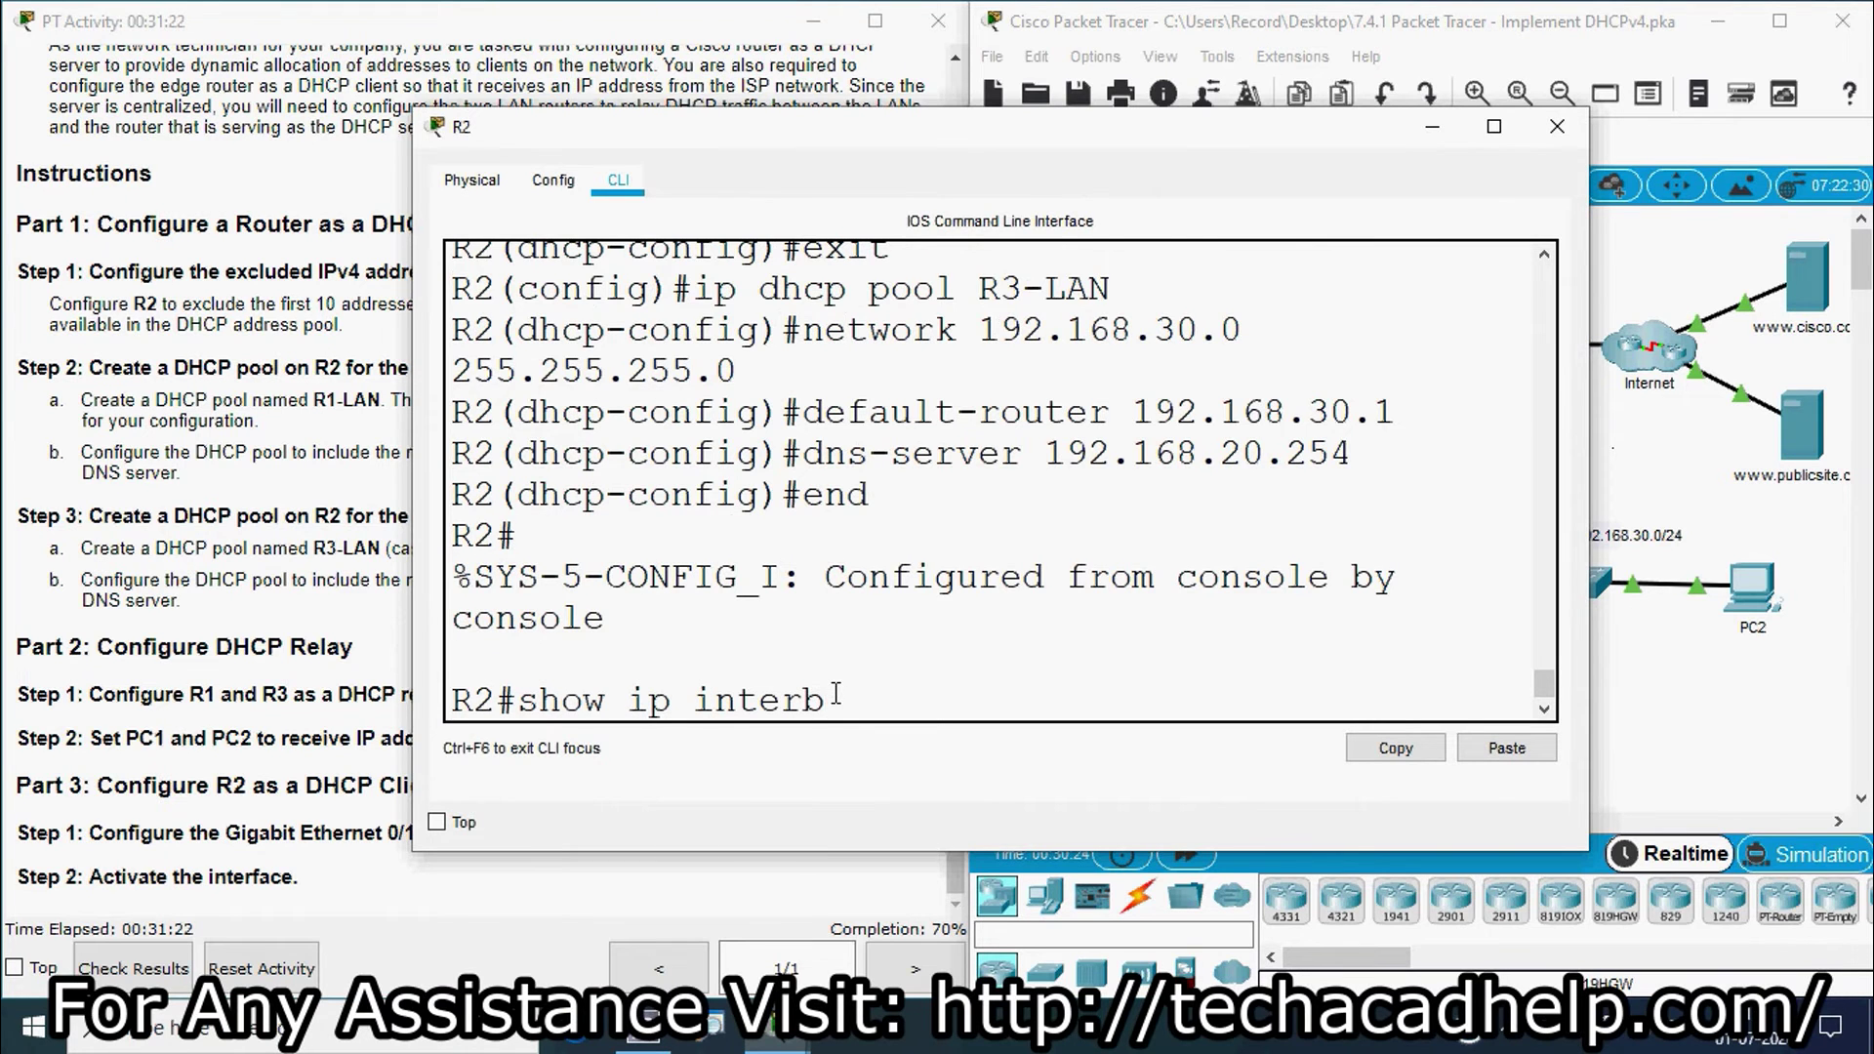
key("BackSpace")
type("face brief")
key("Return")
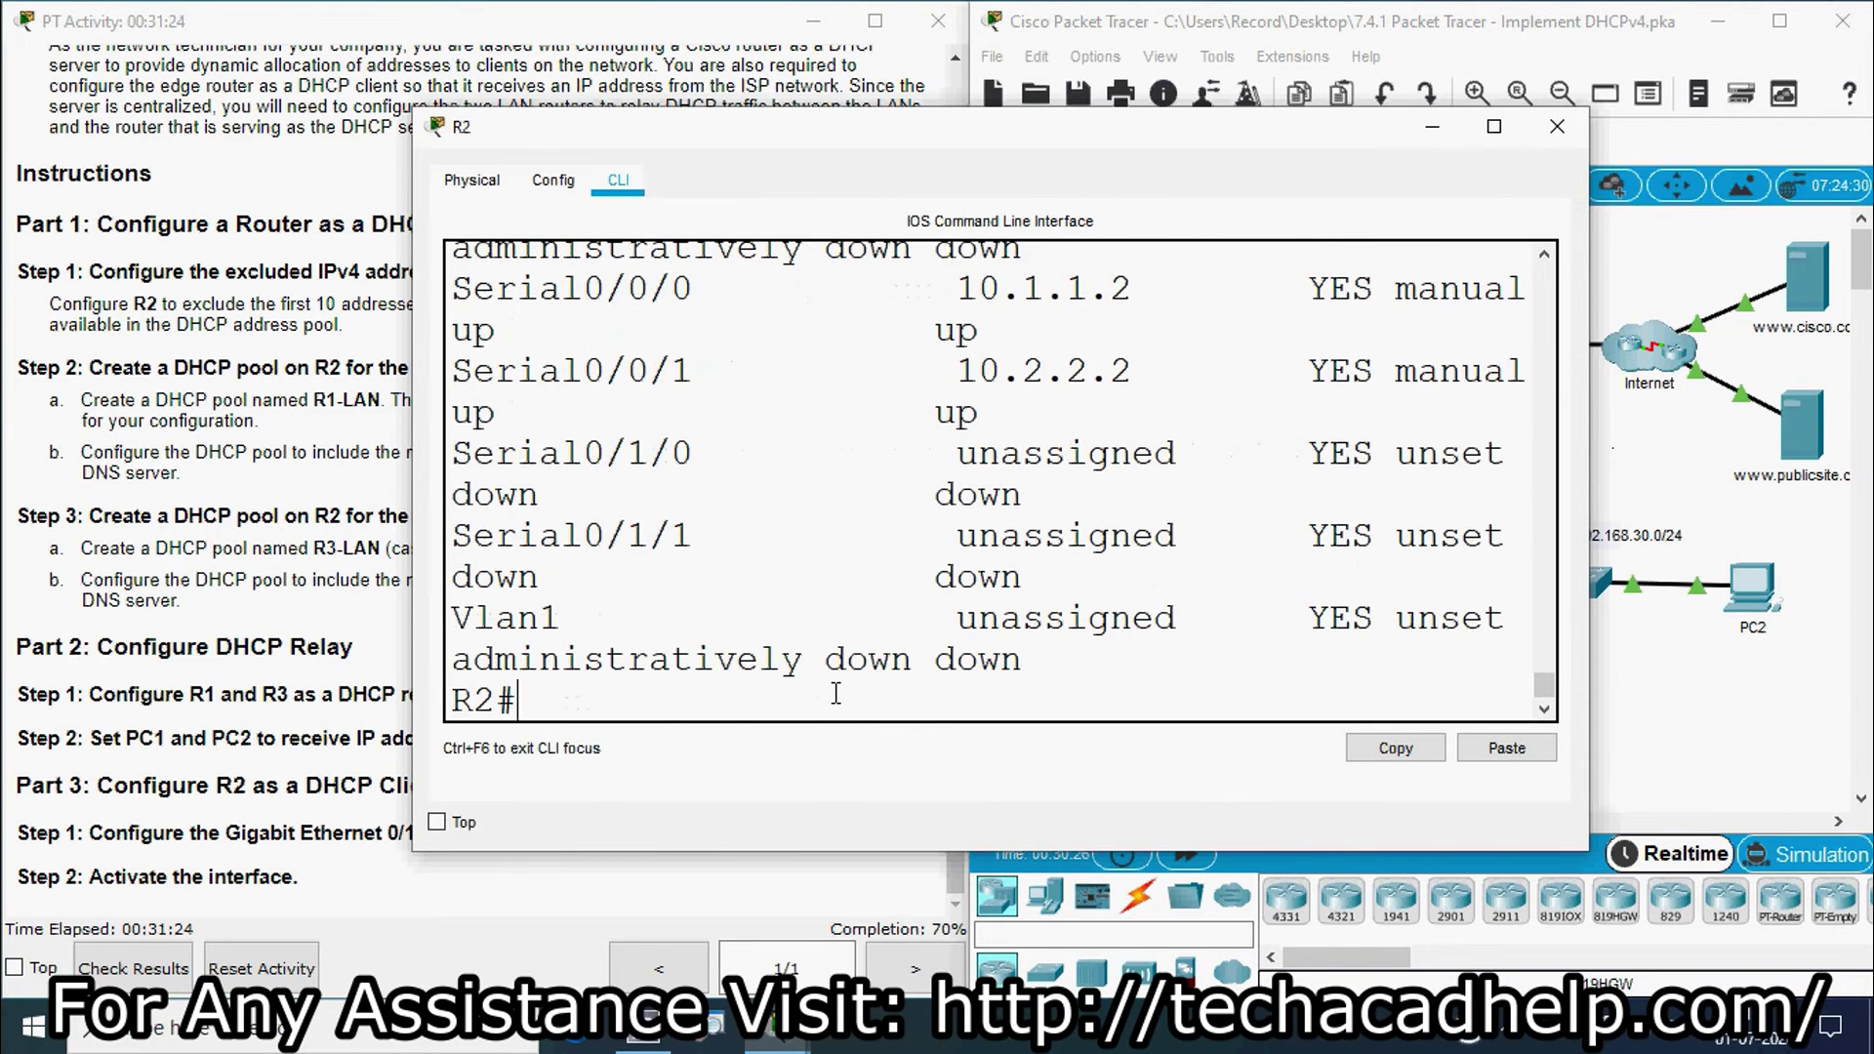
- Check R2's link to the Internet in the topology, and examine GigabitEthernet0/1's address and status in the maximized interface summary
left_click(1683, 695)
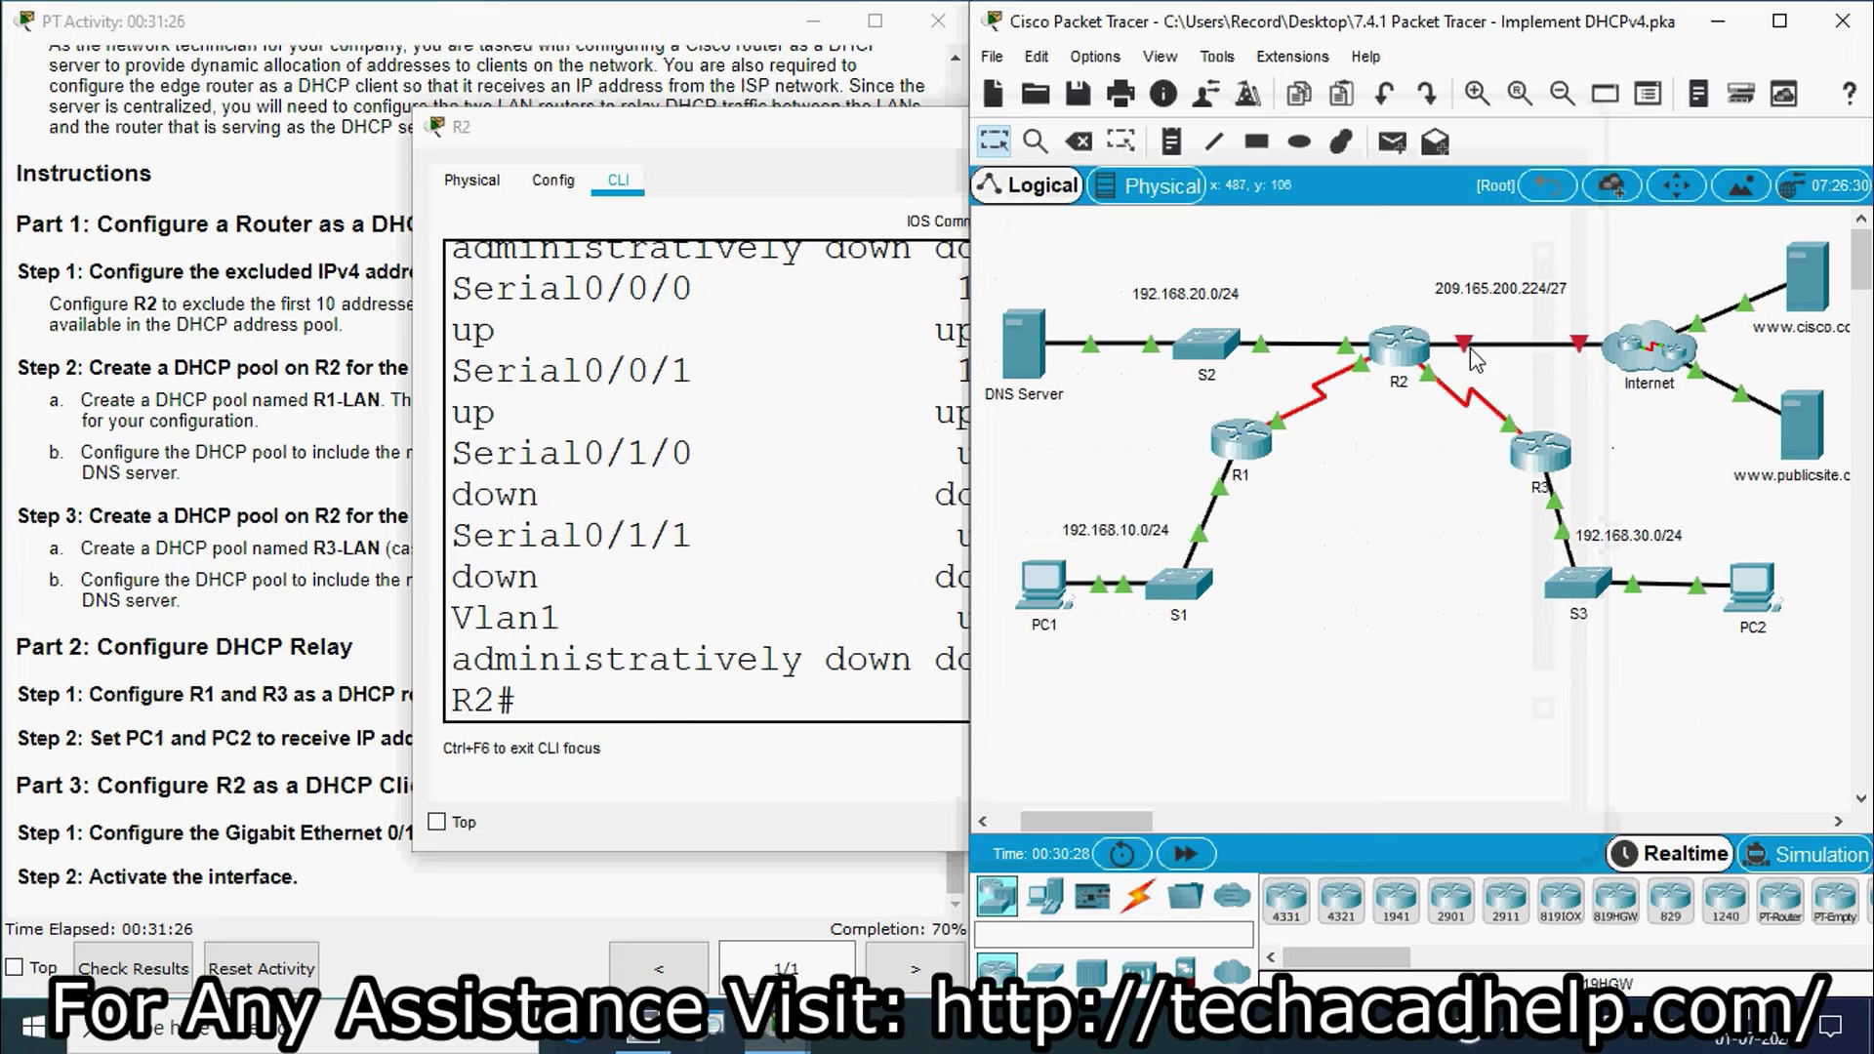
left_click(964, 341)
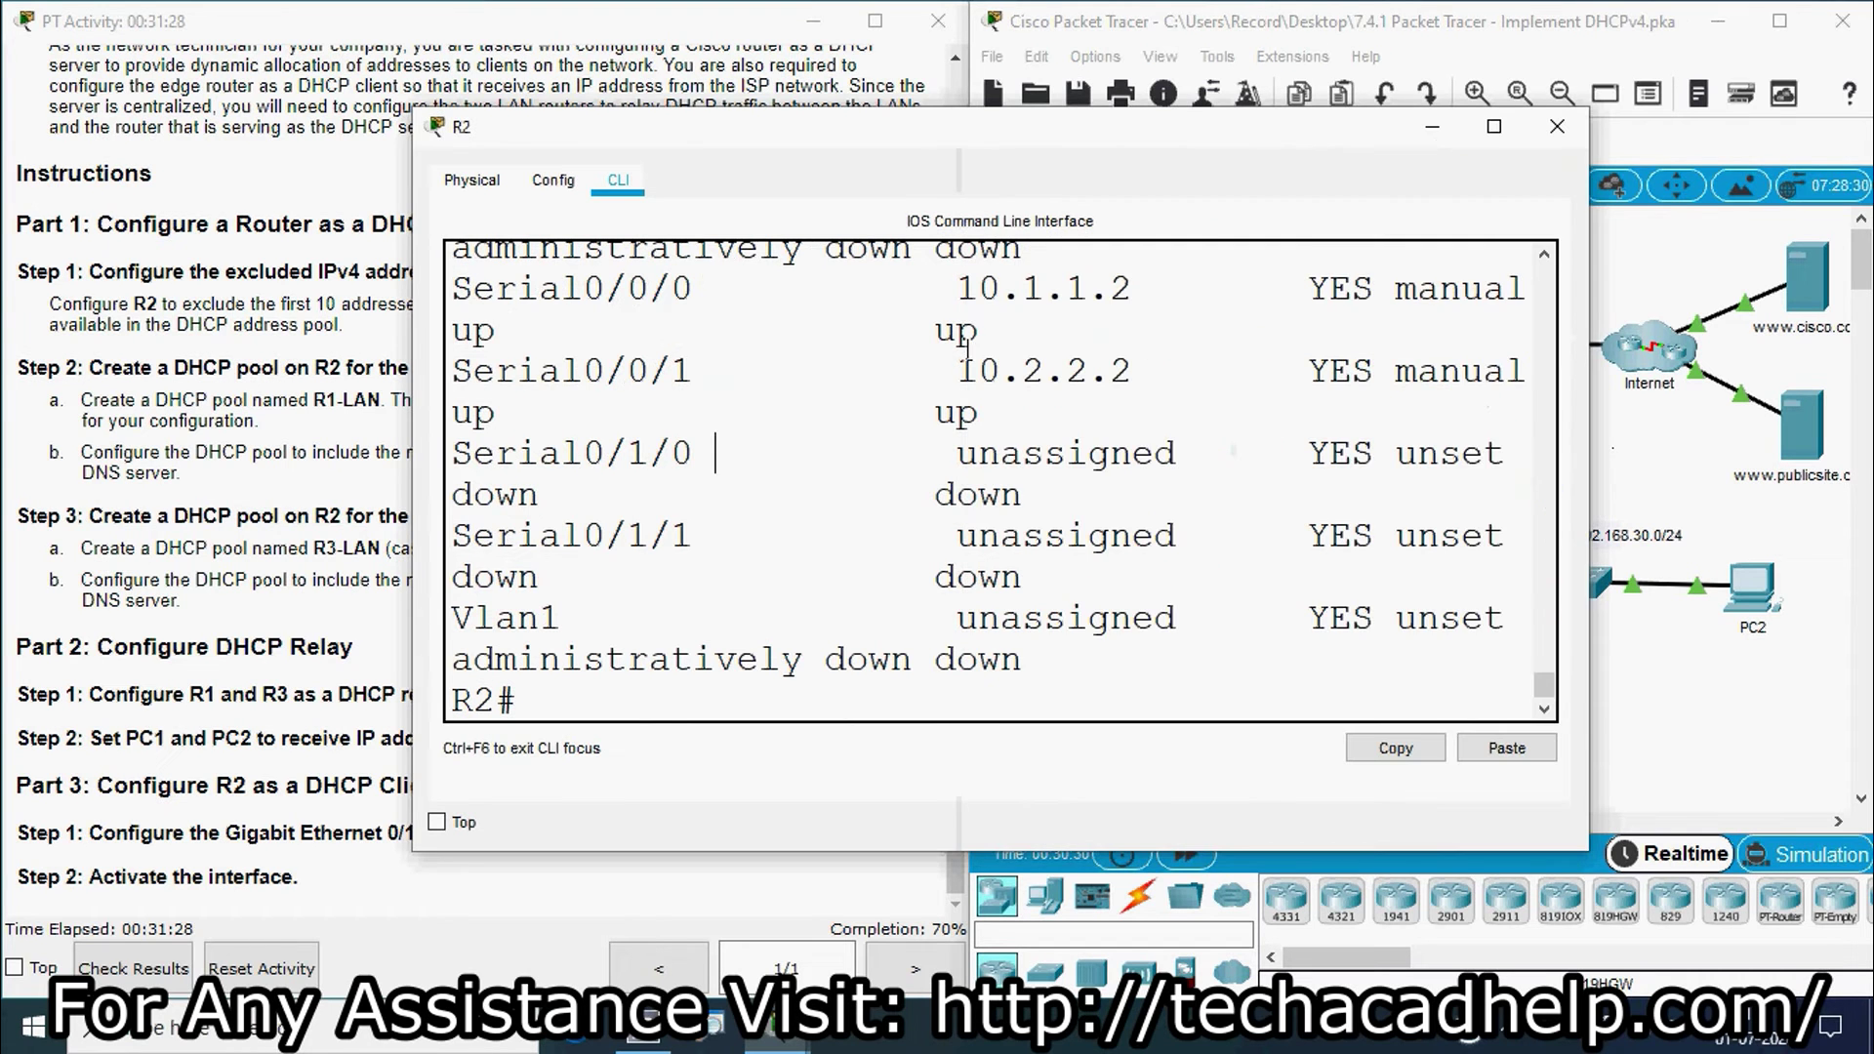
left_click(1493, 126)
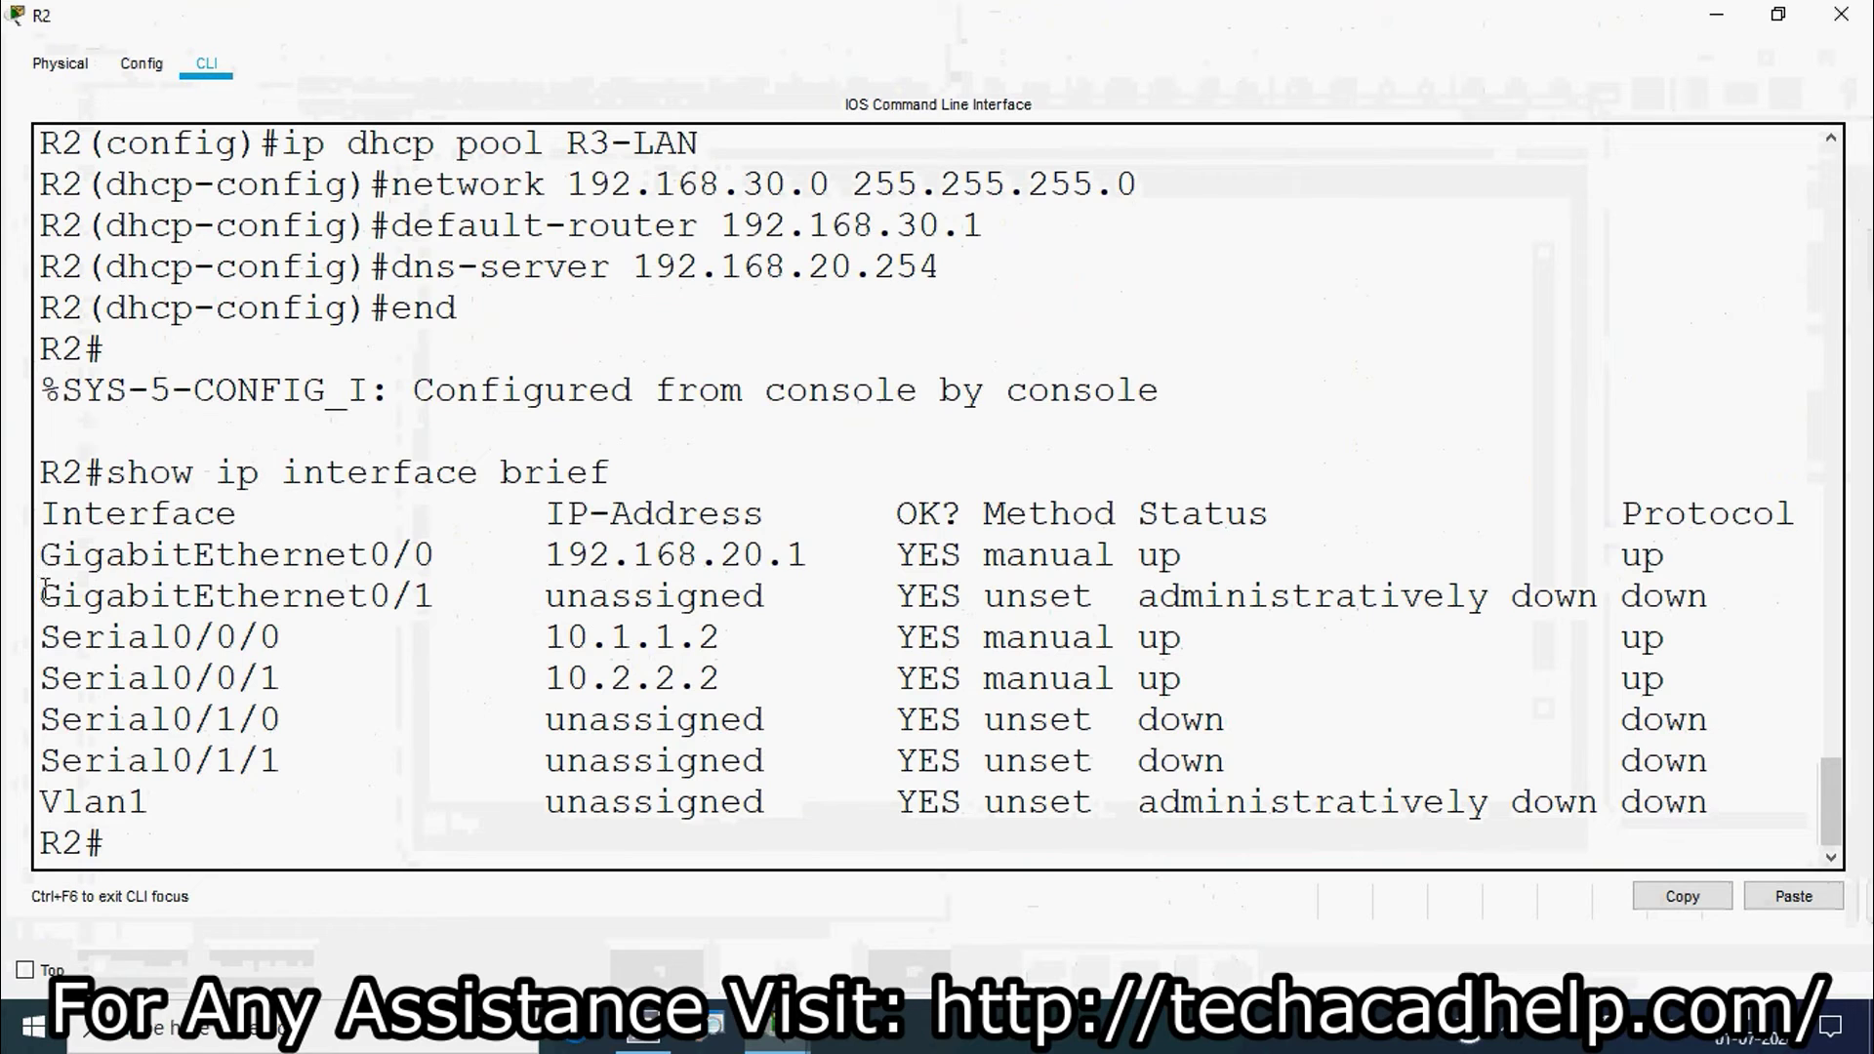
left_click_drag(45, 592, 493, 601)
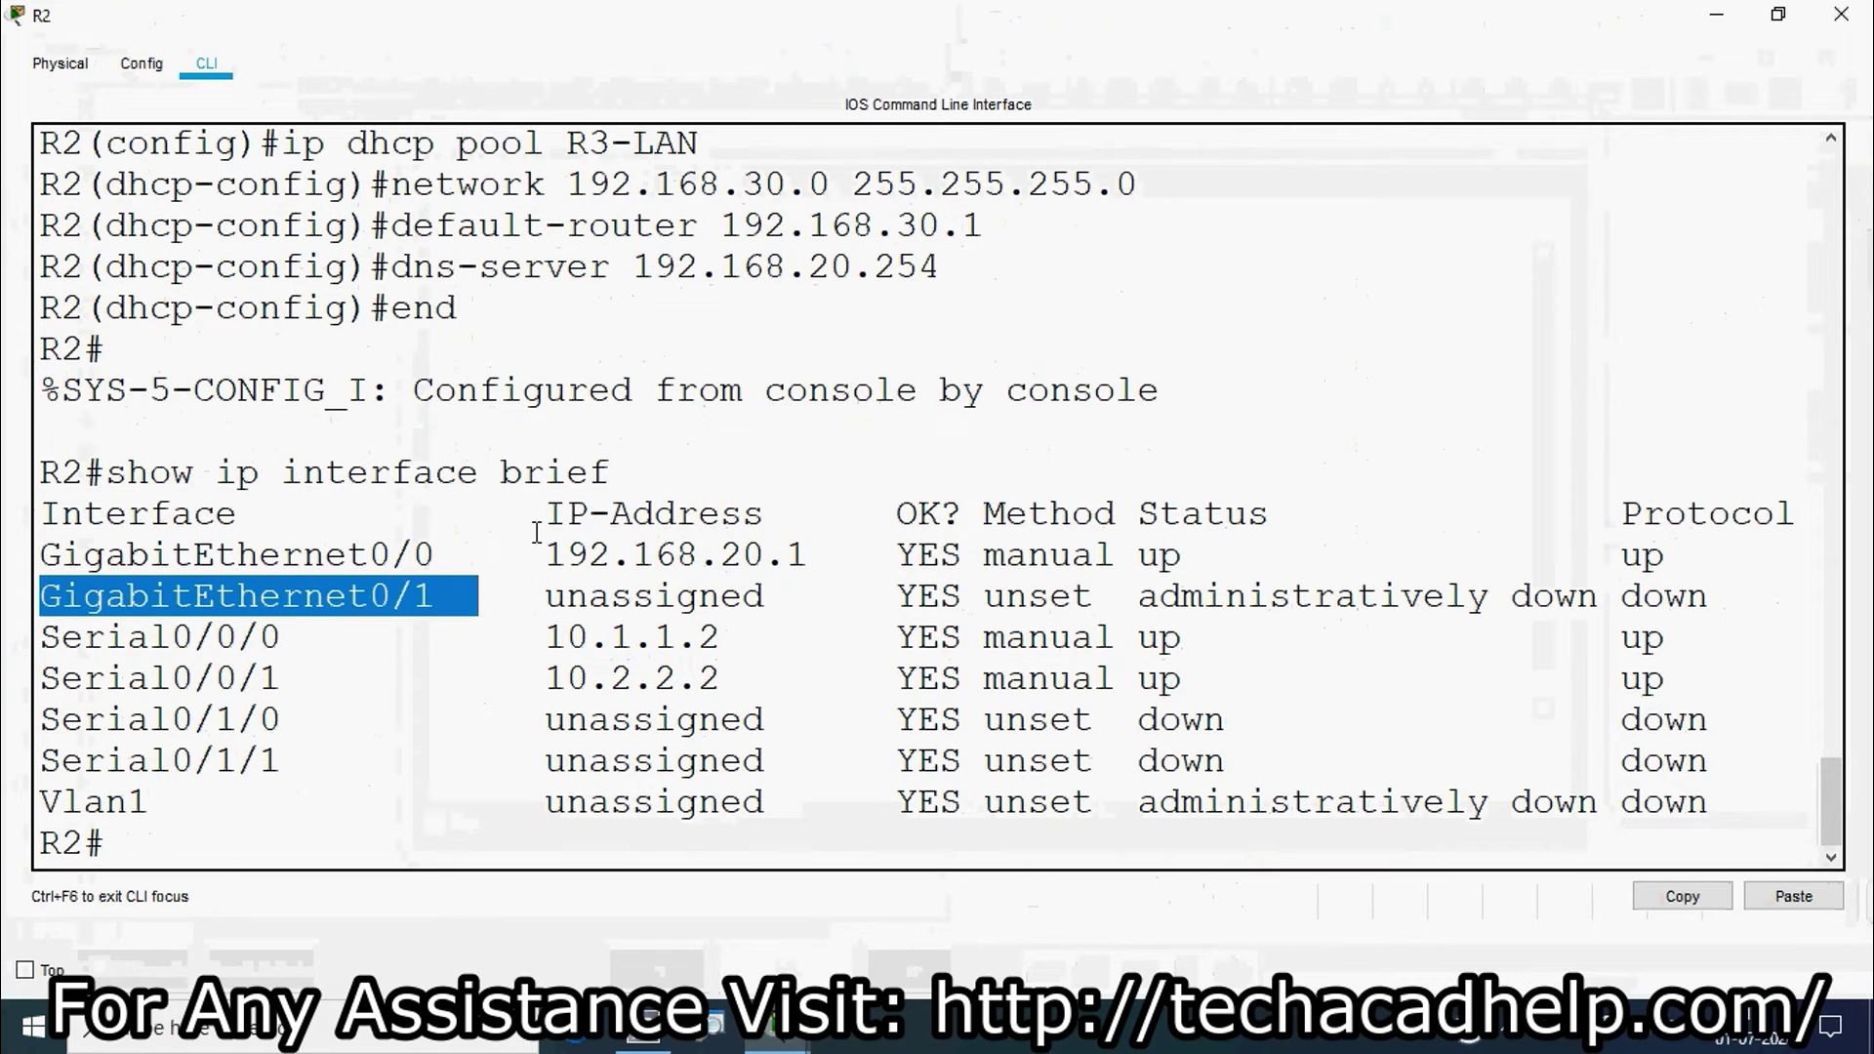
left_click_drag(536, 532, 695, 527)
left_click_drag(543, 595, 787, 593)
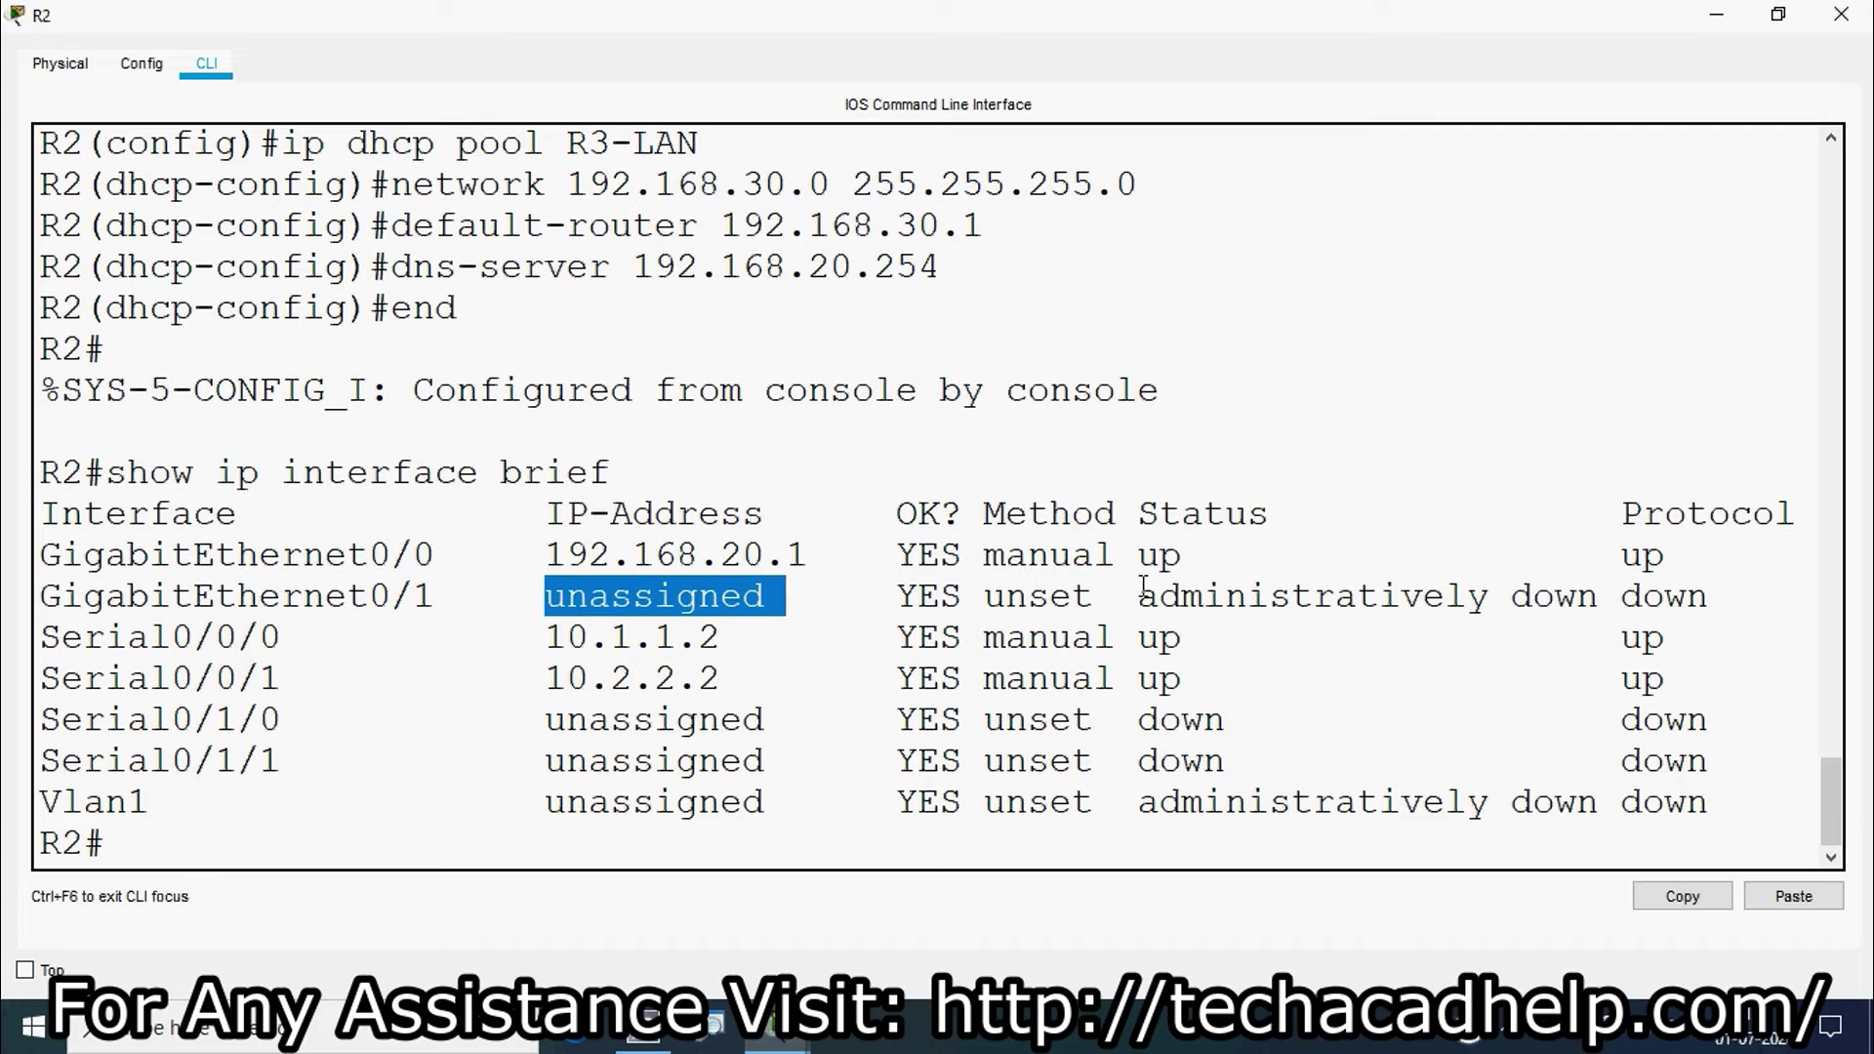
left_click_drag(1139, 600, 1546, 586)
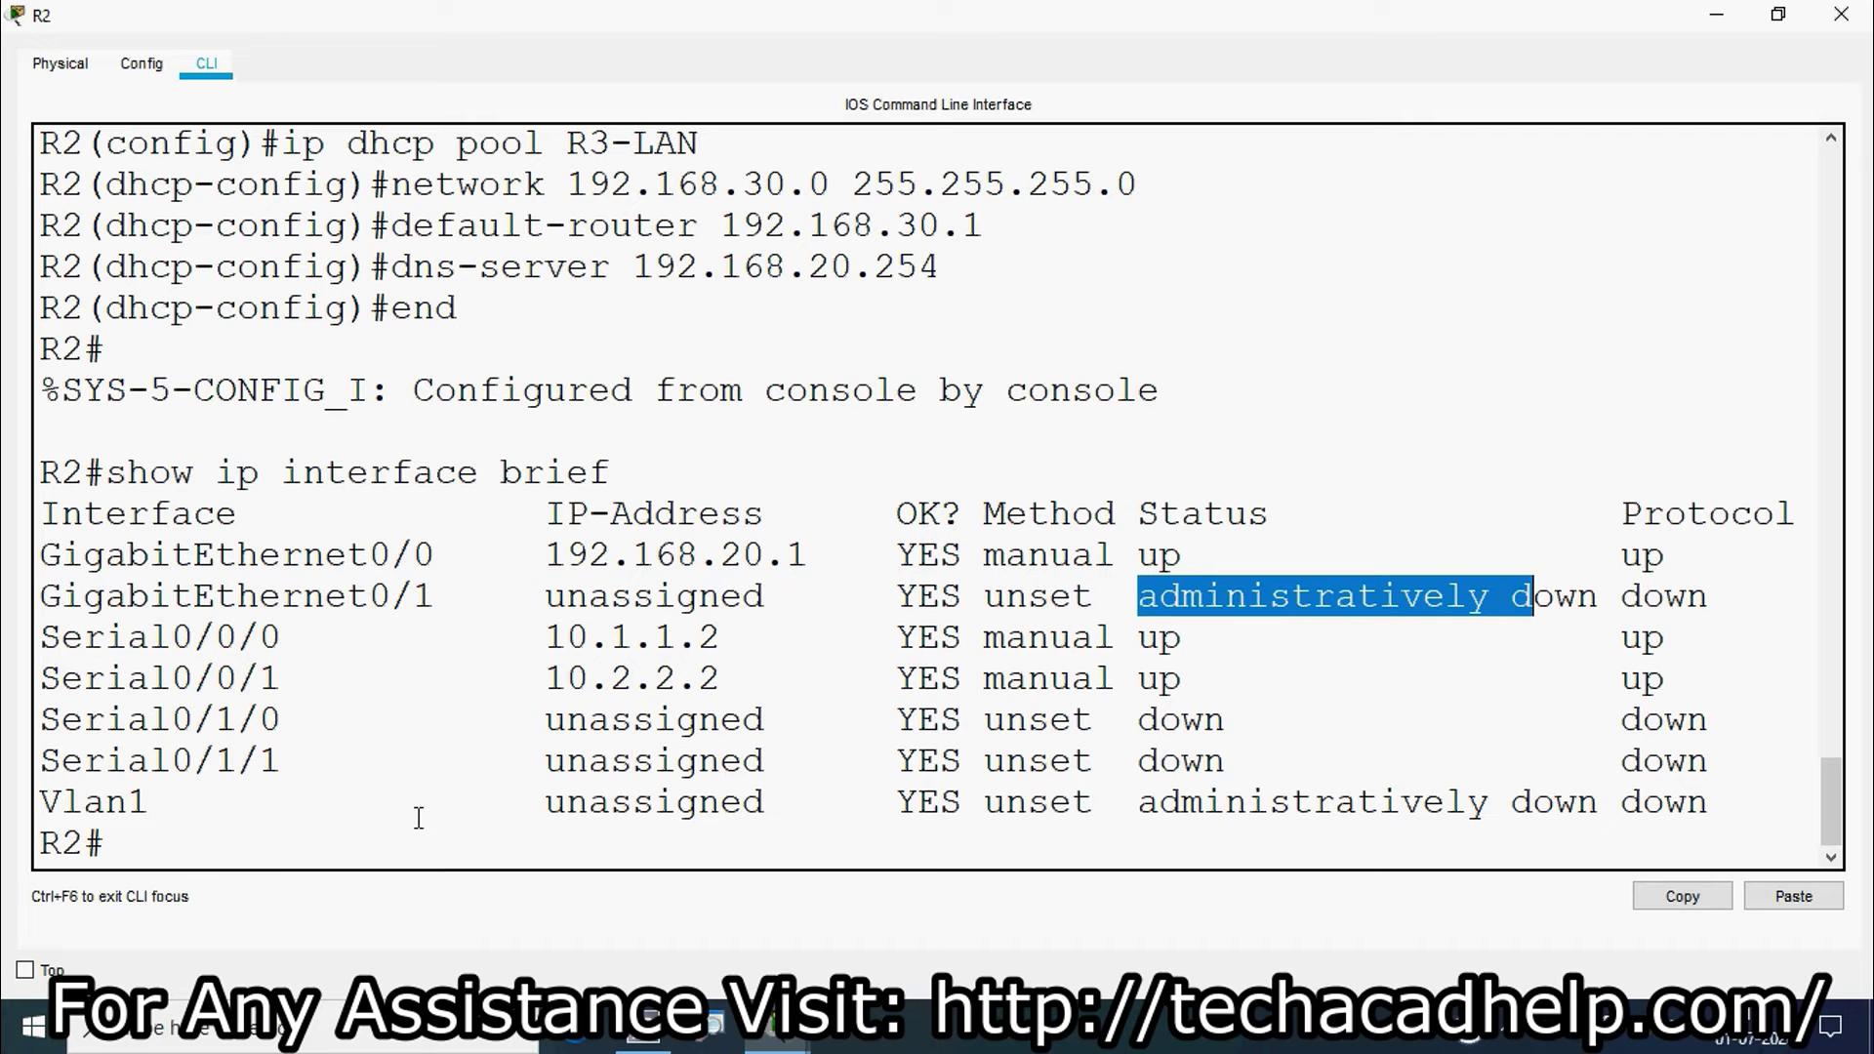
left_click(190, 845)
left_click(1778, 14)
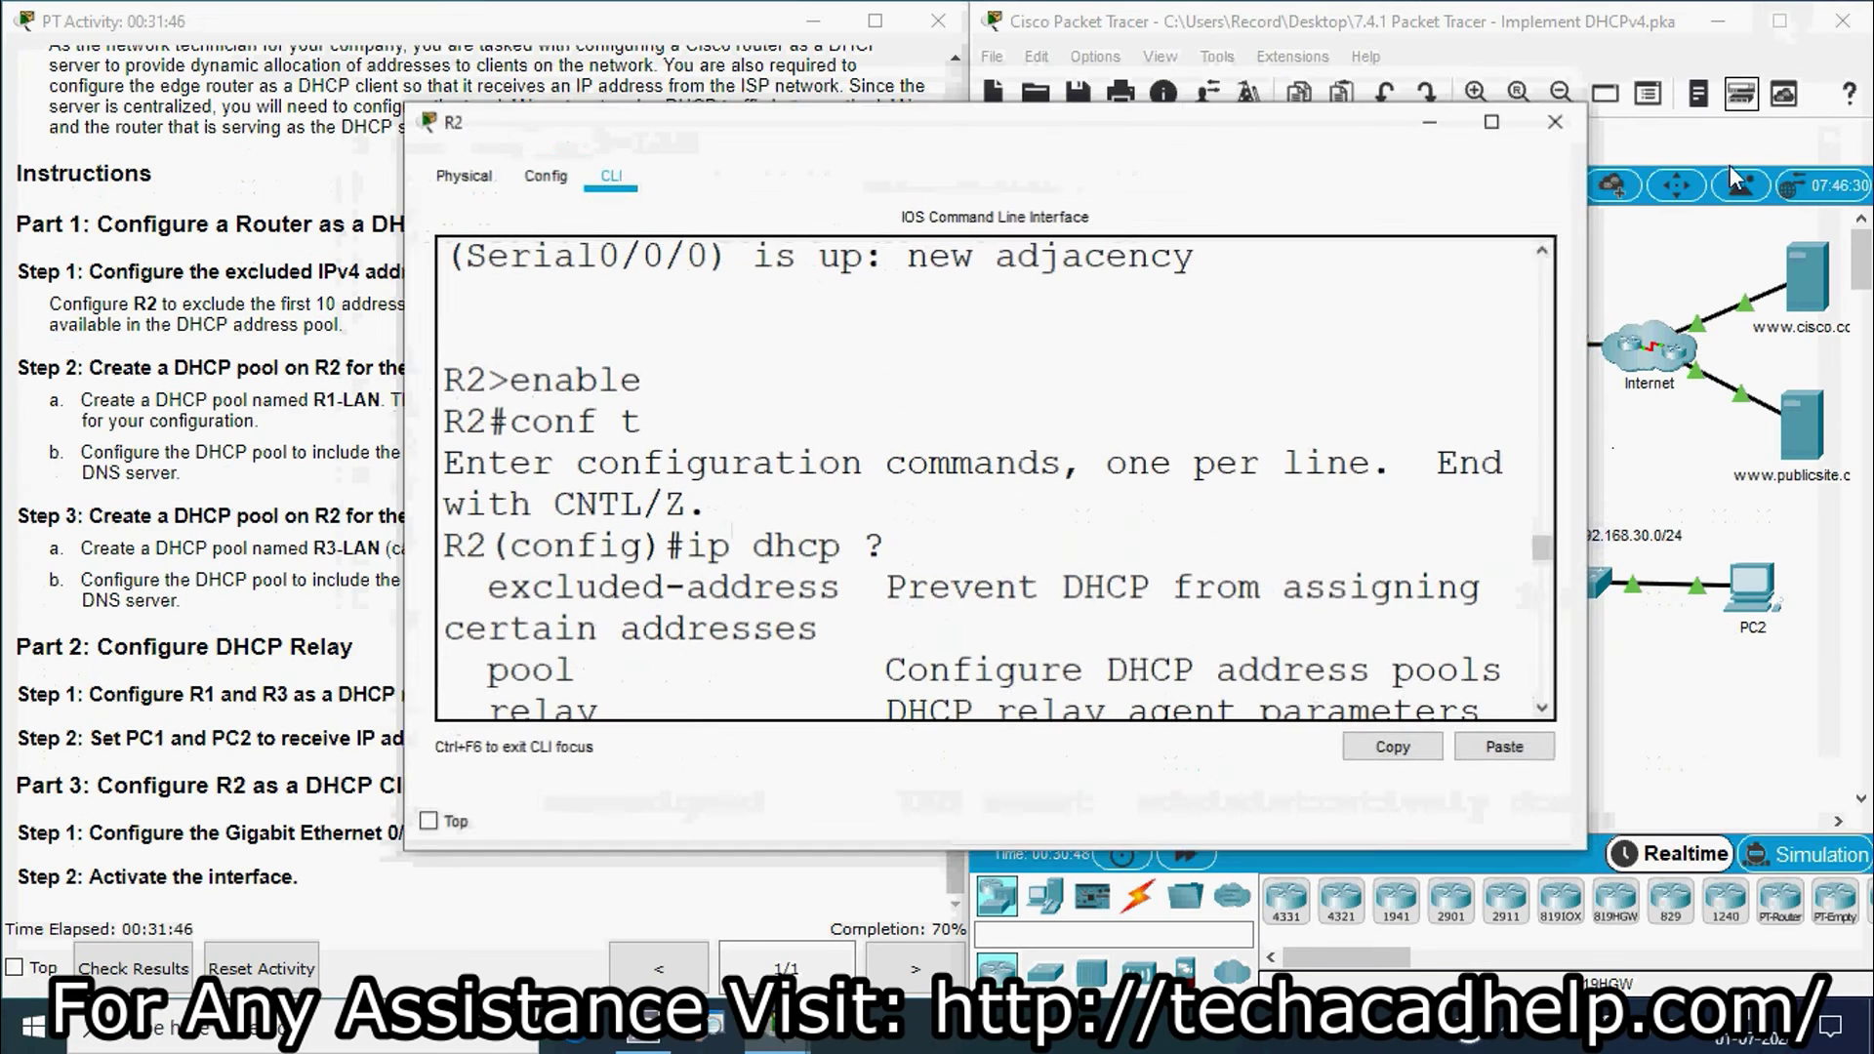
- Look at the Internet cloud in the topology, widen R2's window, and rerun the interface summary command
left_click(1721, 719)
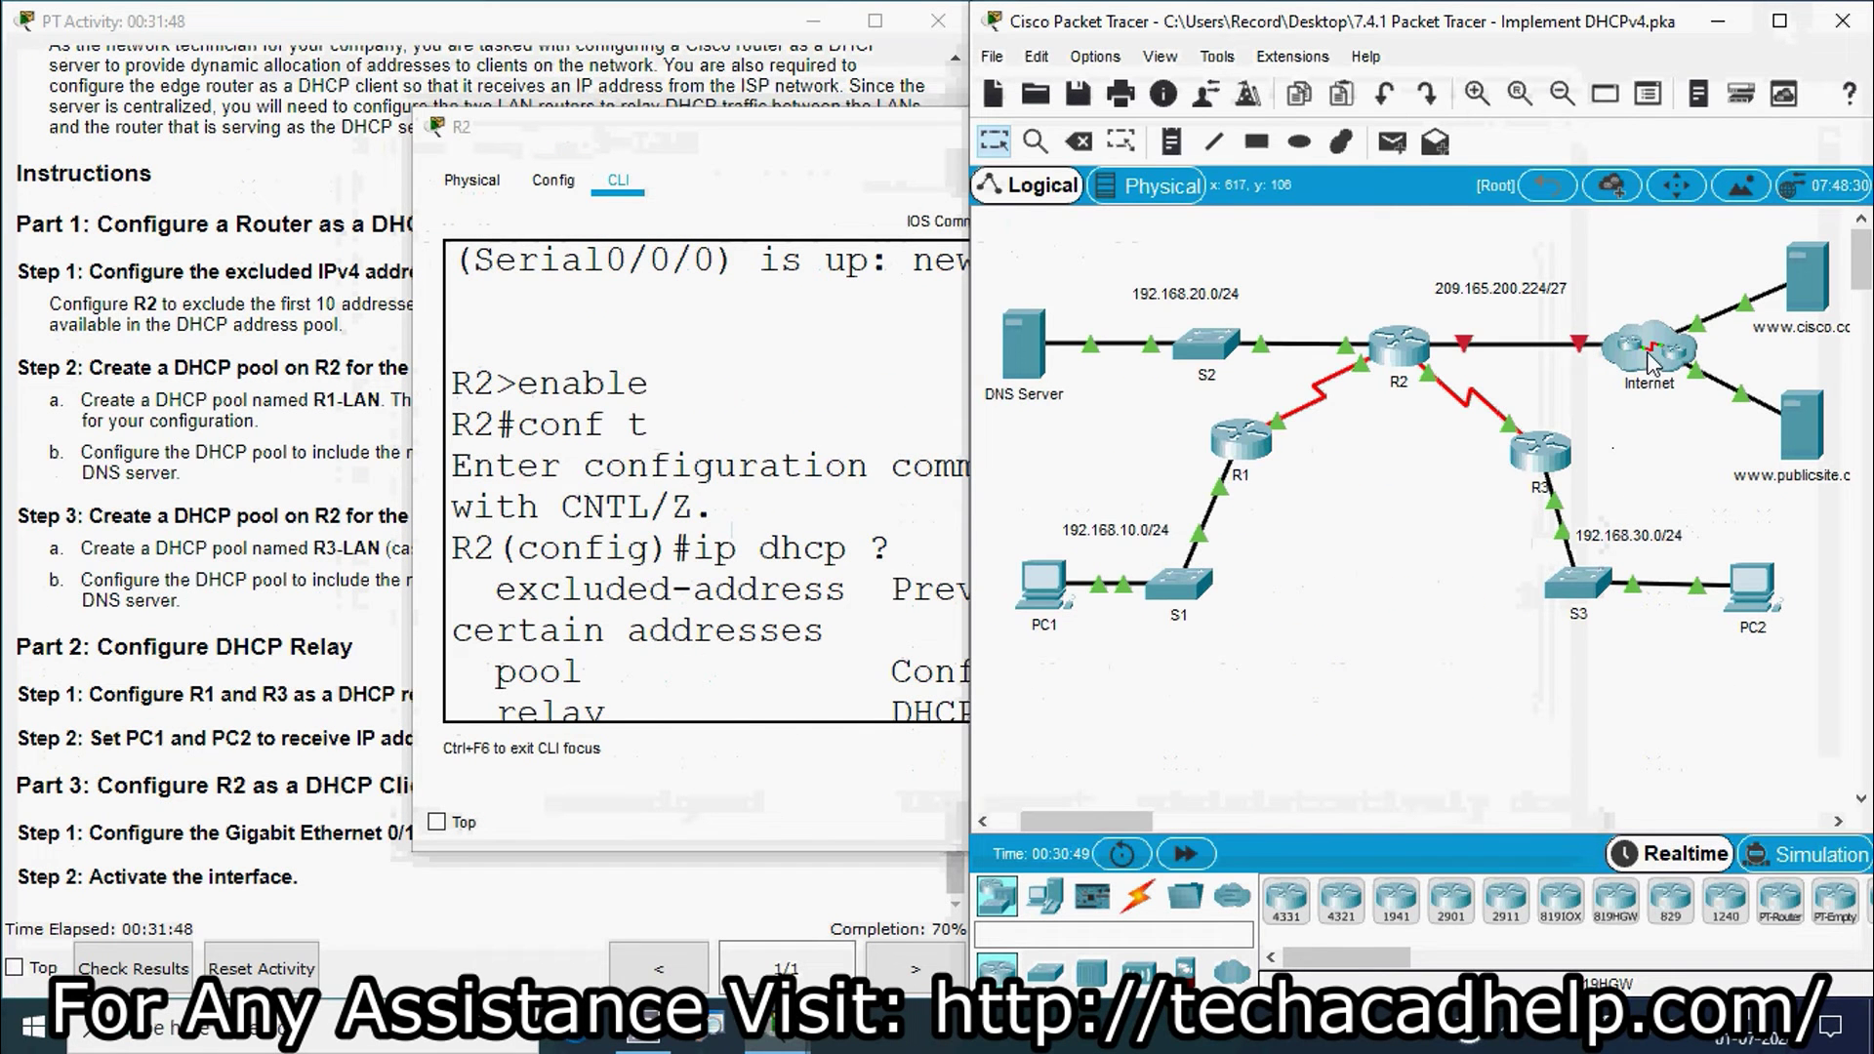
left_click(692, 667)
scroll(692, 666, "down", 10)
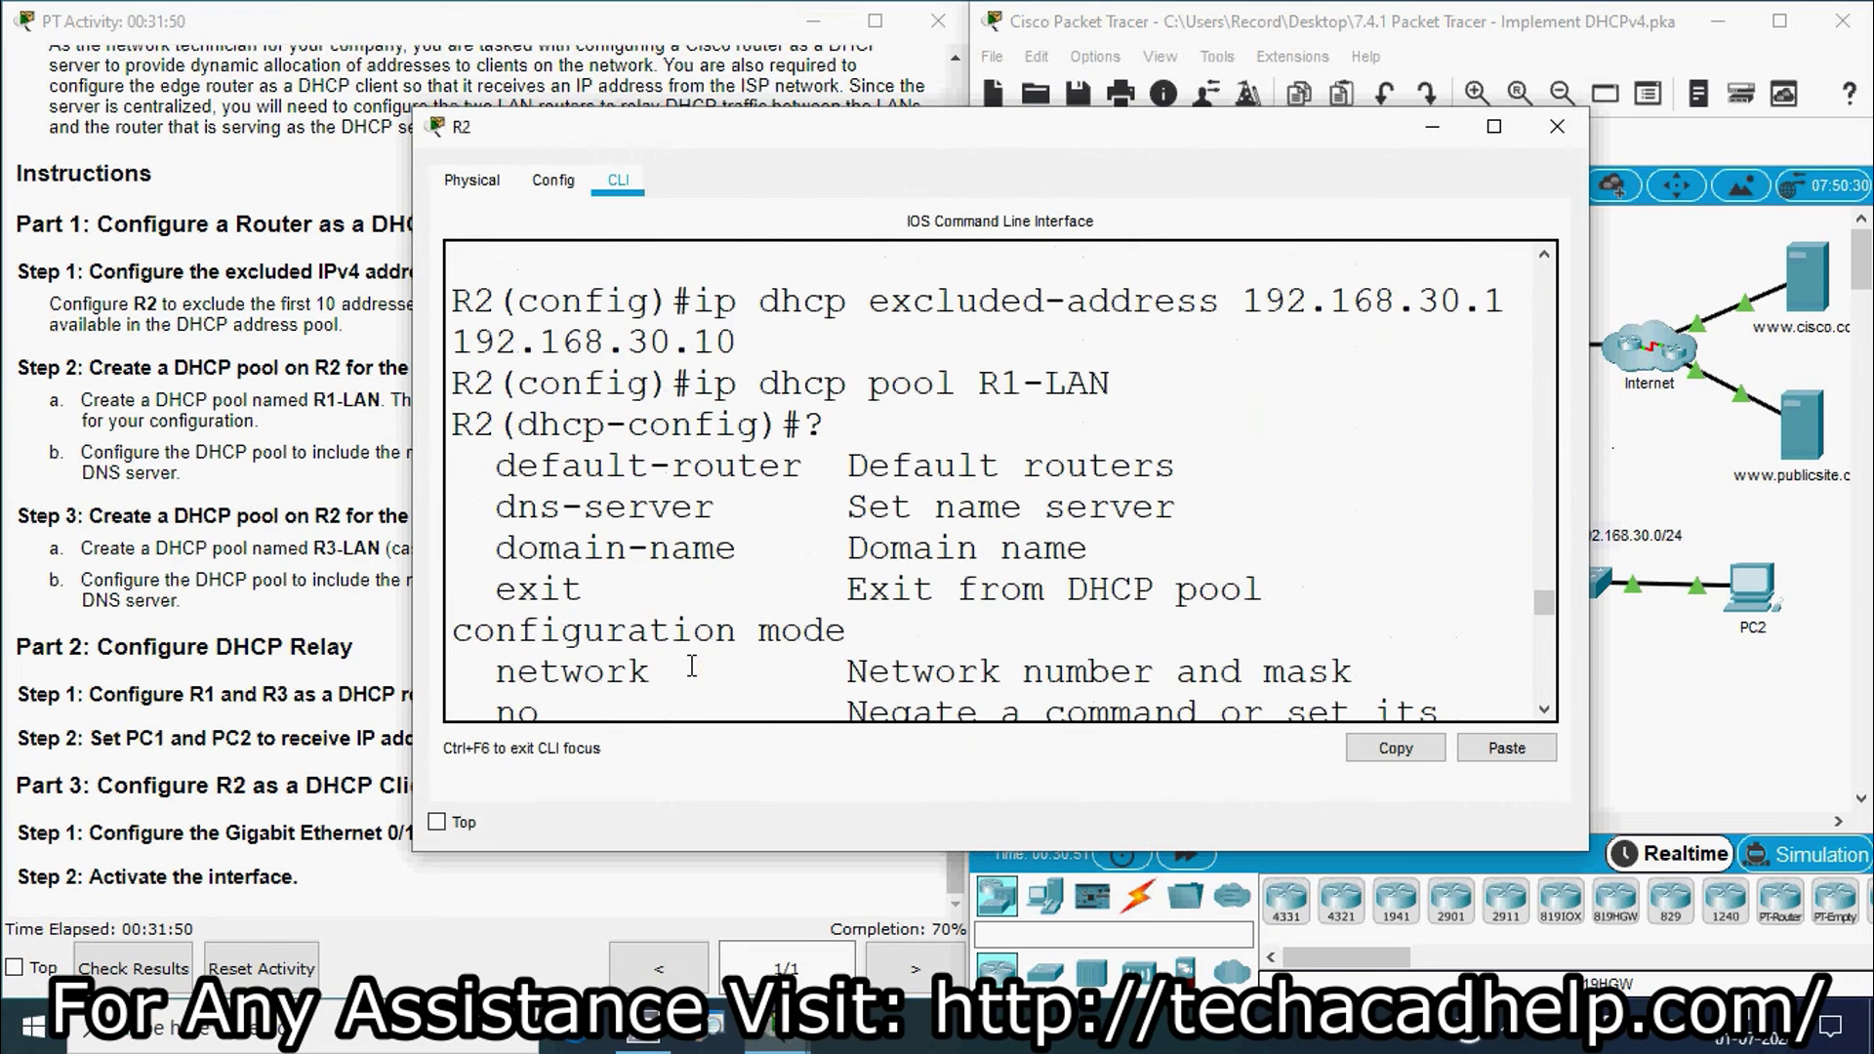
scroll(1508, 588, "down", 5)
scroll(1509, 589, "up", 5)
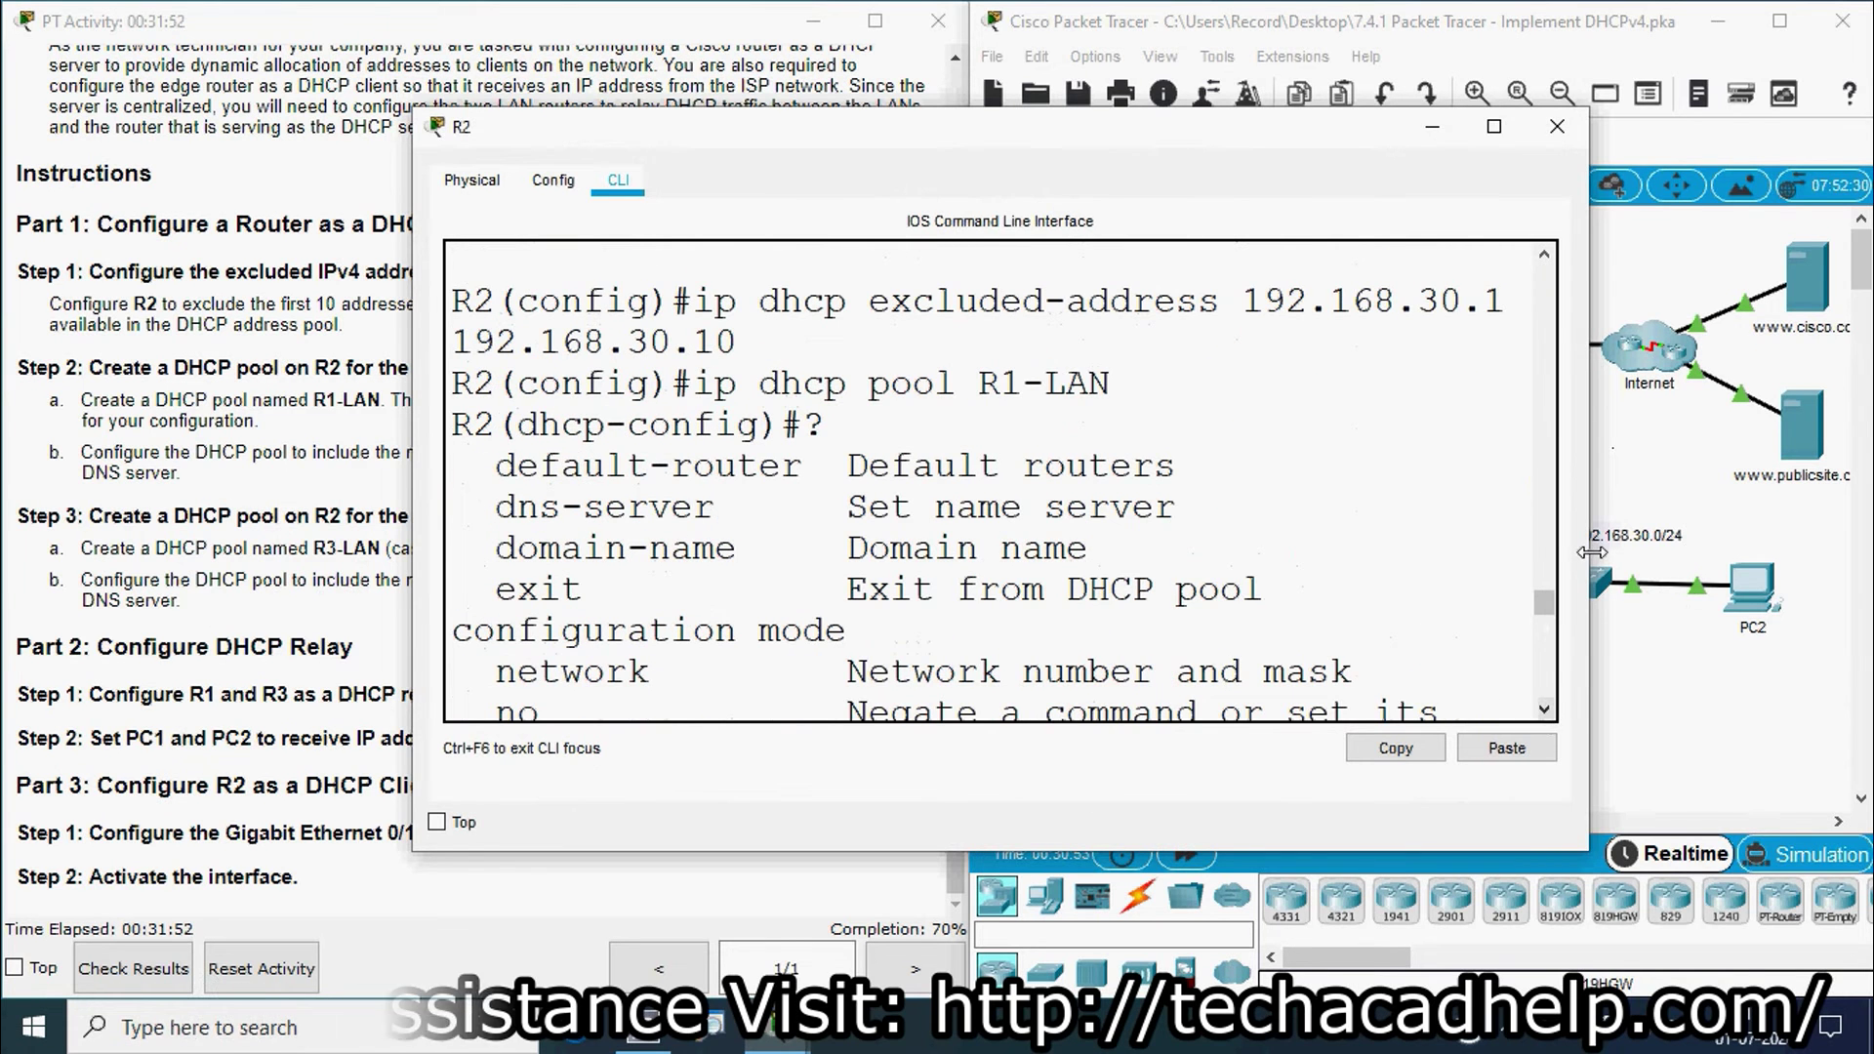
left_click_drag(1589, 548, 1748, 548)
left_click(1004, 699)
key("Return")
key("Up")
key("Return")
key("Return")
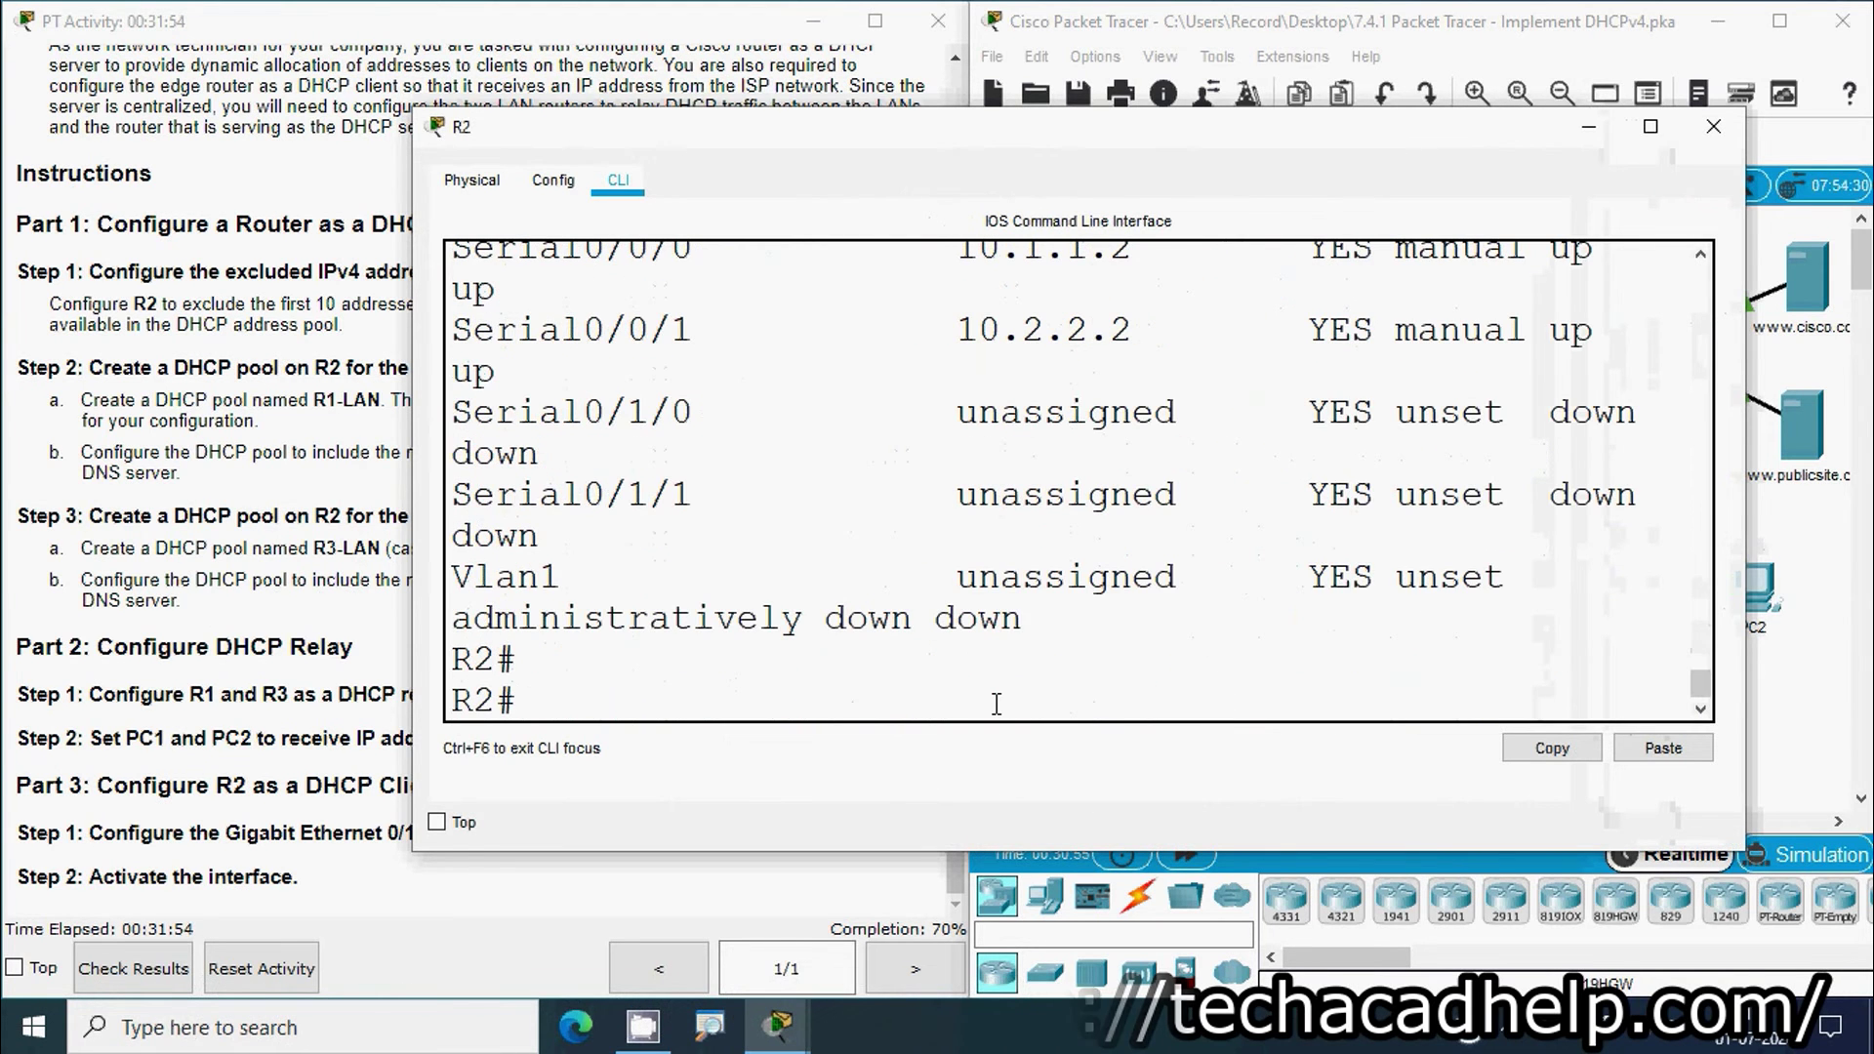
- Enter global configuration mode on R2 and open interface g0/1 for configuration
type("conf t")
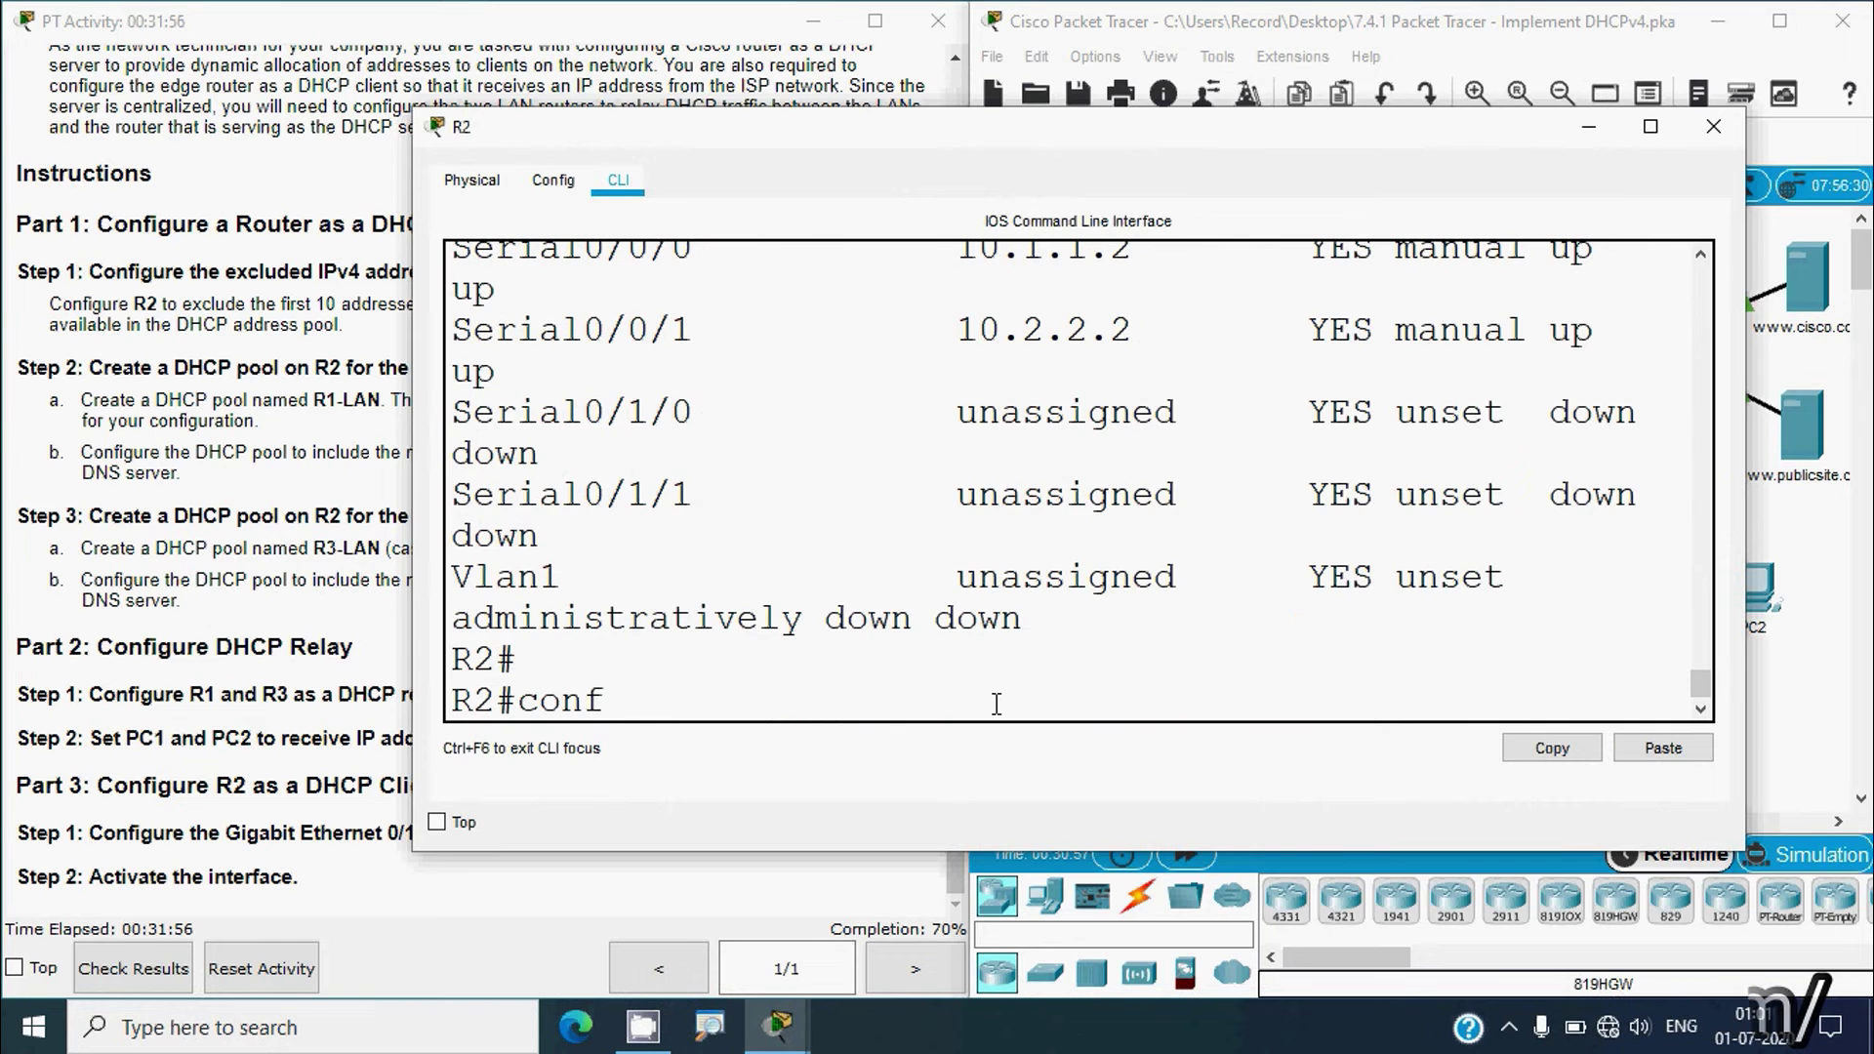
key("Return")
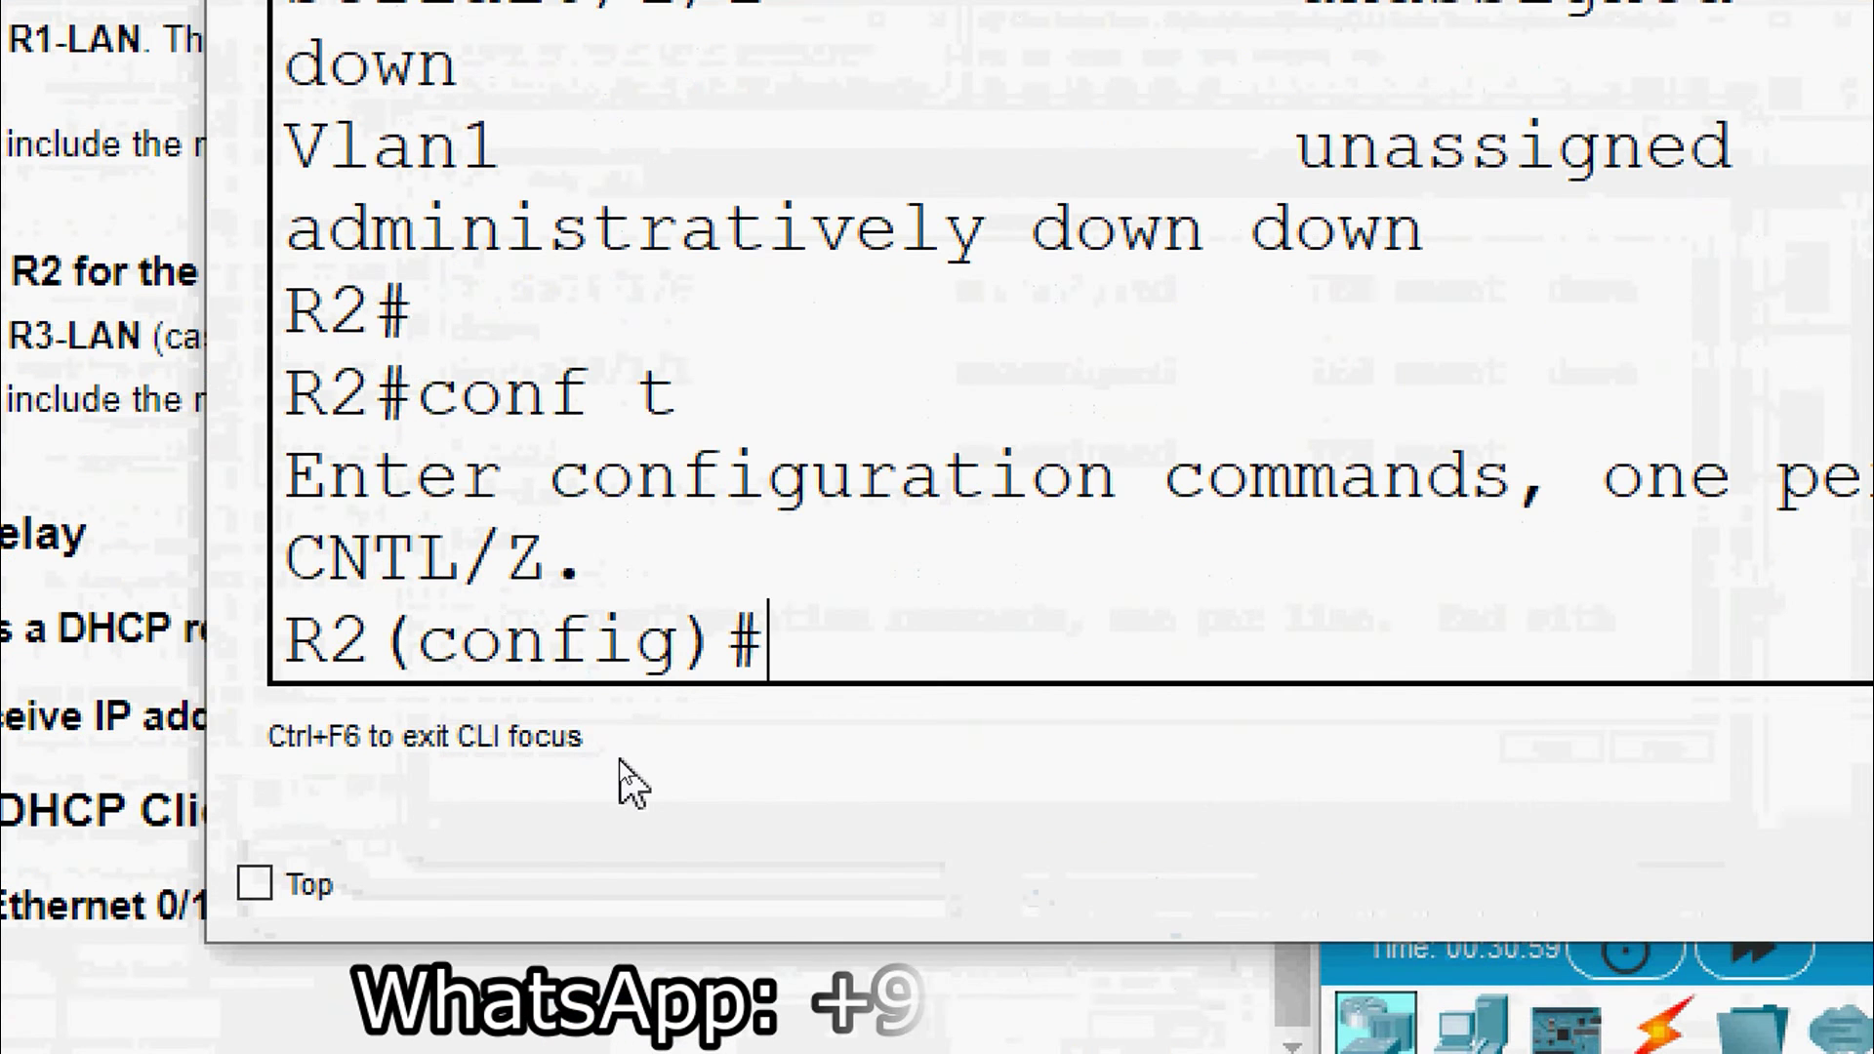
type("interface")
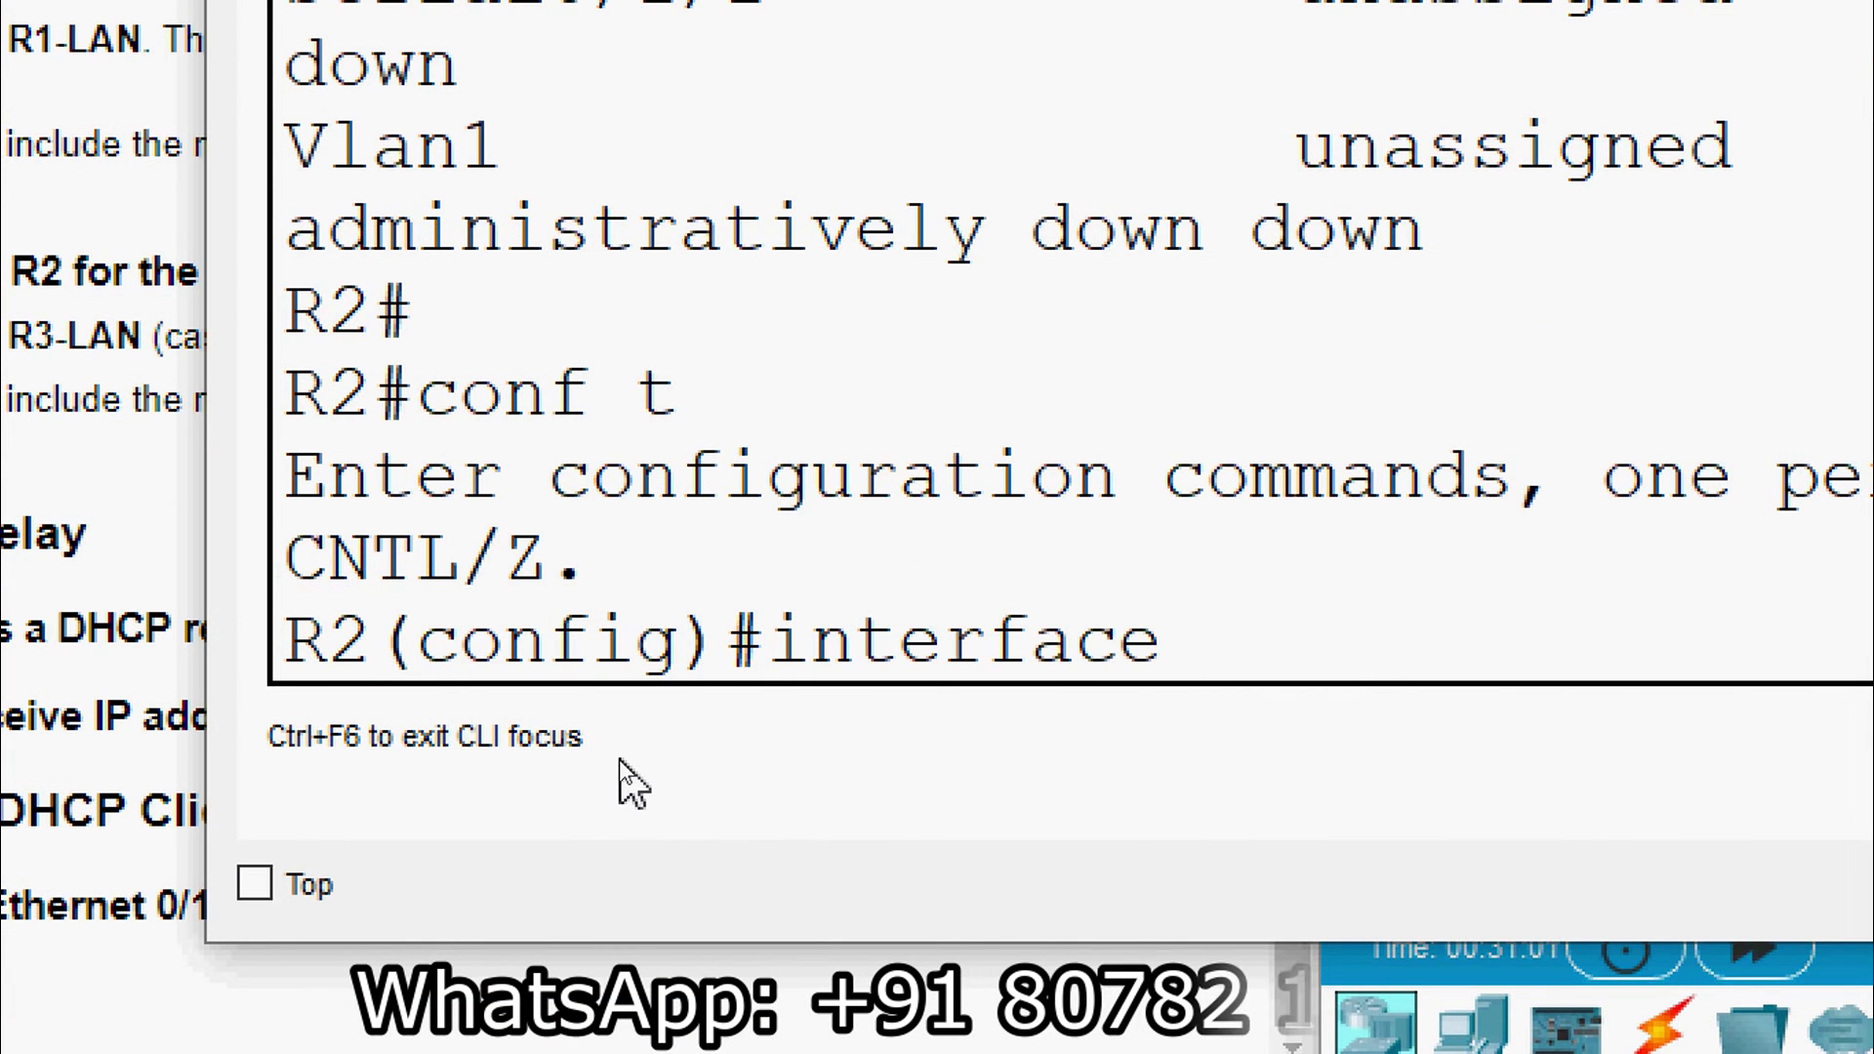
type(" g0/1")
key("Return")
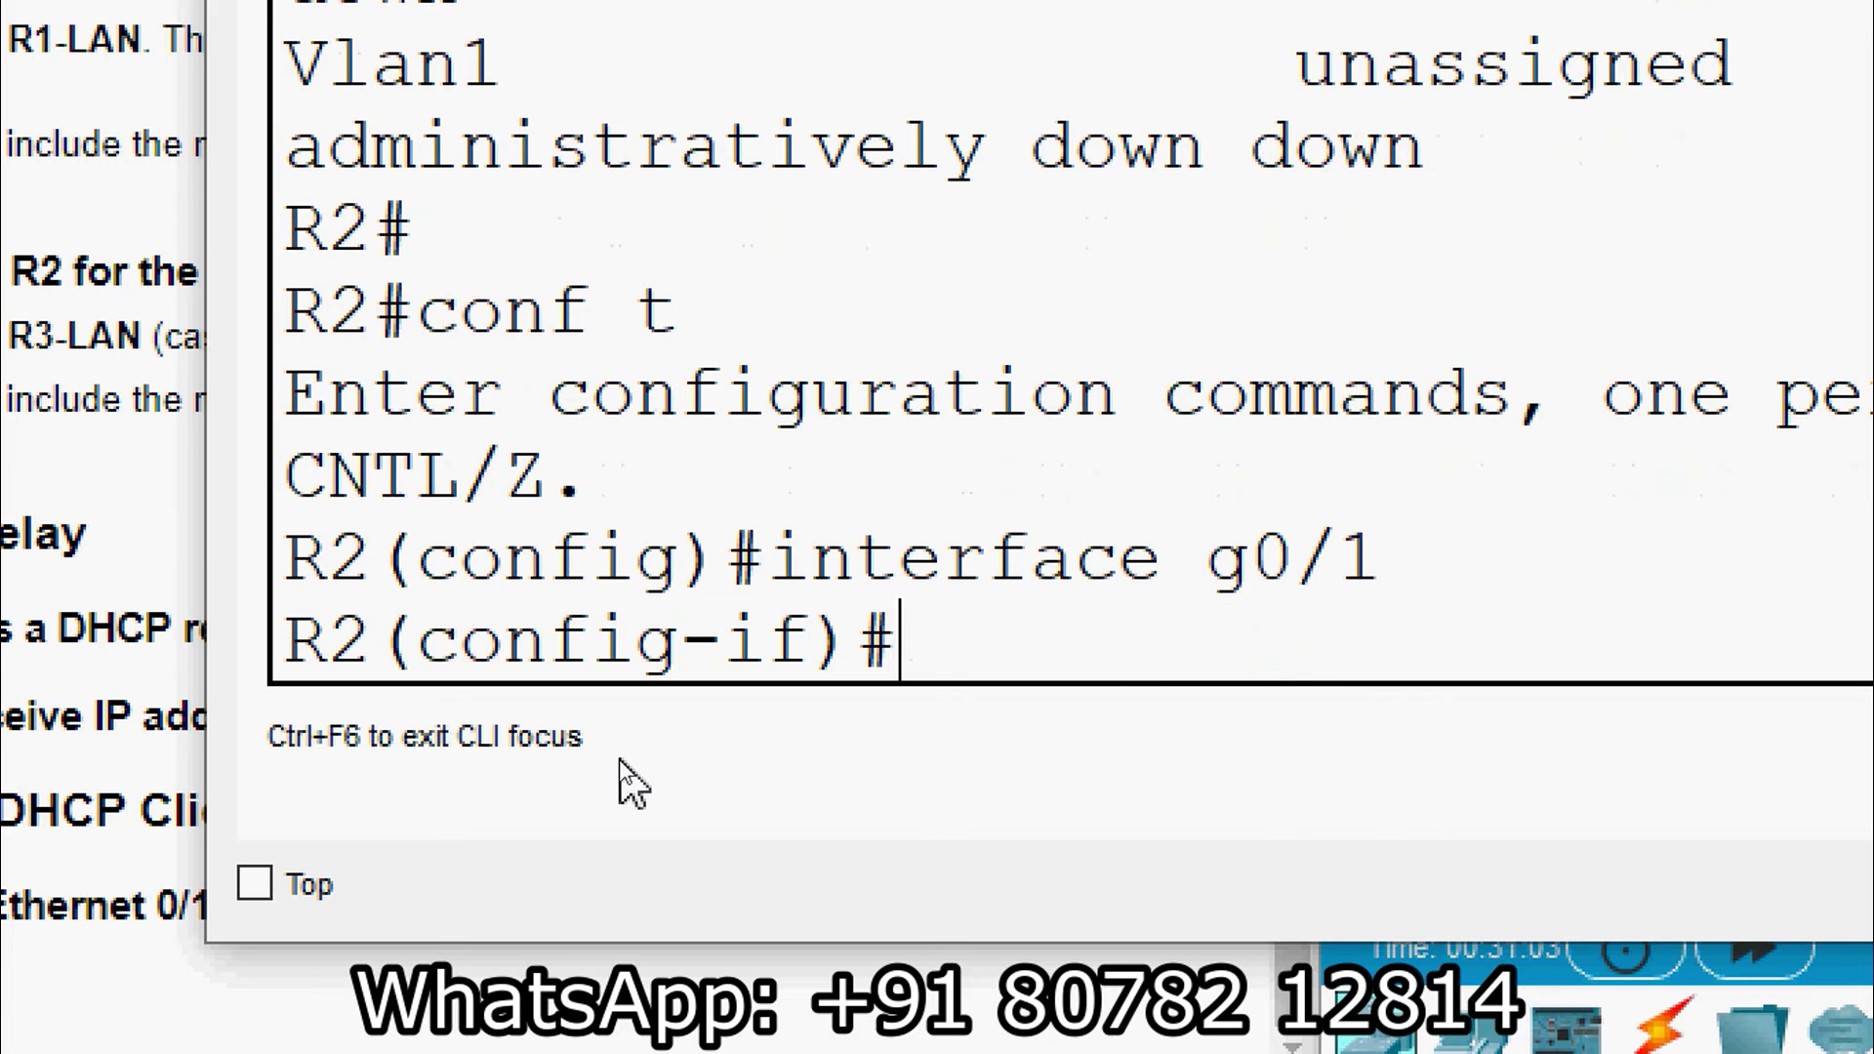
- Configure R2's g0/1 to obtain its IP address through DHCP with ip address dhcp
type("ip address")
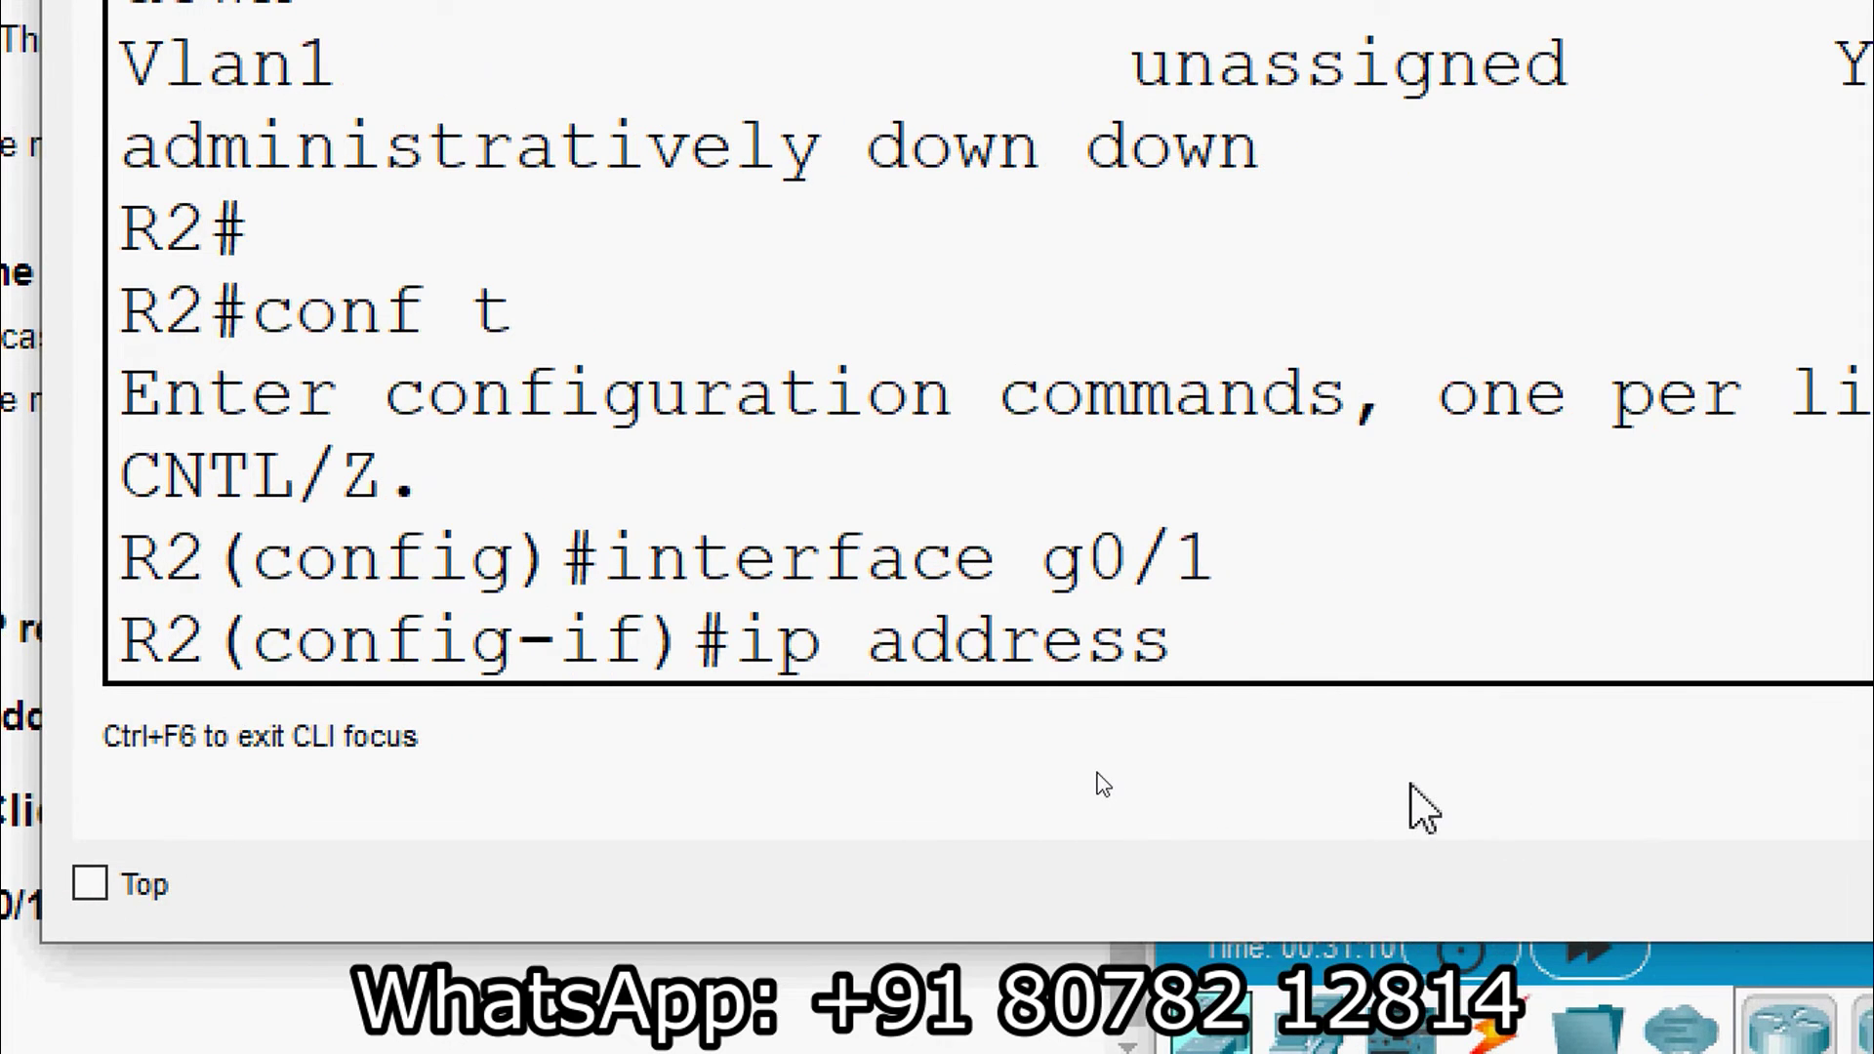
type("dhcp")
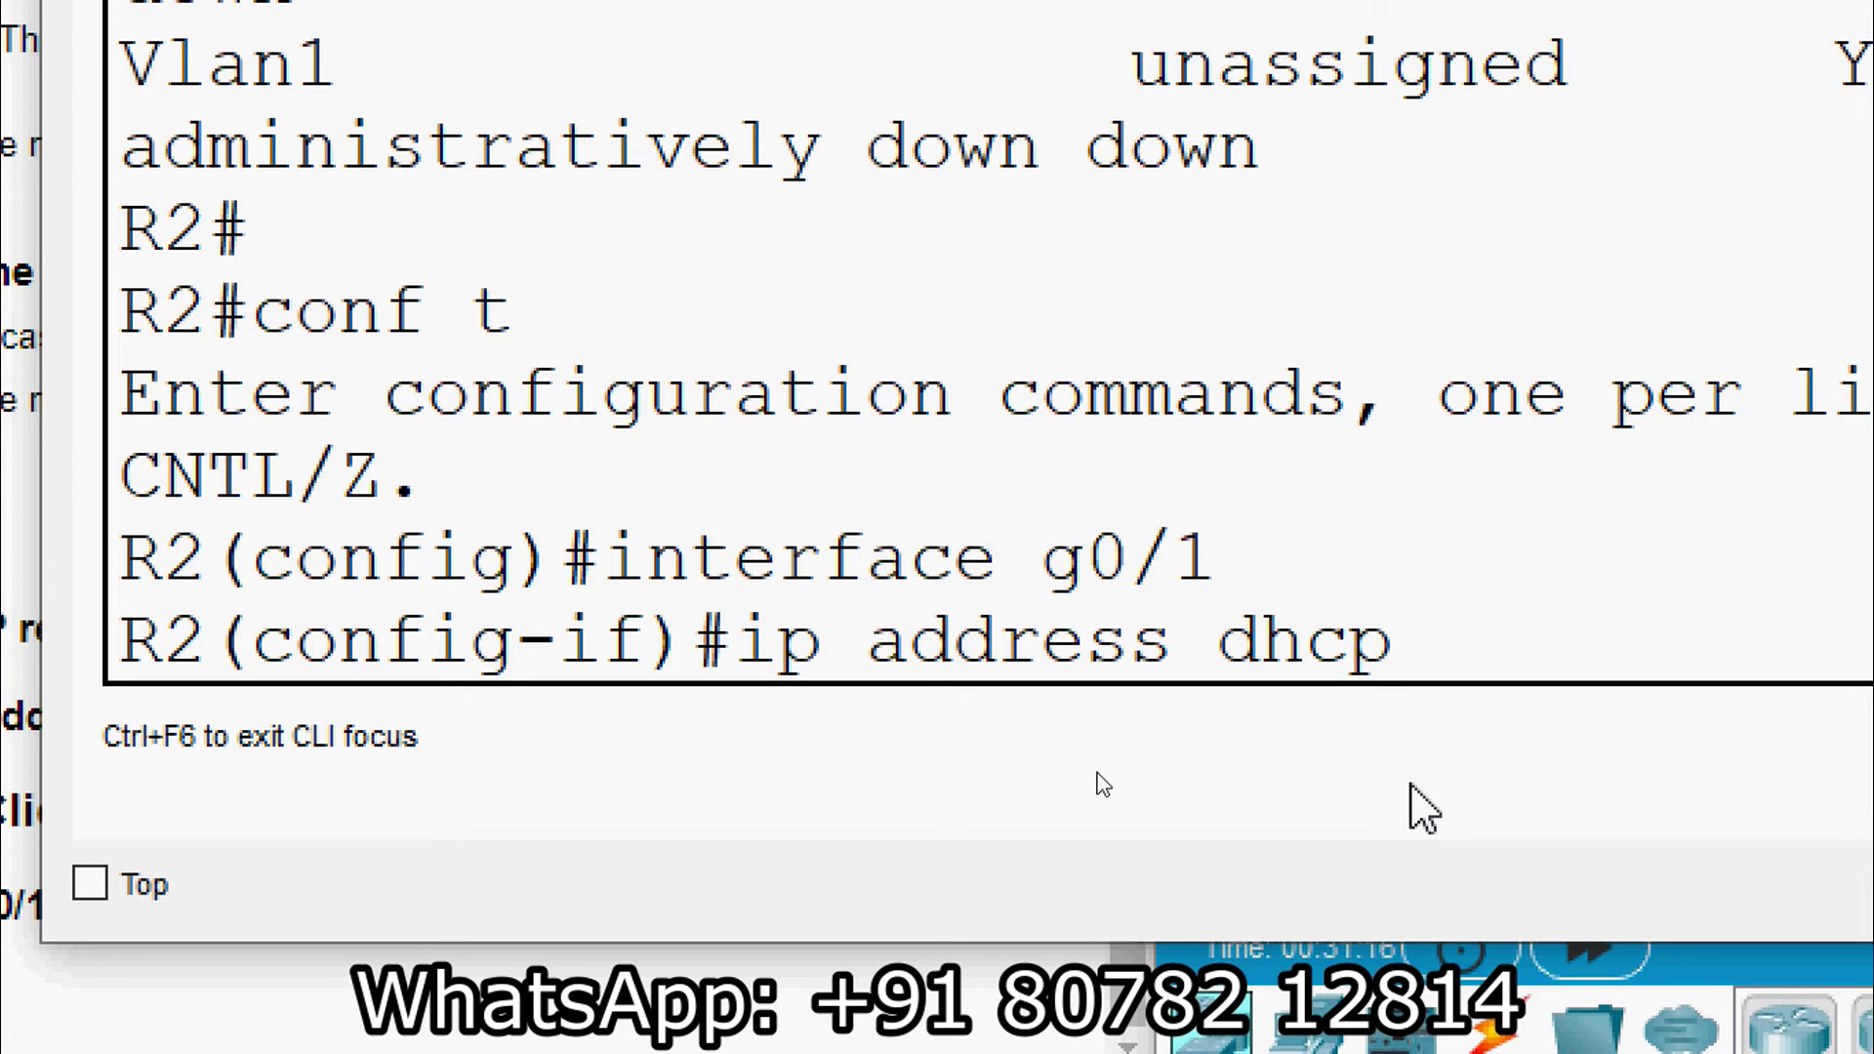
key("Return")
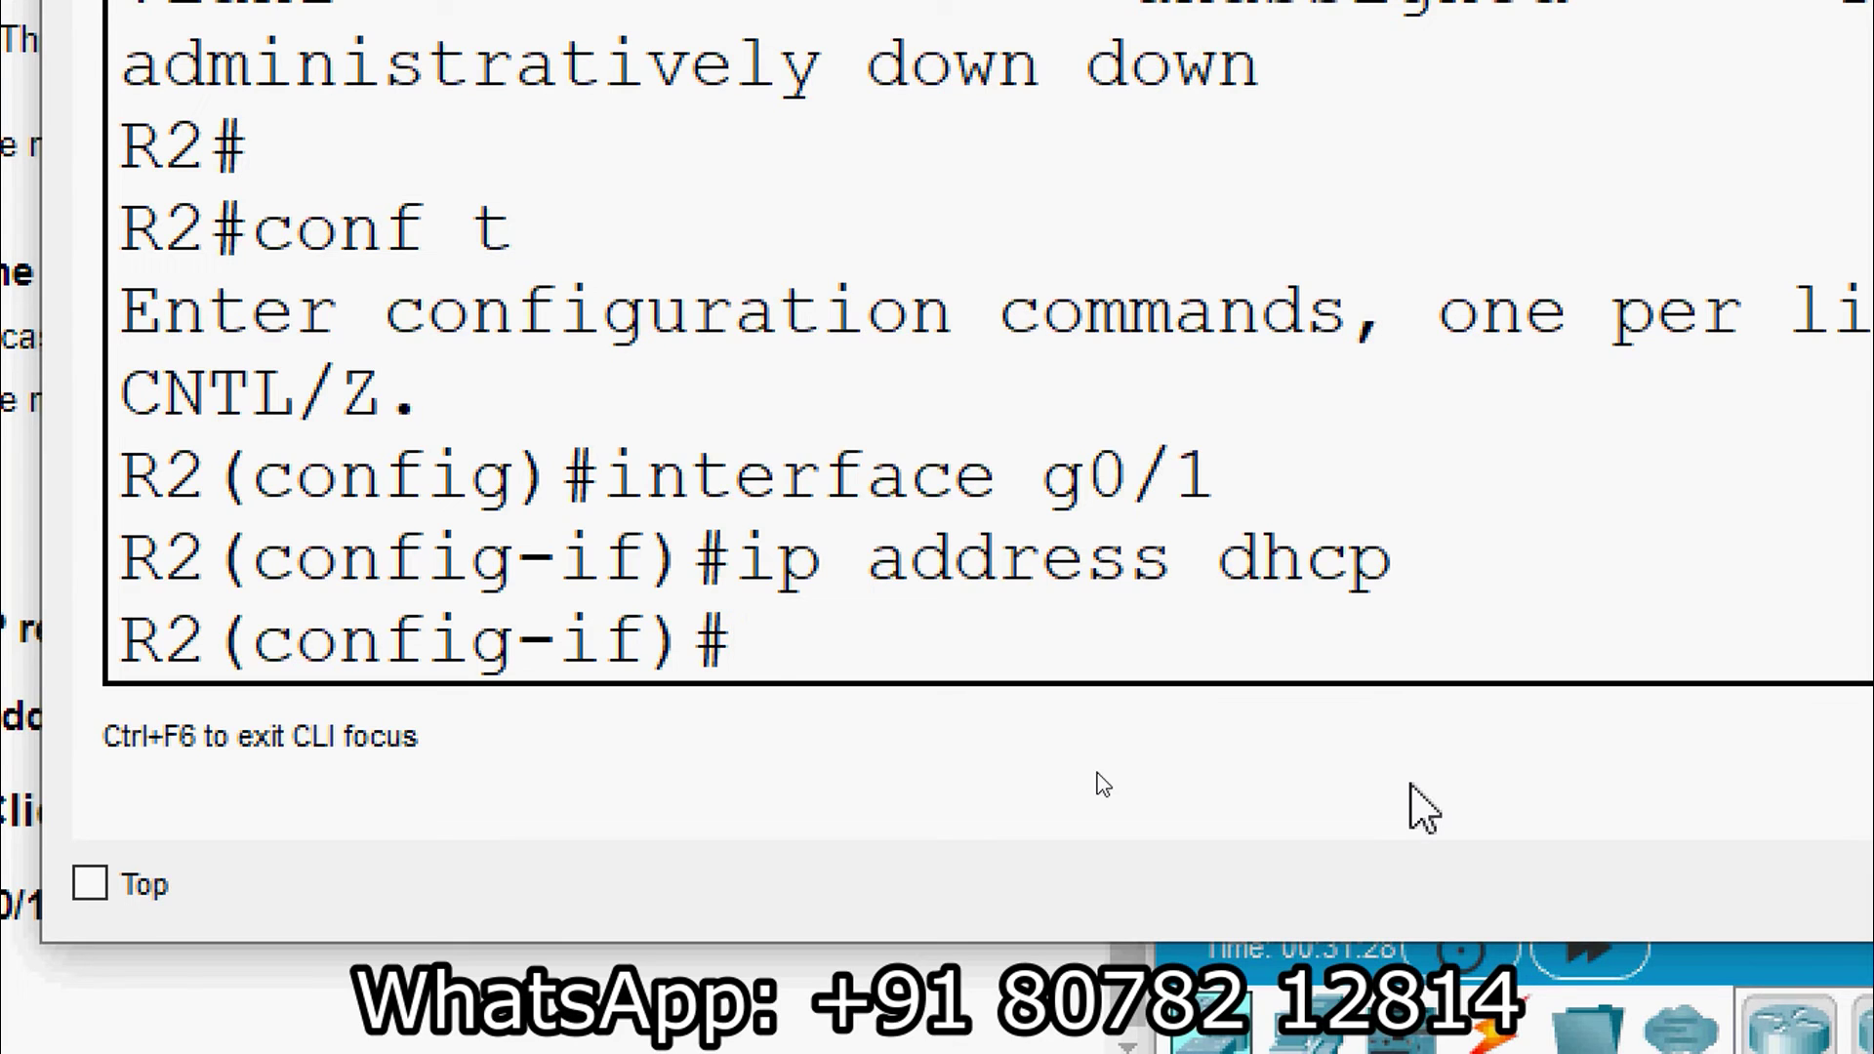
- Activate R2's g0/1 interface with no shutdown
type("no shtu")
key("BackSpace")
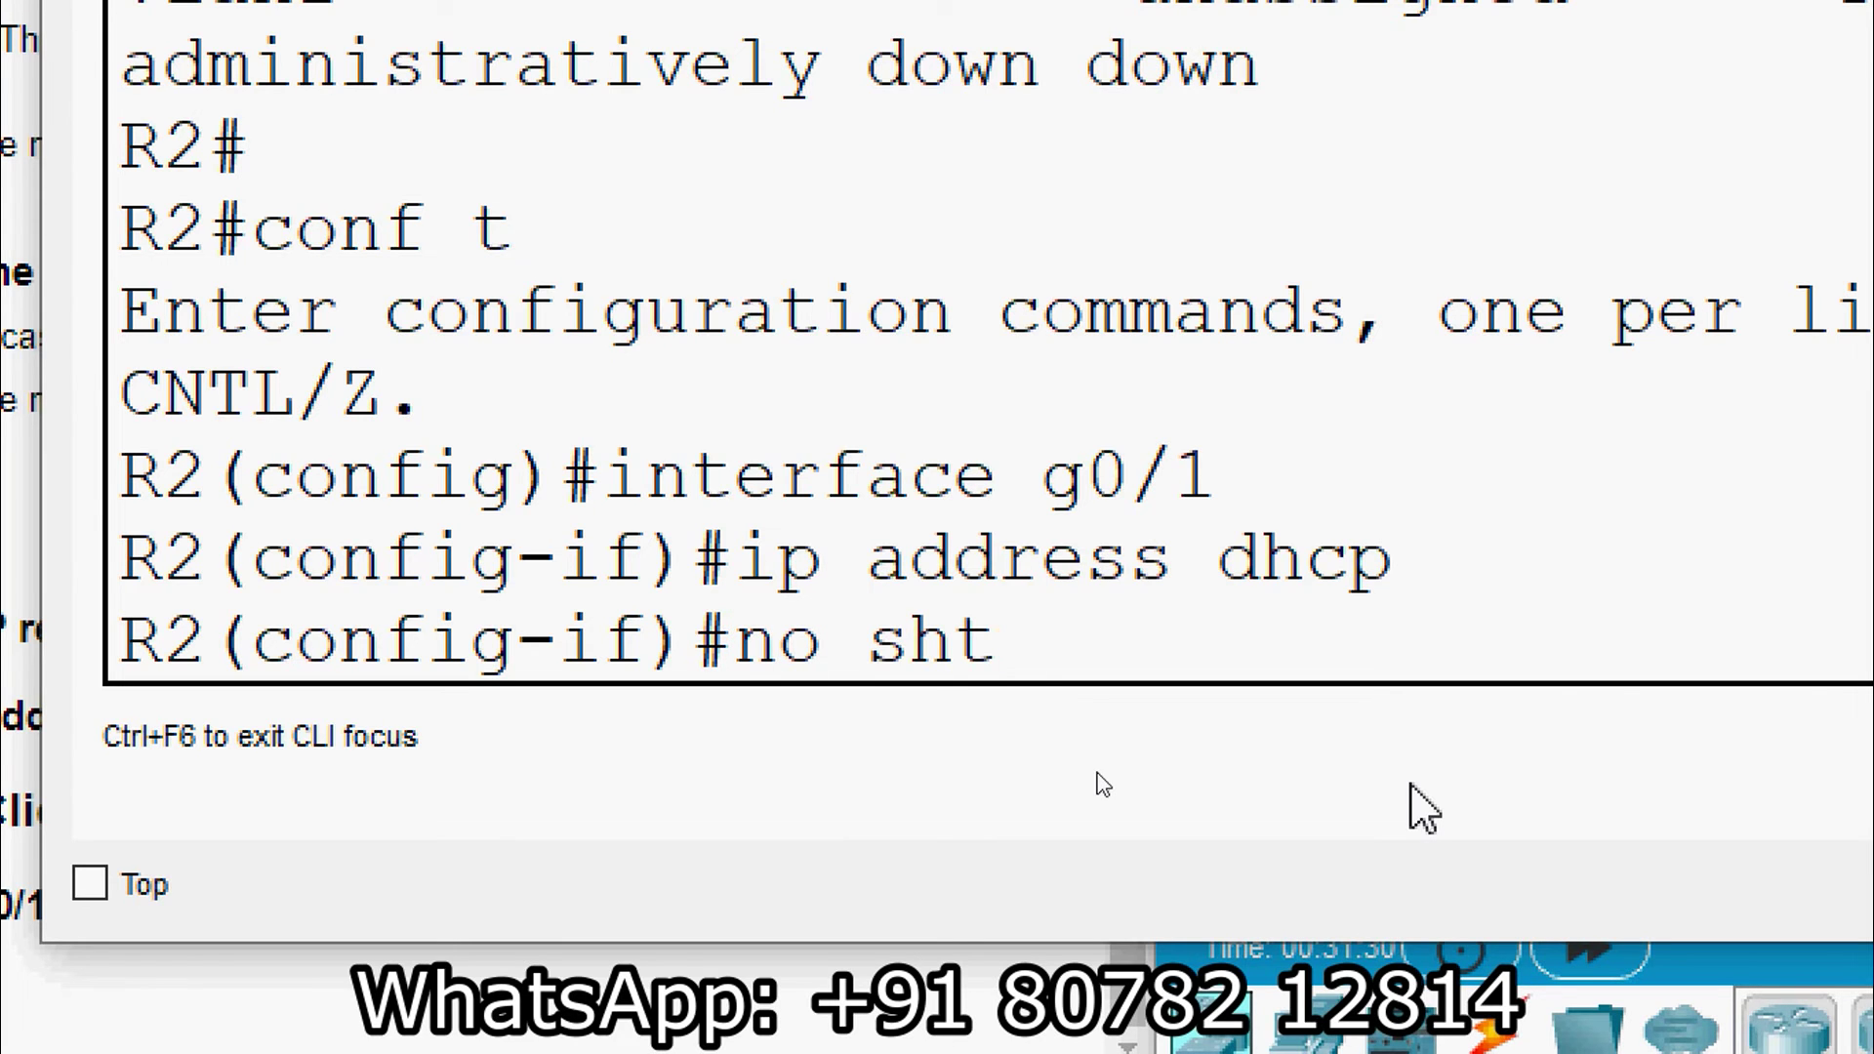
key("BackSpace")
type("udo")
key("BackSpace")
key("BackSpace")
type("t")
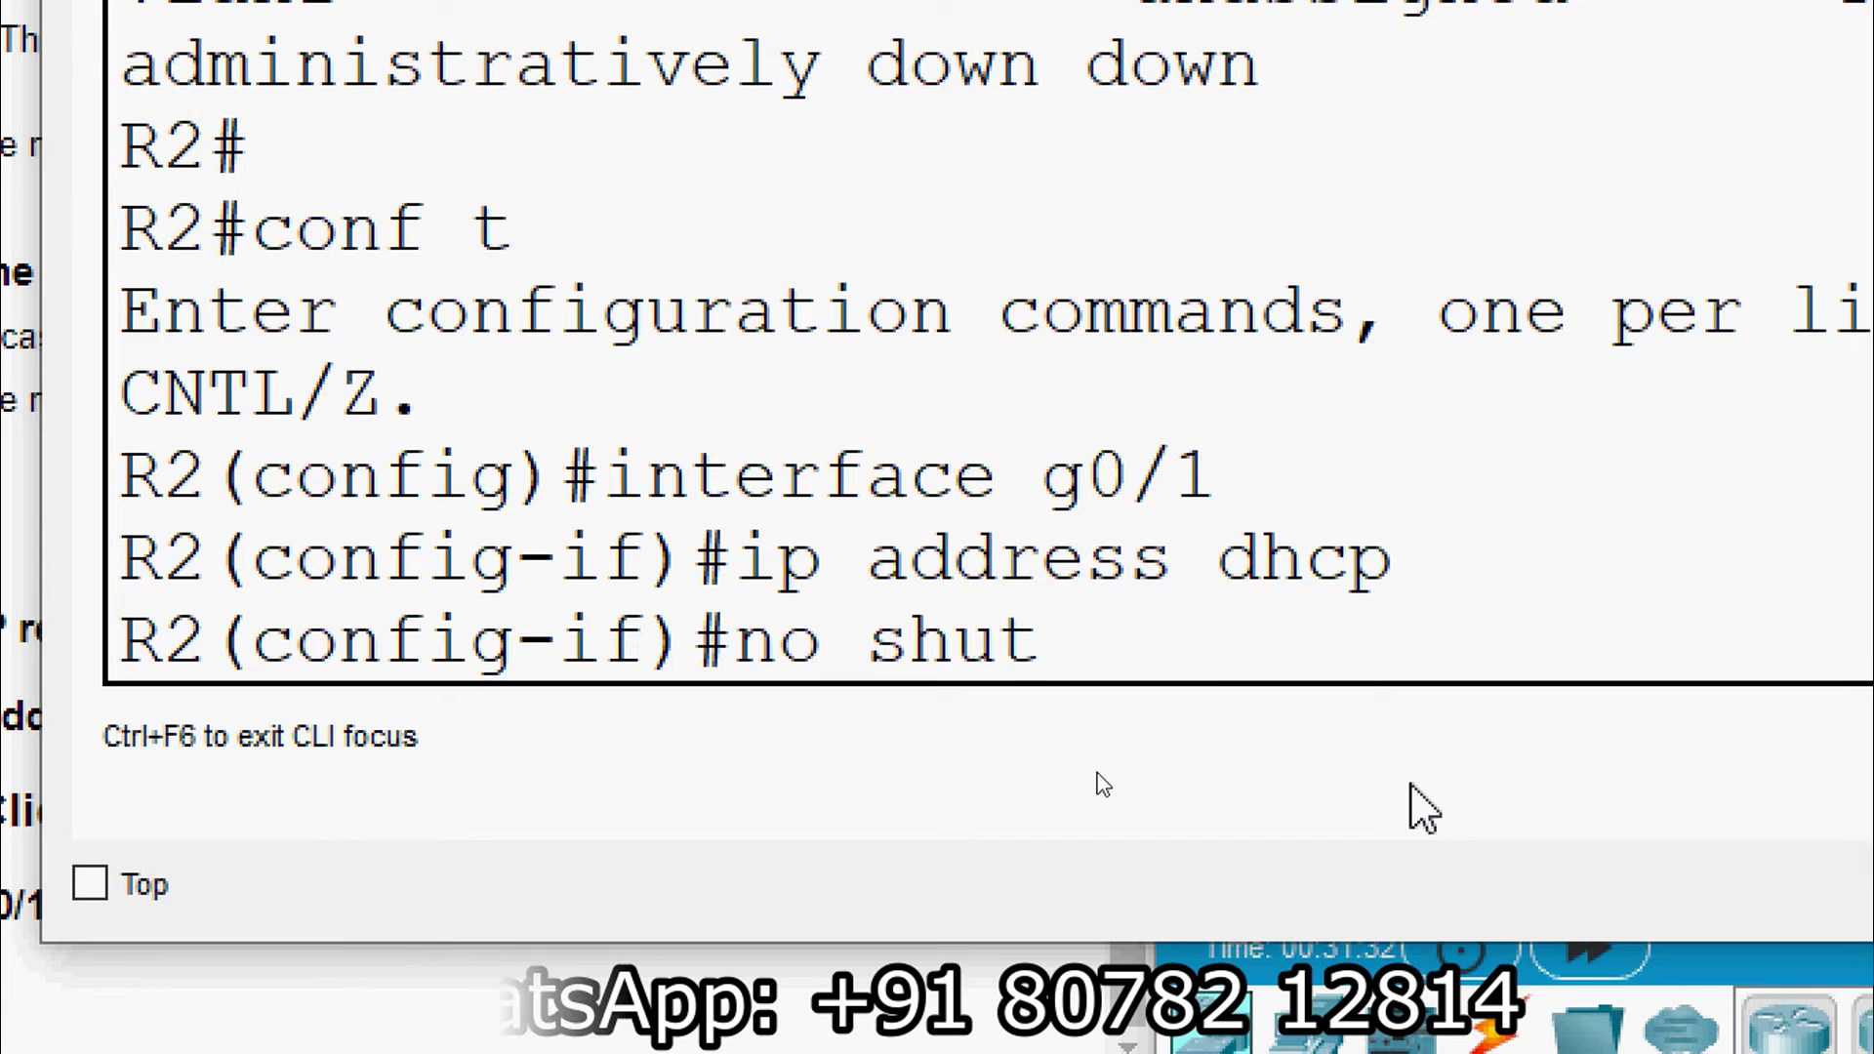
key("Tab")
key("Return")
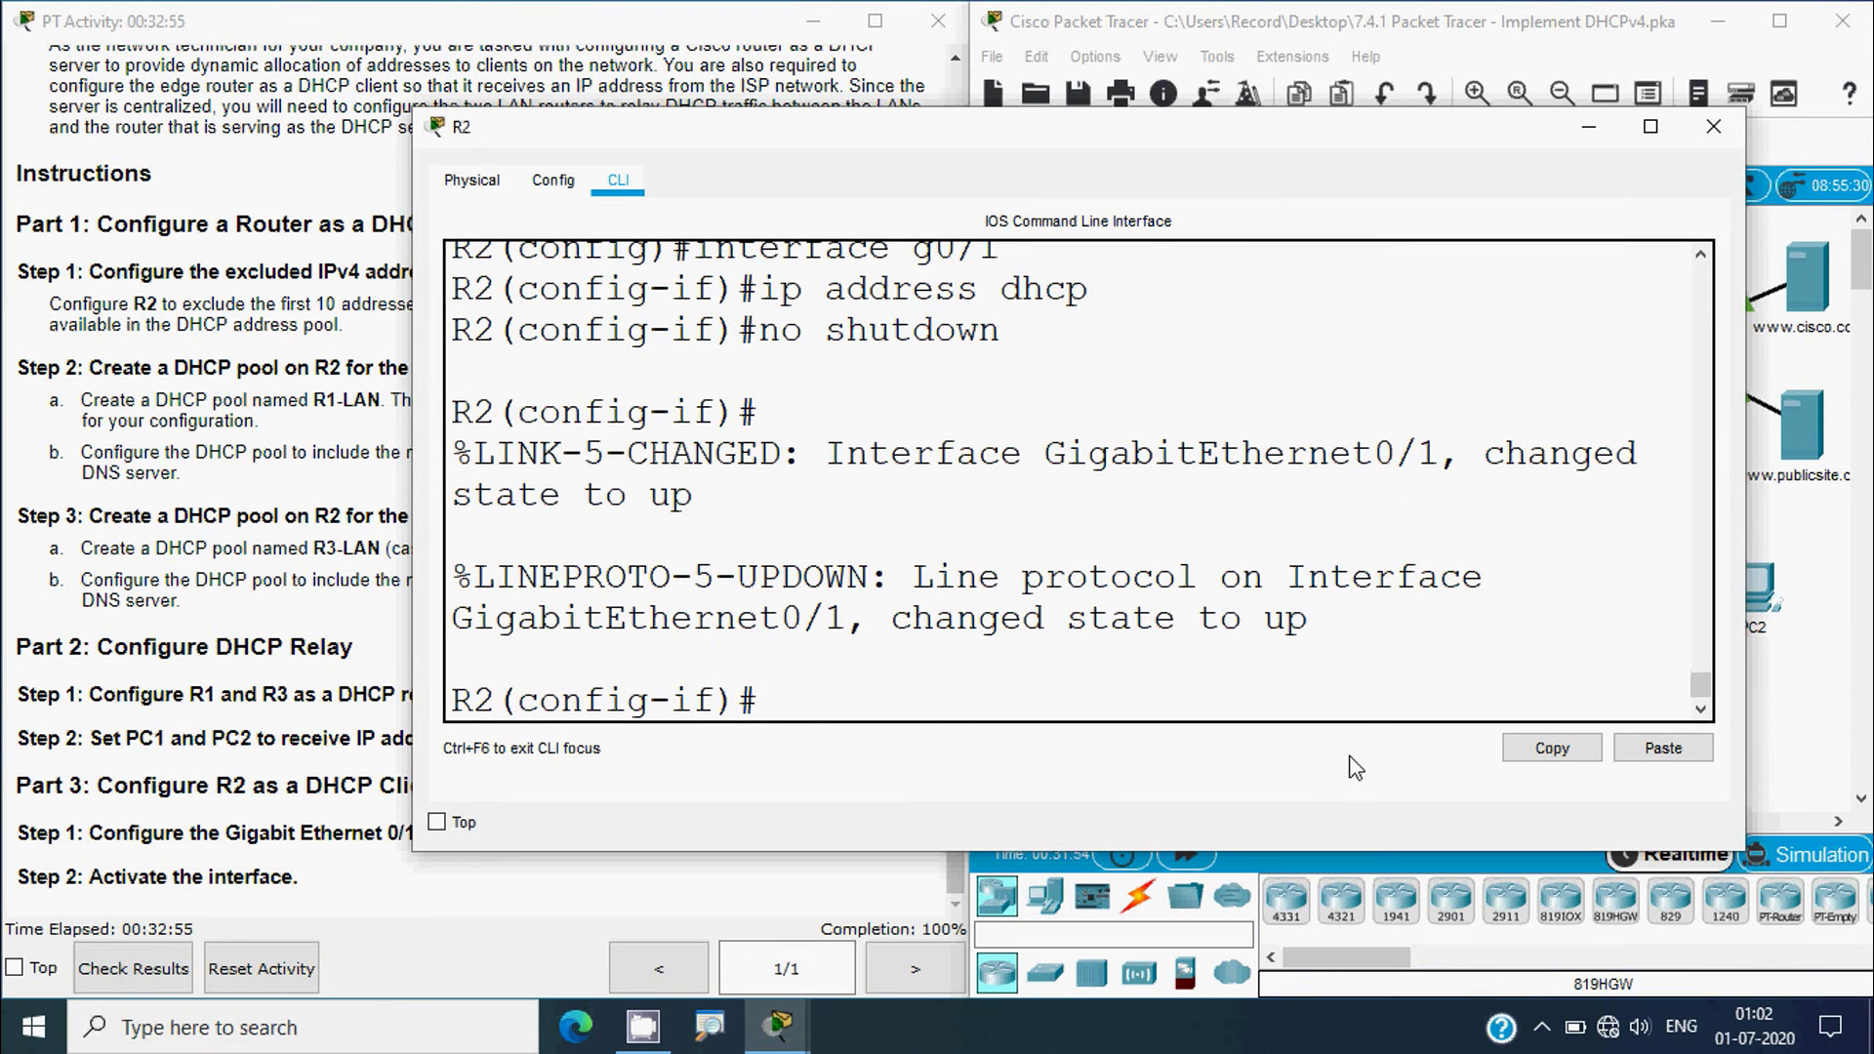
- Review the links in the topology, and end interface configuration on R2 to return to privileged EXEC mode
left_click(1786, 757)
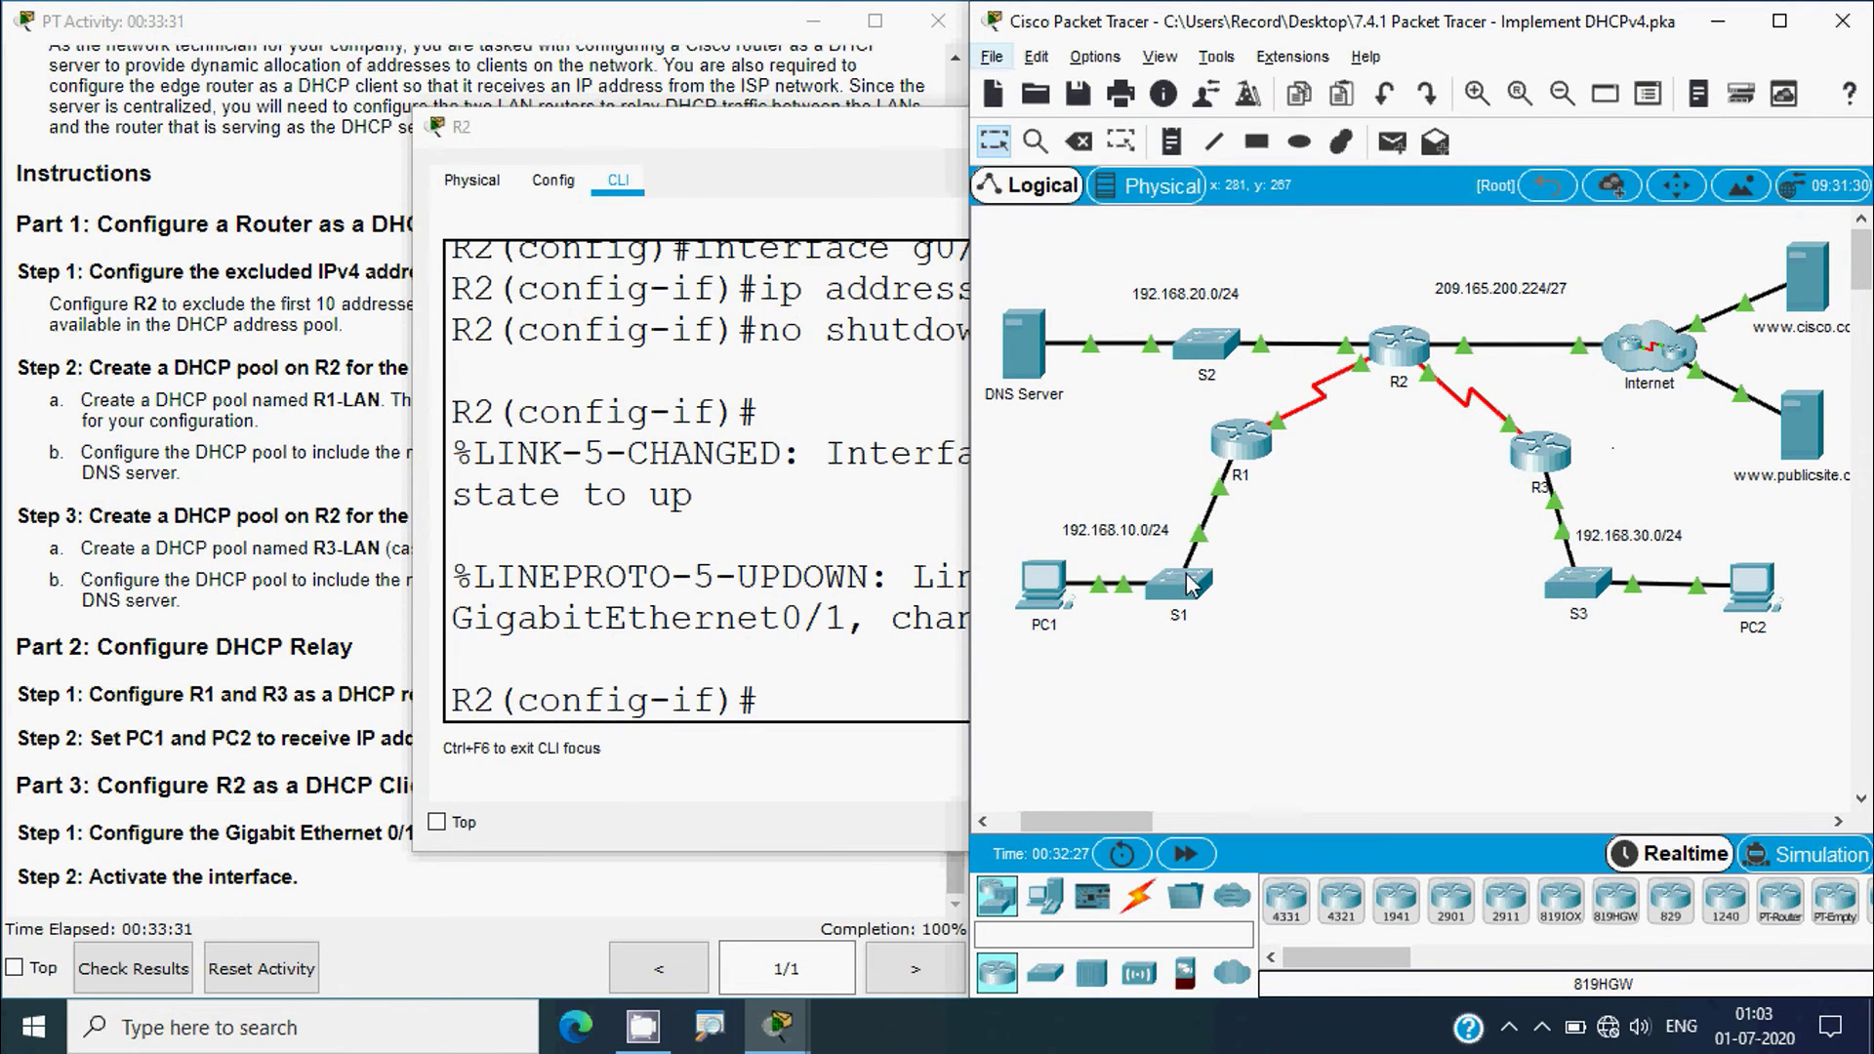
mouse_move(1183, 585)
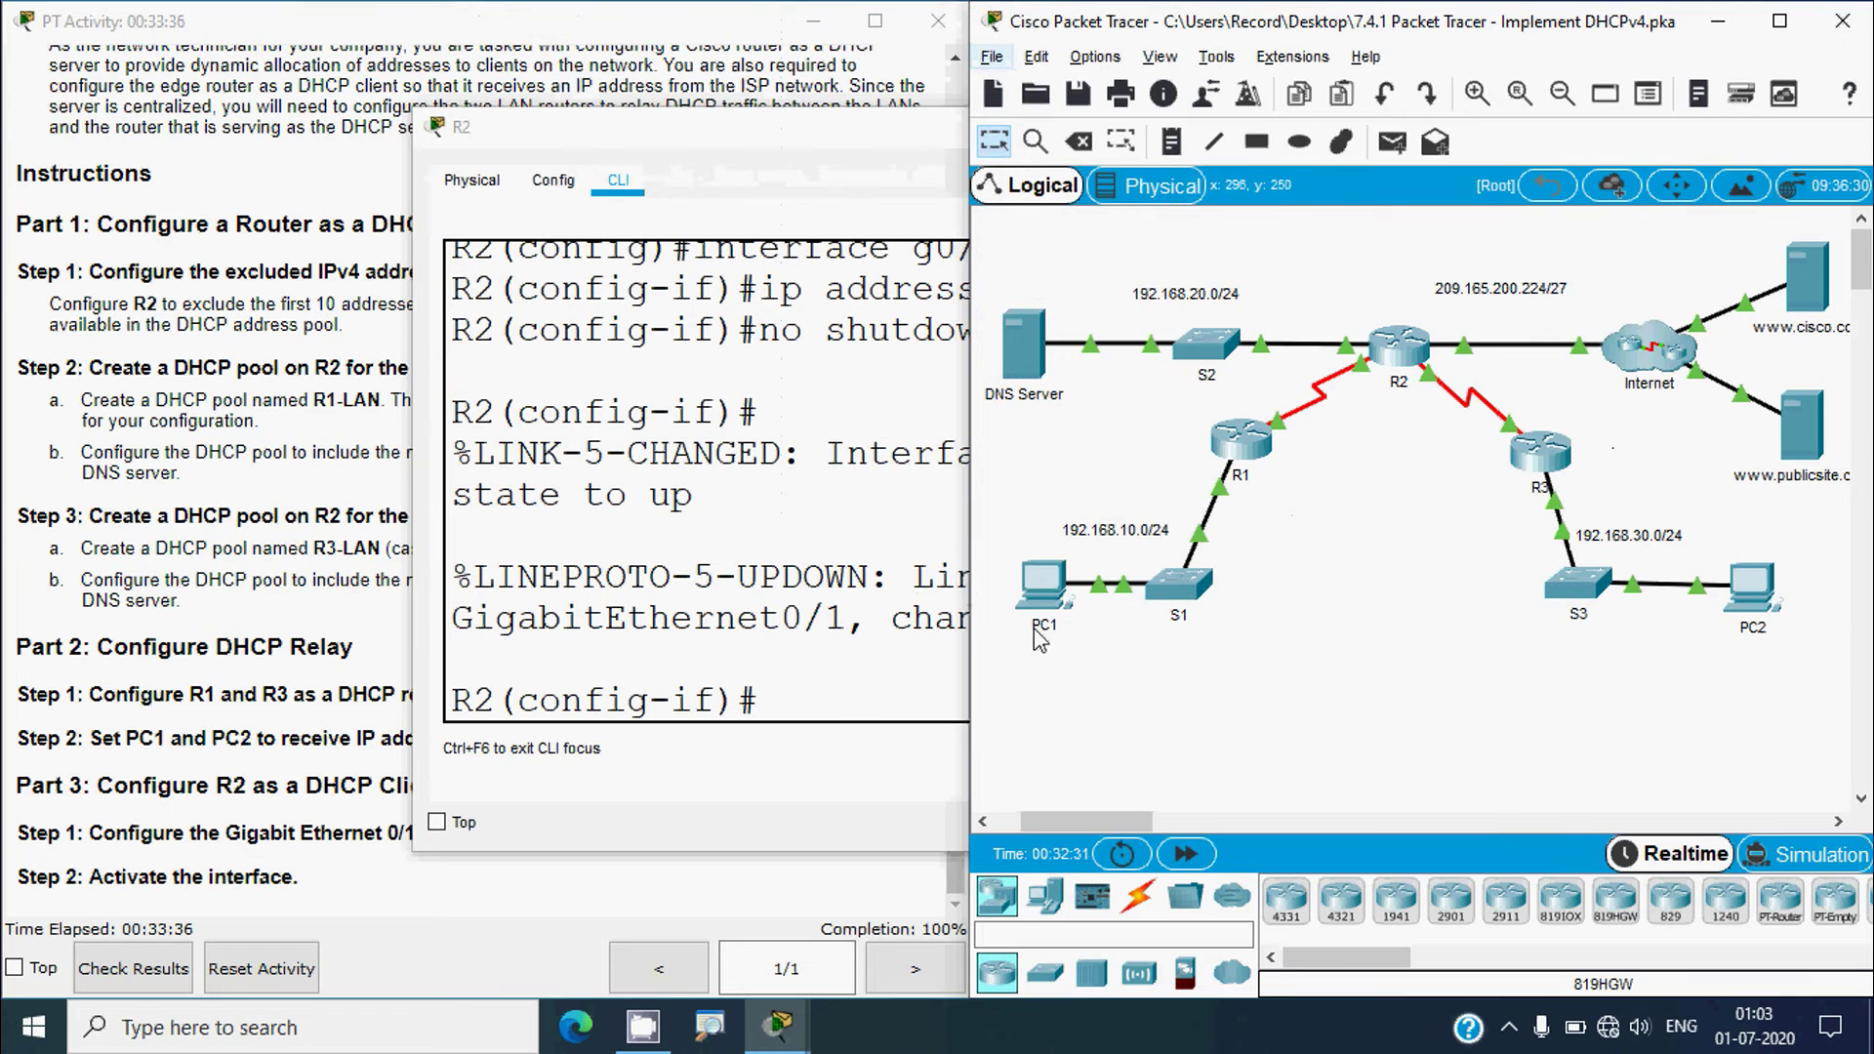
left_click(884, 717)
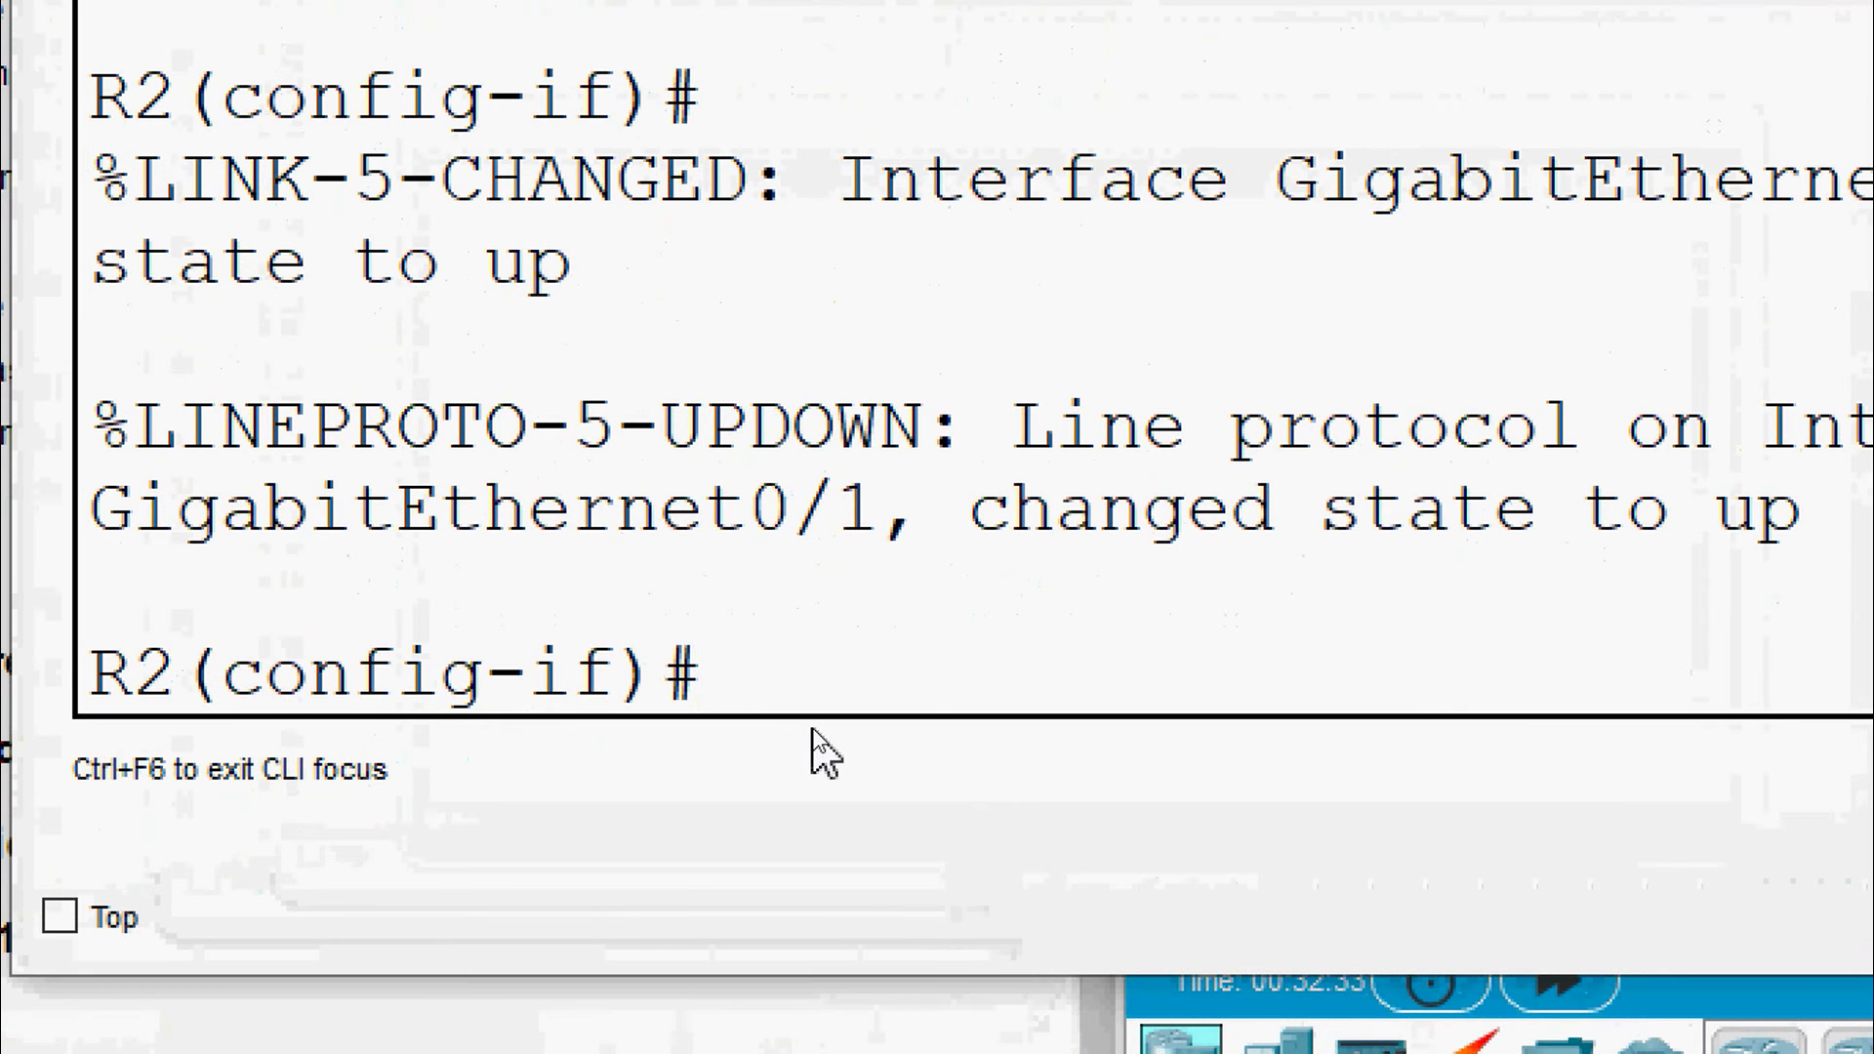
type("end")
key("Return")
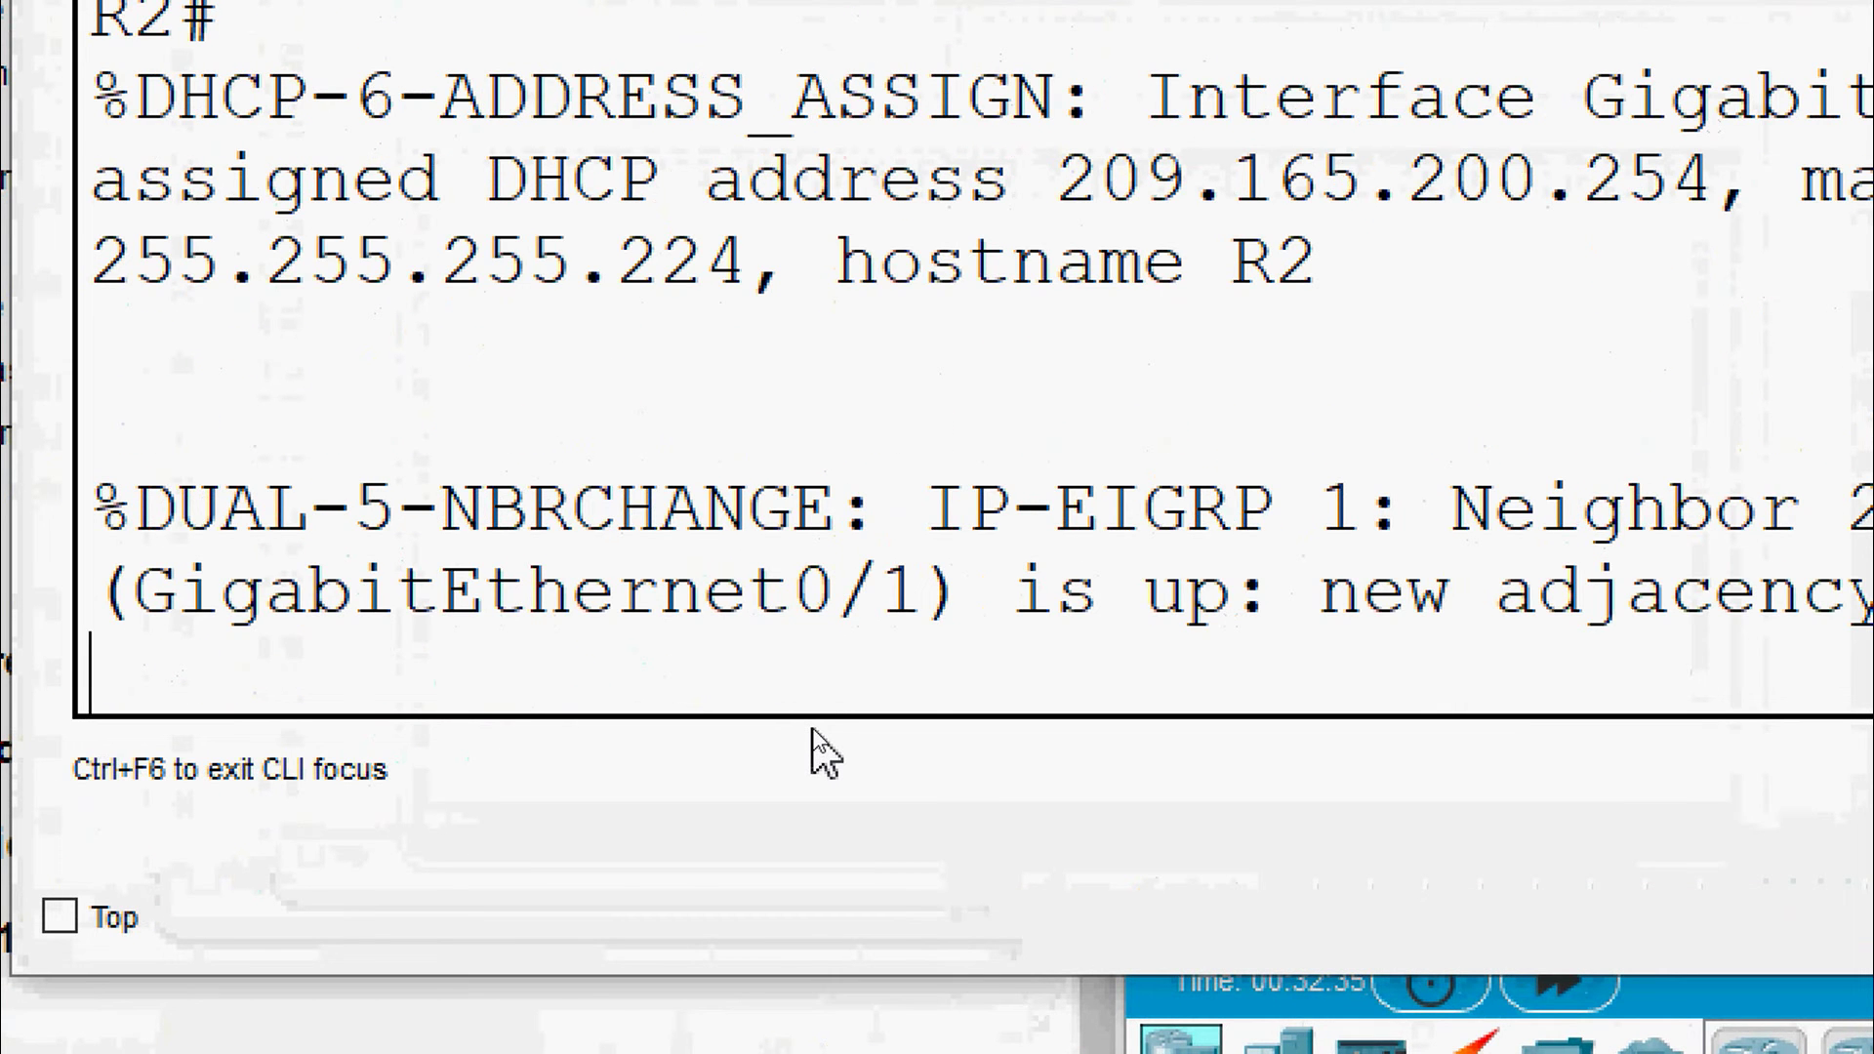
key("Return")
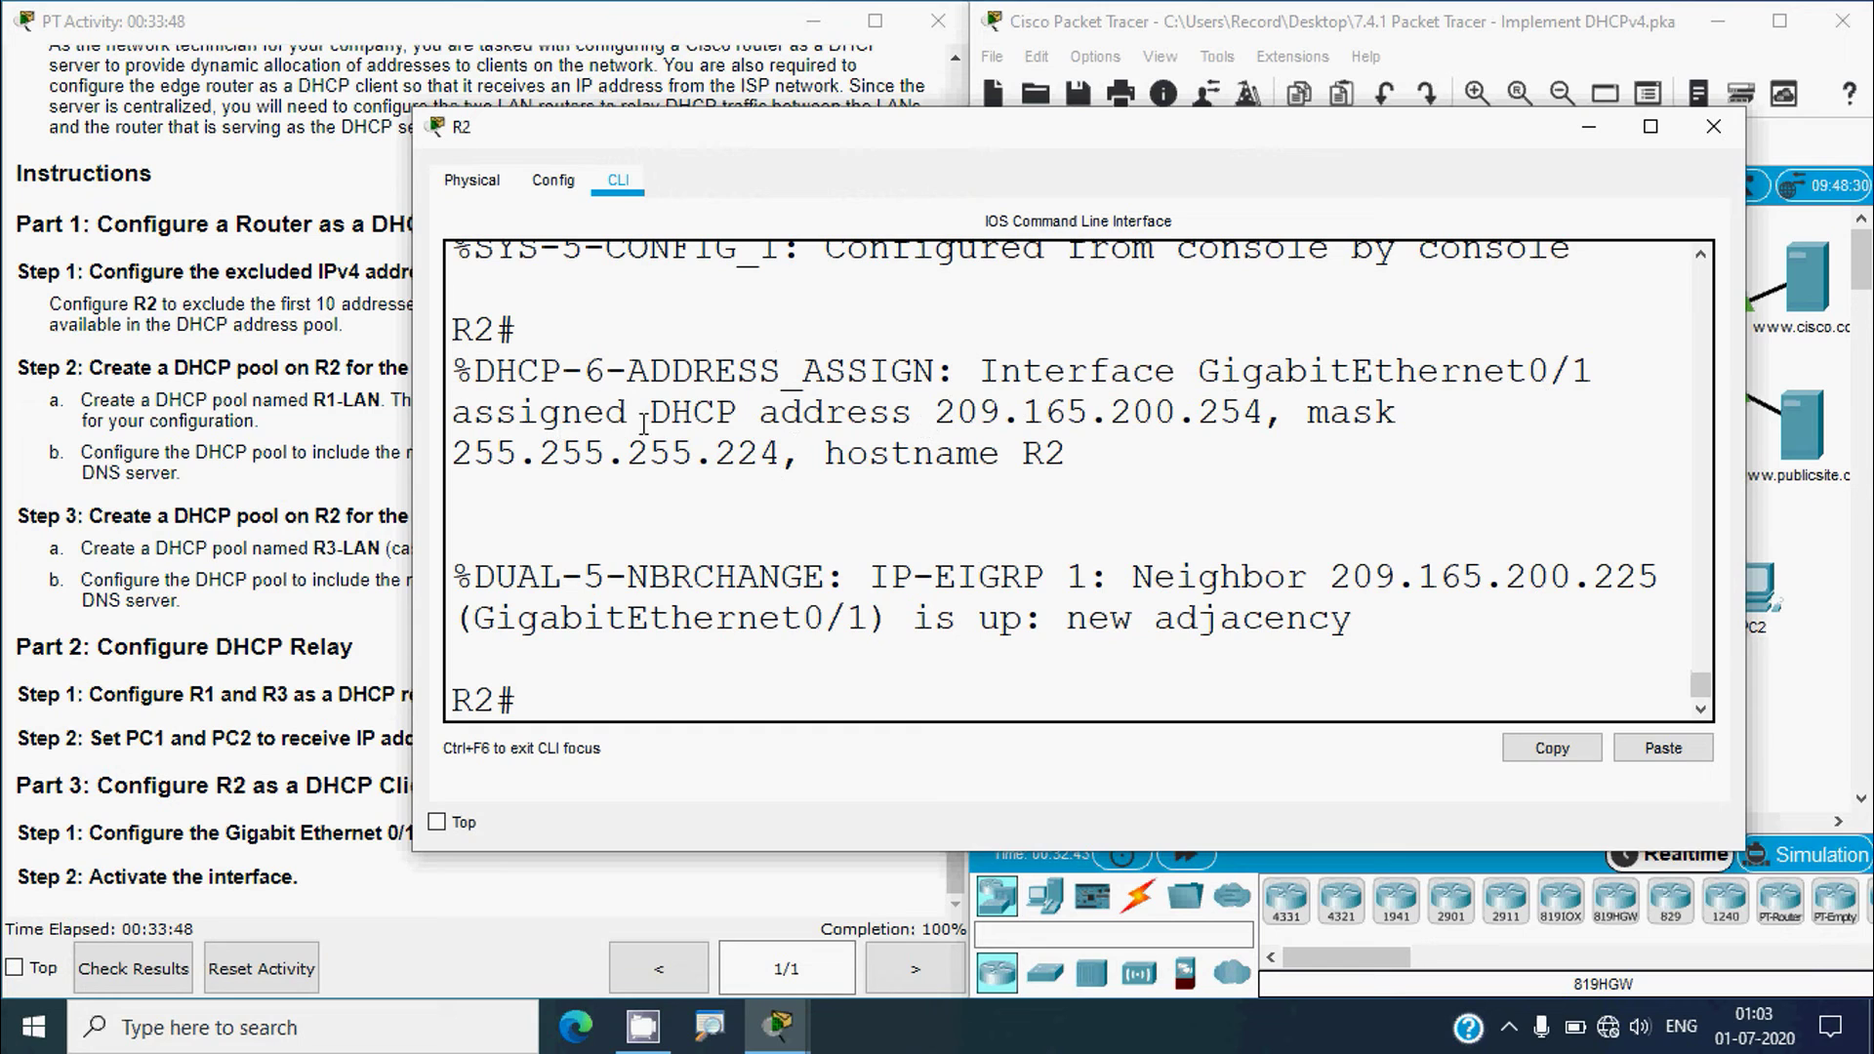
- Read the address, mask and hostname in R2's DHCP assignment message for GigabitEthernet0/1
left_click_drag(644, 423, 1397, 412)
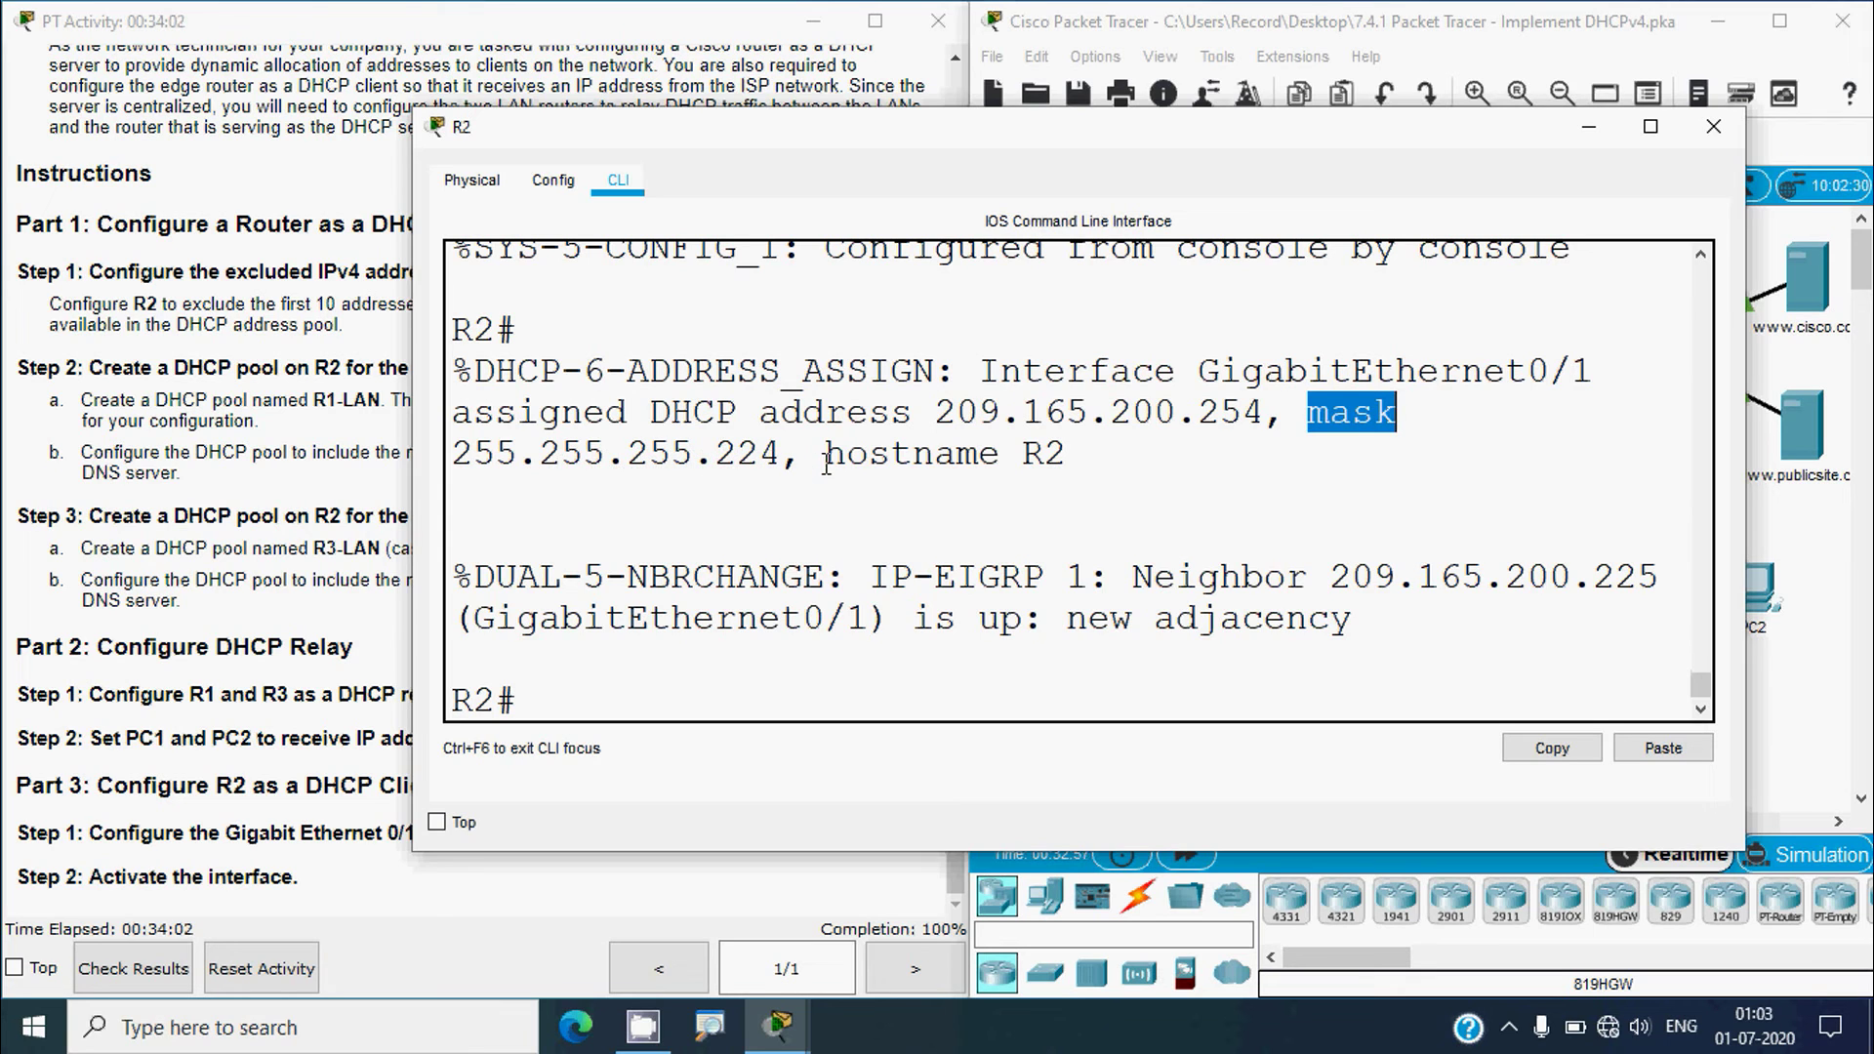
left_click_drag(825, 454, 1044, 454)
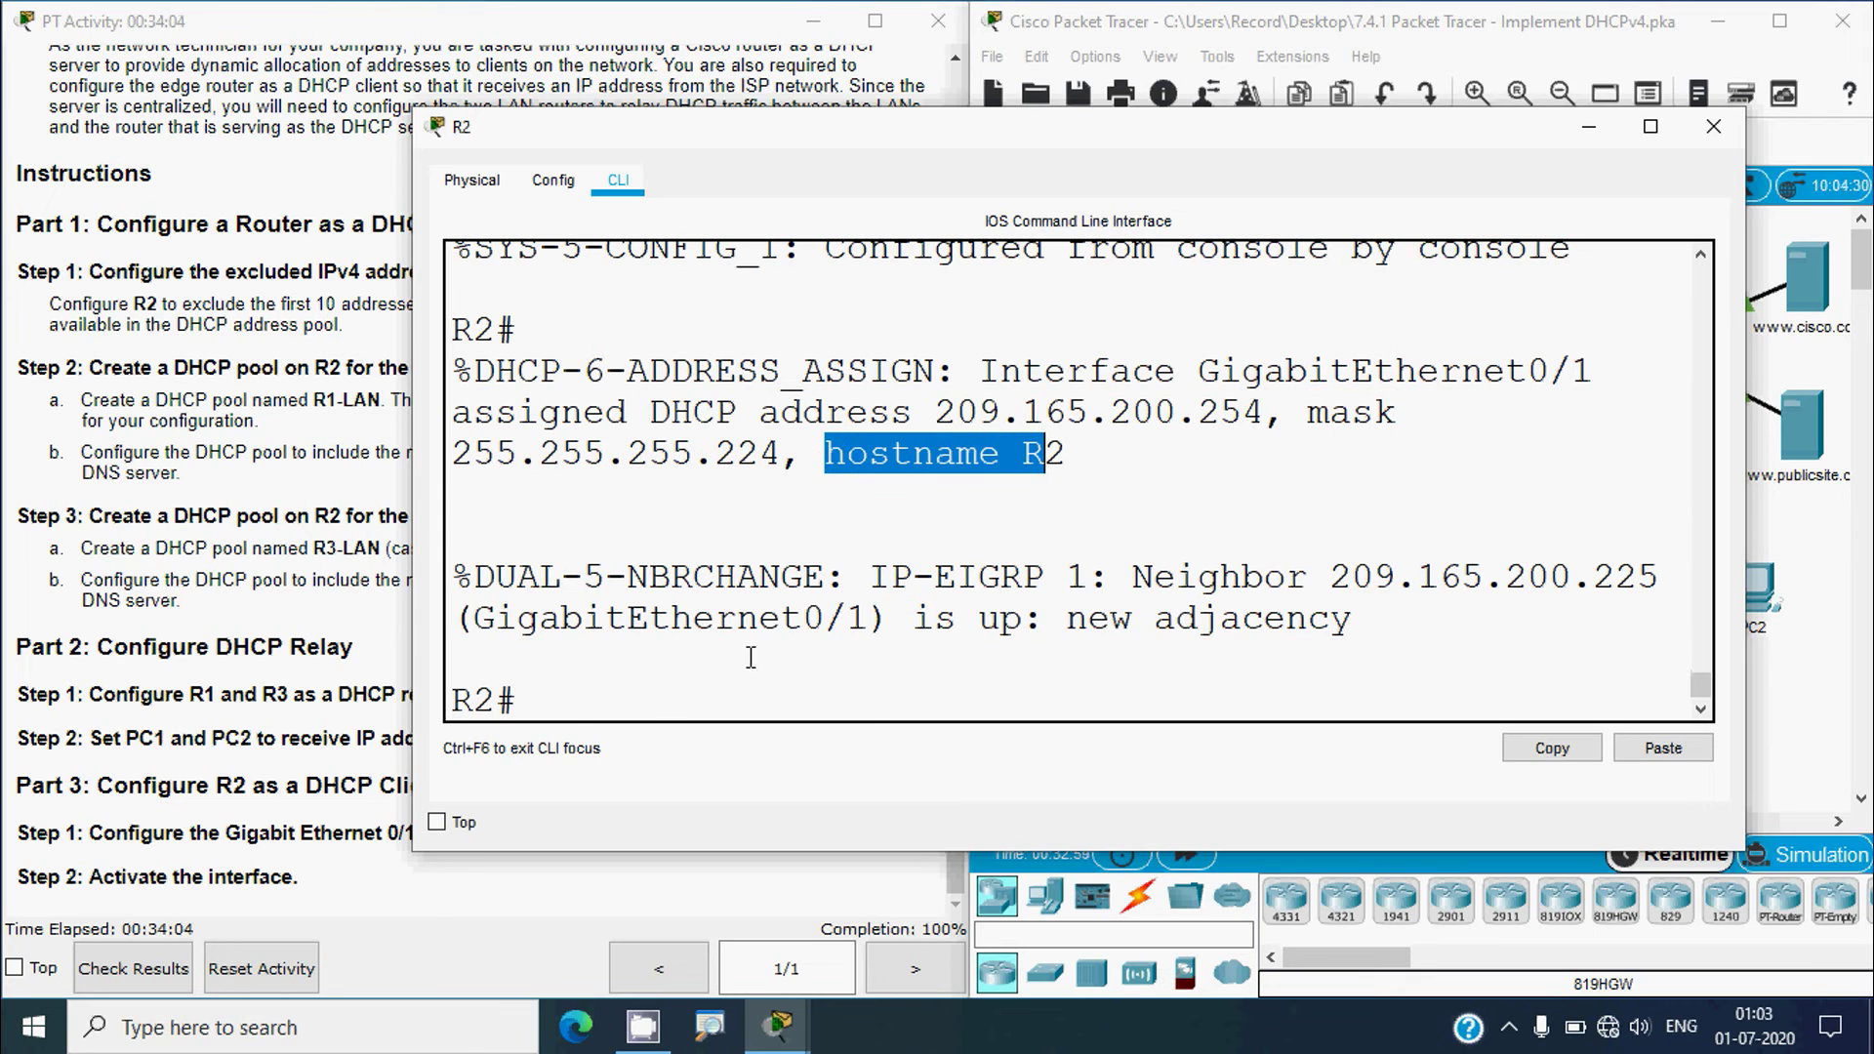
left_click(557, 712)
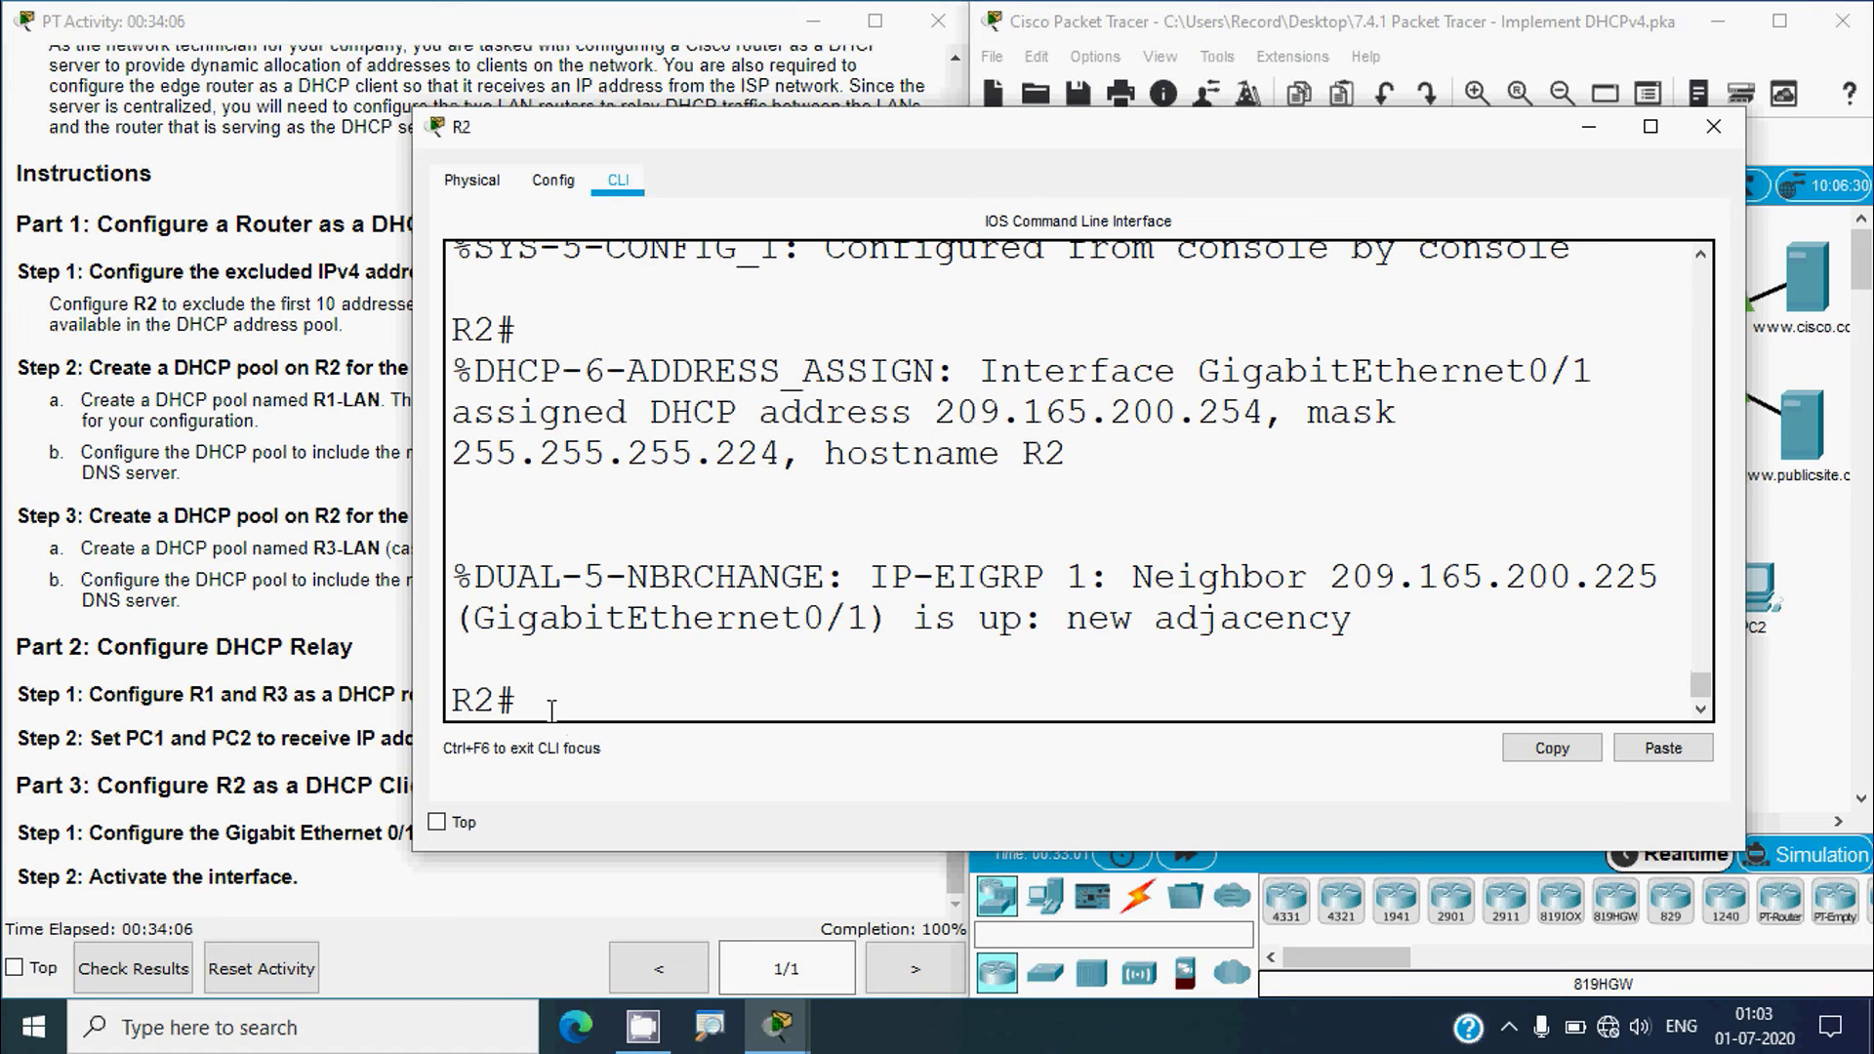
- List R2's interfaces, addresses and status with show ip interface brief in an enlarged window
type("ow i")
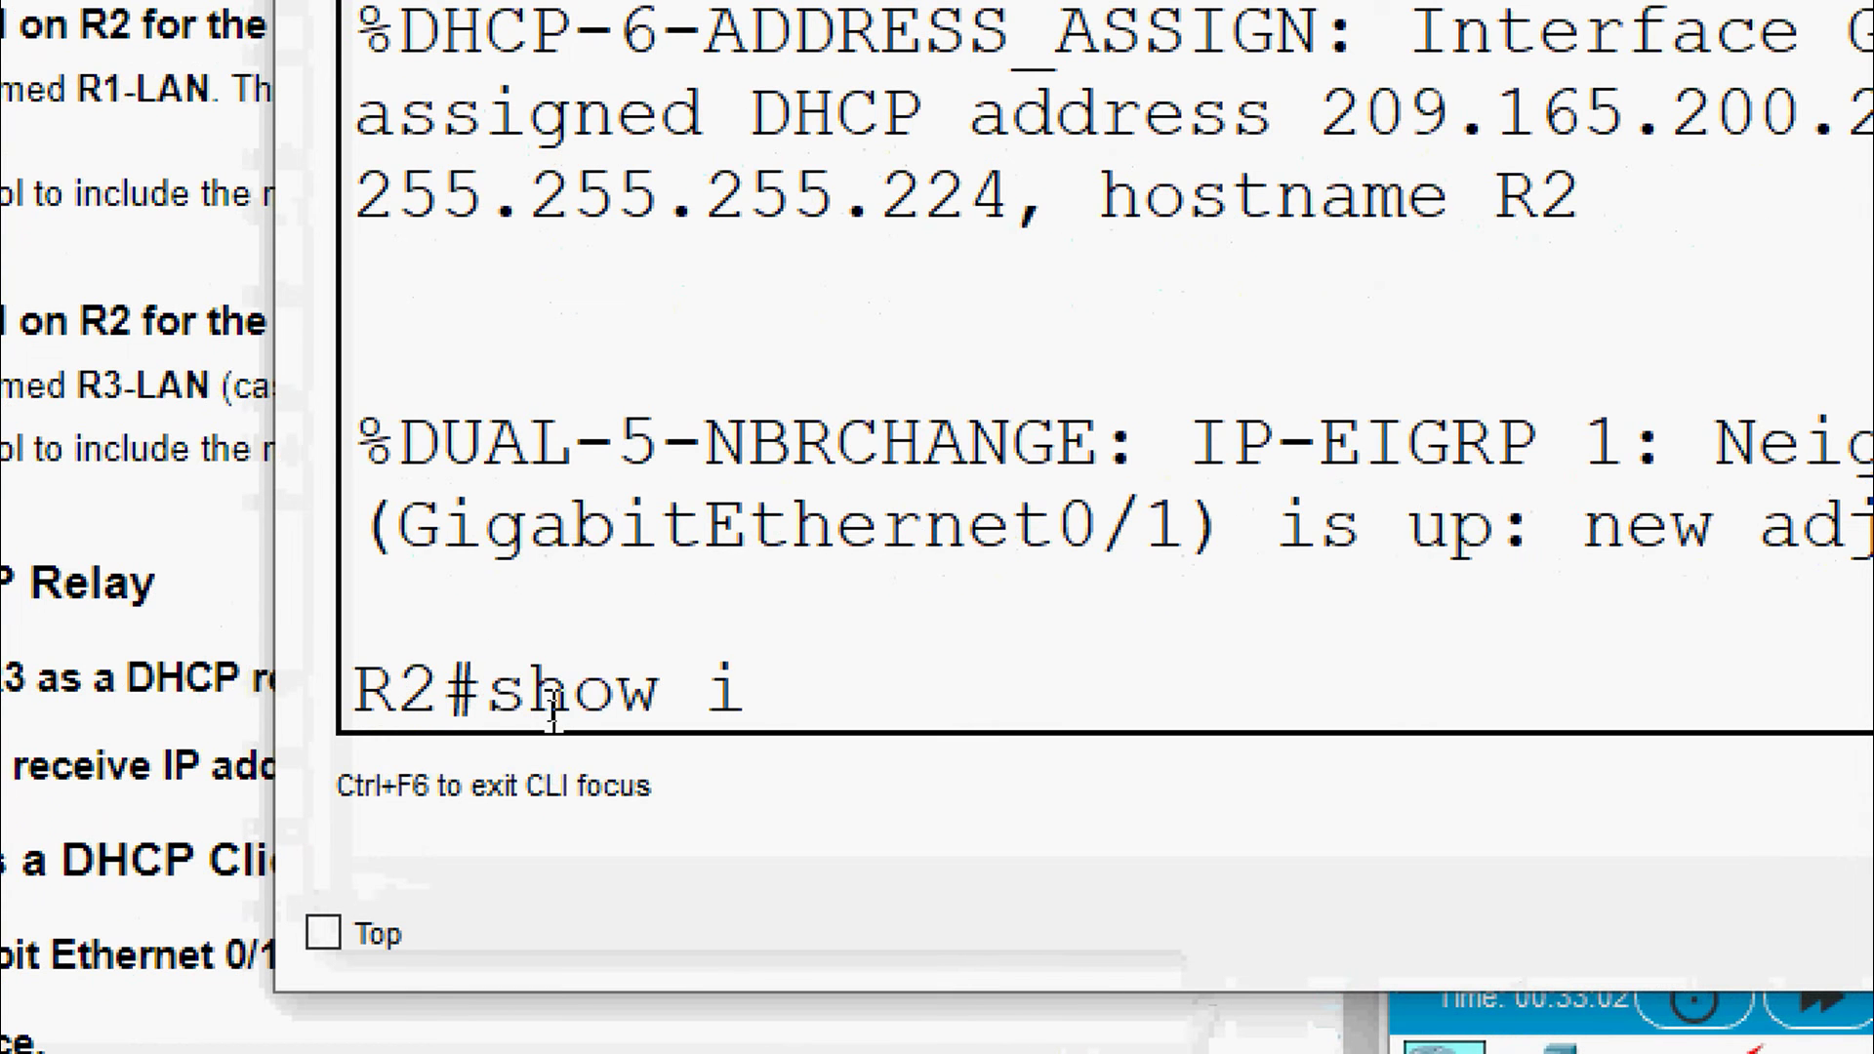
type("p interface brief")
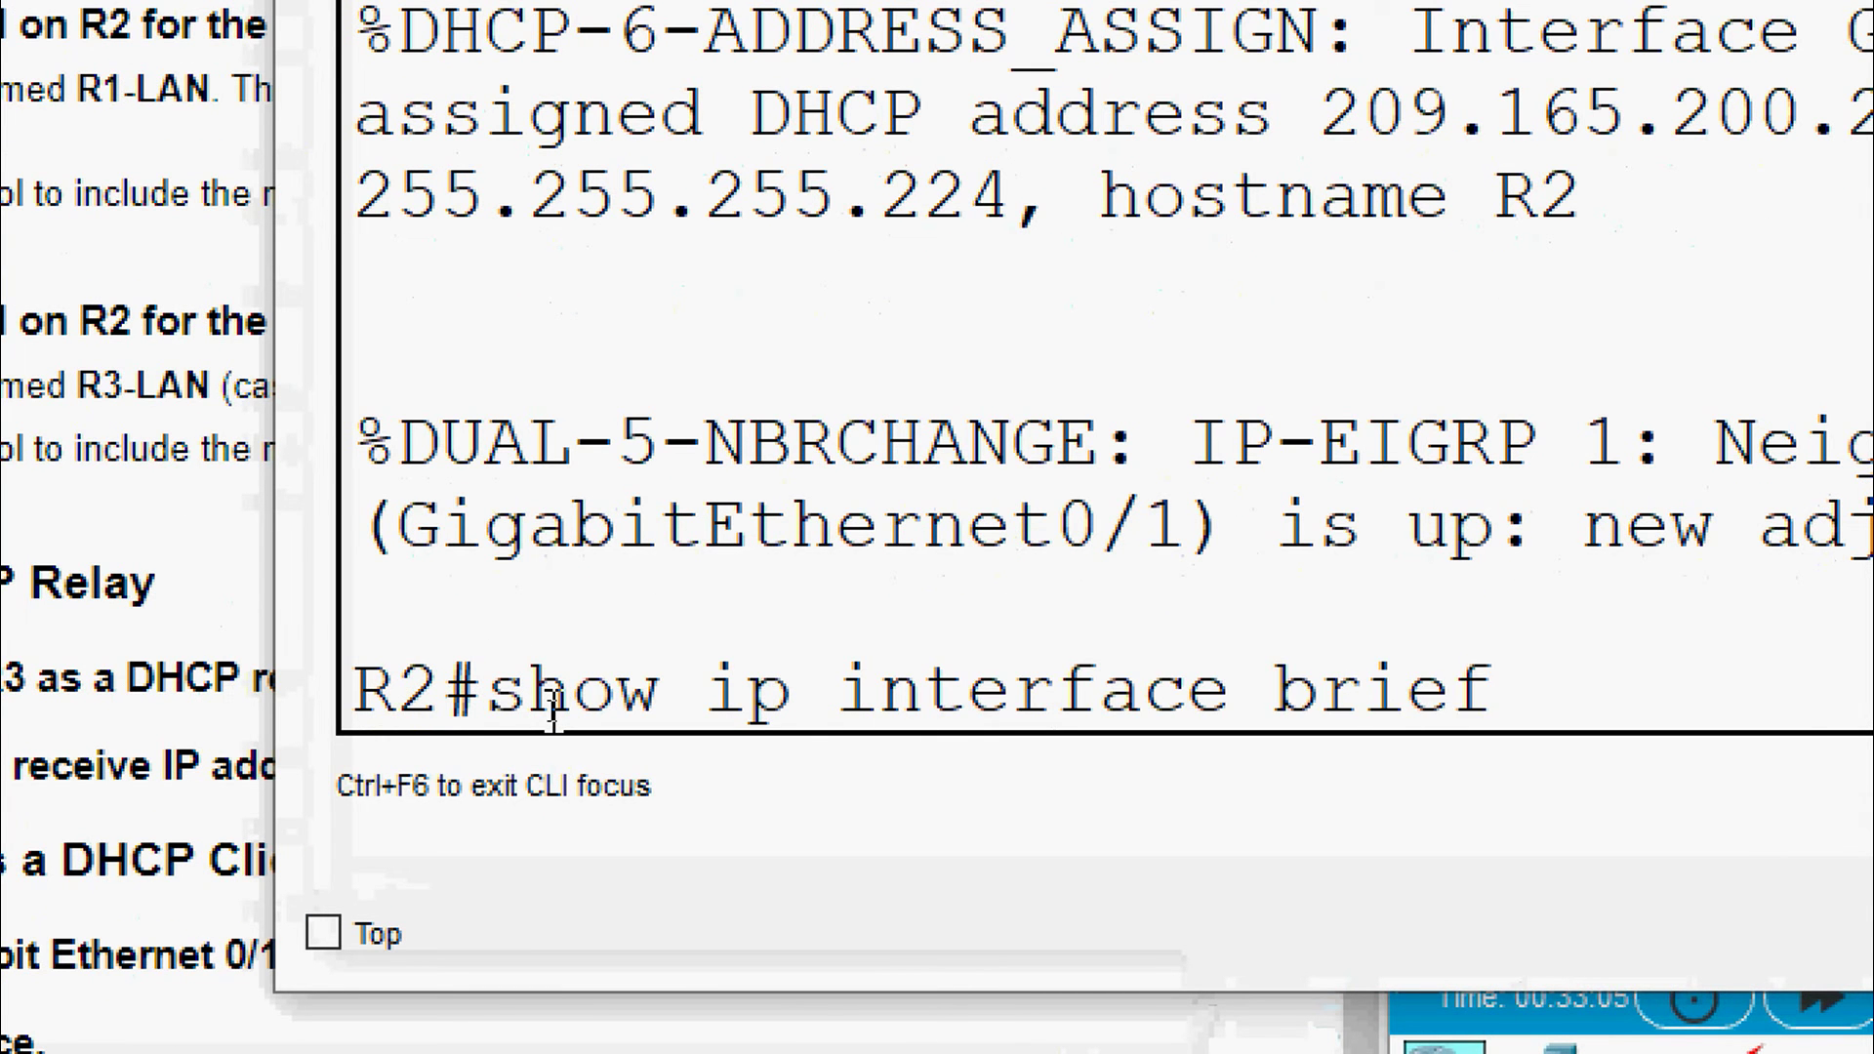
key("Return")
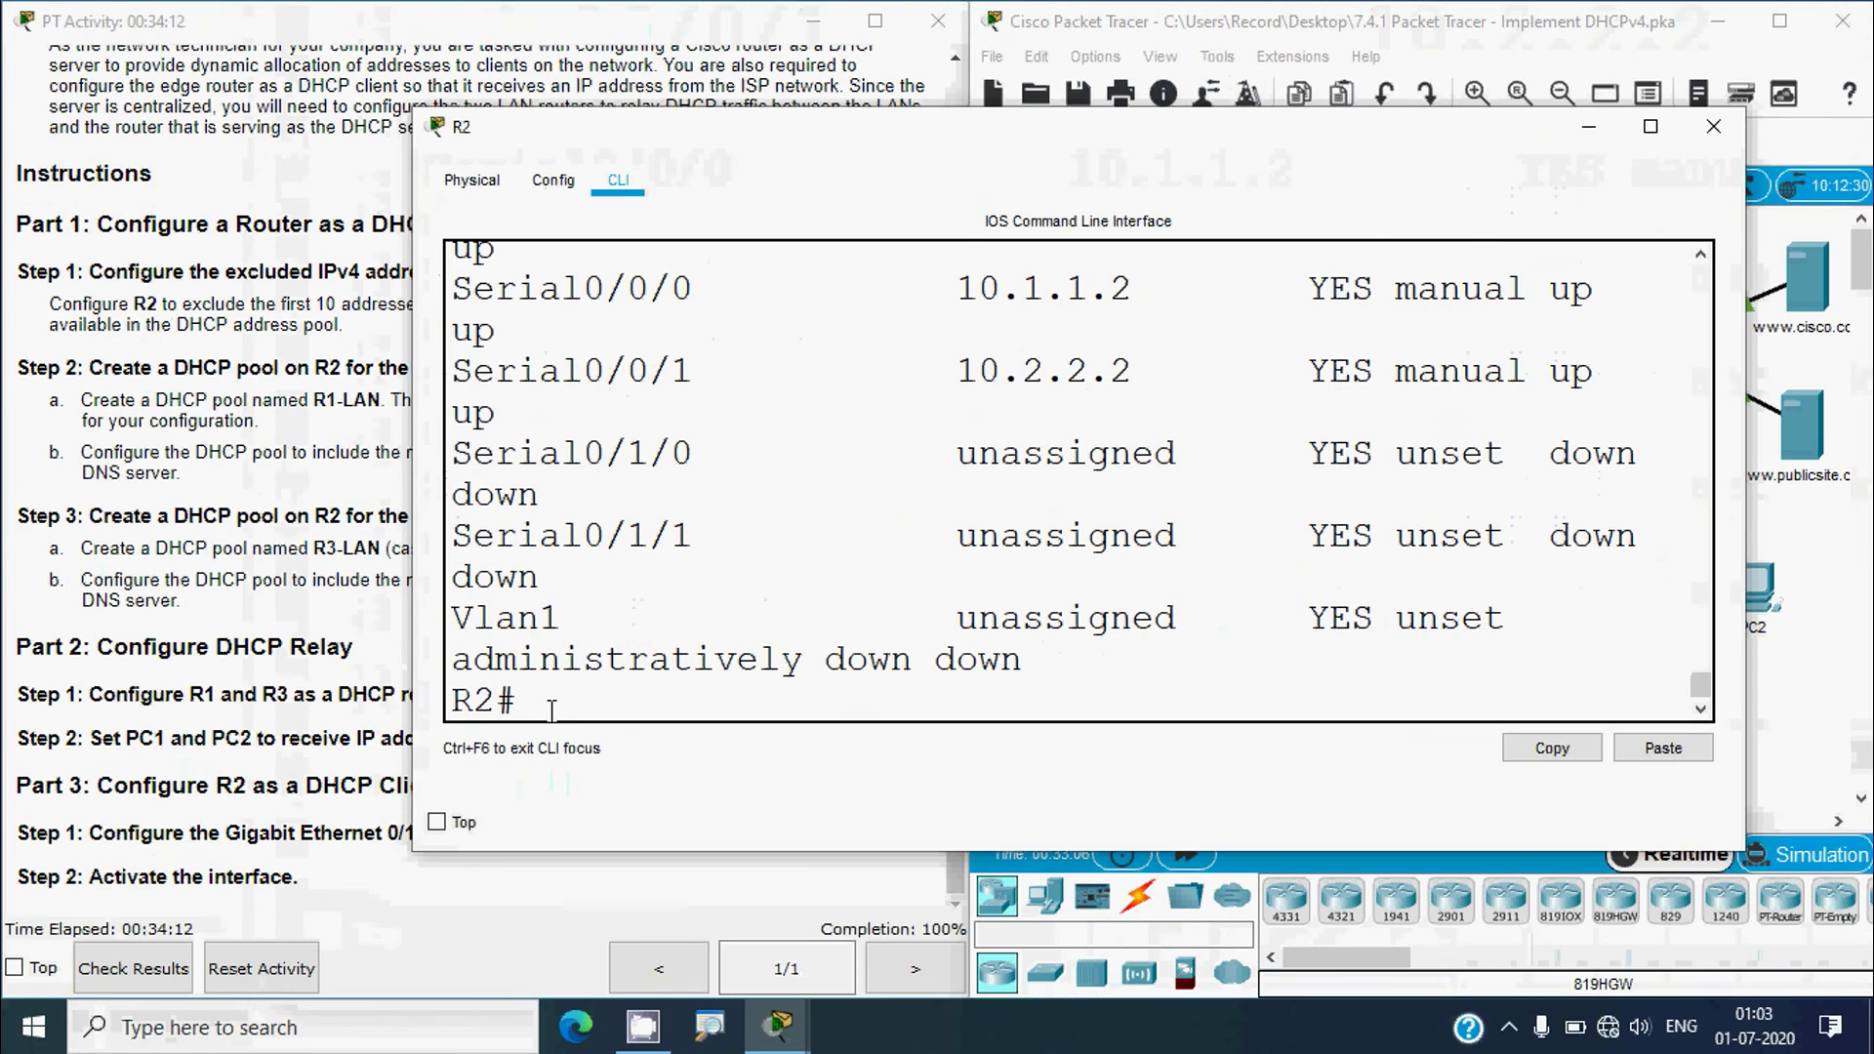
left_click(1643, 128)
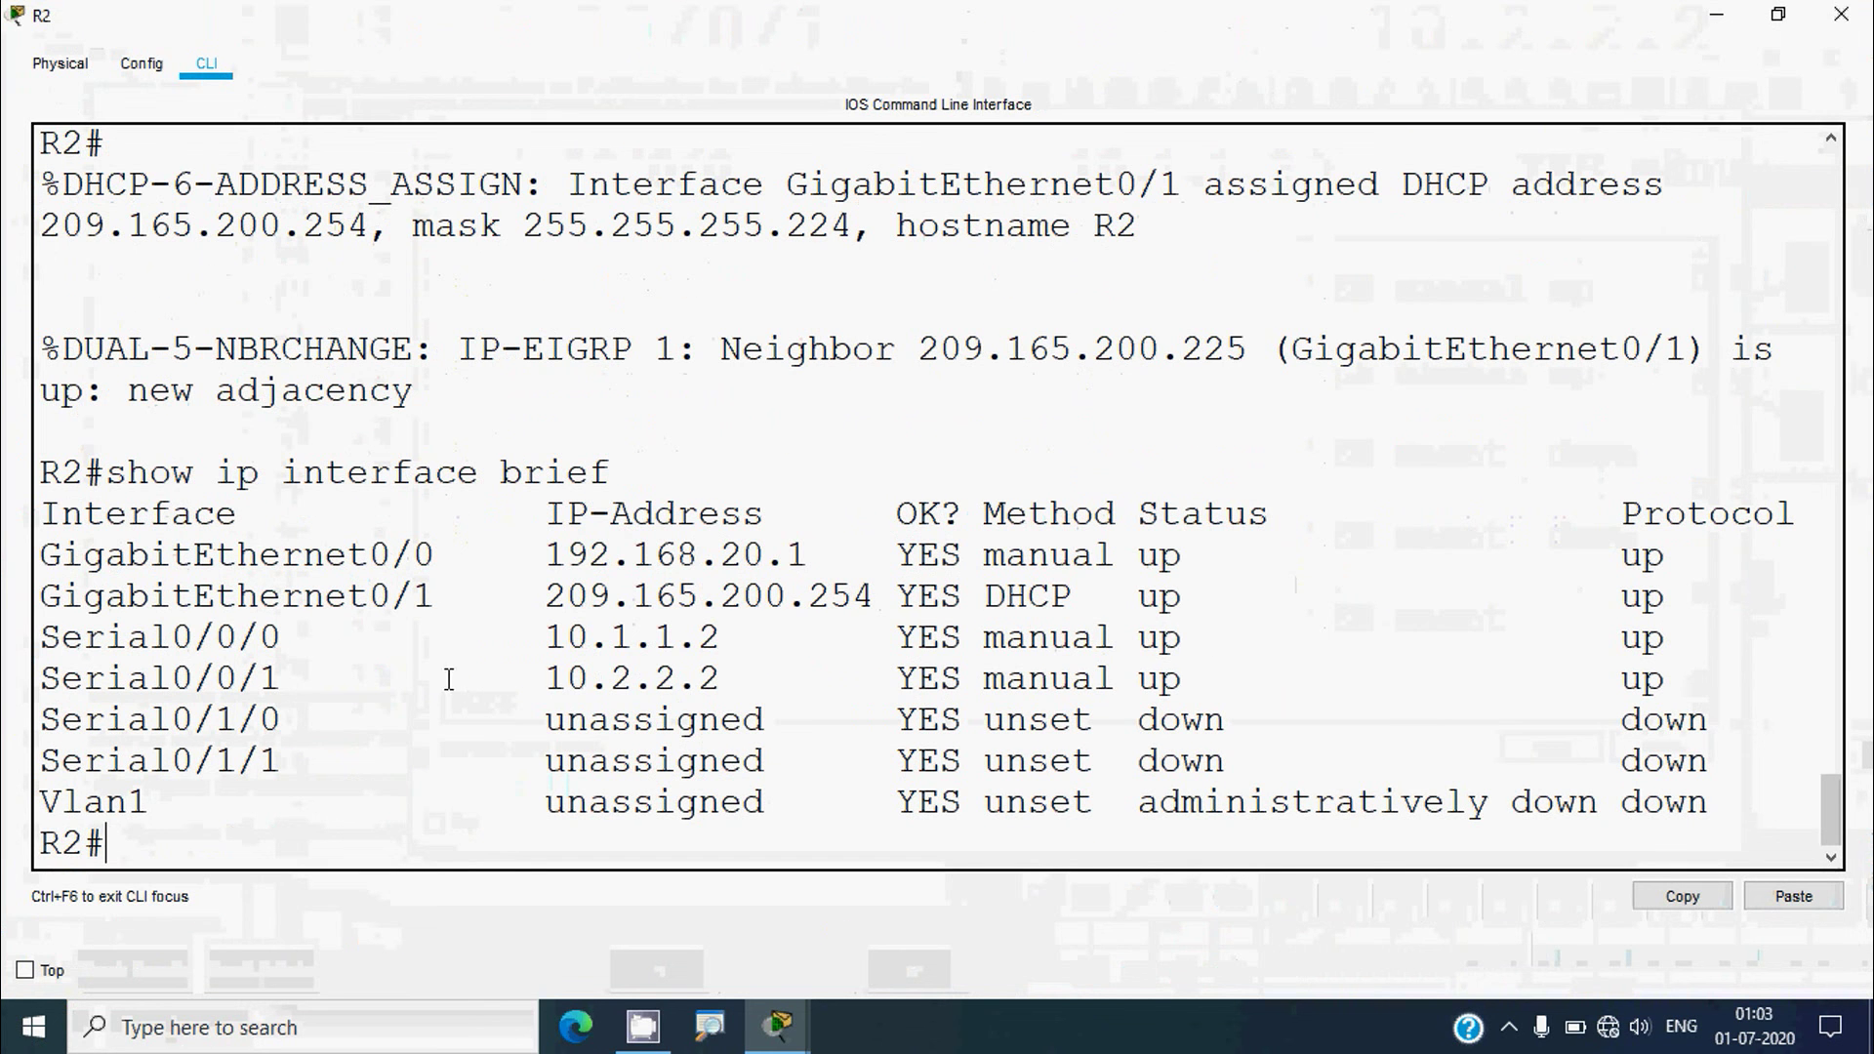
- Examine GigabitEthernet0/1's IP address, method, status and protocol in R2's interface list, and close the router window
left_click_drag(52, 595, 940, 600)
left_click_drag(997, 517, 1118, 514)
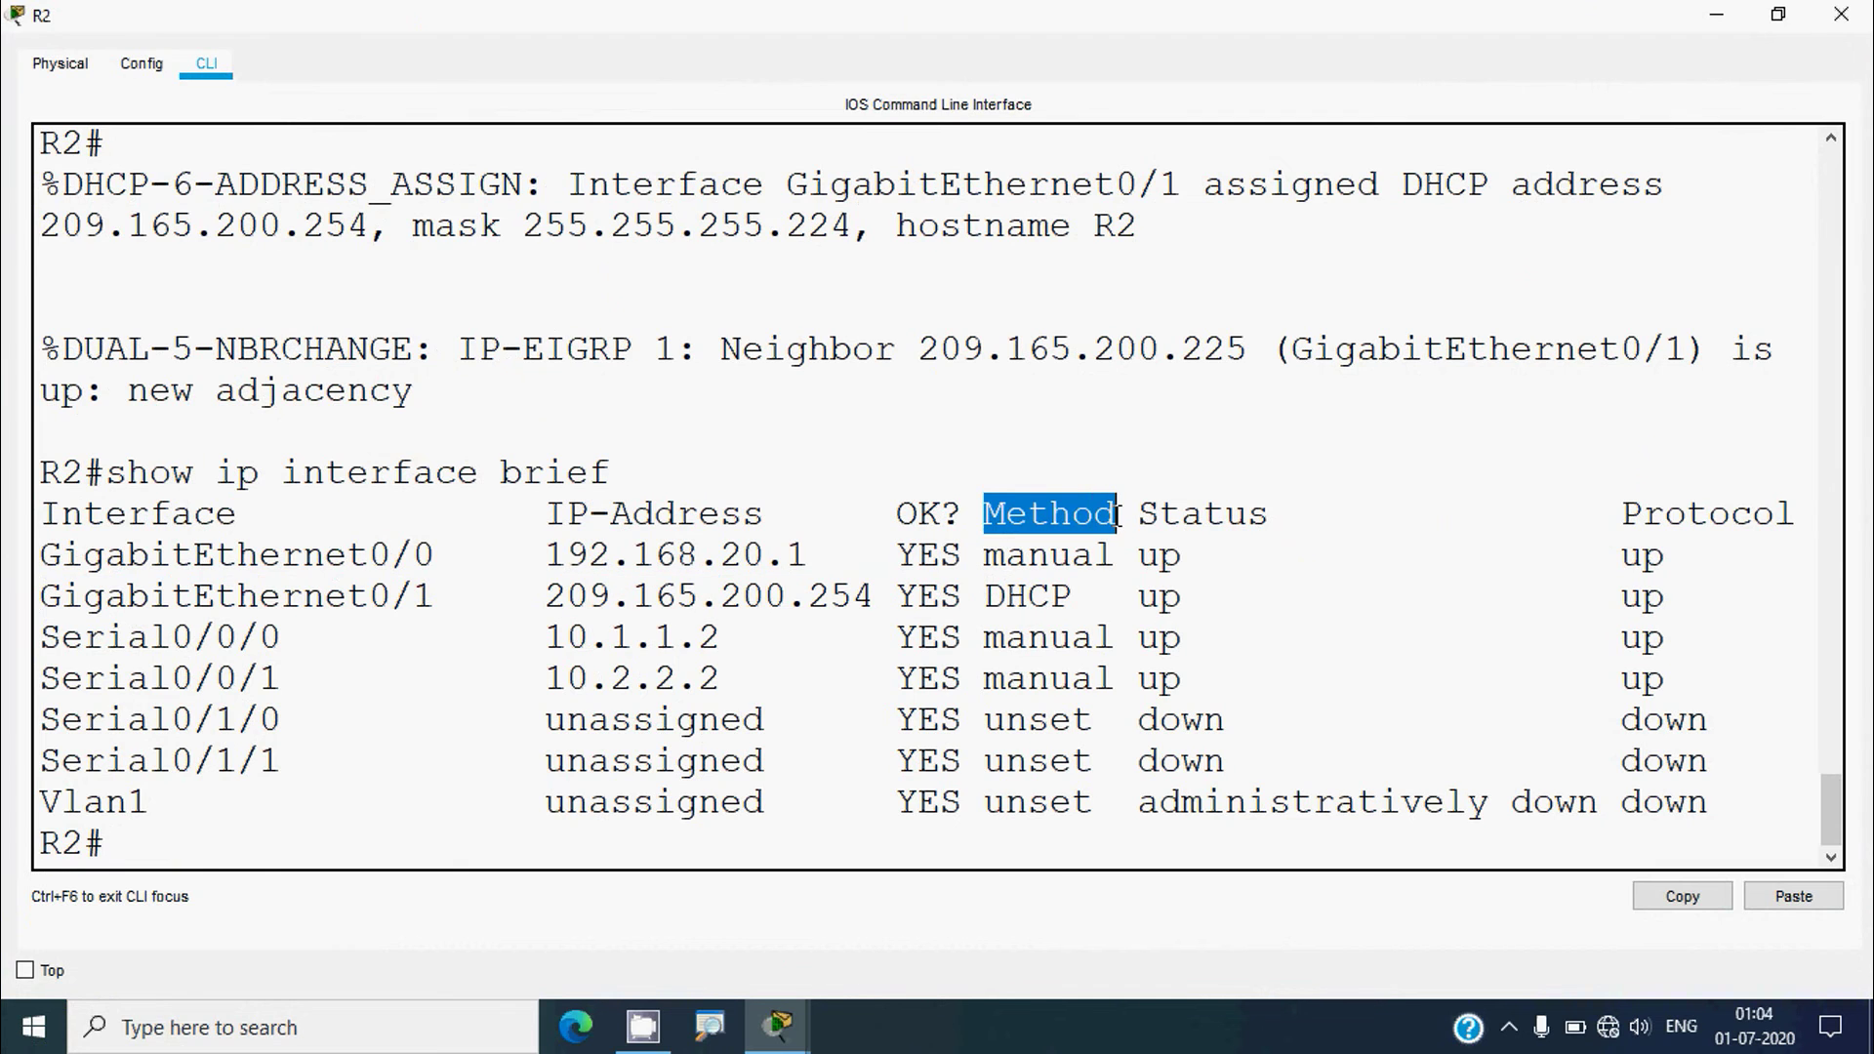
left_click_drag(988, 596, 1067, 591)
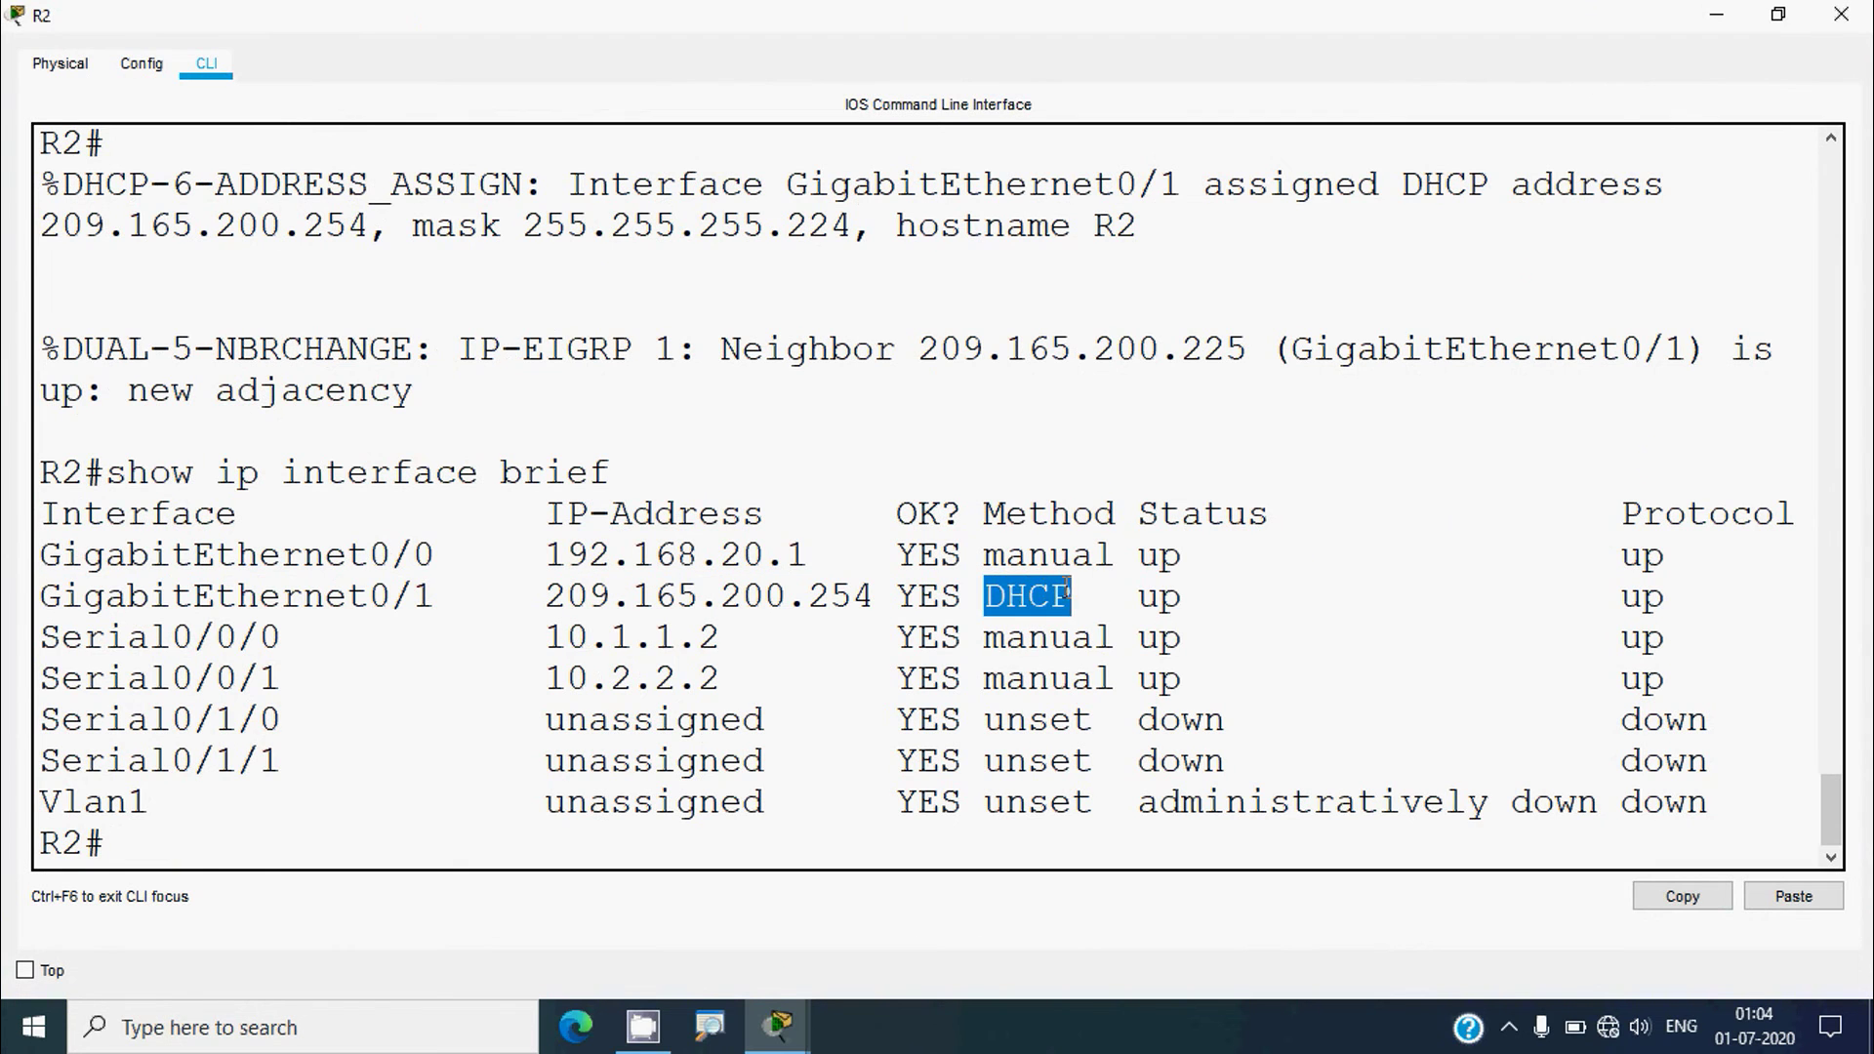
left_click_drag(1139, 515, 1227, 514)
left_click_drag(1139, 596, 1181, 595)
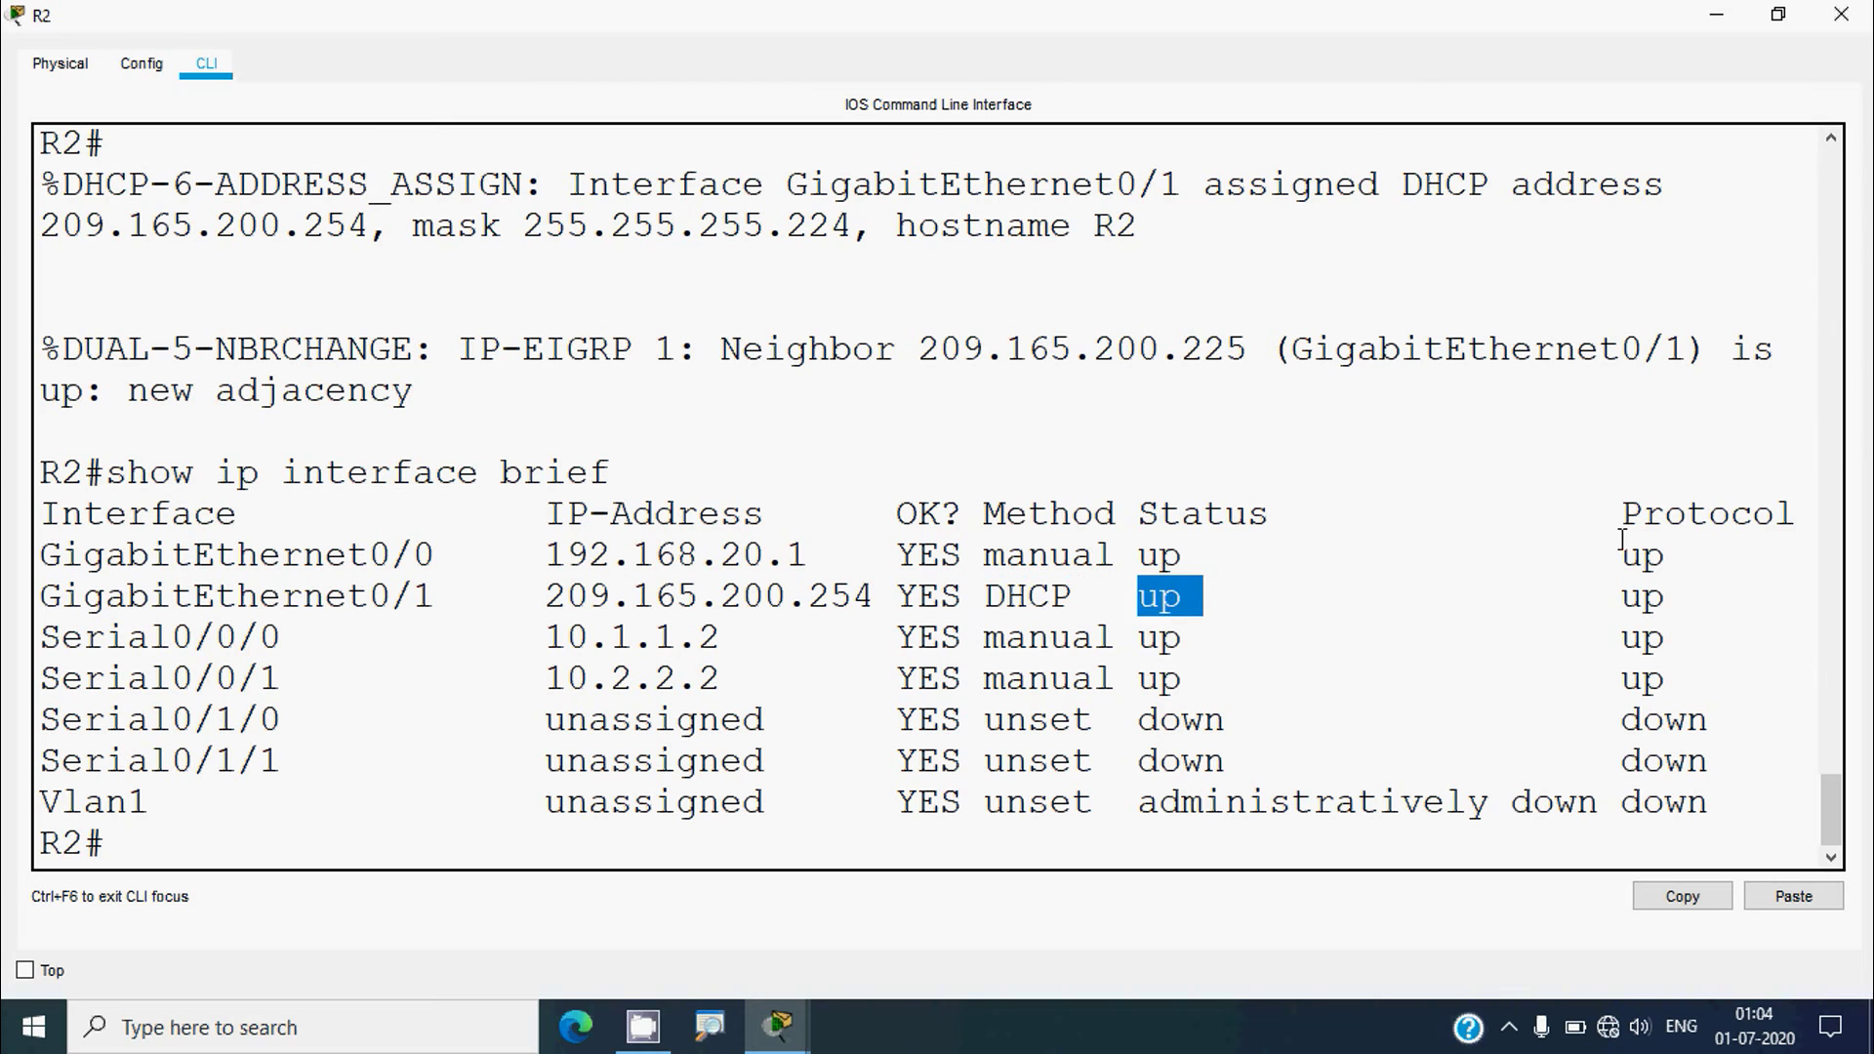
left_click_drag(1620, 515, 1829, 525)
double_click(1644, 595)
left_click(1551, 600)
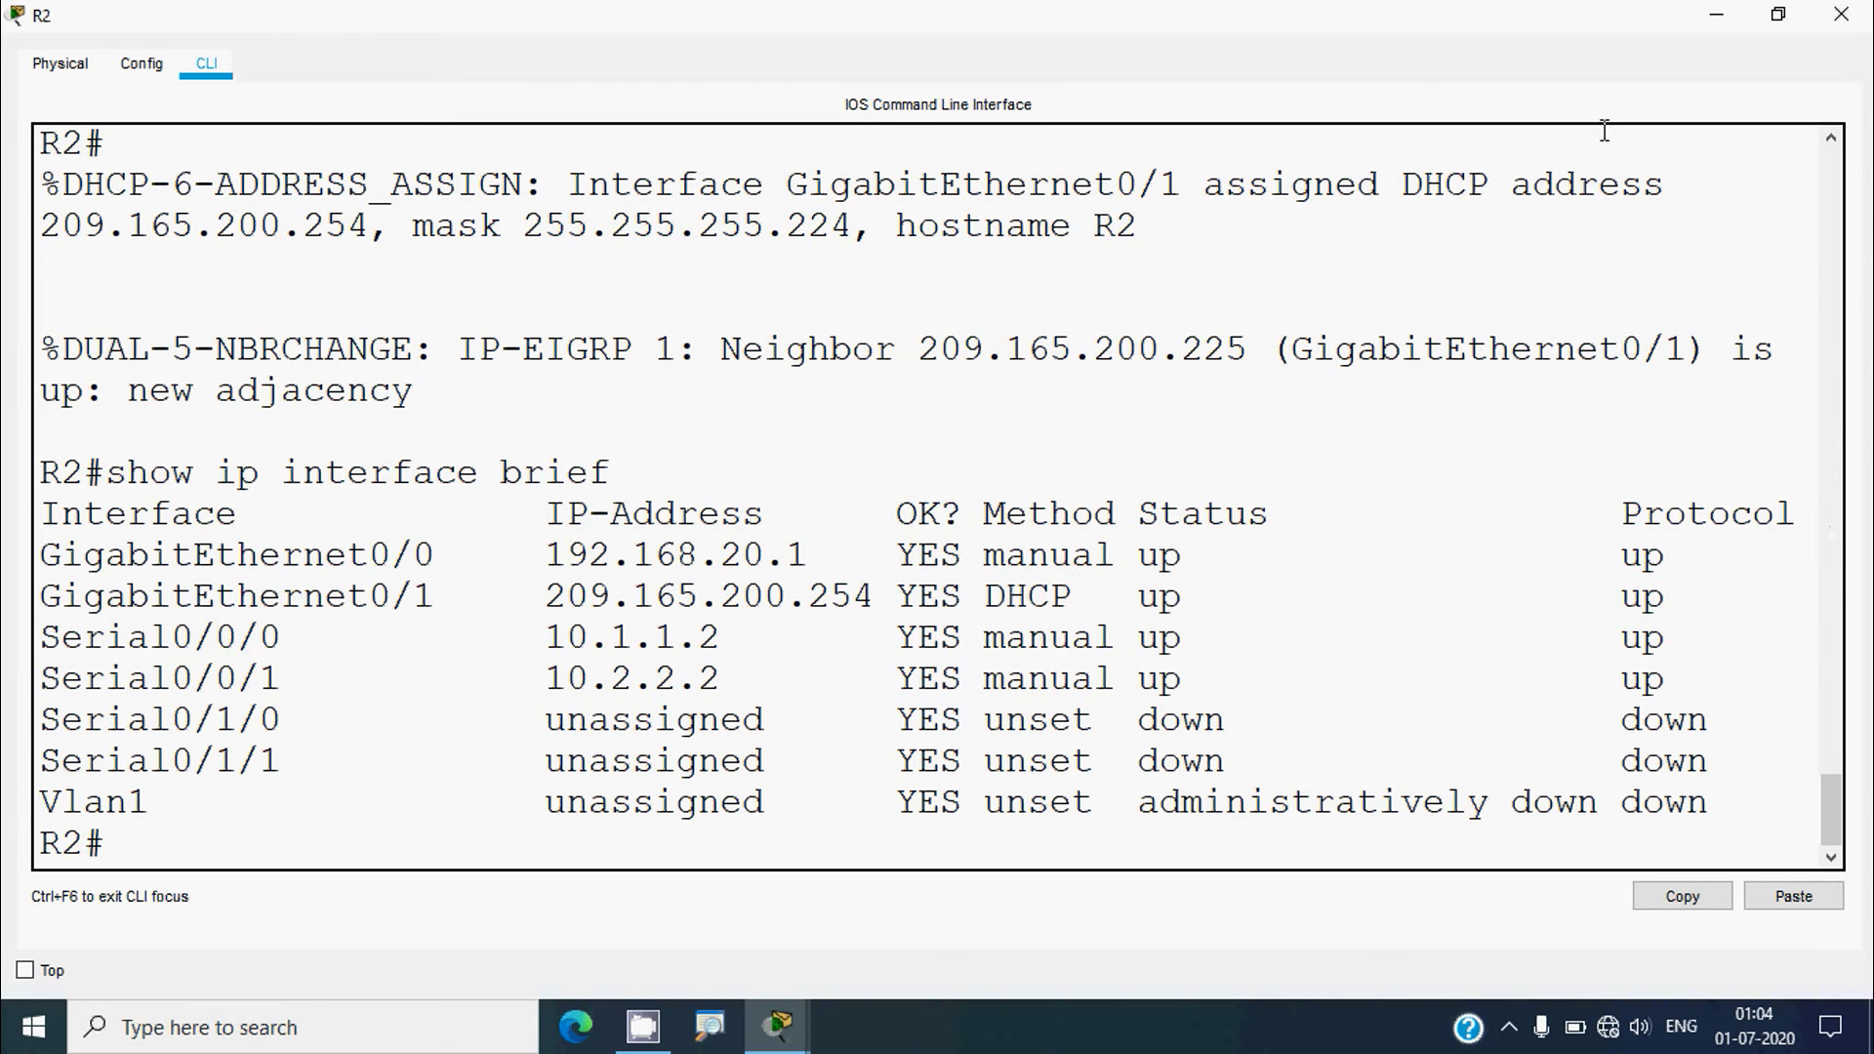
left_click(1839, 25)
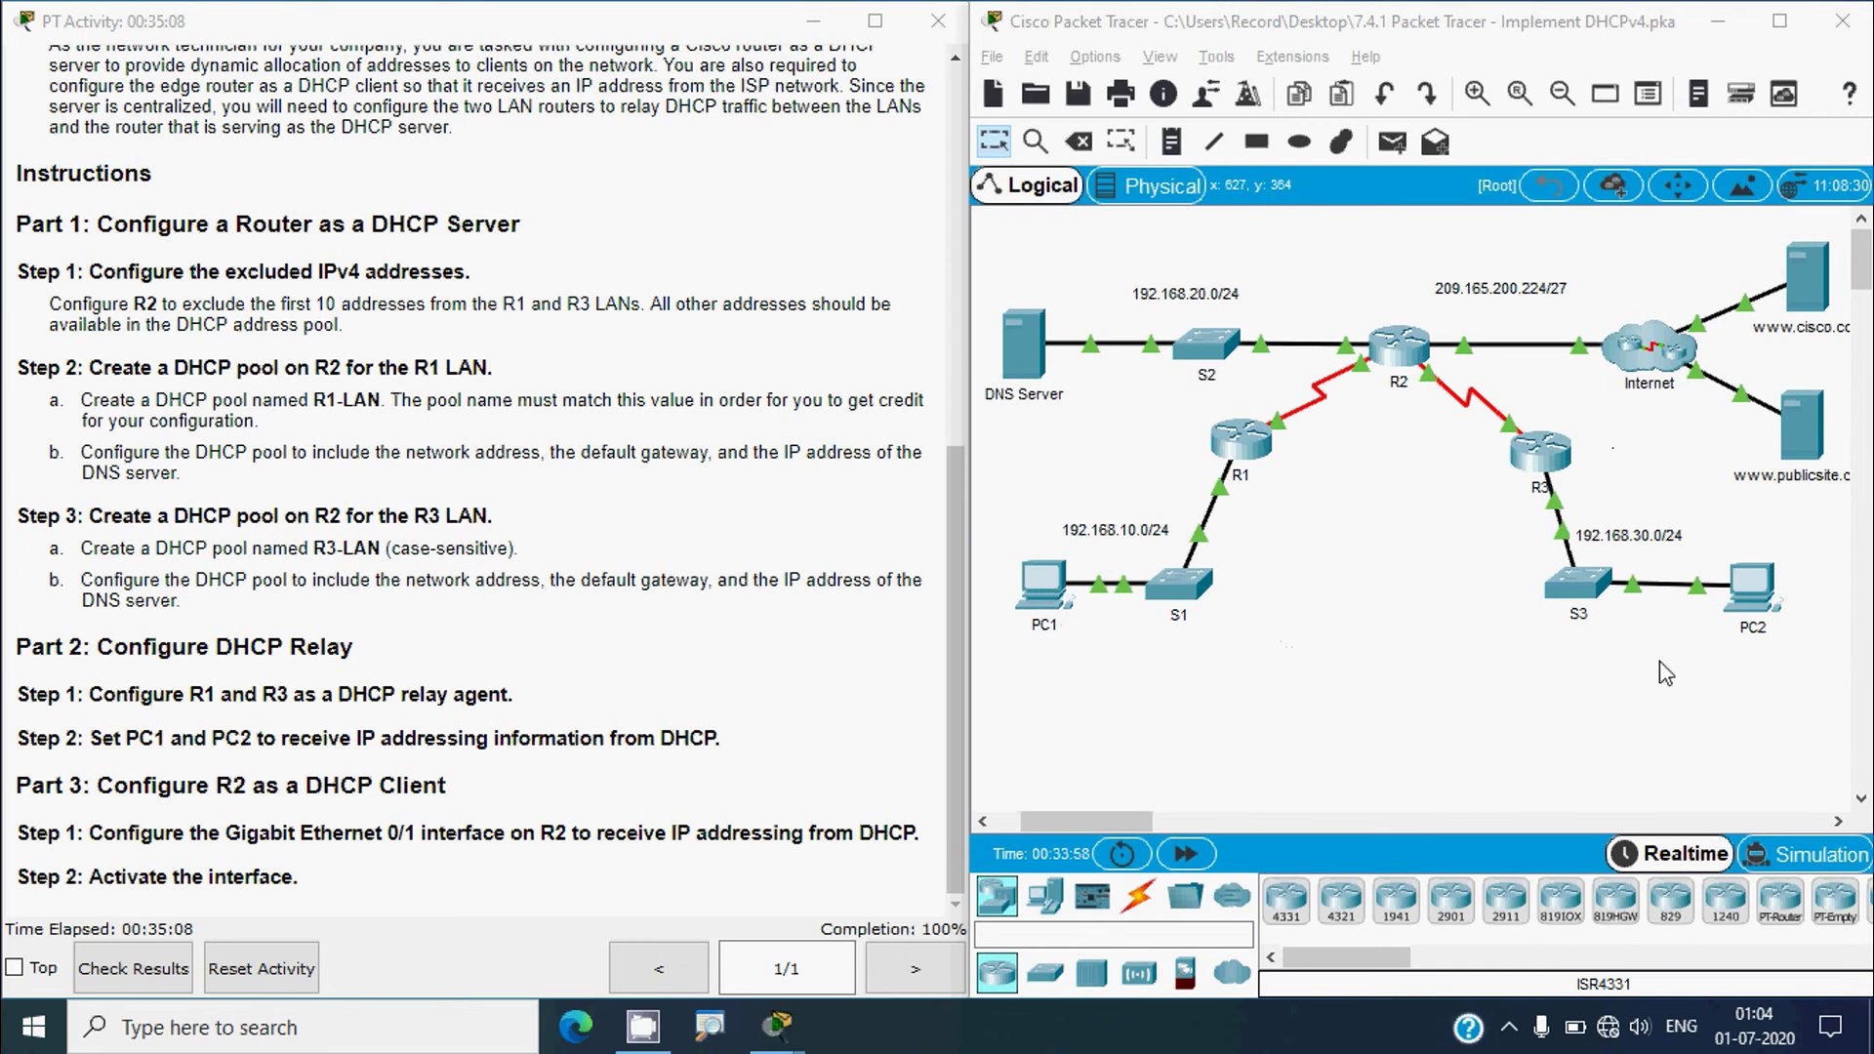
- Ping 192.168.30.11 from PC1's command prompt and review the replies
left_click(1042, 584)
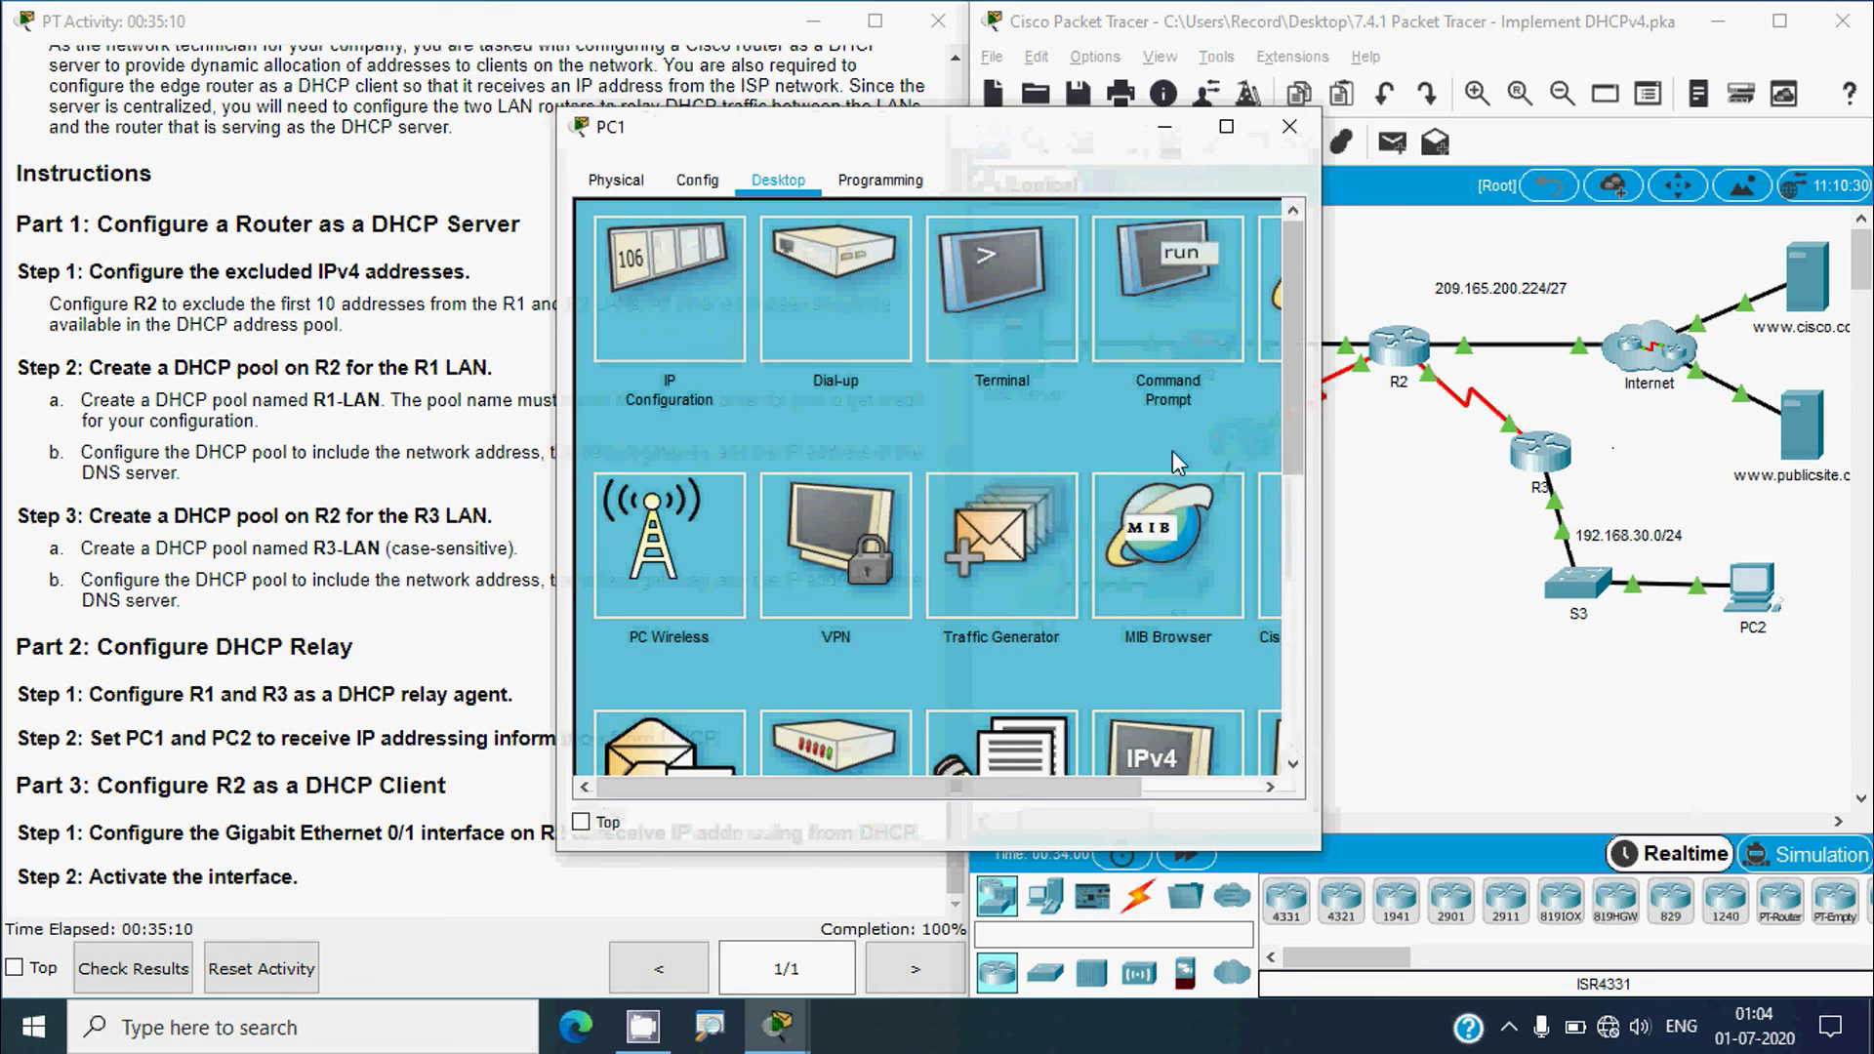
left_click(1170, 420)
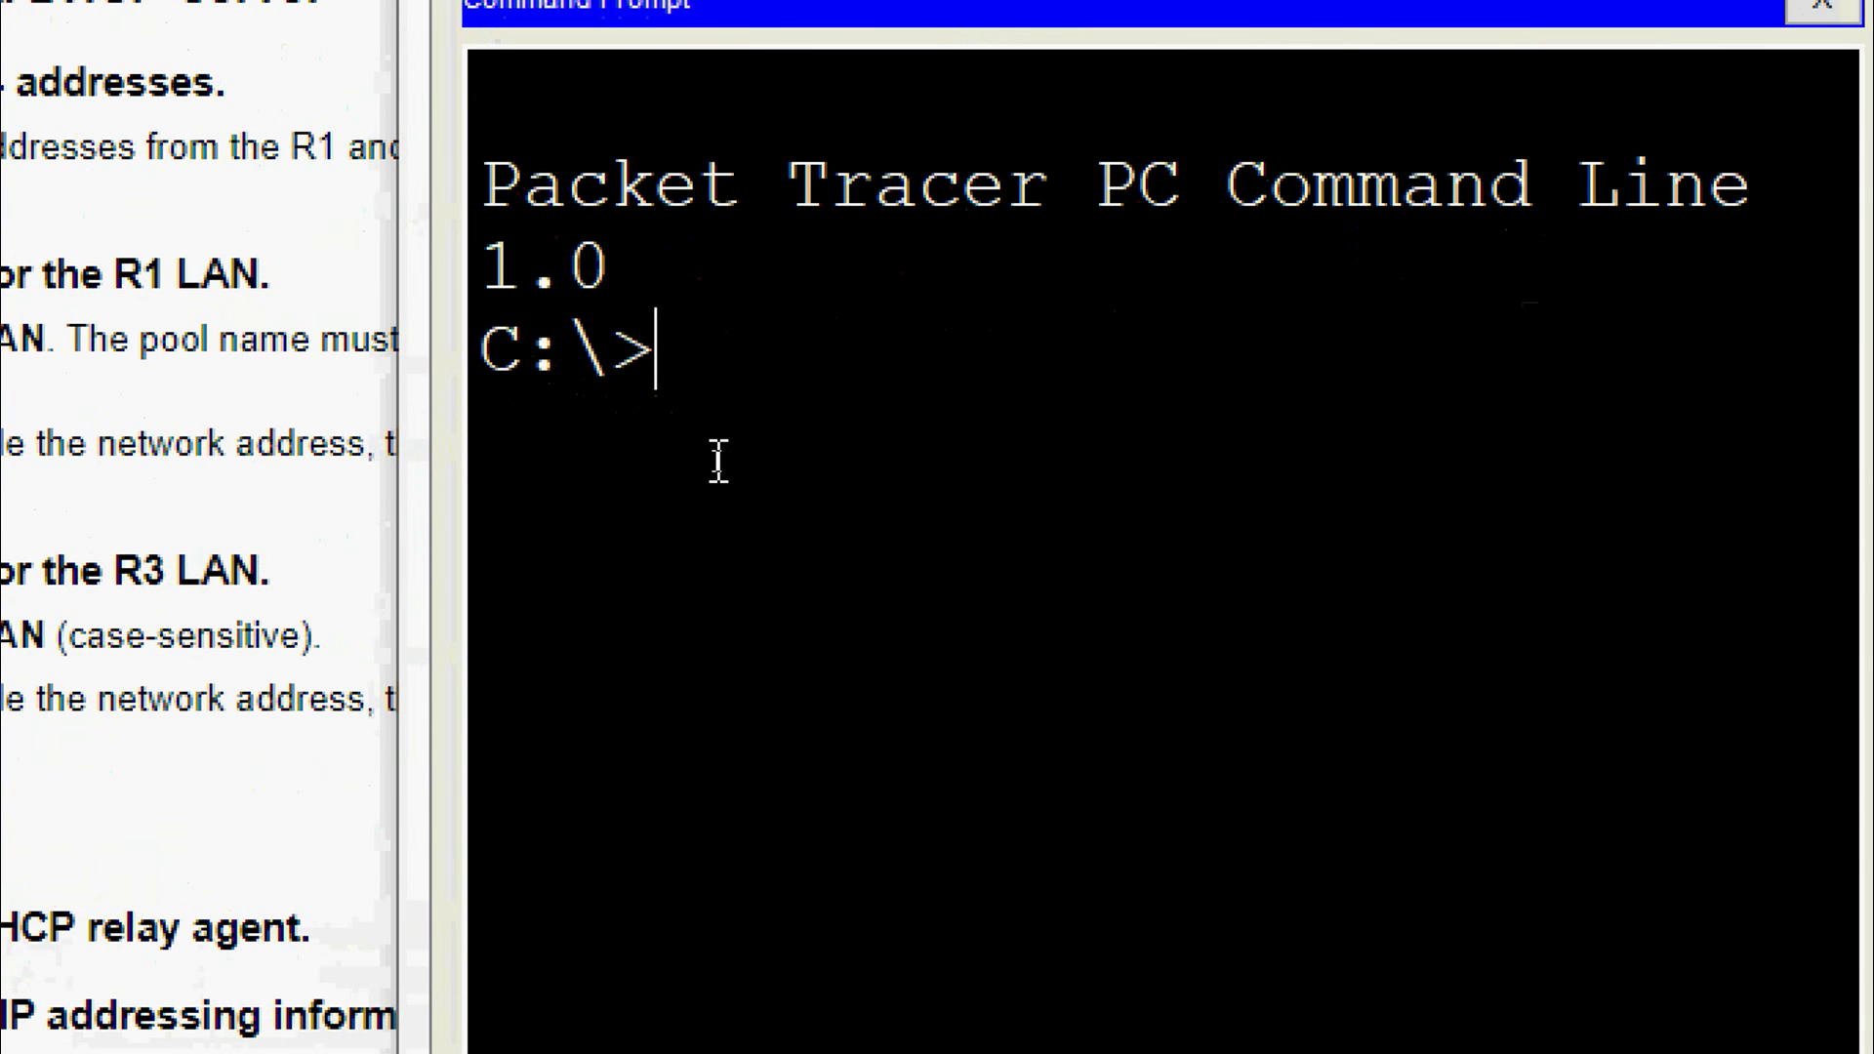
type("ping ")
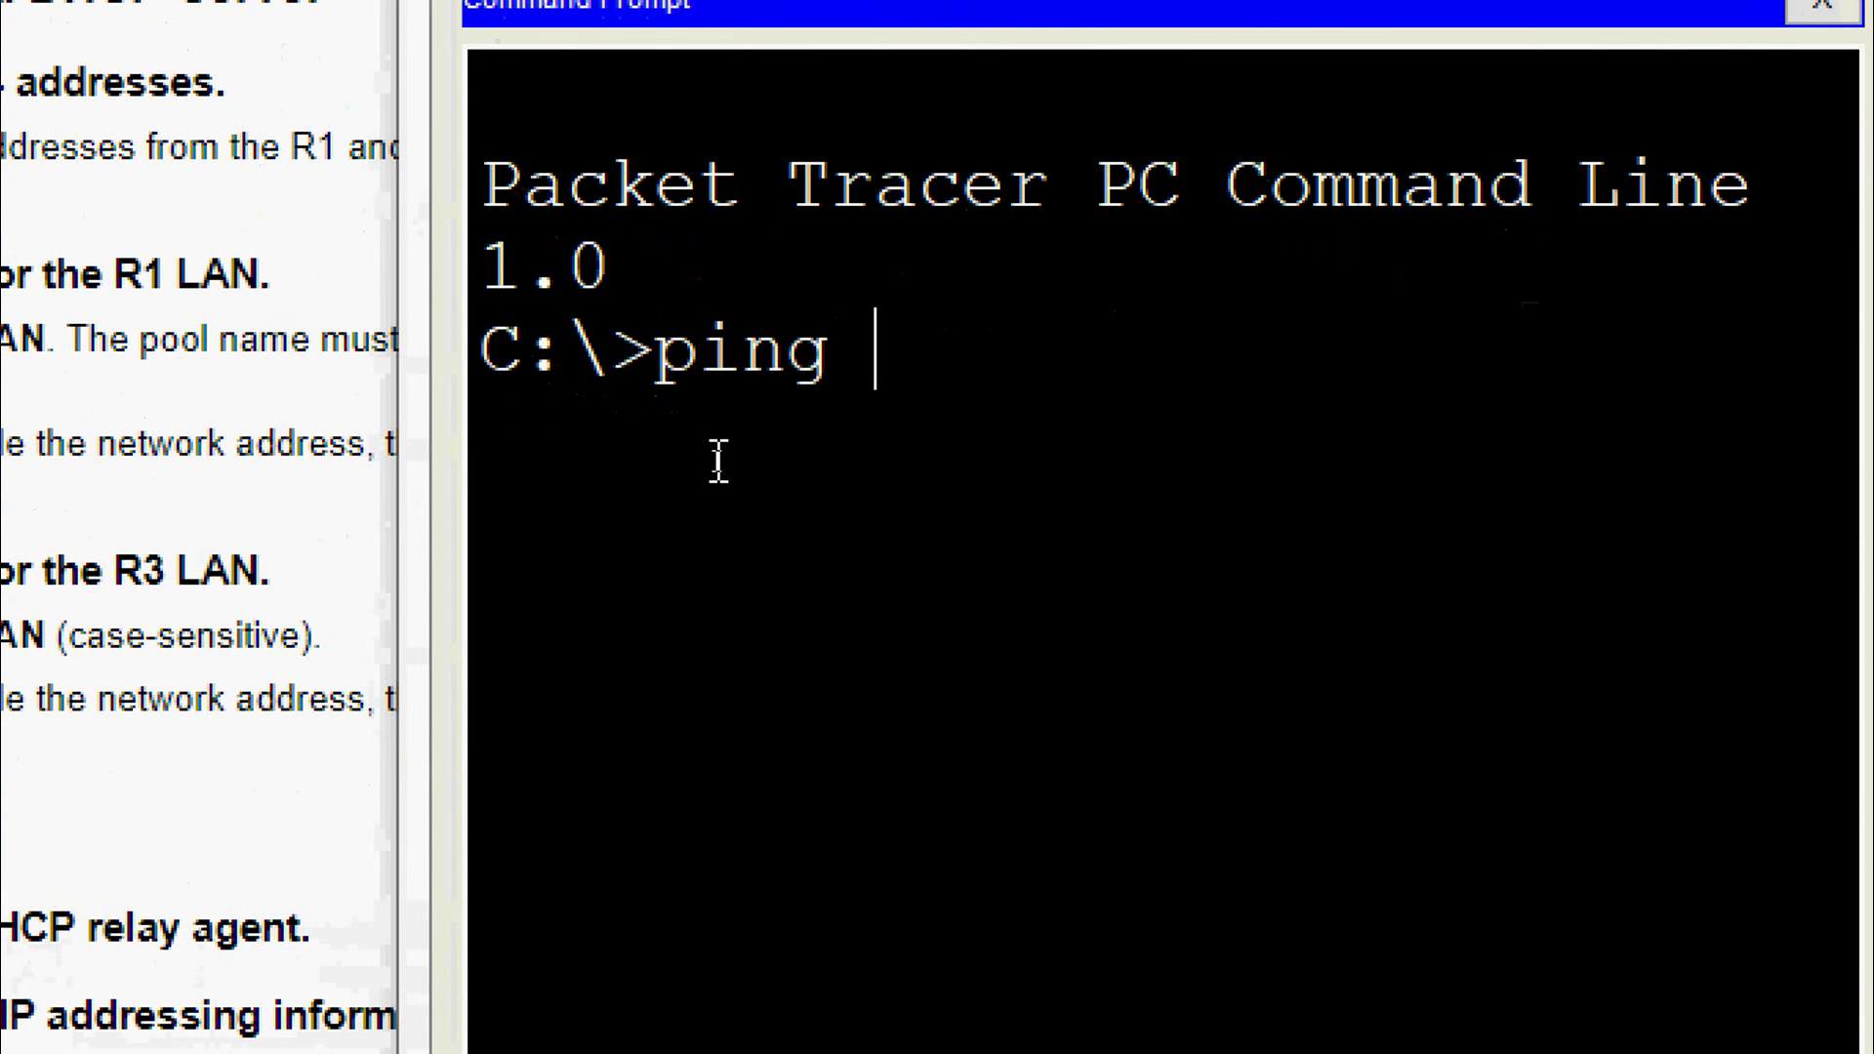
type("192.168")
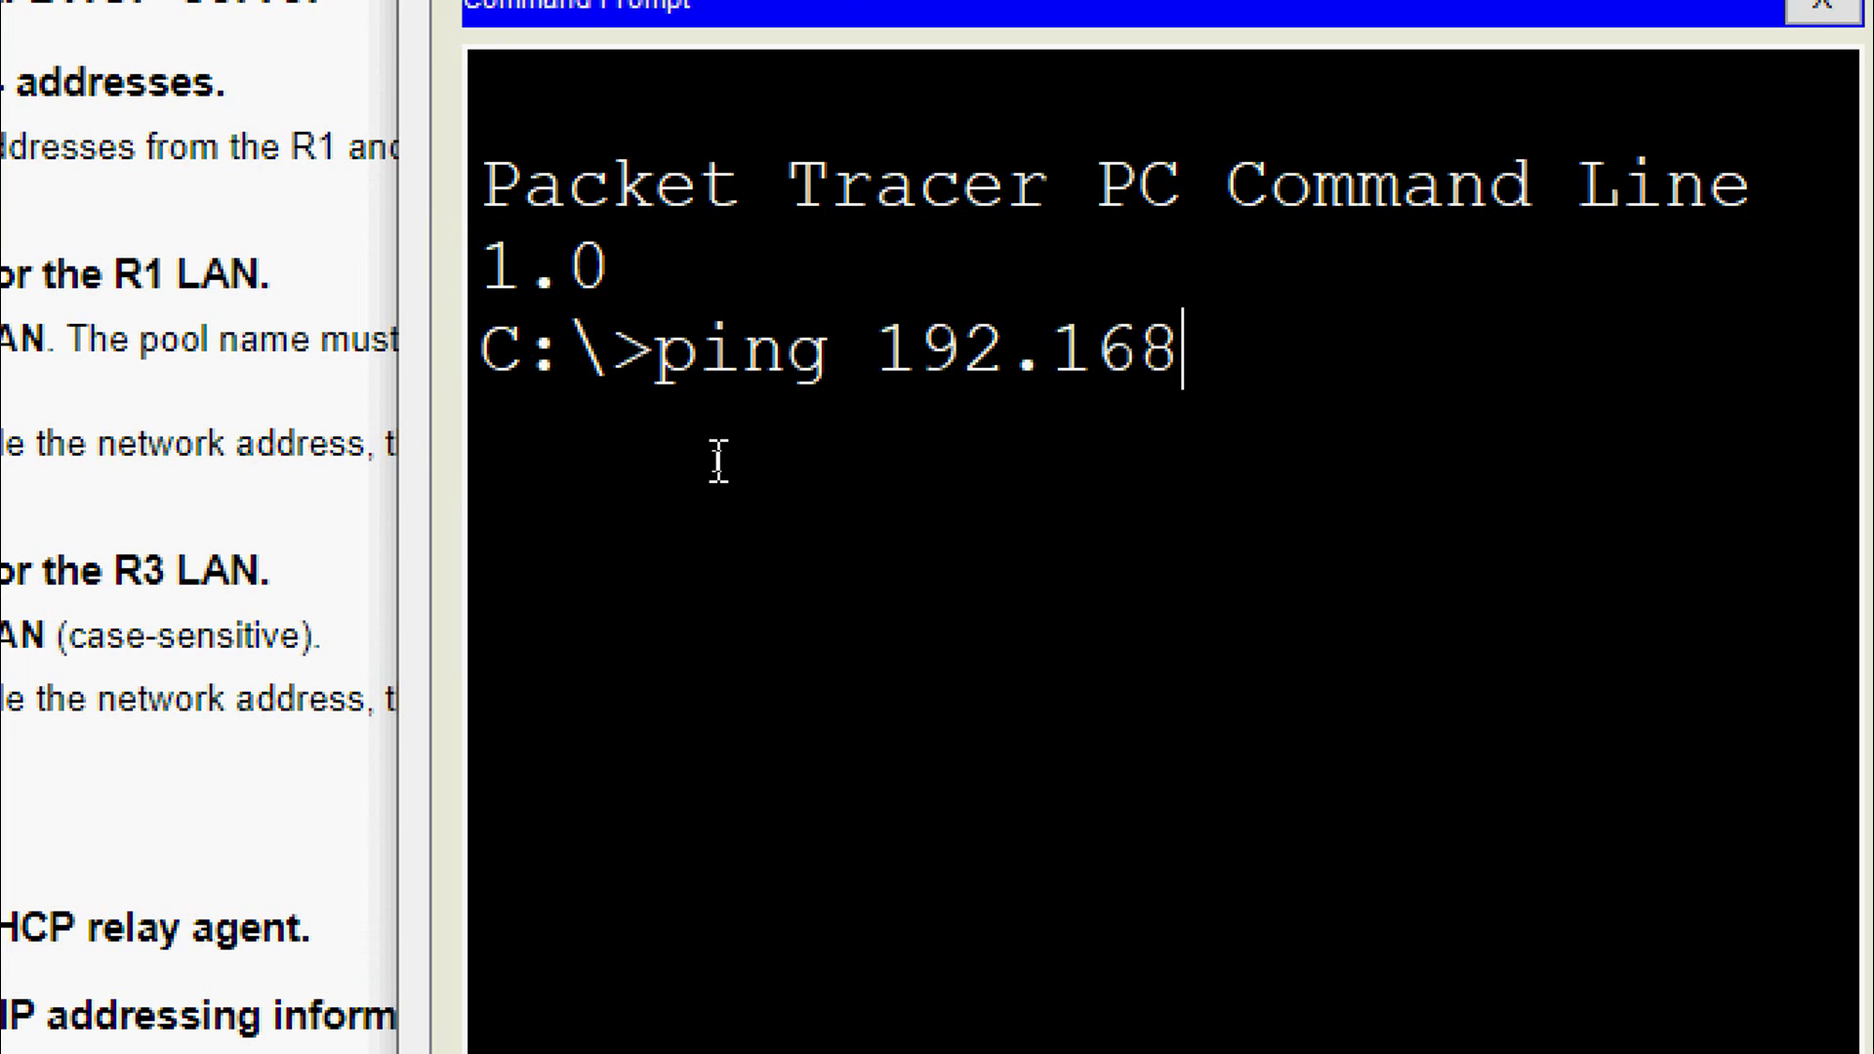
type(".30.11")
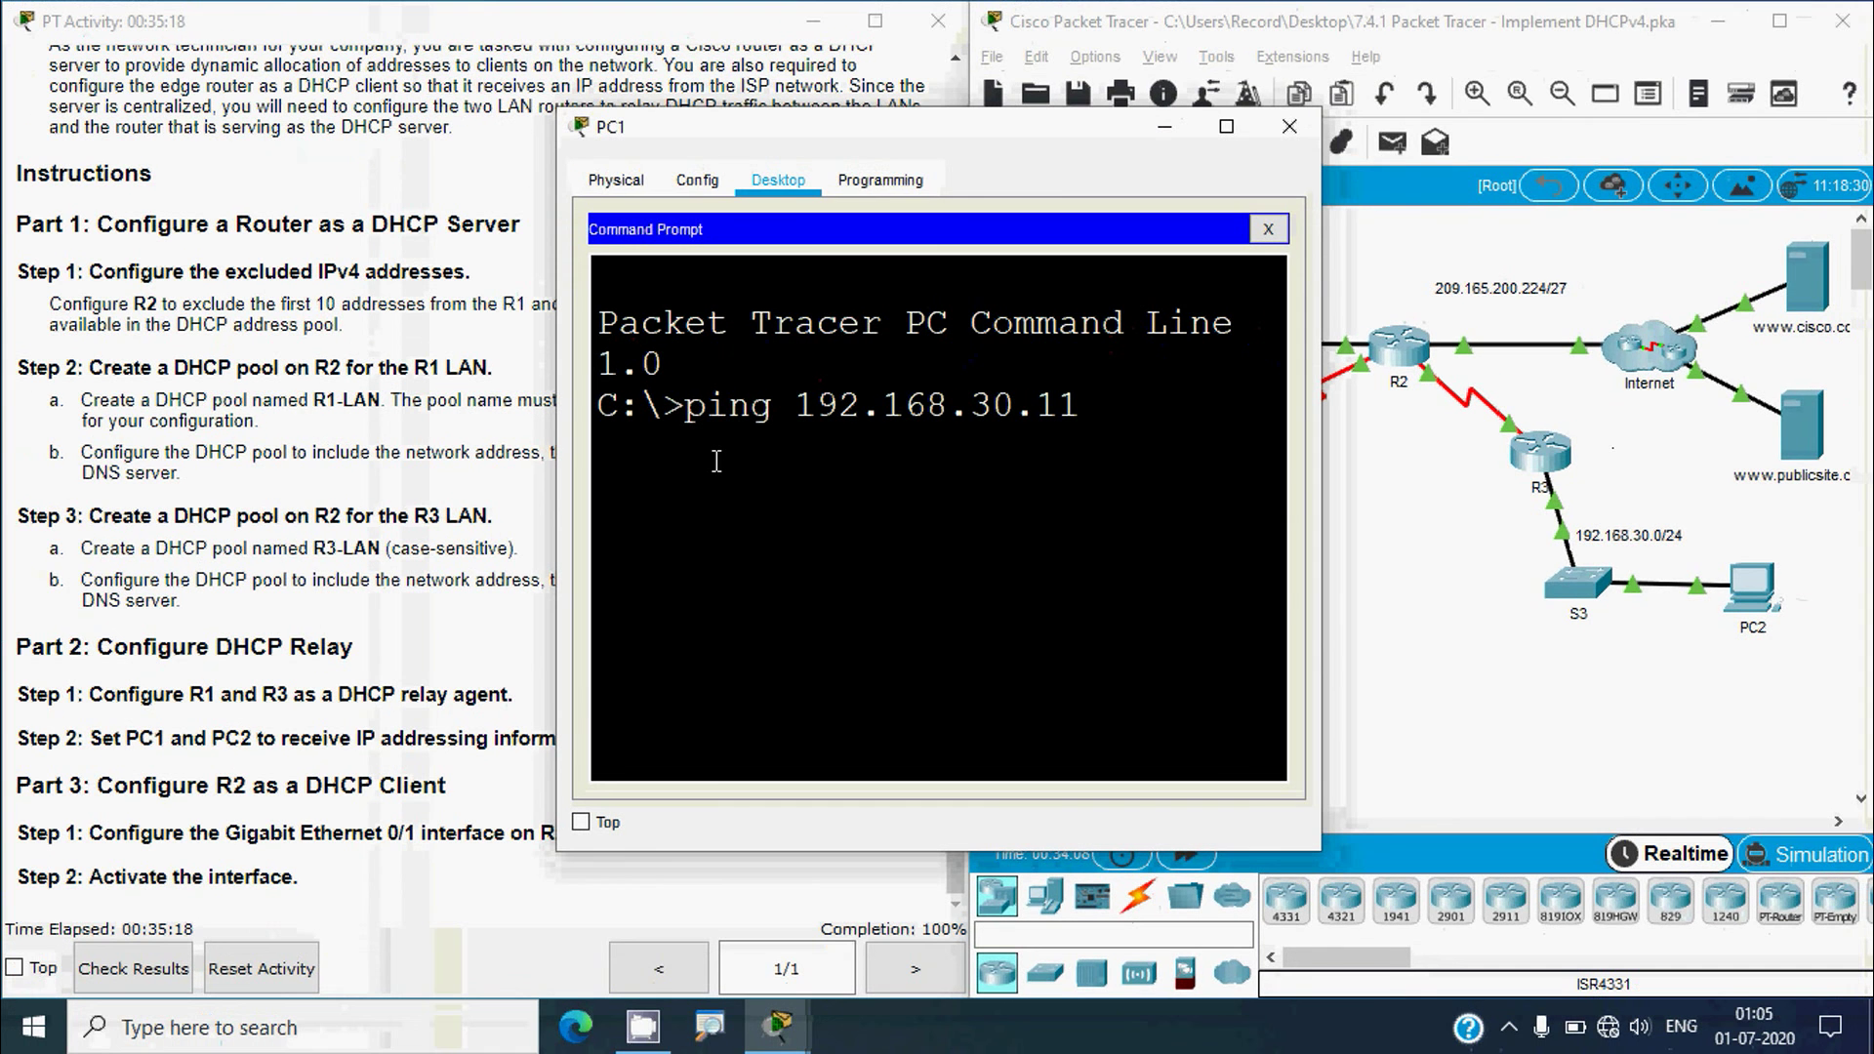
key("Return")
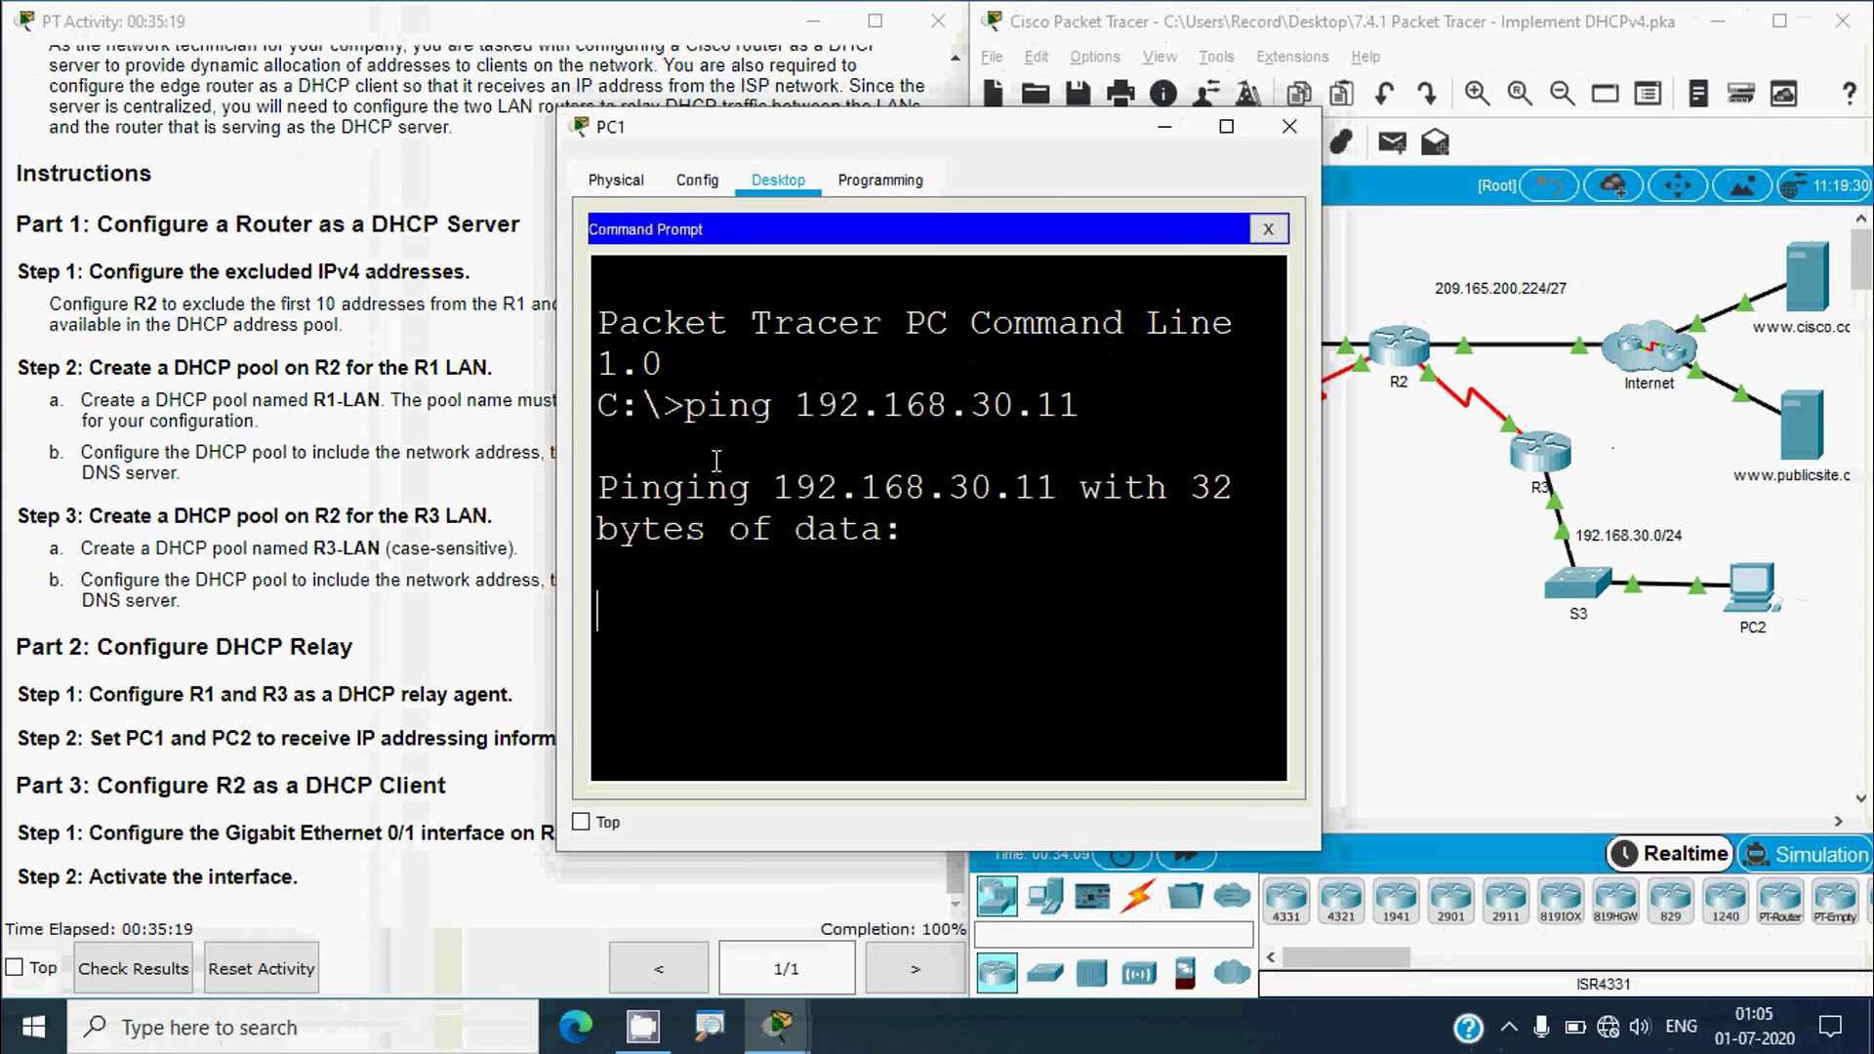
left_click(1225, 128)
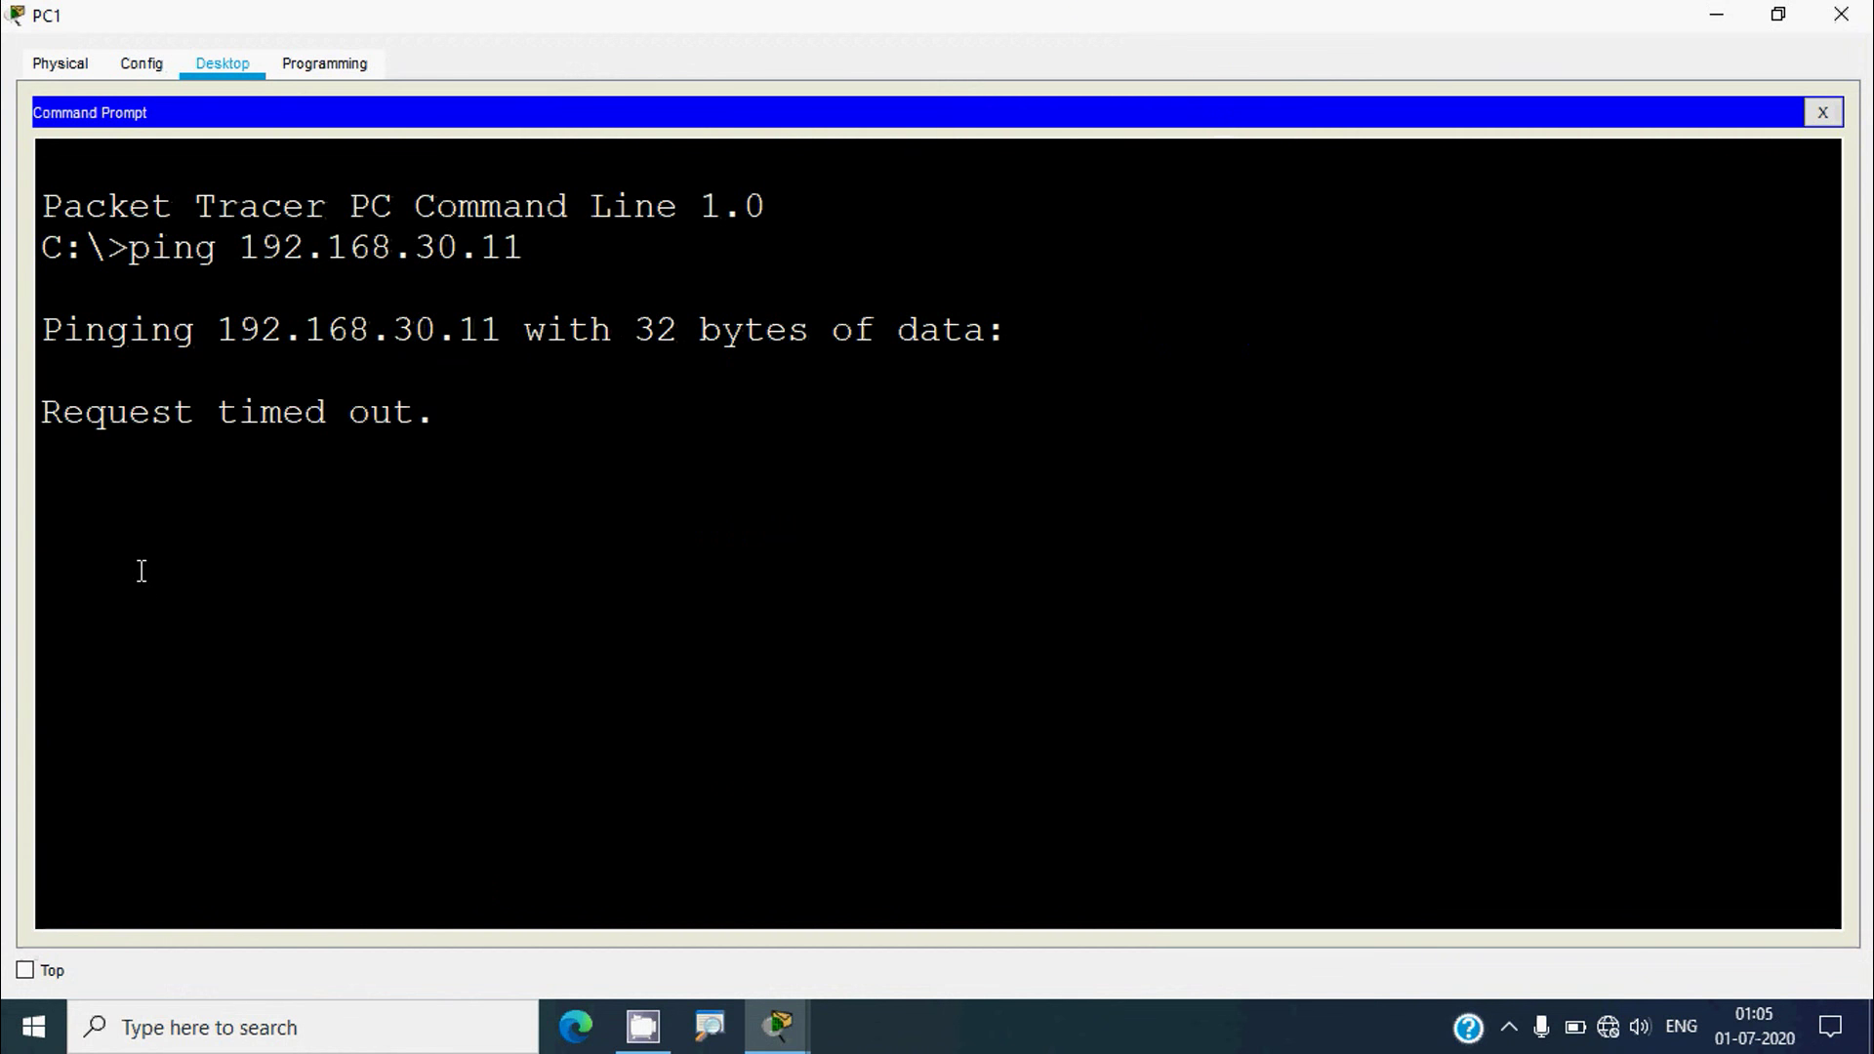
left_click_drag(51, 459, 807, 493)
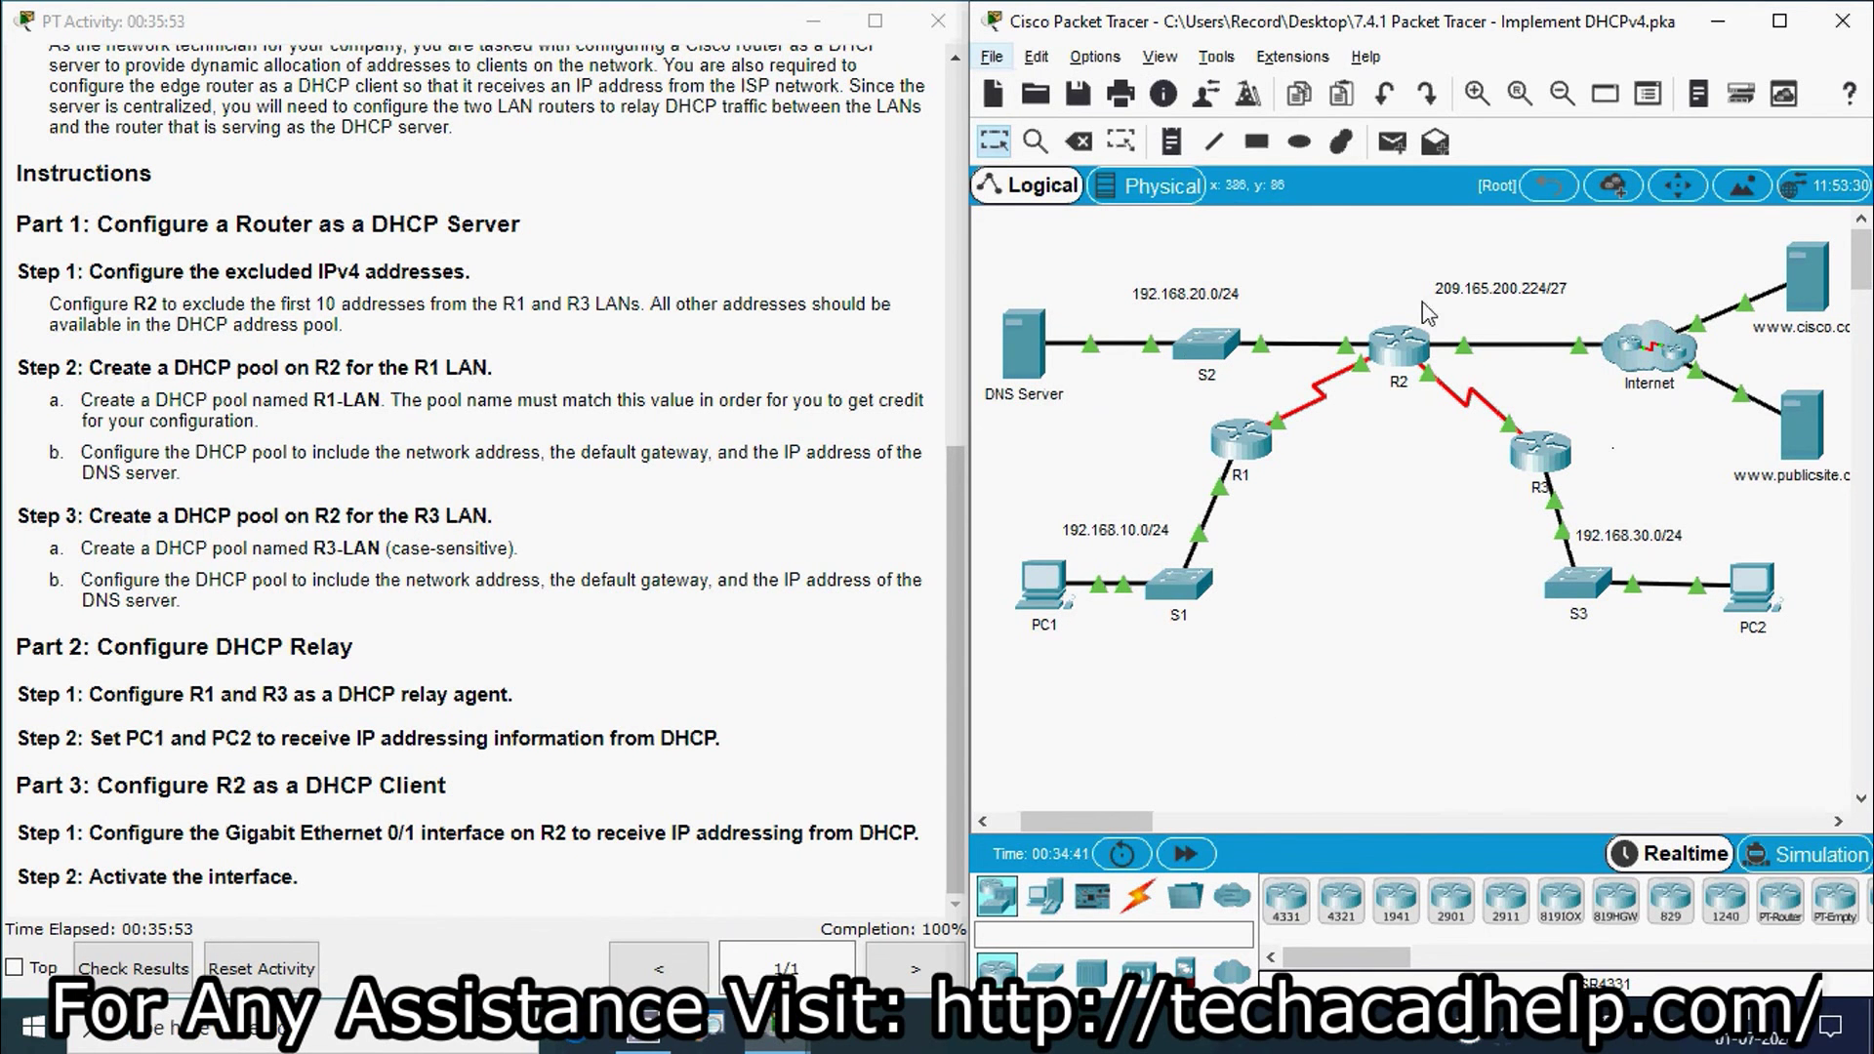
- Look up the DNS Server's address in the addressing table and ping 192.168.20.254 from PC1's command prompt
left_click_drag(956, 549, 973, 200)
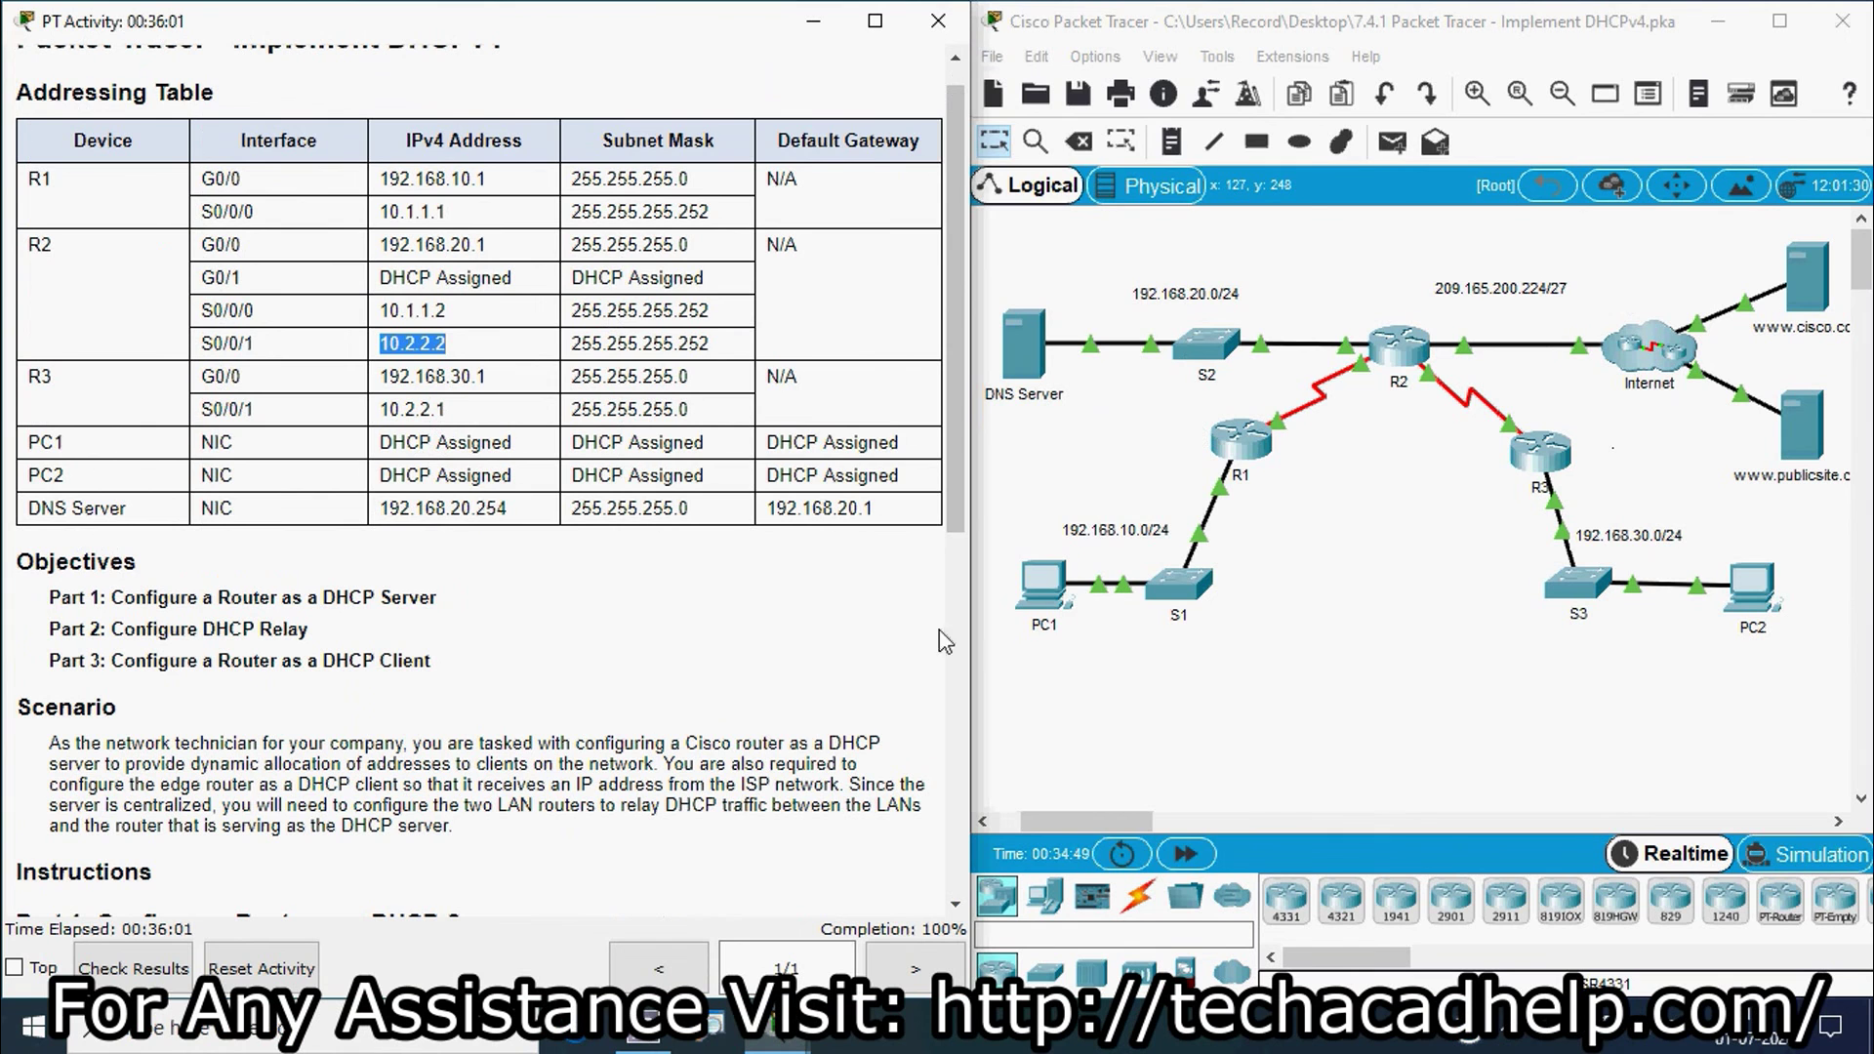
left_click(1047, 597)
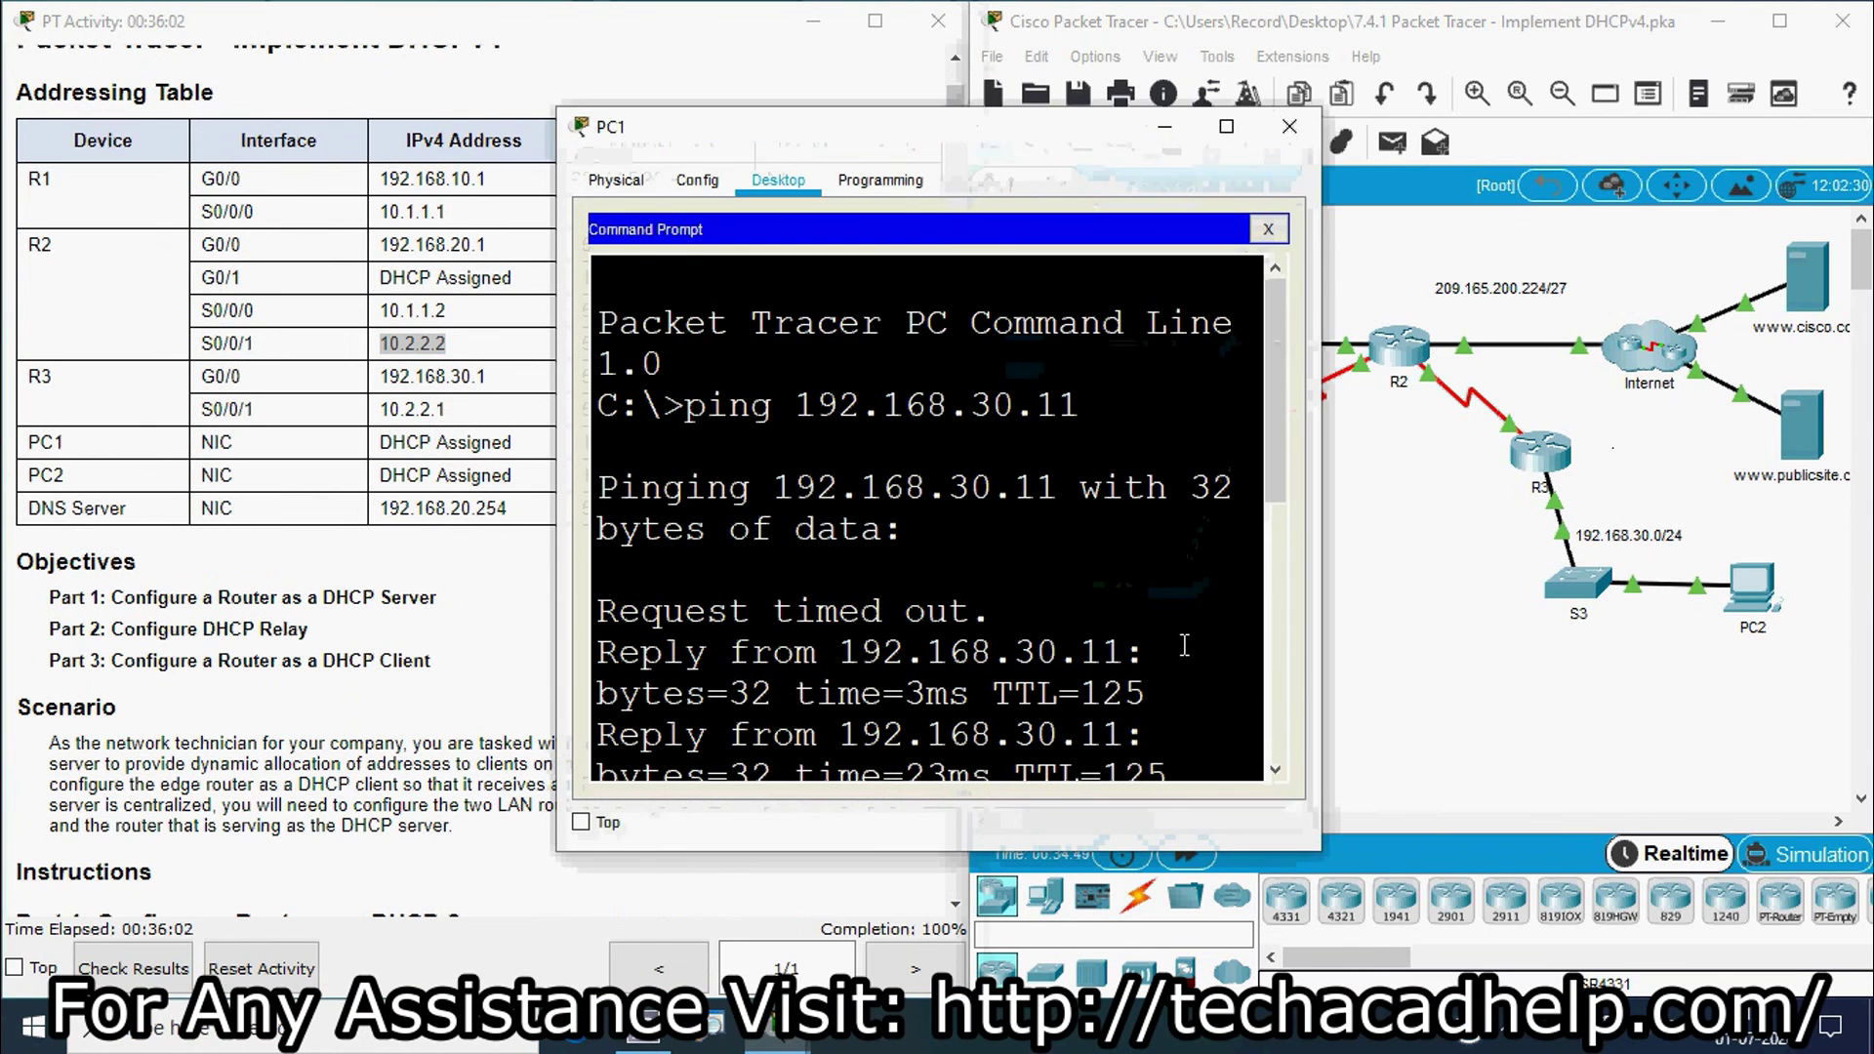
left_click(1227, 126)
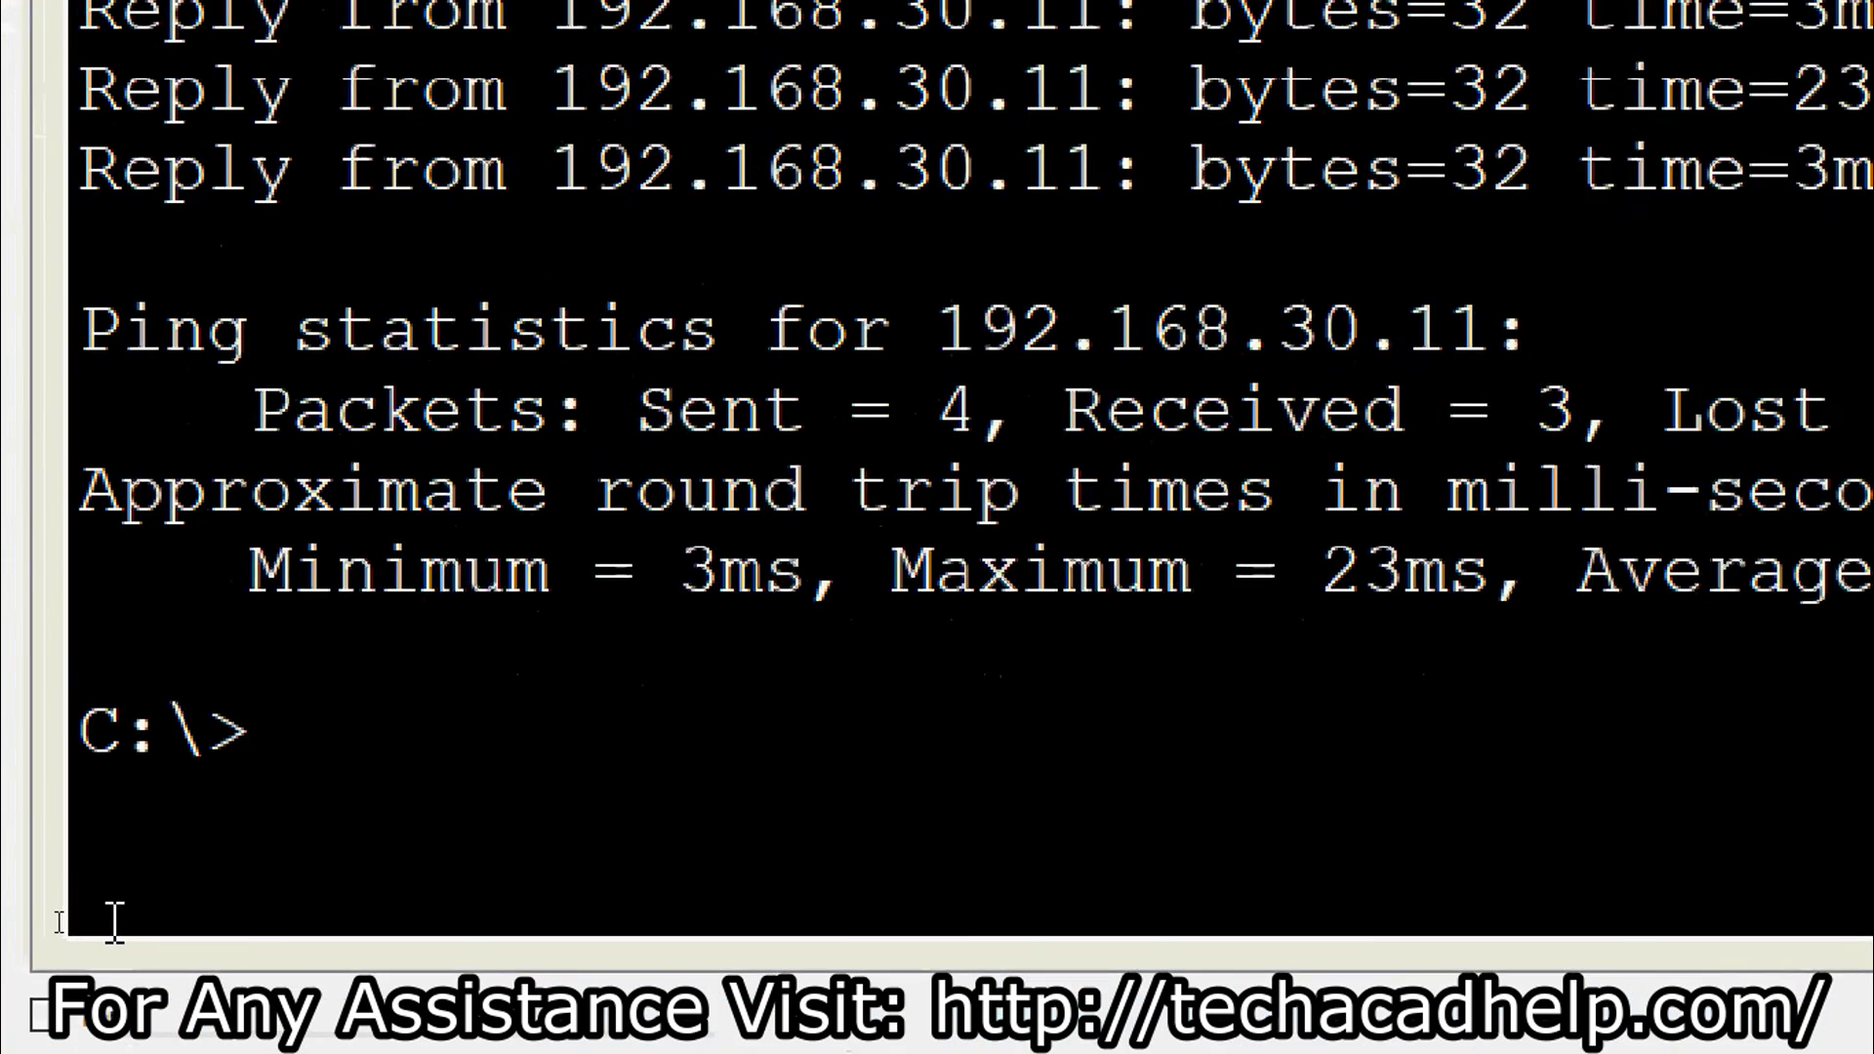
type("pin")
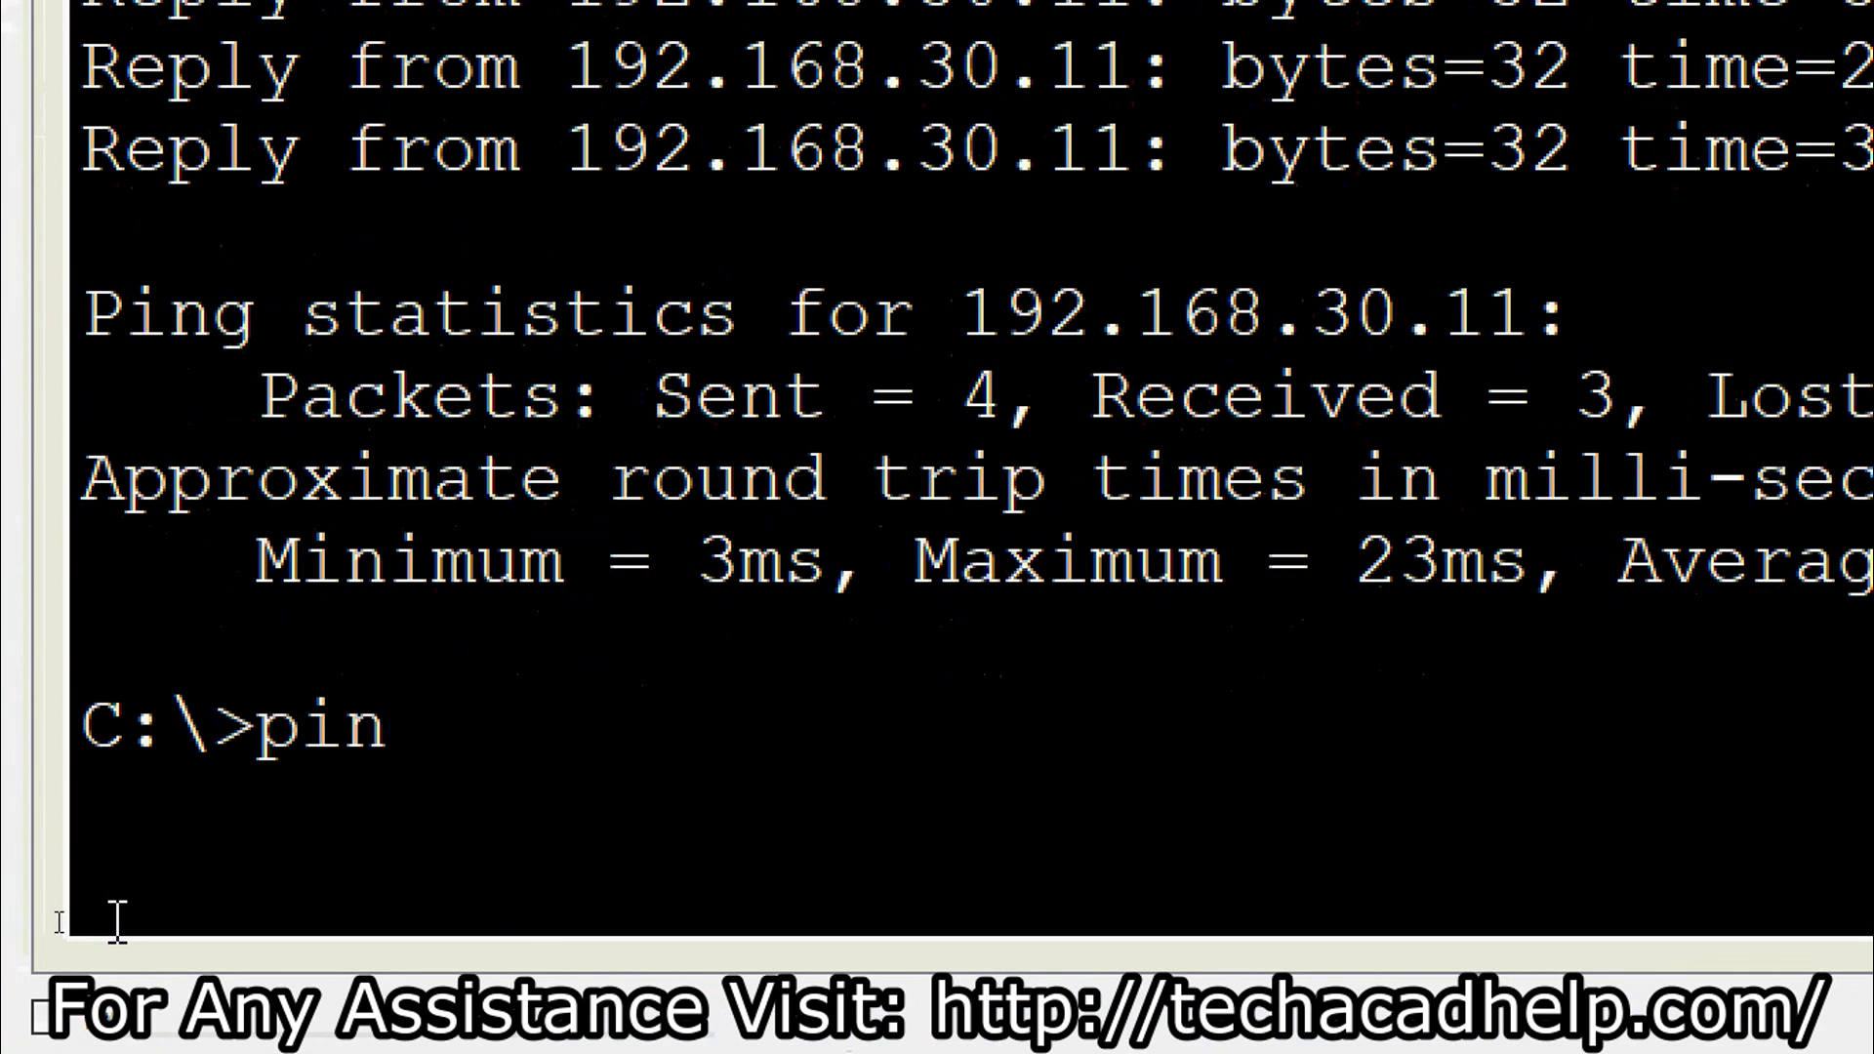
type("g 192.")
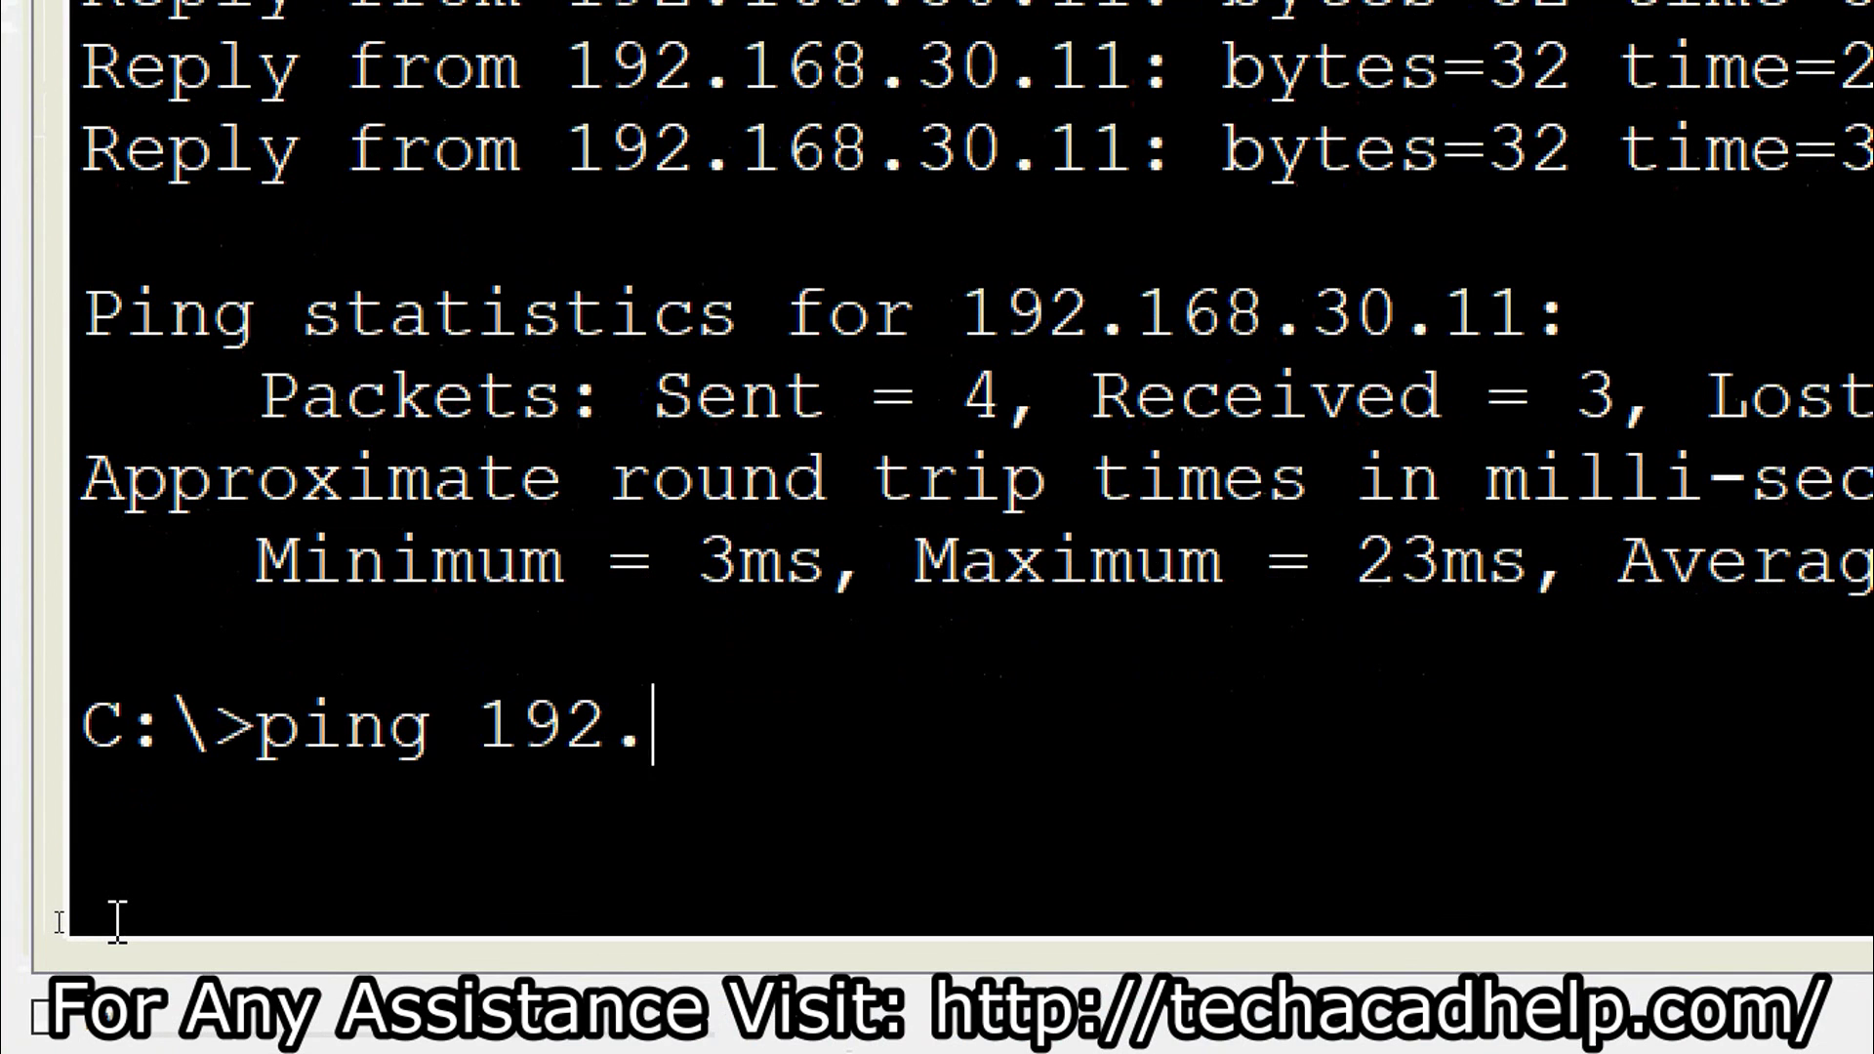
type("168.20")
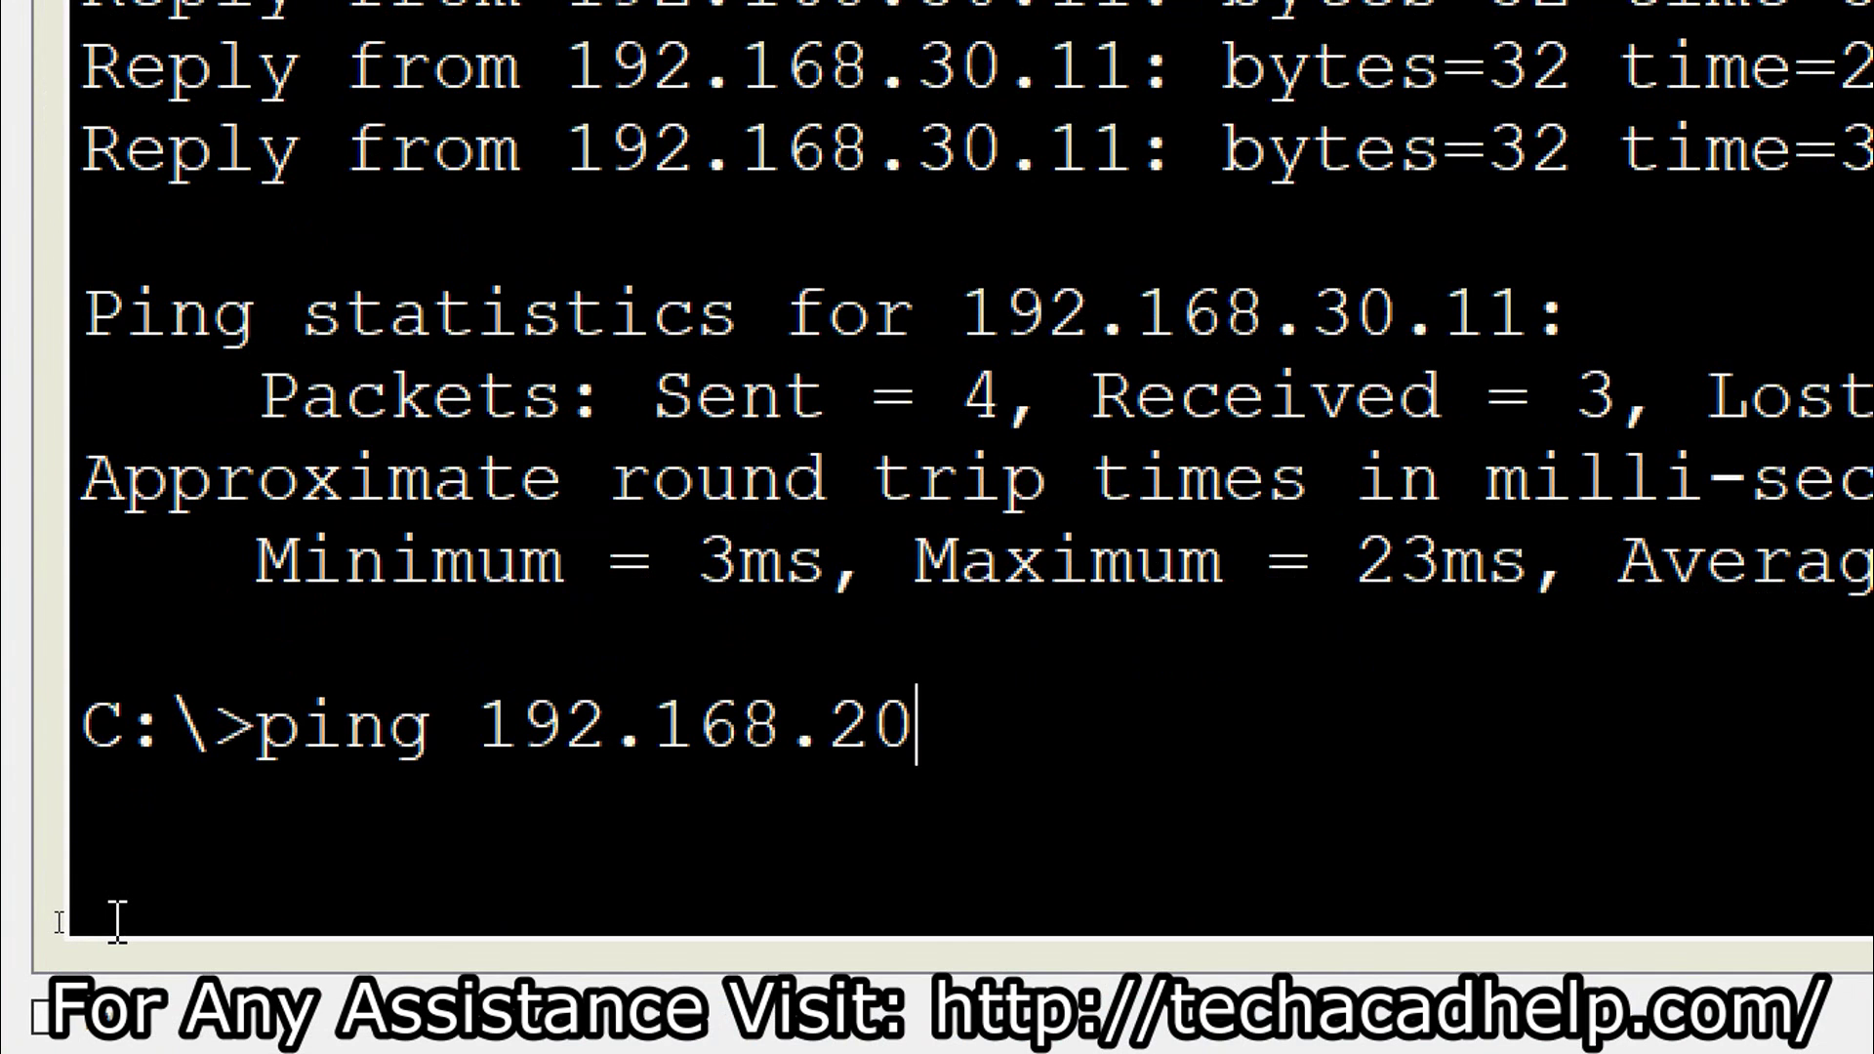
type(".254")
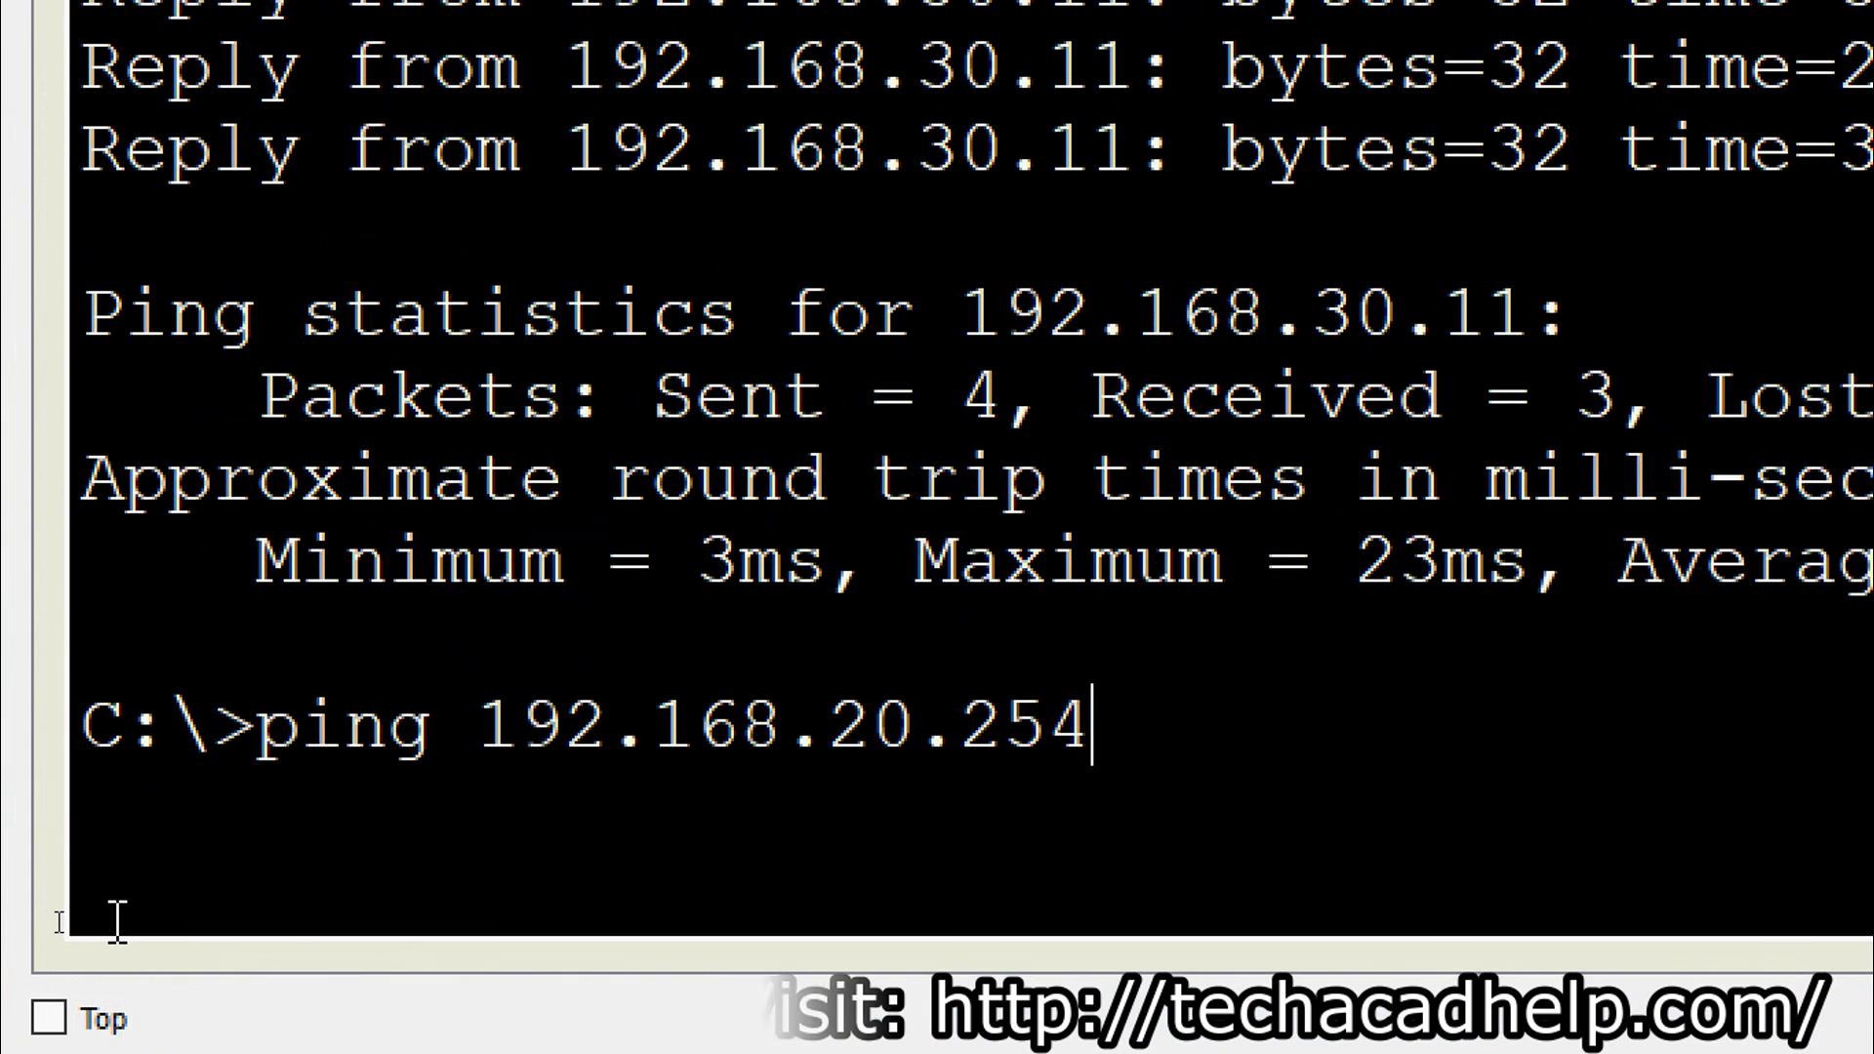
key("Return")
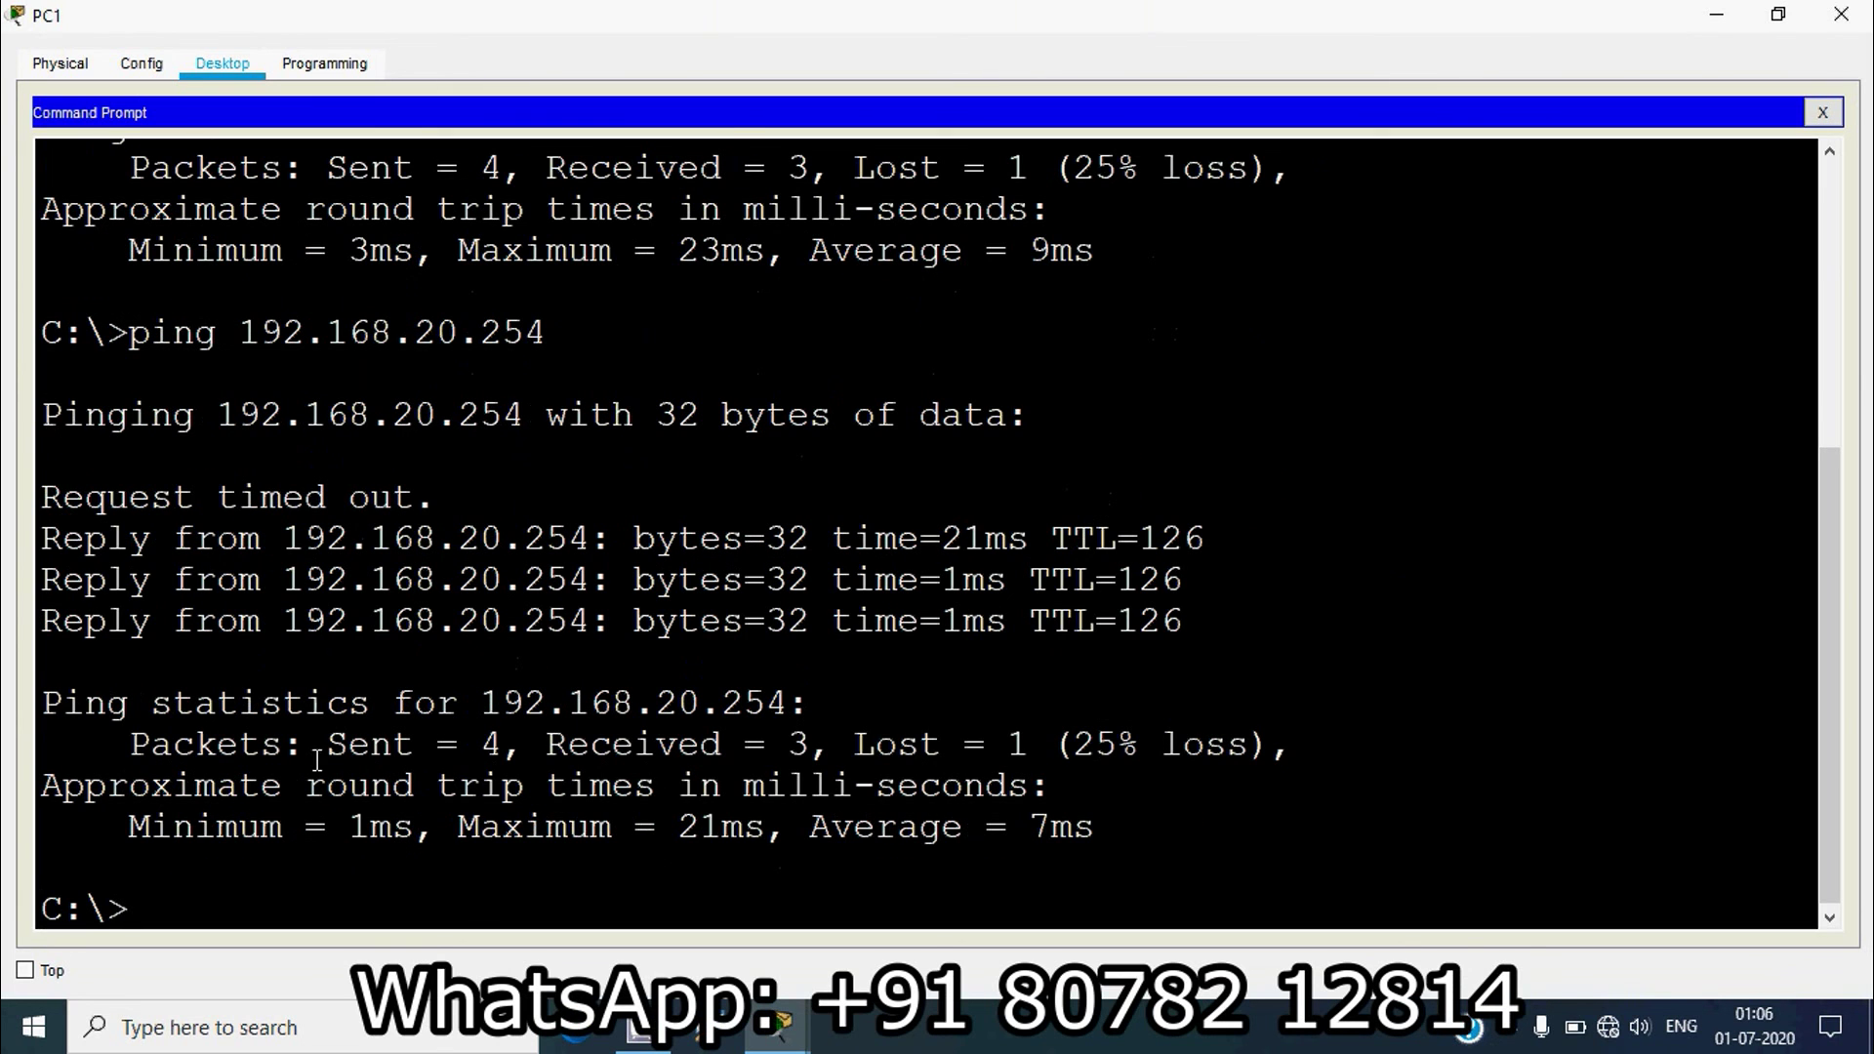
- Check the first result of the DNS Server ping and repeat the ping to 192.168.20.254 from PC1
left_click_drag(436, 499, 50, 500)
left_click(96, 838)
key("Up")
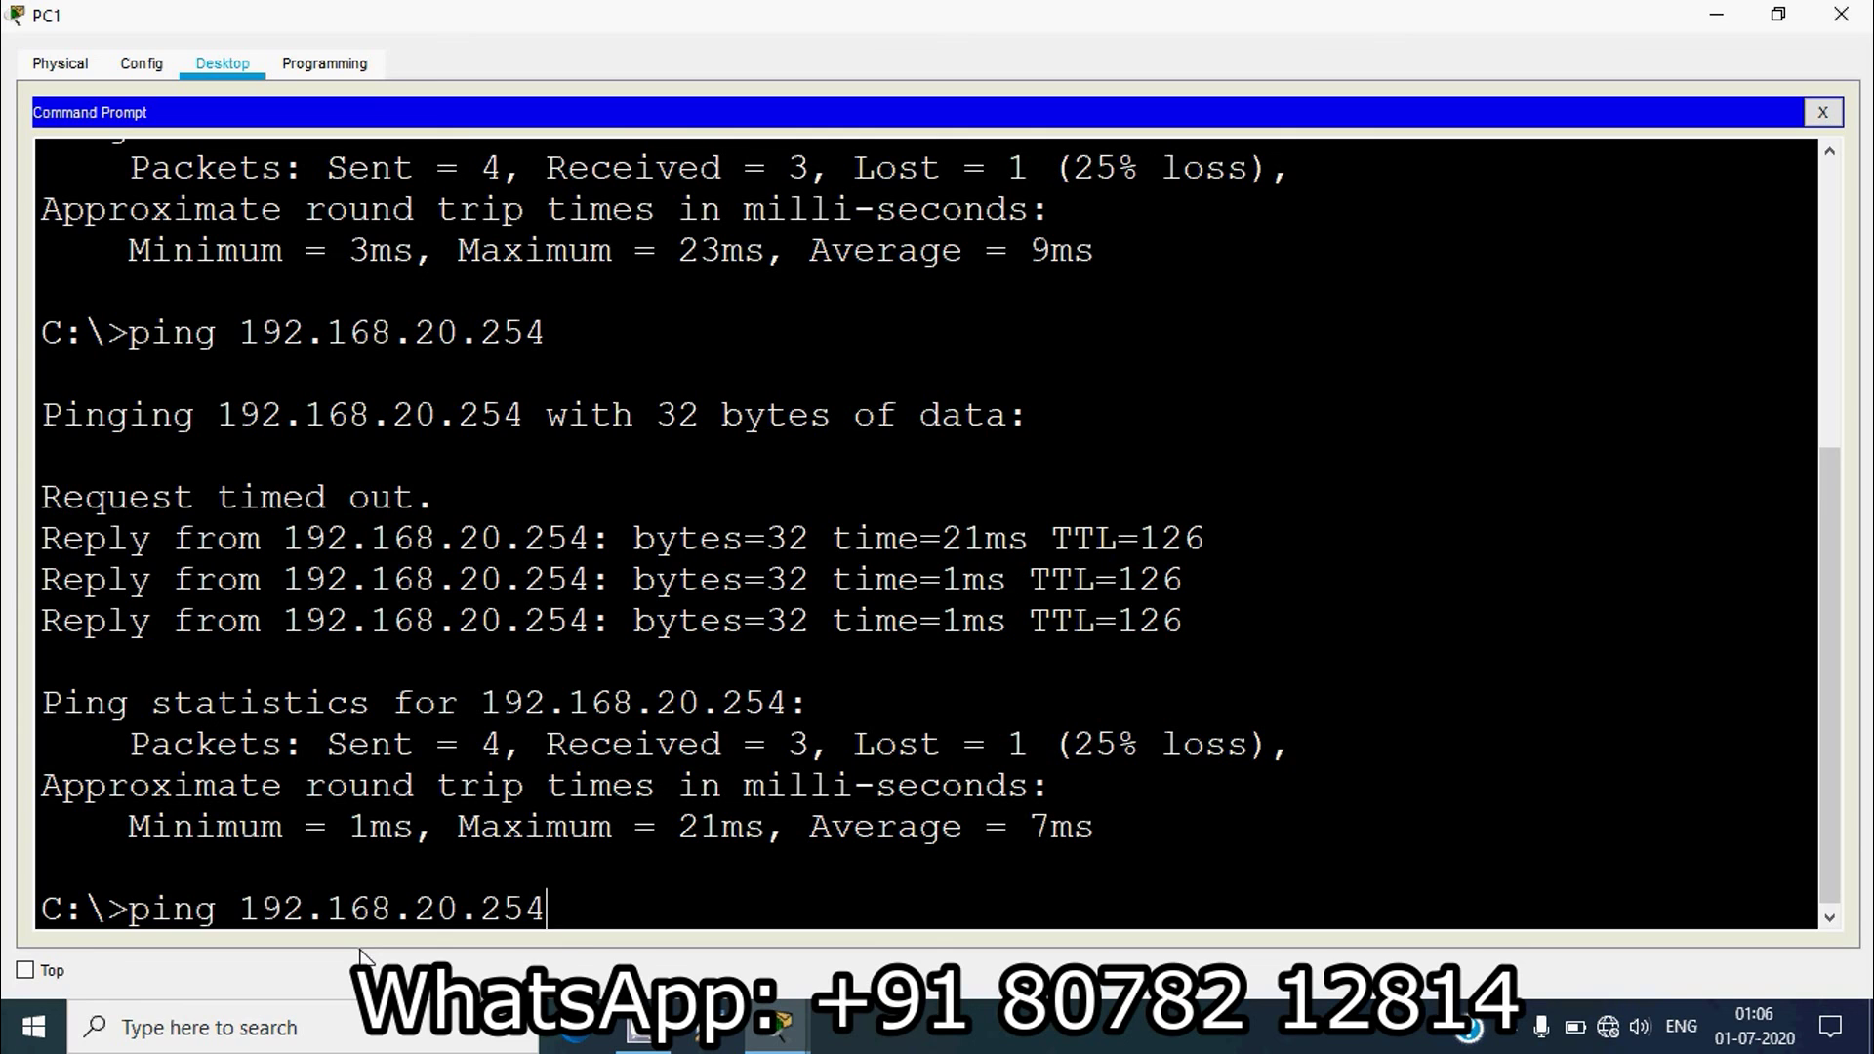
left_click_drag(558, 907, 171, 912)
left_click(570, 913)
key("Return")
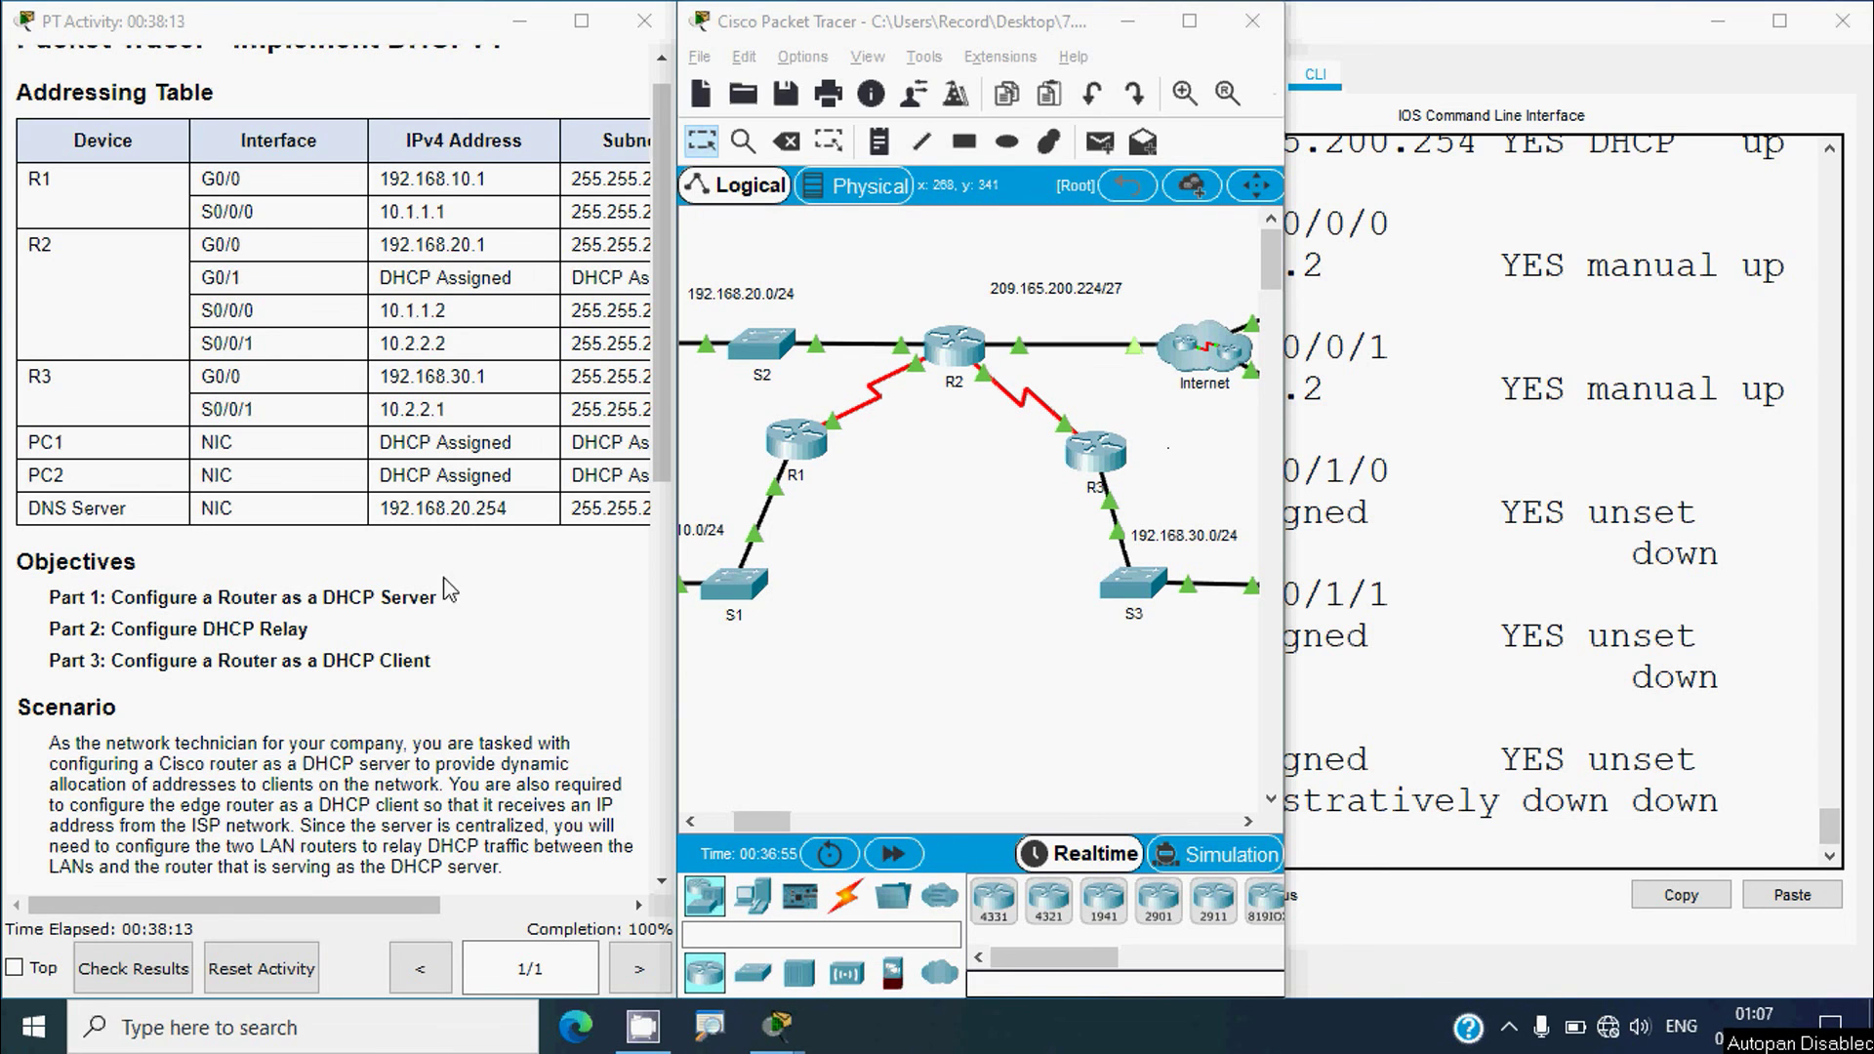
scroll(670, 337, "up", 1)
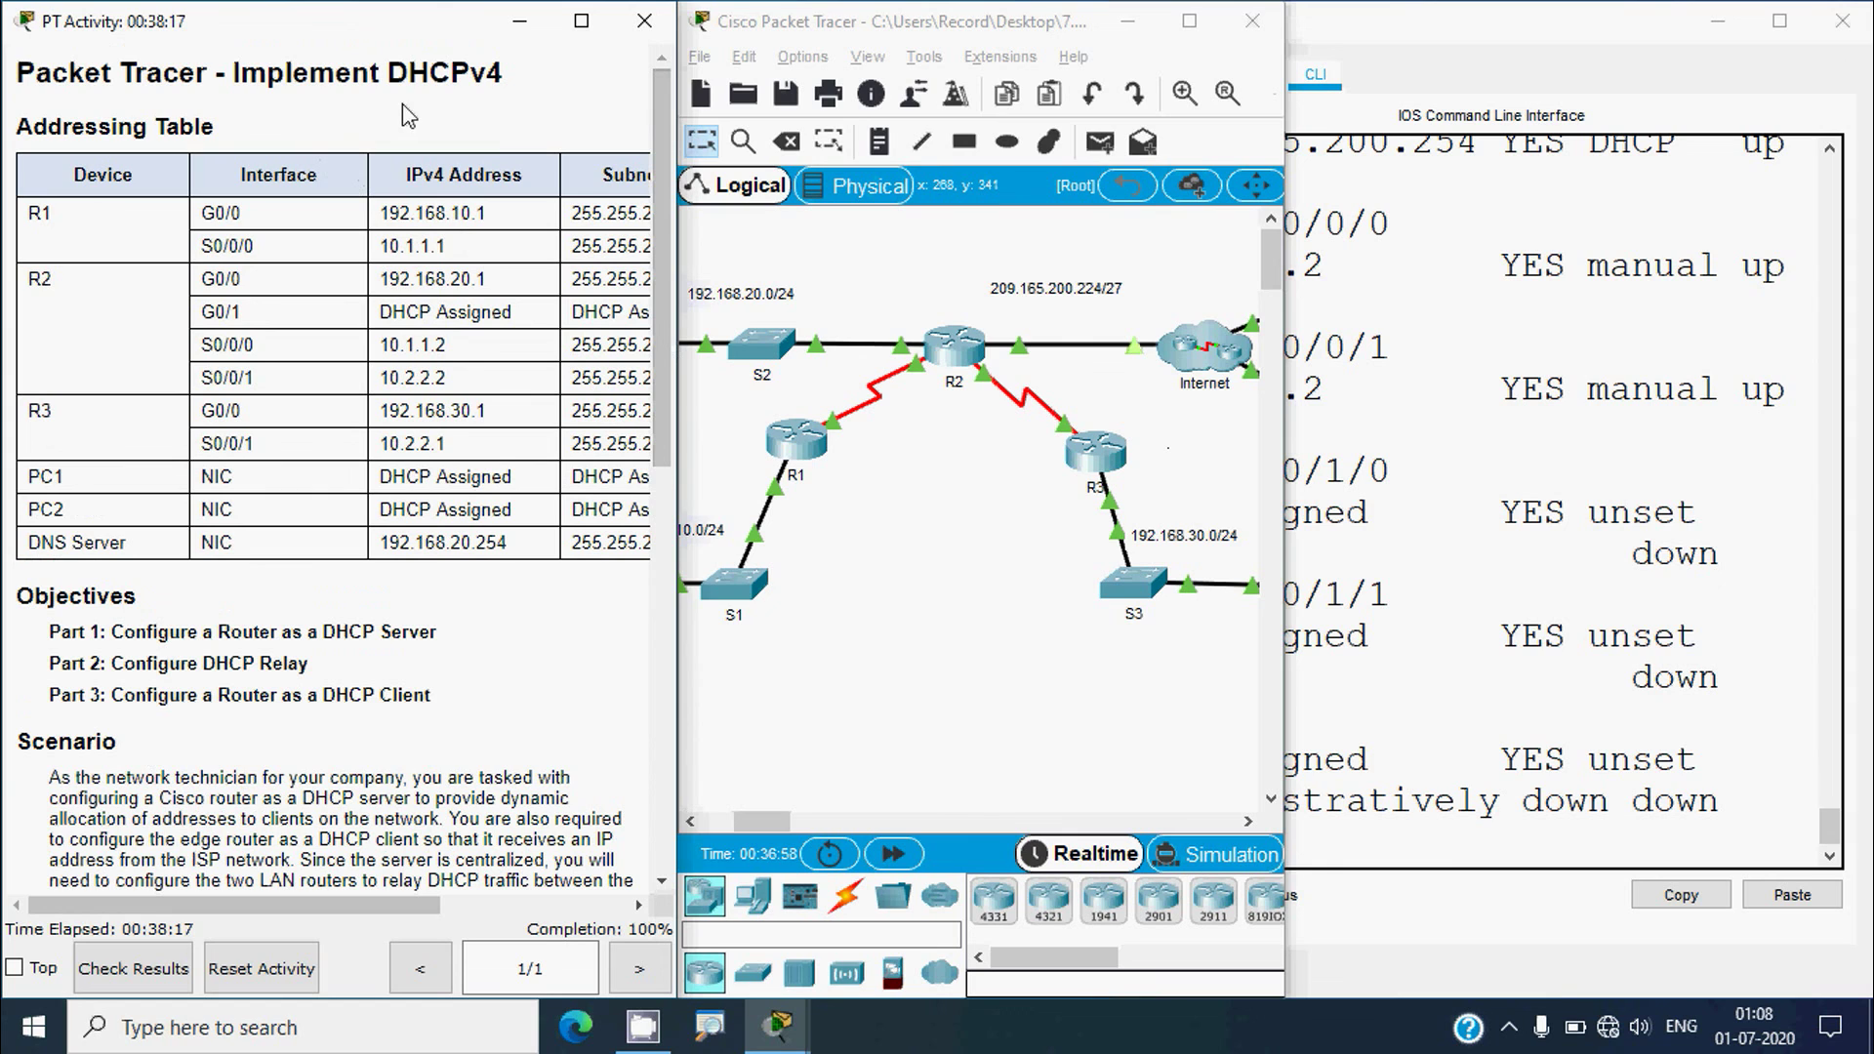
left_click(896, 525)
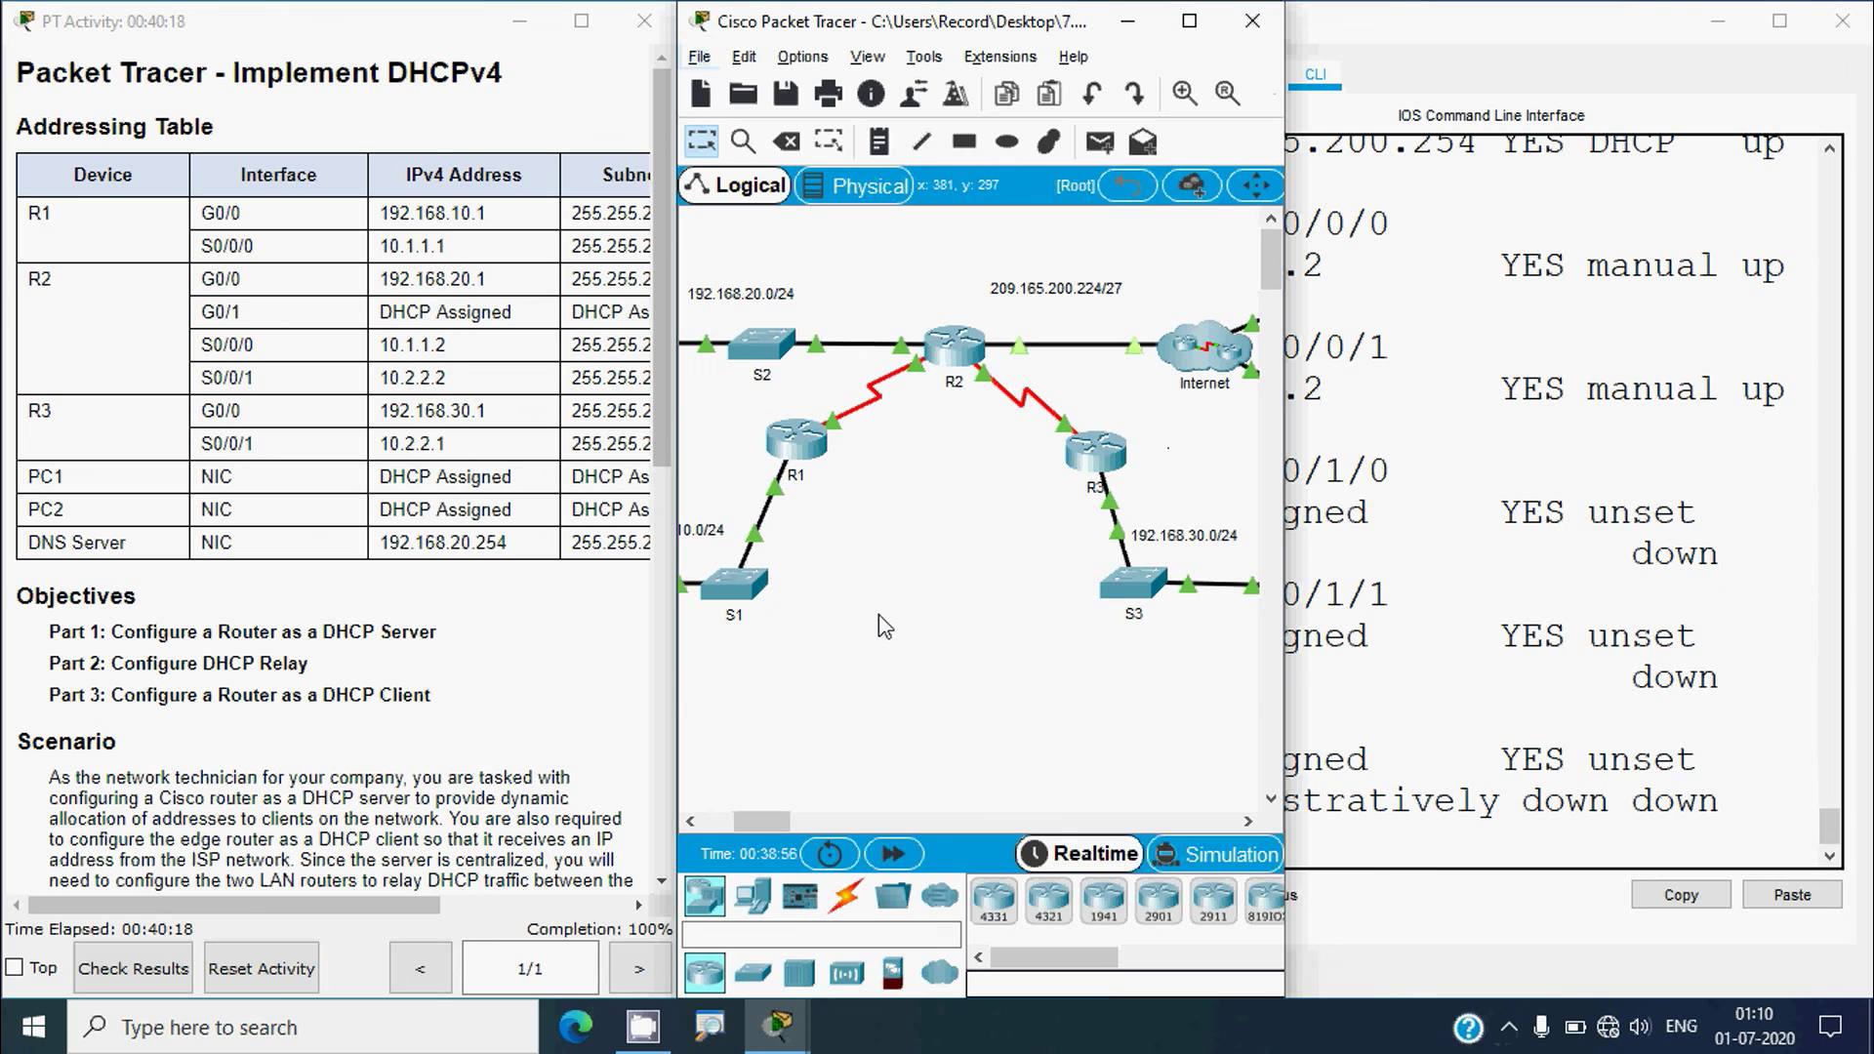
key("alt")
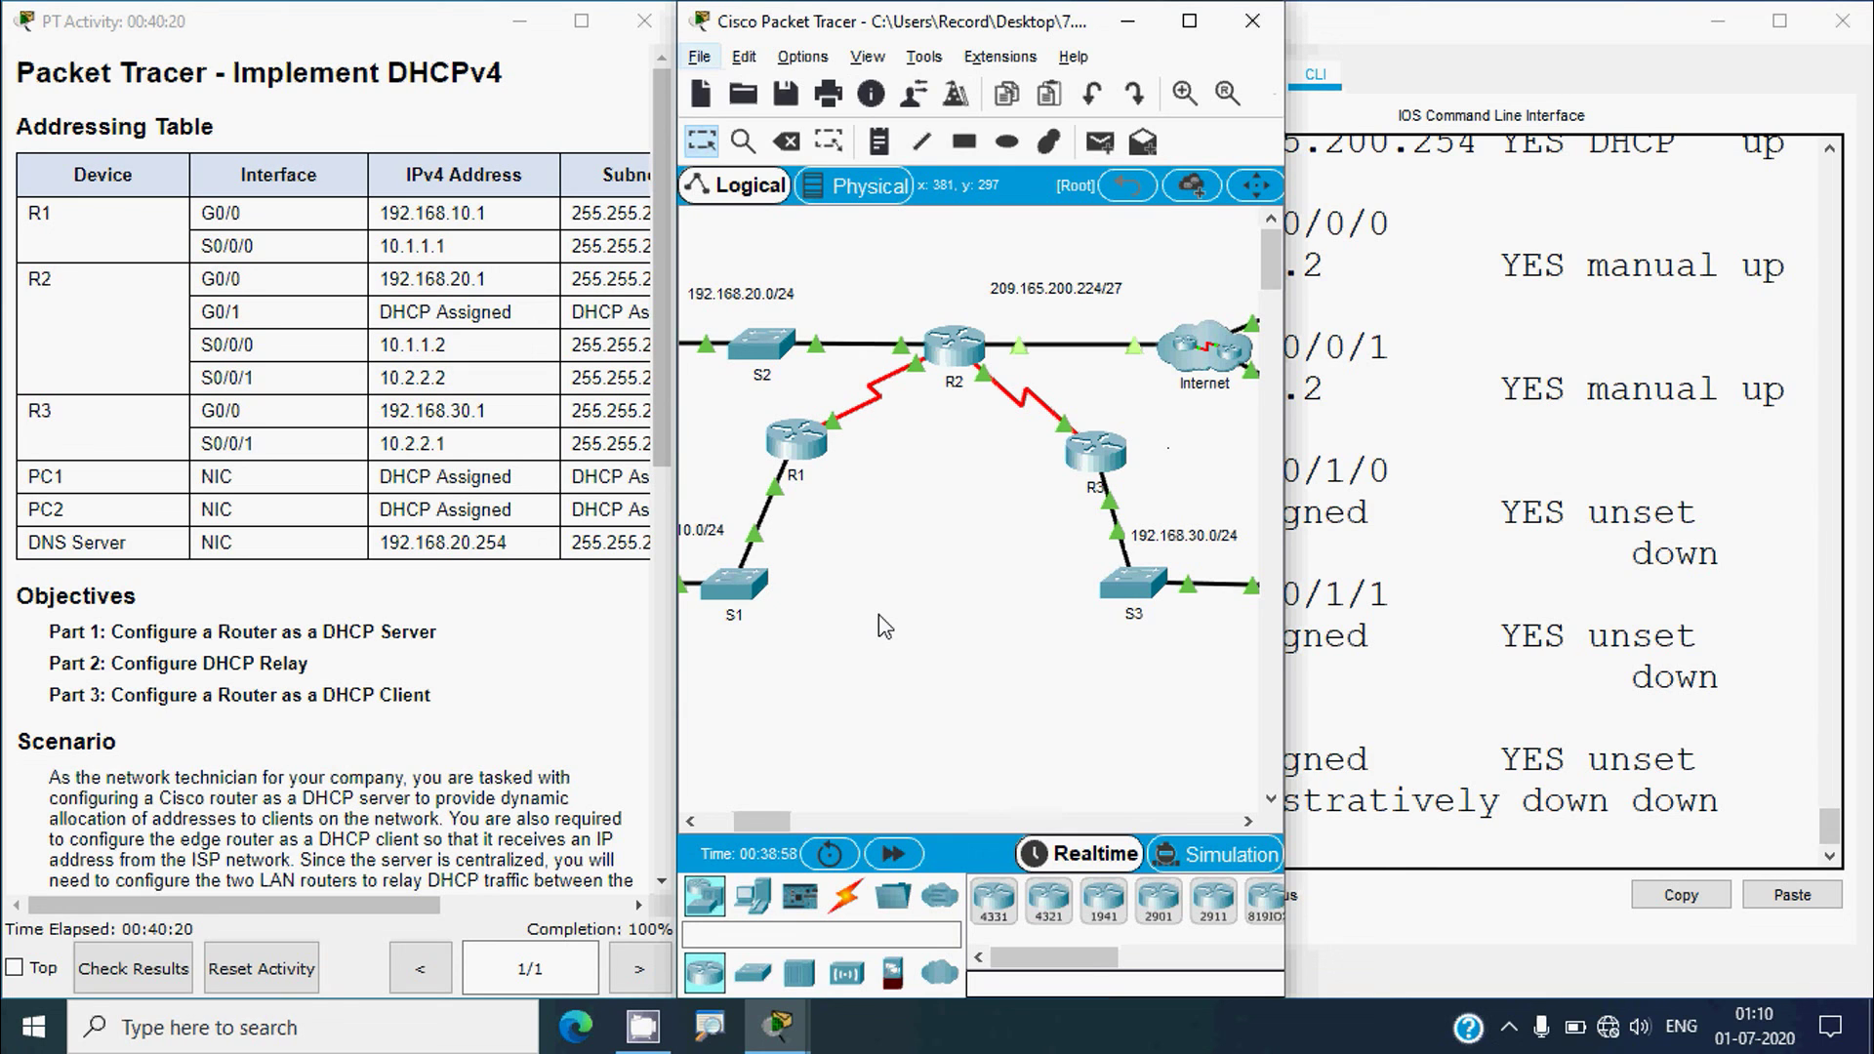